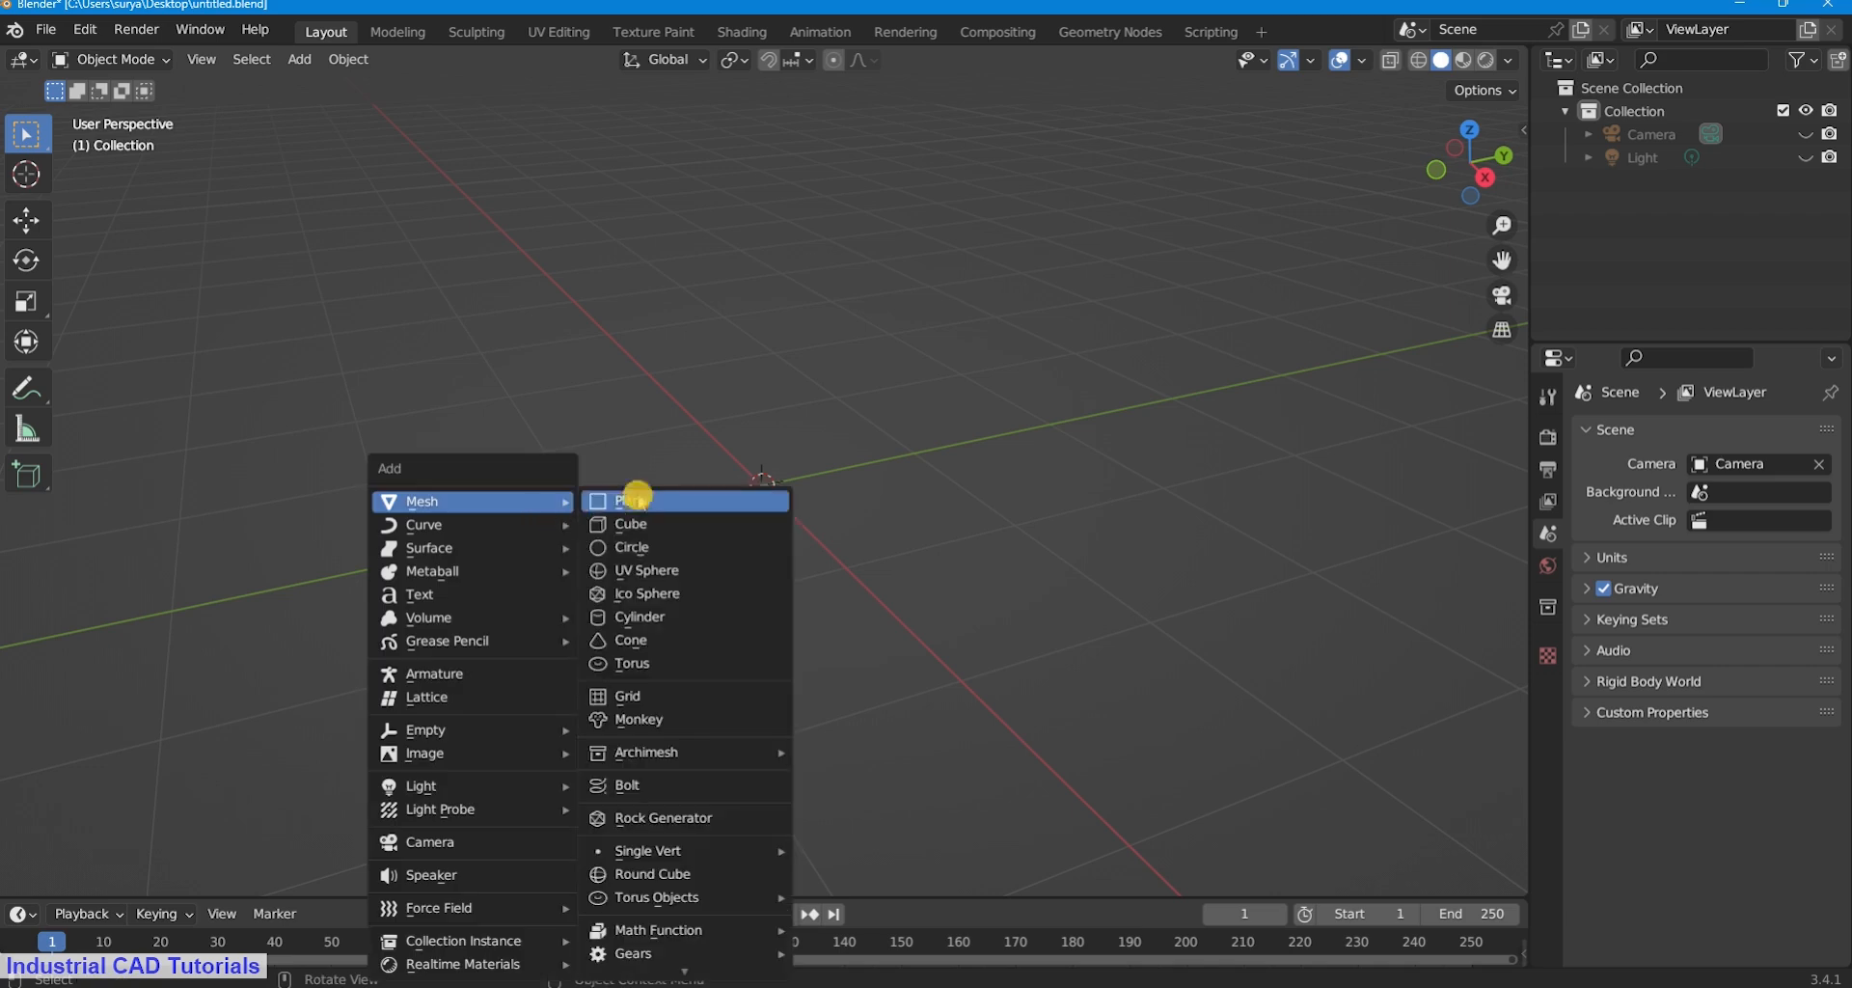
Add a mesh circle with 16 vertices at the origin.
left_click(620, 541)
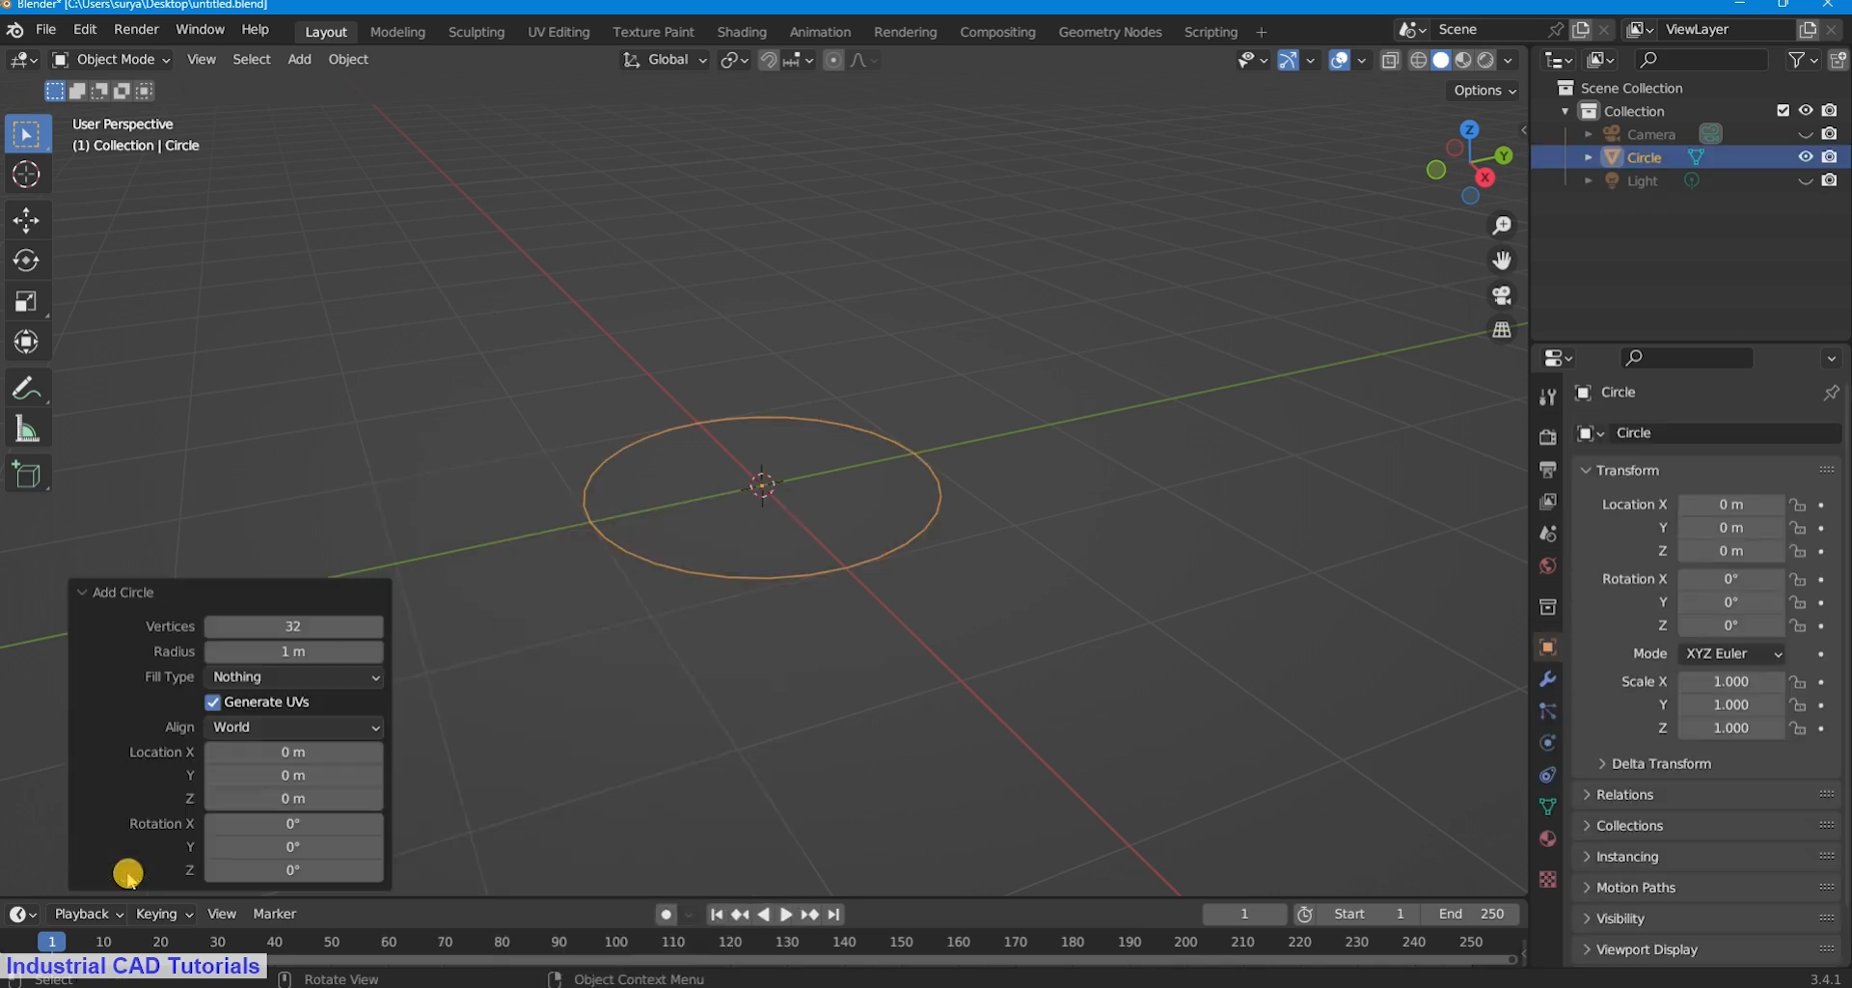
left_click(321, 622)
type("16")
key("Return")
In Edit Mode, extrude the circle upward along Z by about 1.73 m to form an open cylinder.
left_click(121, 59)
left_click(101, 114)
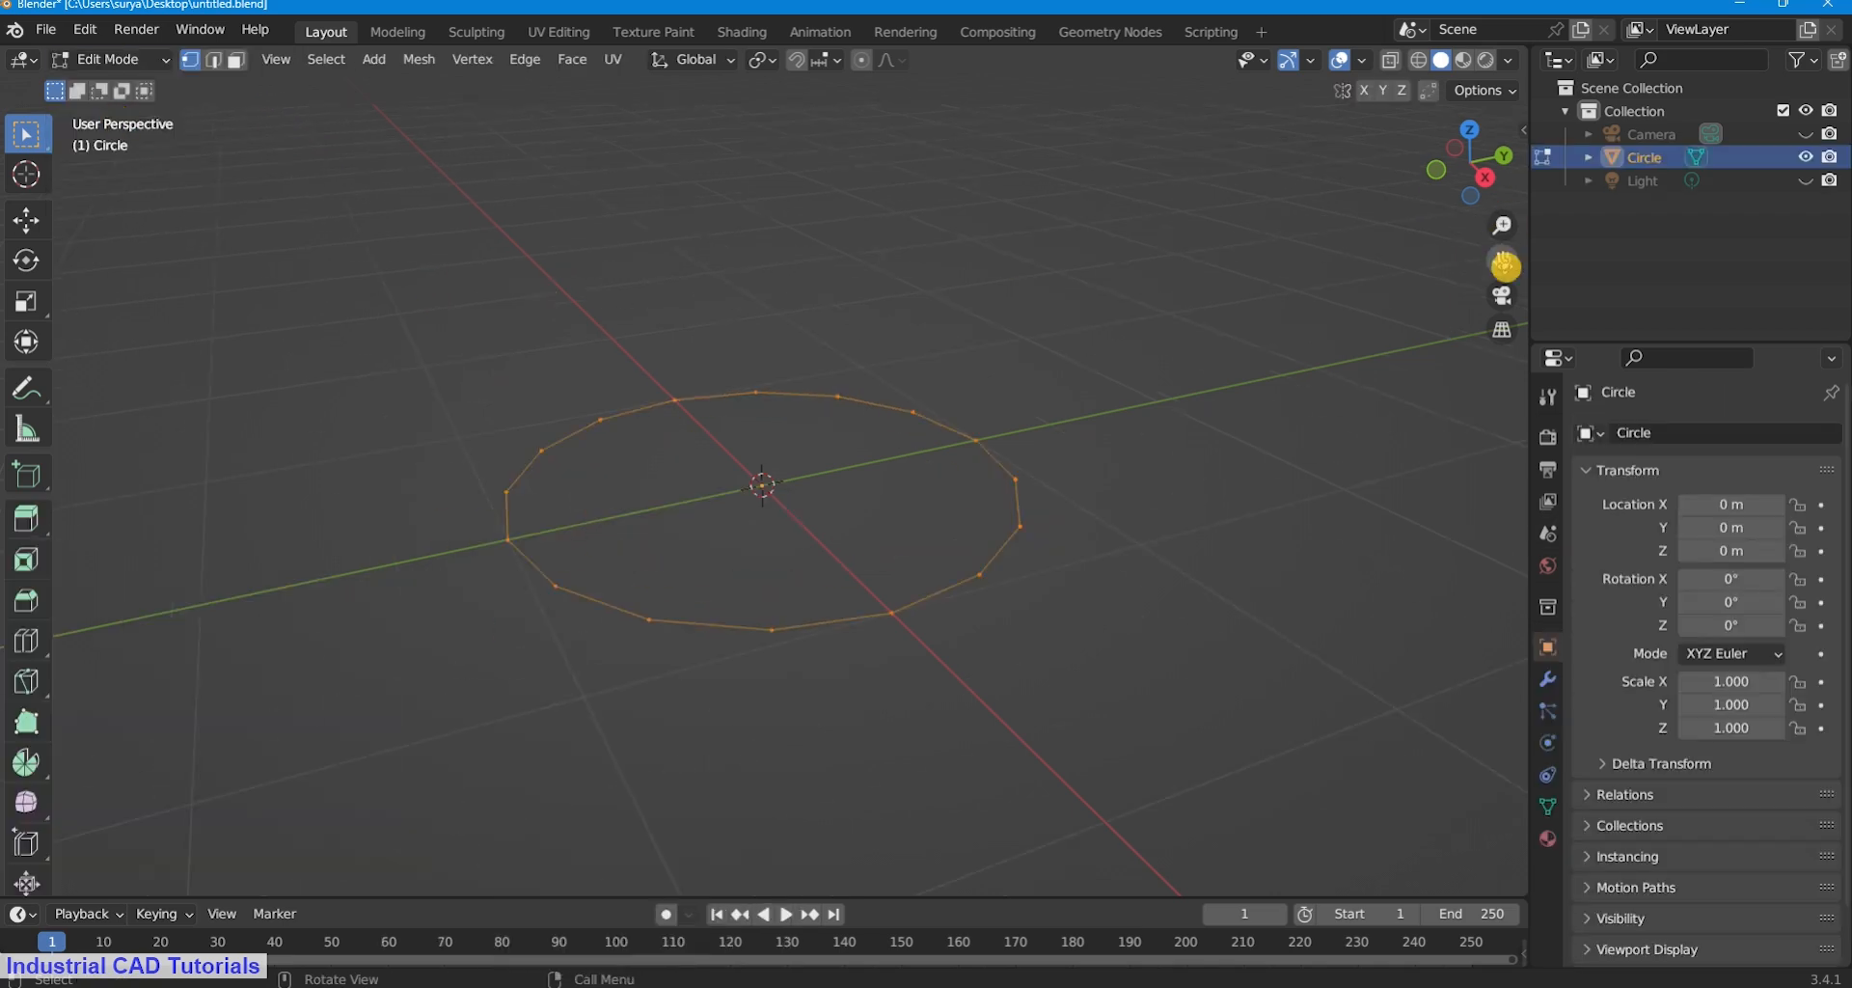
scroll(1058, 698, "down", 5)
key("e")
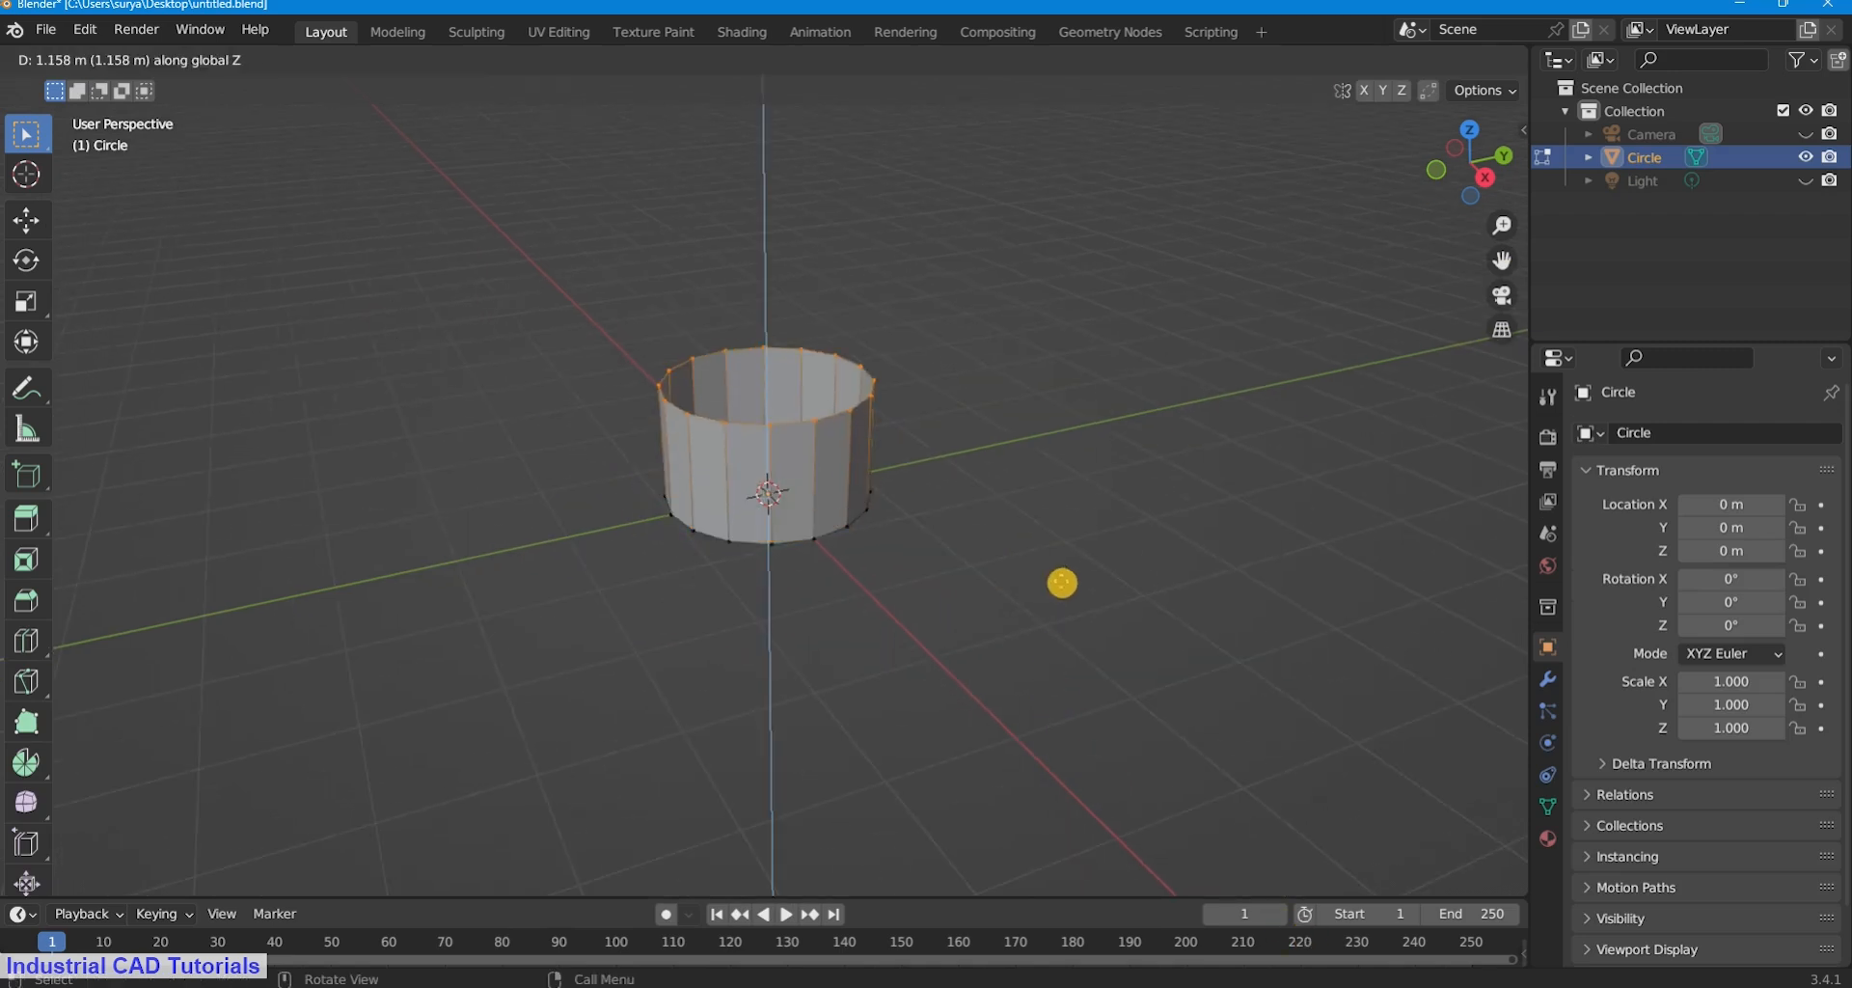
key("z")
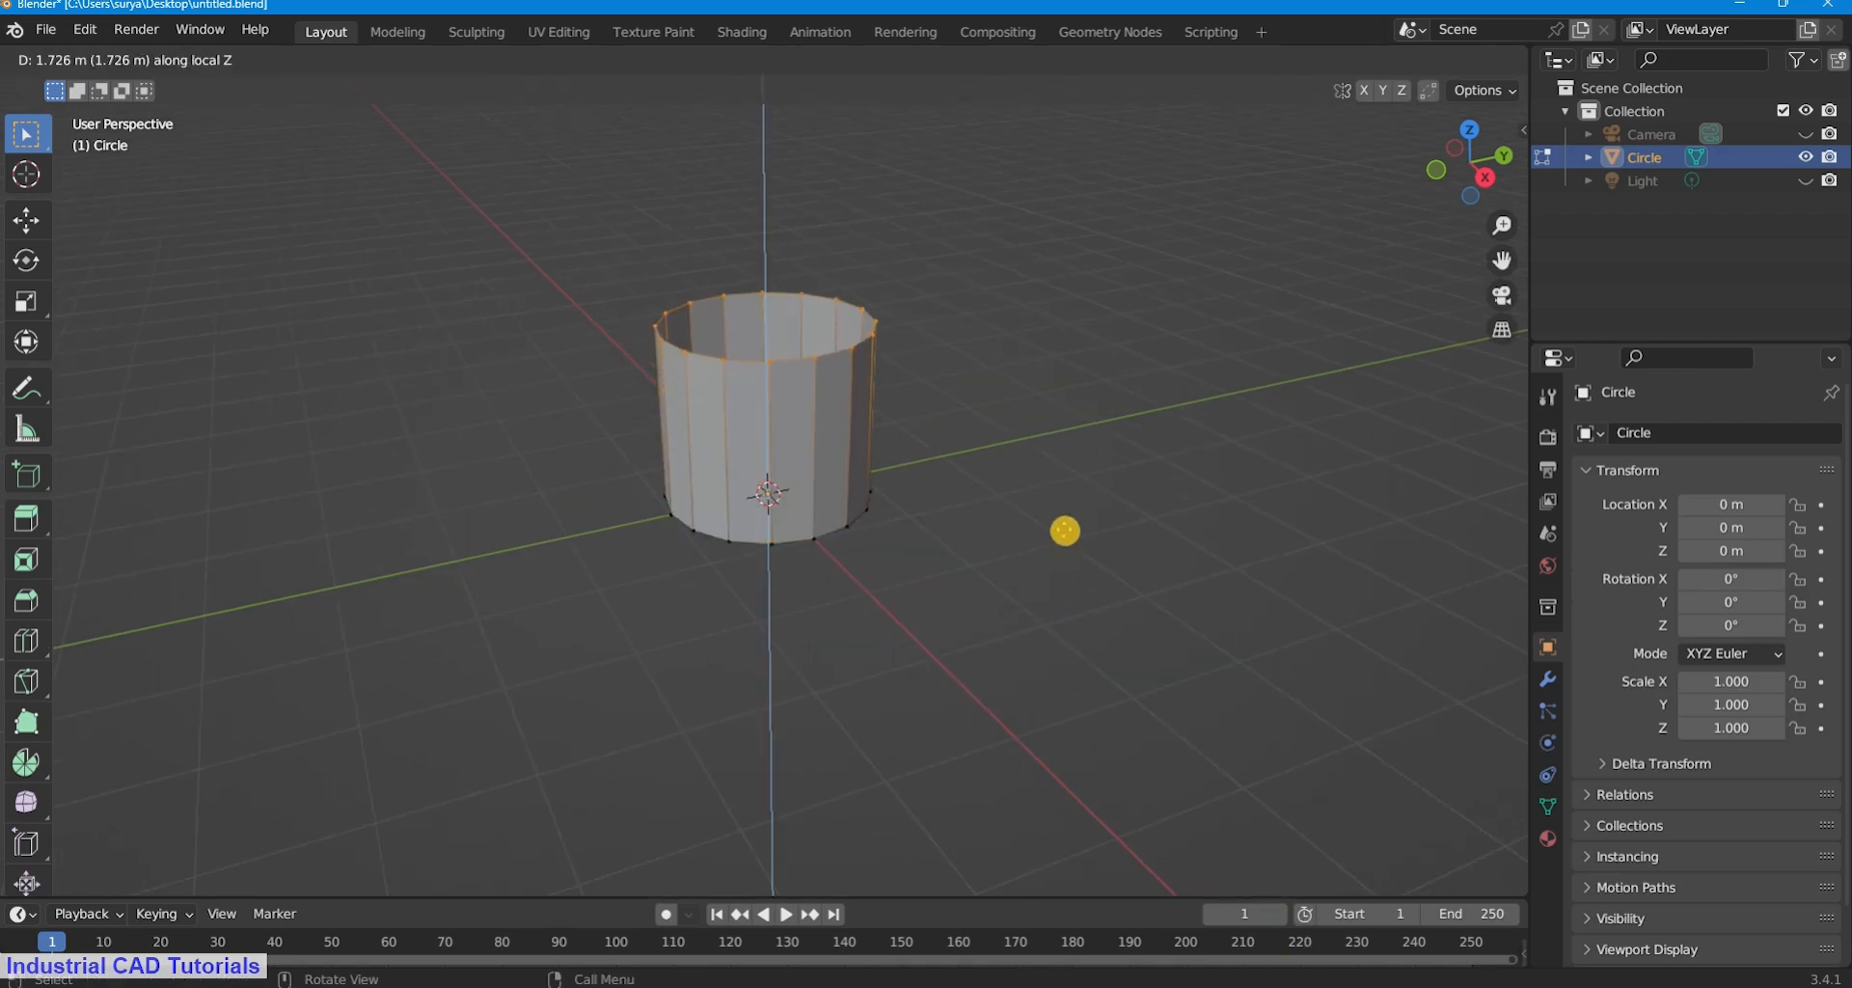
left_click(1065, 530)
Add six evenly spaced horizontal loop cuts around the cylinder wall.
mouse_move(1502, 259)
left_mouse_down()
mouse_move(1253, 347)
mouse_move(1129, 421)
mouse_move(1488, 254)
left_mouse_up()
left_click_drag(1442, 180, 1426, 158)
scroll(912, 518, "up", 2)
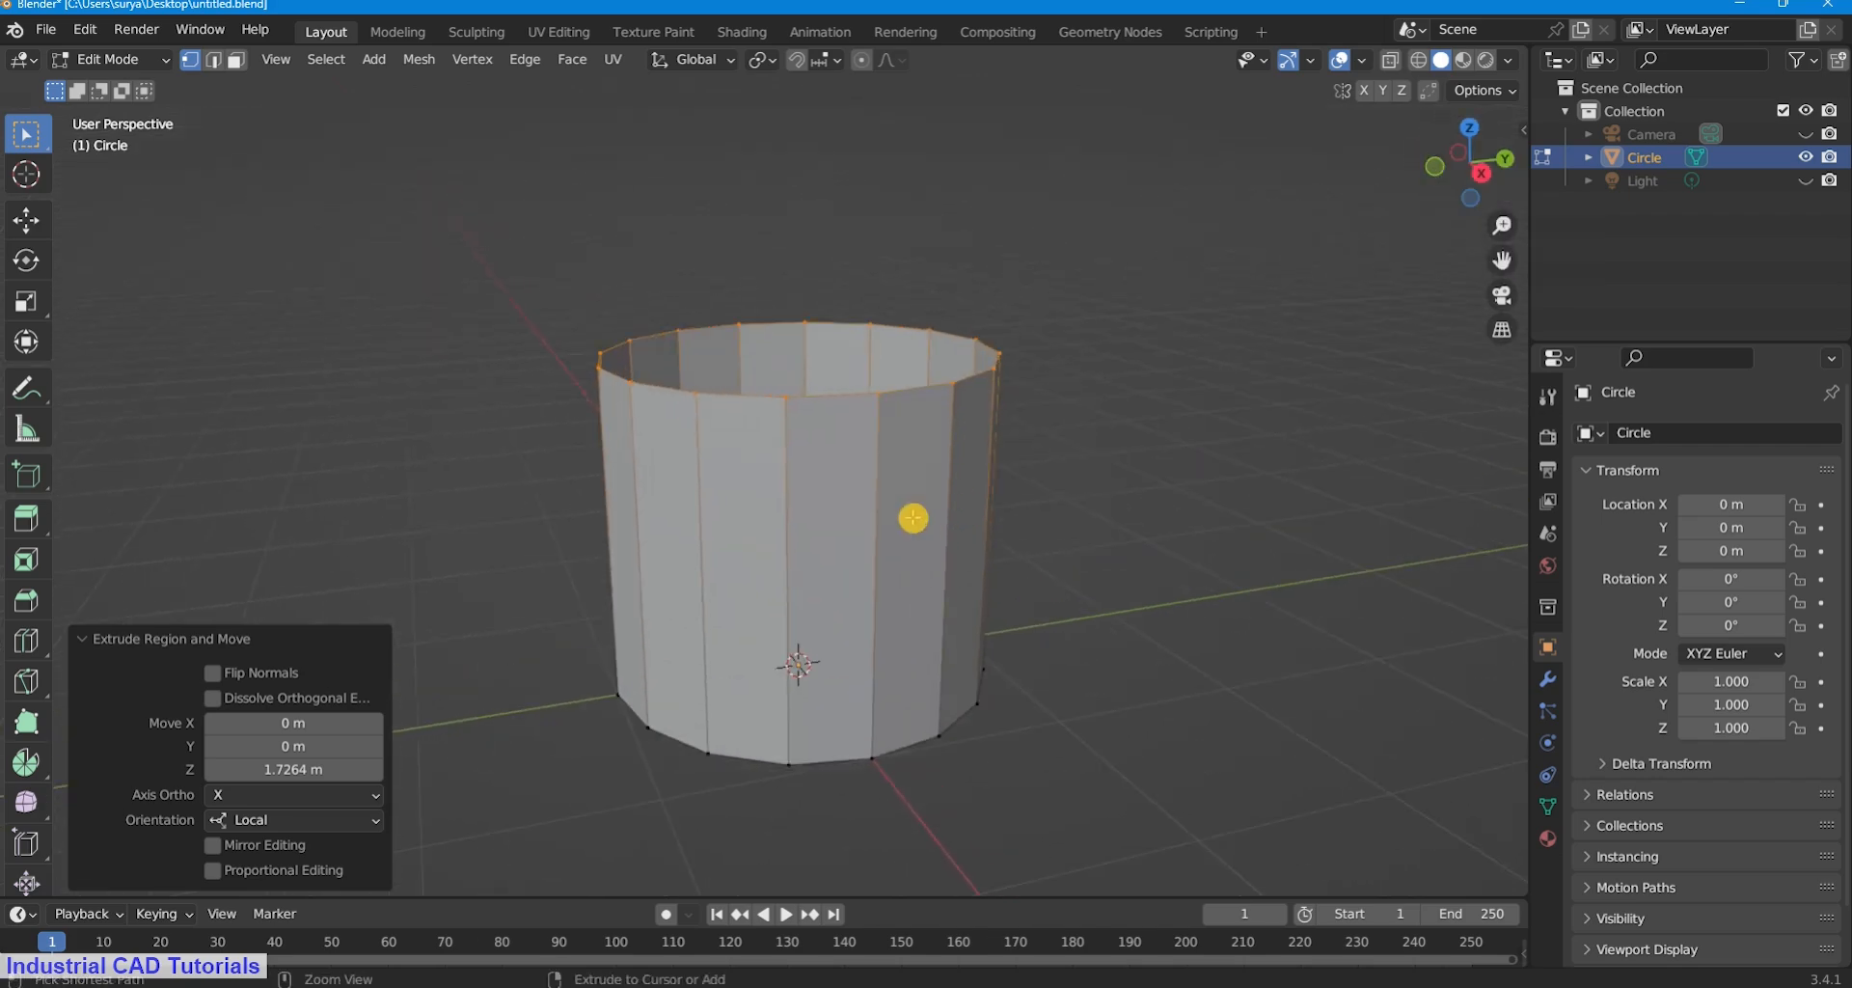
key("ctrl+r")
scroll(960, 533, "up", 5)
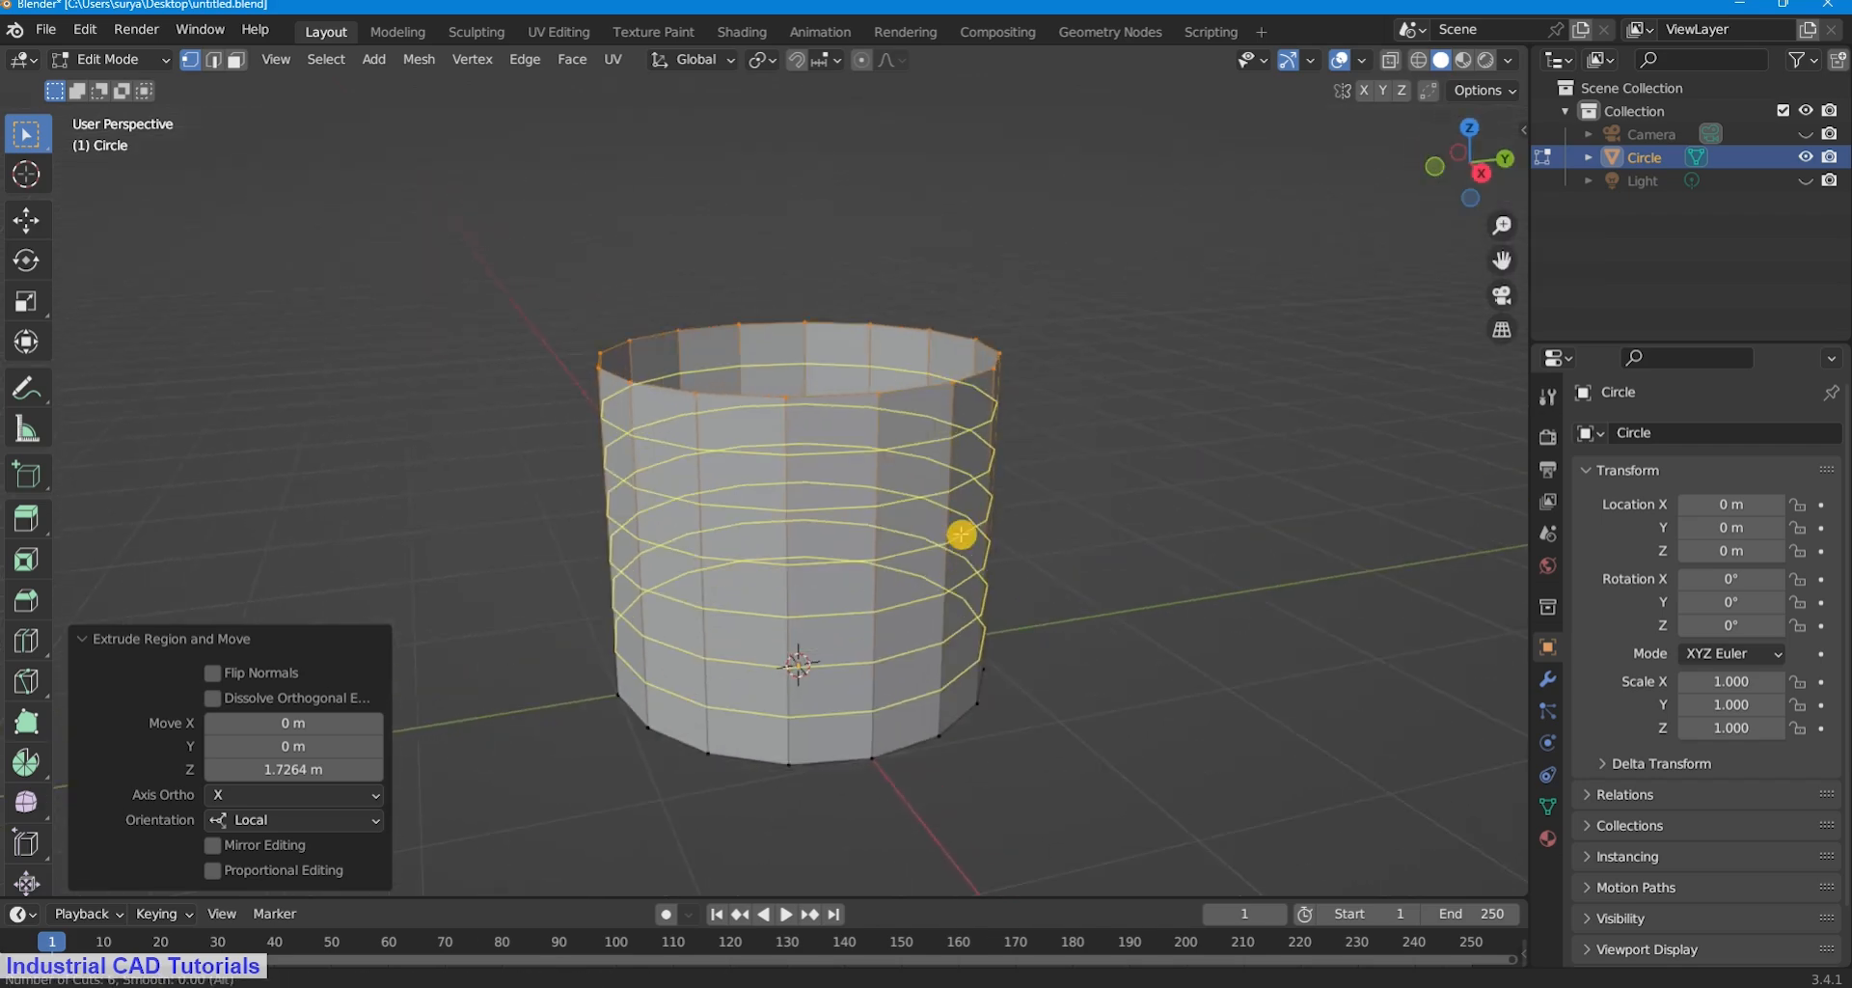
left_click(960, 534)
right_click(962, 535)
Start the Shortcut VUr on-screen input display and hide the sidebar.
left_click(1523, 129)
left_click(1517, 287)
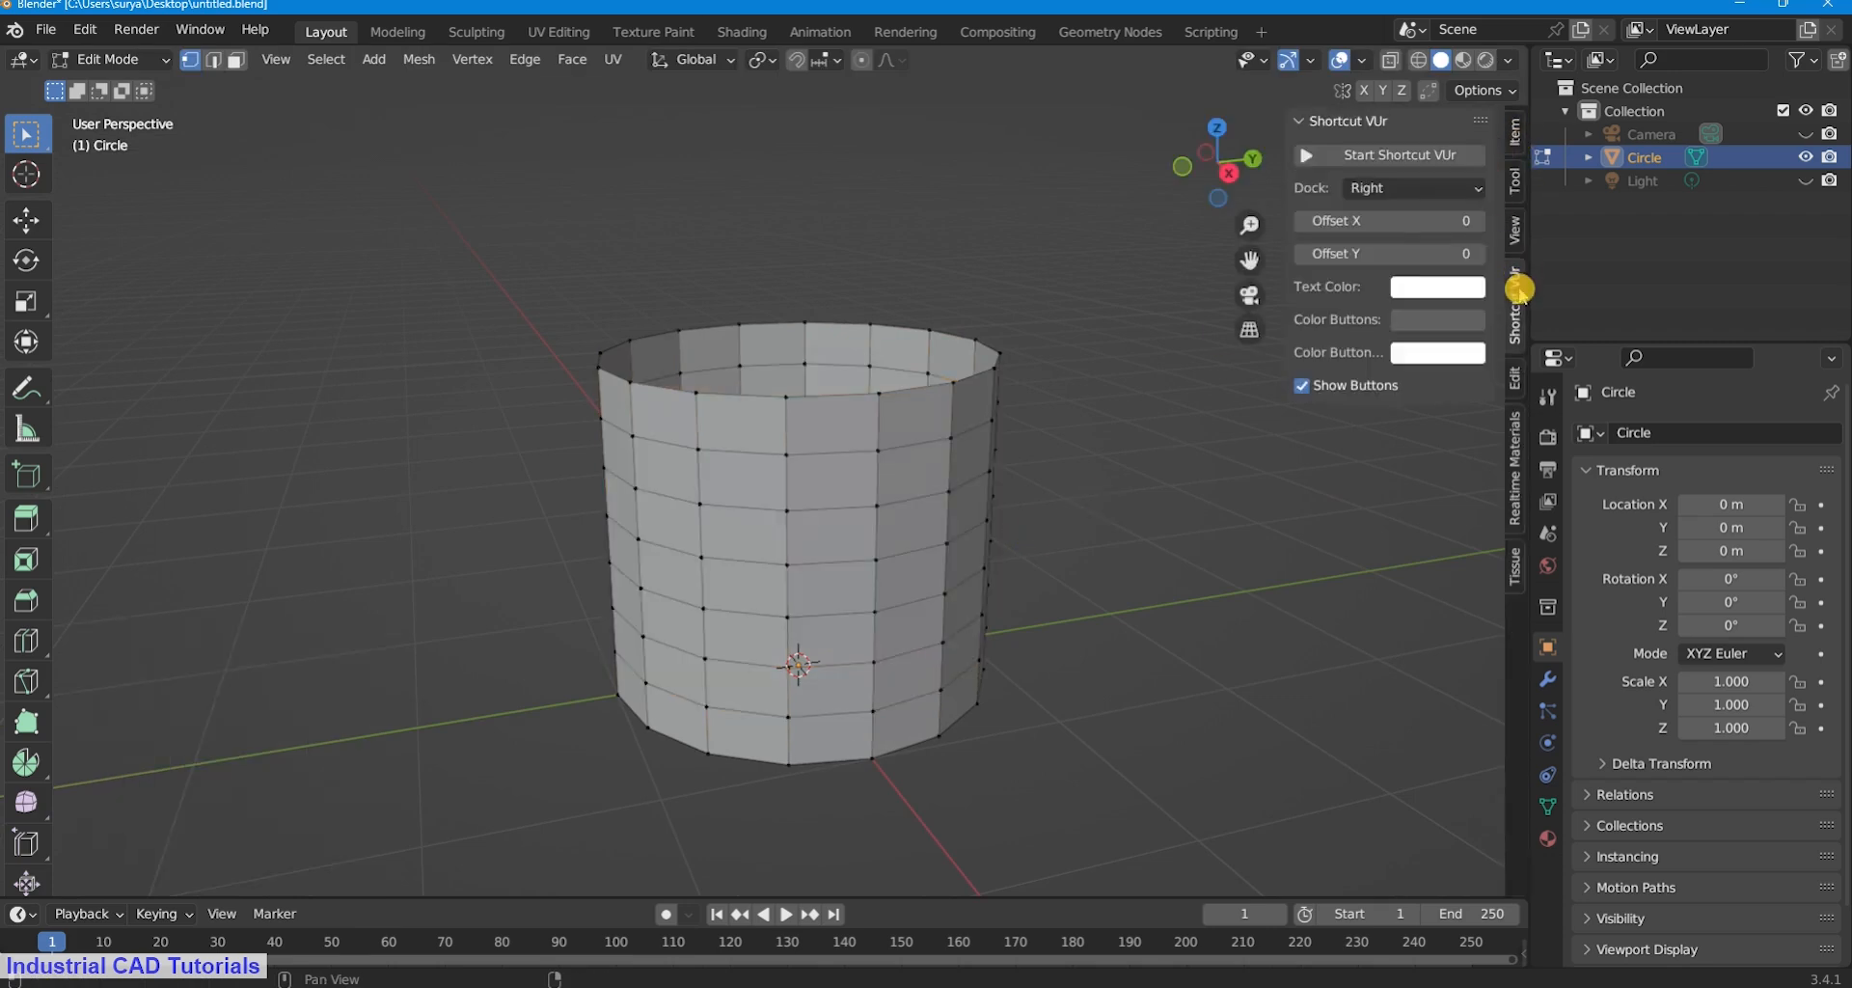
left_click(1385, 189)
left_click(1390, 264)
key("n")
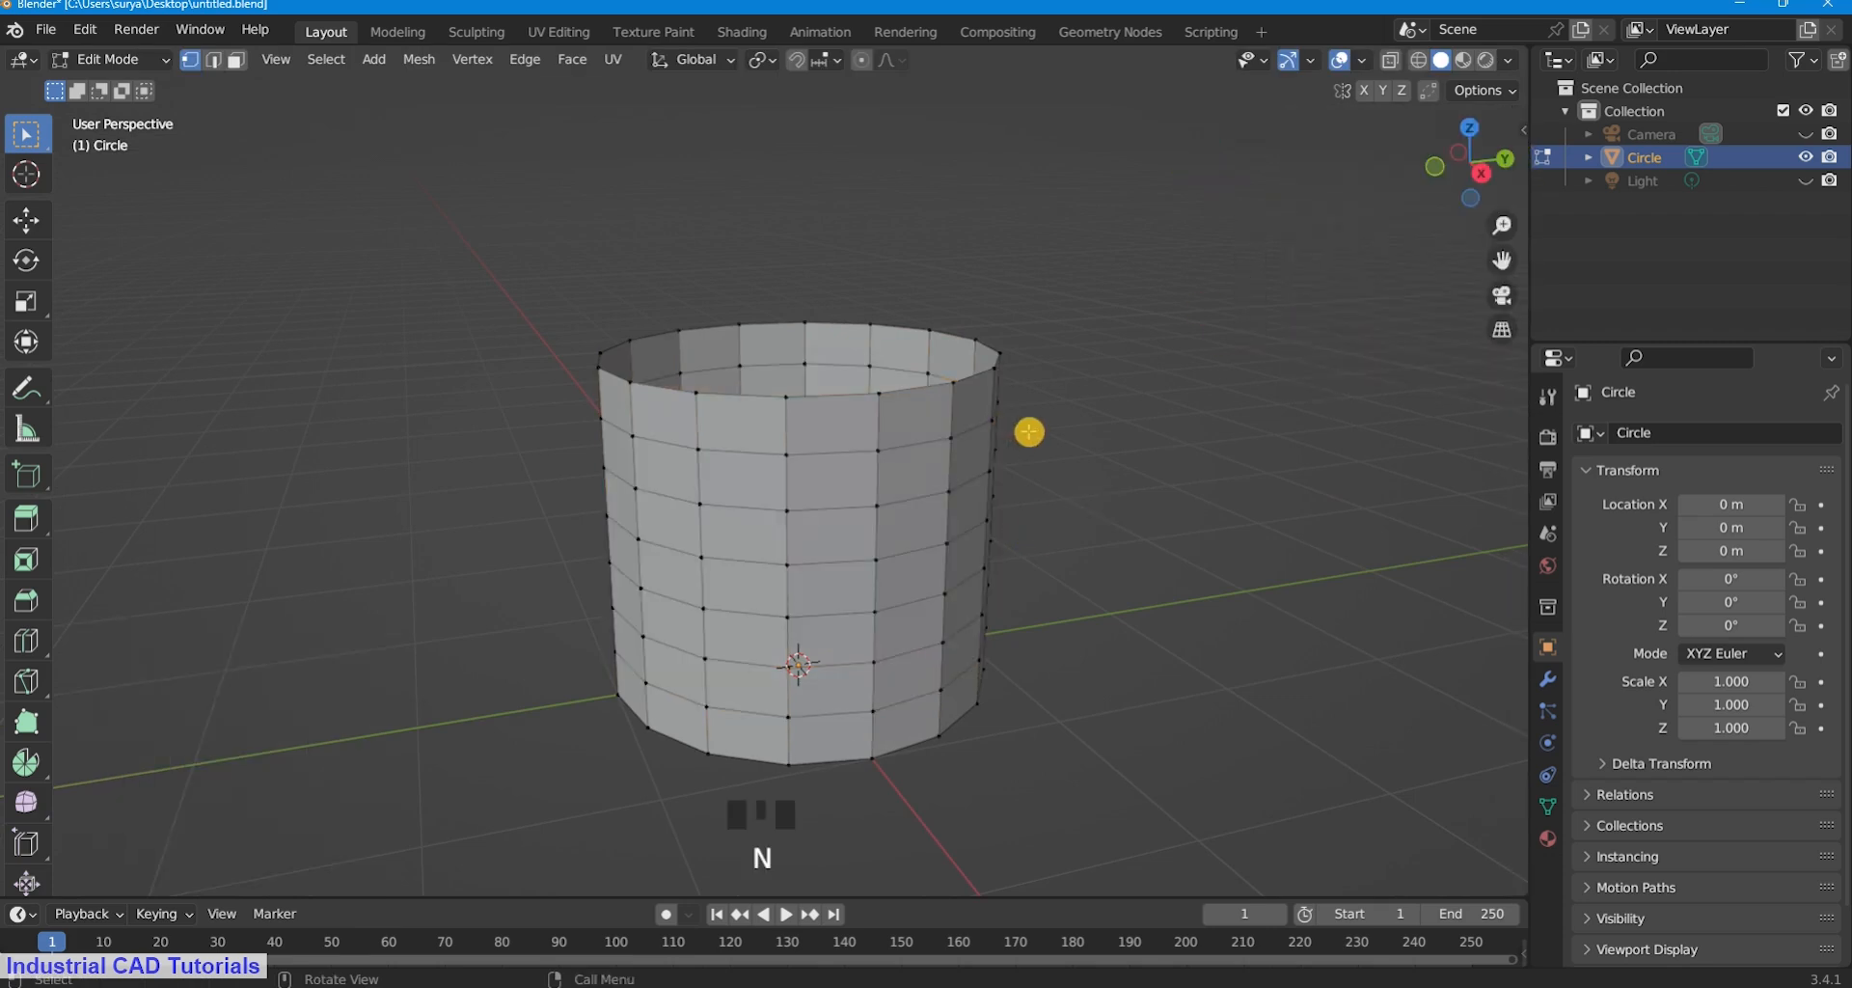
Select all faces of the cylinder in face selection mode and apply Poke Faces.
key("a")
right_click(825, 428)
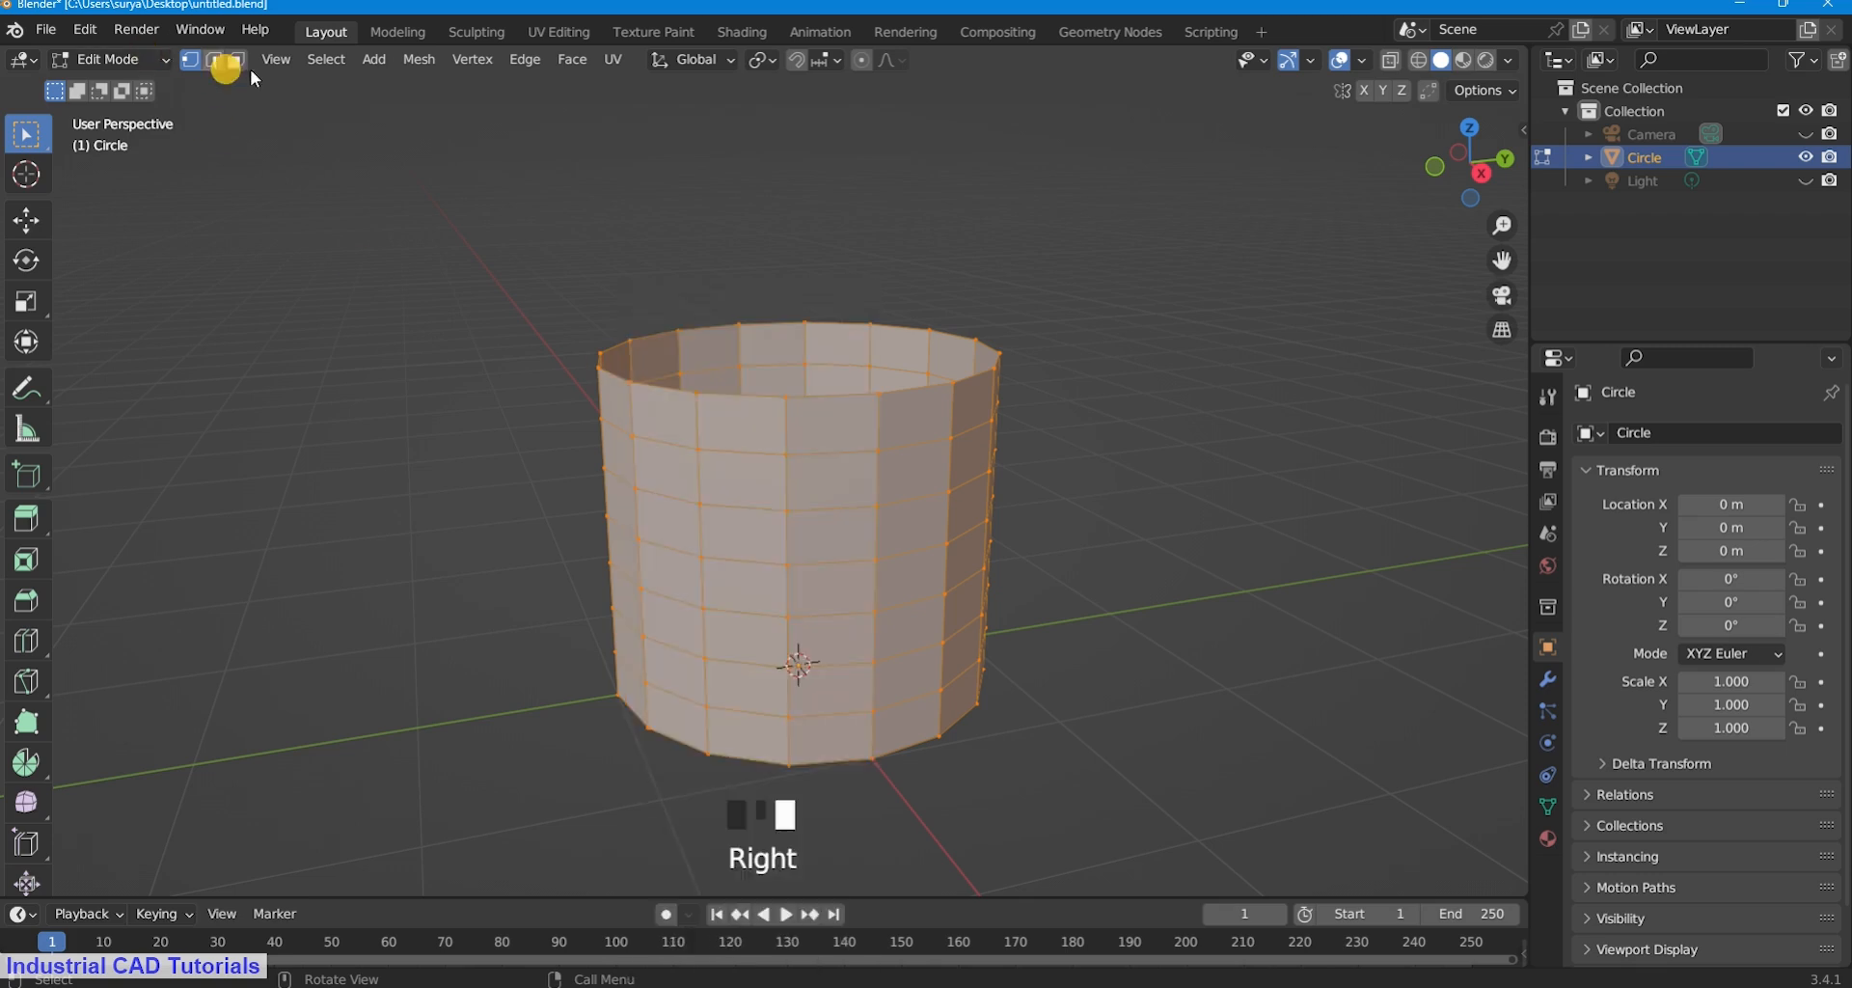
left_click(236, 60)
right_click(889, 521)
left_click(856, 645)
scroll(987, 551, "down", 2)
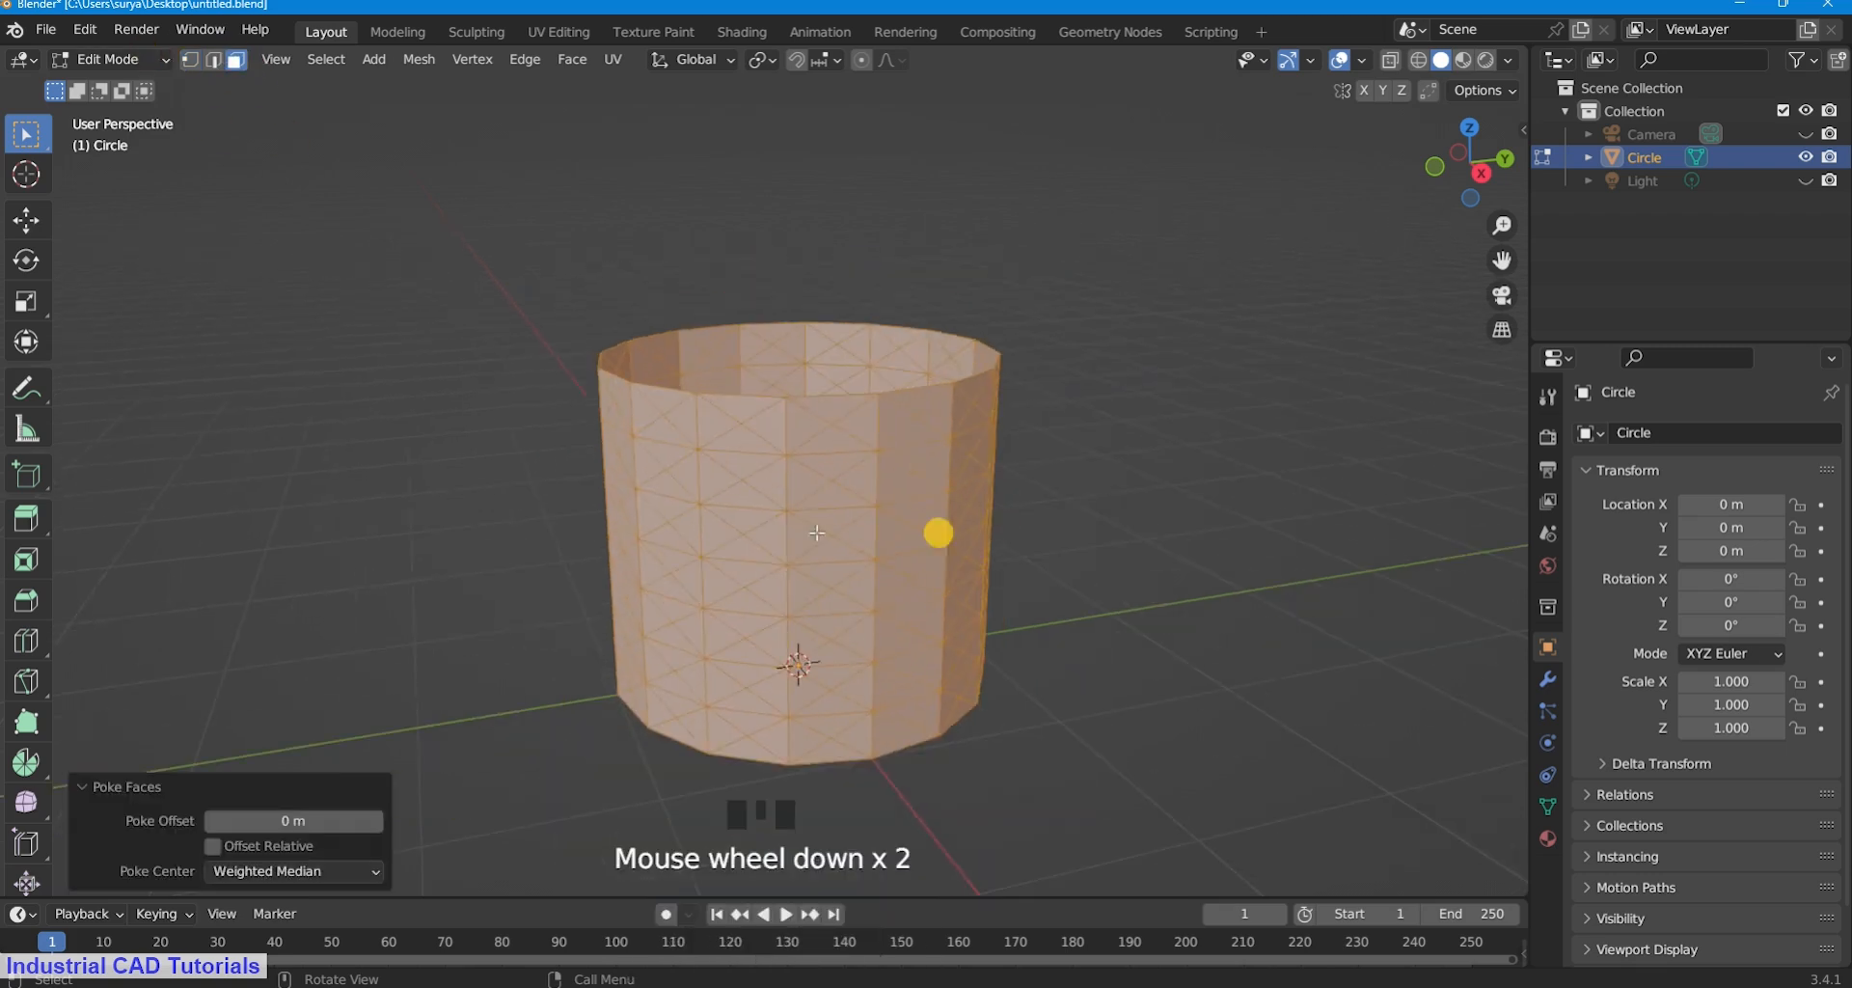
Select all vertical edges of the cylinder by similar direction in edge selection mode and dissolve them.
left_click(1006, 507)
left_click(832, 463, "shift")
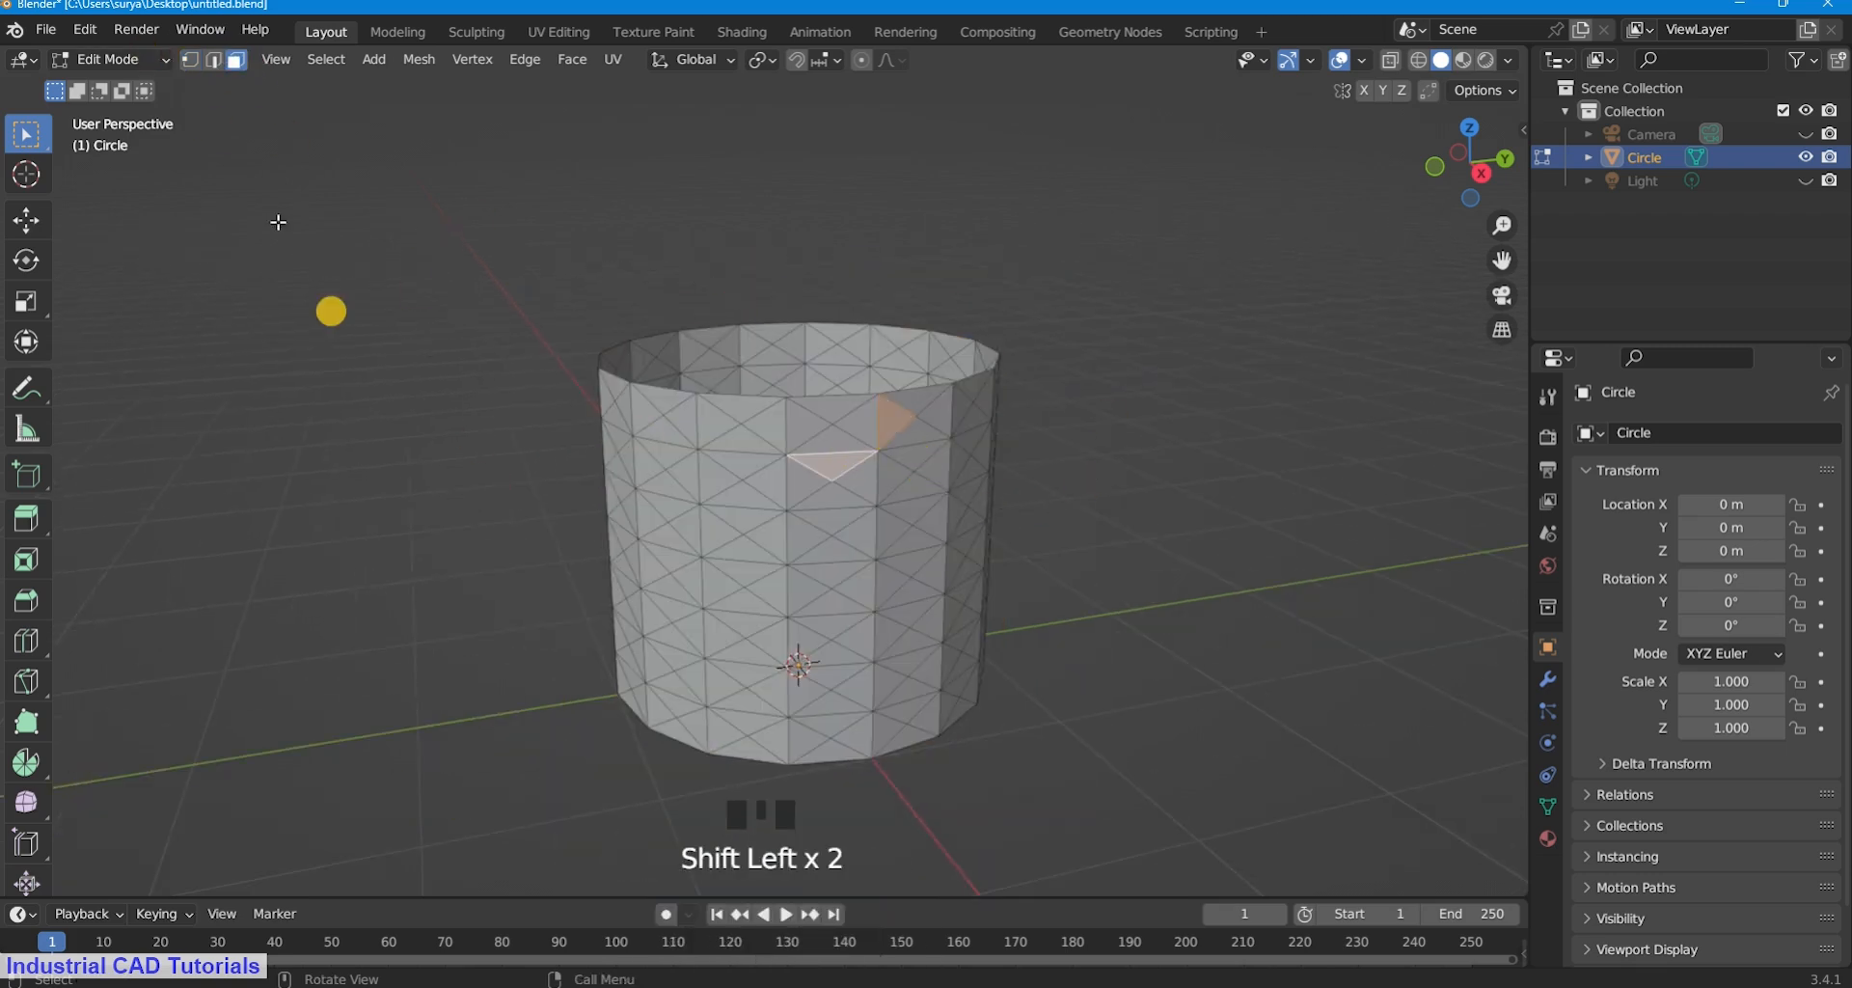
left_click(212, 59)
left_click(904, 440)
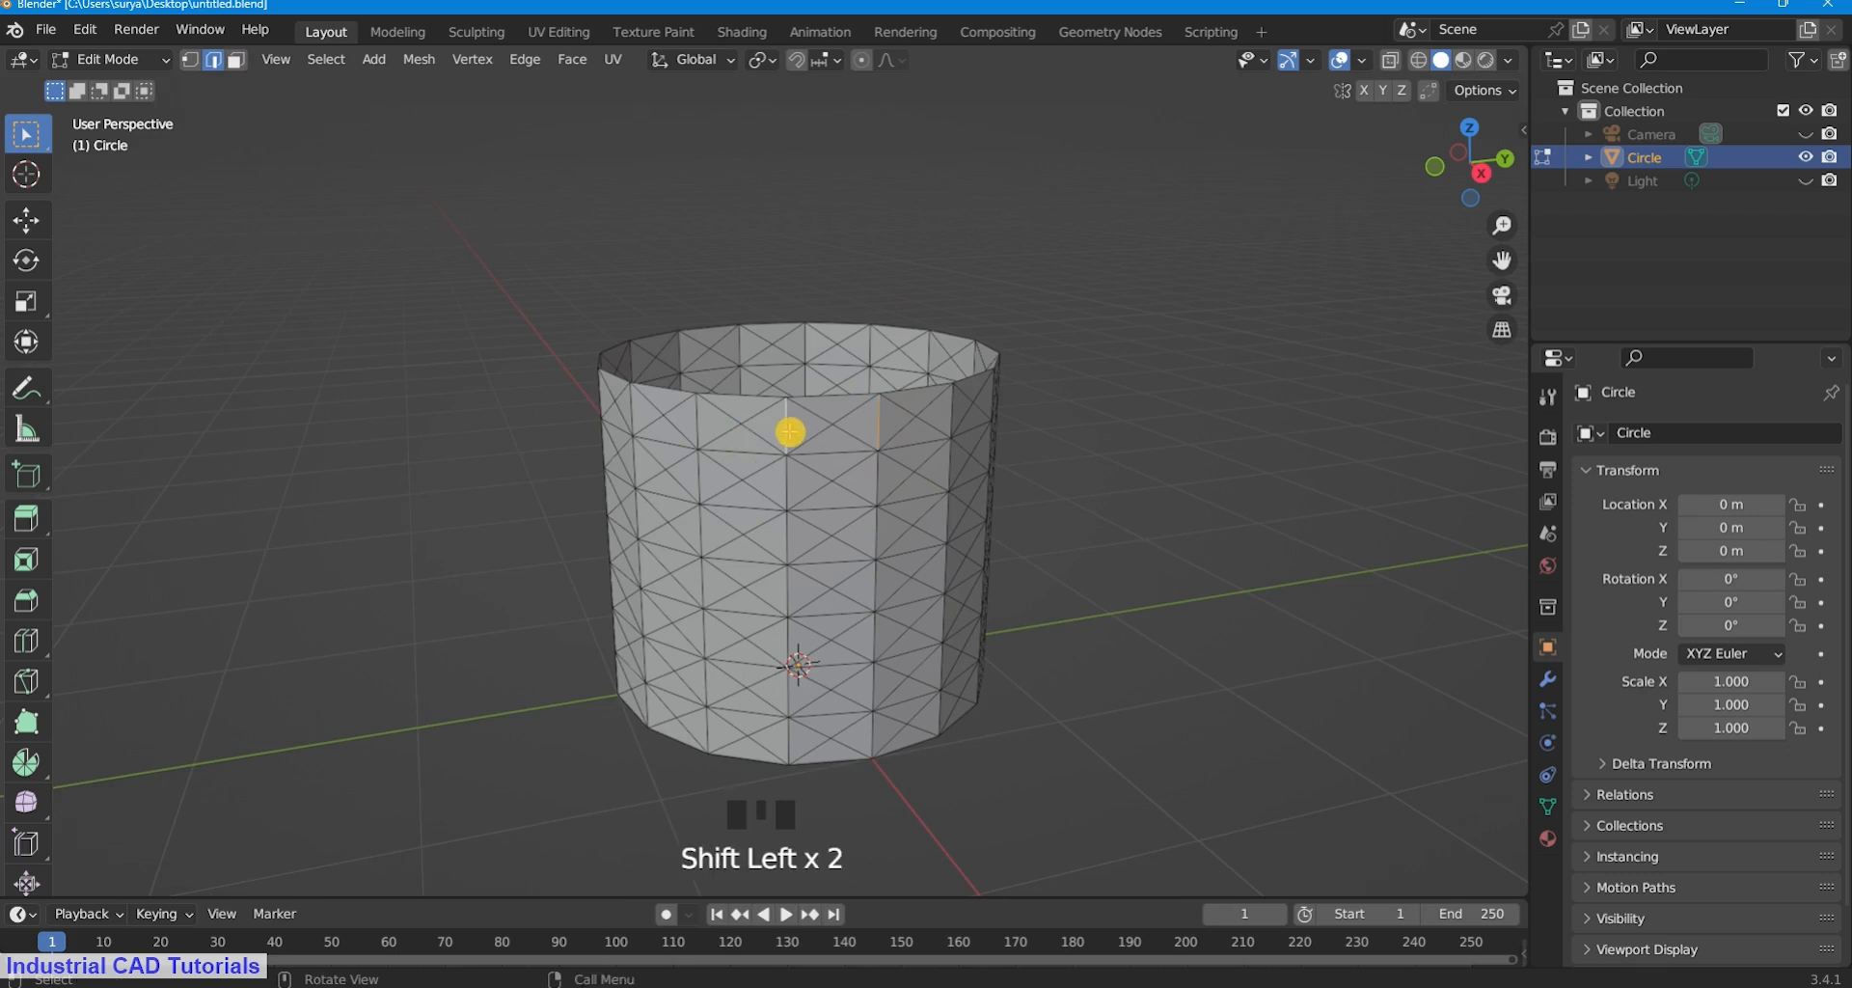
key("shift+g")
left_click(785, 459)
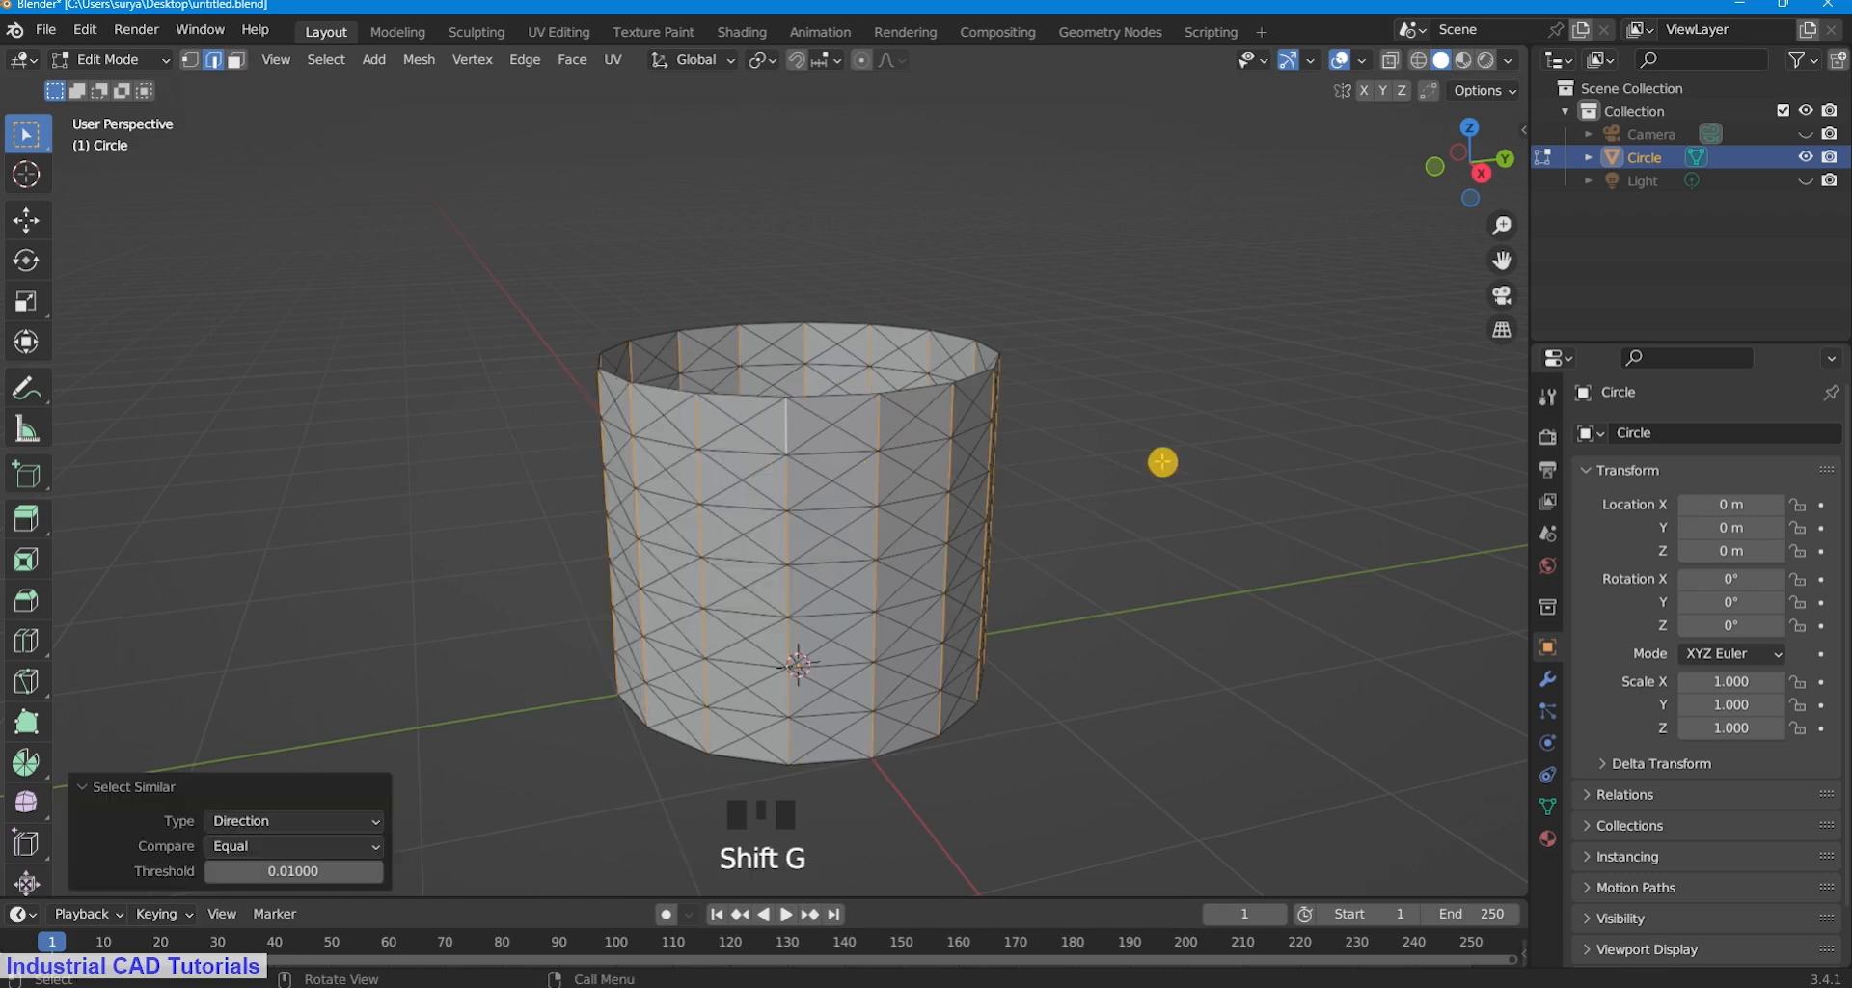
key("x")
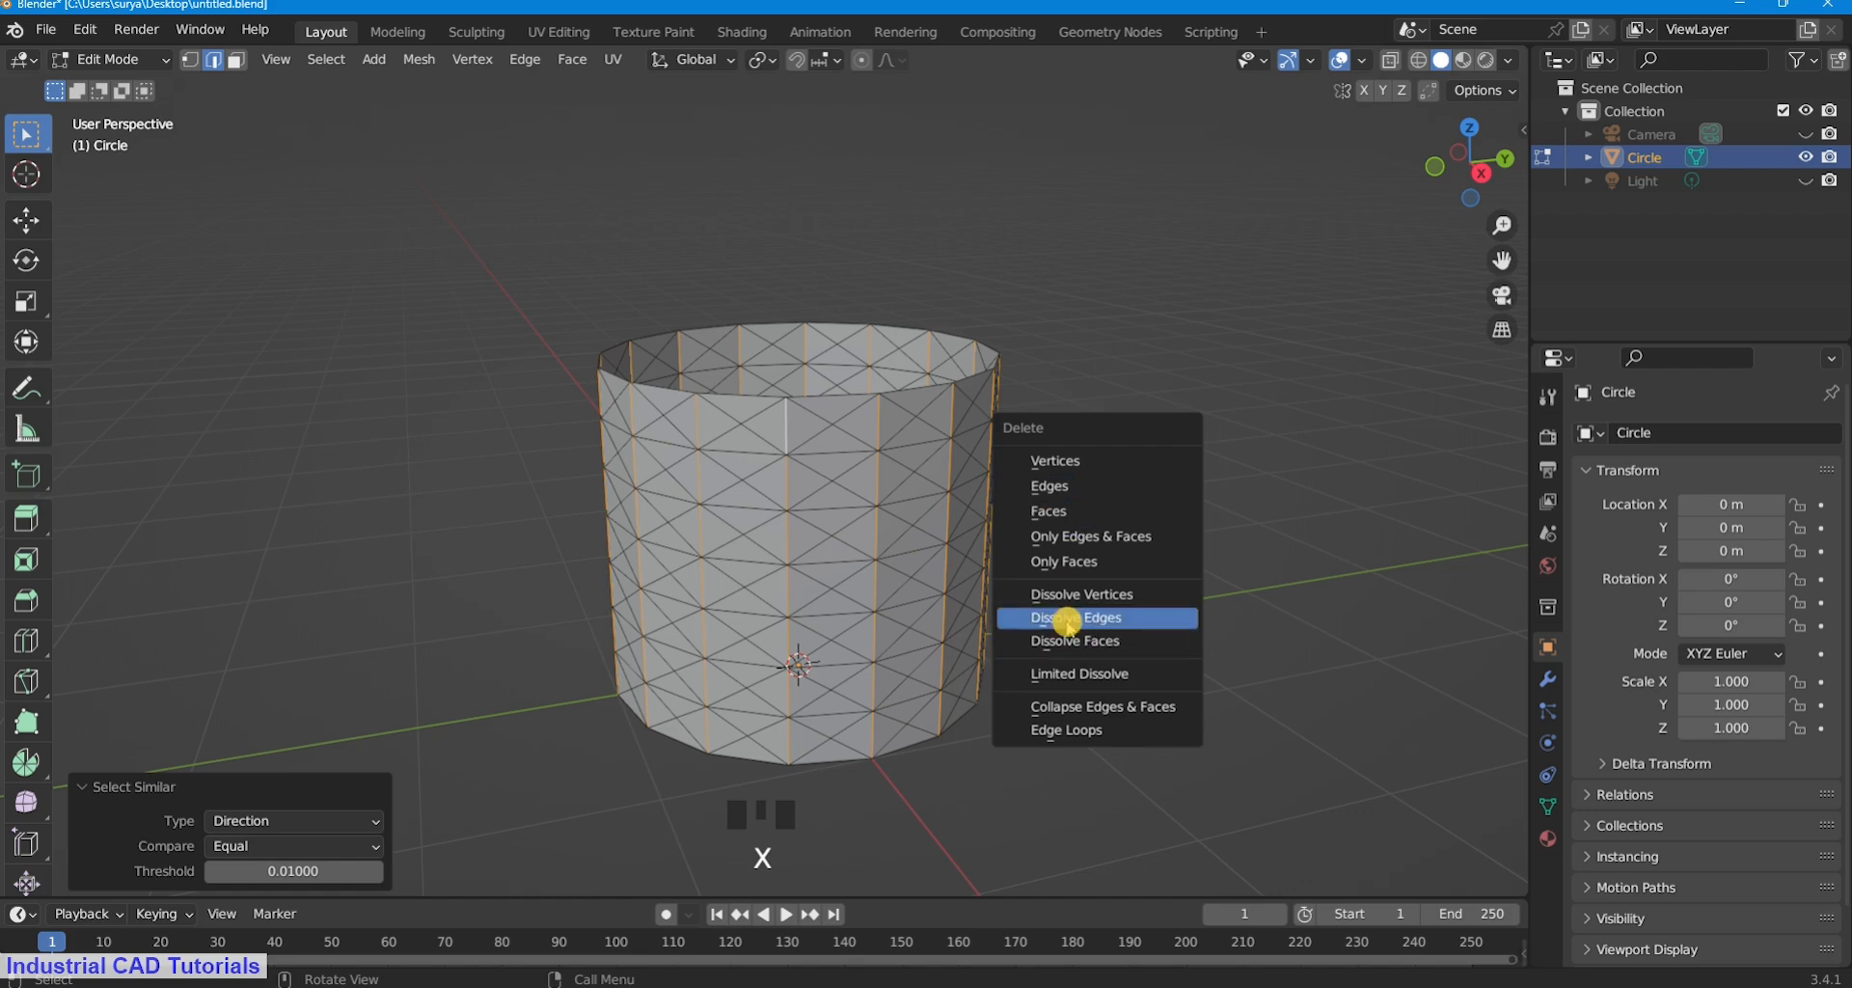
left_click(1067, 617)
Select the horizontal edges of the cylinder by similar length and dissolve them to leave a diamond pattern.
scroll(1116, 488, "up", 1)
scroll(1115, 490, "down", 2)
mouse_move(964, 542)
middle_mouse_down()
mouse_move(973, 519)
mouse_move(949, 544)
middle_mouse_up()
left_click(765, 451, "shift")
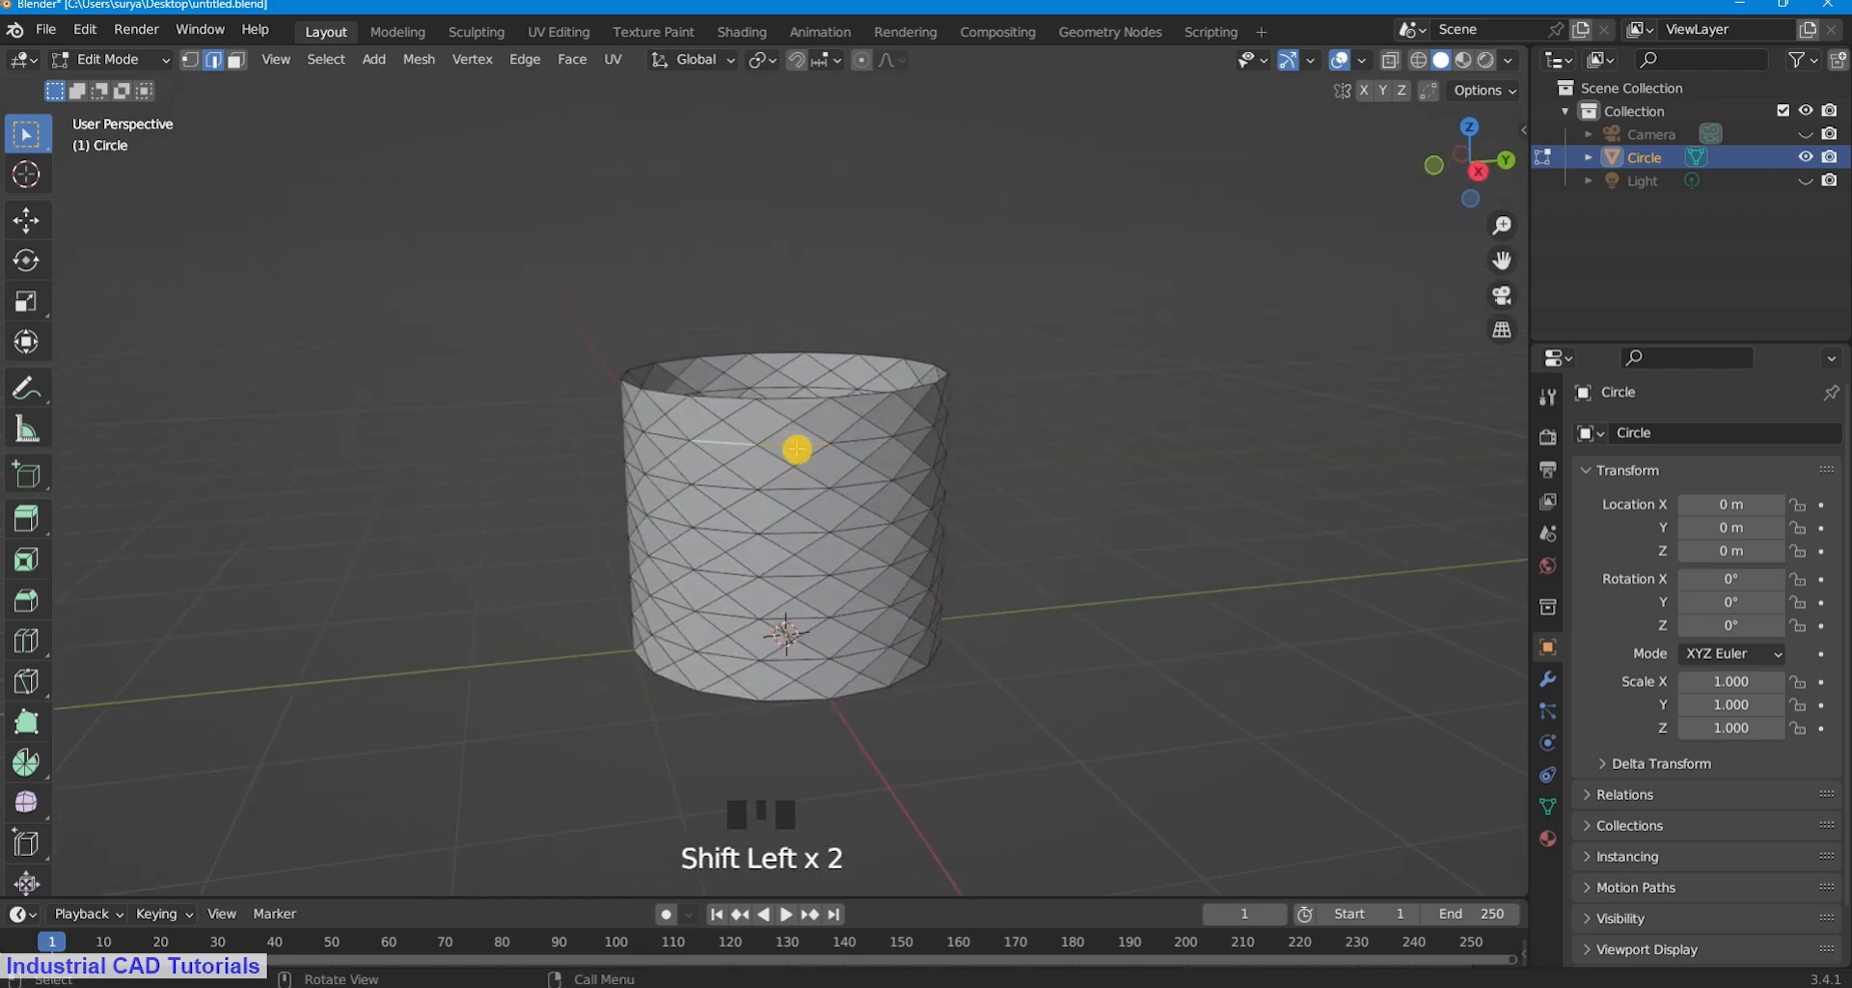
key("shift+g")
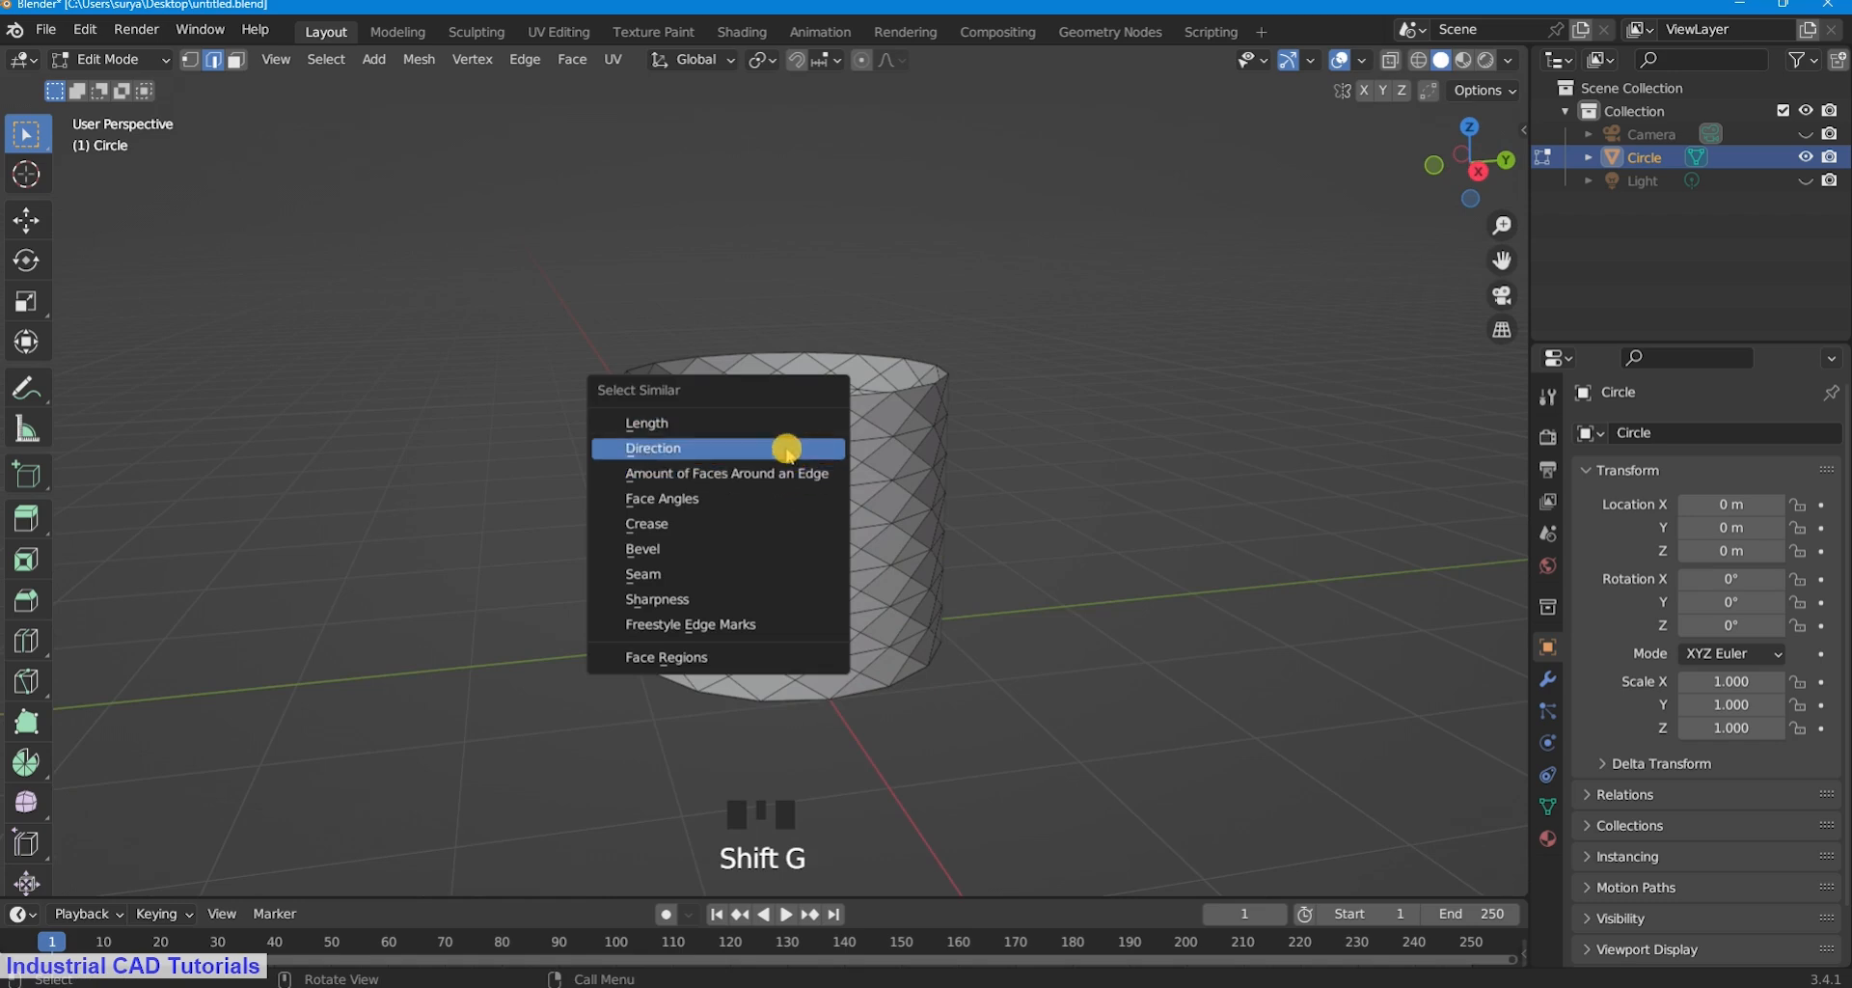
left_click(787, 450)
key("ctrl+z")
key("shift+g")
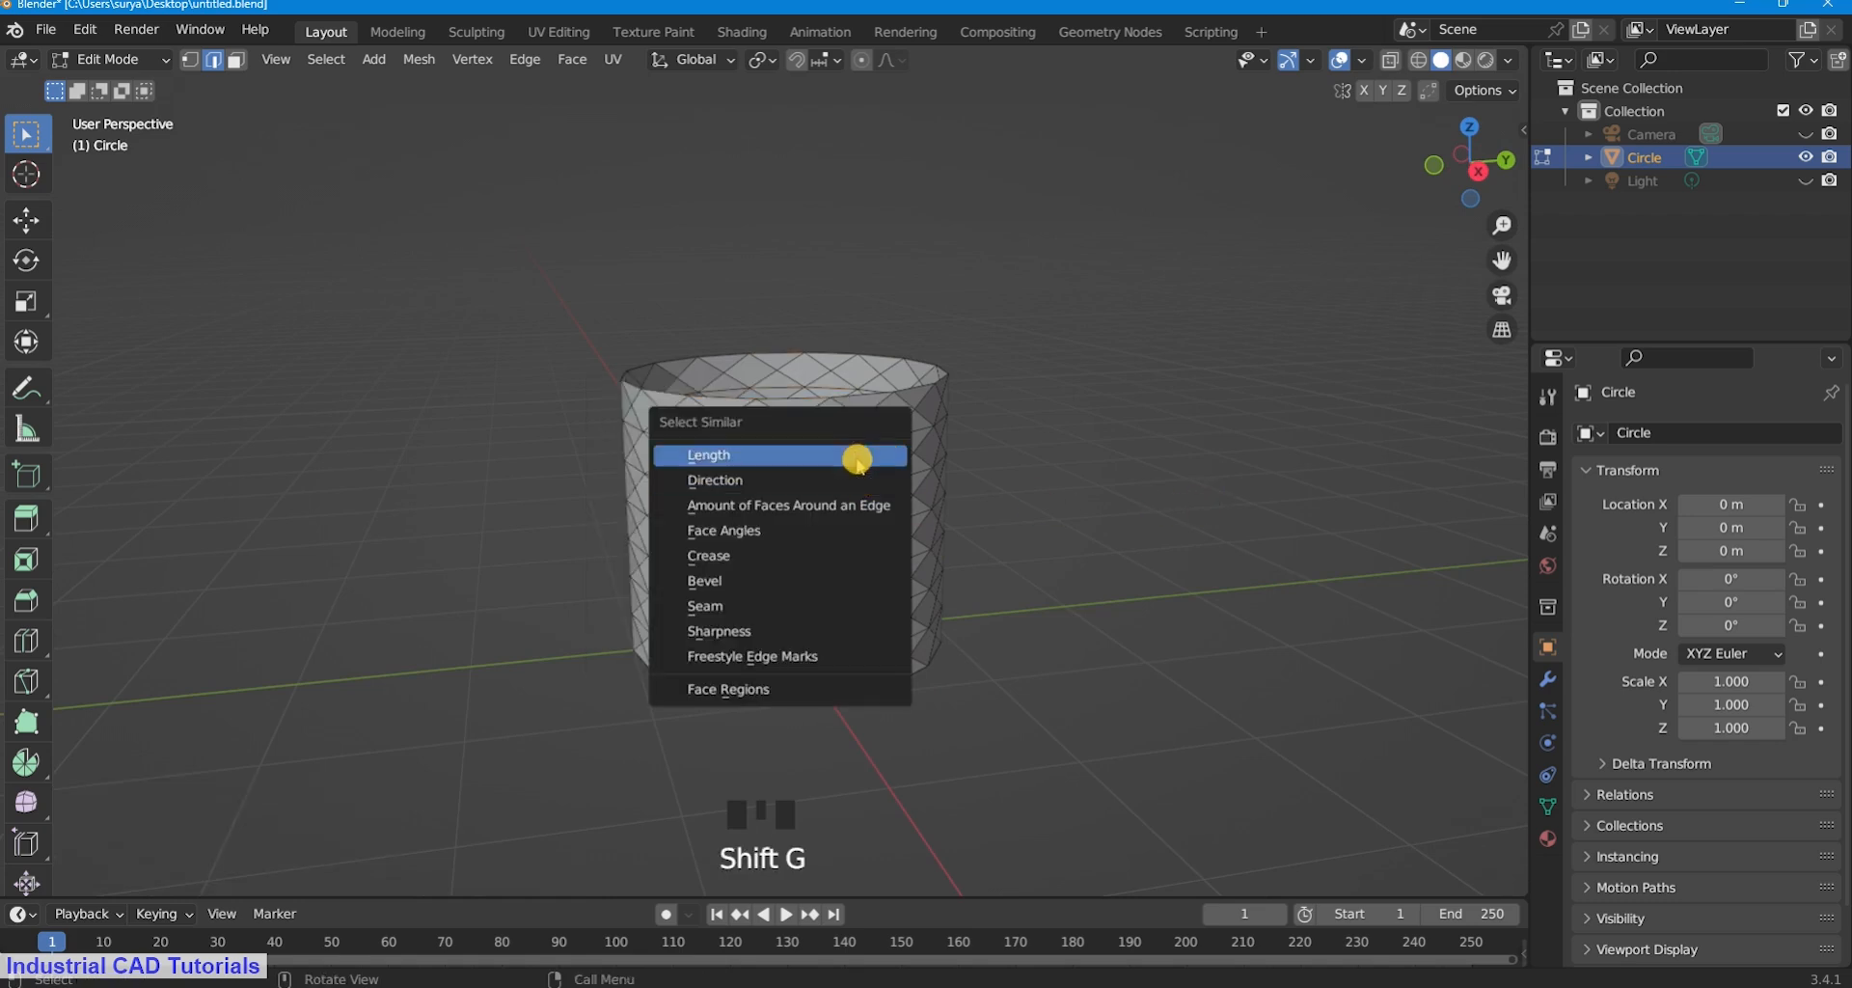
left_click(855, 459)
key("x")
left_click(978, 497)
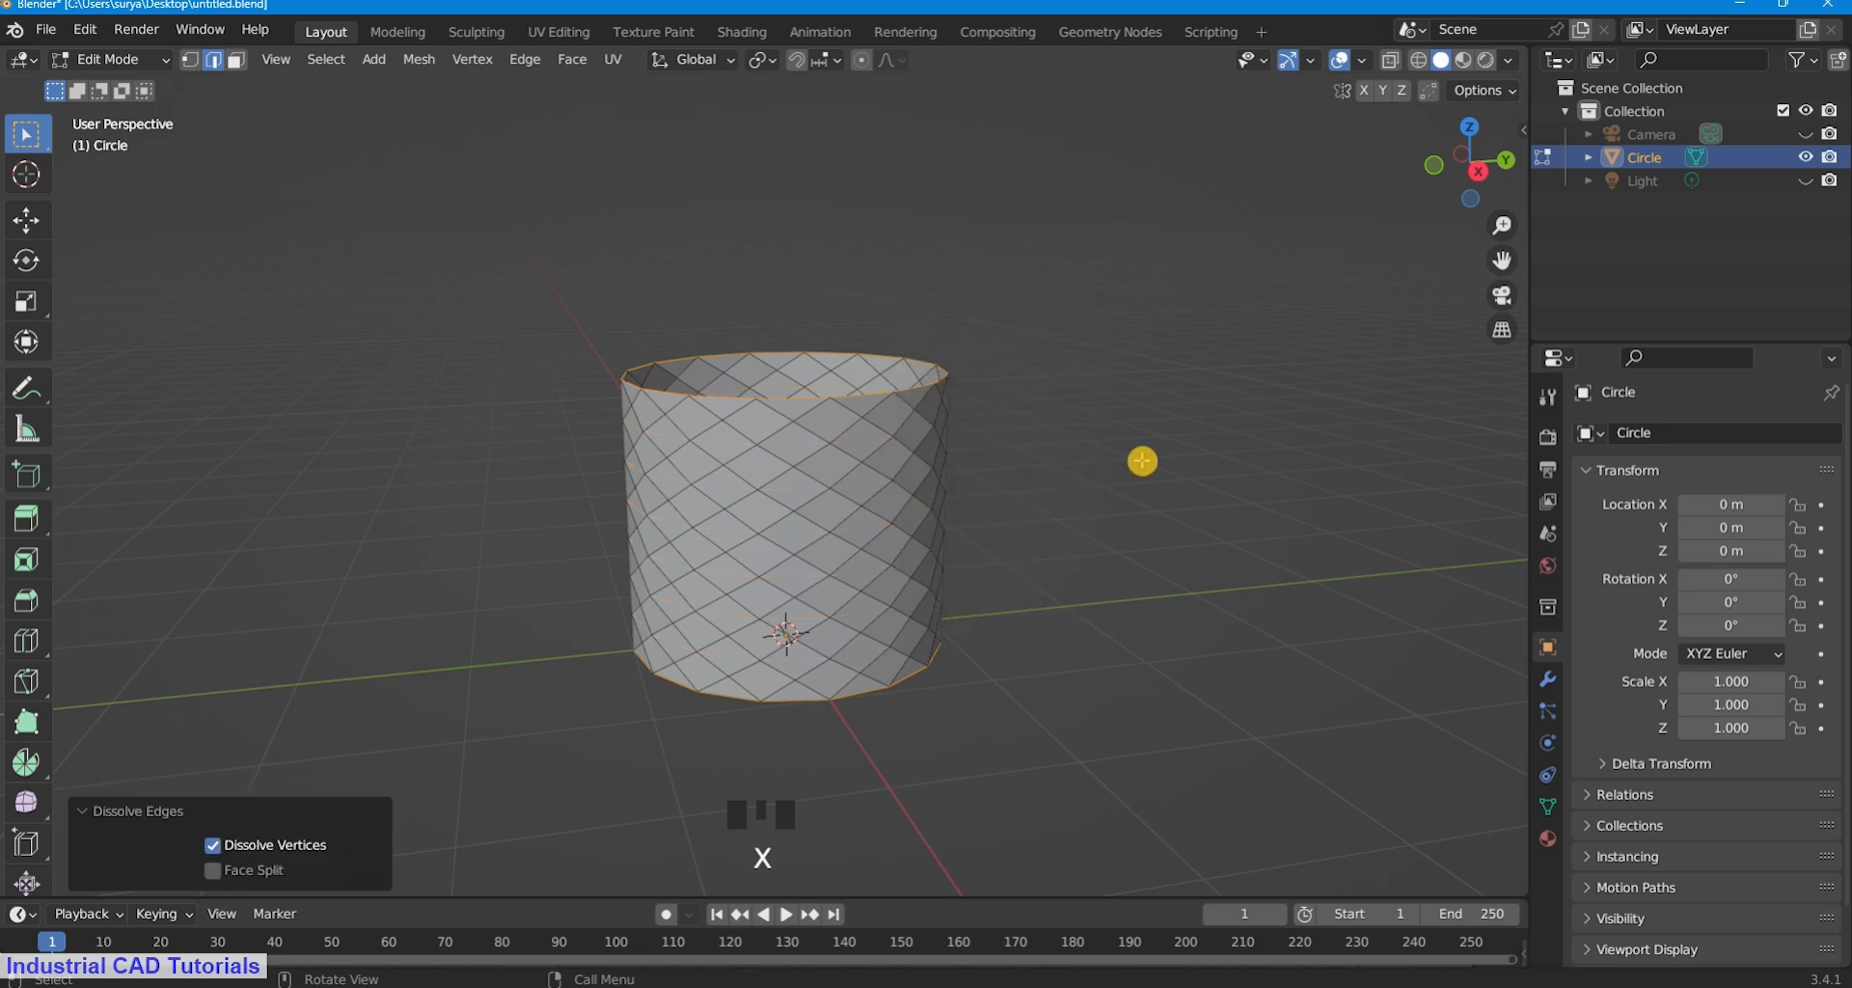
Clear the edge selection and save the file.
left_click(1137, 459)
key("ctrl+s")
scroll(1134, 439, "down", 3)
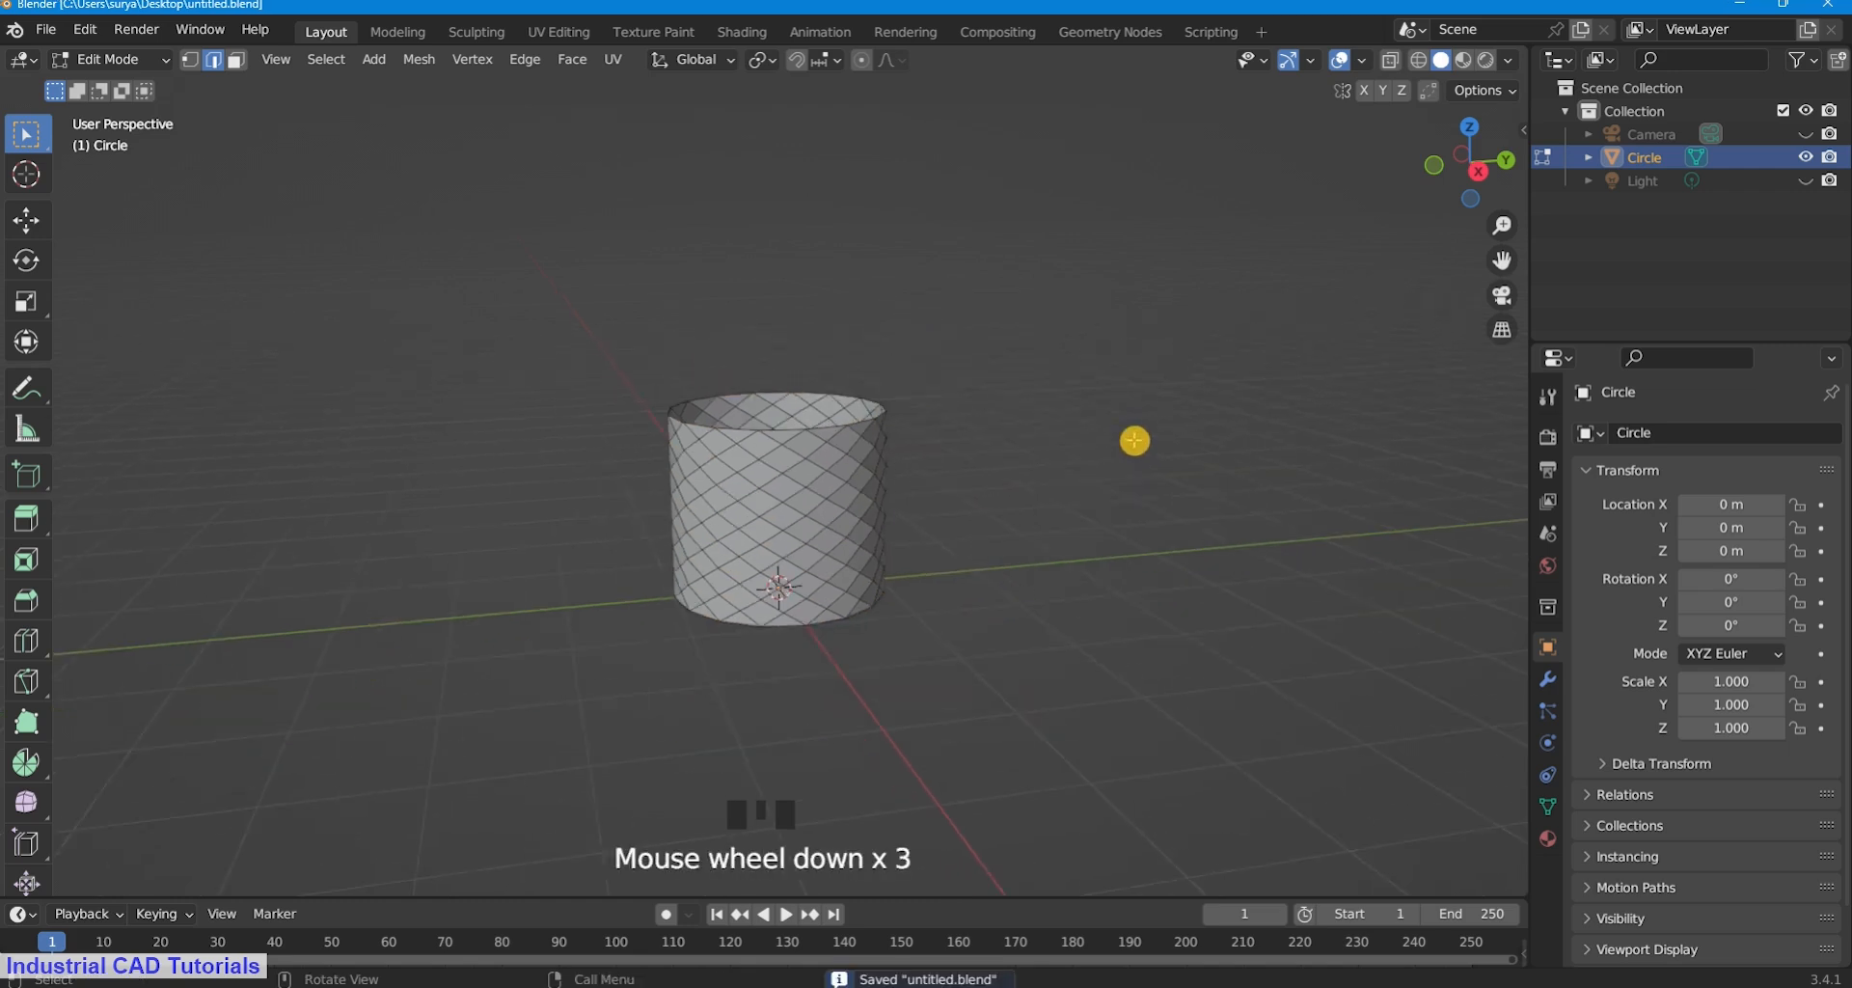
Delete the upper and lower rim edge loops so that both ends of the cylinder become zigzag.
middle_click_drag(1134, 440, 1054, 500)
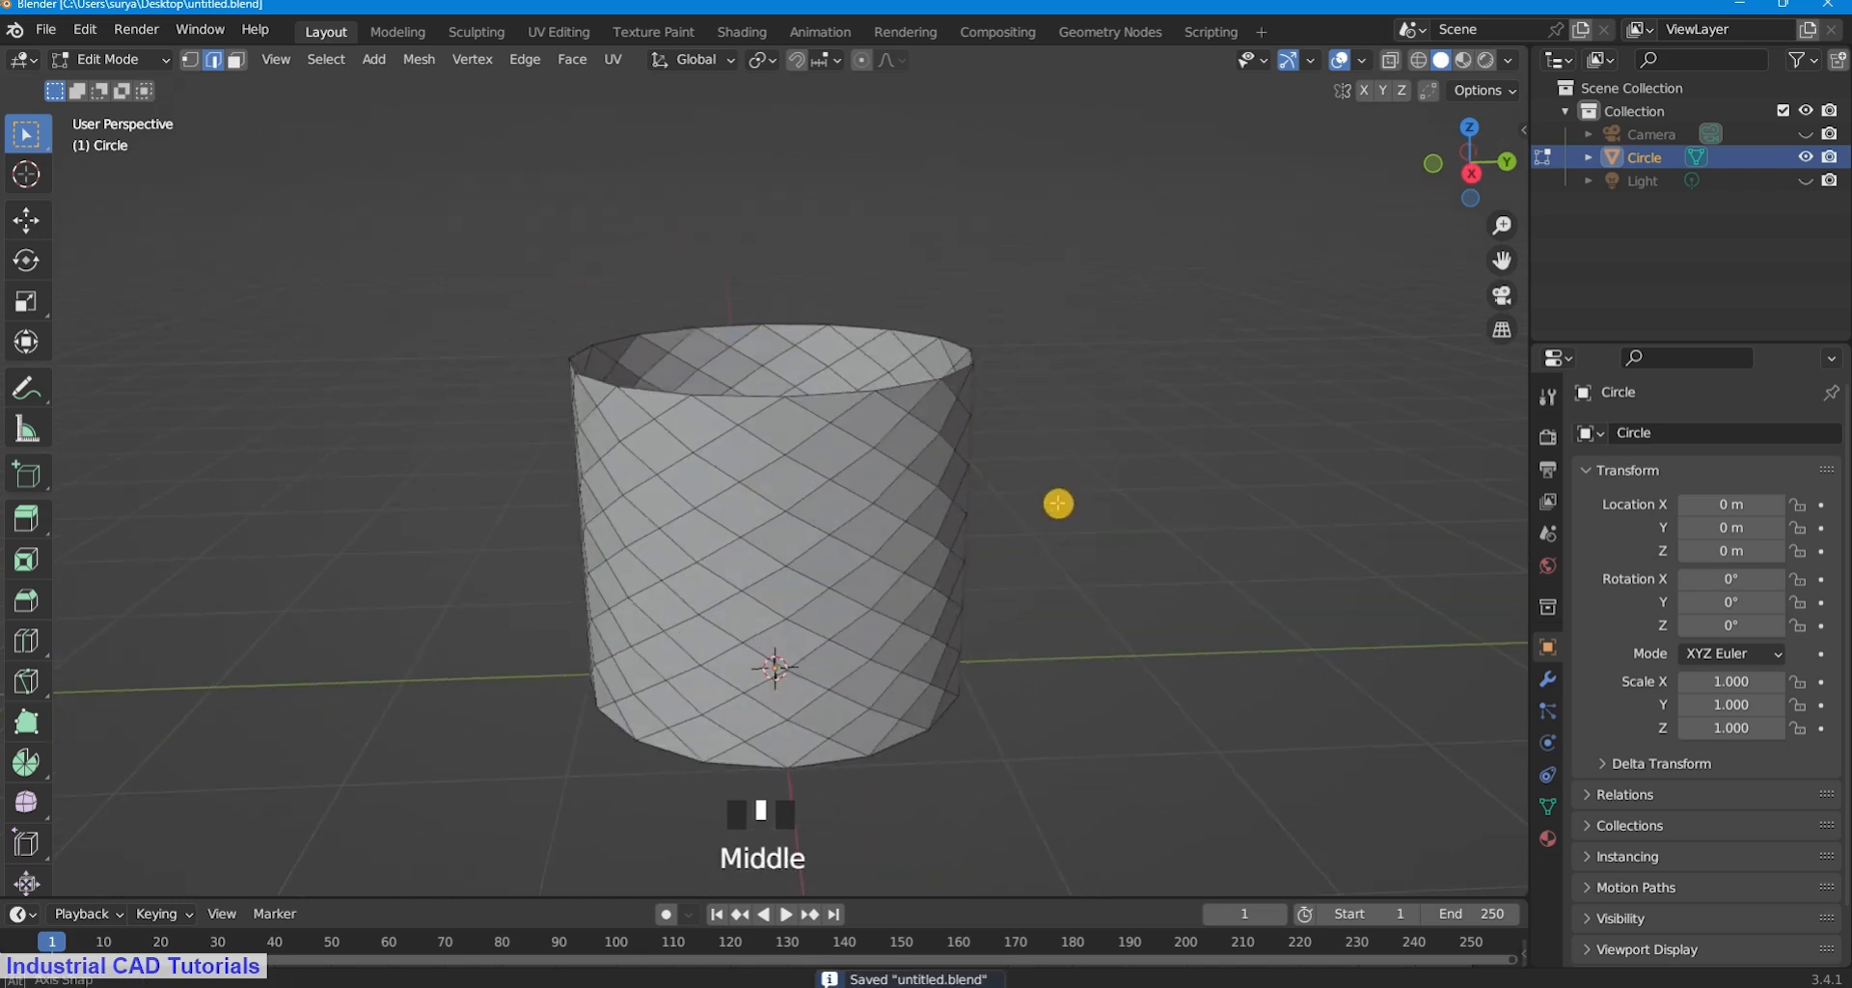
left_click(835, 395, "alt+shift")
left_click(848, 765, "alt+shift")
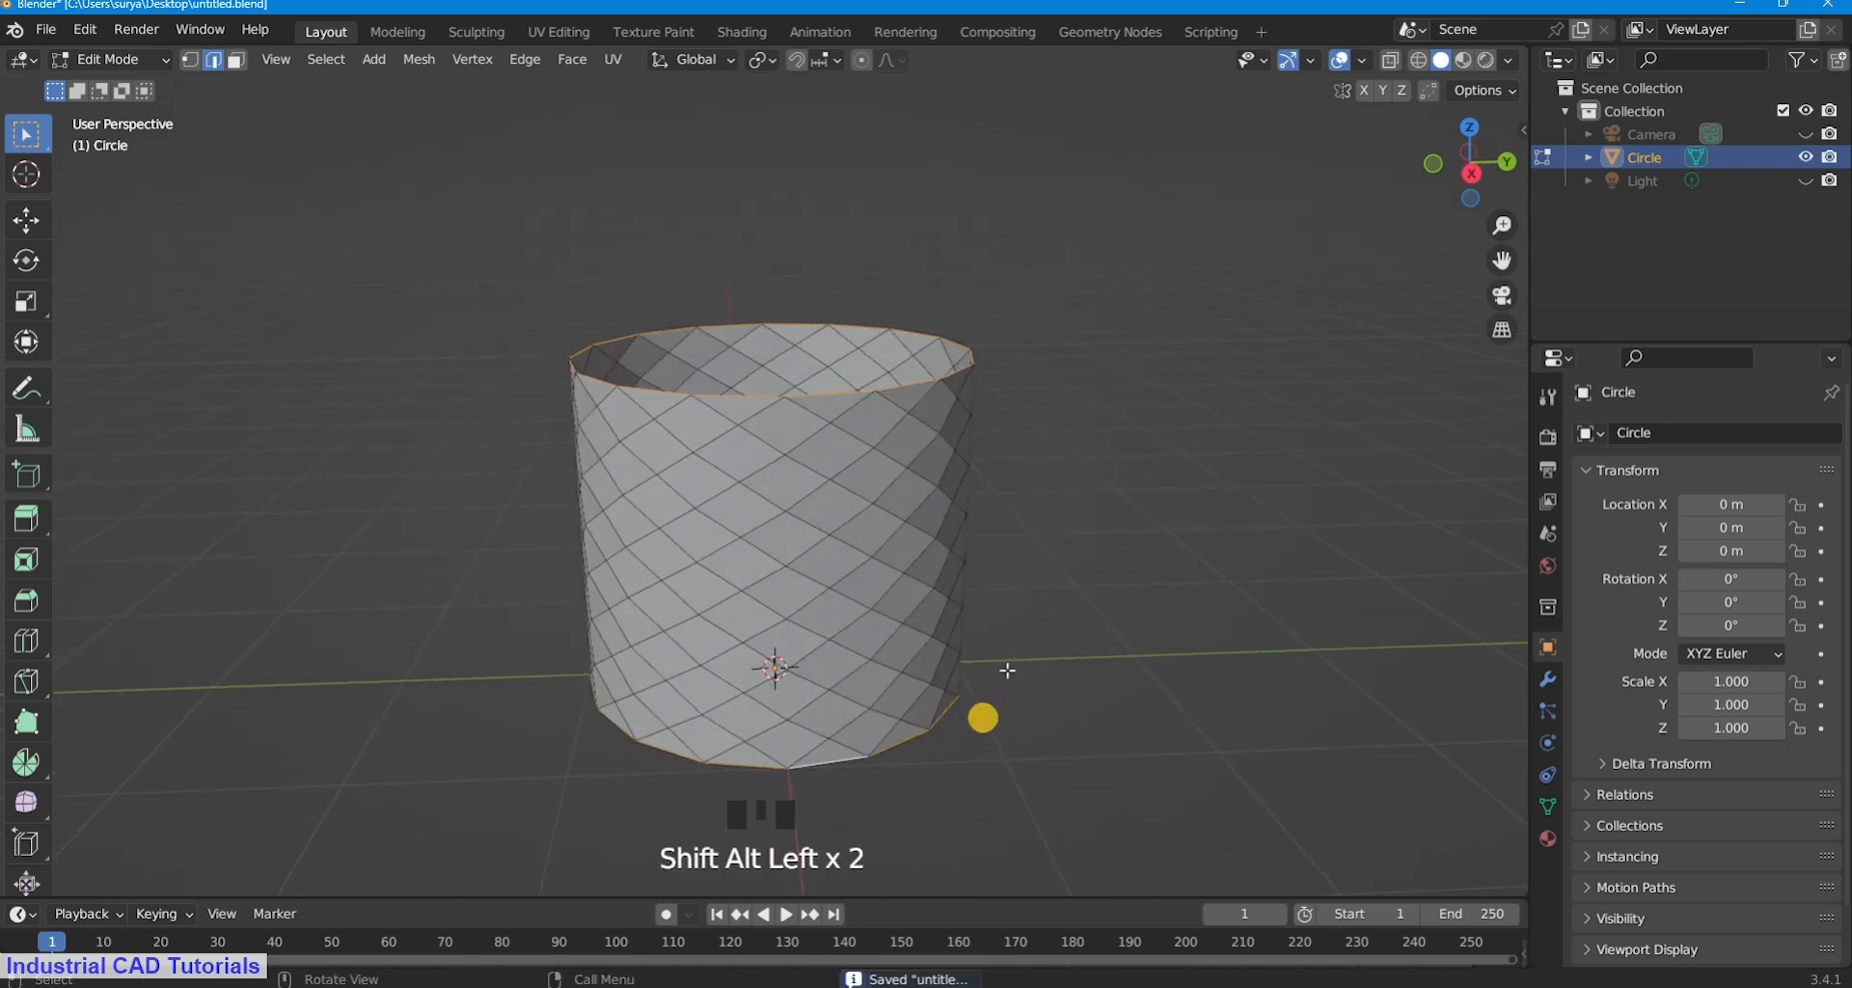
middle_click_drag(983, 715, 1013, 596)
key("x")
left_click(1012, 481)
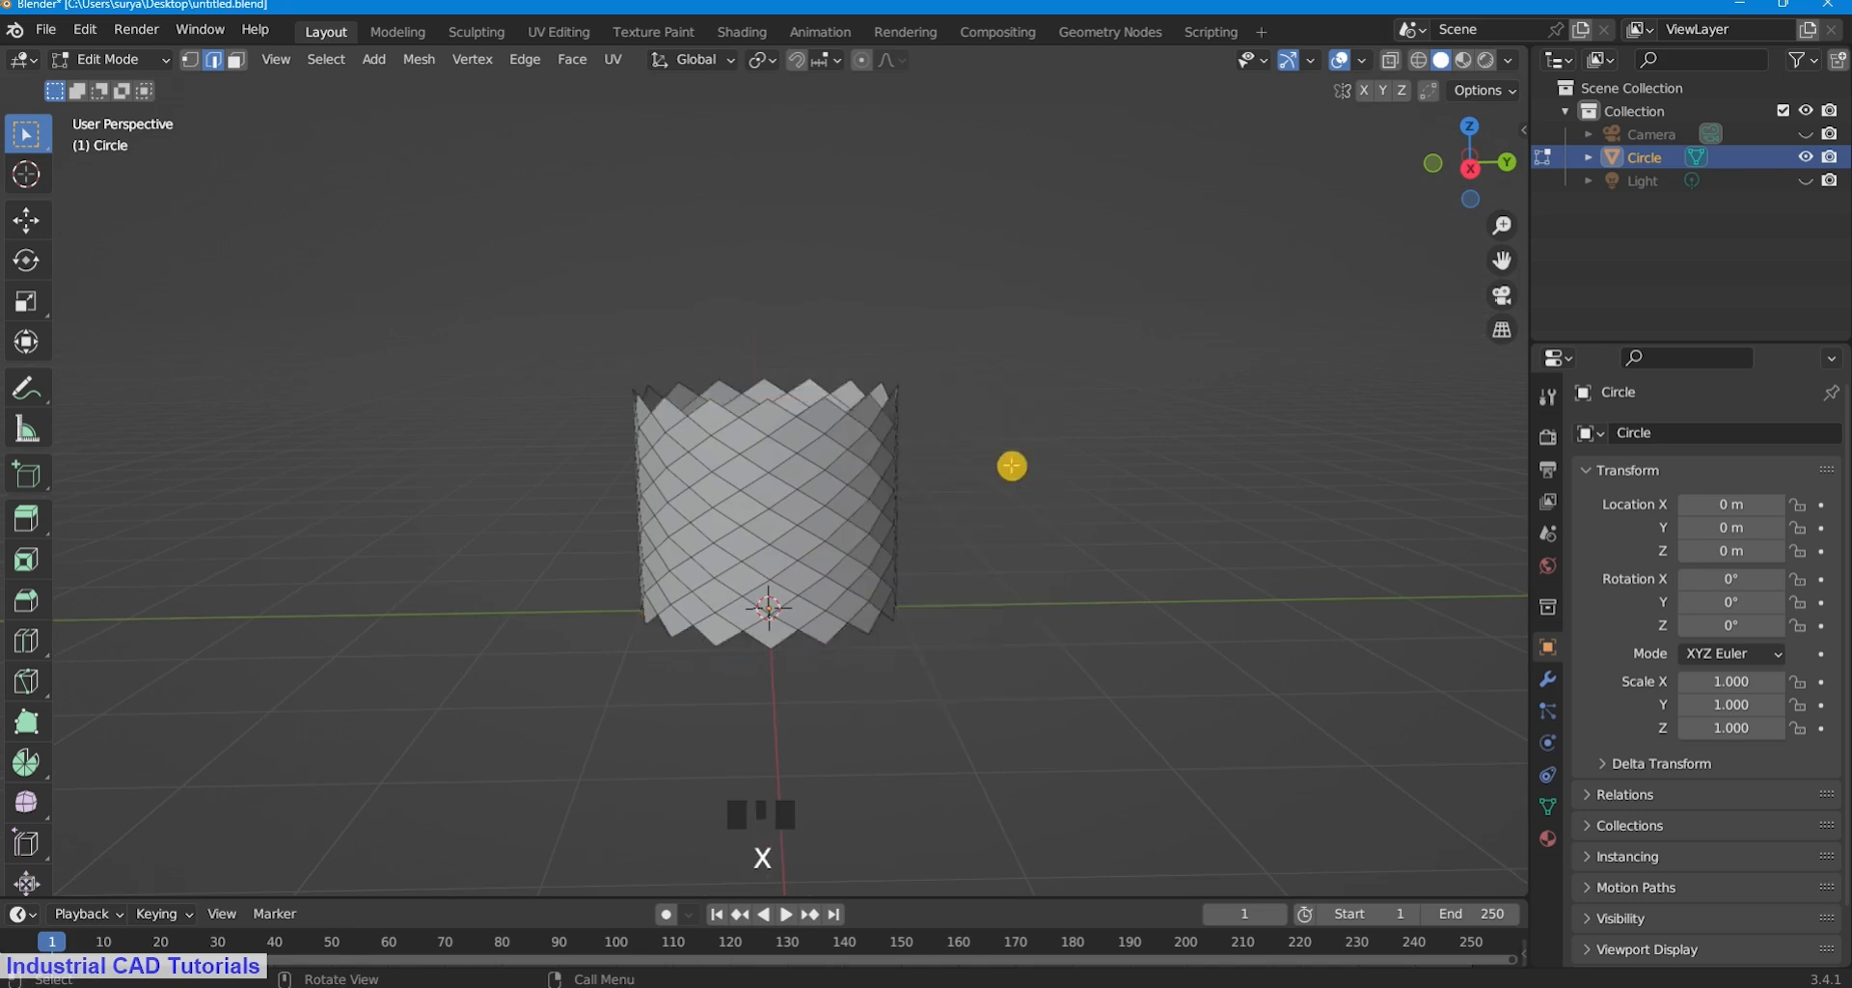
Select all faces of the diamond-patterned cylinder.
scroll(1032, 482, "up", 2)
key("a")
scroll(1061, 519, "up", 2)
Try to inset the diamond faces individually by about 0.046 m.
key("i")
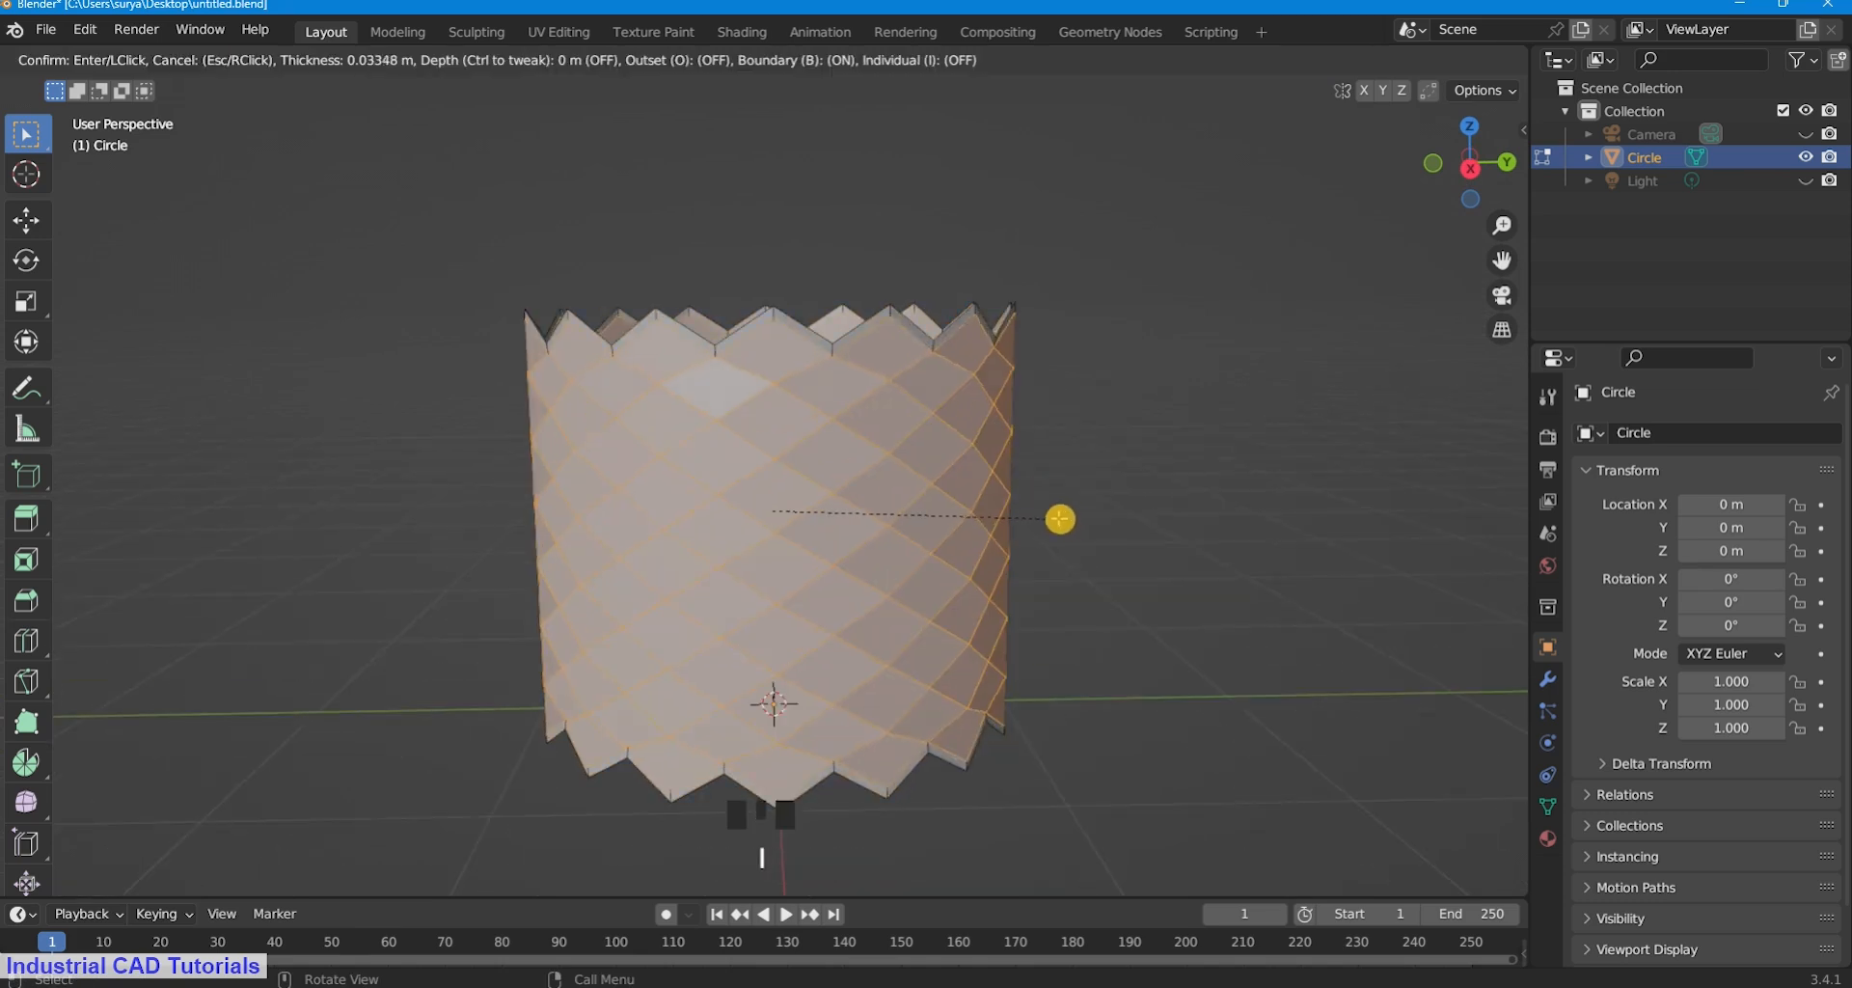
left_click(1058, 519)
left_click(213, 845)
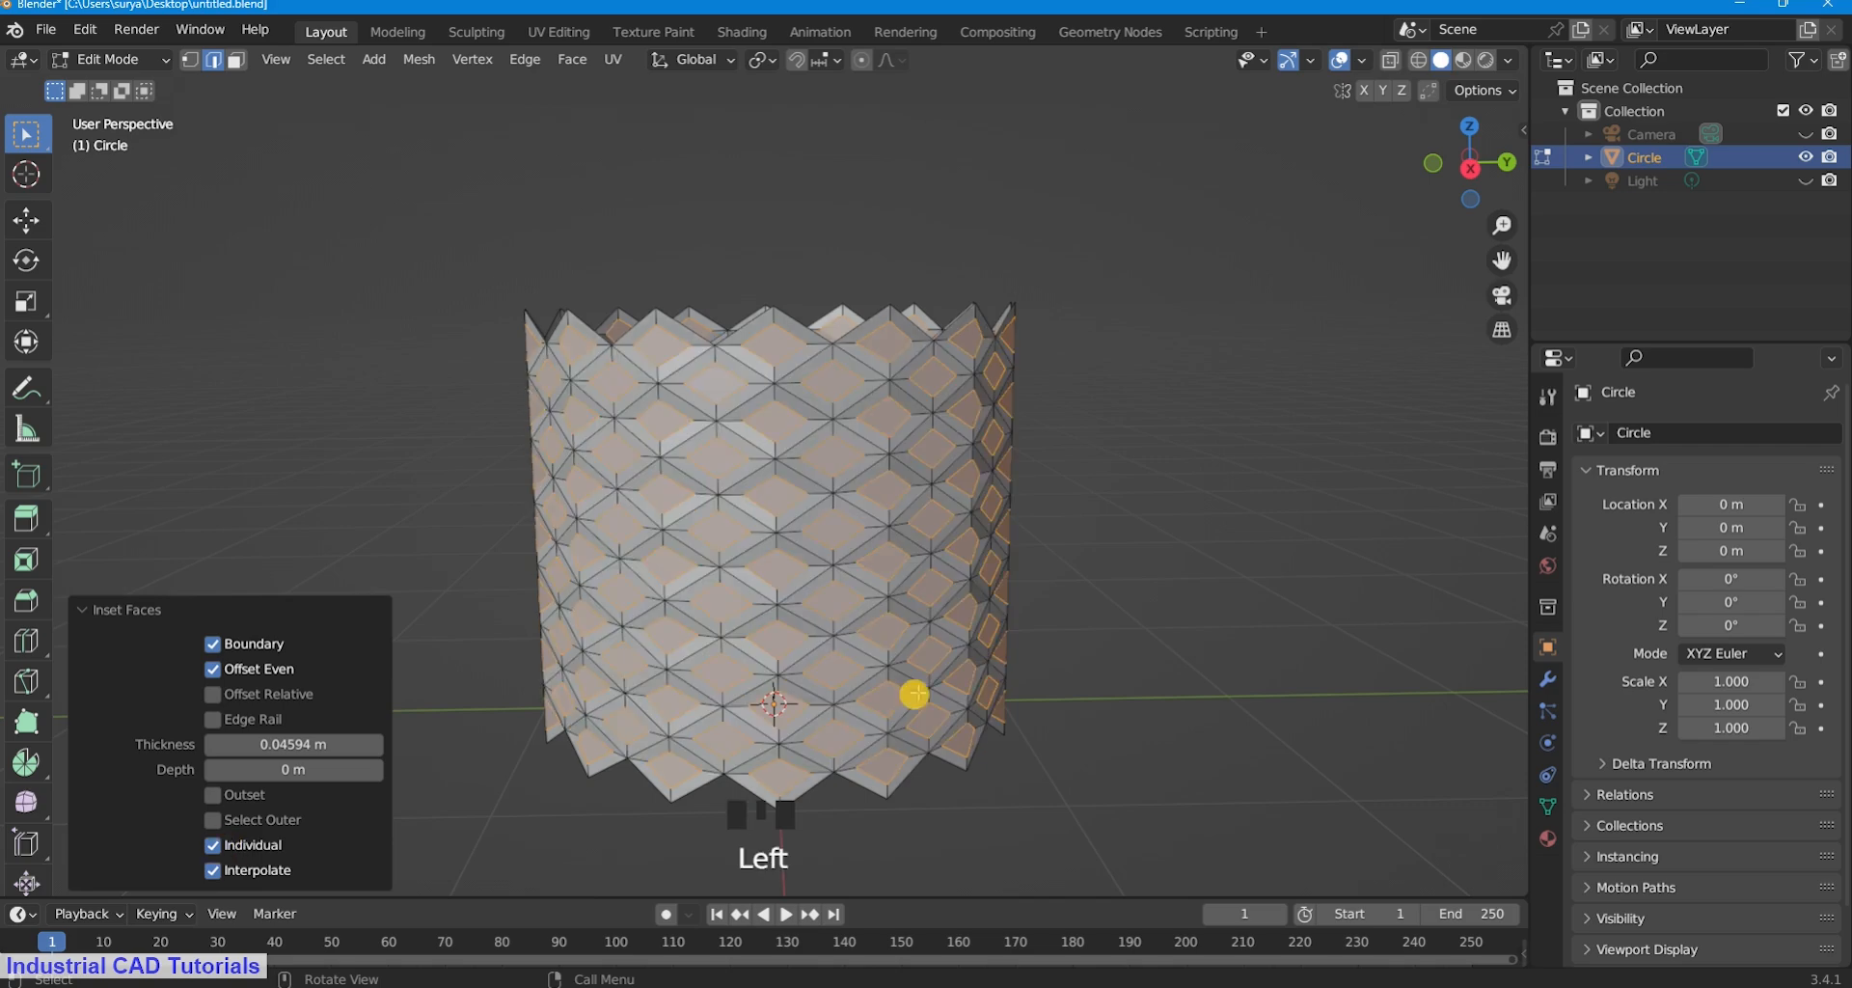
Try to extrude the inset faces along their normals and scale them, and undo the extrusion and the inset.
middle_click_drag(914, 694, 965, 714)
key("alt+e")
left_click(942, 749)
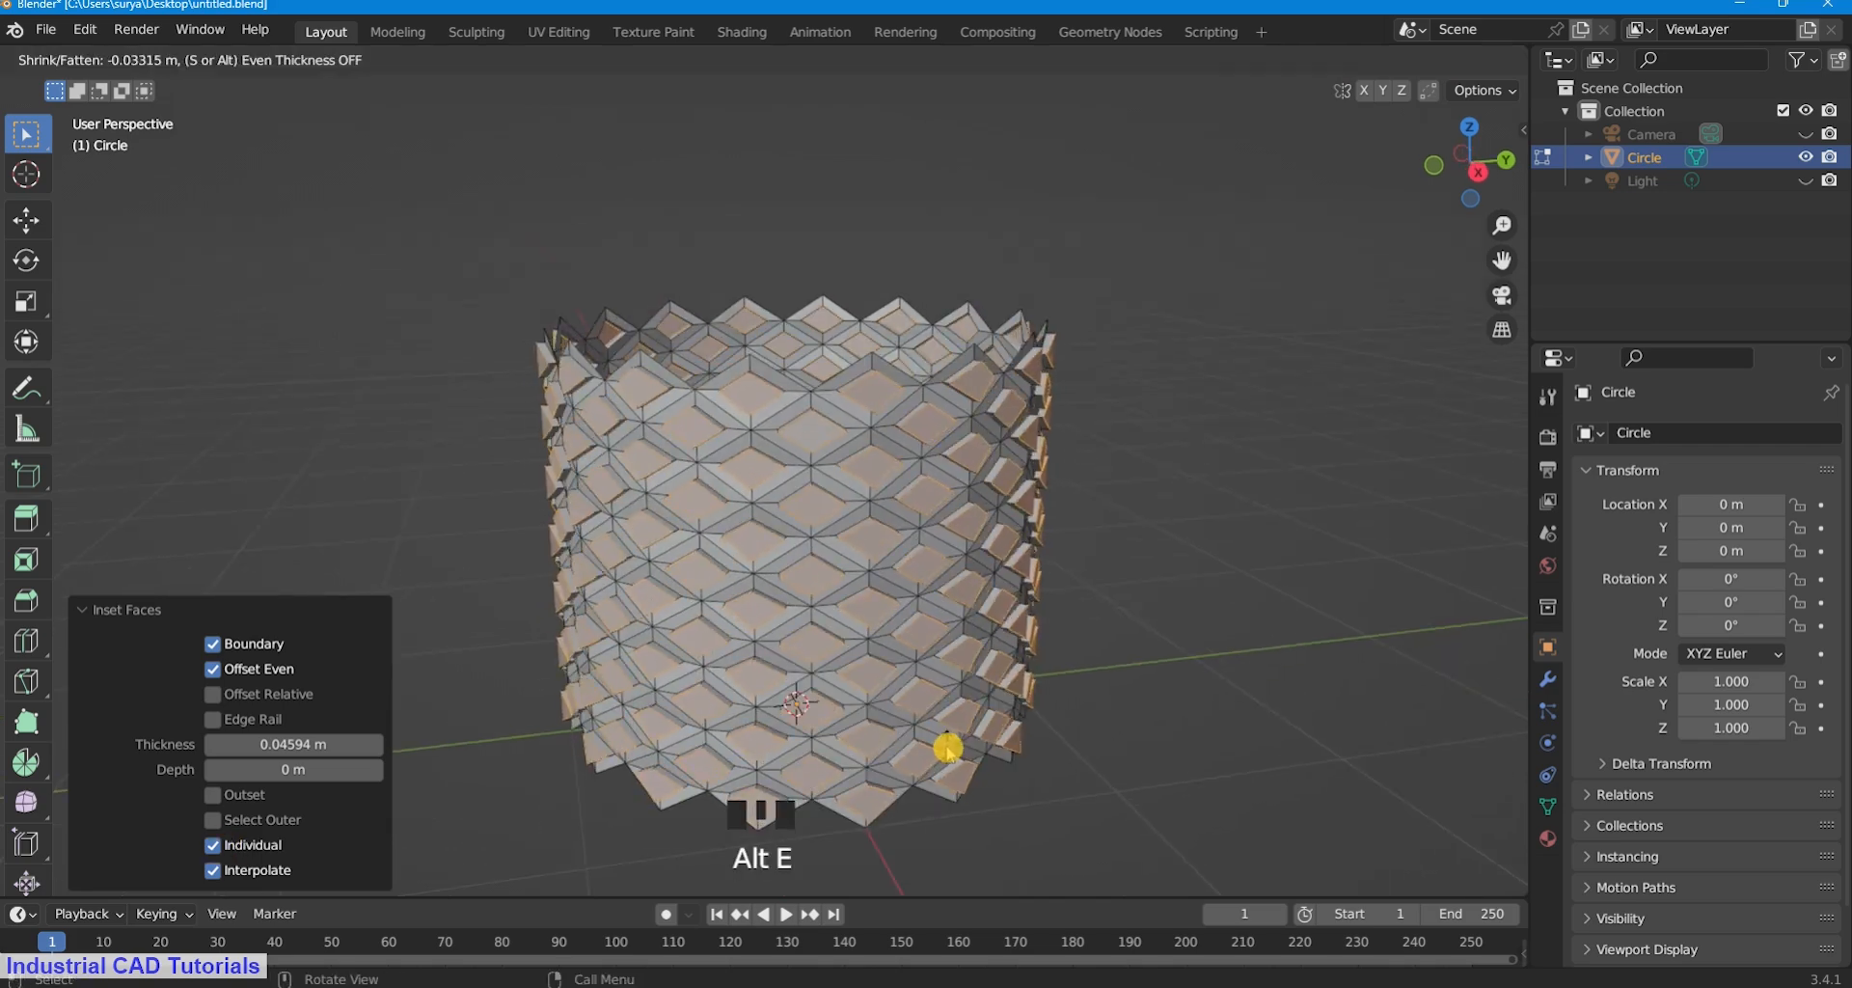
left_click(940, 741)
scroll(1215, 678, "up", 2)
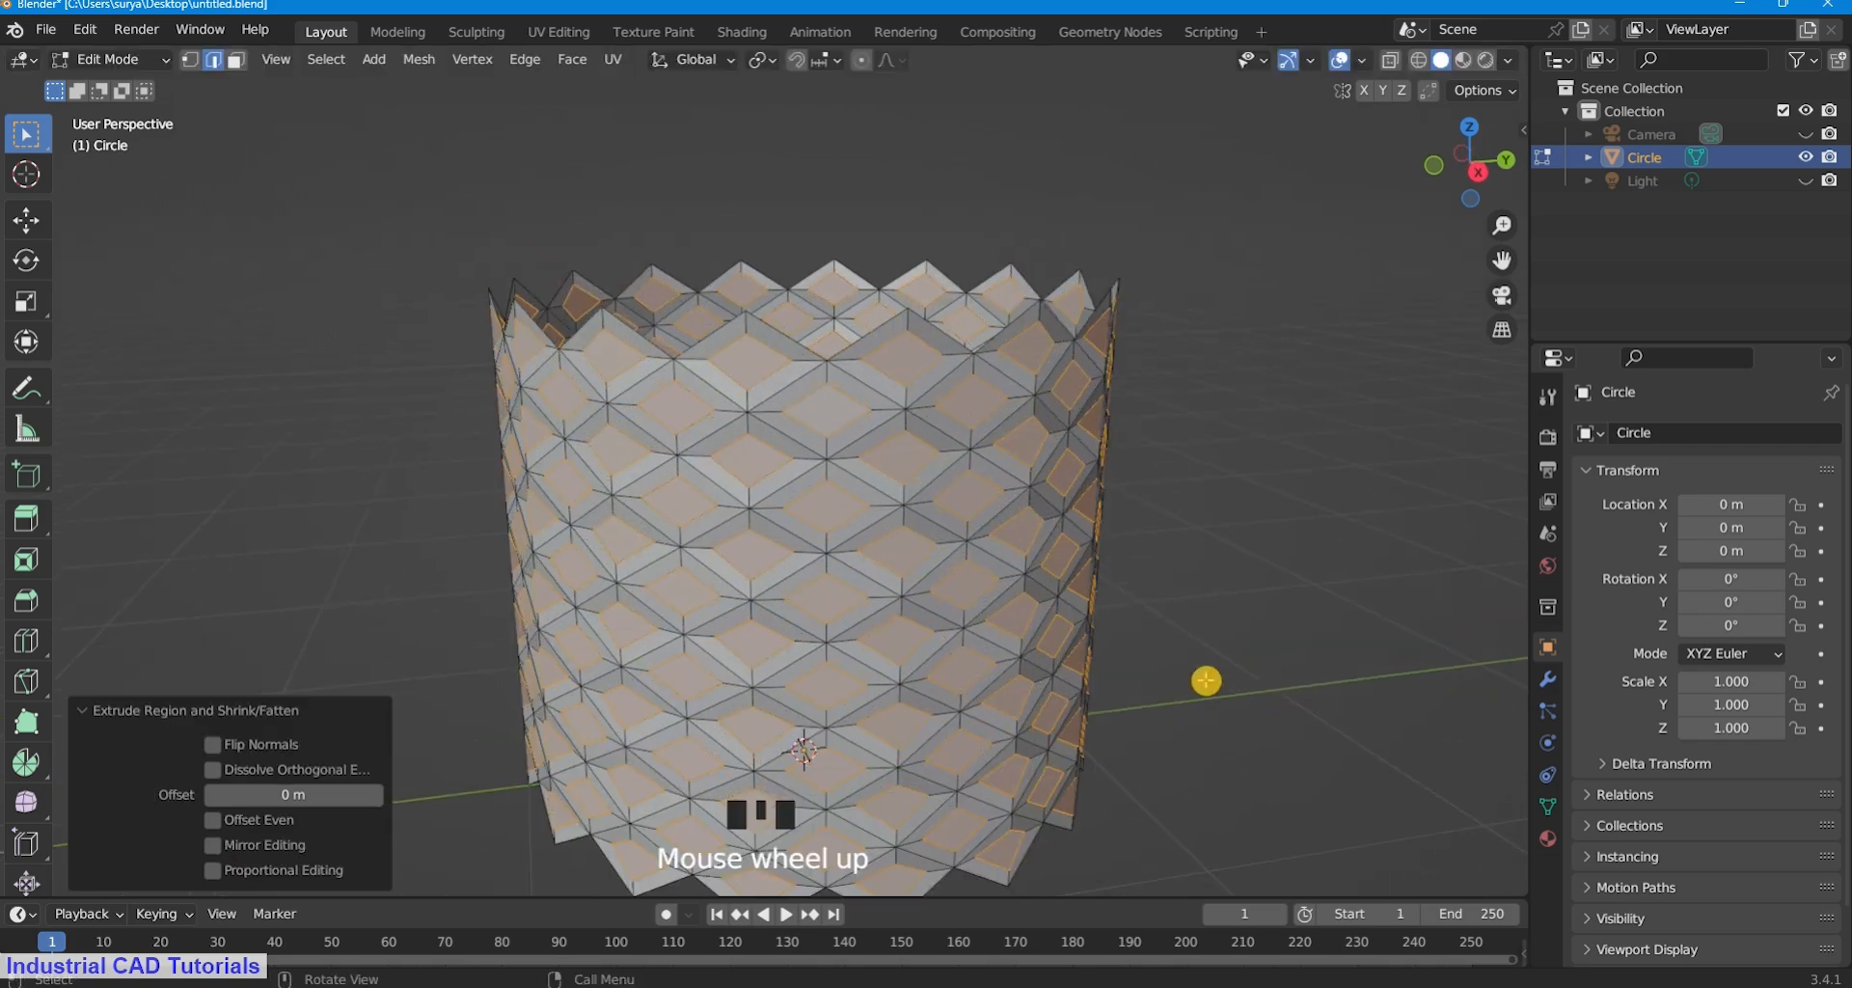
key("g")
right_click(1210, 678)
key("s")
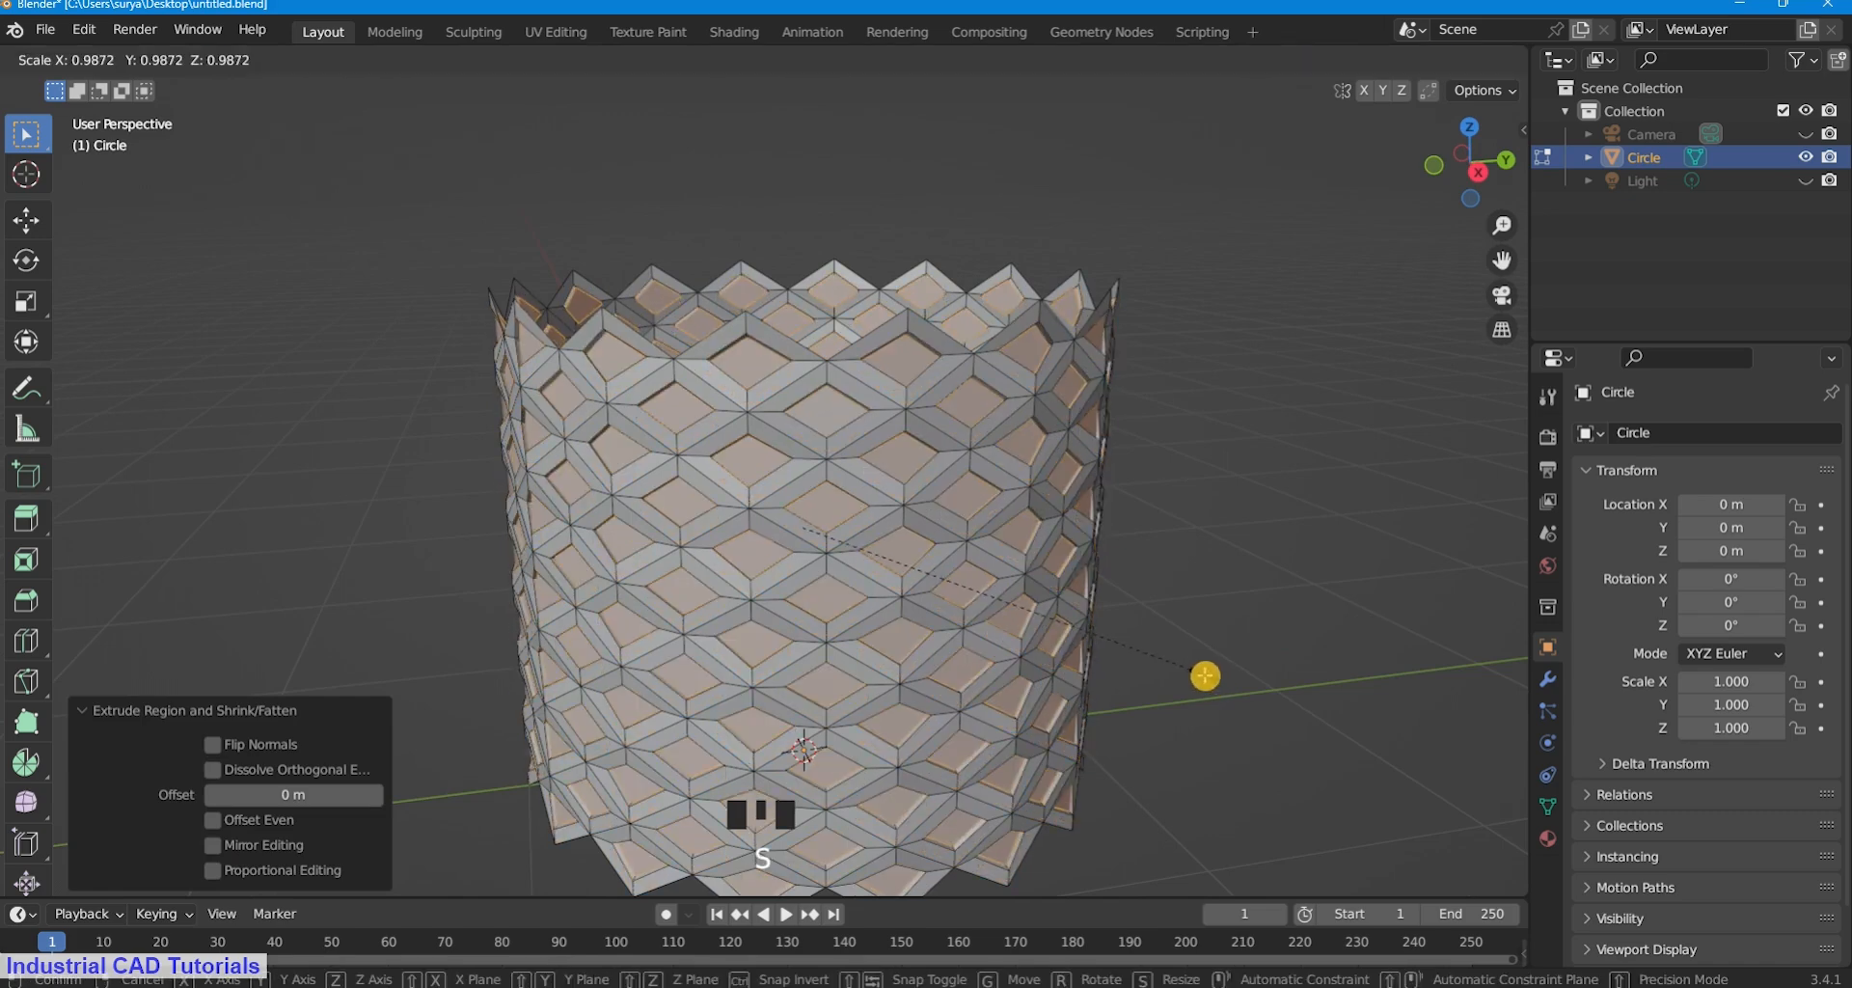
right_click(1213, 680)
key("ctrl+z")
key("ctrl+z")
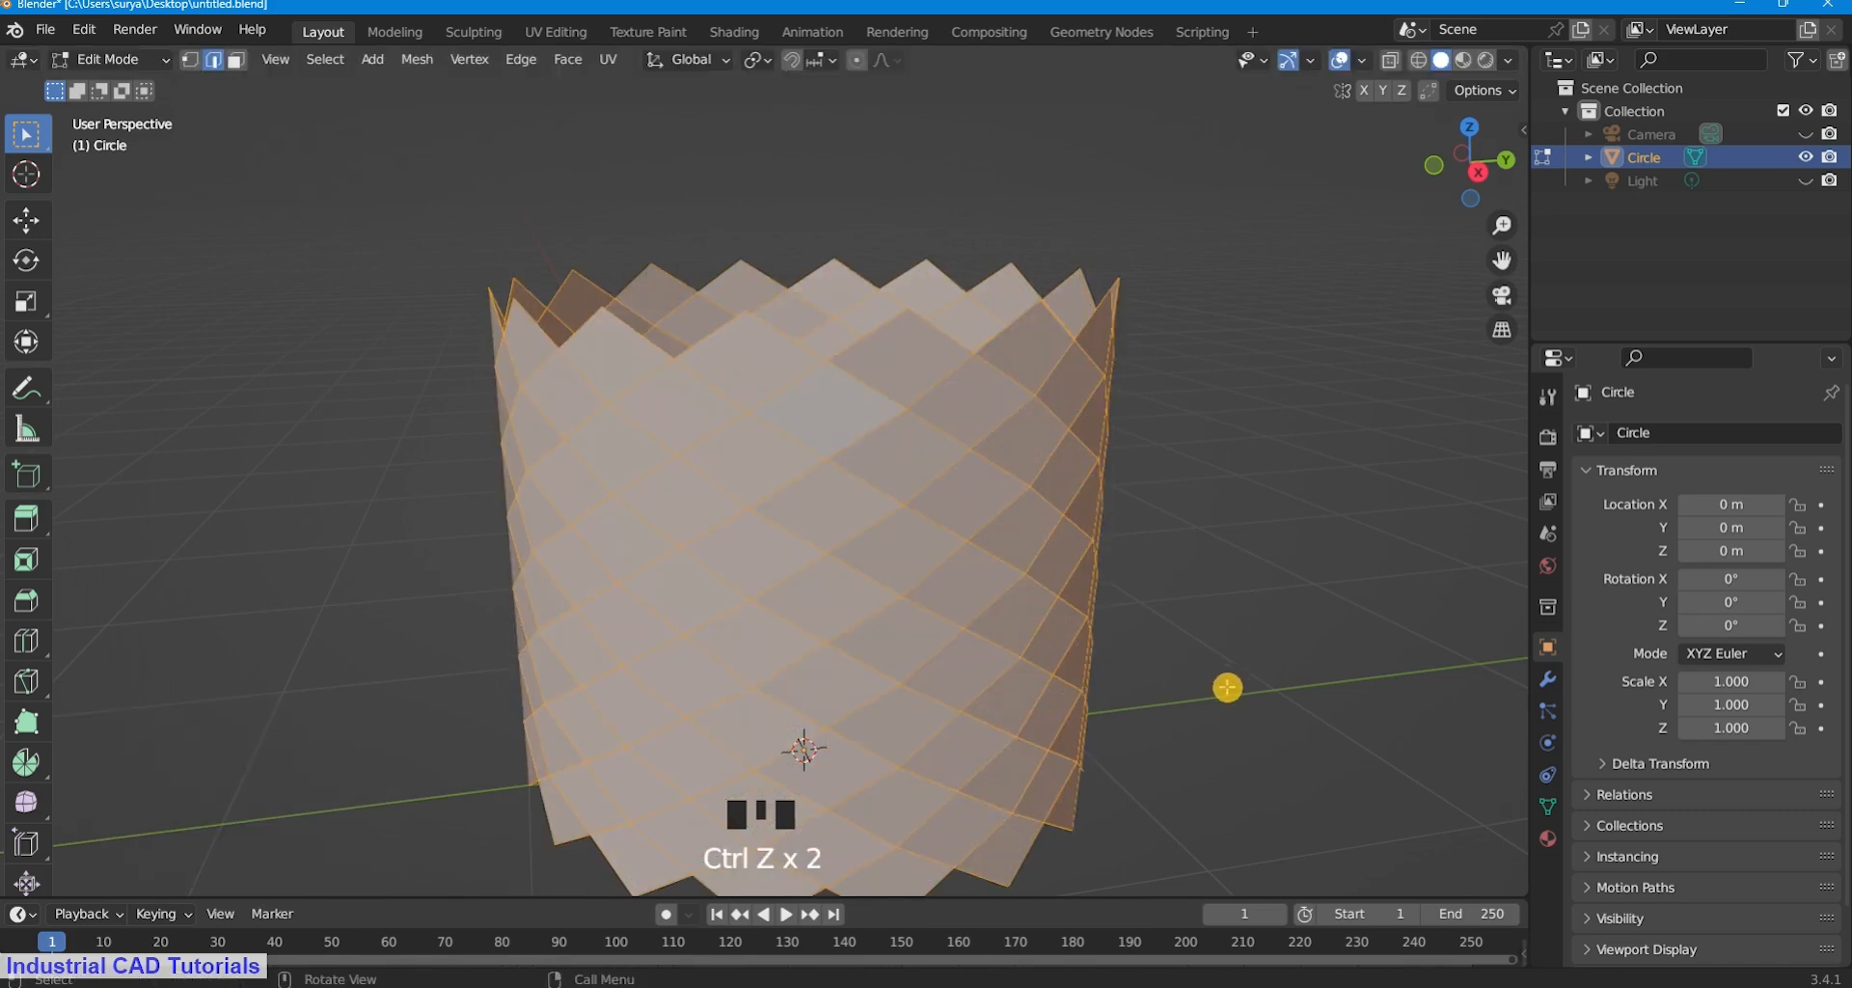
Inset all diamond faces individually by about 0.034 m and offset the inner faces about 0.0135 m with Shrink/Fatten.
key("i")
left_click(1217, 684)
key("s")
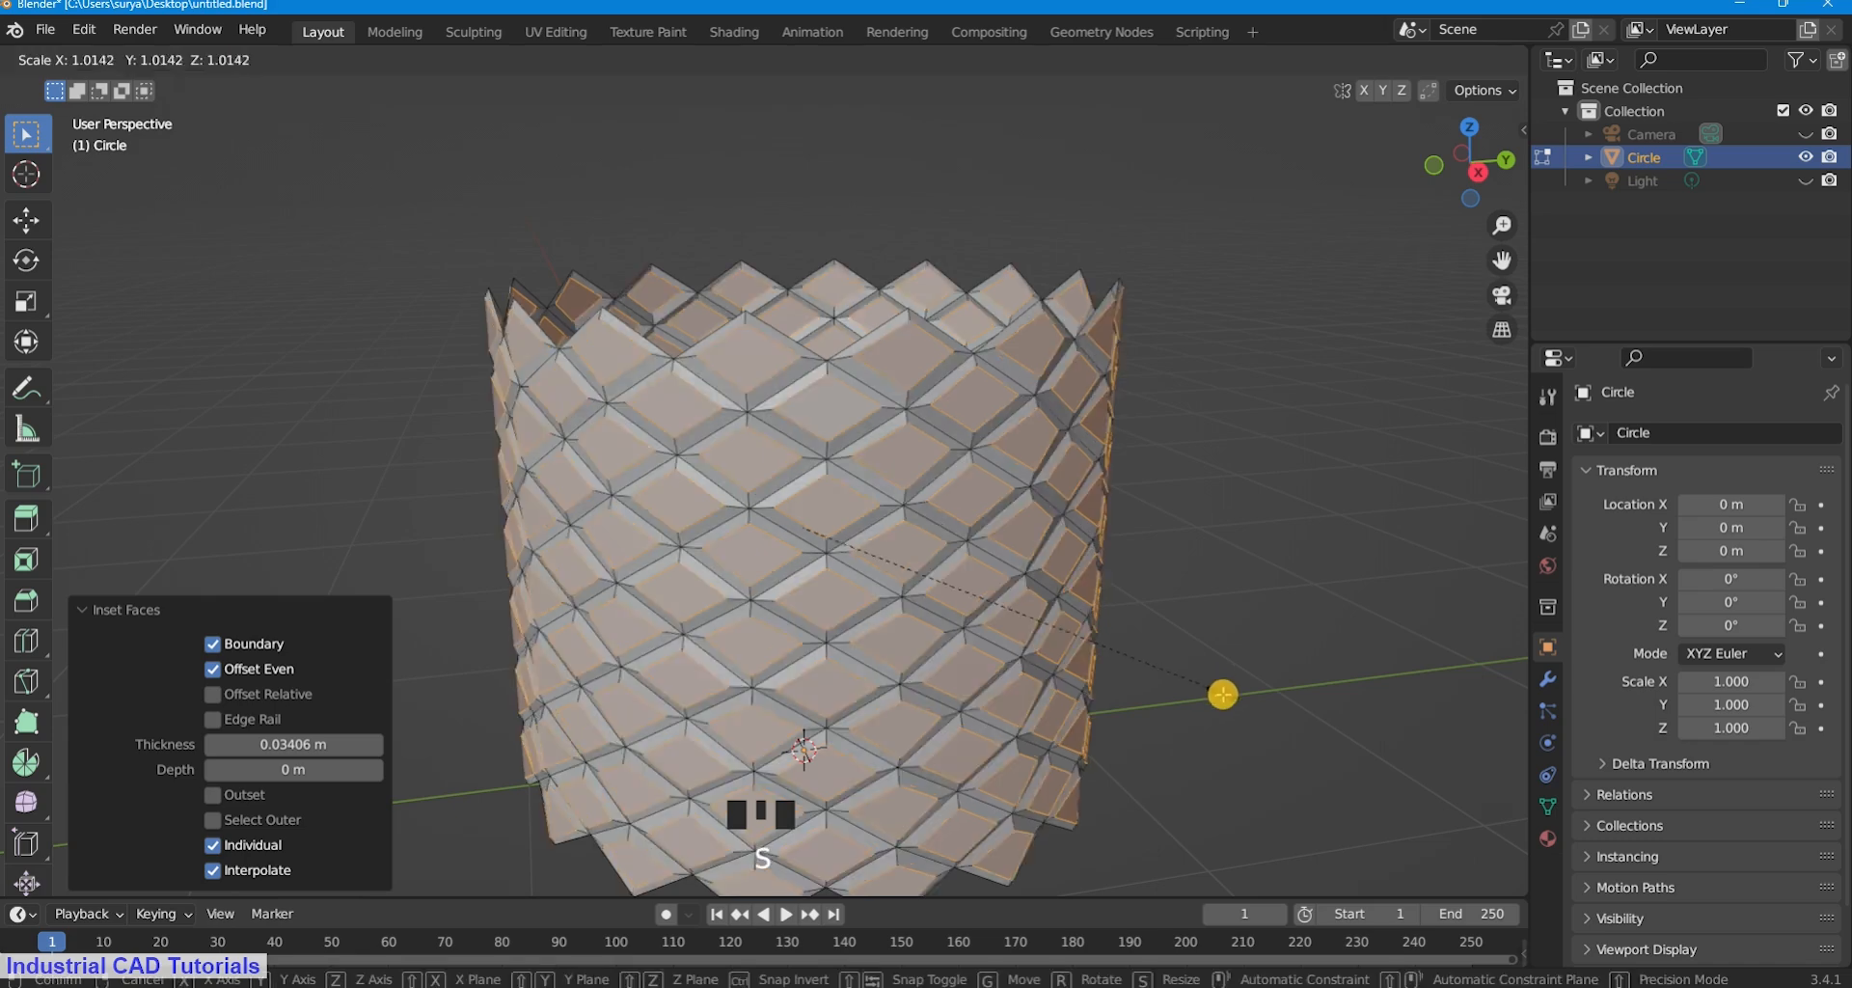
right_click(1217, 684)
key("alt+s")
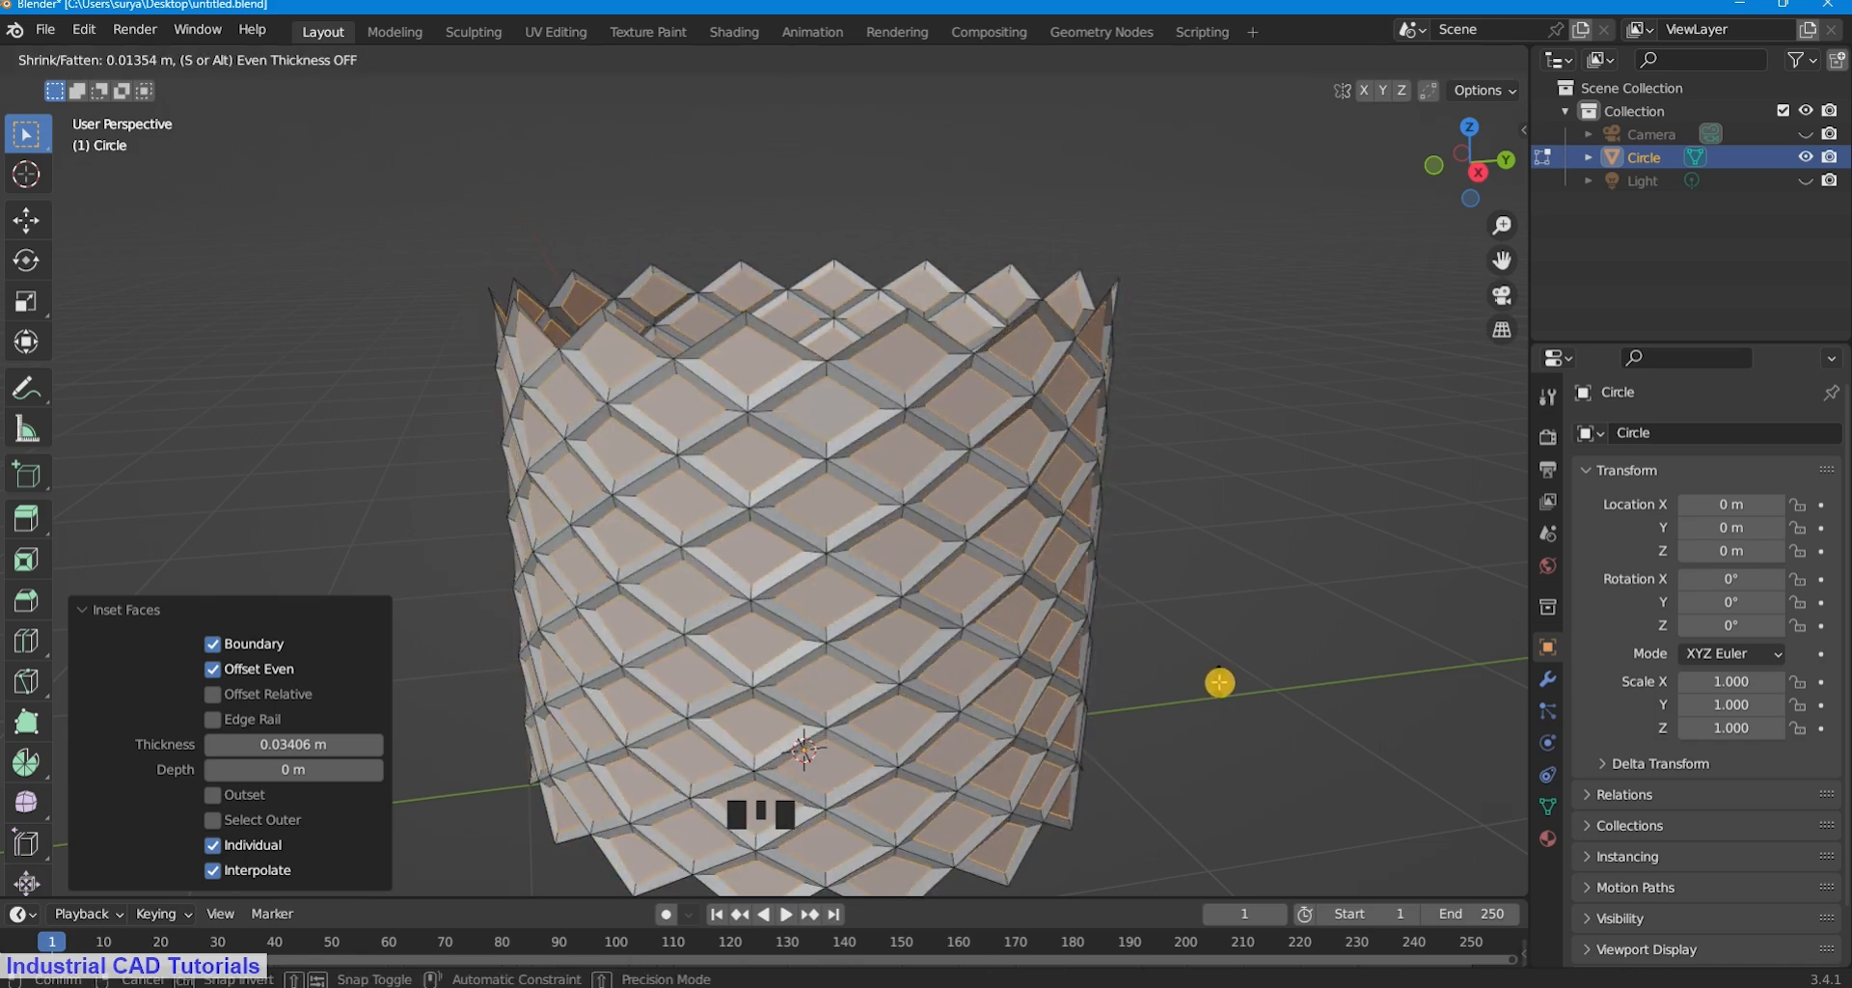
left_click(1222, 683)
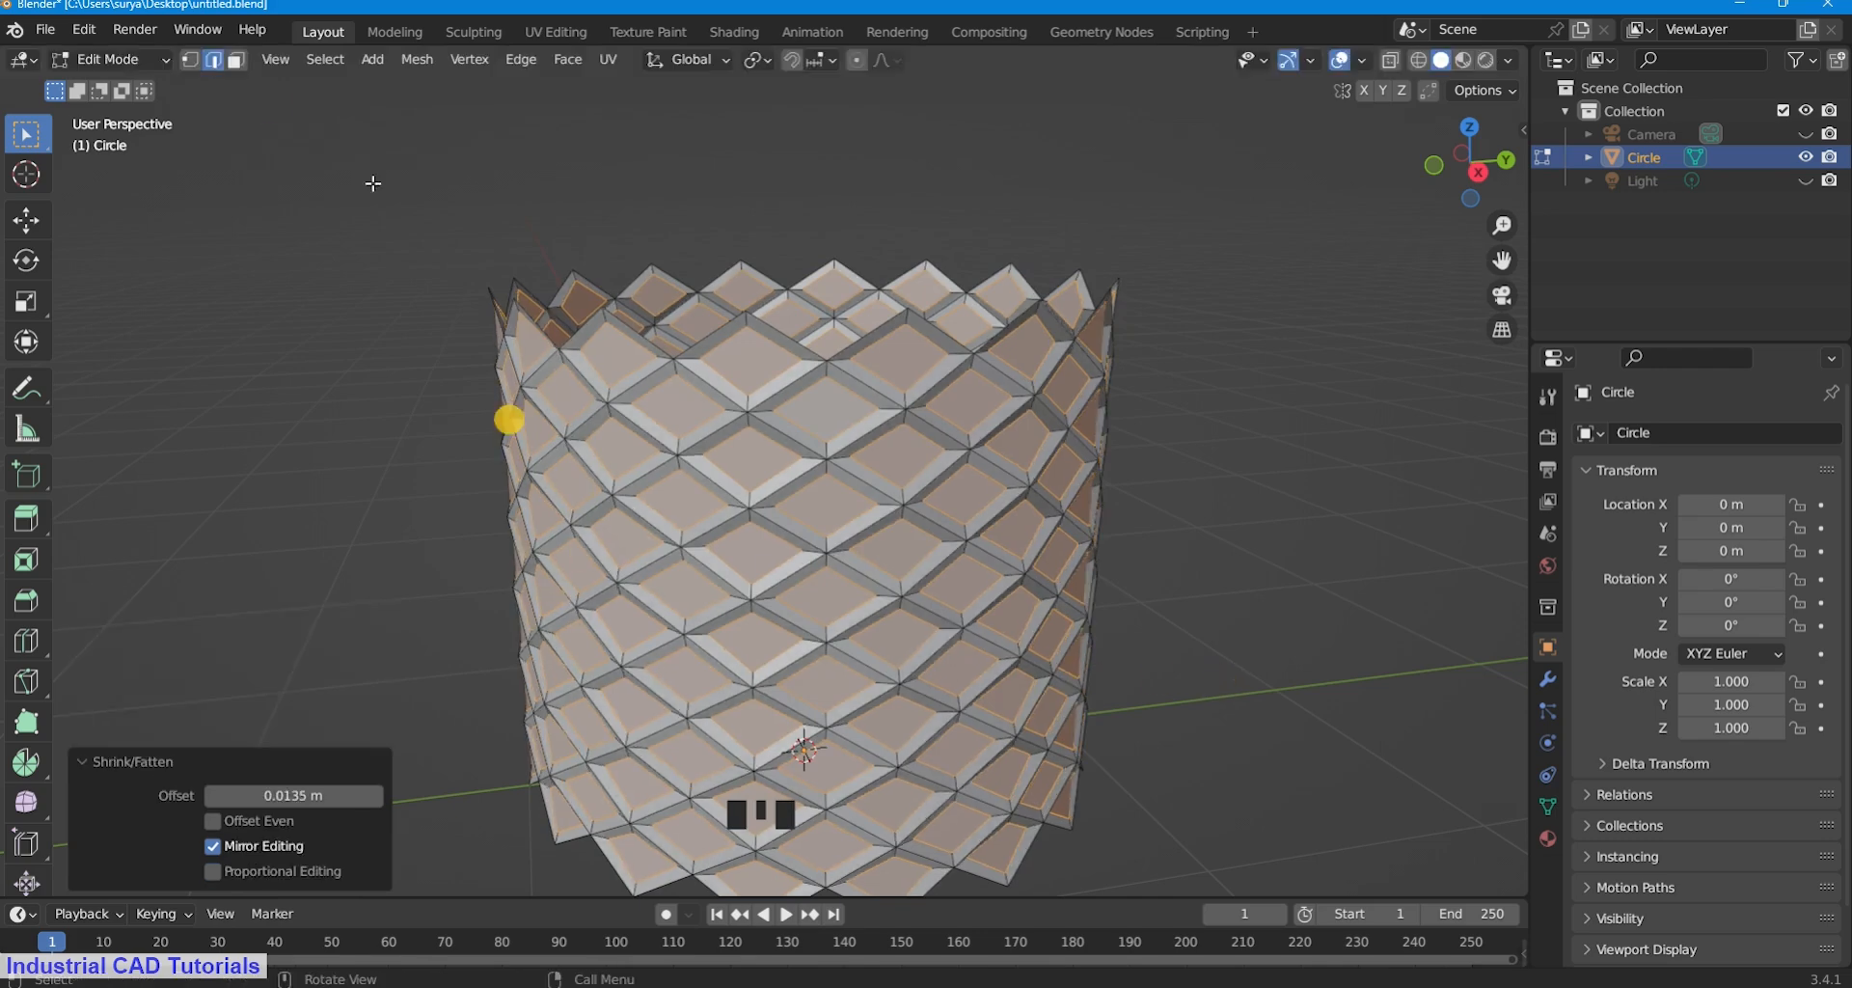
Delete the selected inner faces to open the diamond lattice, and return to Object Mode.
key("x")
left_click(188, 165)
left_click(110, 59)
left_click(96, 77)
scroll(807, 504, "down", 4)
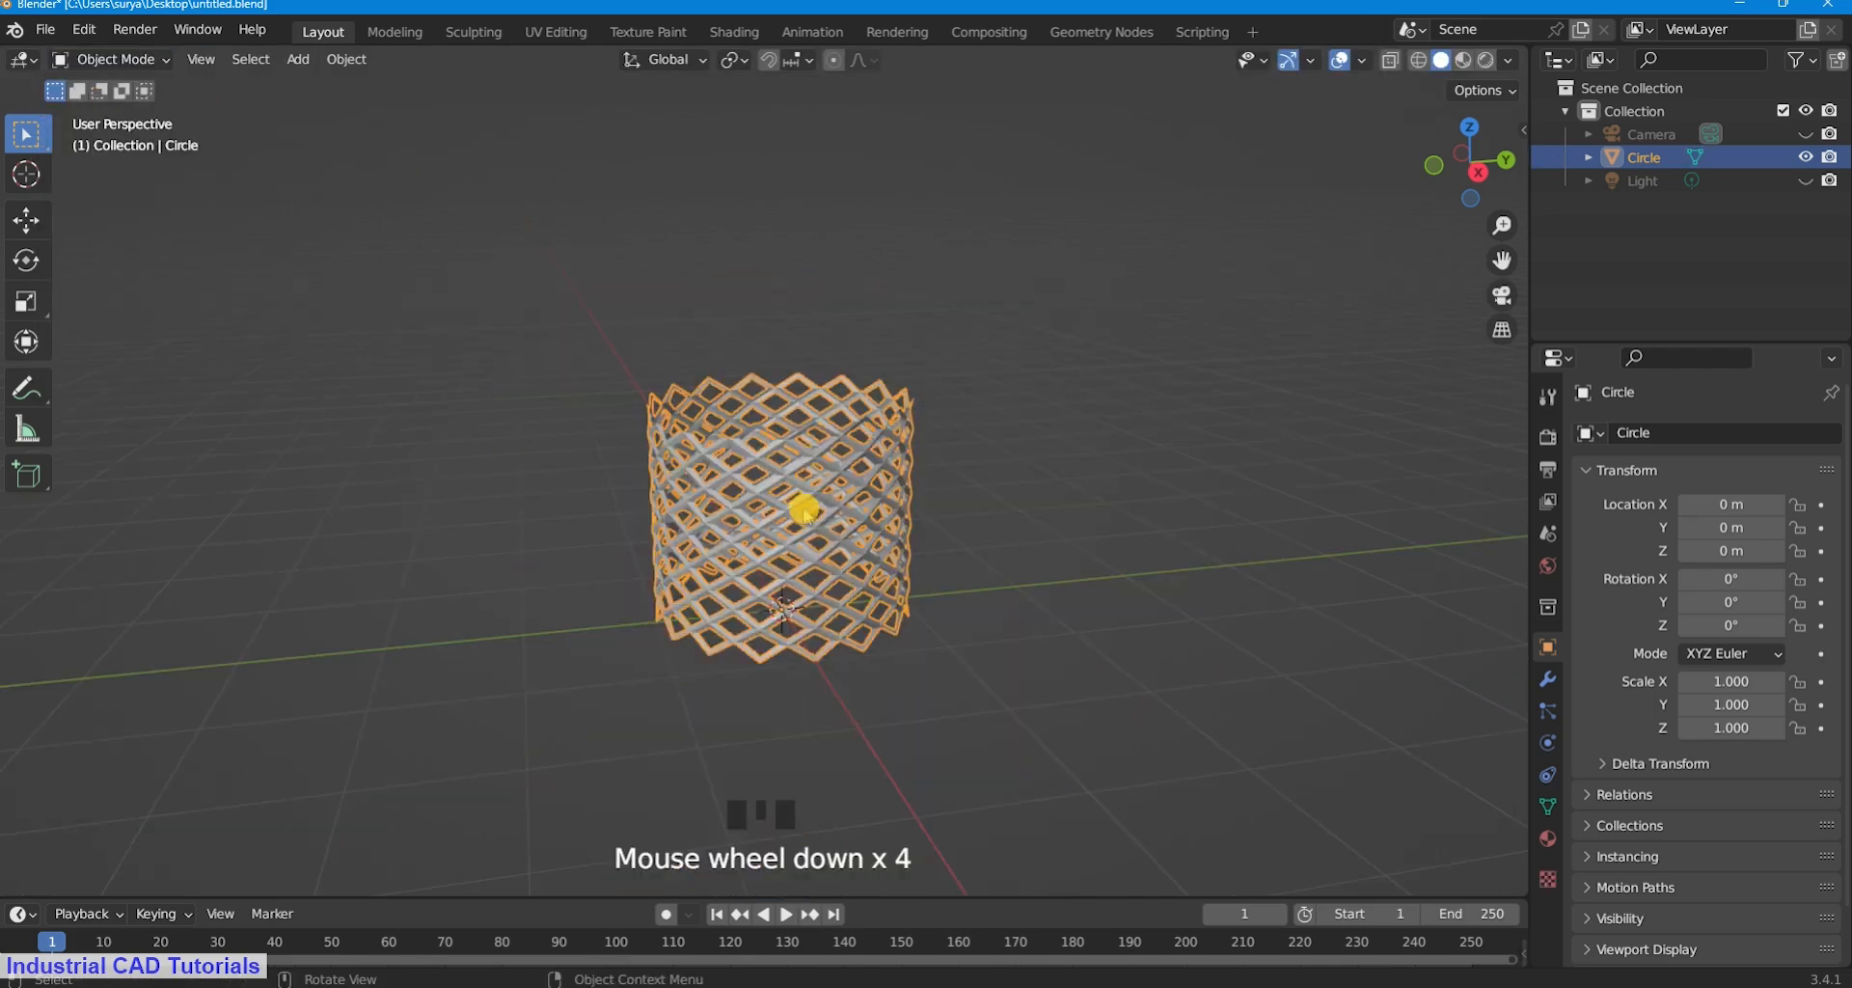
Apply smooth shading to the lattice cylinder.
right_click(794, 494)
left_click(794, 503)
left_click(843, 528)
Add a Subdivision Surface modifier to the lattice cylinder and set its viewport level to 2.
left_click(1547, 678)
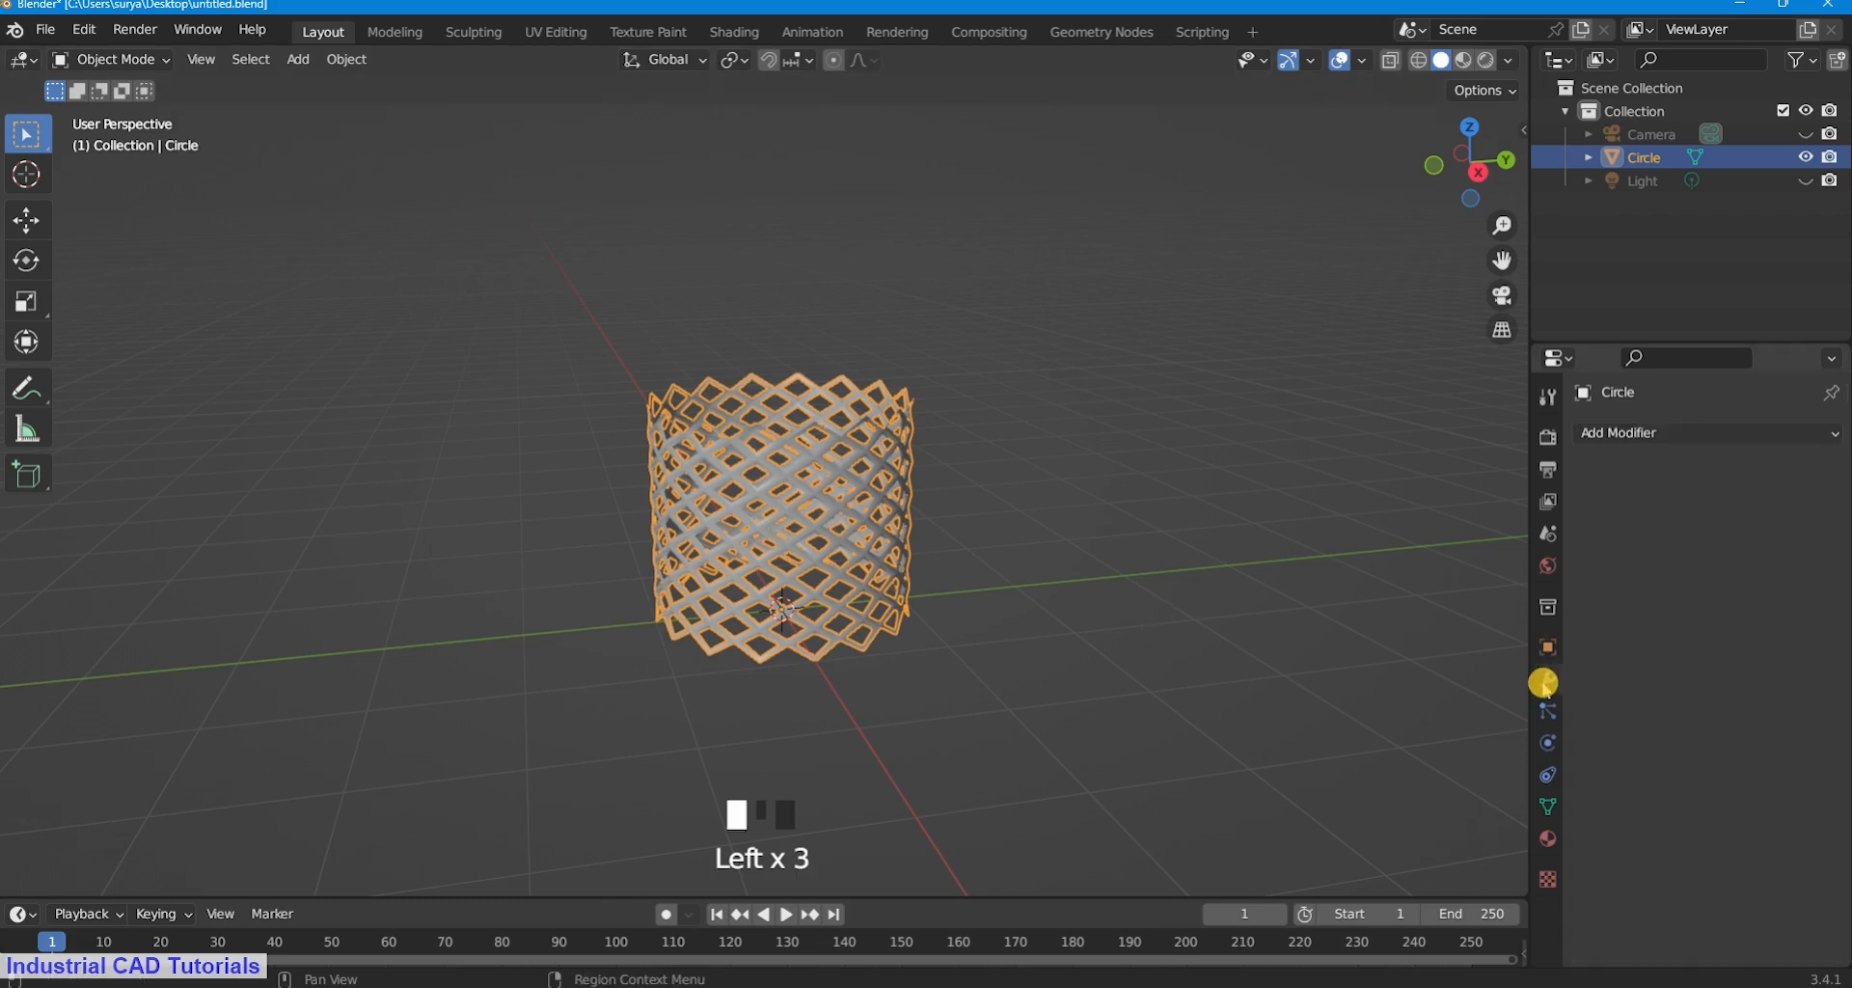
left_click(1624, 434)
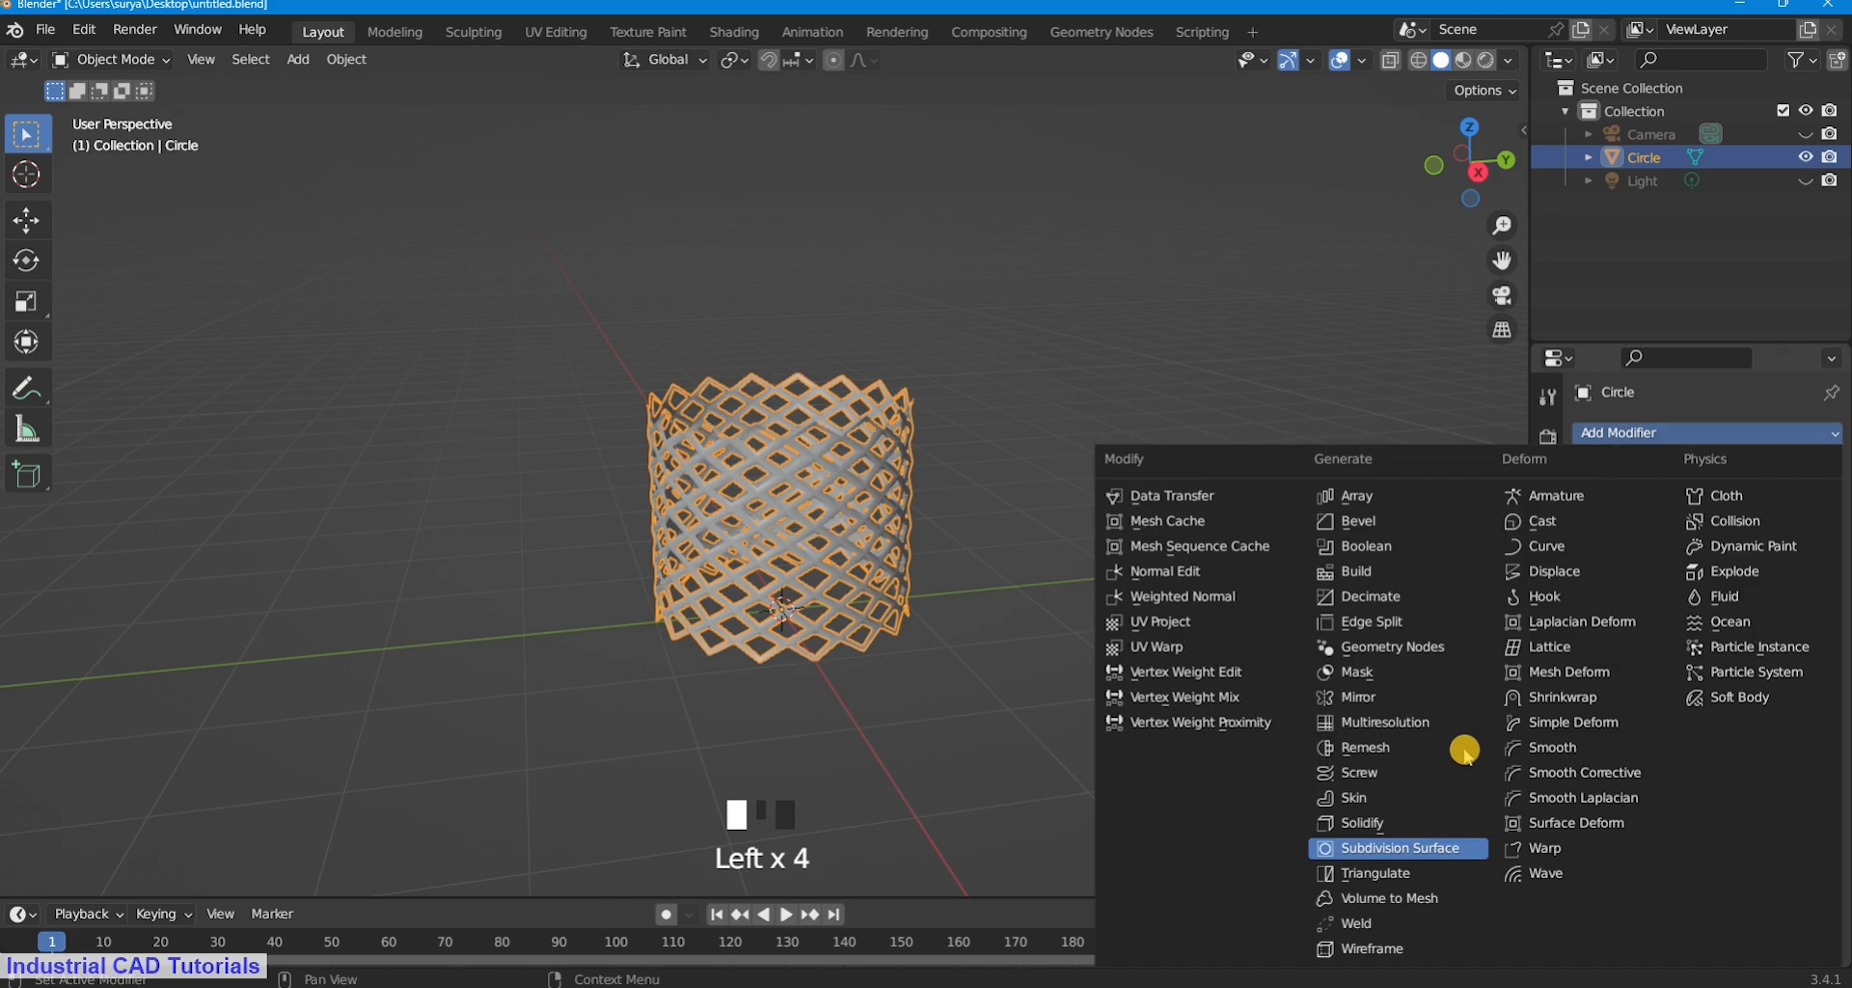
left_click(1408, 848)
left_click(1742, 533)
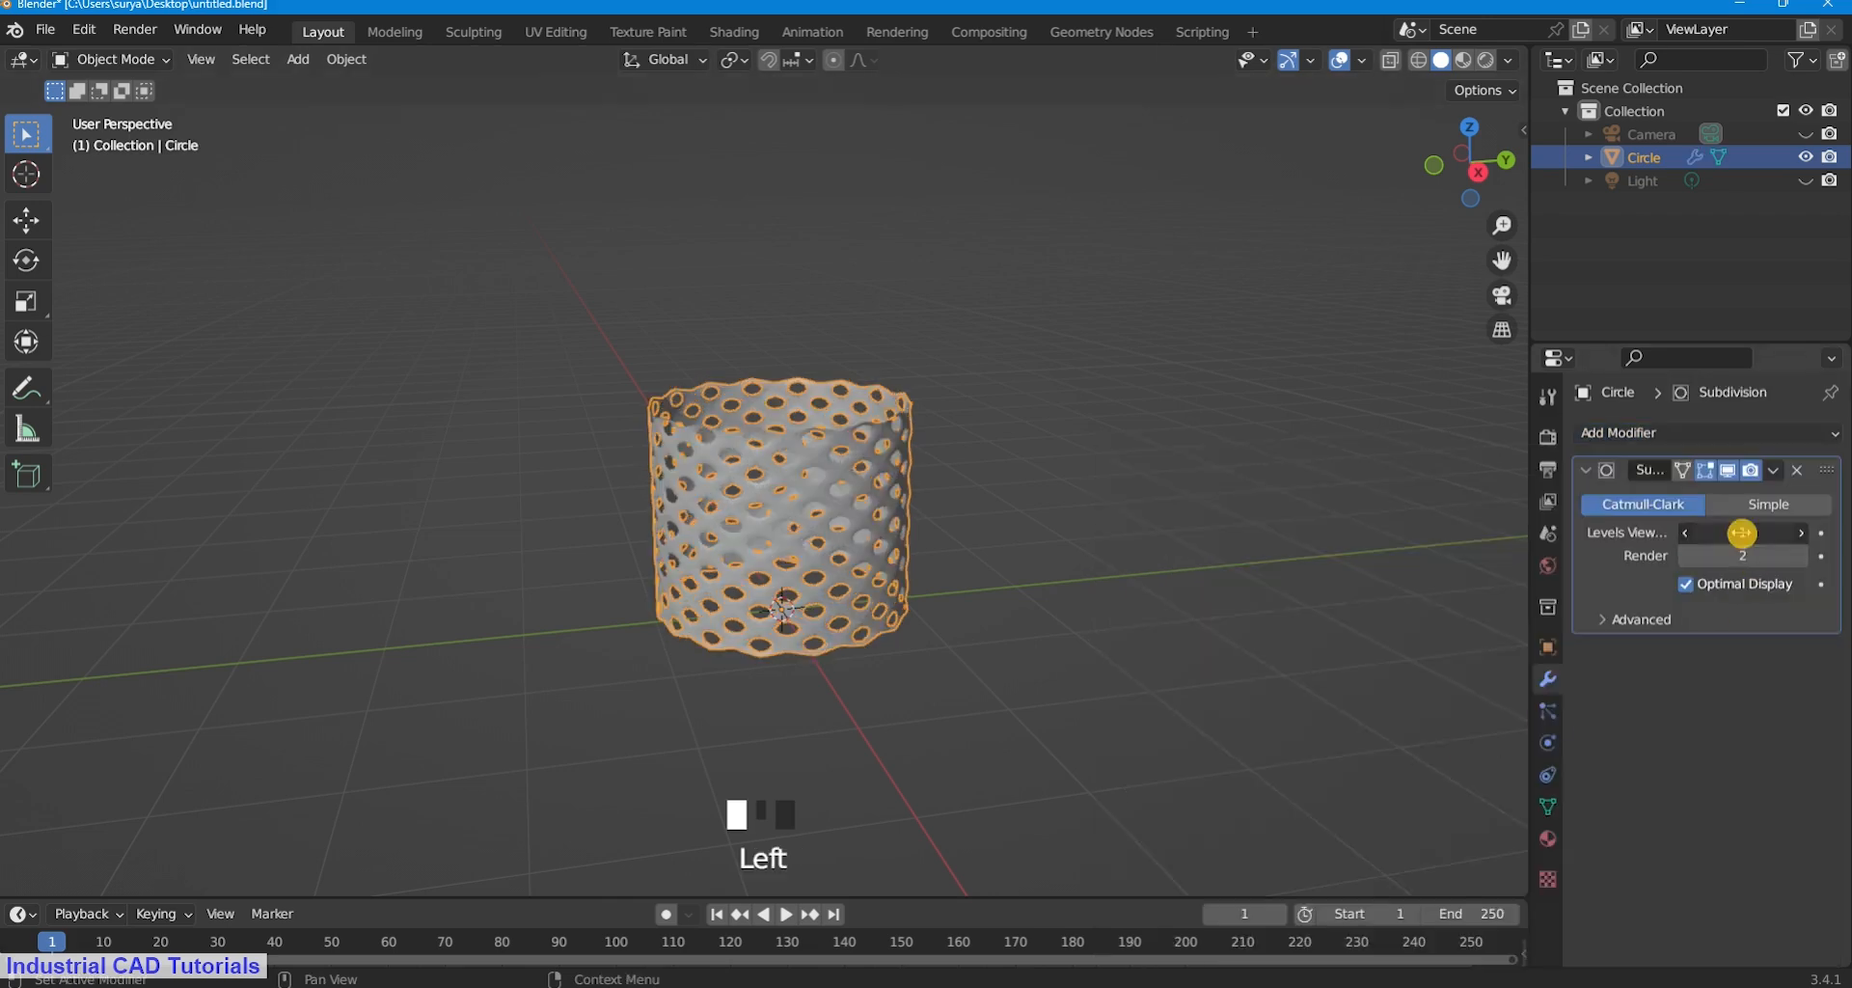
left_click(1702, 526)
type("25")
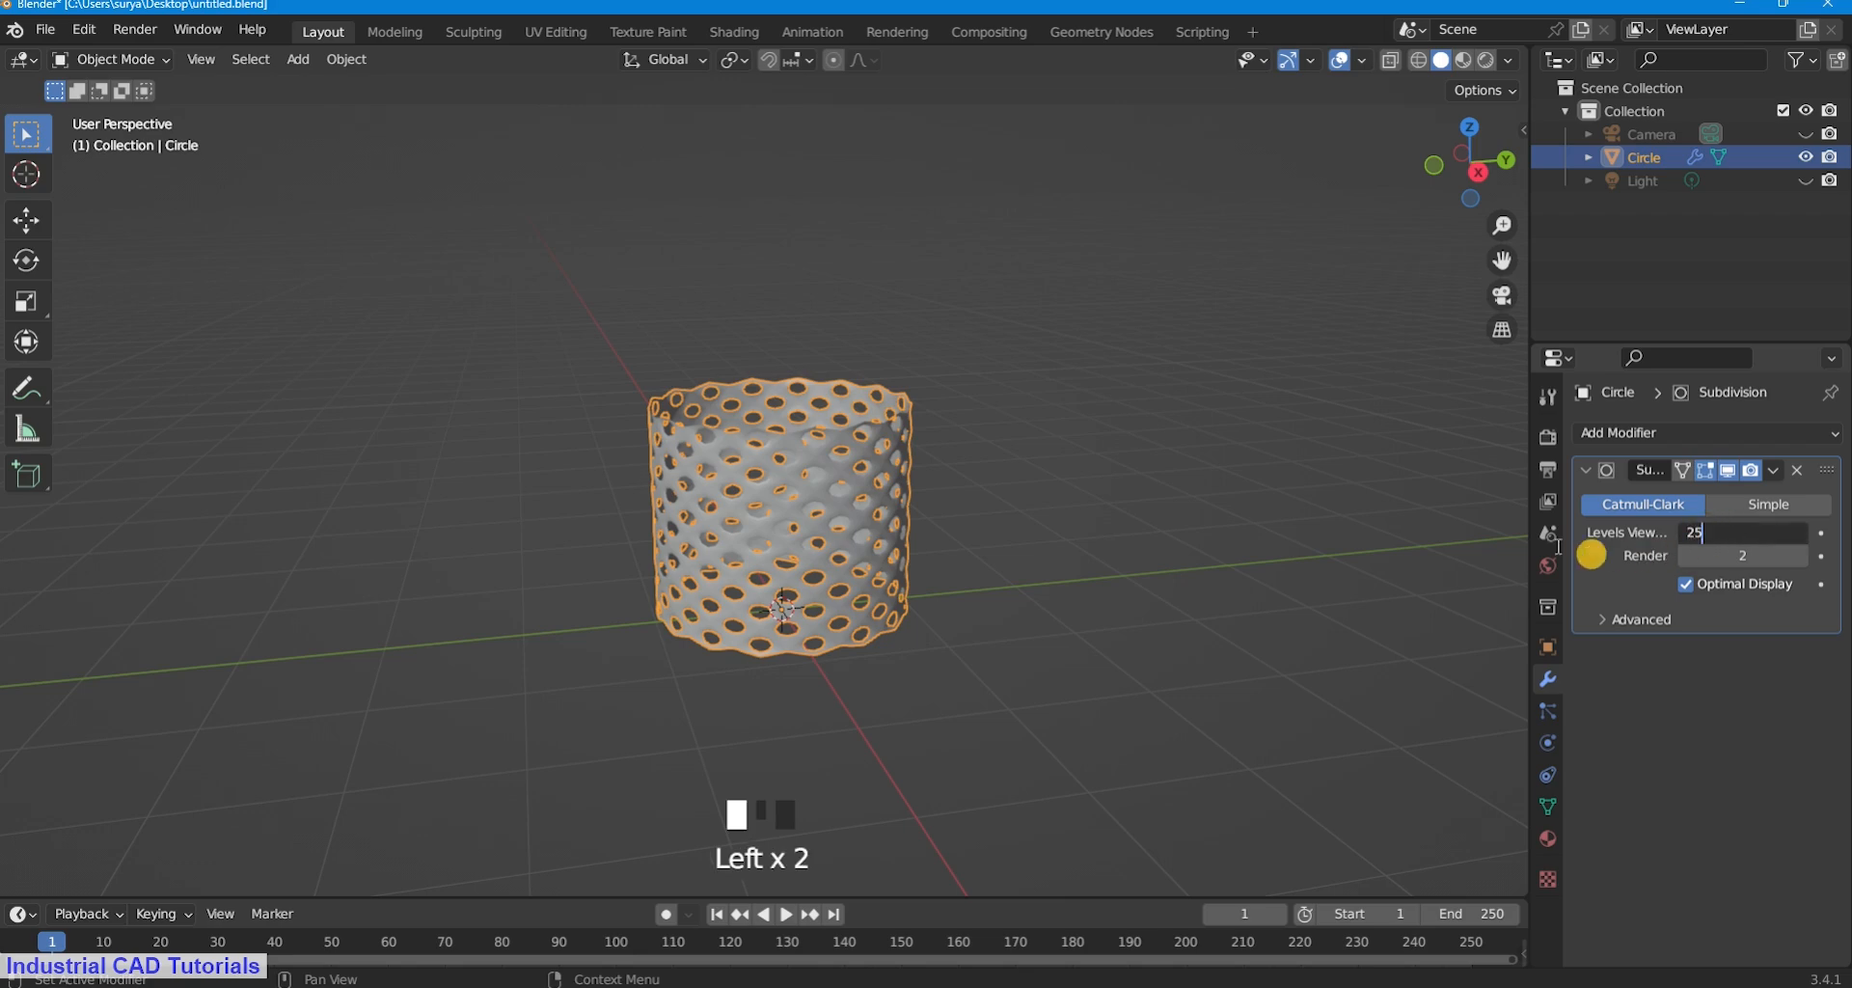
left_click(1256, 475)
Apply smooth shading to the subdivided lattice cylinder and deselect it.
scroll(1273, 521, "up", 2)
left_click(876, 499)
right_click(870, 475)
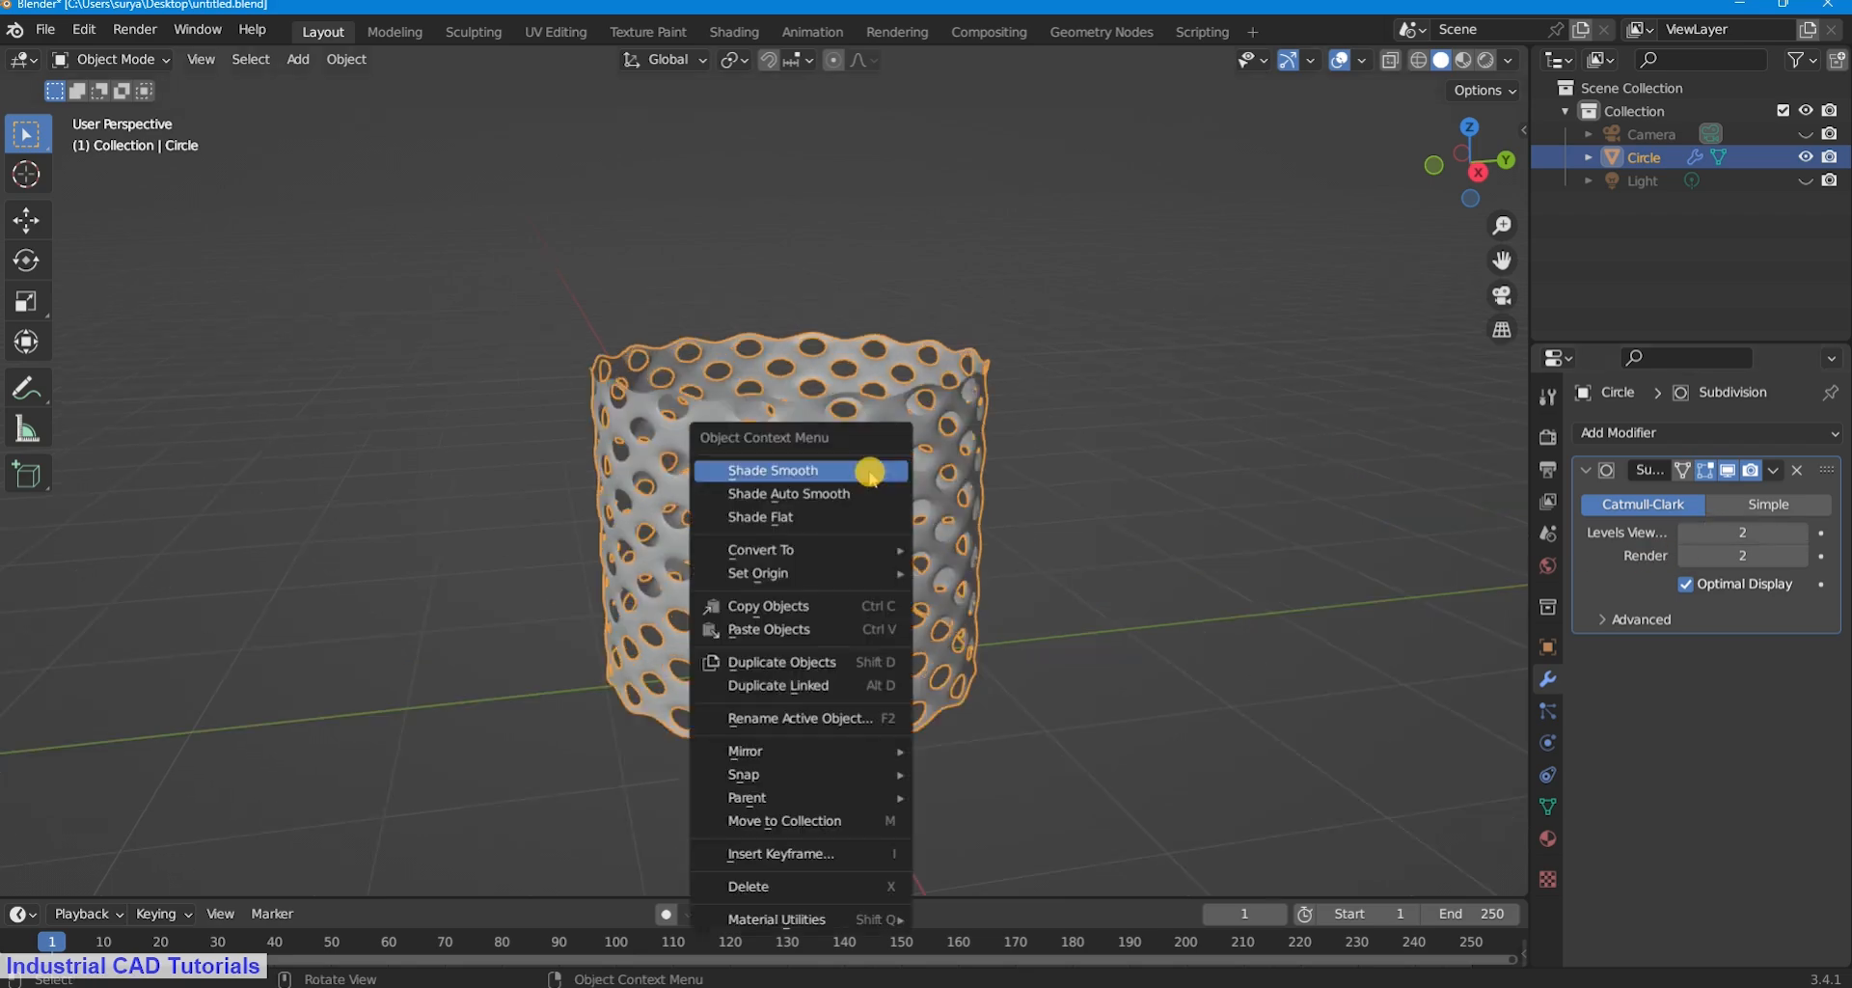
left_click(868, 471)
left_click(1114, 396)
left_click_drag(1501, 225, 1495, 236)
scroll(752, 430, "down", 3)
scroll(768, 363, "up", 2)
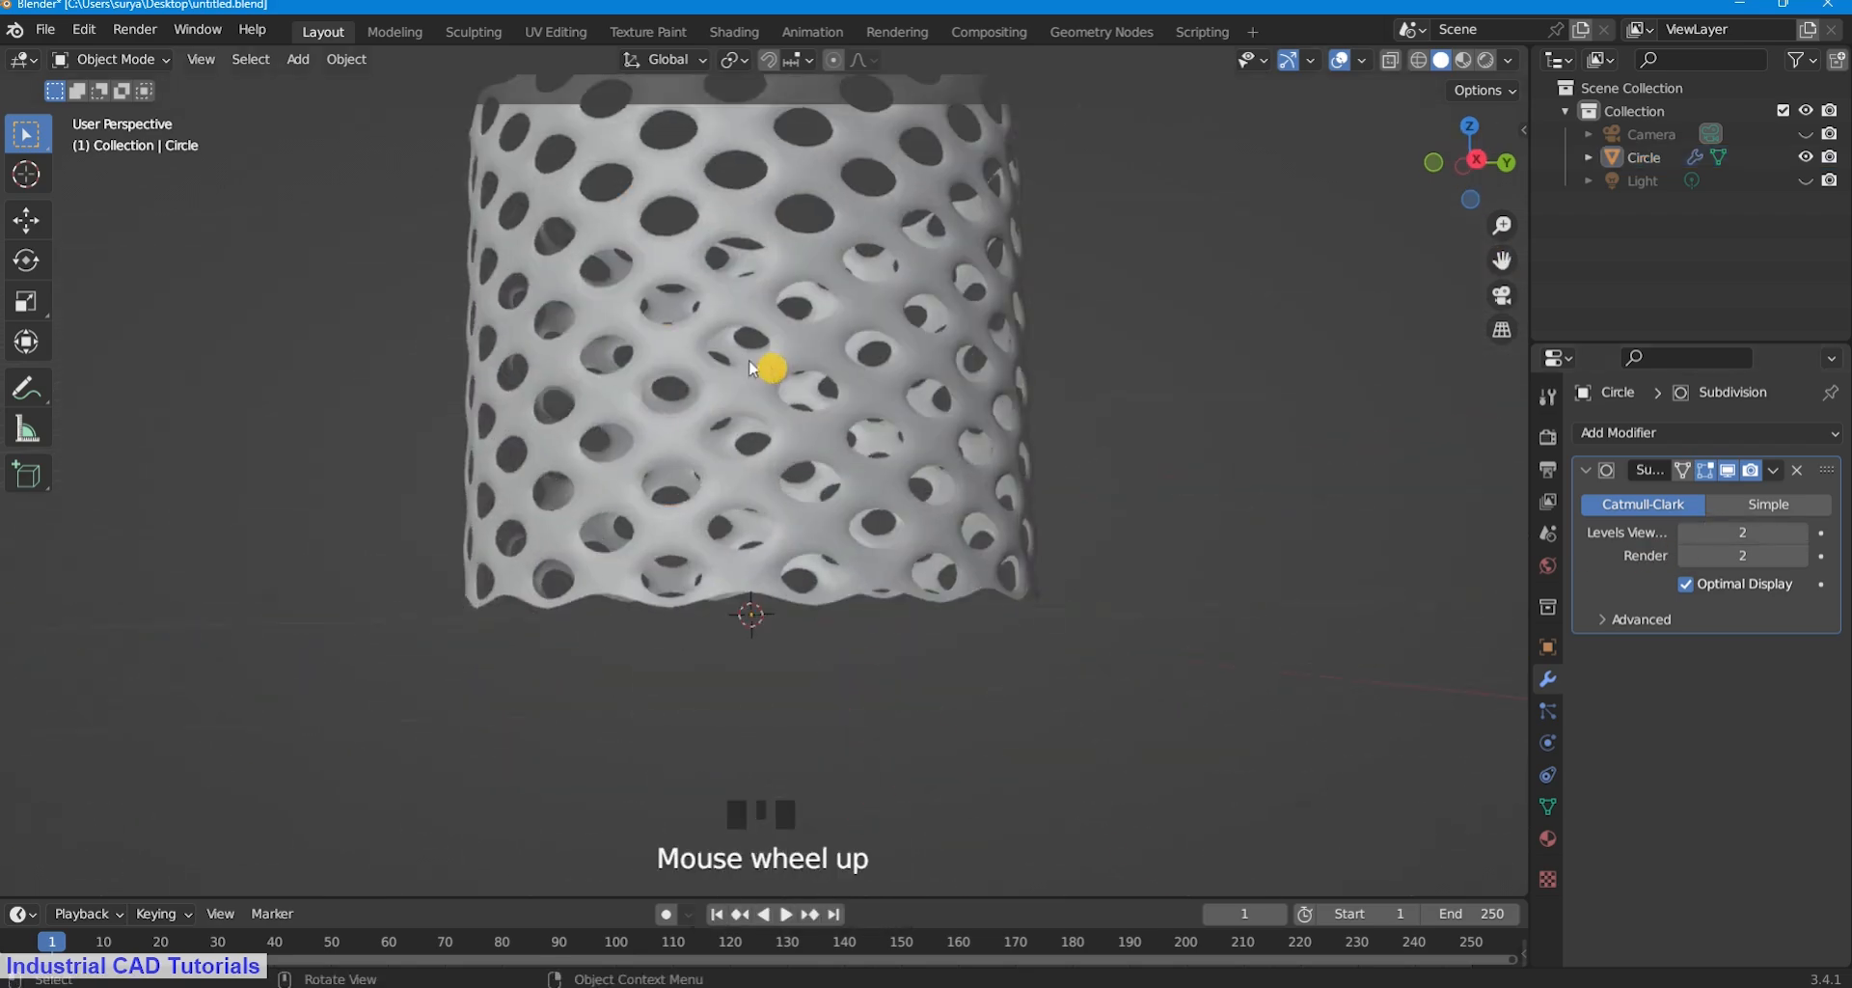
In Edit Mode, select the zigzag edge loop on the cylinder's upper rim and flatten it by scaling to 0 along Z.
left_click(769, 364)
left_click(111, 59)
left_click(122, 112)
scroll(1339, 310, "down", 4)
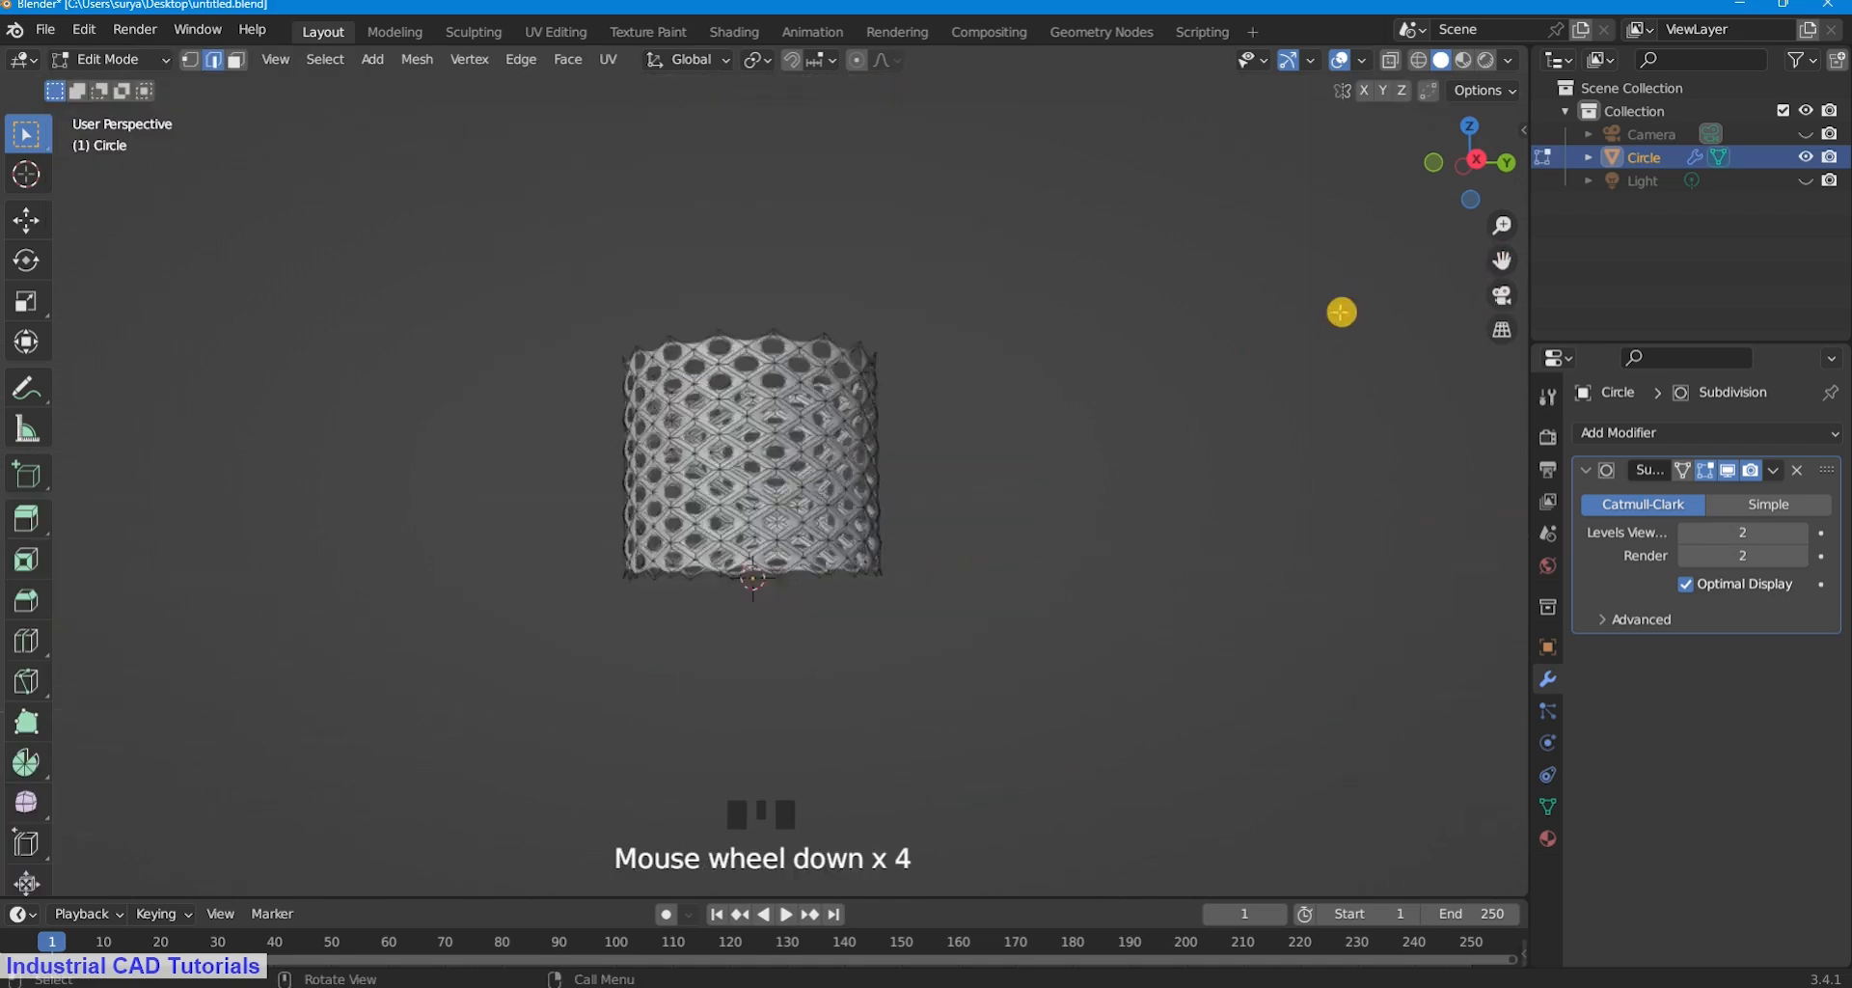
middle_click_drag(1339, 310, 932, 496)
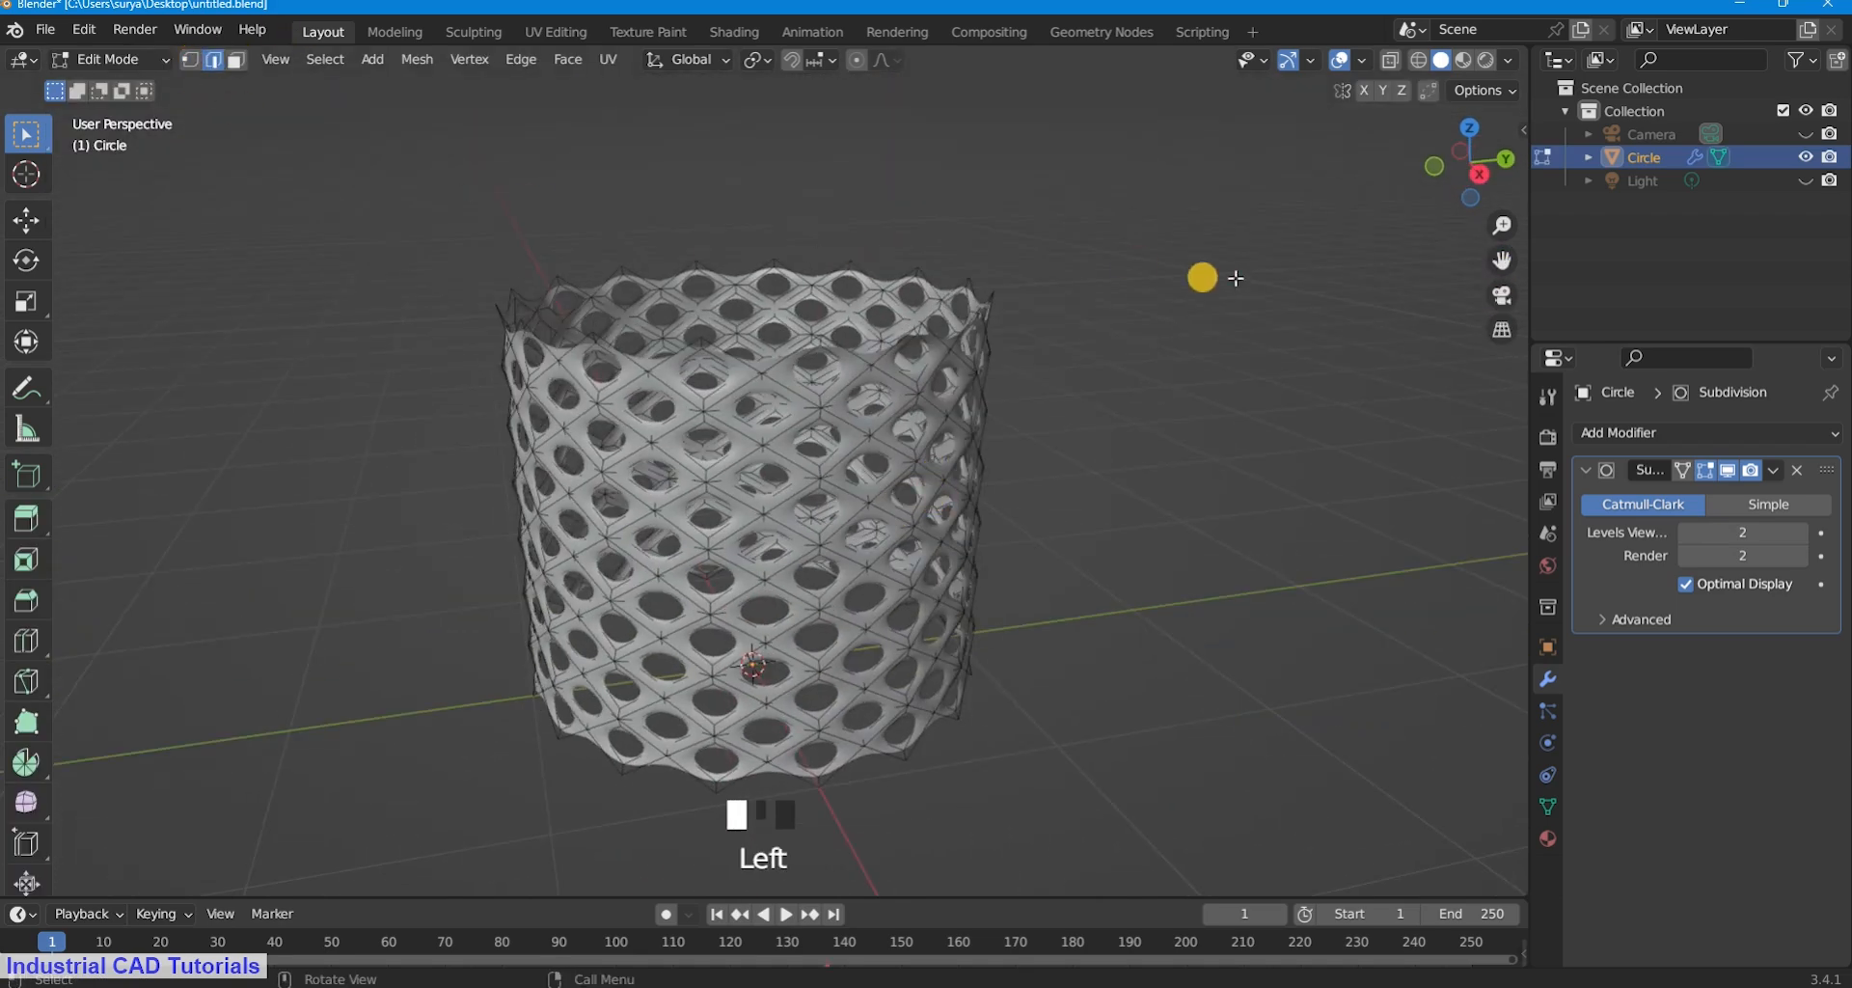
scroll(1103, 277, "up", 1)
left_click(1021, 248, "alt+shift")
key("s")
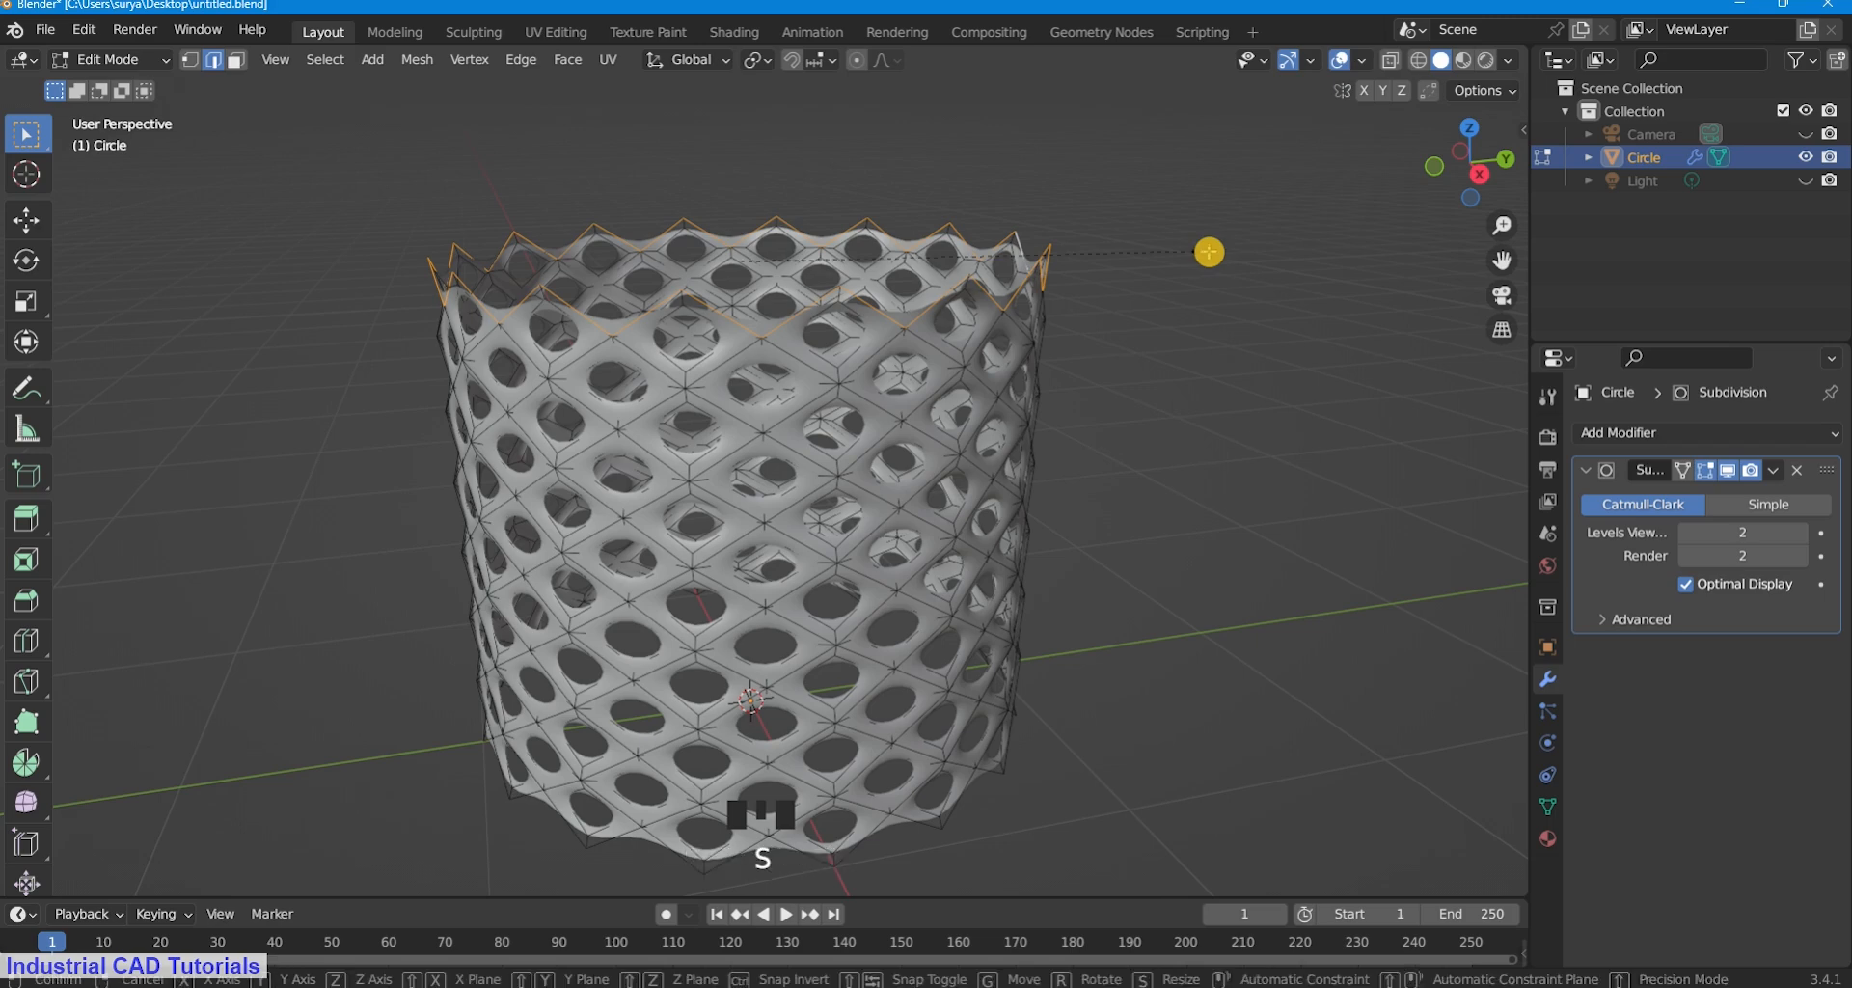
key("z")
key("0")
left_click(1080, 191)
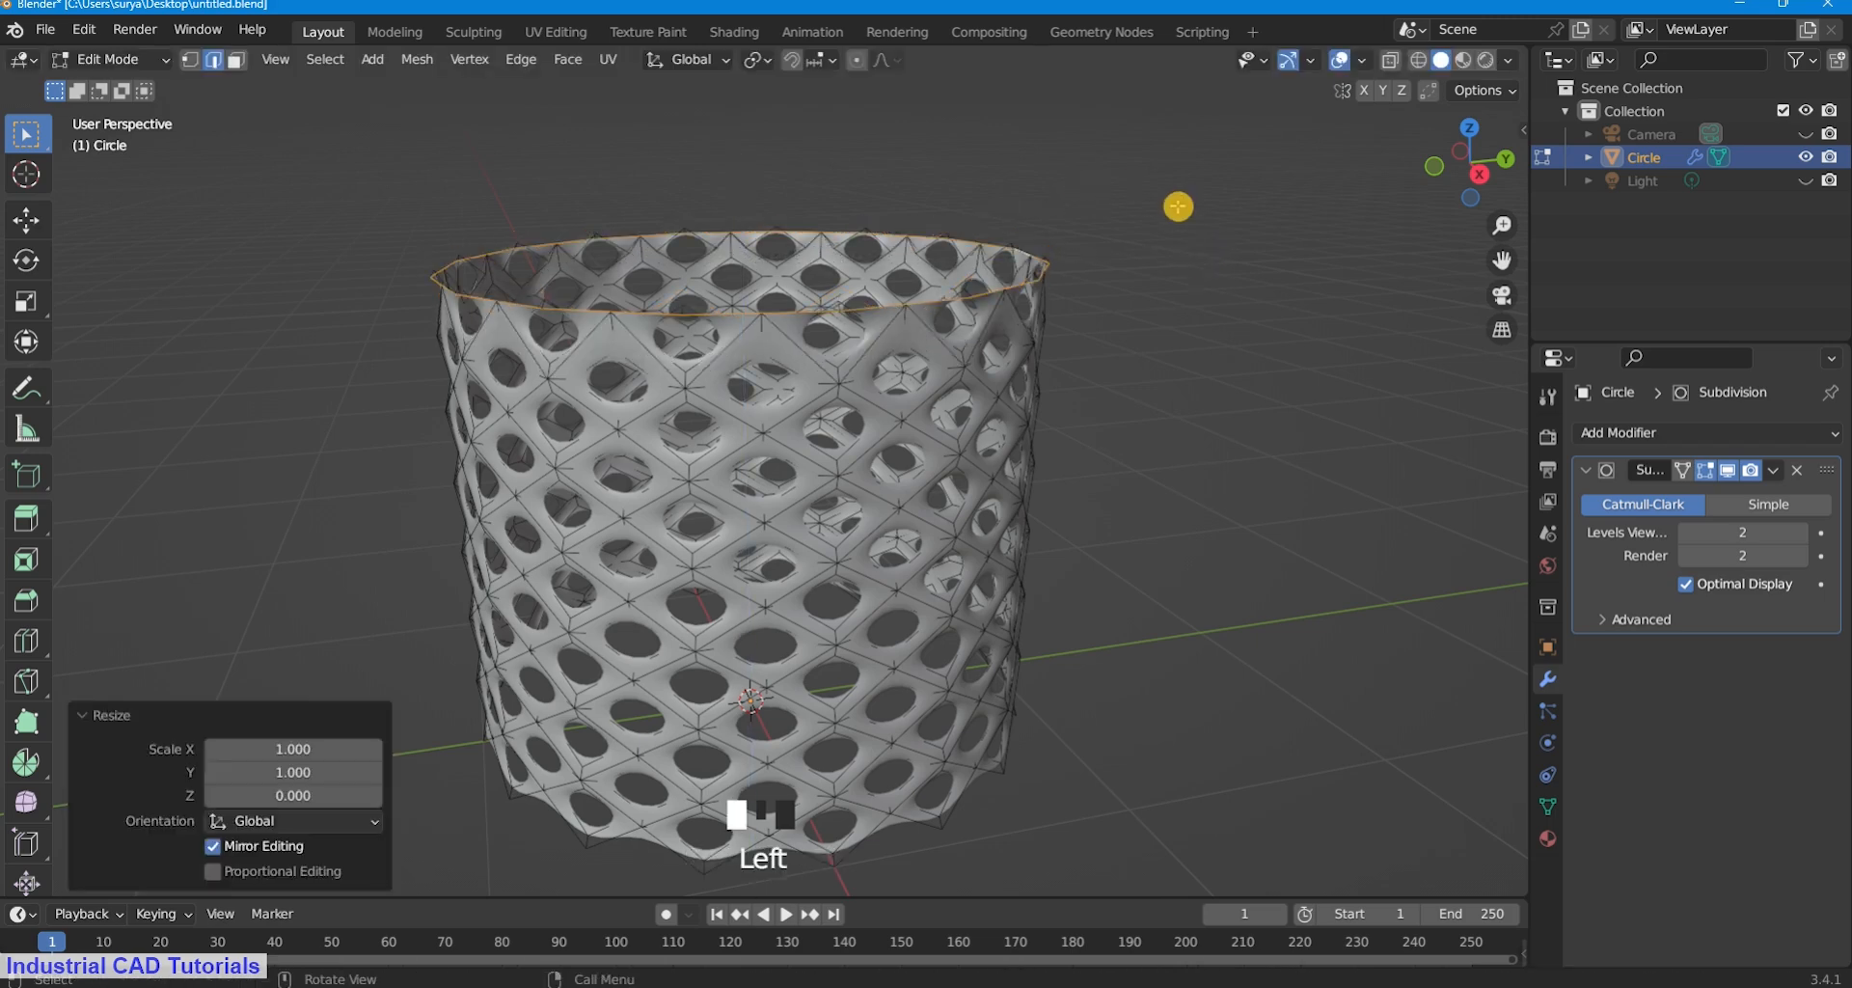
left_click(1173, 218)
Save the file and return to Object Mode with nothing selected.
scroll(1112, 350, "down", 2)
key("ctrl+s")
left_click(123, 60)
left_click(131, 85)
left_click(622, 146)
scroll(799, 492, "down", 4)
scroll(799, 496, "up", 2)
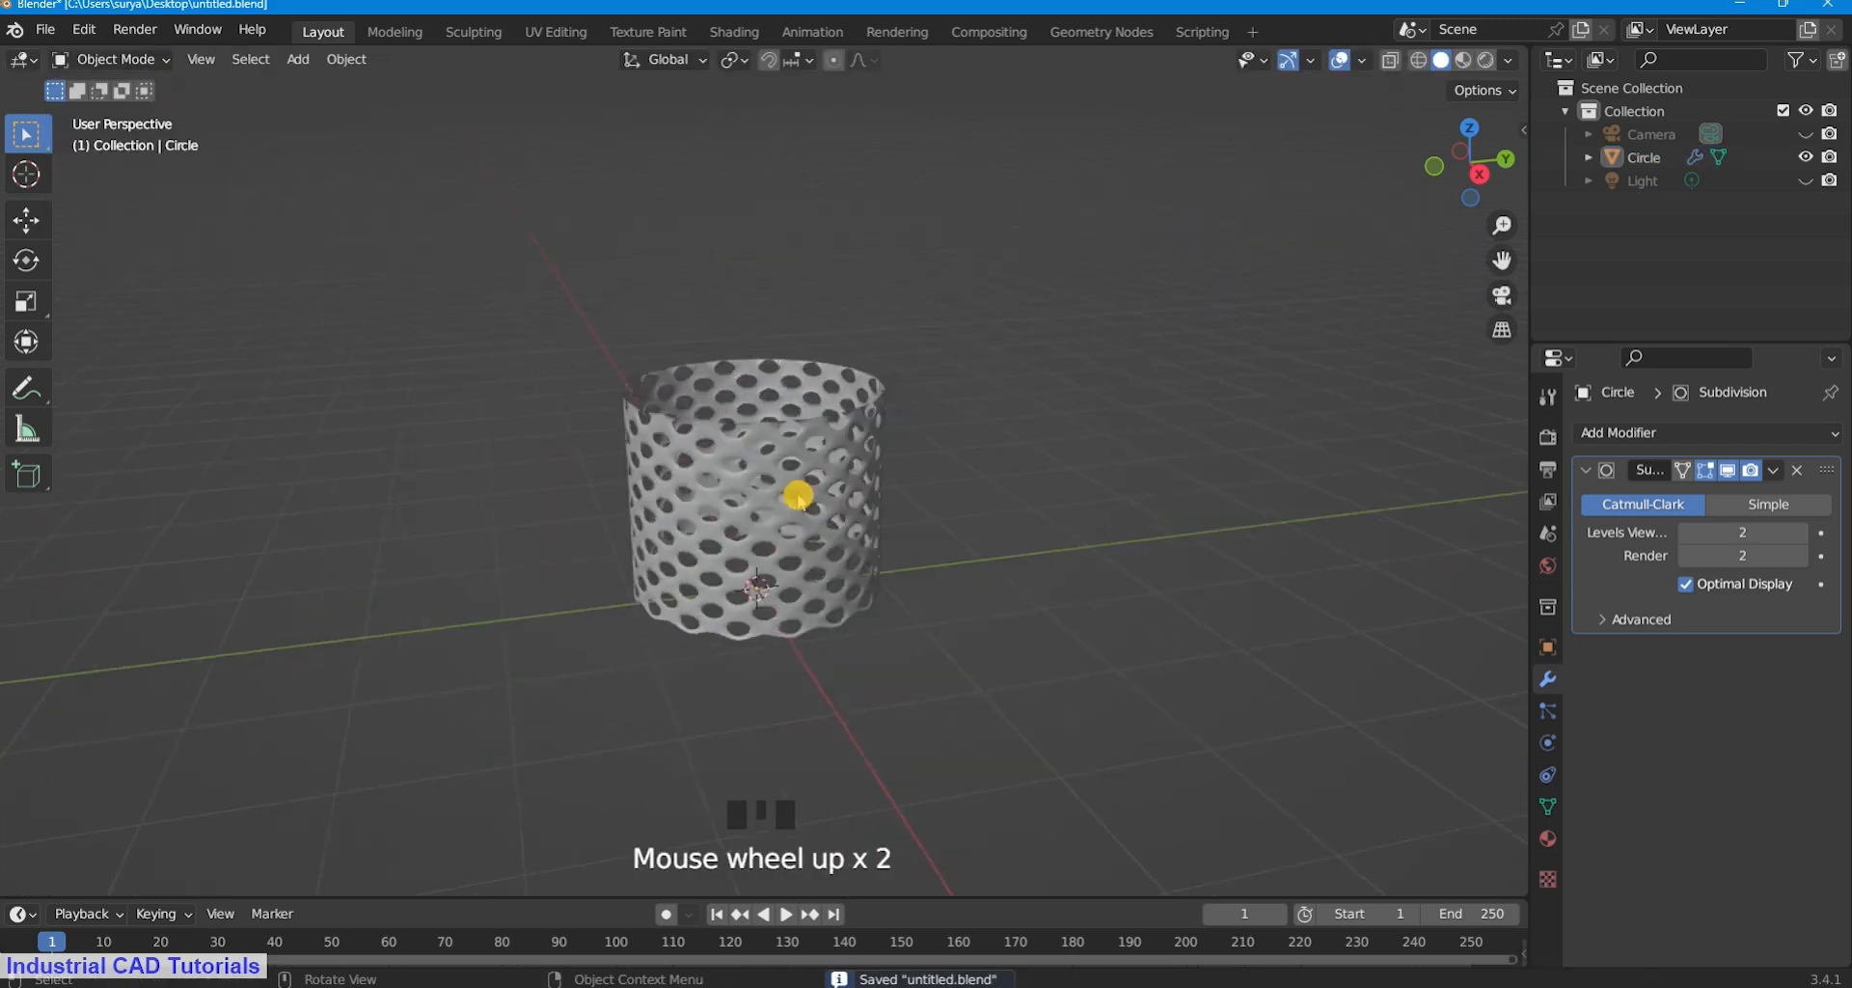
middle_click_drag(798, 495, 827, 549)
scroll(811, 488, "up", 2)
scroll(826, 545, "down", 3)
scroll(806, 432, "up", 1)
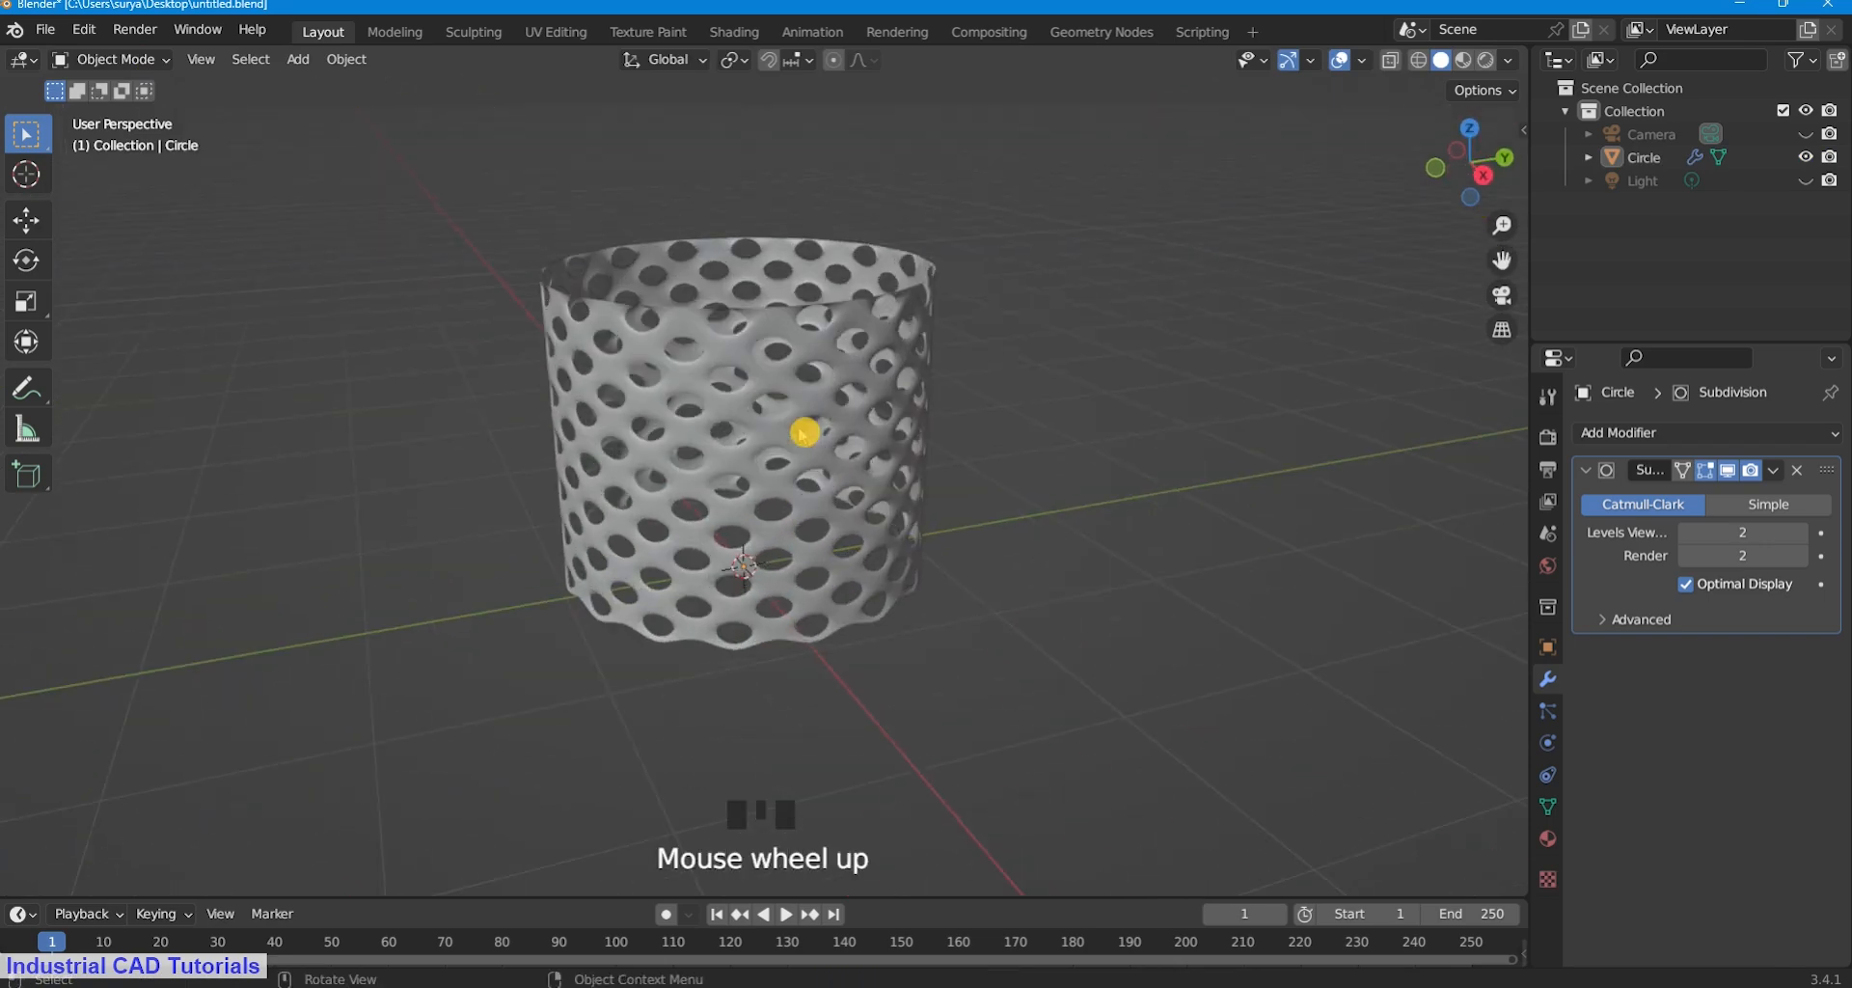
Add a Simple Deform modifier to the lattice cylinder.
left_click(1625, 437)
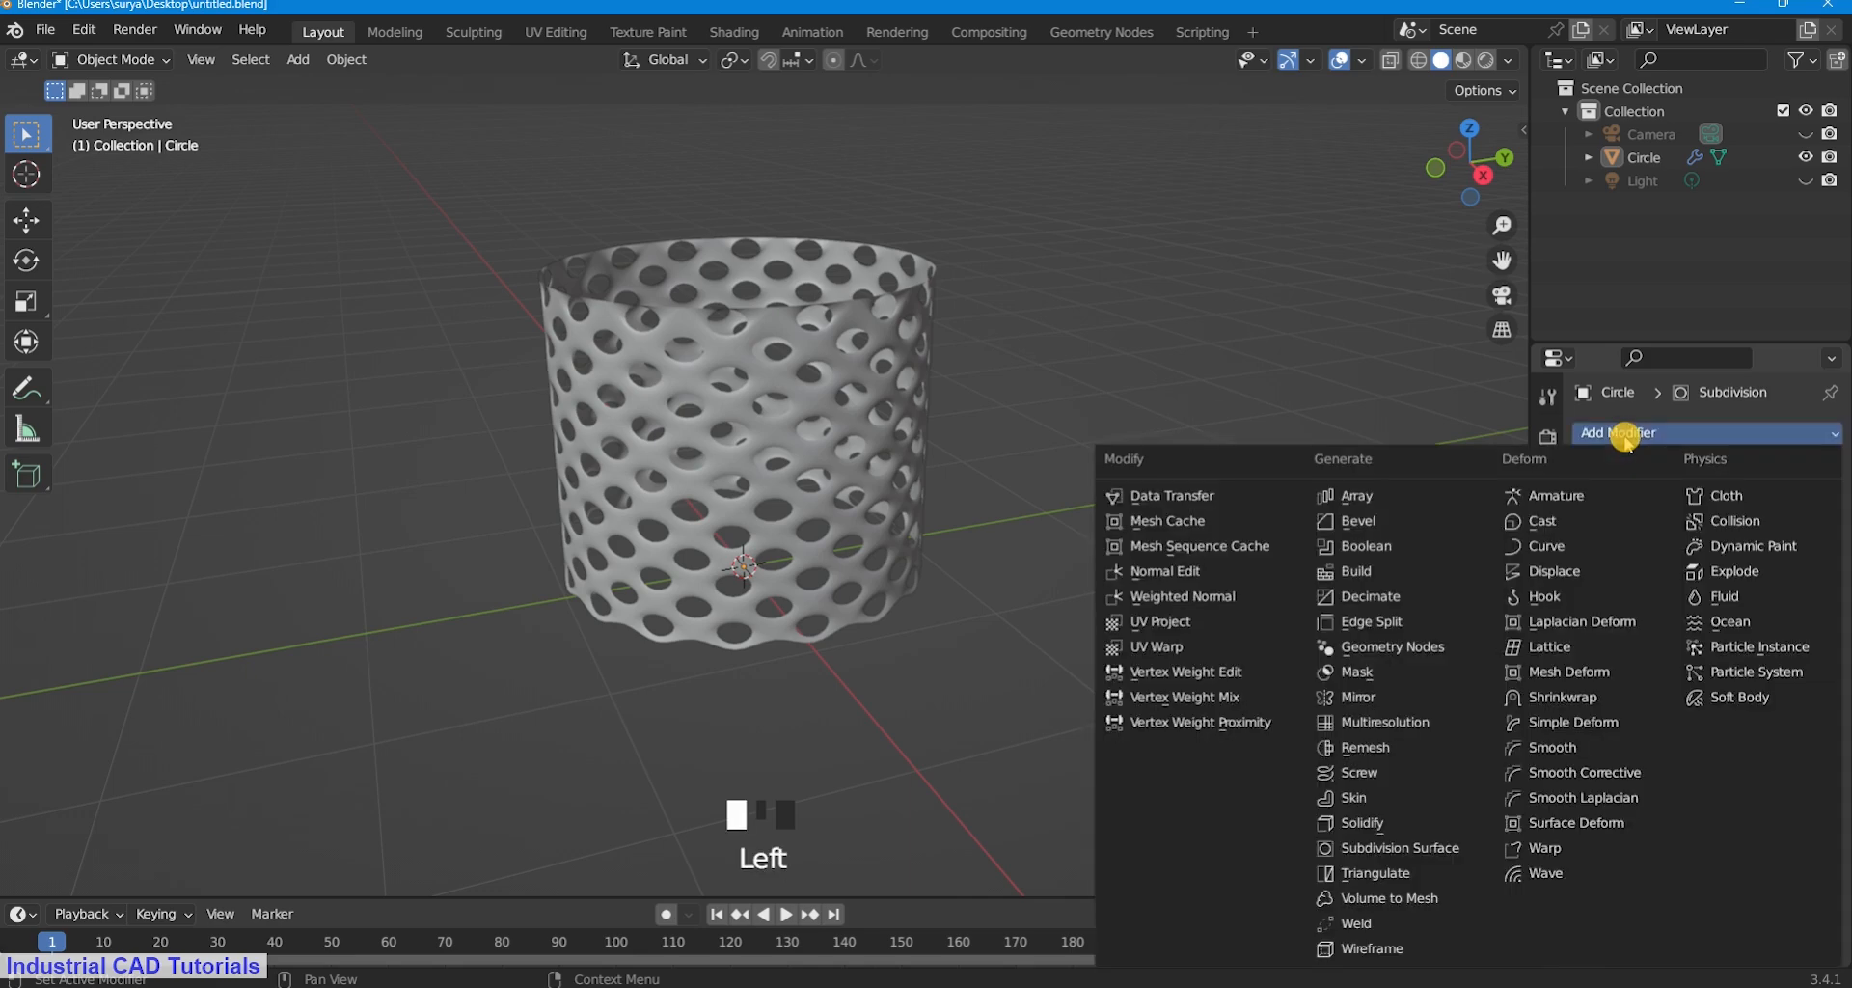
left_click(1625, 437)
left_click(1625, 438)
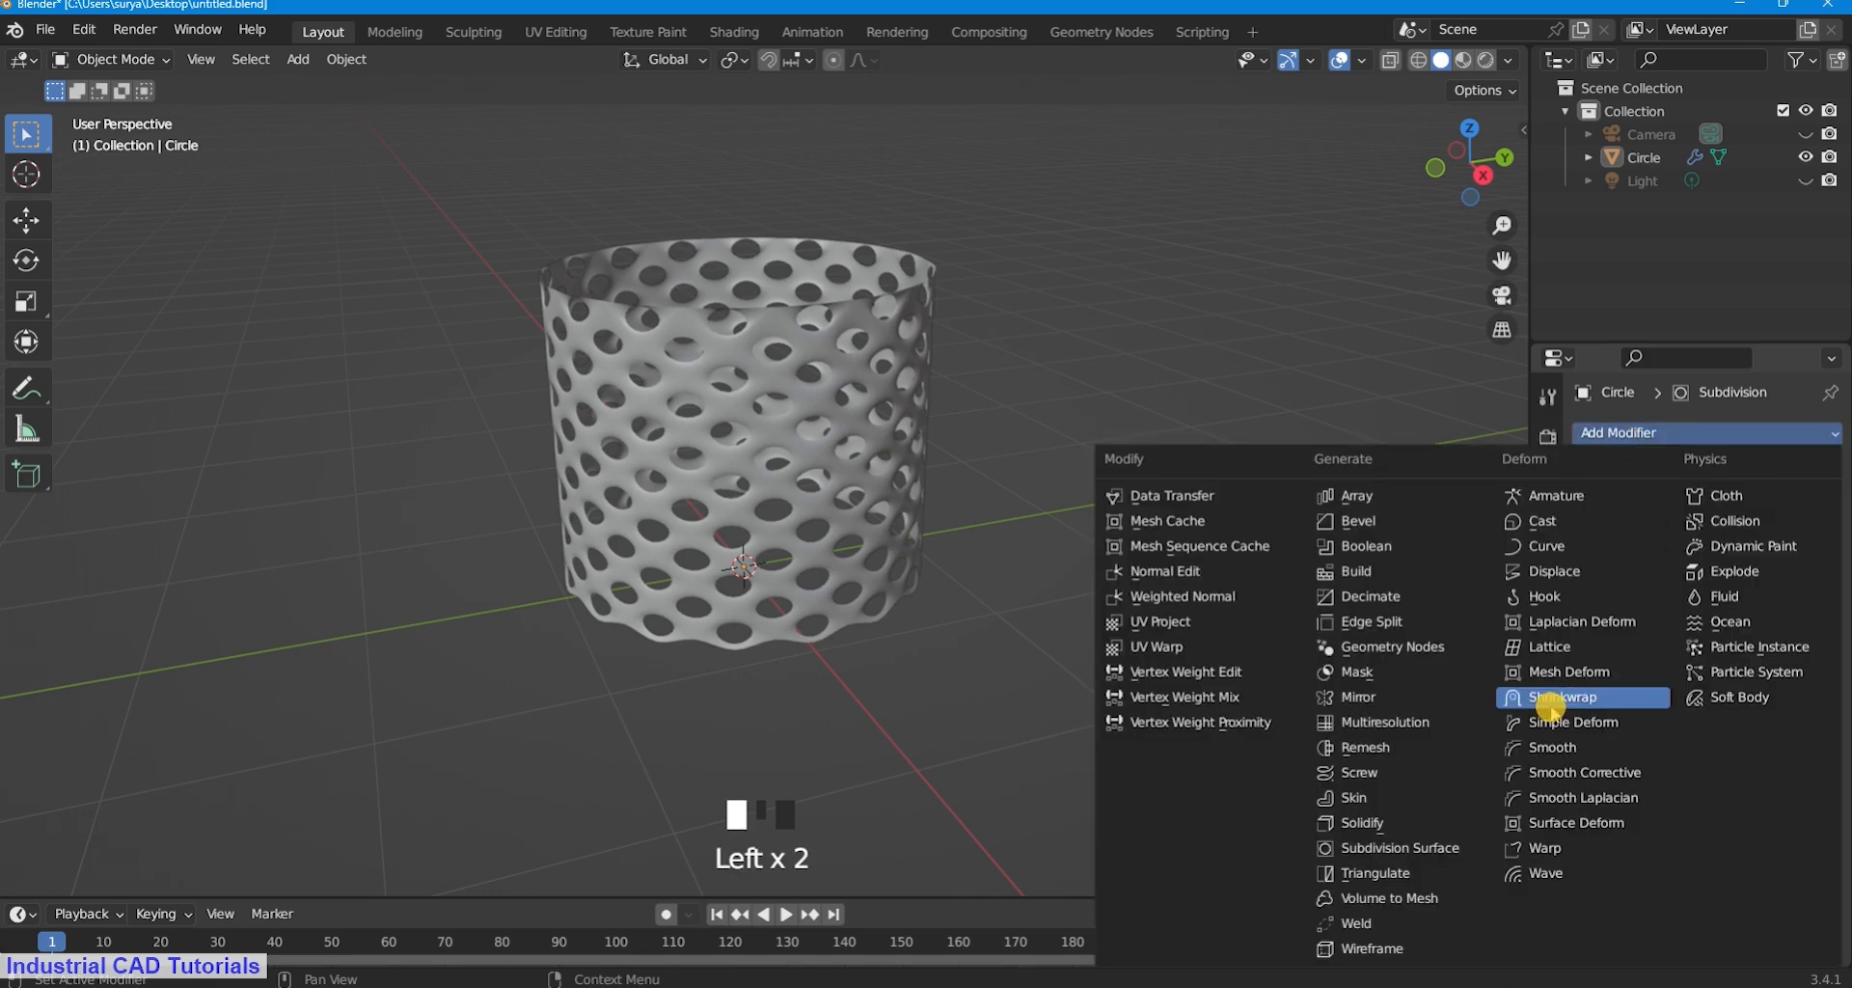
left_click(1555, 721)
scroll(1140, 544, "down", 2)
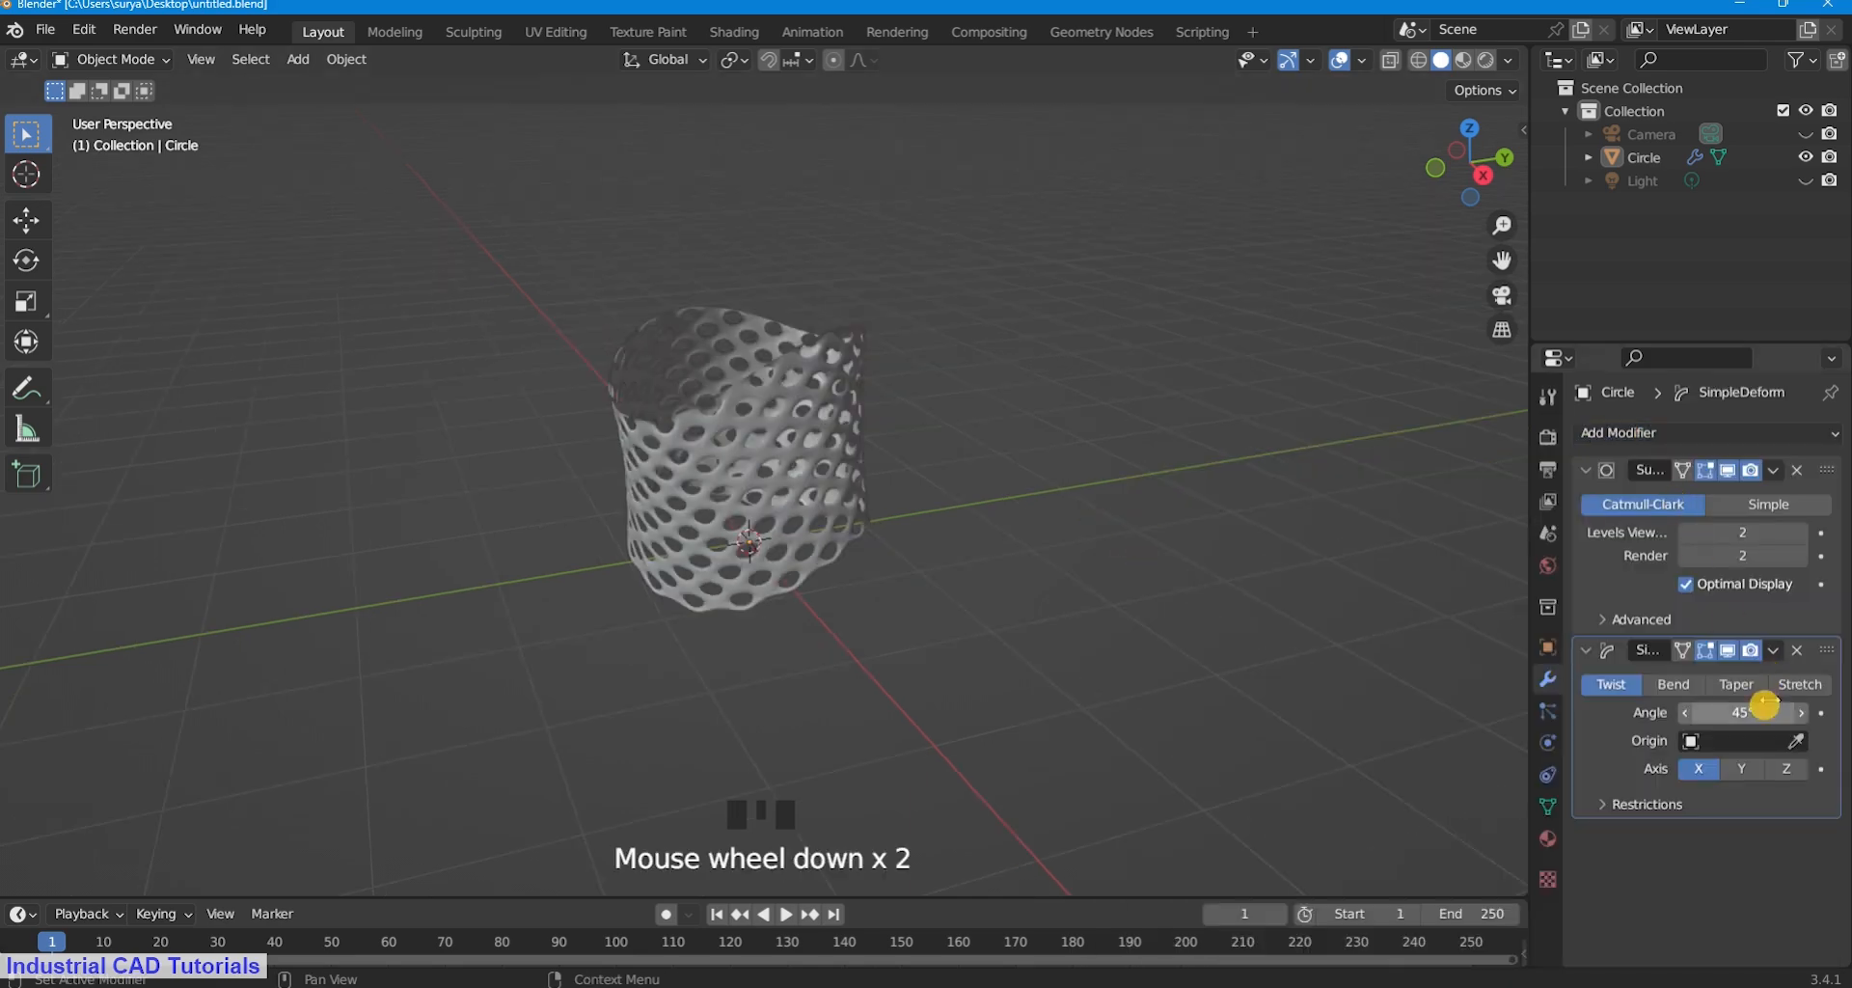
Switch the Simple Deform modifier to Stretch and set its factor to 0.5.
left_click(1800, 684)
scroll(893, 426, "up", 1)
middle_click_drag(893, 426, 1138, 414)
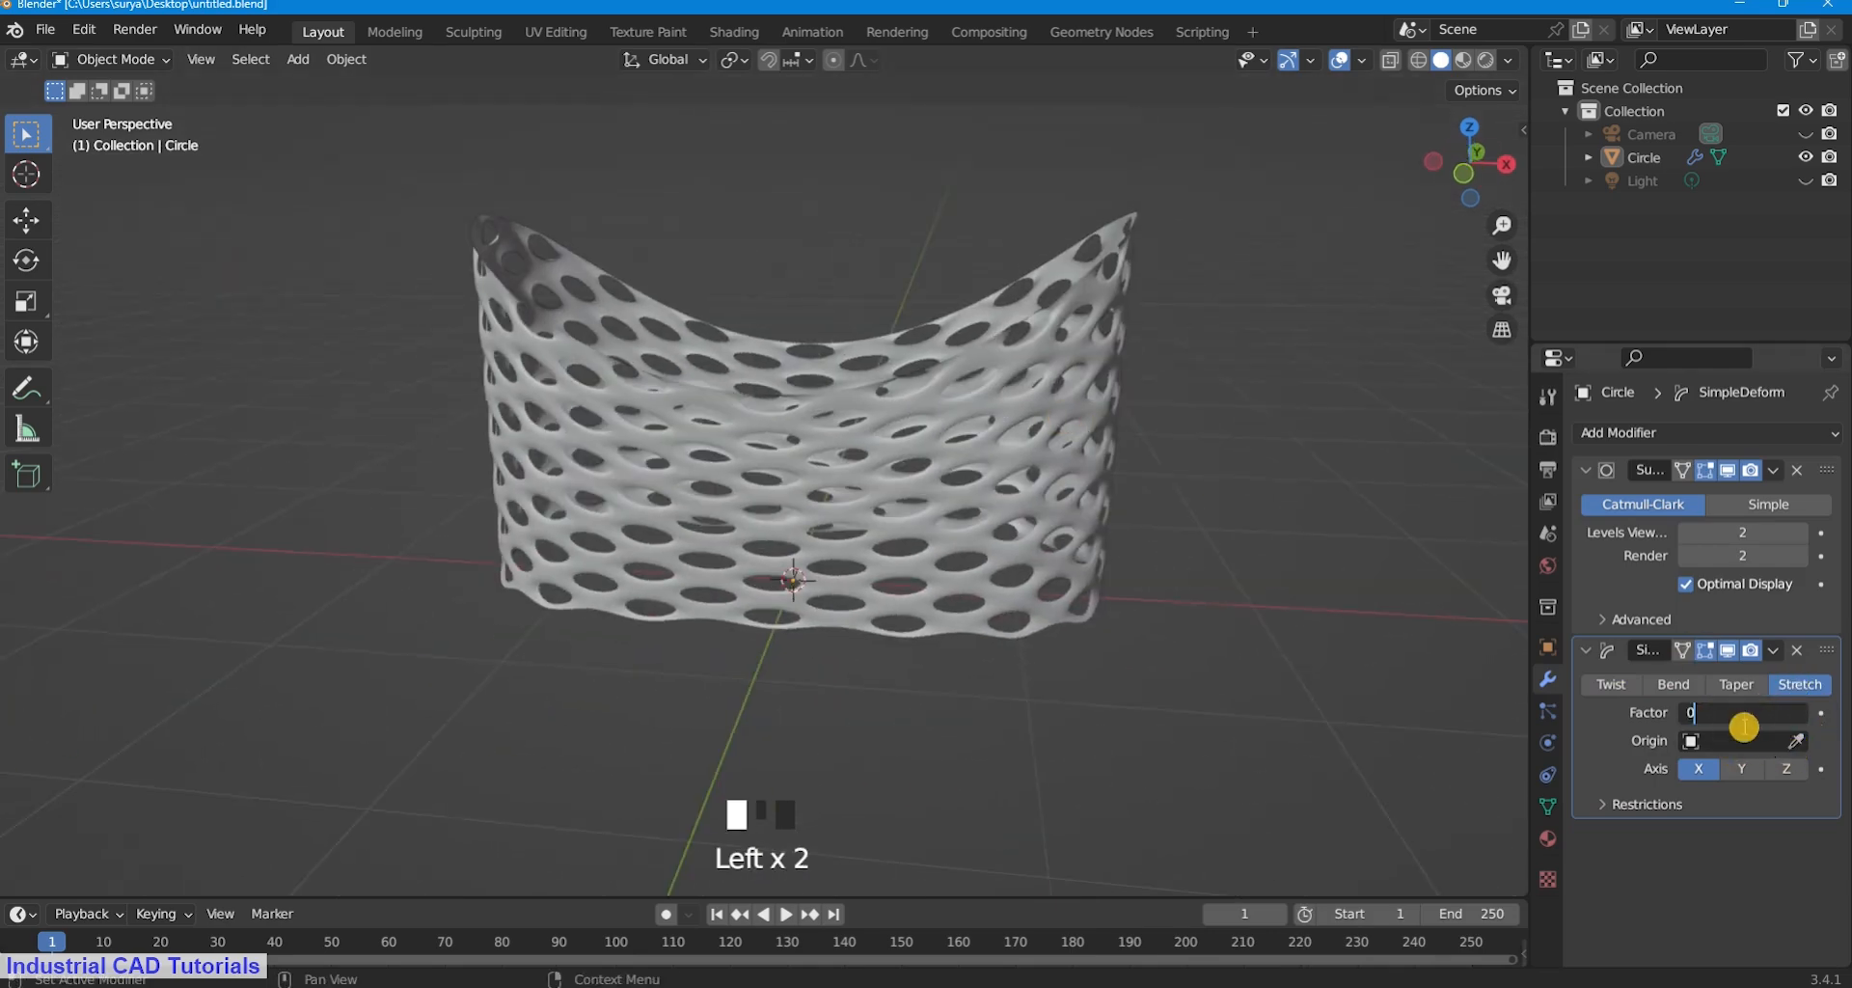
key("Return")
scroll(1033, 392, "up", 1)
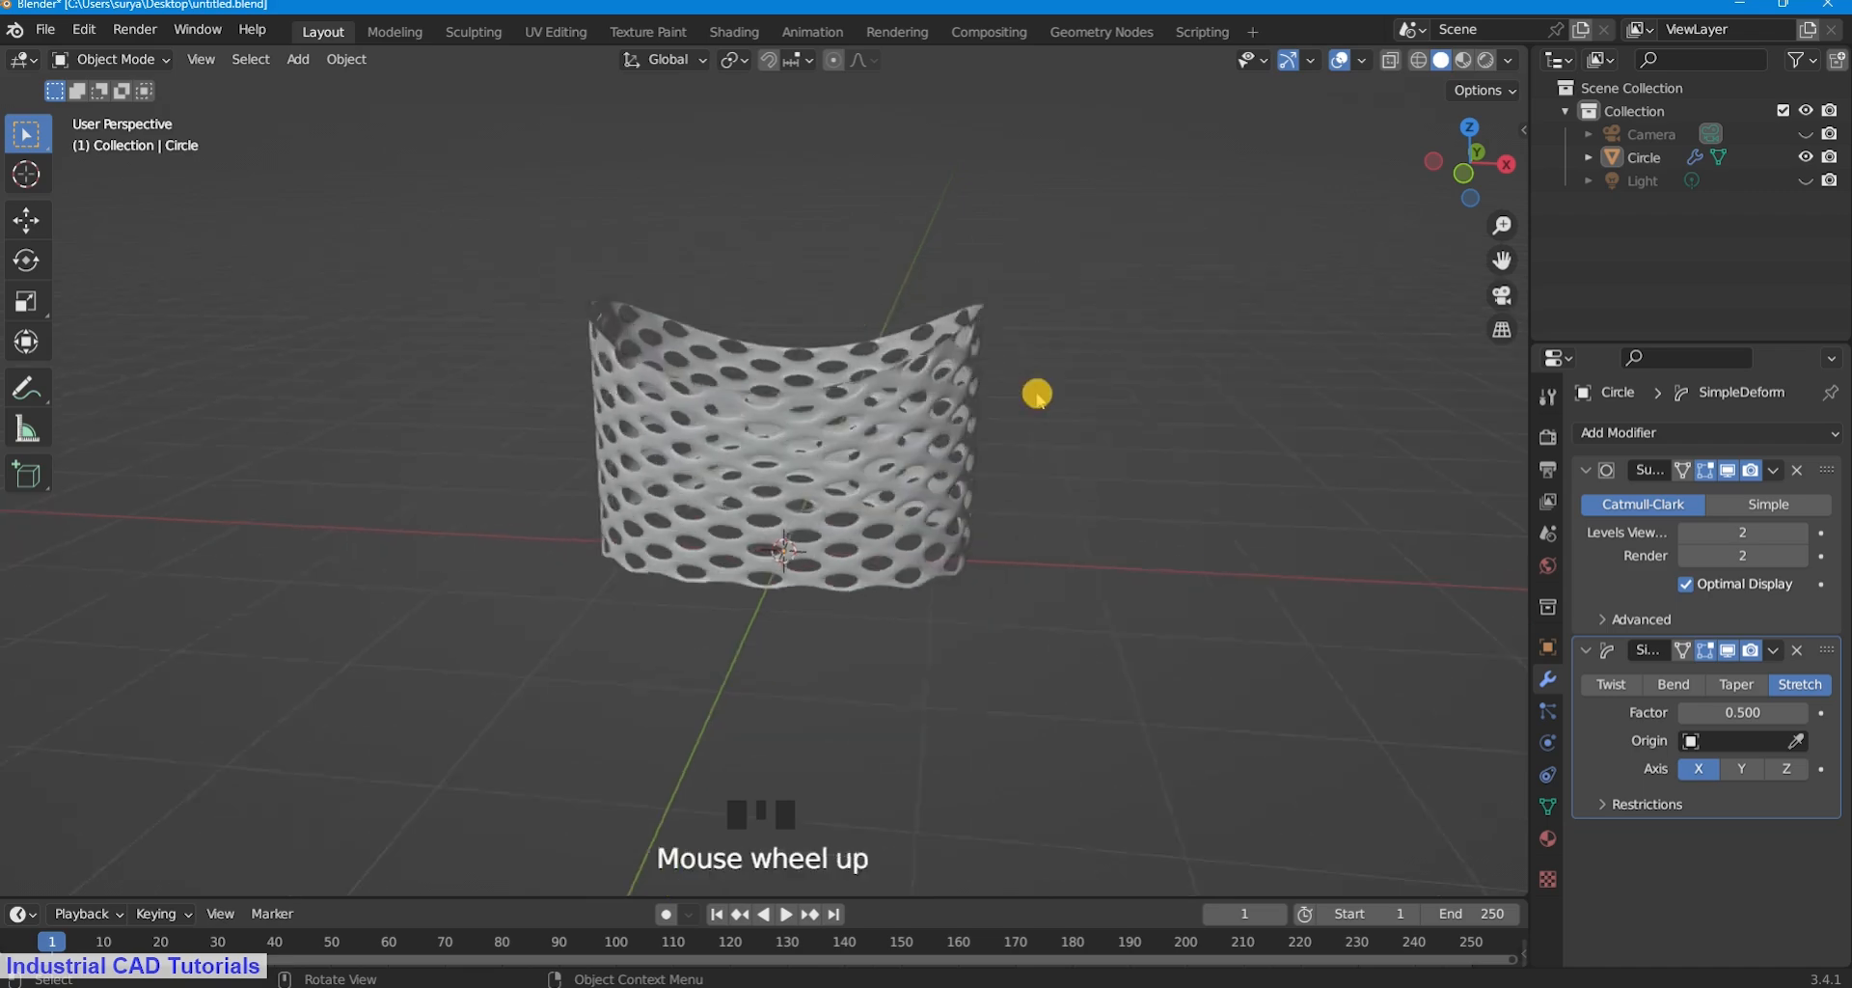
Try the Y and Z axes for the stretch deformation and return it to the X axis.
middle_click_drag(1033, 393, 1012, 407)
left_click(1750, 769)
left_click(1787, 769)
left_click(1699, 769)
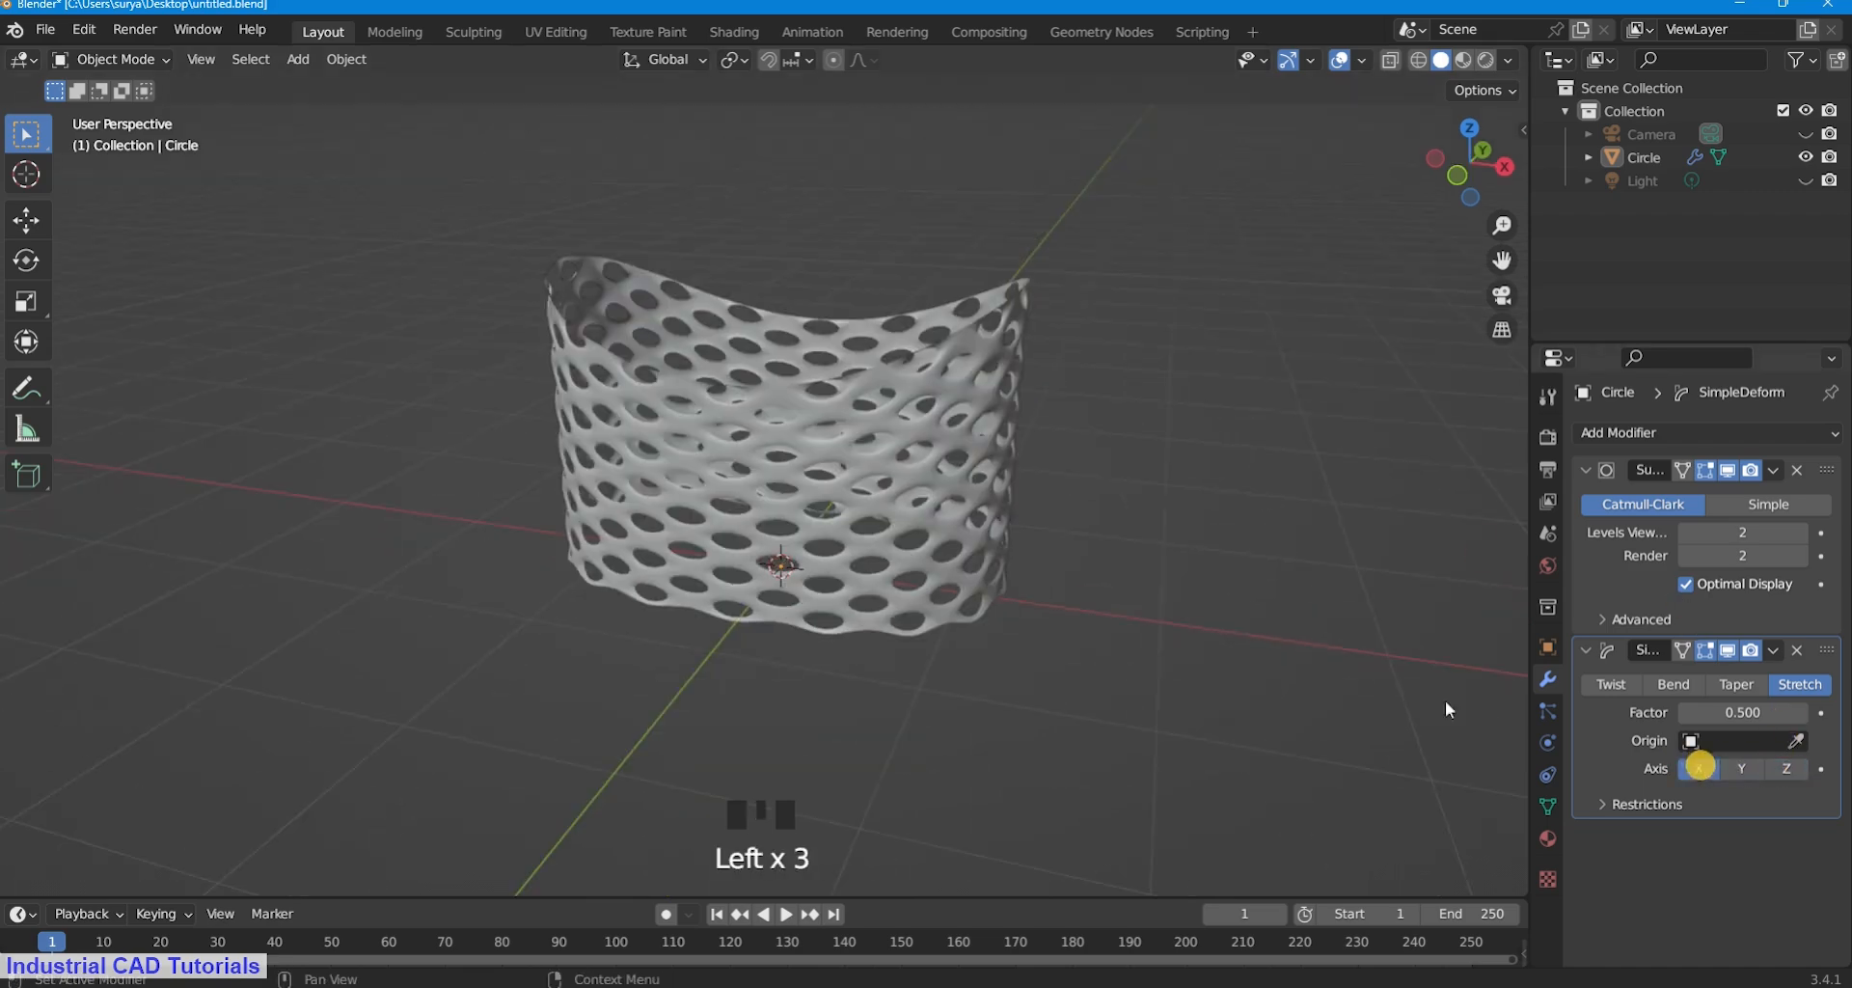
left_click(1716, 769)
left_click(1707, 769)
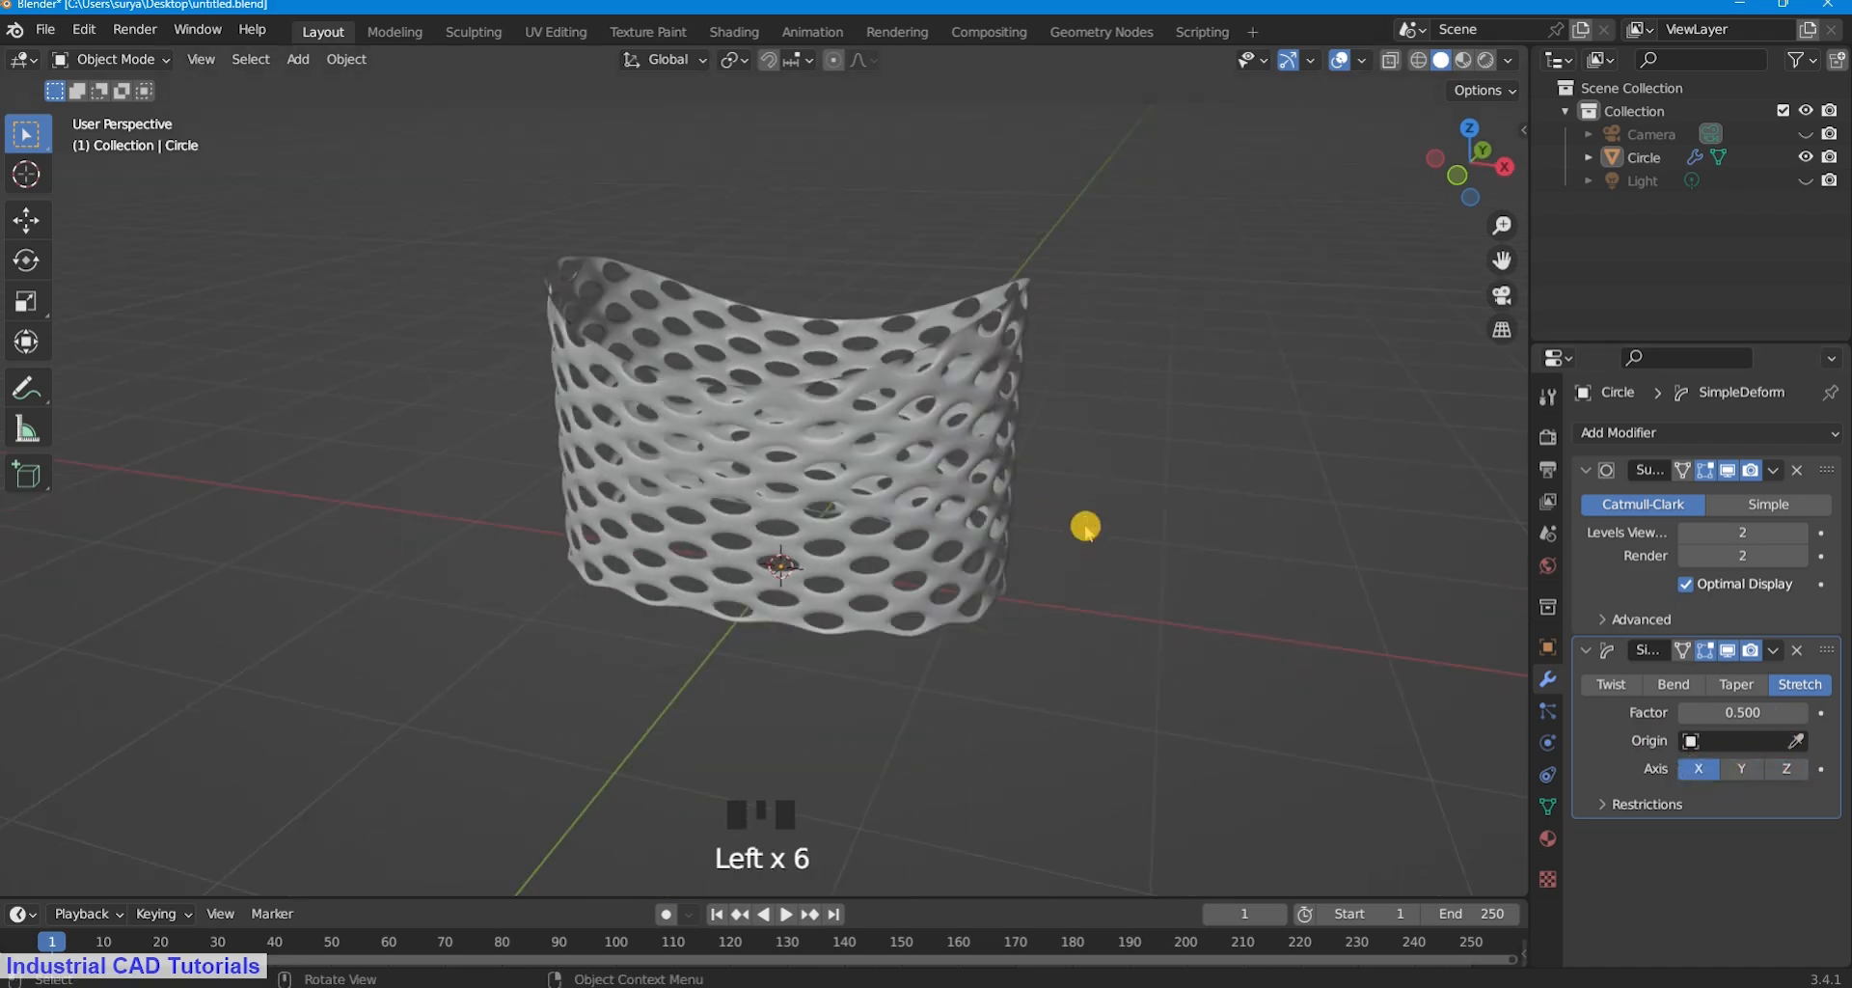
Examine the stretched lattice against its undeformed mesh in Edit Mode.
scroll(1085, 527, "up", 3)
middle_click_drag(1149, 537, 442, 157)
left_click(147, 60)
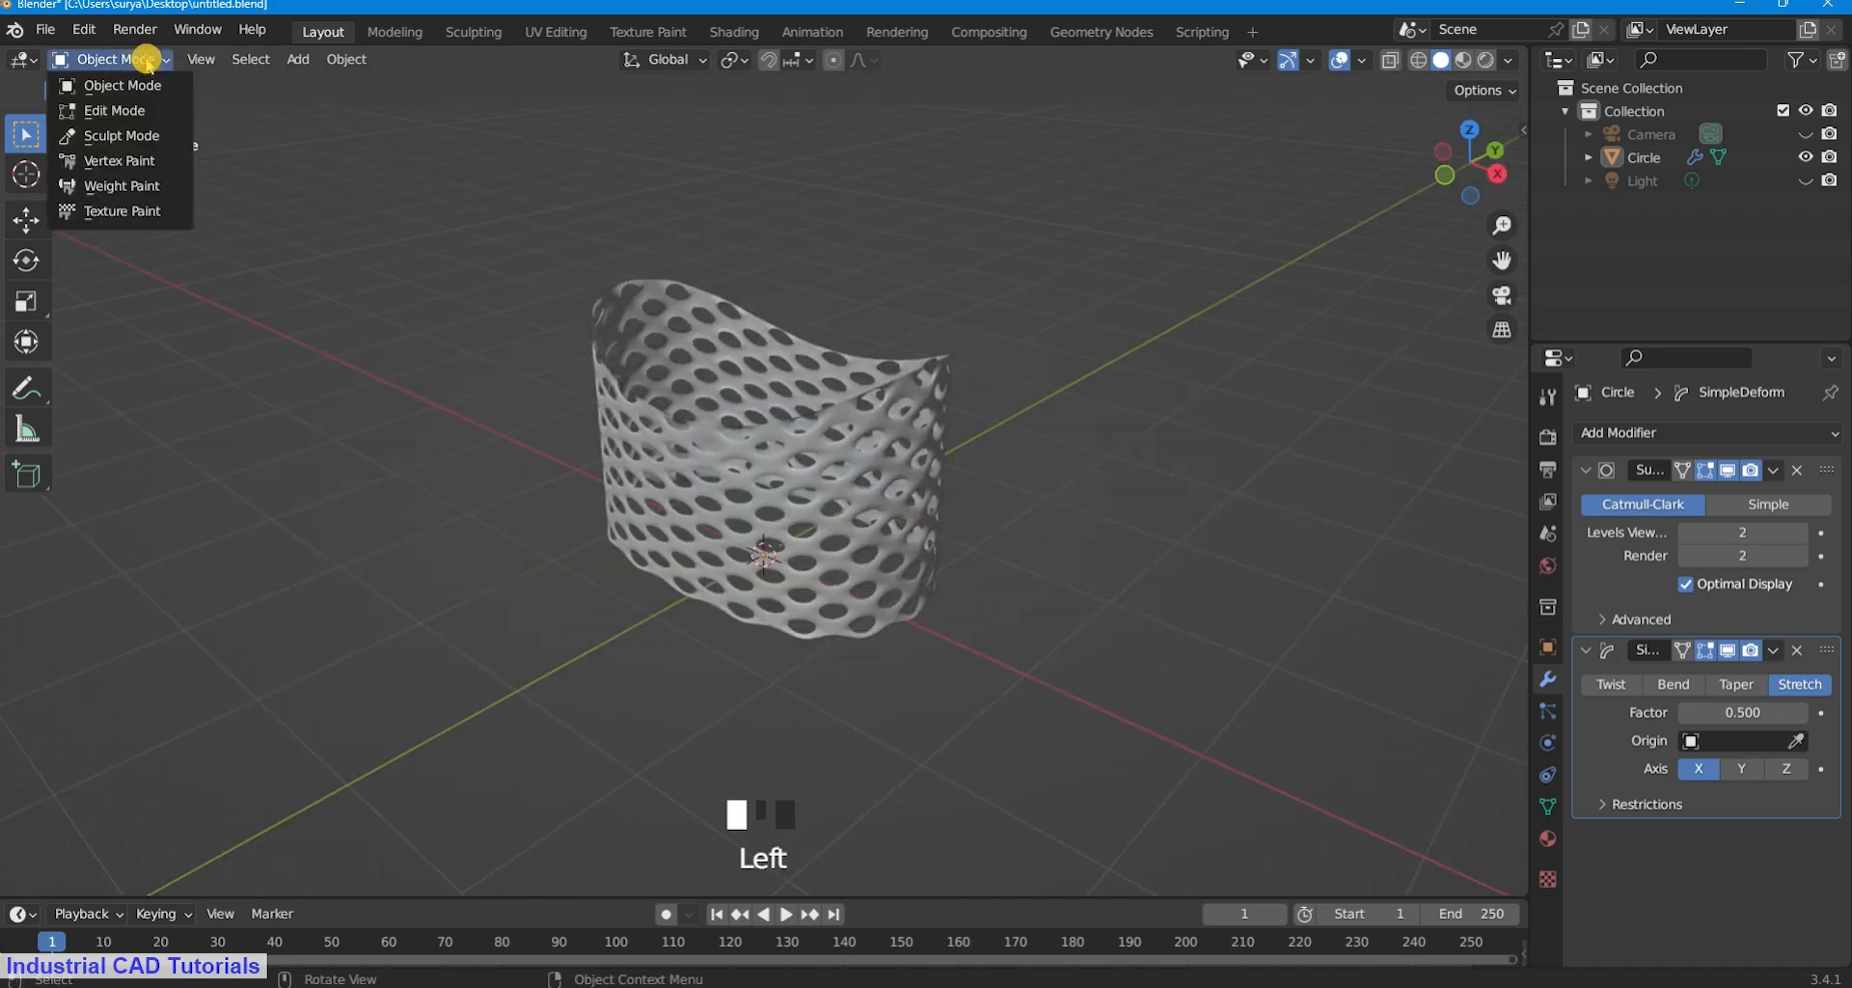
left_click(114, 110)
scroll(1071, 449, "up", 2)
middle_click_drag(1071, 448, 1087, 215)
scroll(1087, 215, "up", 1)
scroll(1114, 308, "down", 2)
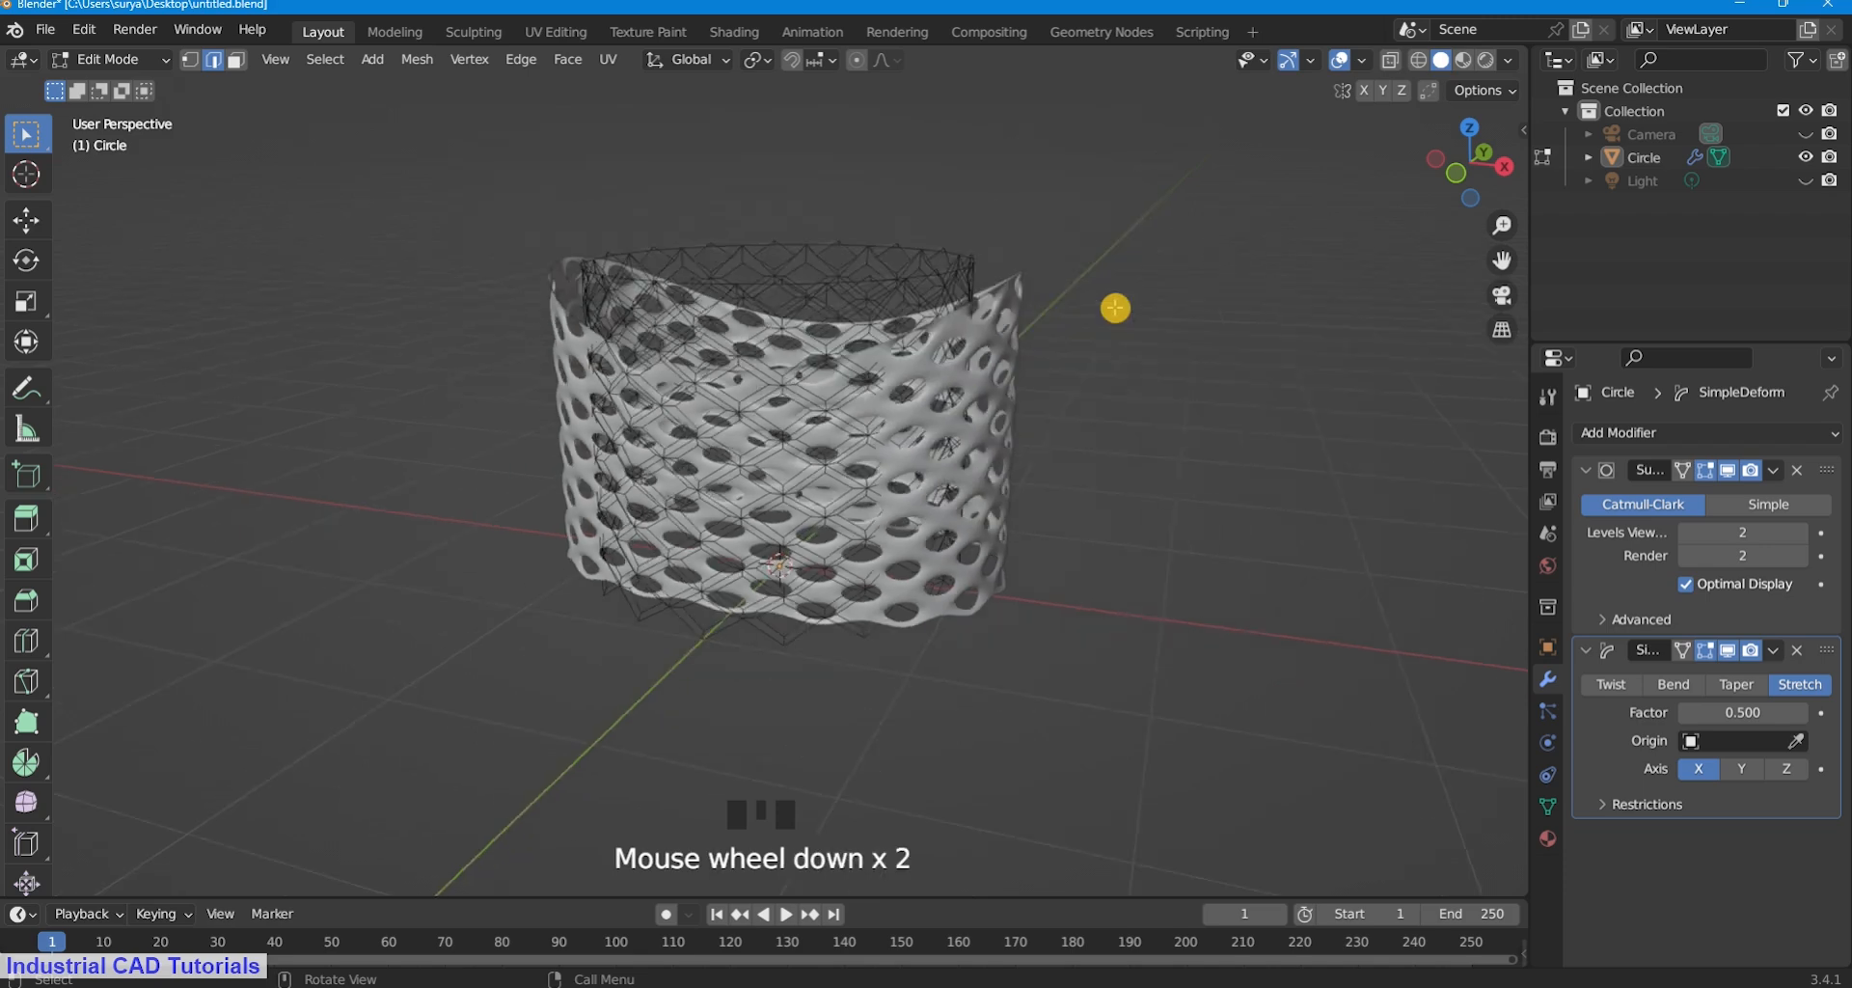
scroll(1115, 307, "up", 1)
left_click(1772, 649)
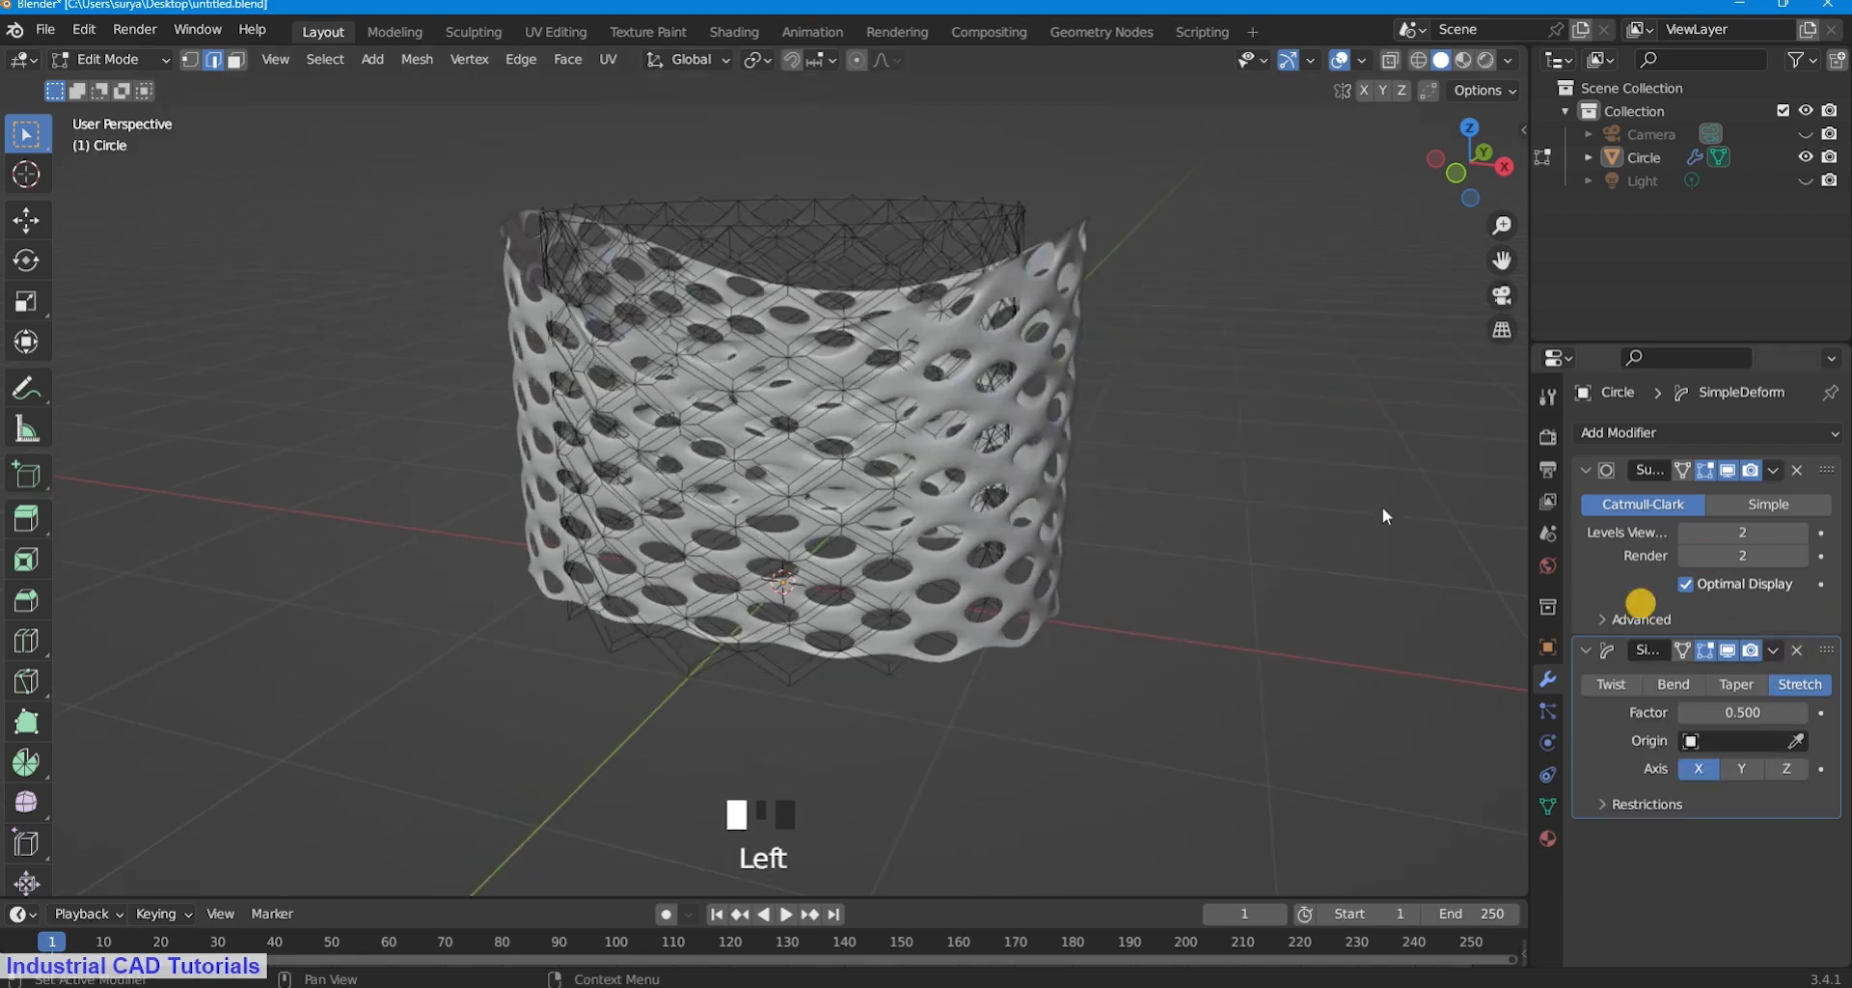
Return to Object Mode and apply the Simple Deform modifier.
left_click(86, 60)
left_click(179, 89)
left_click(1773, 649)
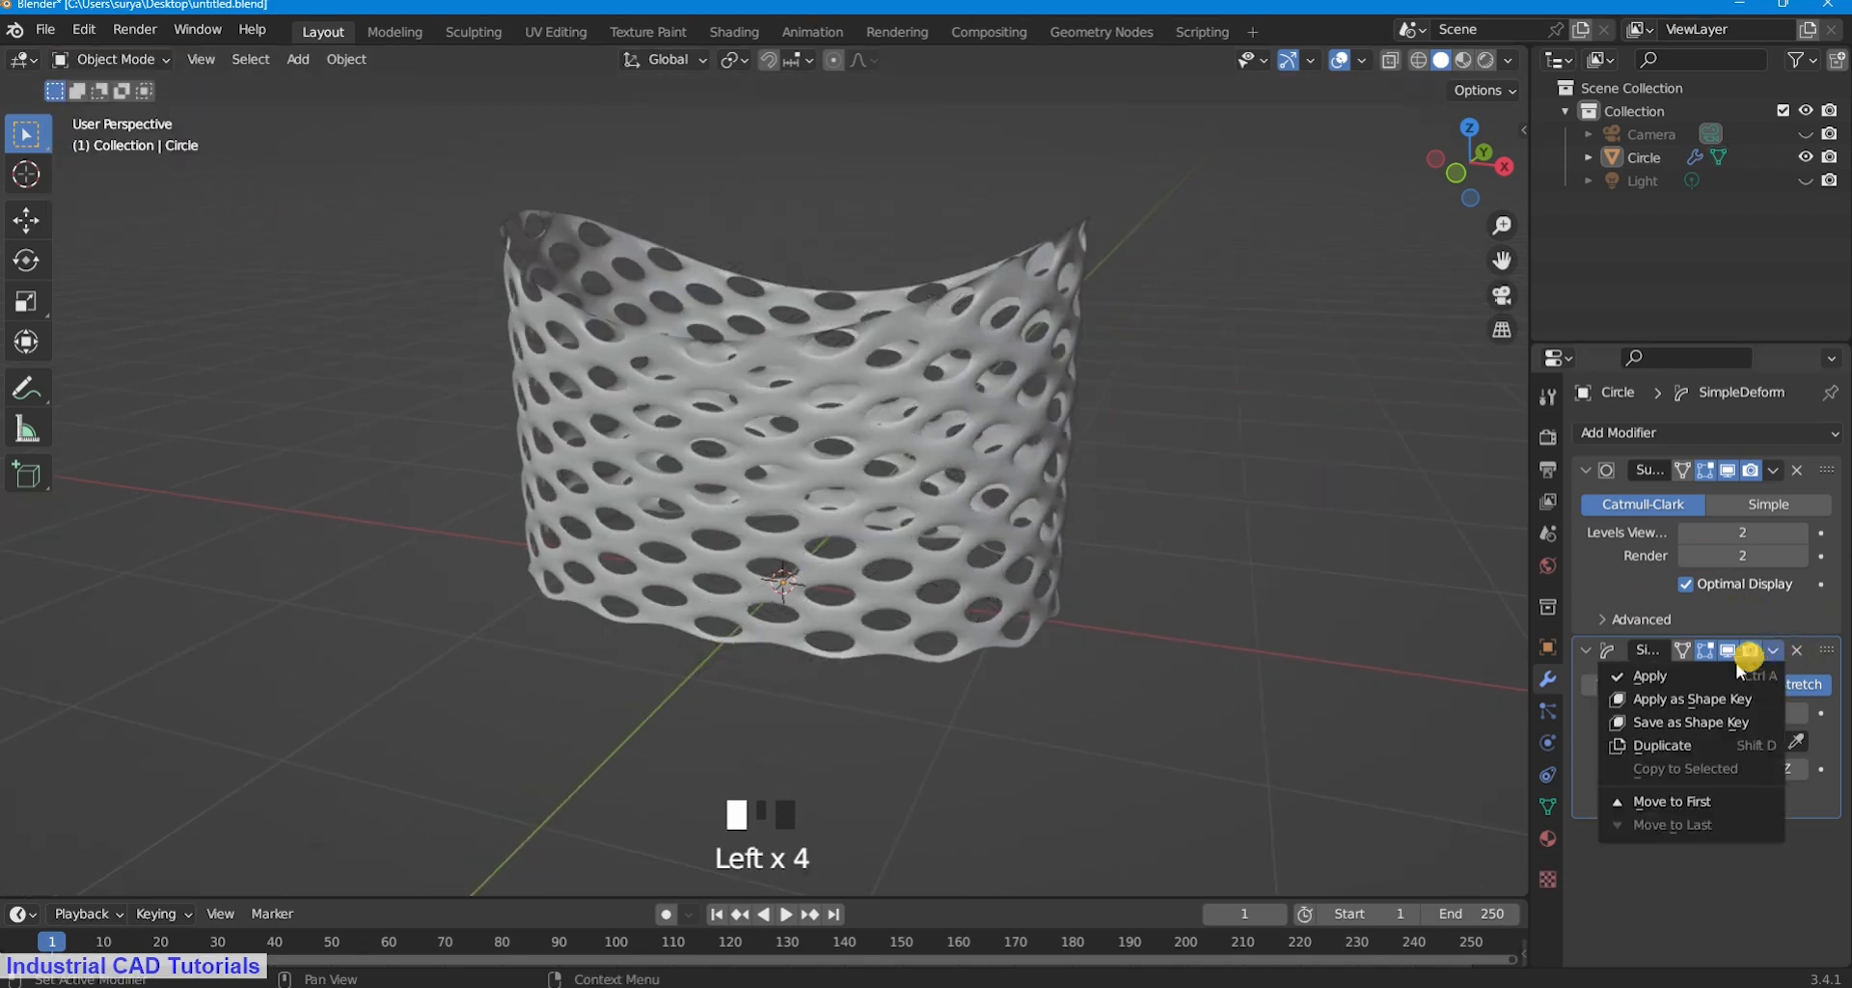
left_click(1726, 668)
Enter Edit Mode, save the file, and fill the curved upper rim edge loop with a face.
left_click(111, 60)
left_click(106, 108)
middle_click_drag(1177, 424, 933, 297)
key("ctrl+s")
scroll(1254, 255, "up", 3)
left_click(1059, 284, "alt+shift")
middle_click_drag(1058, 284, 1055, 369)
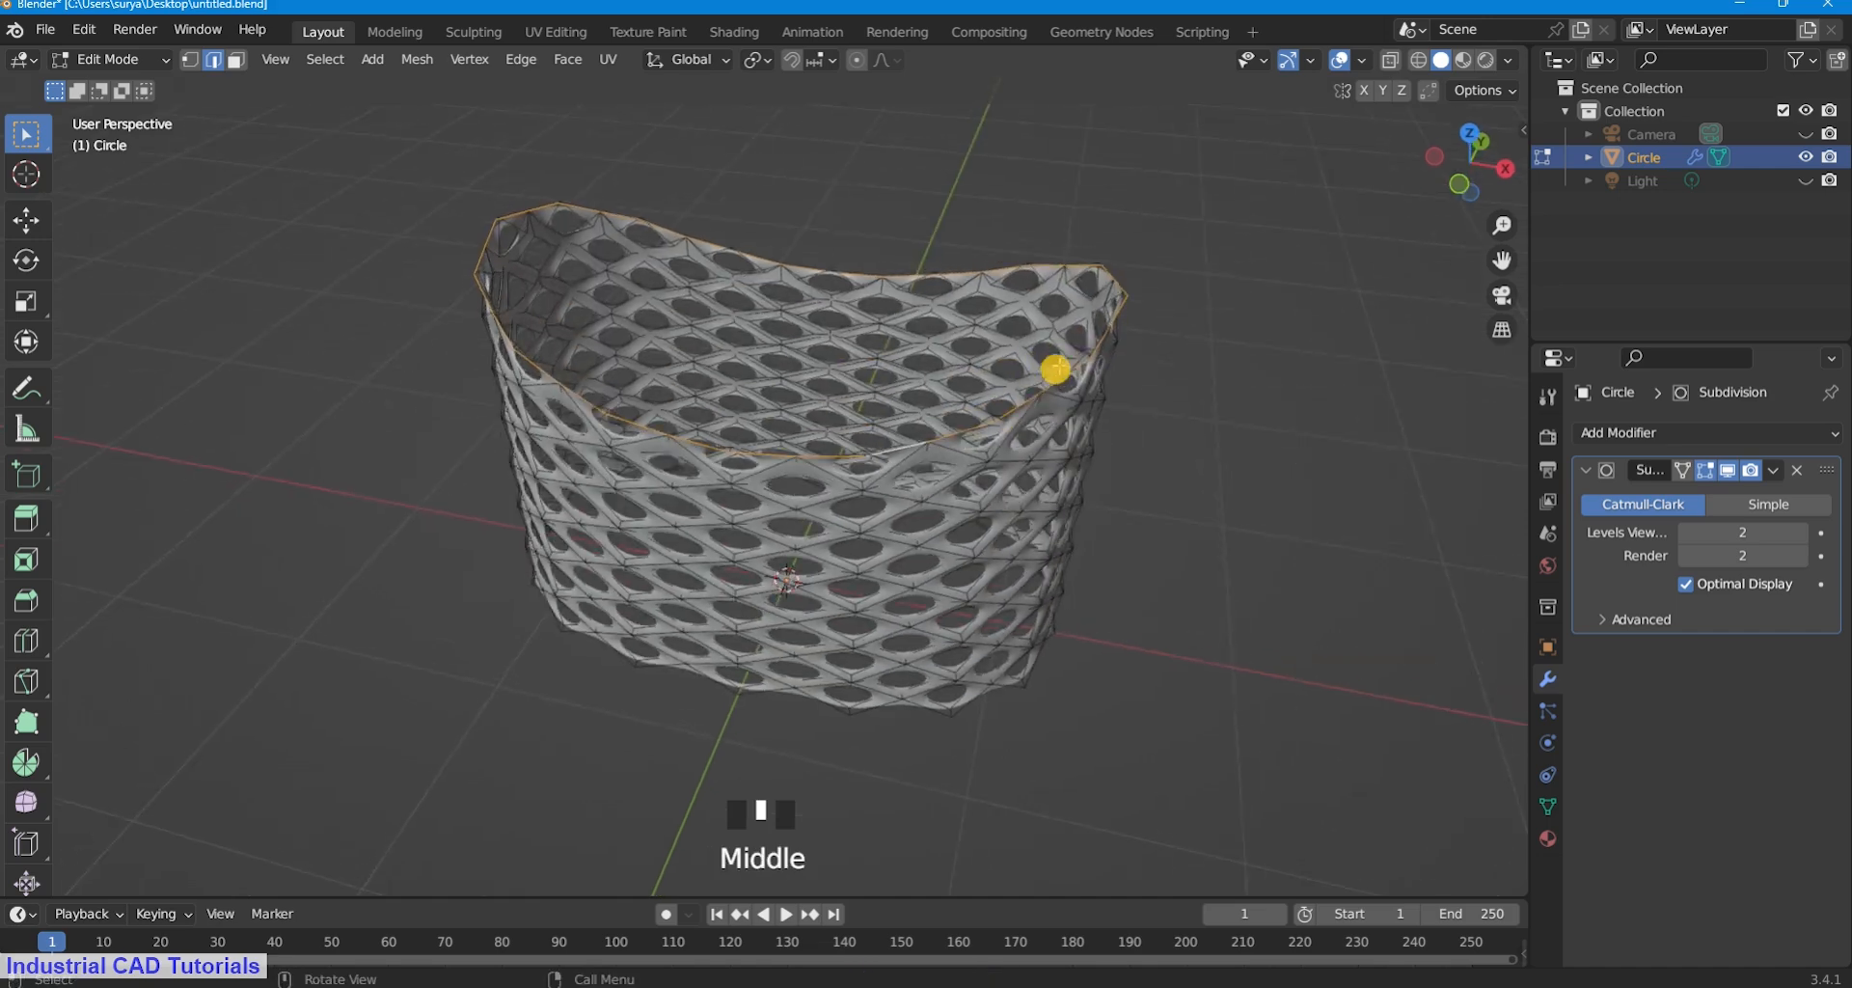
key("f")
Inset the new rim face by 0.14 m and turn off the Subdivision modifier's viewport display.
scroll(1239, 333, "up", 2)
middle_click_drag(1240, 323, 1200, 421)
key("i")
left_click(1215, 459)
scroll(1252, 377, "up", 2)
left_click(1727, 470)
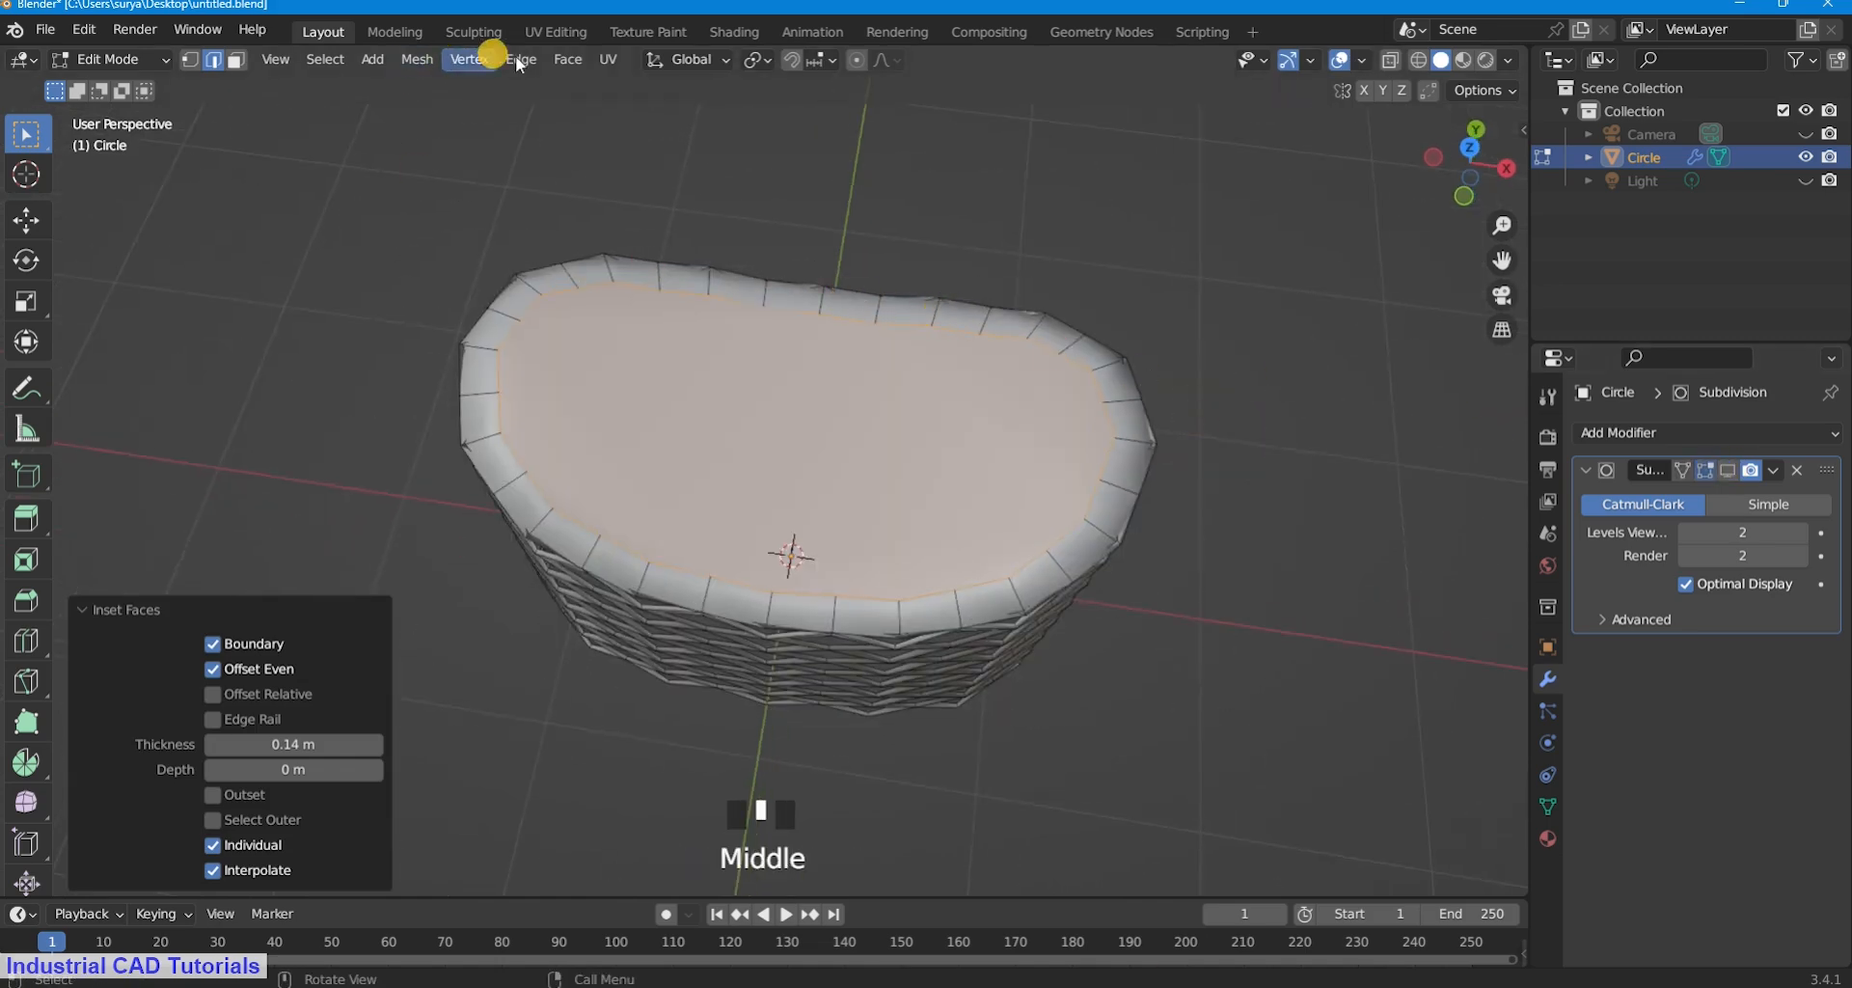
Delete the inner inset face and close the opening's edge loop with a Grid Fill of span 8.
key("x")
left_click(647, 299)
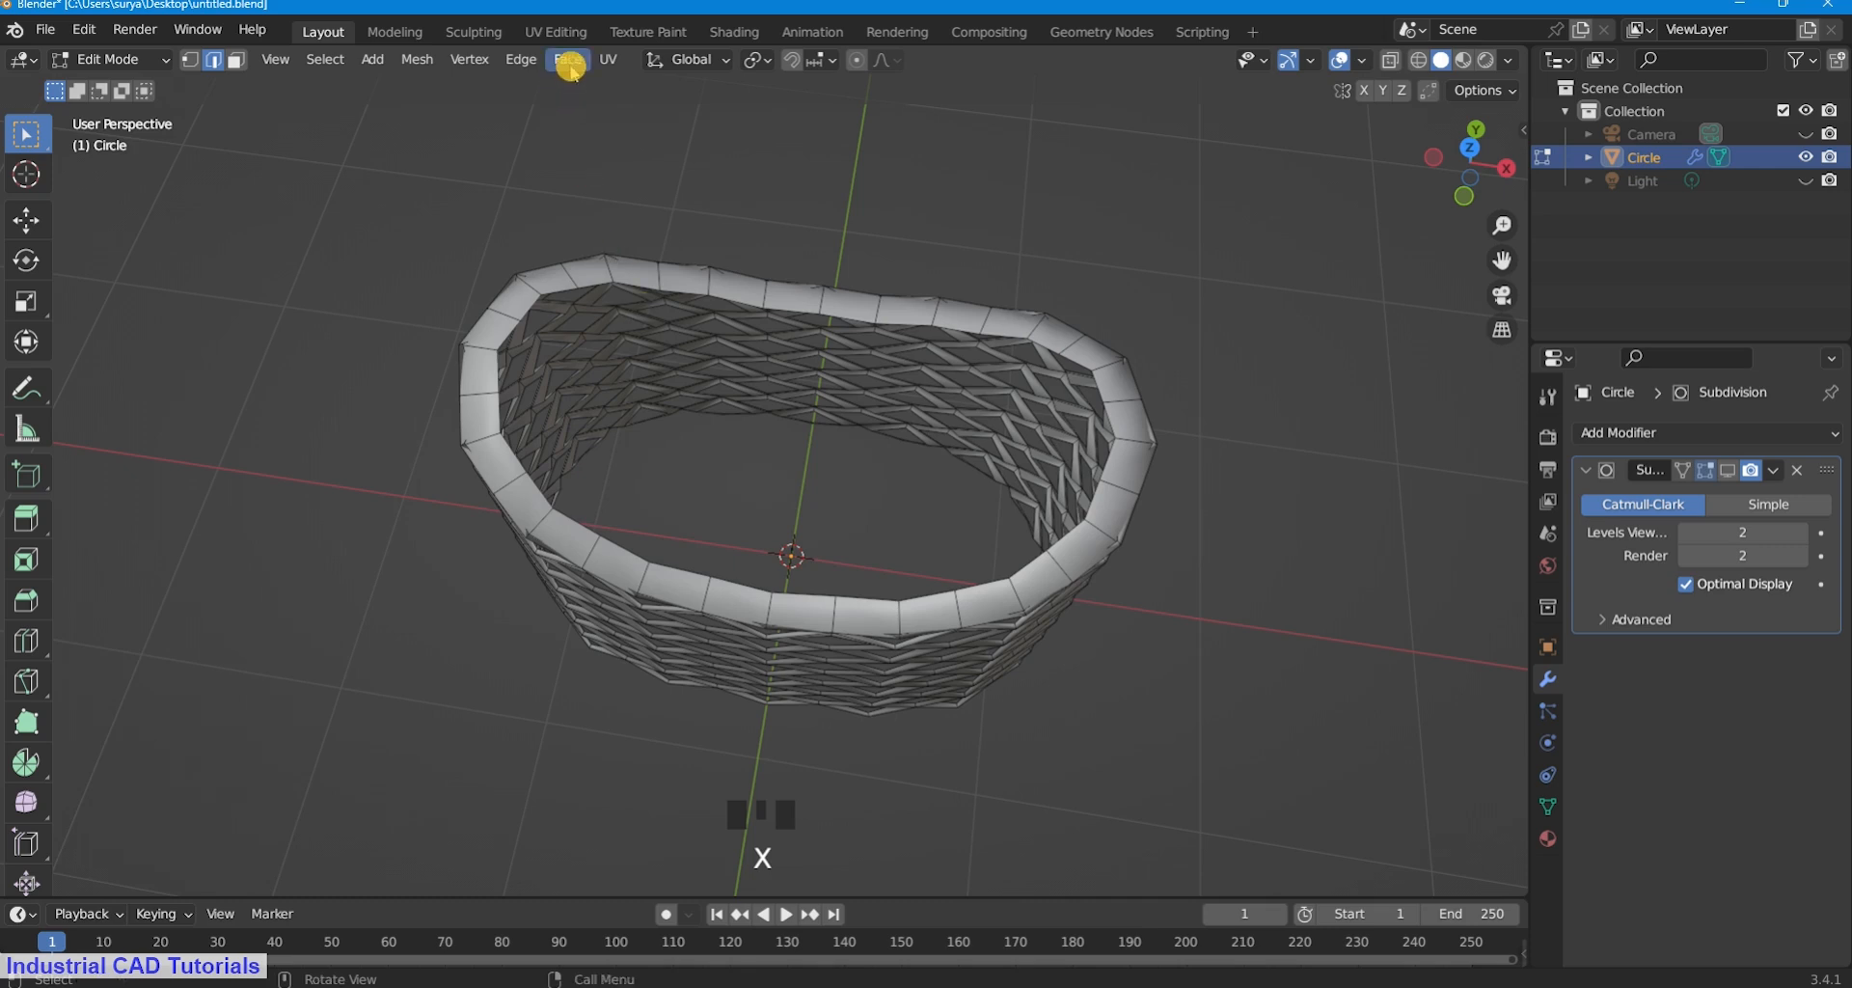
left_click(558, 293, "alt+shift")
left_click(569, 59)
left_click(607, 291)
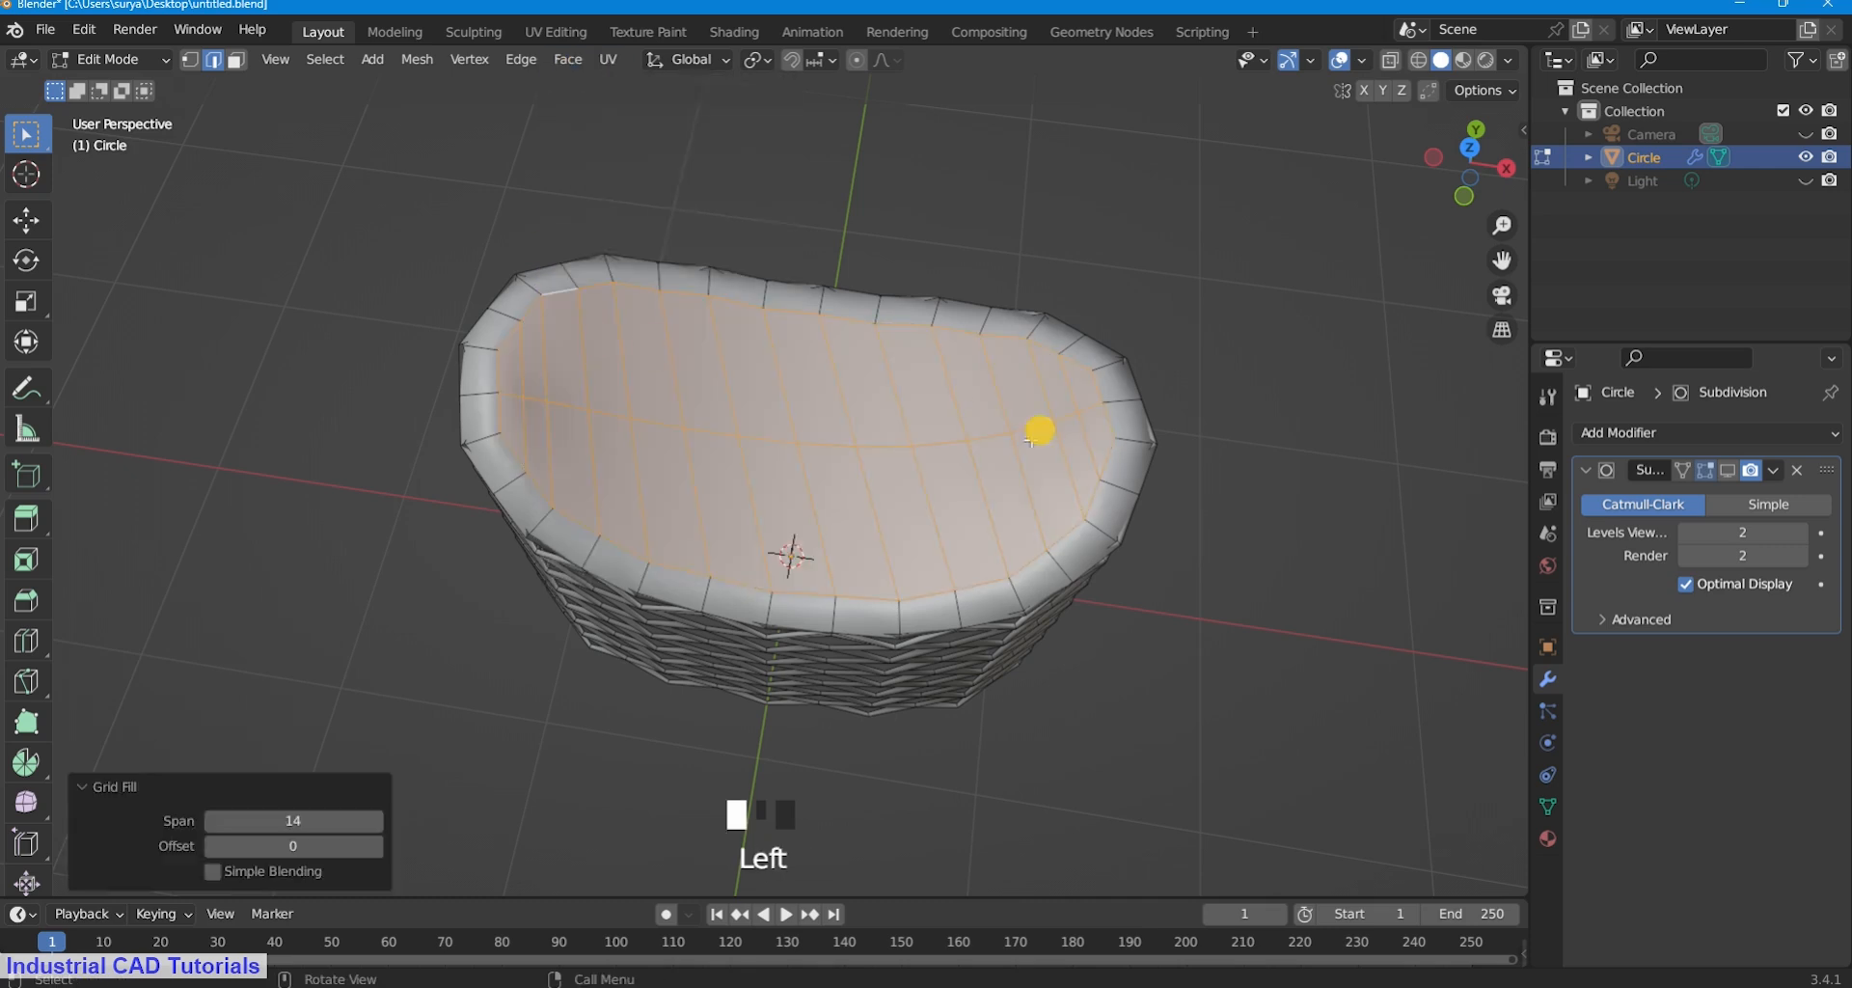
double_click(308, 815)
type("8")
key("Return")
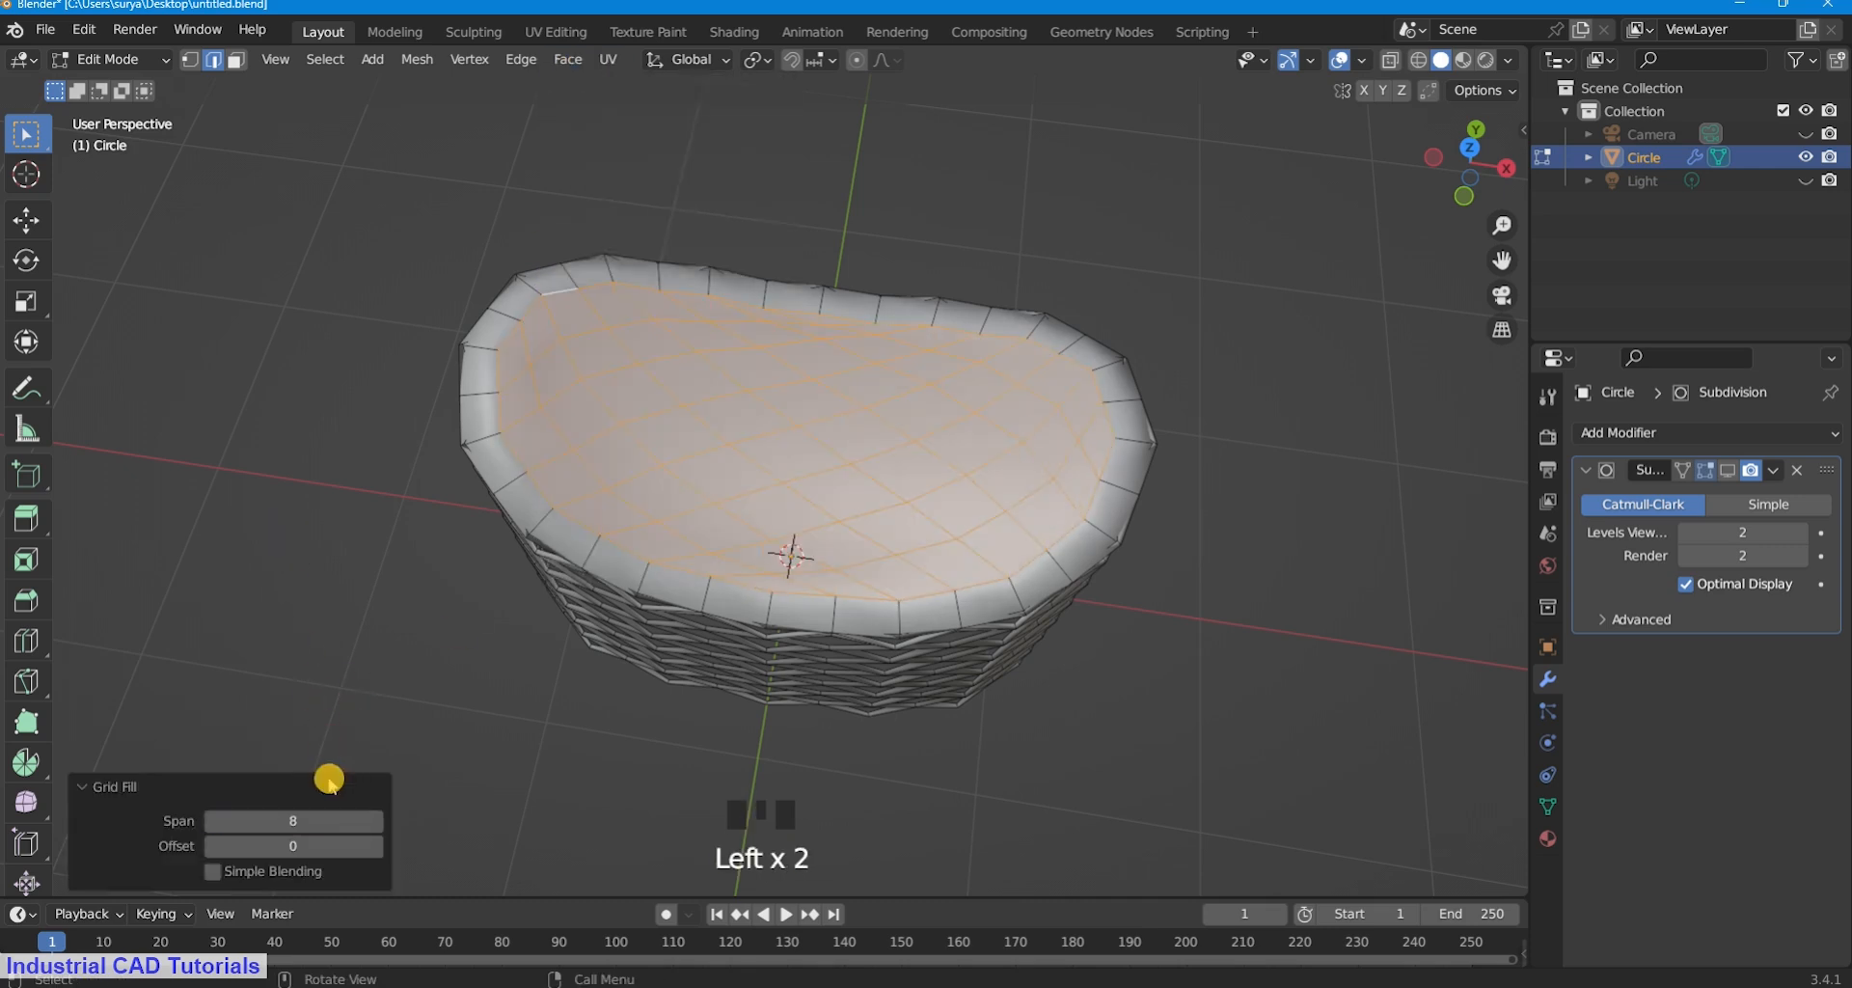
Inset all grid fill faces individually by about 0.029 m.
middle_click_drag(829, 614, 993, 501)
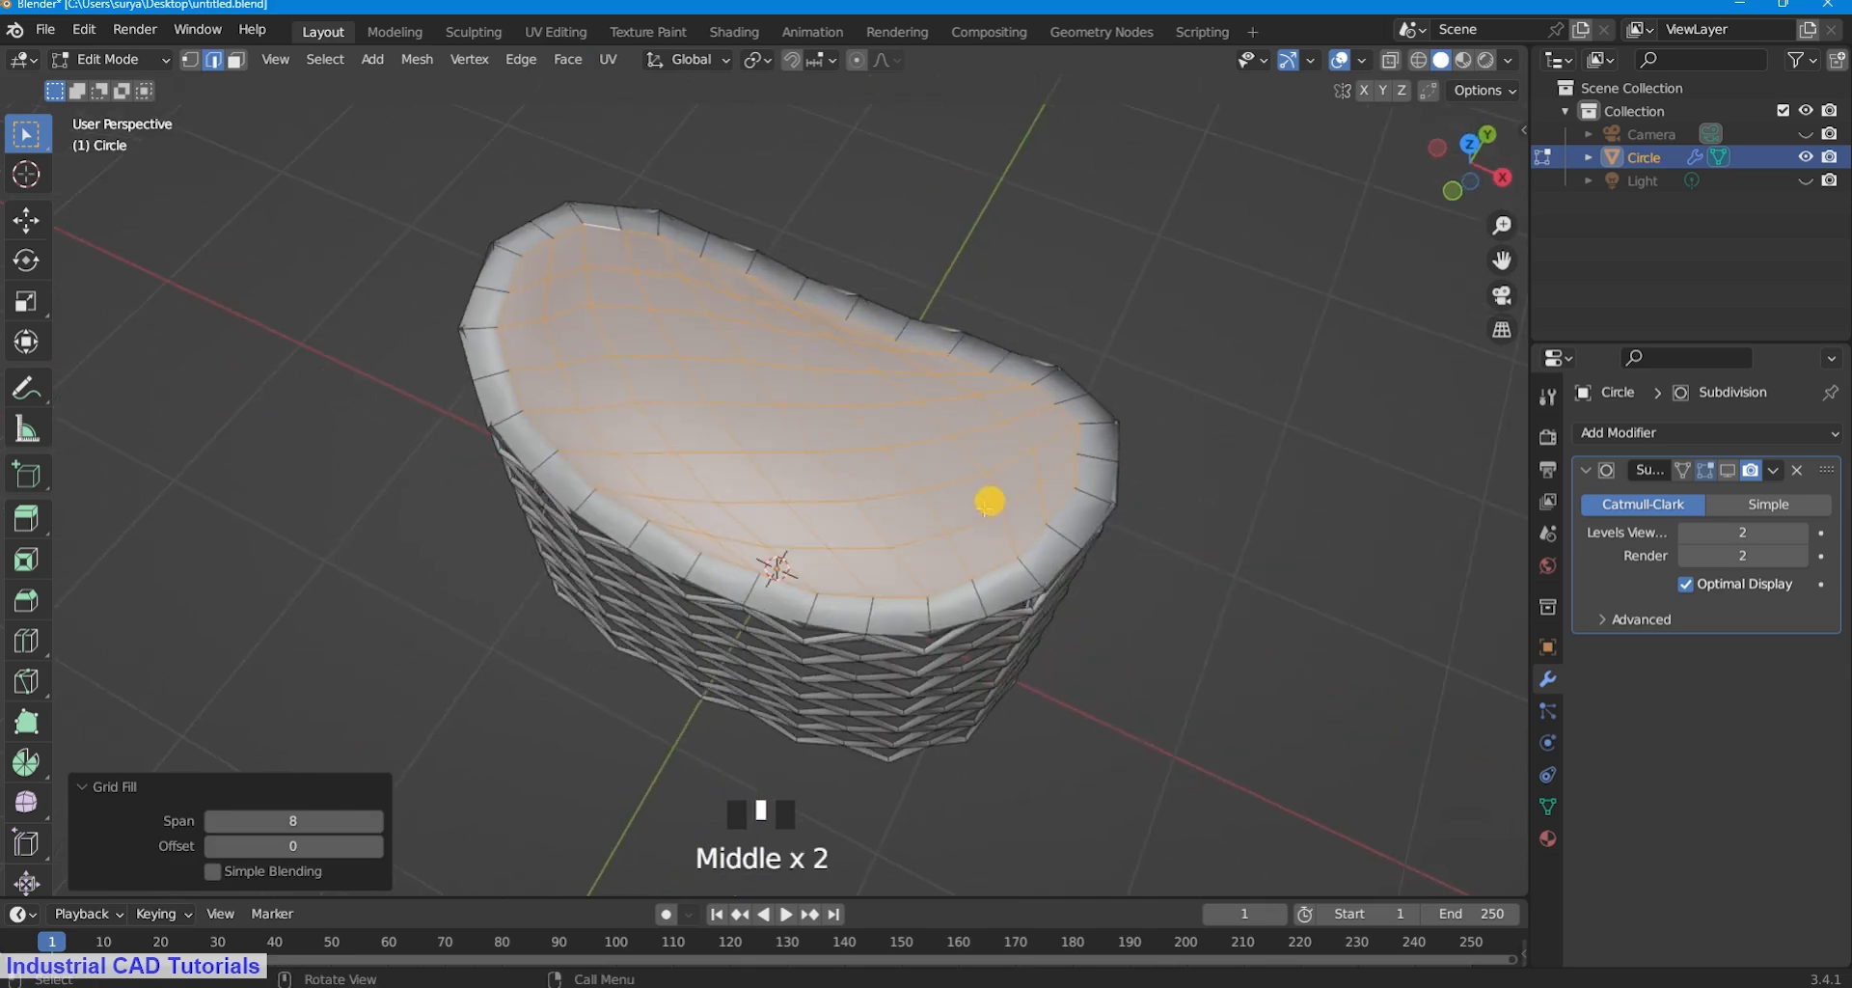
key("i")
left_click(991, 520)
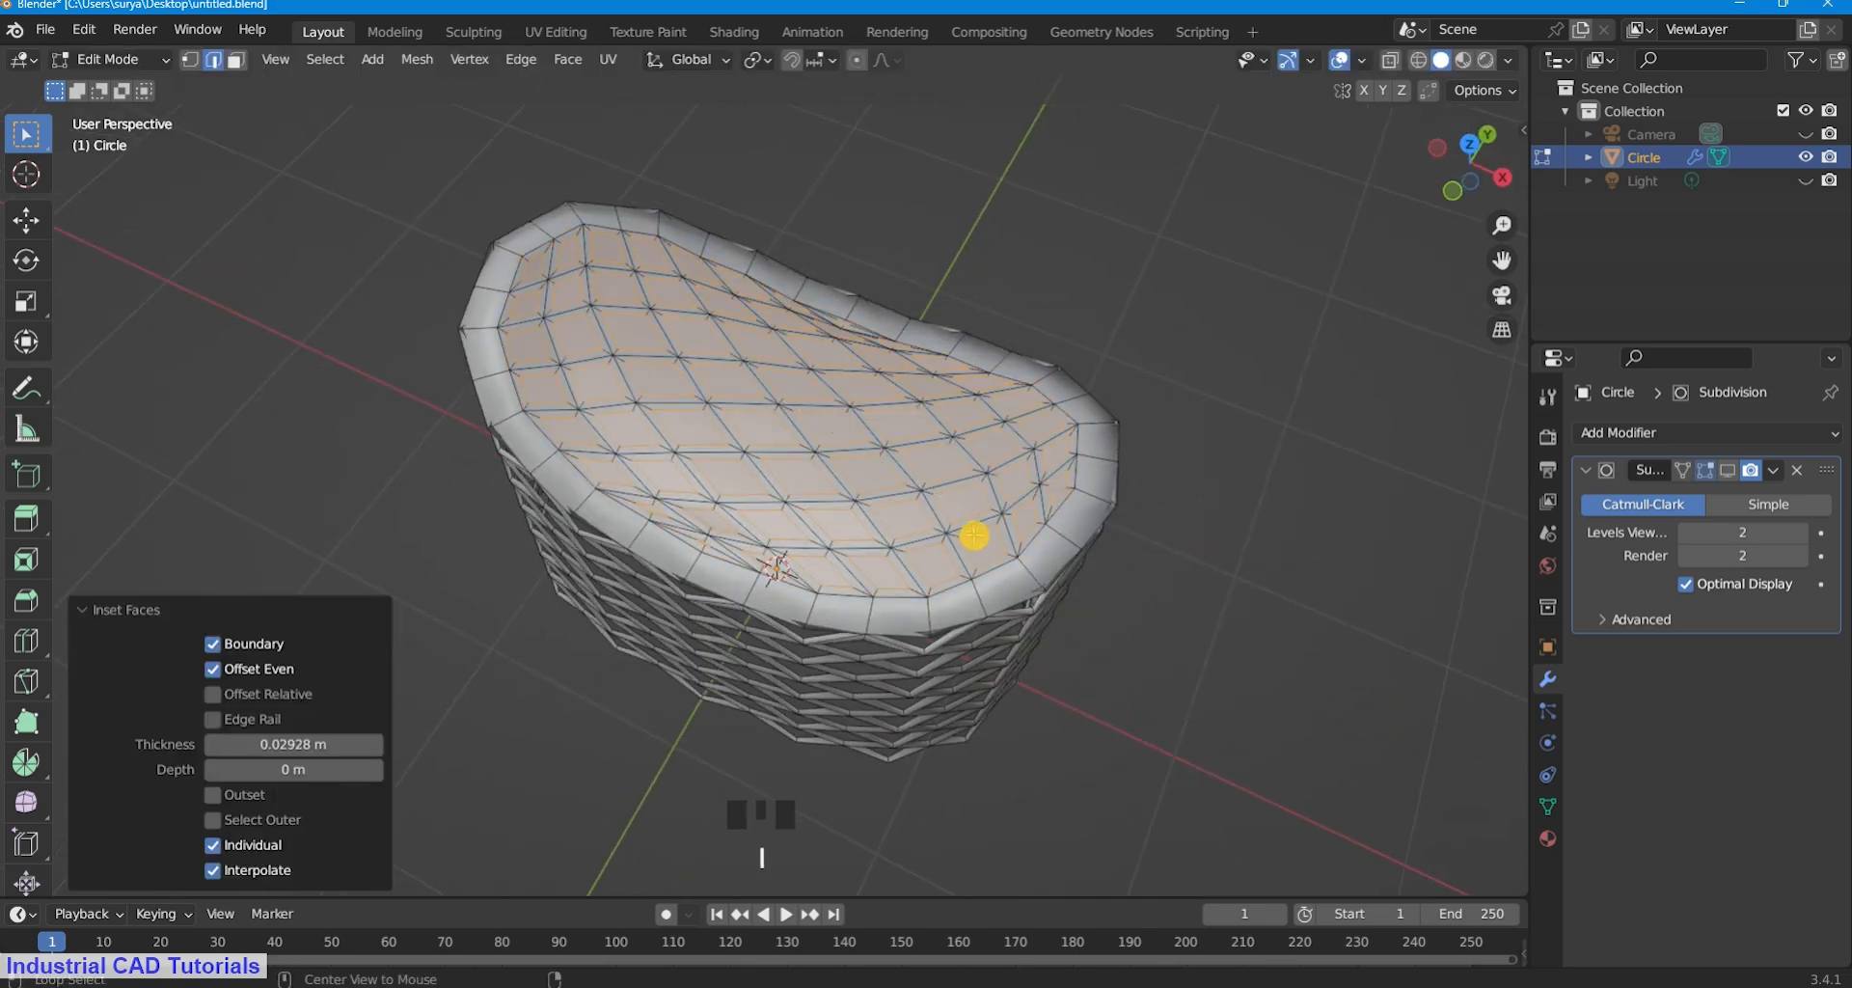
Extrude the inset faces along their normals with no offset and move them about 0.029 m with Shrink/Fatten.
key("alt+e")
left_click(974, 536)
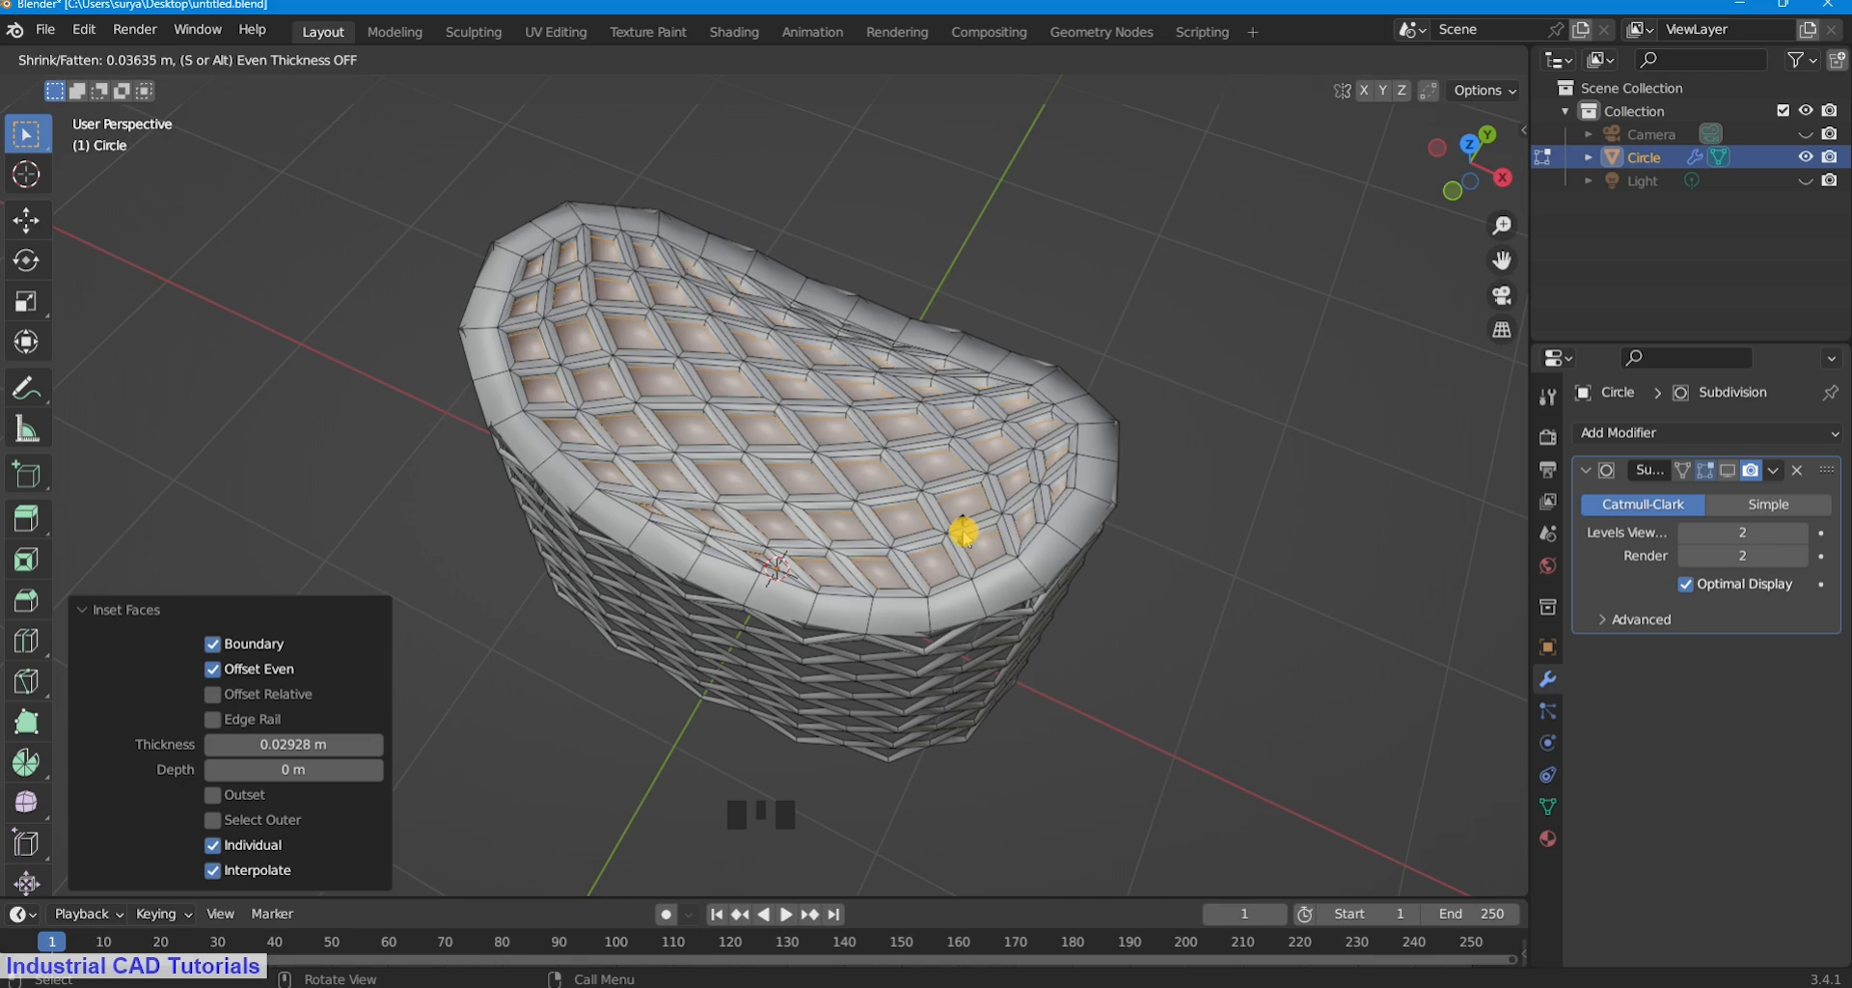
right_click(964, 531)
key("alt+s")
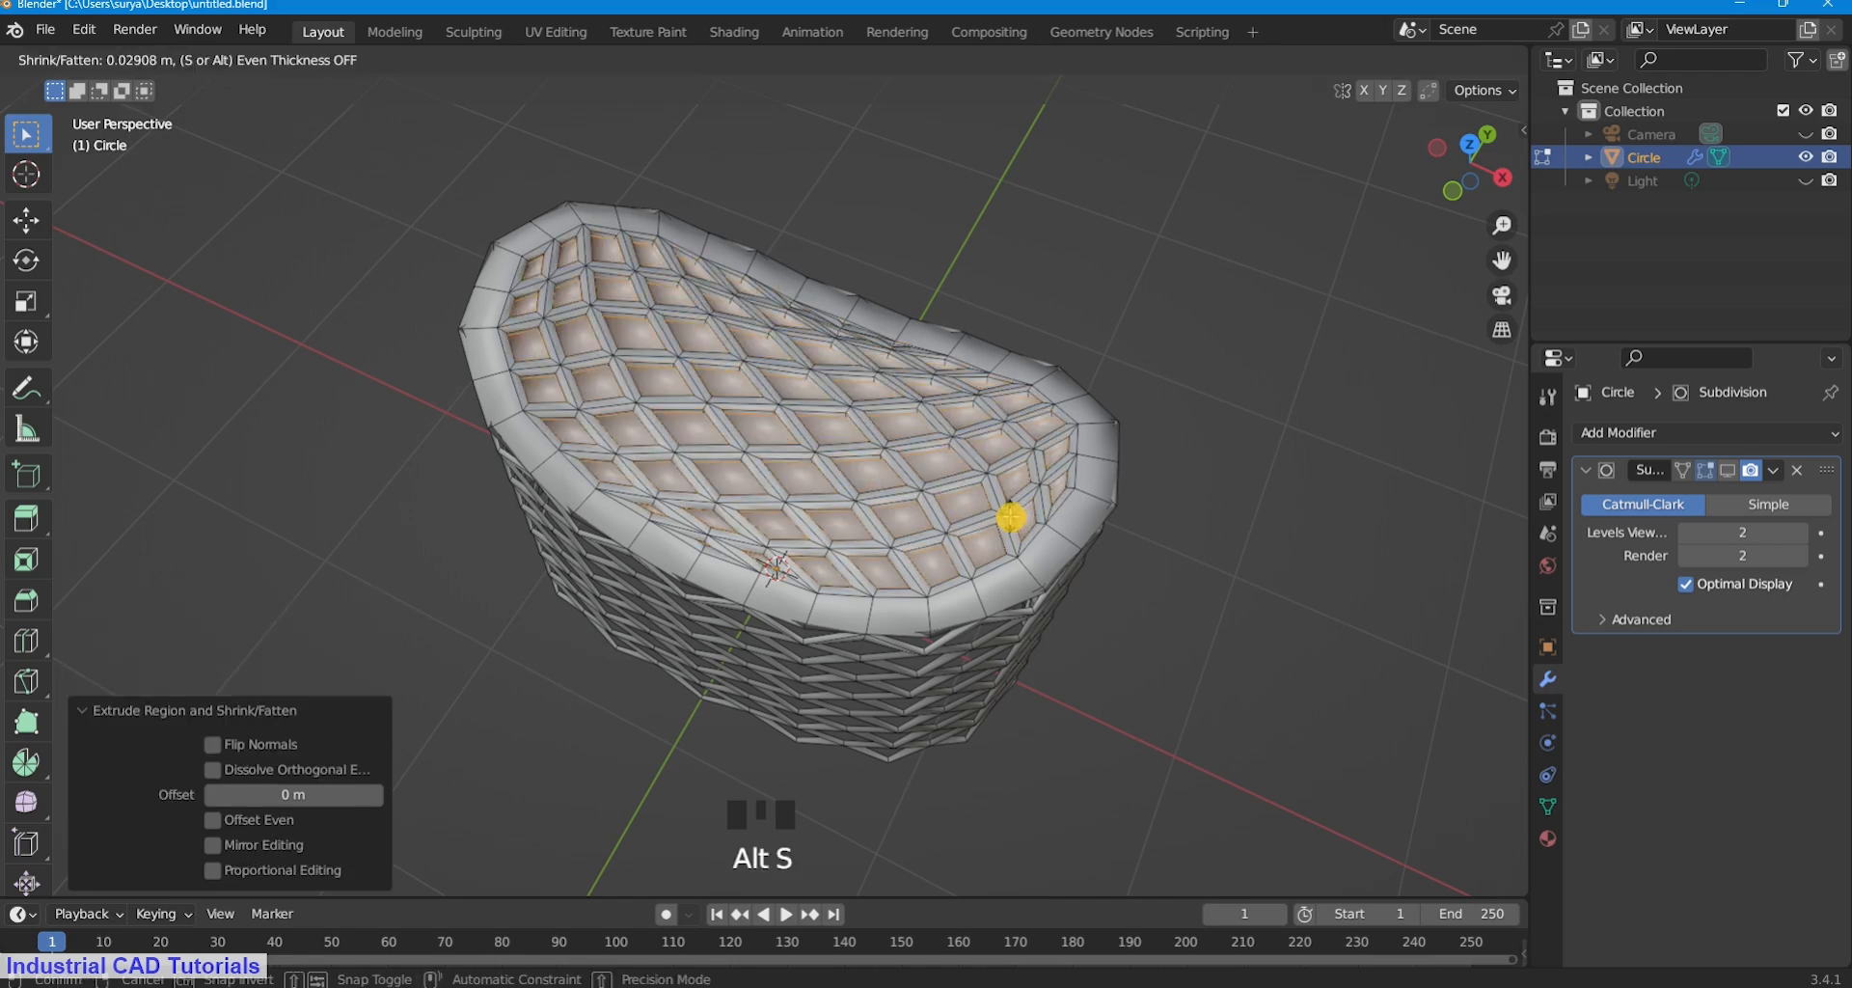
left_click(1011, 518)
Delete the selected inner faces to open the top surface into a lattice, and return to Object Mode.
key("x")
left_click(1010, 517)
scroll(1005, 501, "down", 1)
left_click(140, 60)
left_click(125, 87)
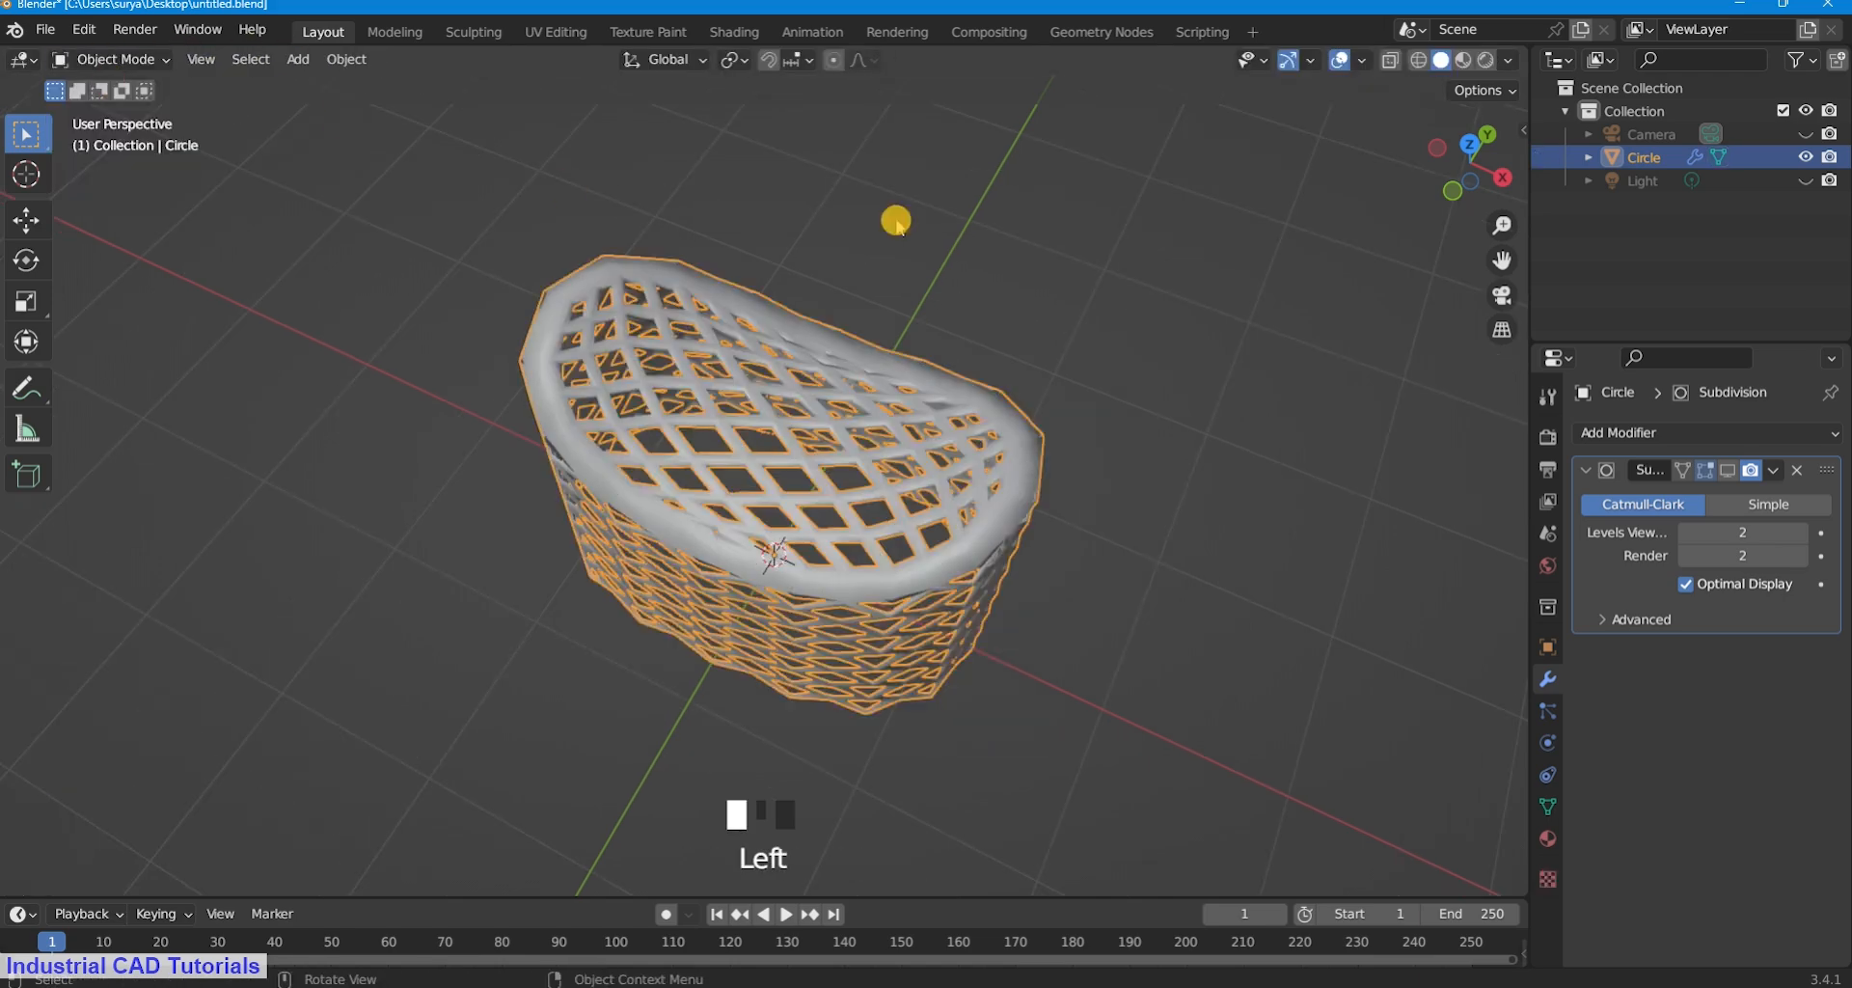
Deselect the object and turn the Subdivision modifier's viewport display back on.
left_click(896, 221)
left_click(1773, 505)
left_click(1727, 470)
scroll(1109, 424, "up", 1)
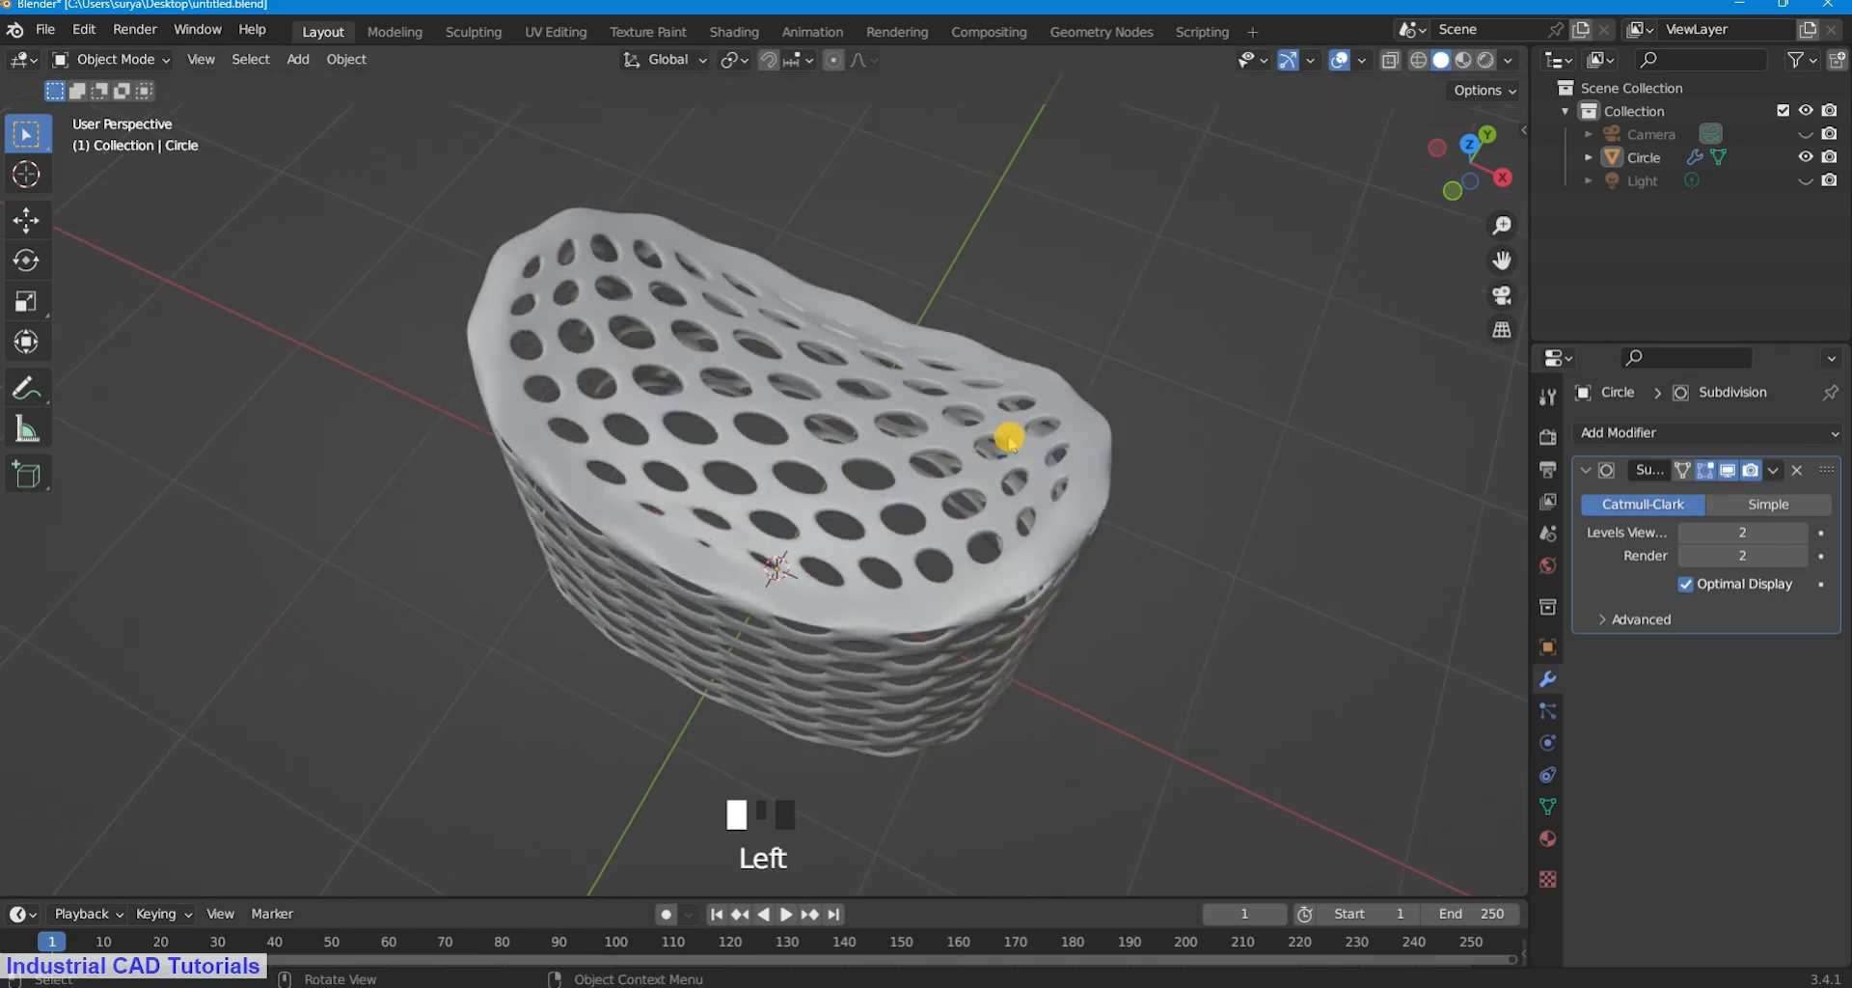
Merge all vertices of the lattice mesh by distance in Edit Mode, deselect them, and return to Object Mode.
left_click(1007, 443)
left_click(112, 59)
left_click(114, 110)
key("a")
key("m")
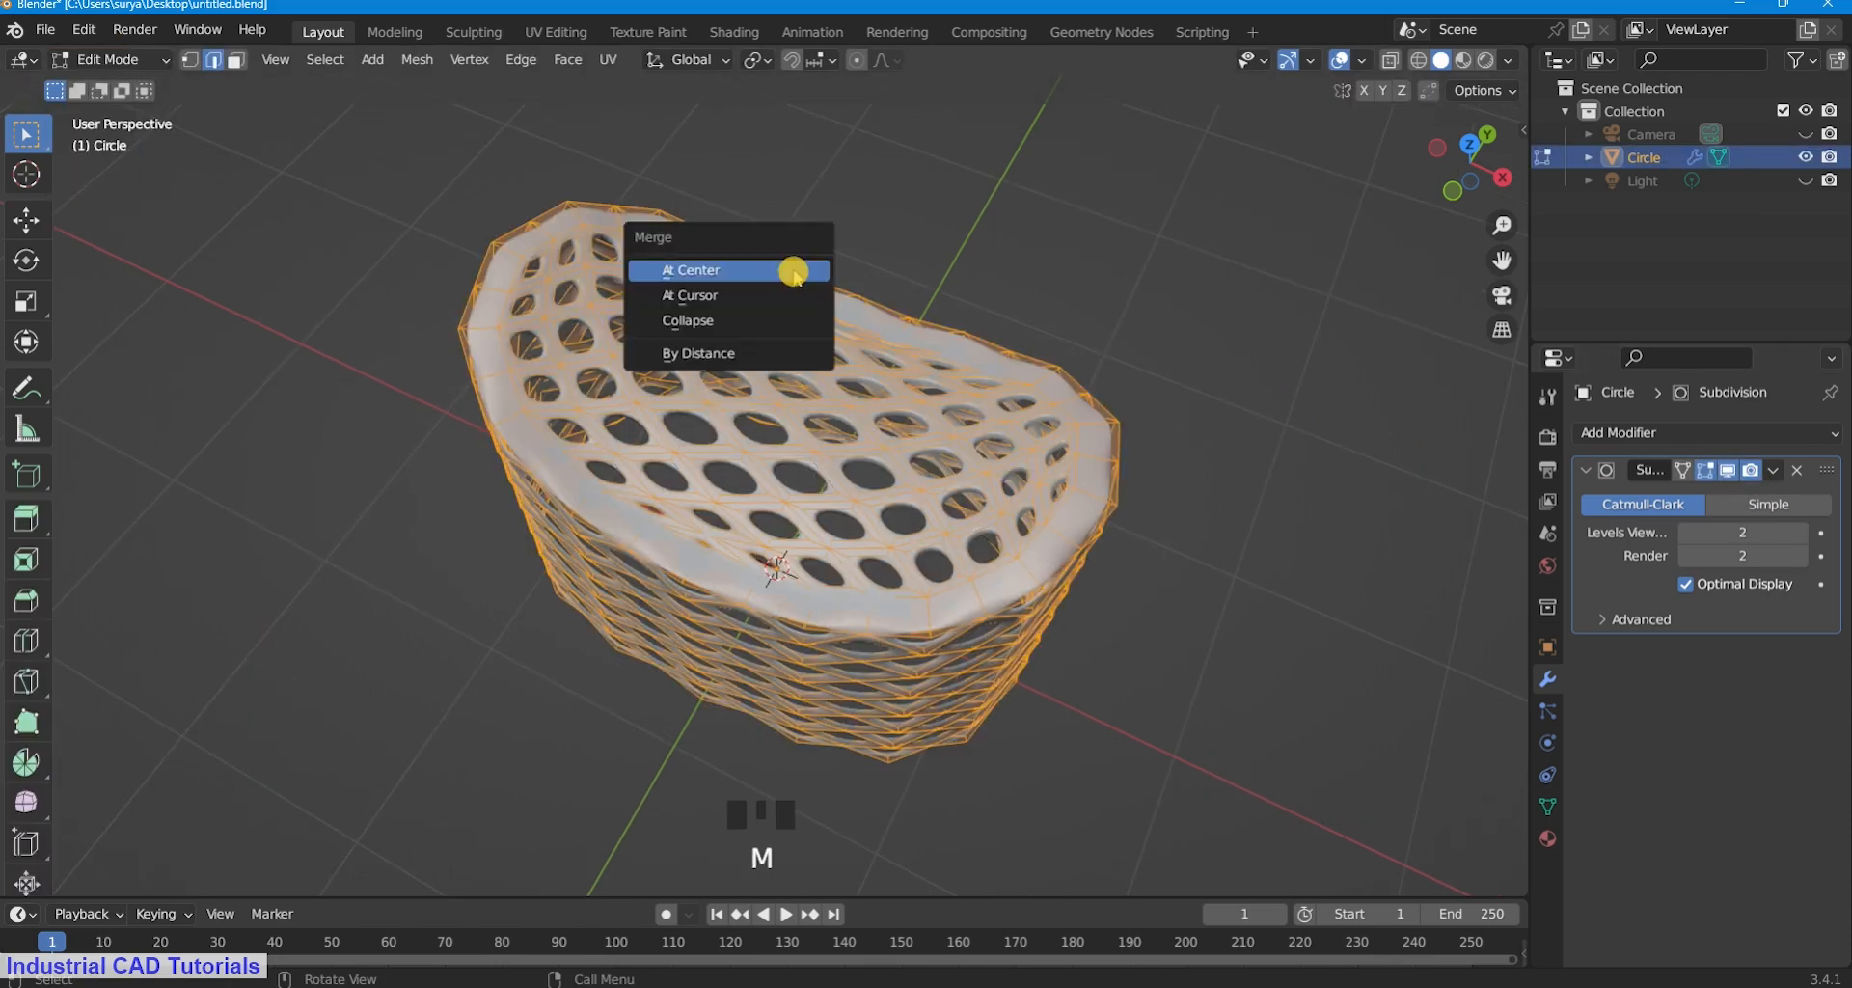
left_click(756, 349)
left_click(135, 60)
left_click(612, 144)
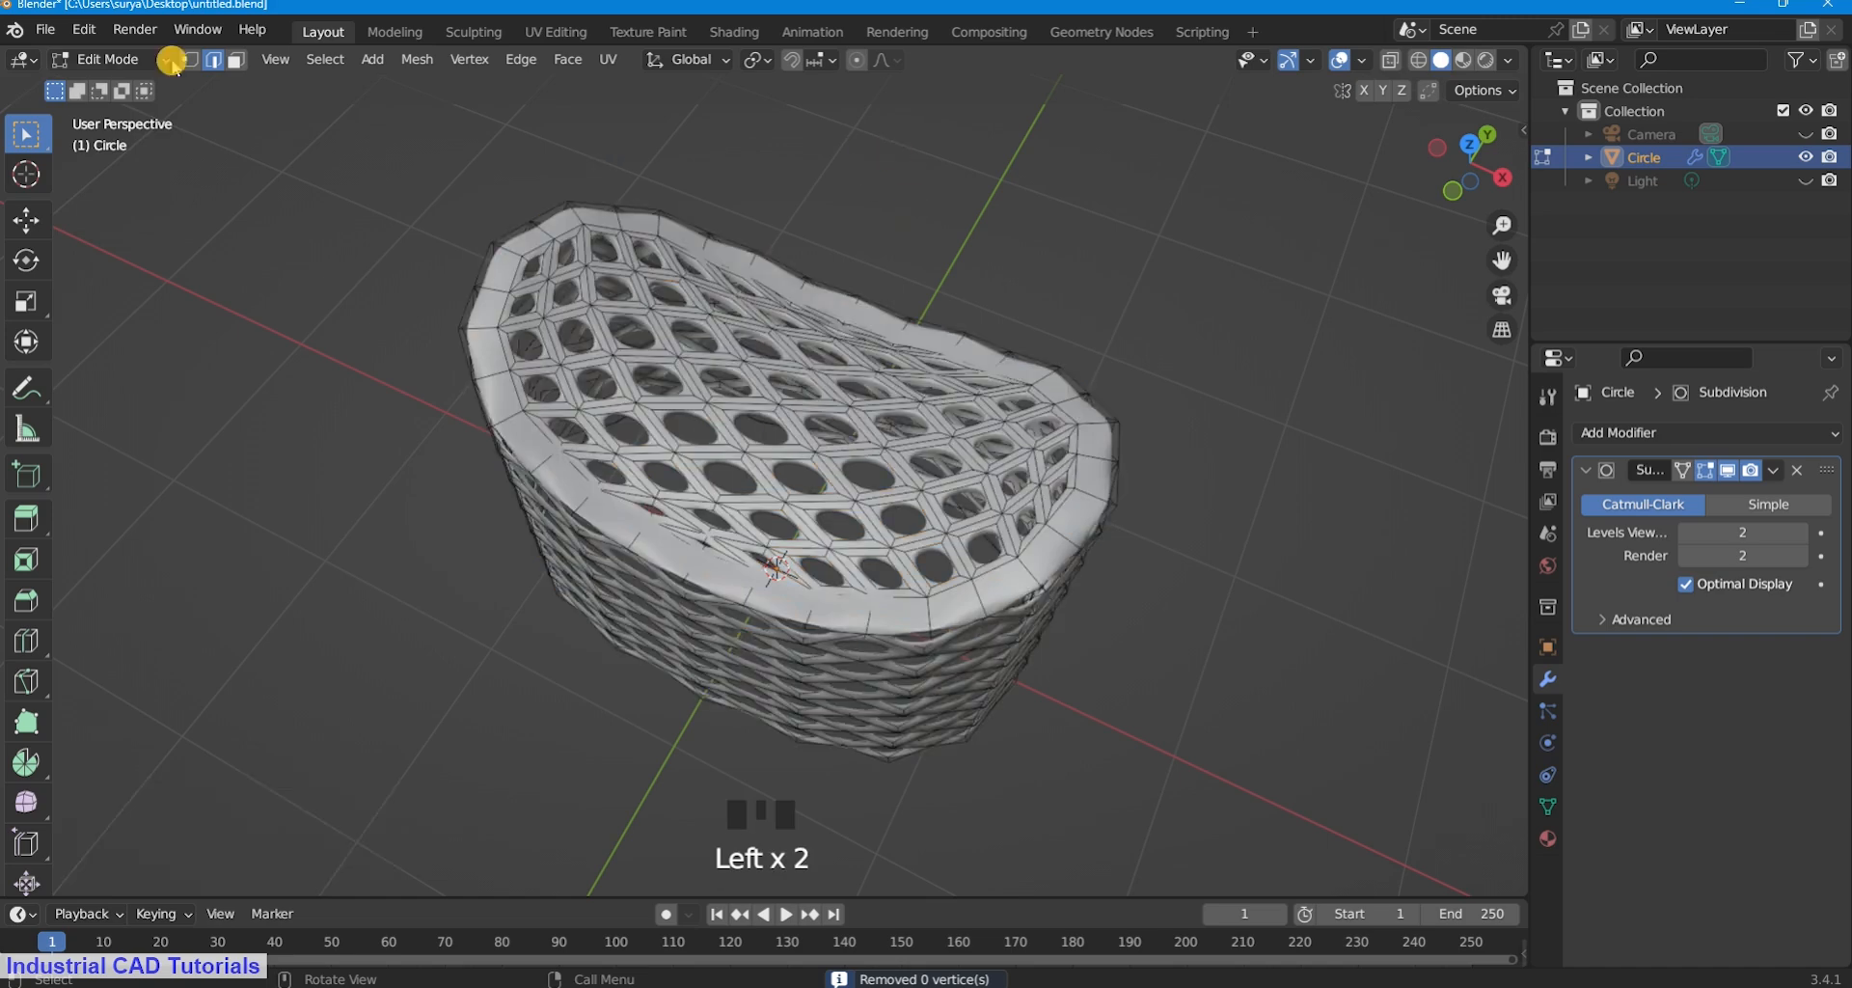
left_click(145, 60)
left_click(116, 85)
Add a centred loop cut around the solid top rim in Edit Mode and return to Object Mode.
middle_click_drag(1002, 315, 553, 310)
left_click(113, 59)
left_click(138, 112)
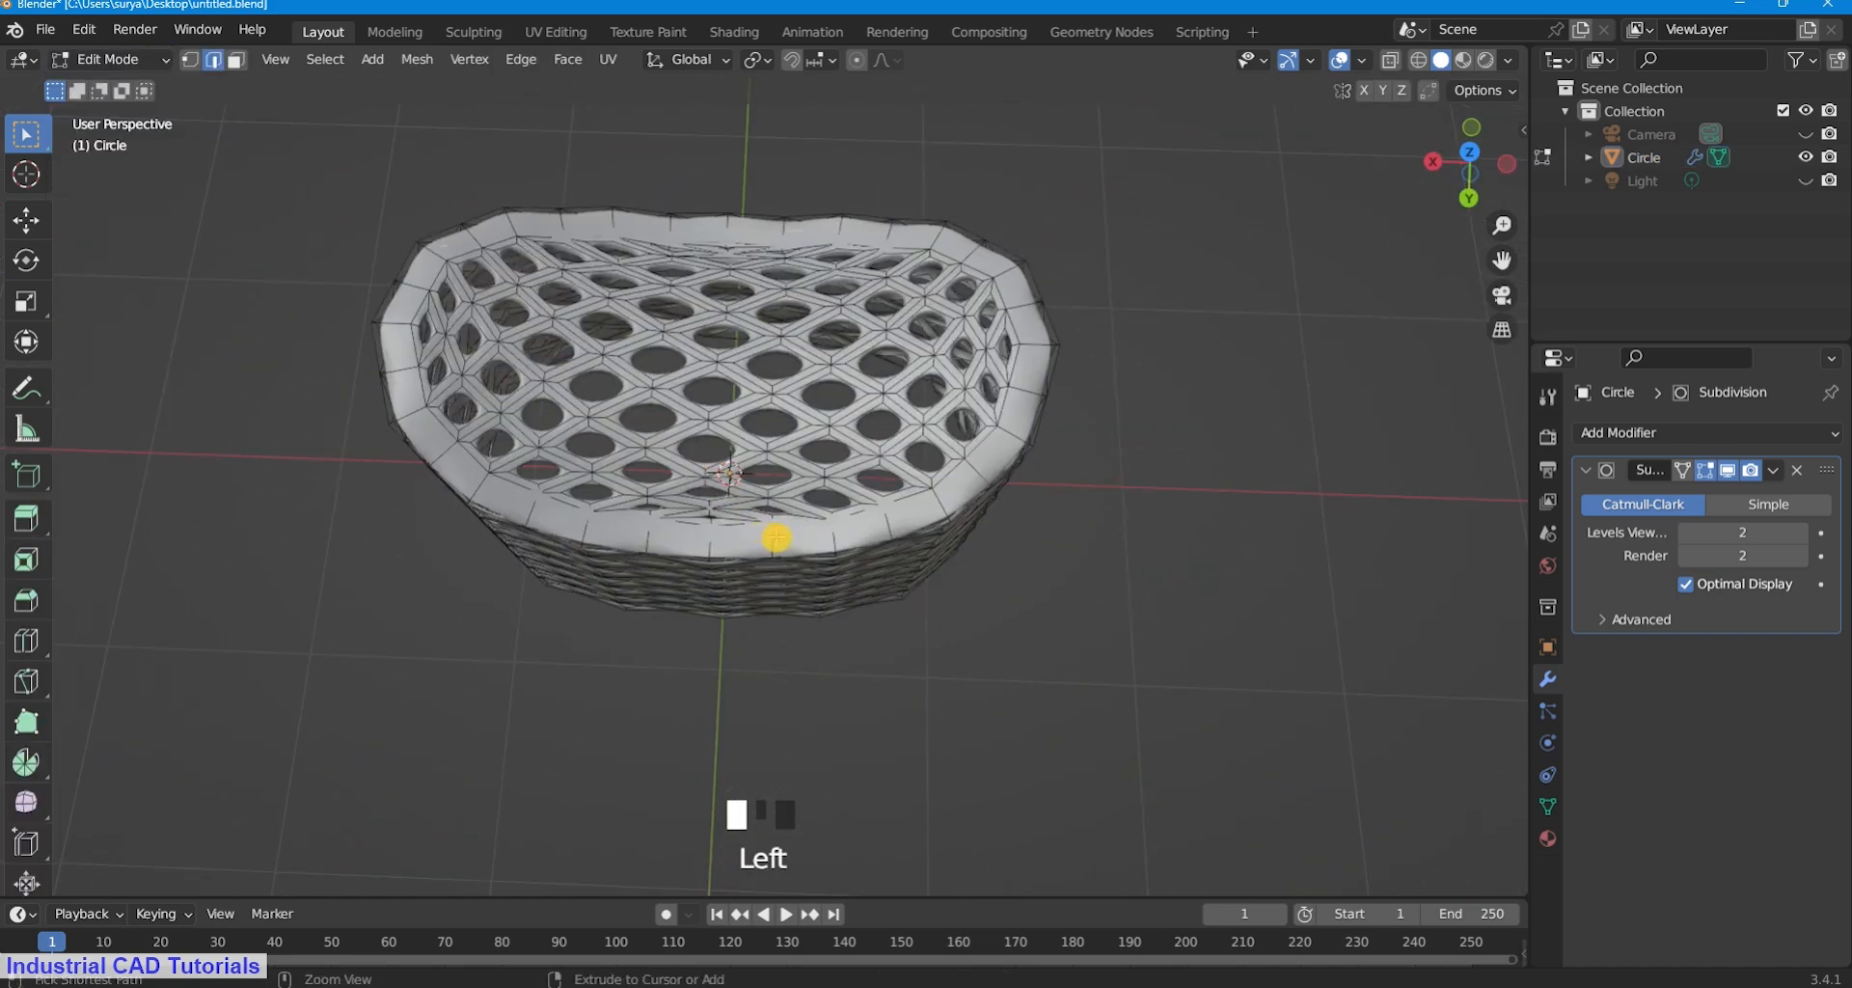
key("ctrl+r")
left_click(1209, 557)
right_click(1224, 552)
scroll(1225, 550, "down", 2)
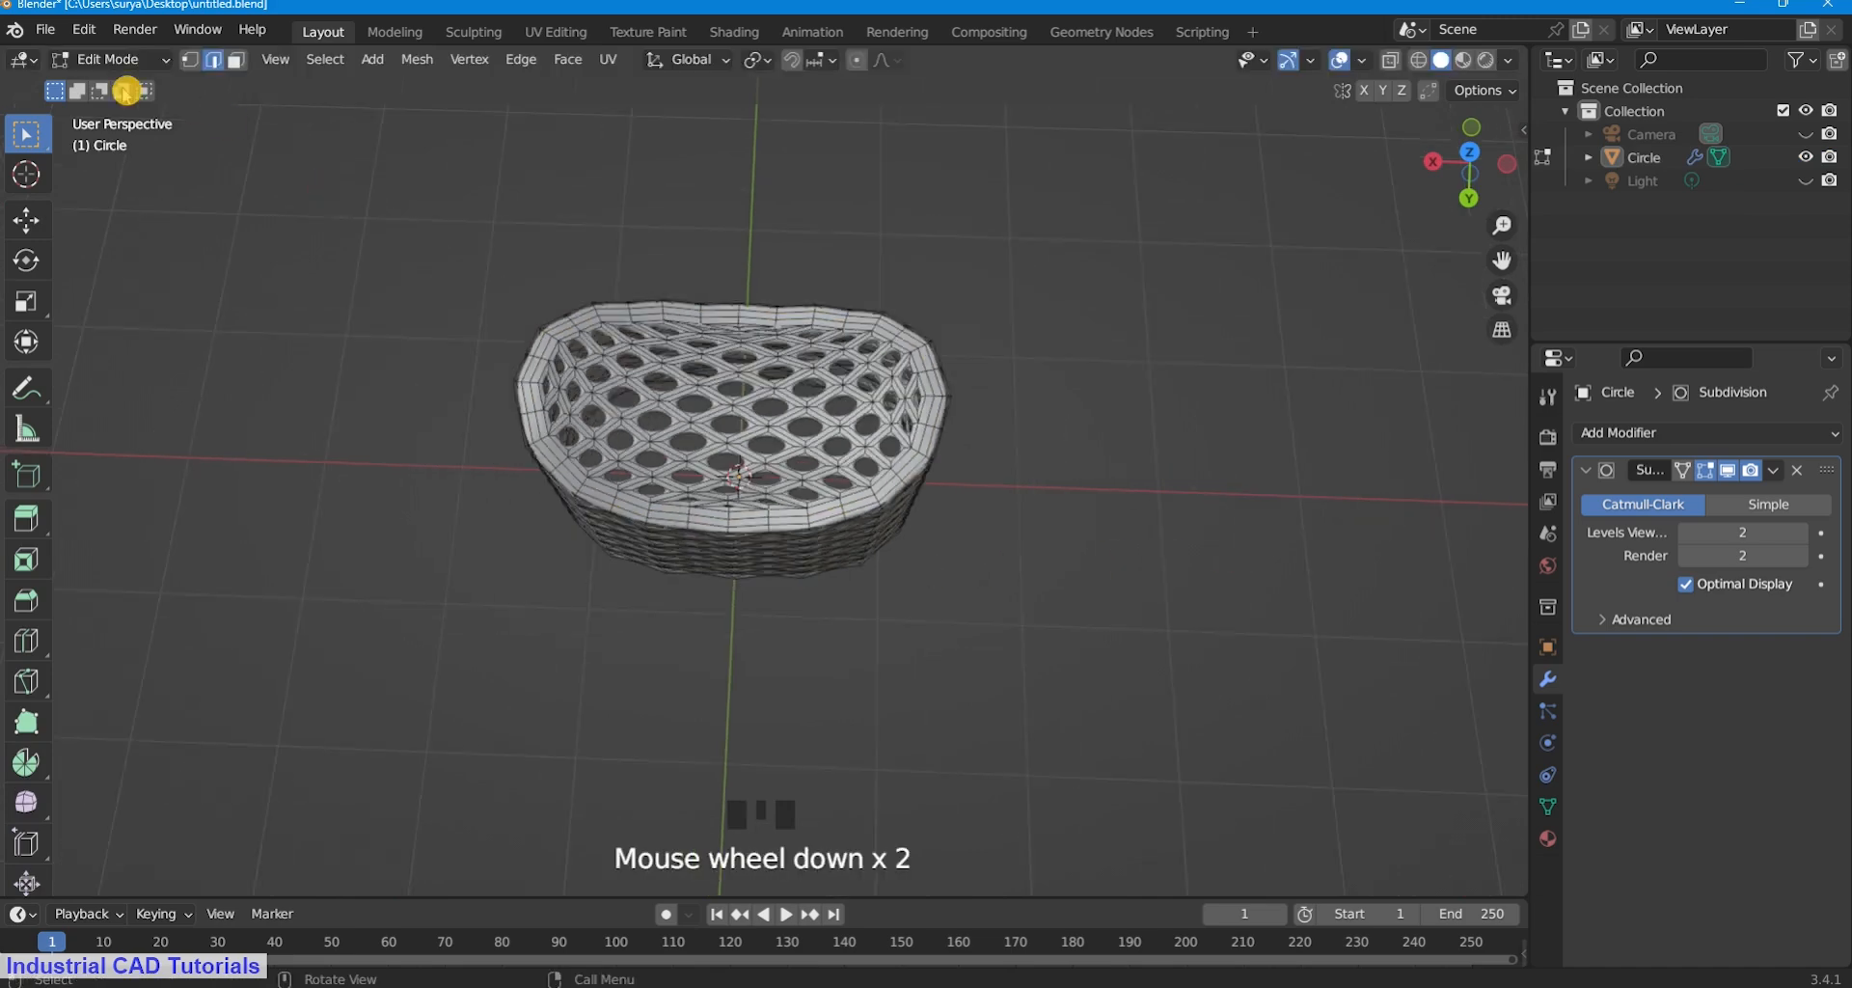
left_click(113, 59)
left_click(121, 87)
middle_click_drag(962, 493, 980, 248)
scroll(988, 393, "up", 2)
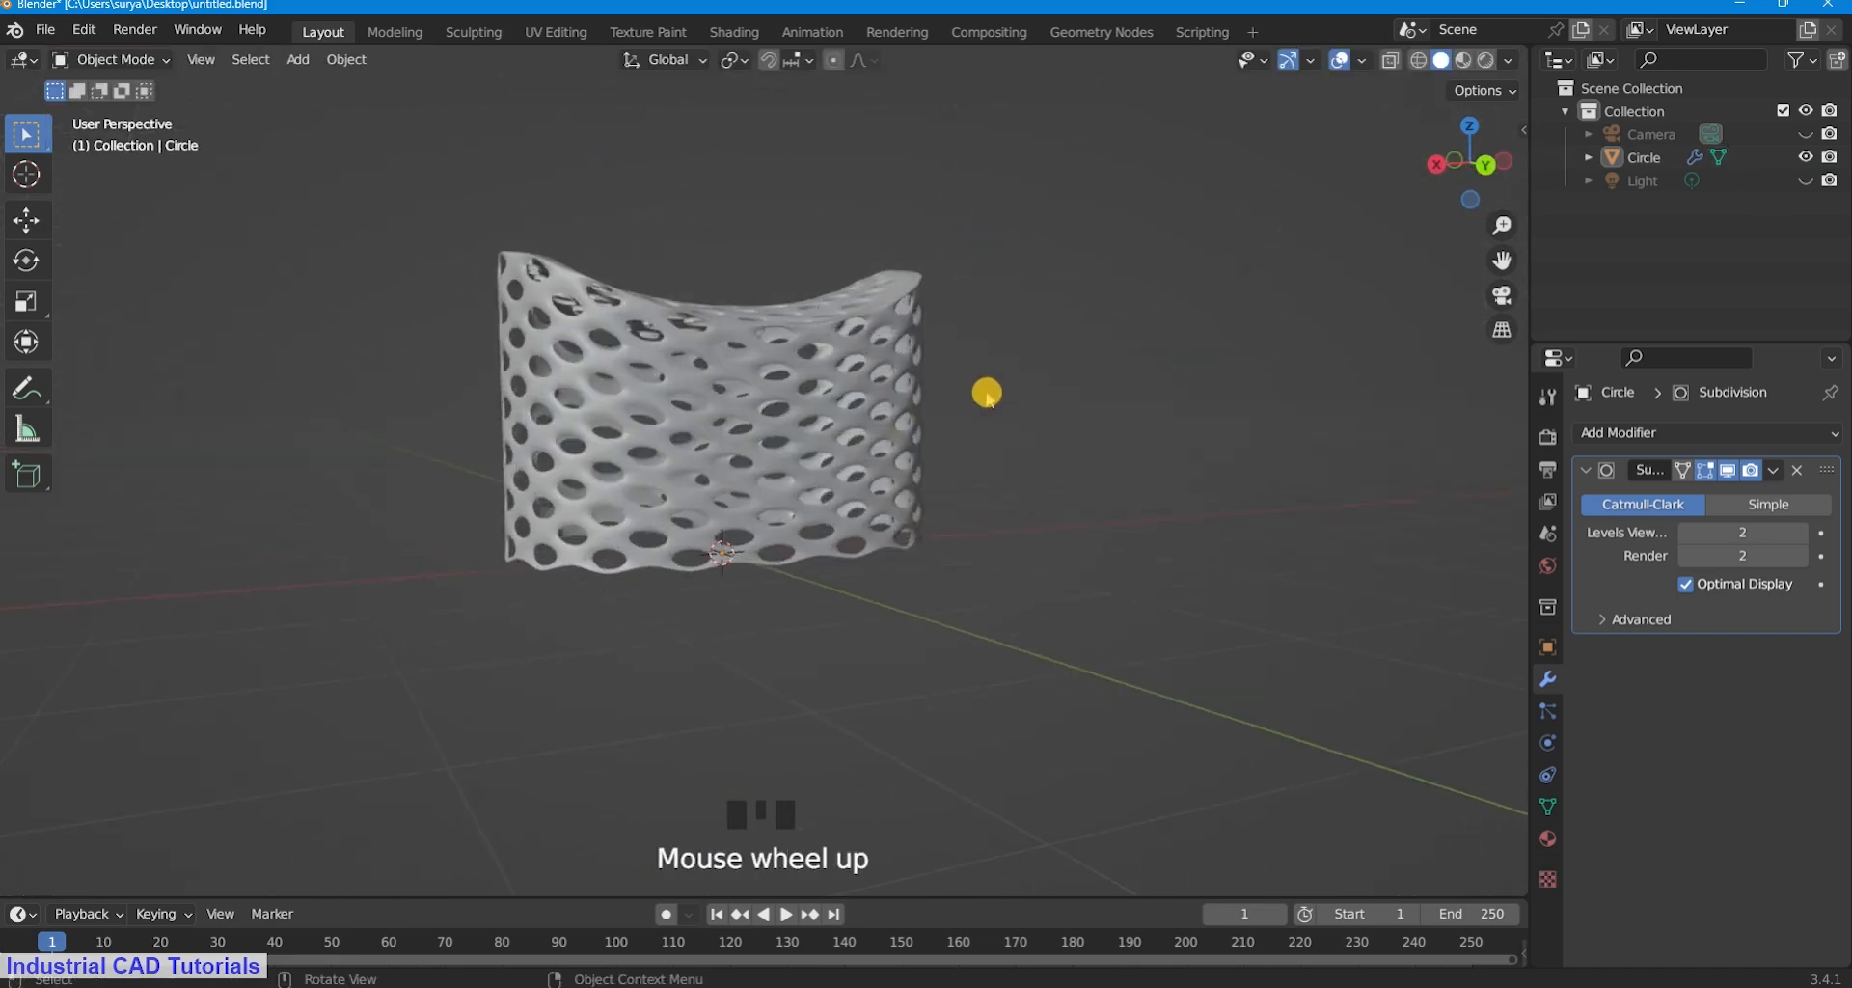
middle_click_drag(988, 393, 964, 376)
Select the zigzag edge loop along the basket's bottom and flatten it by scaling to 0 along Z.
left_click(96, 59)
left_click(119, 112)
middle_click_drag(980, 533, 980, 595)
scroll(980, 595, "up", 2)
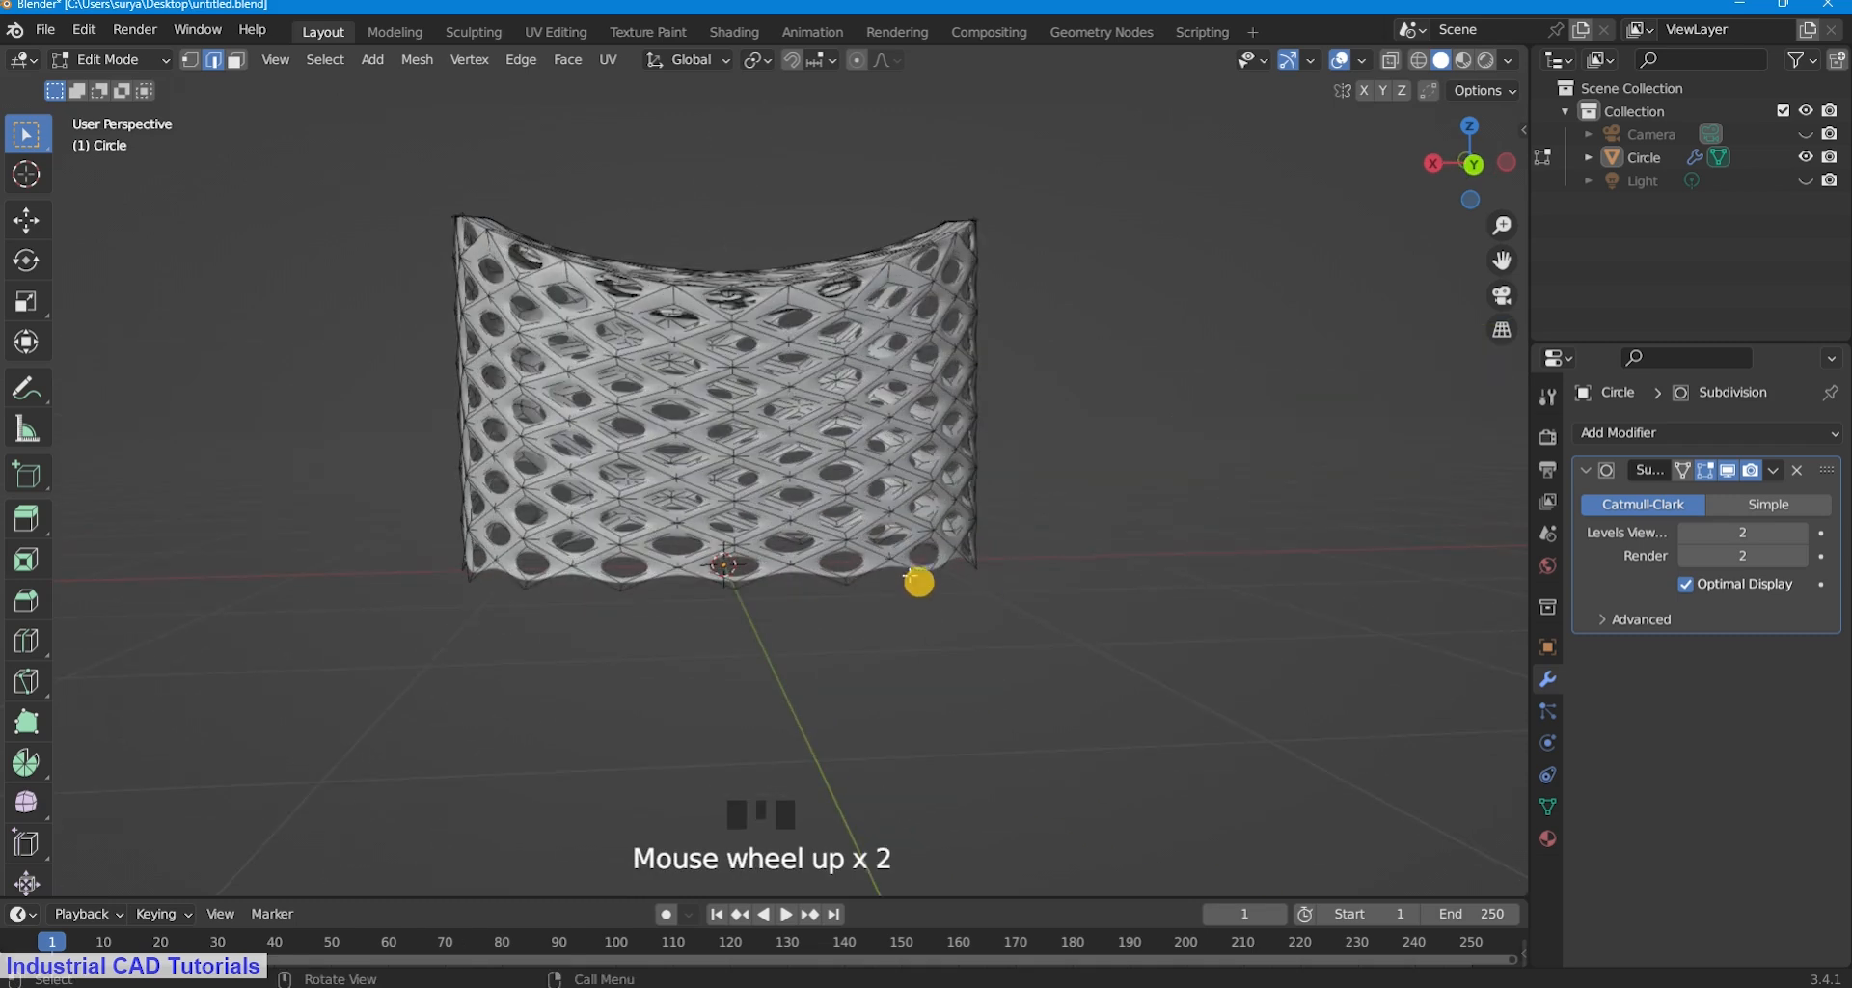
left_click(918, 577, "alt+shift")
key("s")
key("z")
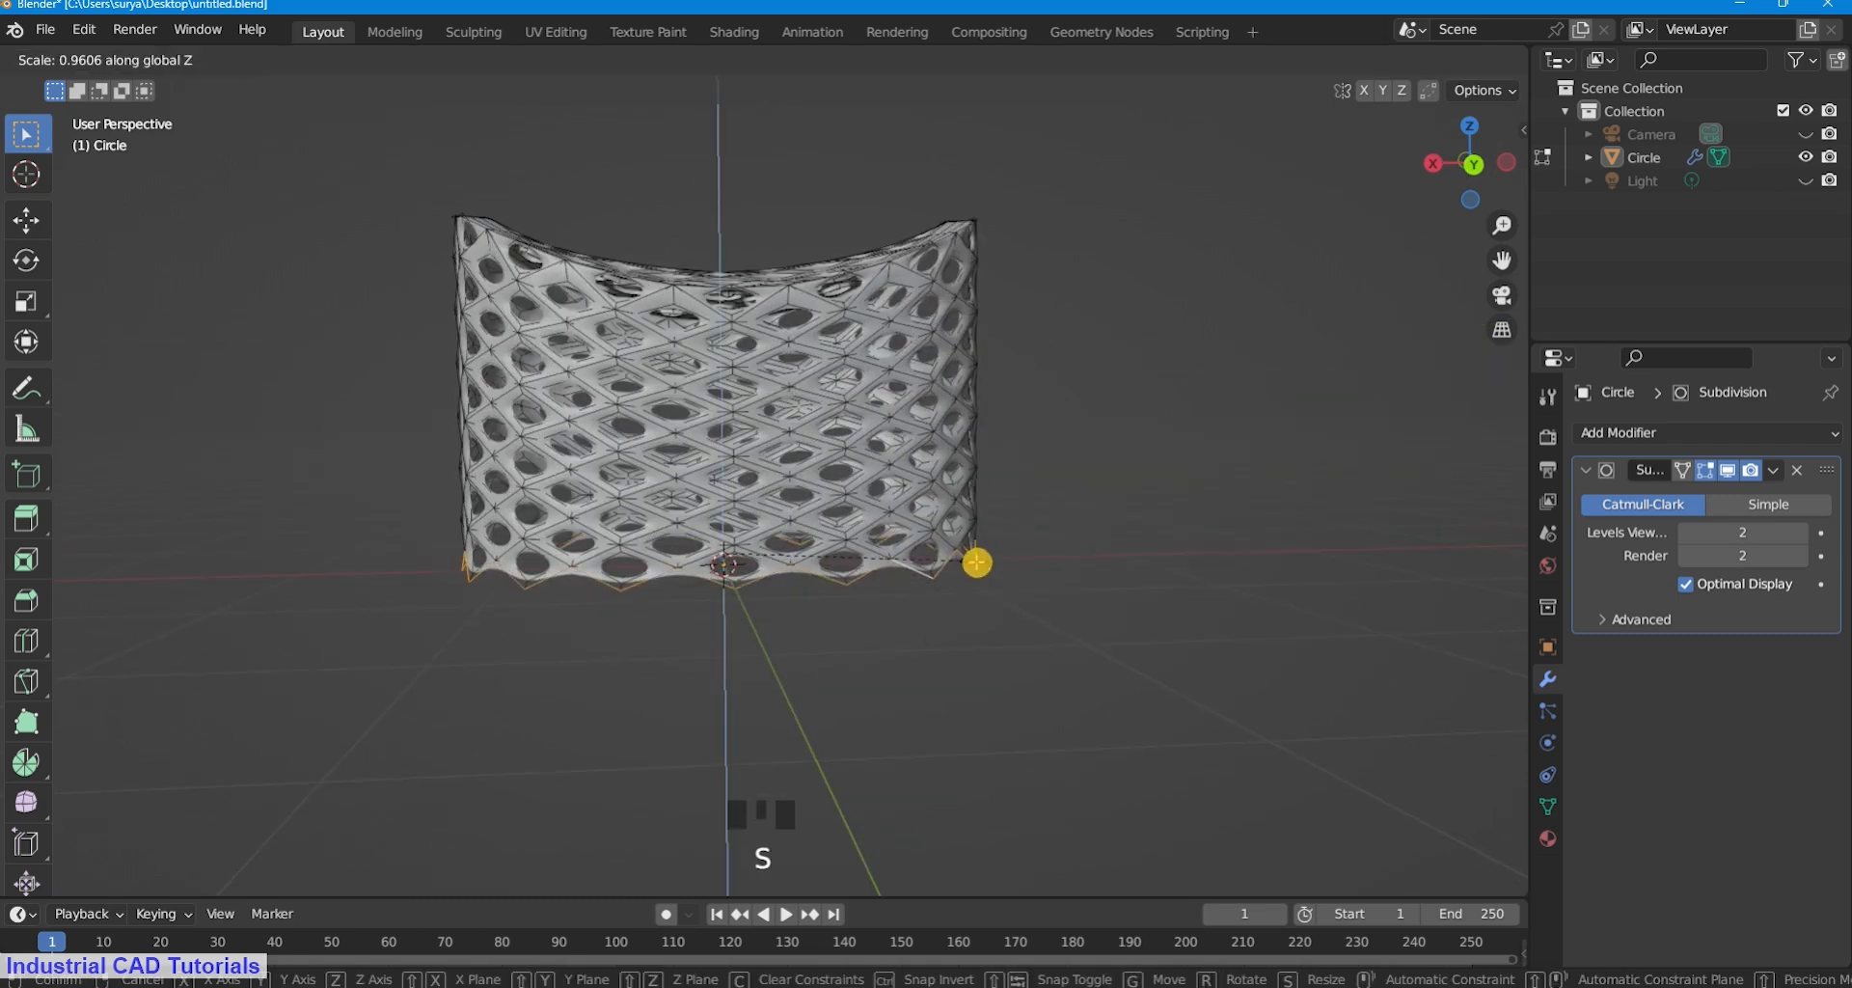
key("0")
key("Return")
Fill the flattened bottom loop with a face and inset it twice by about 0.17 m each.
scroll(1037, 550, "up", 2)
middle_click_drag(1038, 550, 1060, 320)
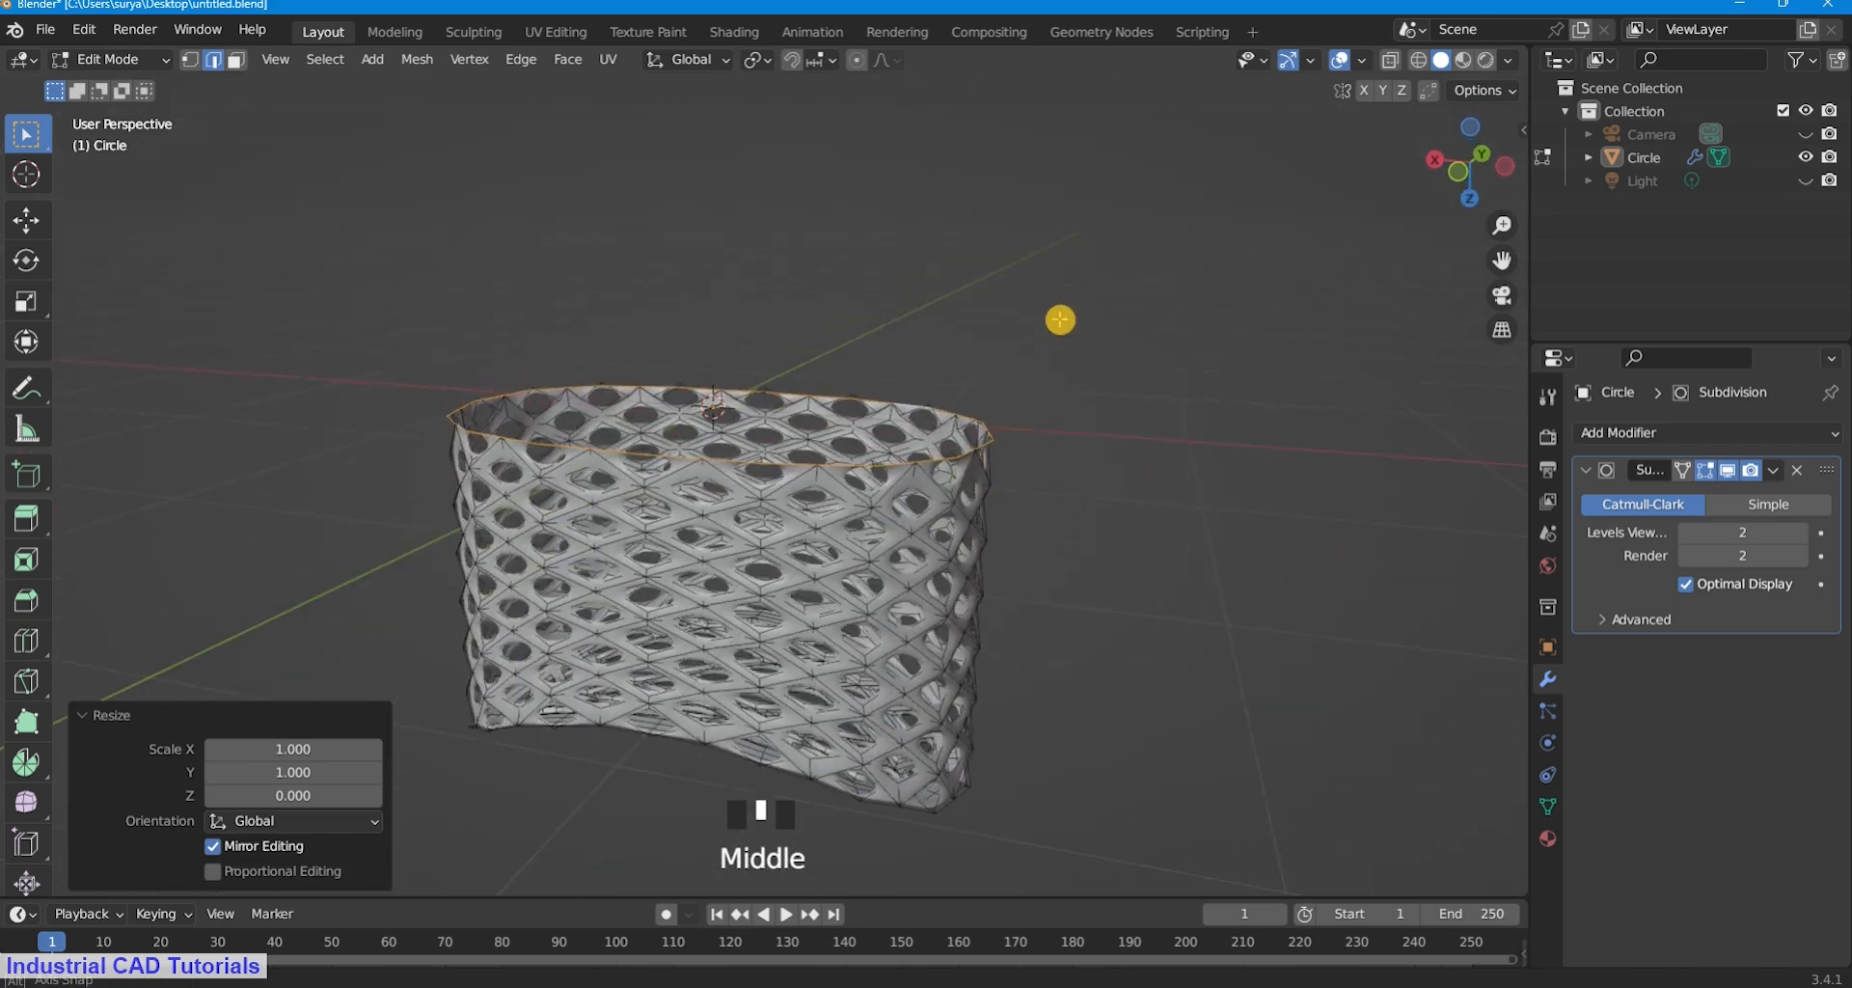
scroll(1061, 447, "up", 1)
scroll(1062, 457, "up", 1)
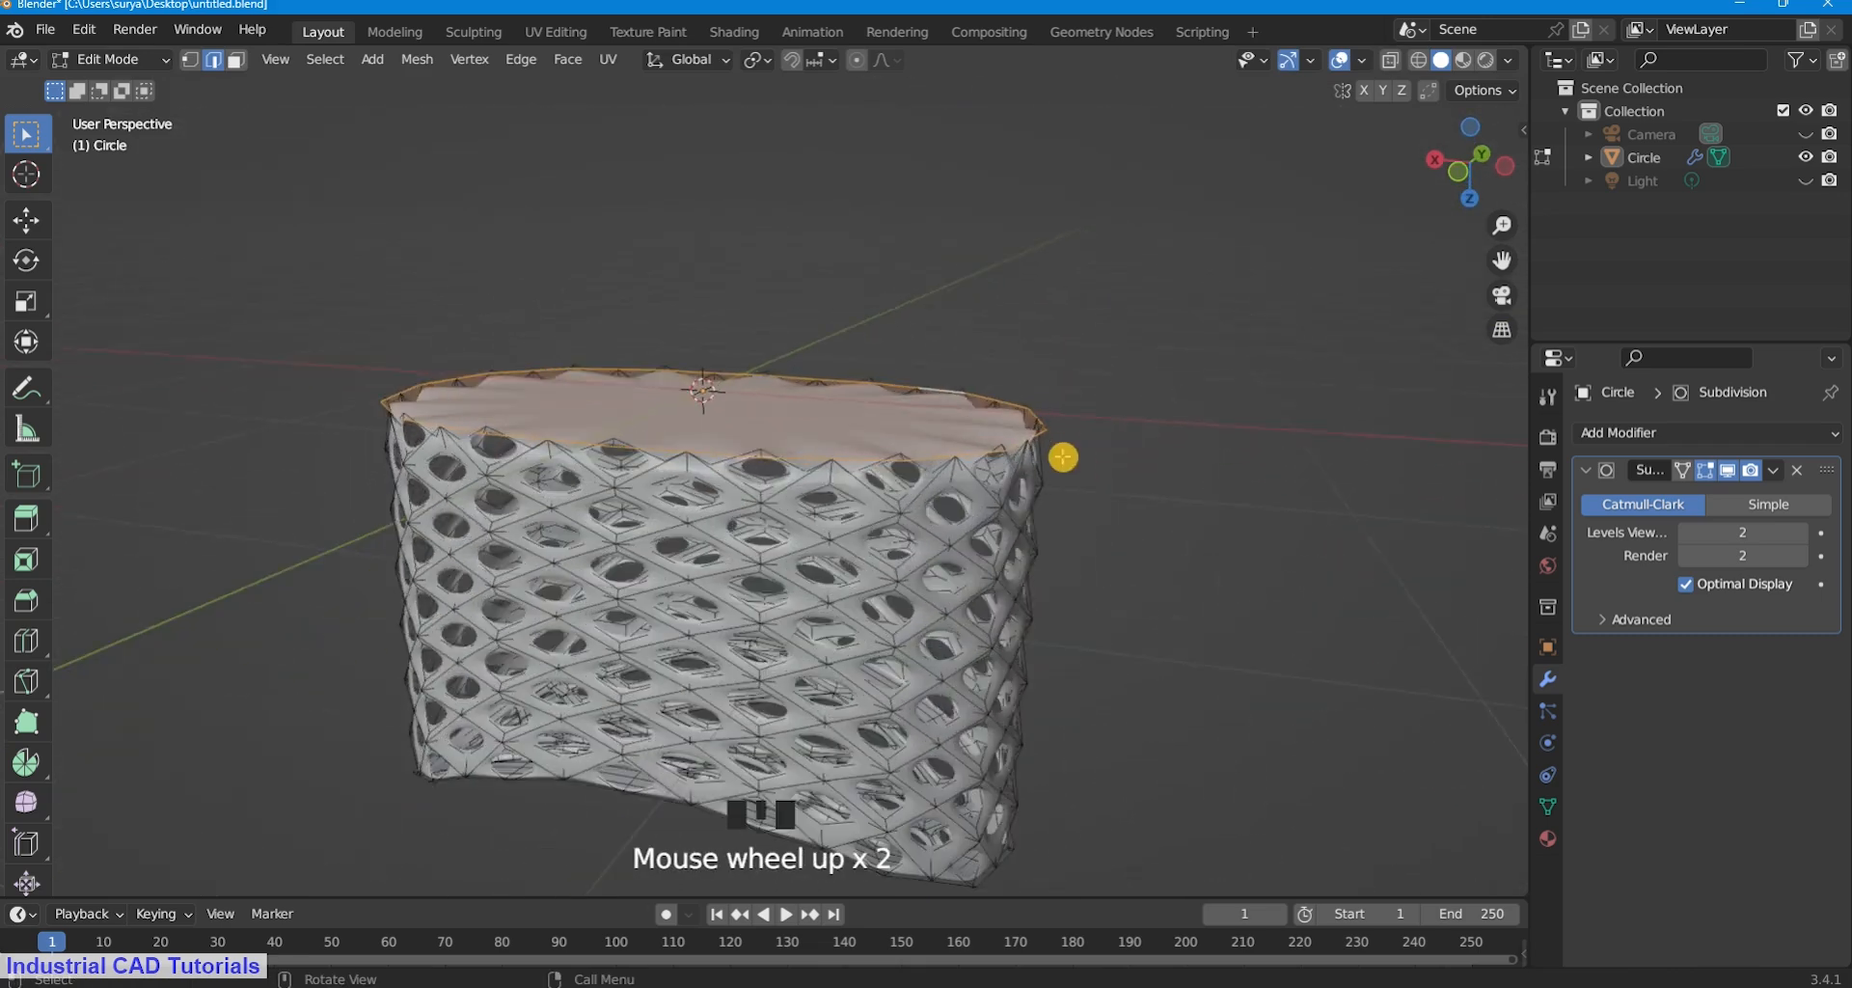
middle_click_drag(1066, 459, 1064, 510)
key("i")
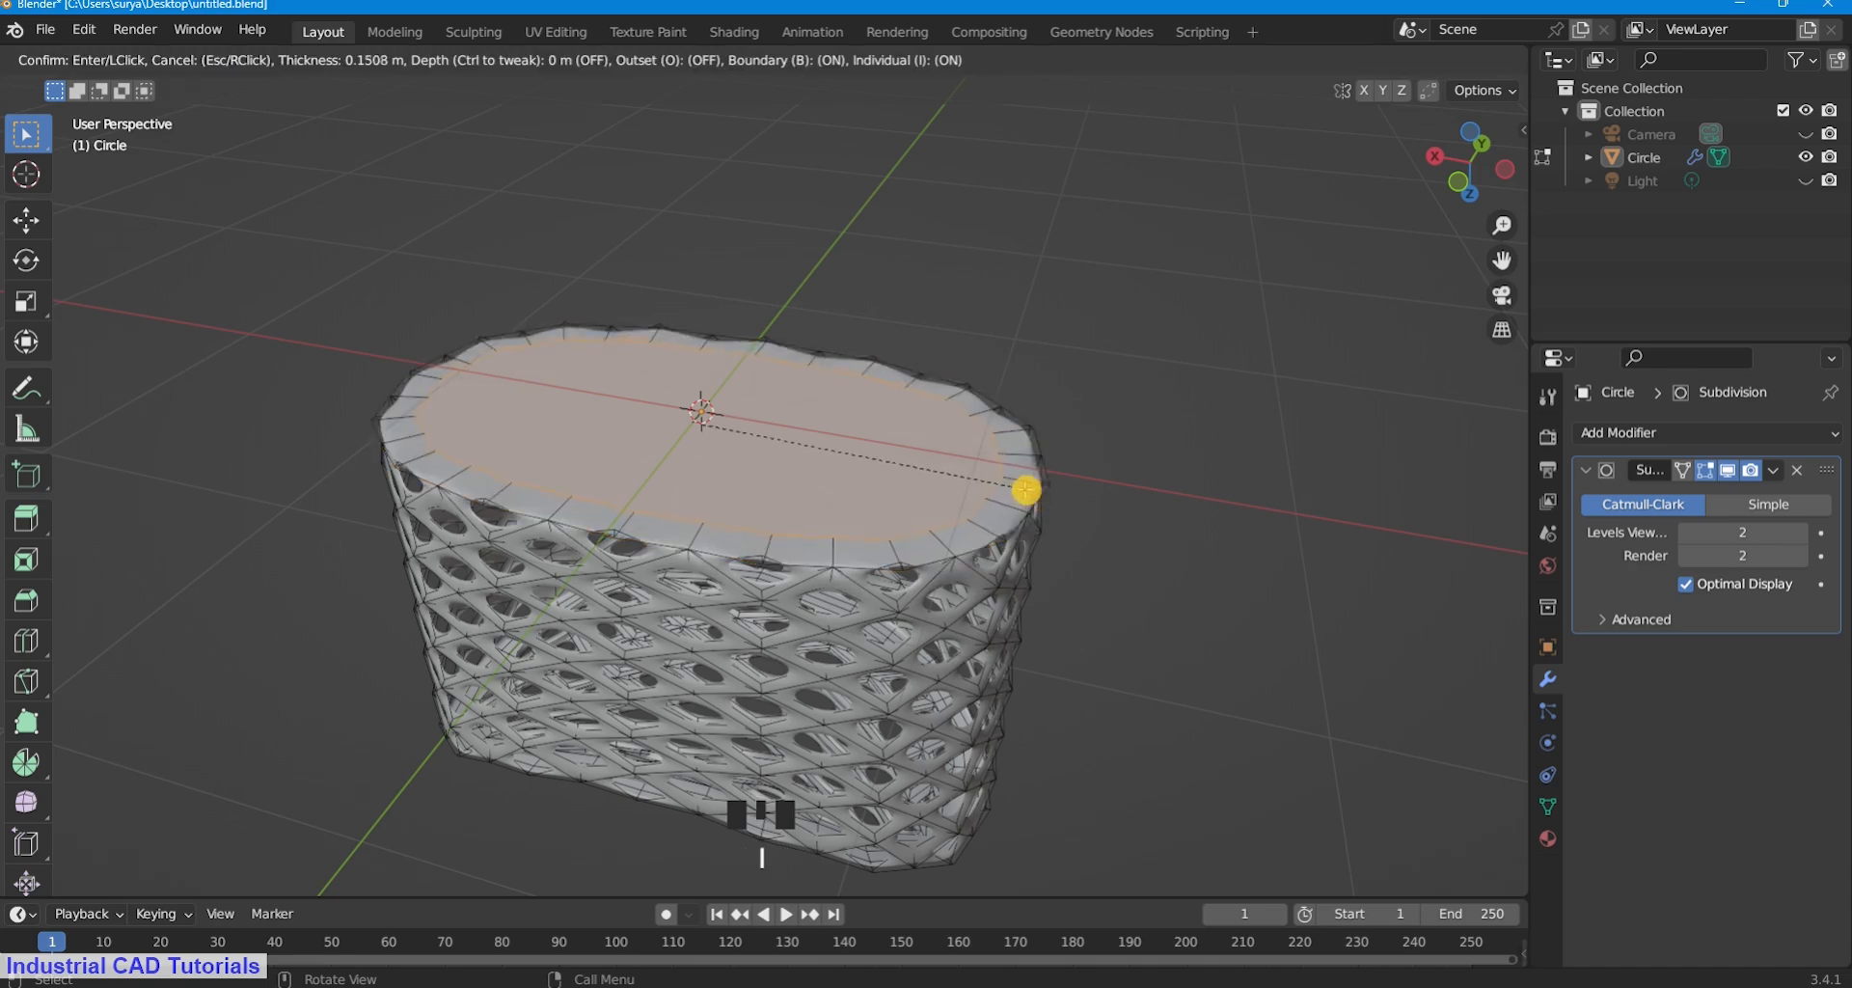
left_click(1019, 487)
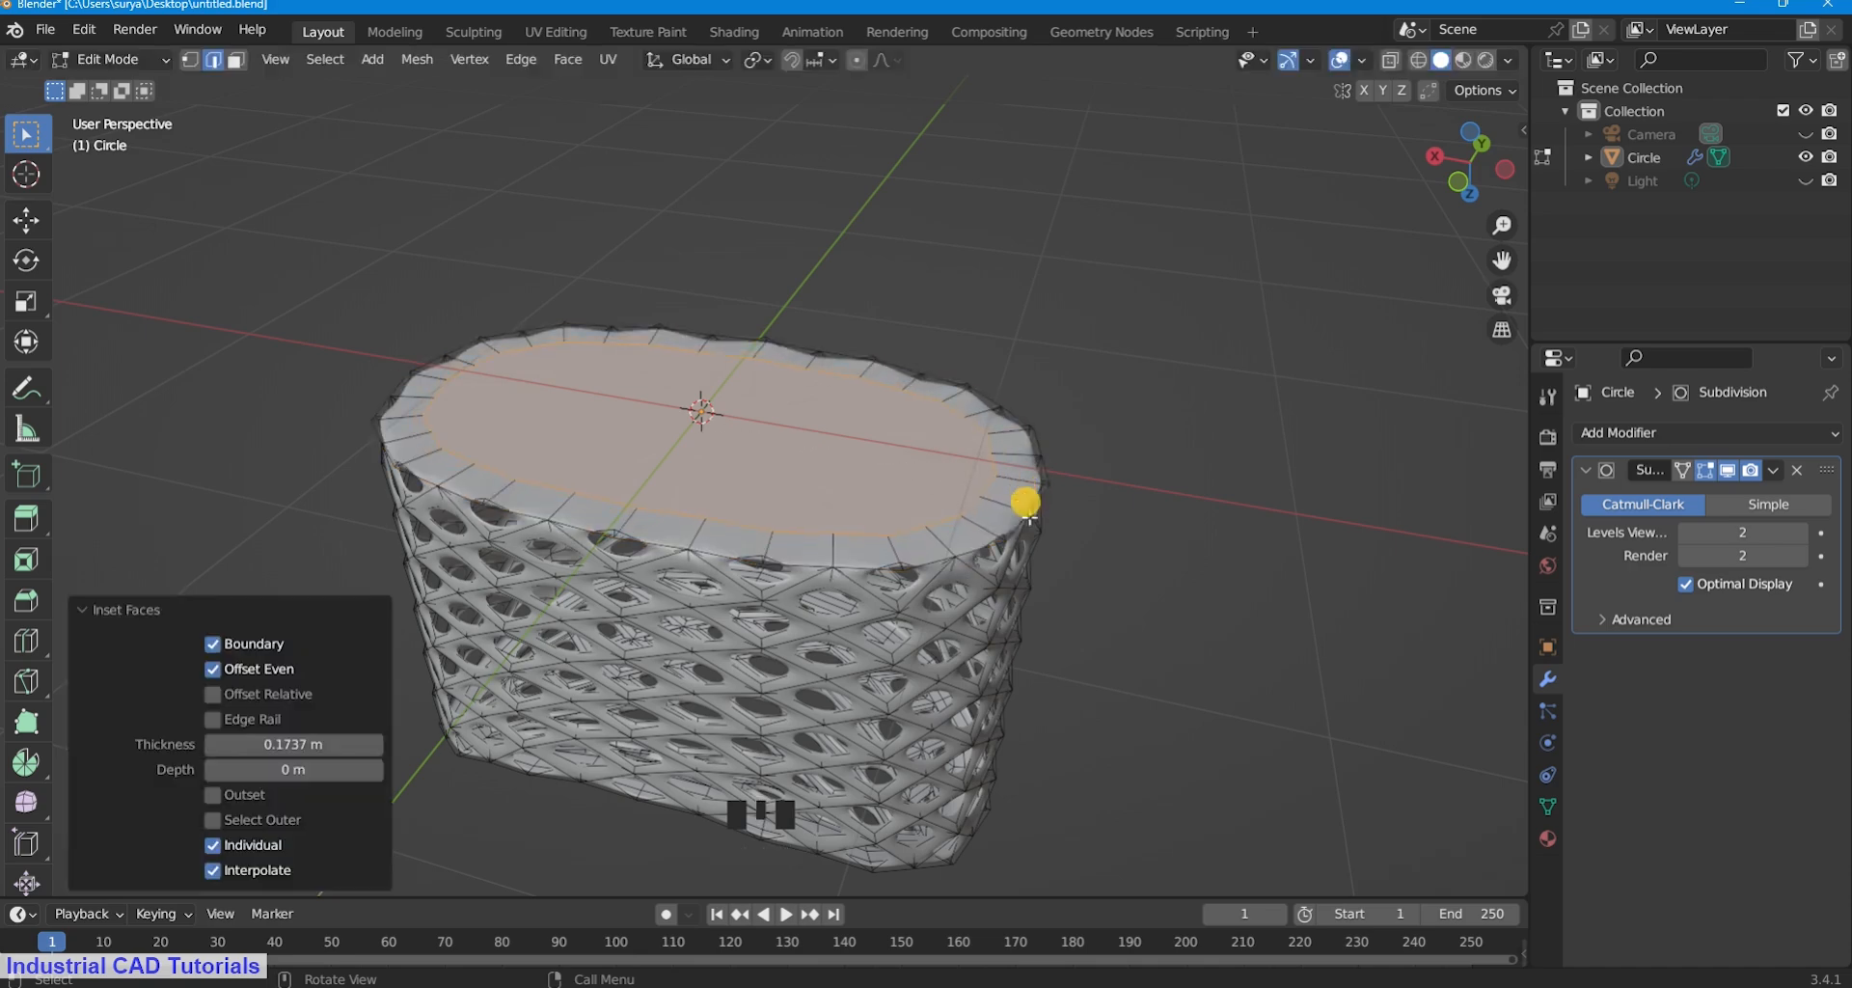
middle_click_drag(1020, 500, 1008, 525)
key("i")
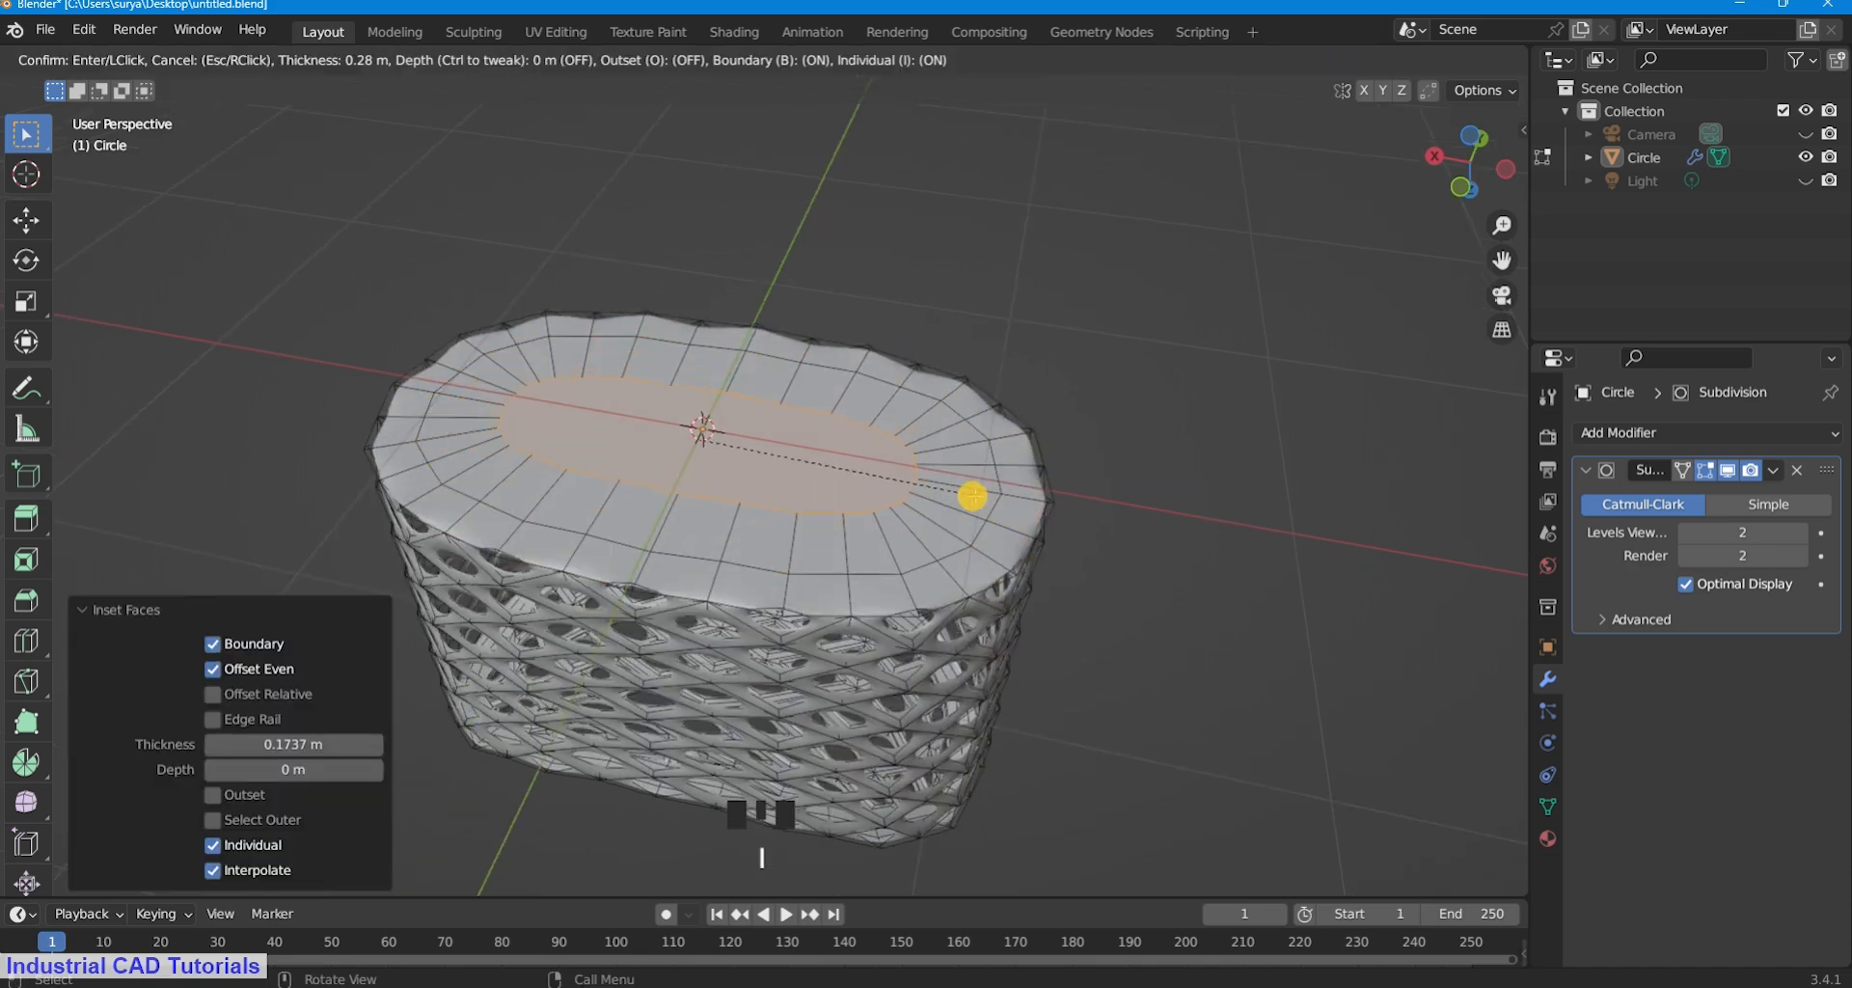
left_click(998, 507)
Try a third bottom inset of about 0.12 m and a 3.08 m extrusion along normals, and undo both.
key("i")
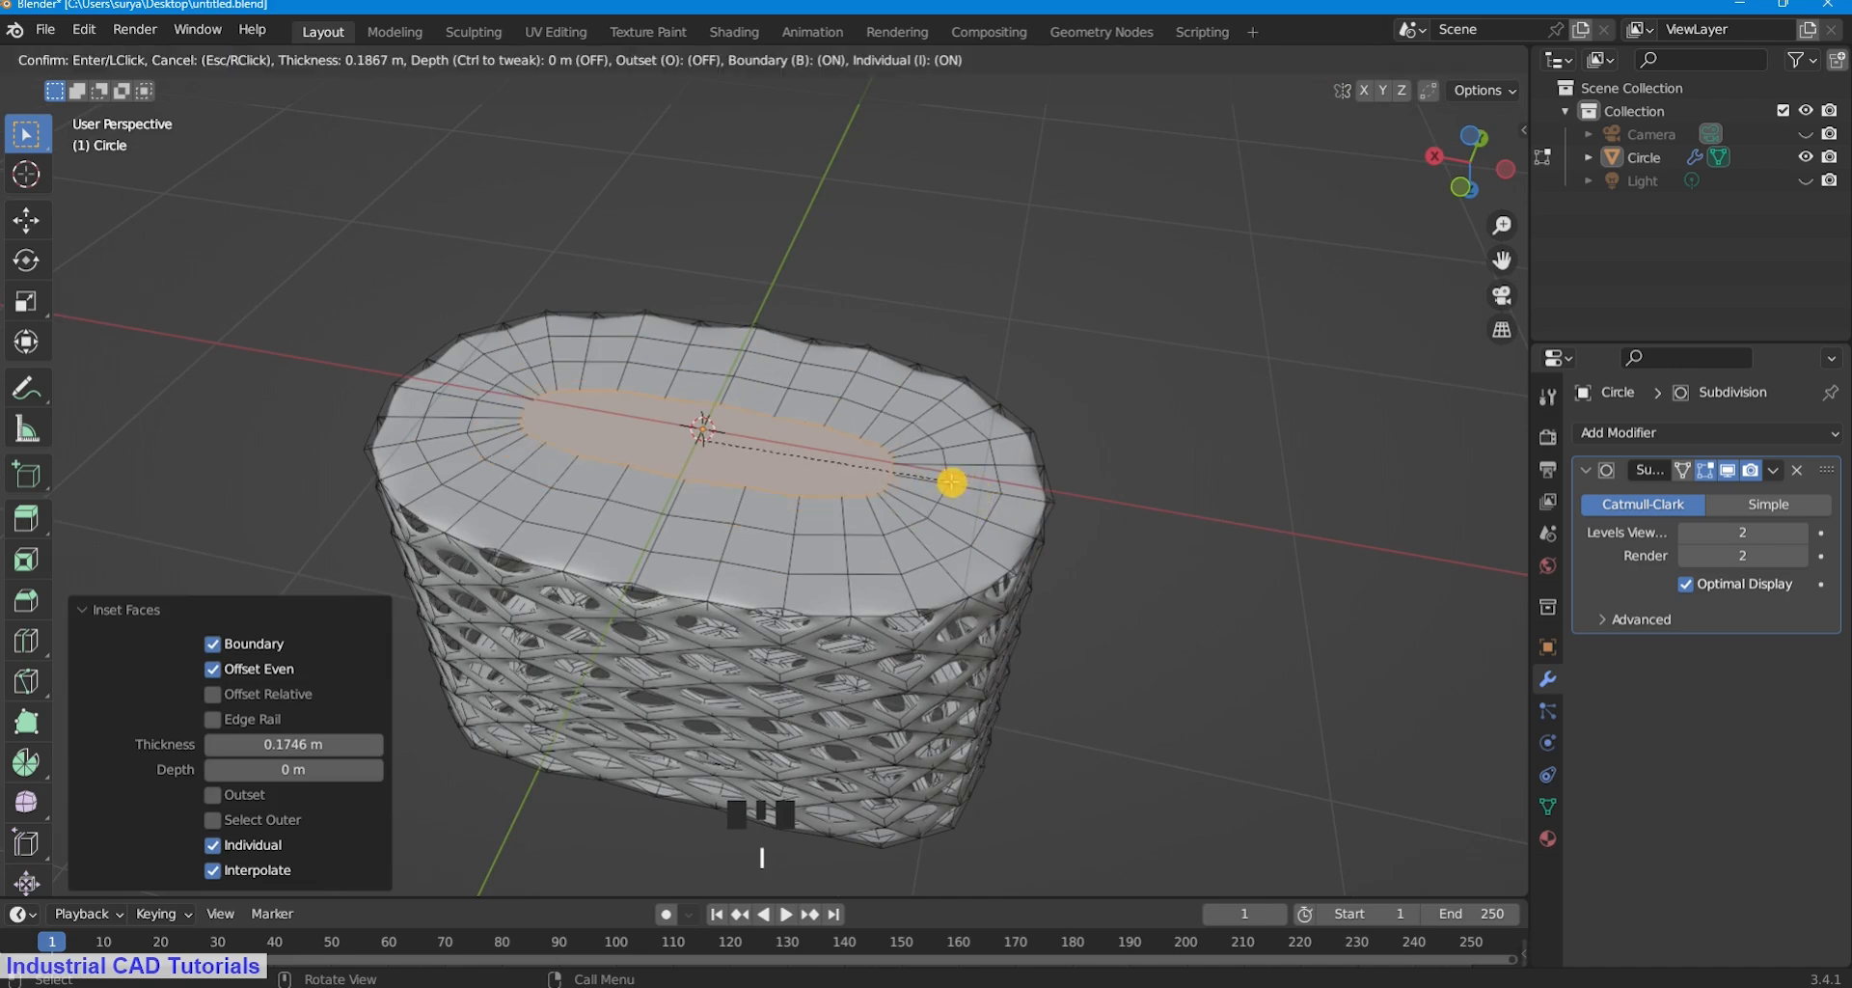
left_click(969, 493)
scroll(970, 493, "down", 6)
middle_click_drag(941, 540, 926, 482)
middle_click_drag(1042, 502, 974, 579)
scroll(802, 491, "up", 4)
key("alt+e")
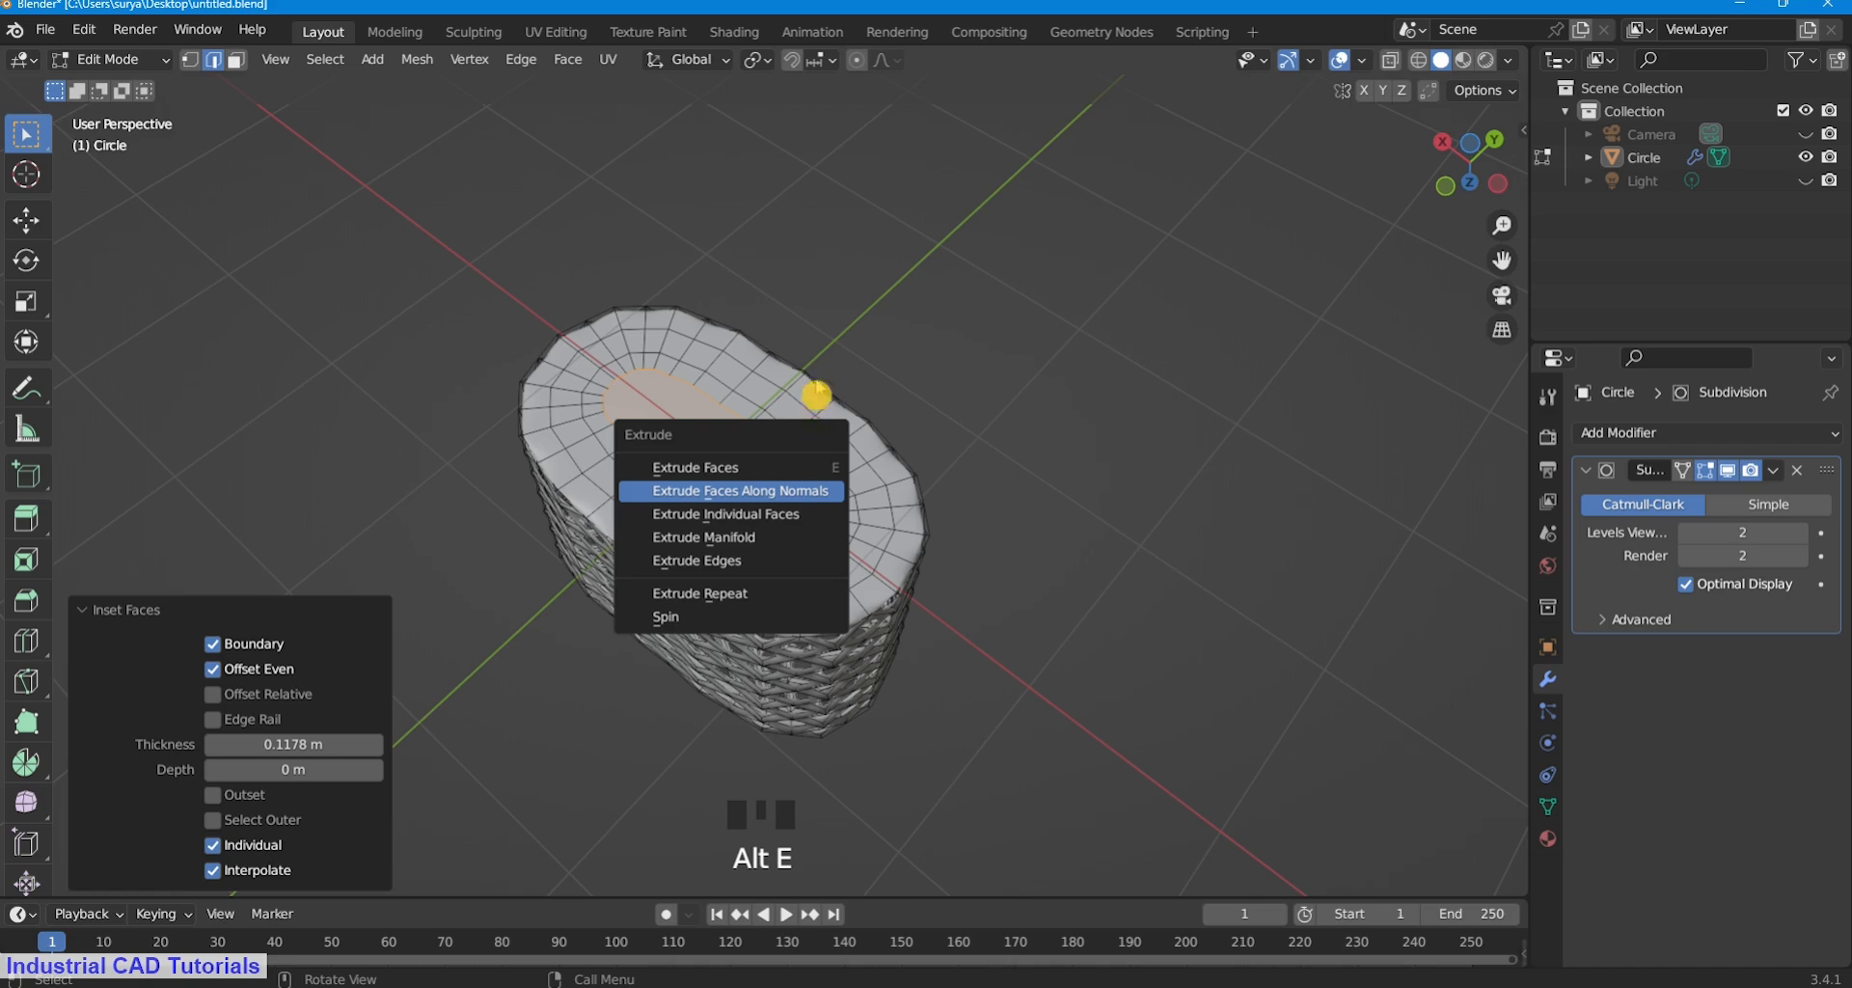
key("Return")
left_click(897, 764)
middle_click_drag(897, 764, 1098, 458)
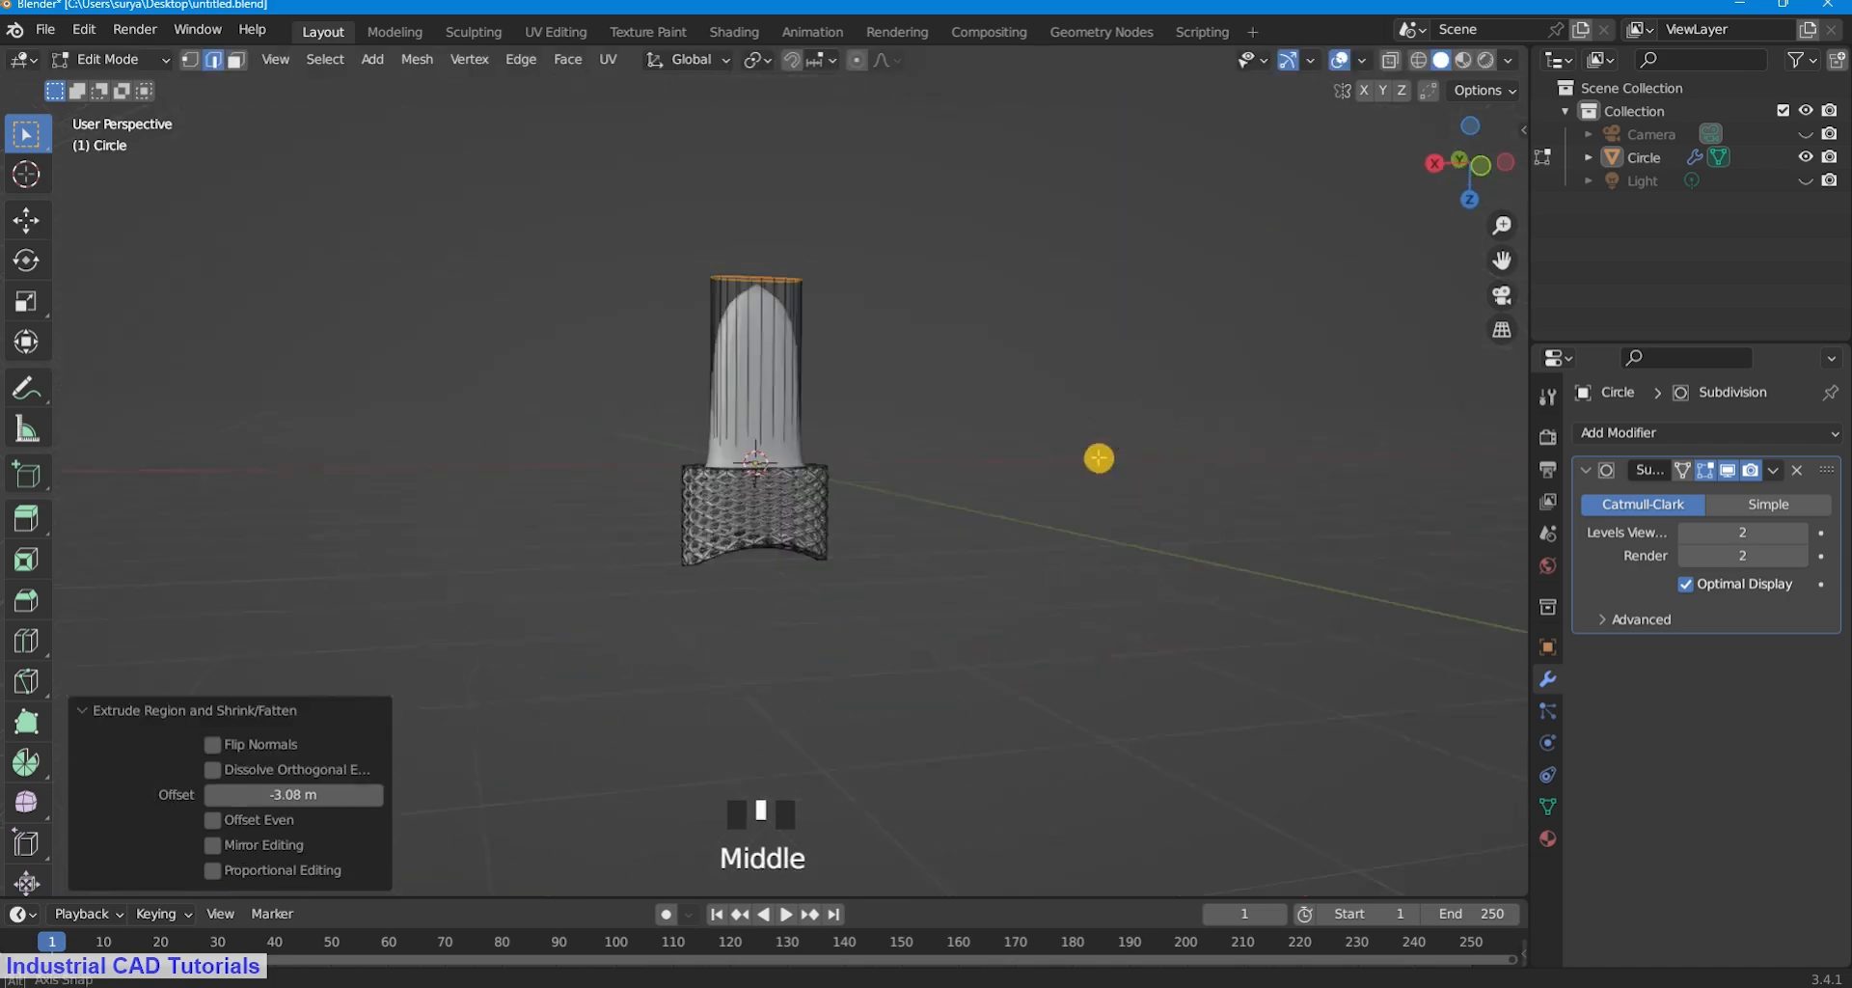
scroll(1099, 458, "up", 2)
left_click(1501, 295)
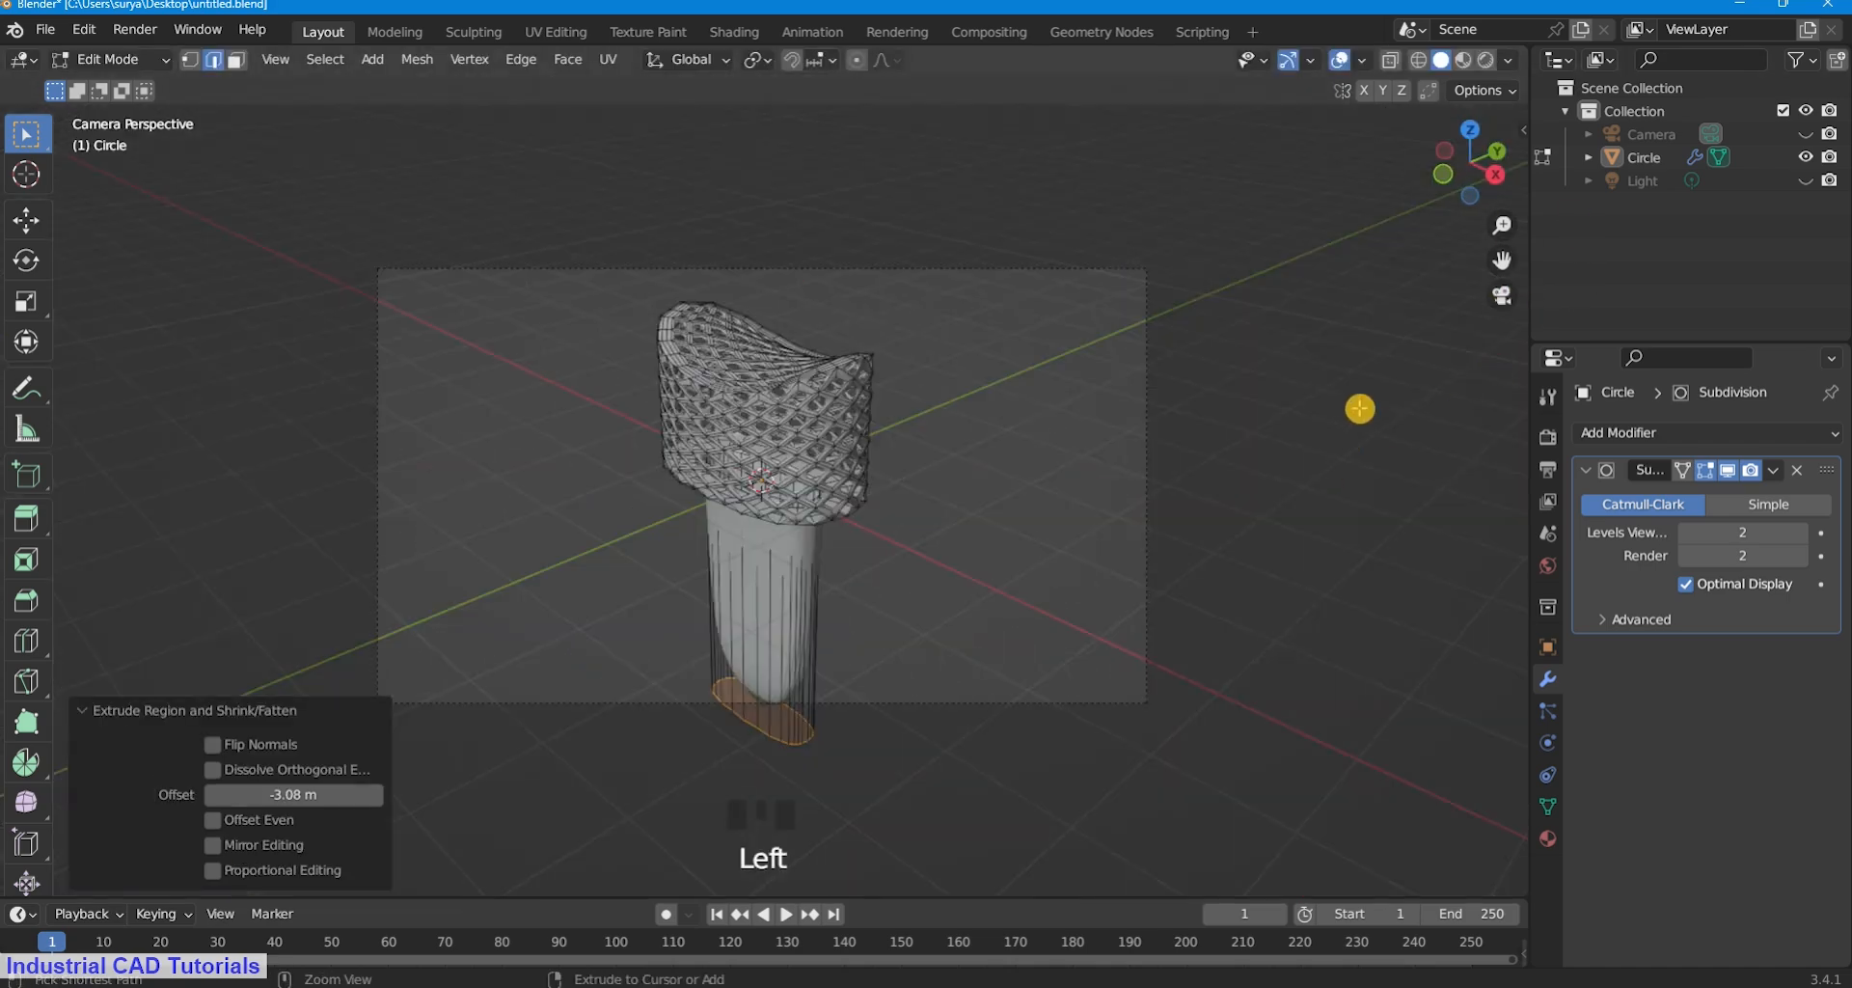
key("ctrl+z")
Inset the bottom face by about 0.15 m and scale the inner face to about 0.73 along X.
middle_click_drag(1108, 442, 963, 256)
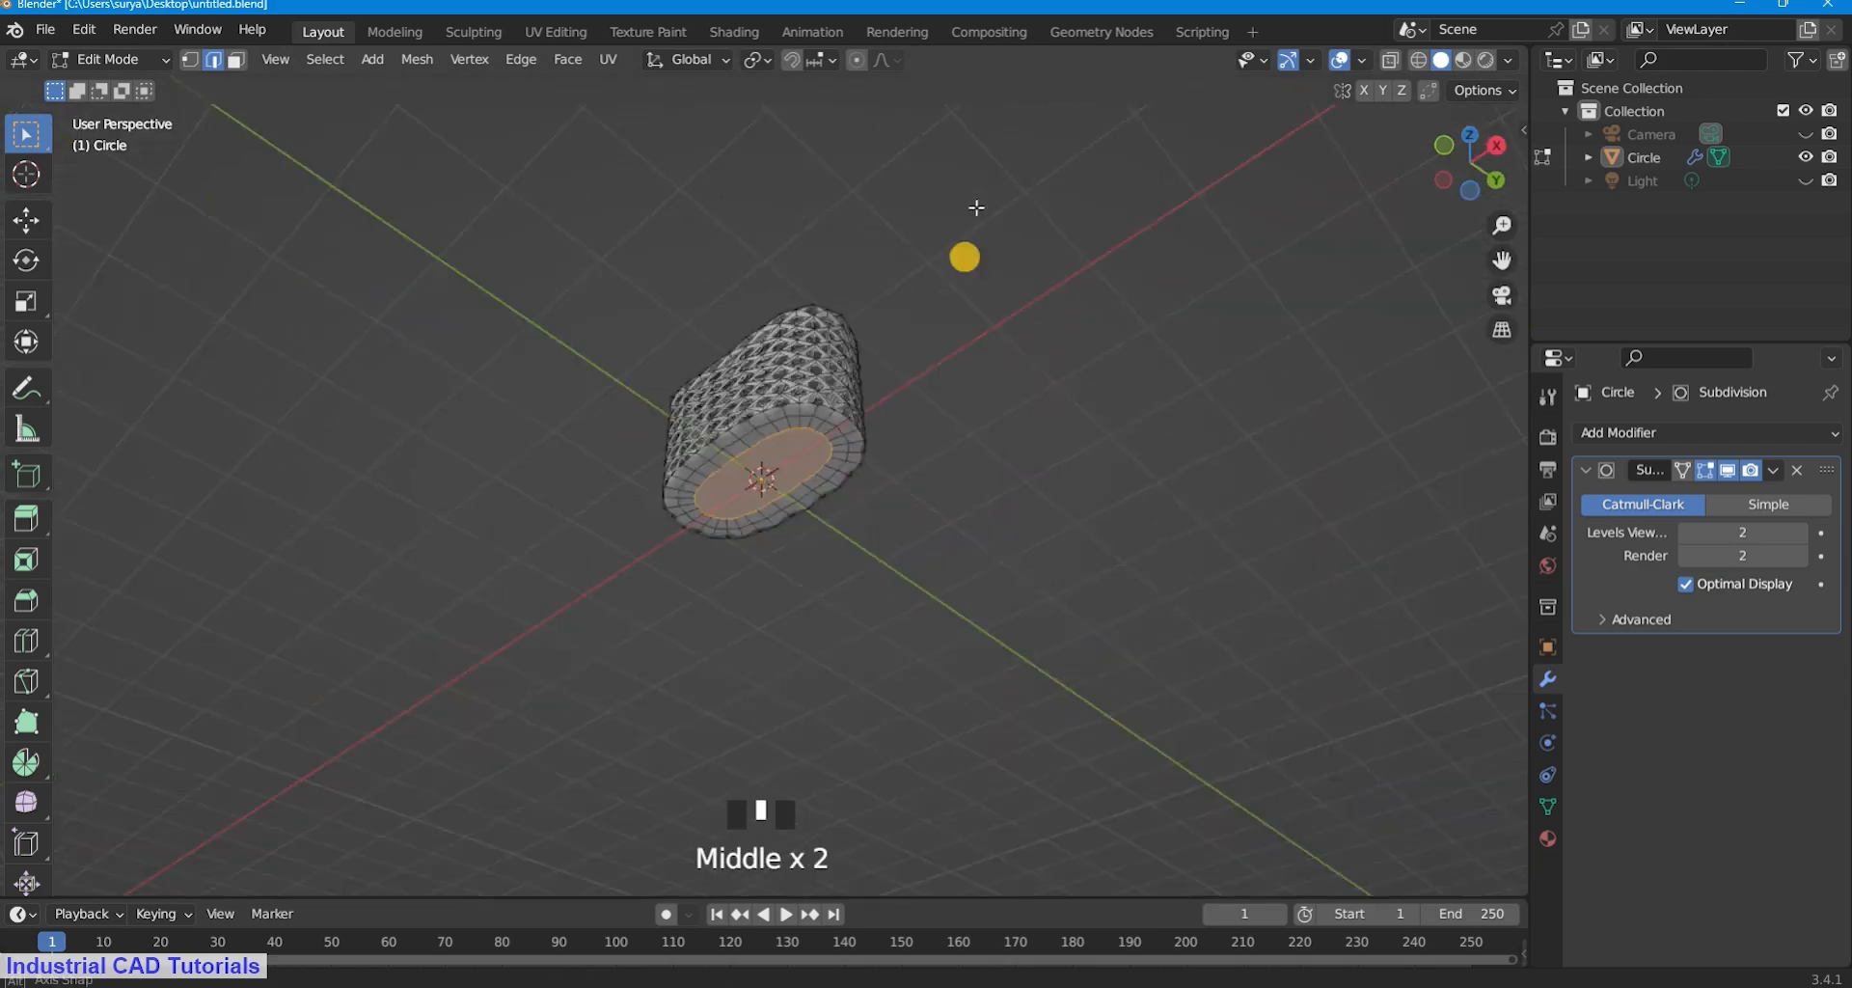
scroll(907, 435, "up", 4)
middle_click_drag(908, 436, 954, 571)
scroll(954, 571, "up", 1)
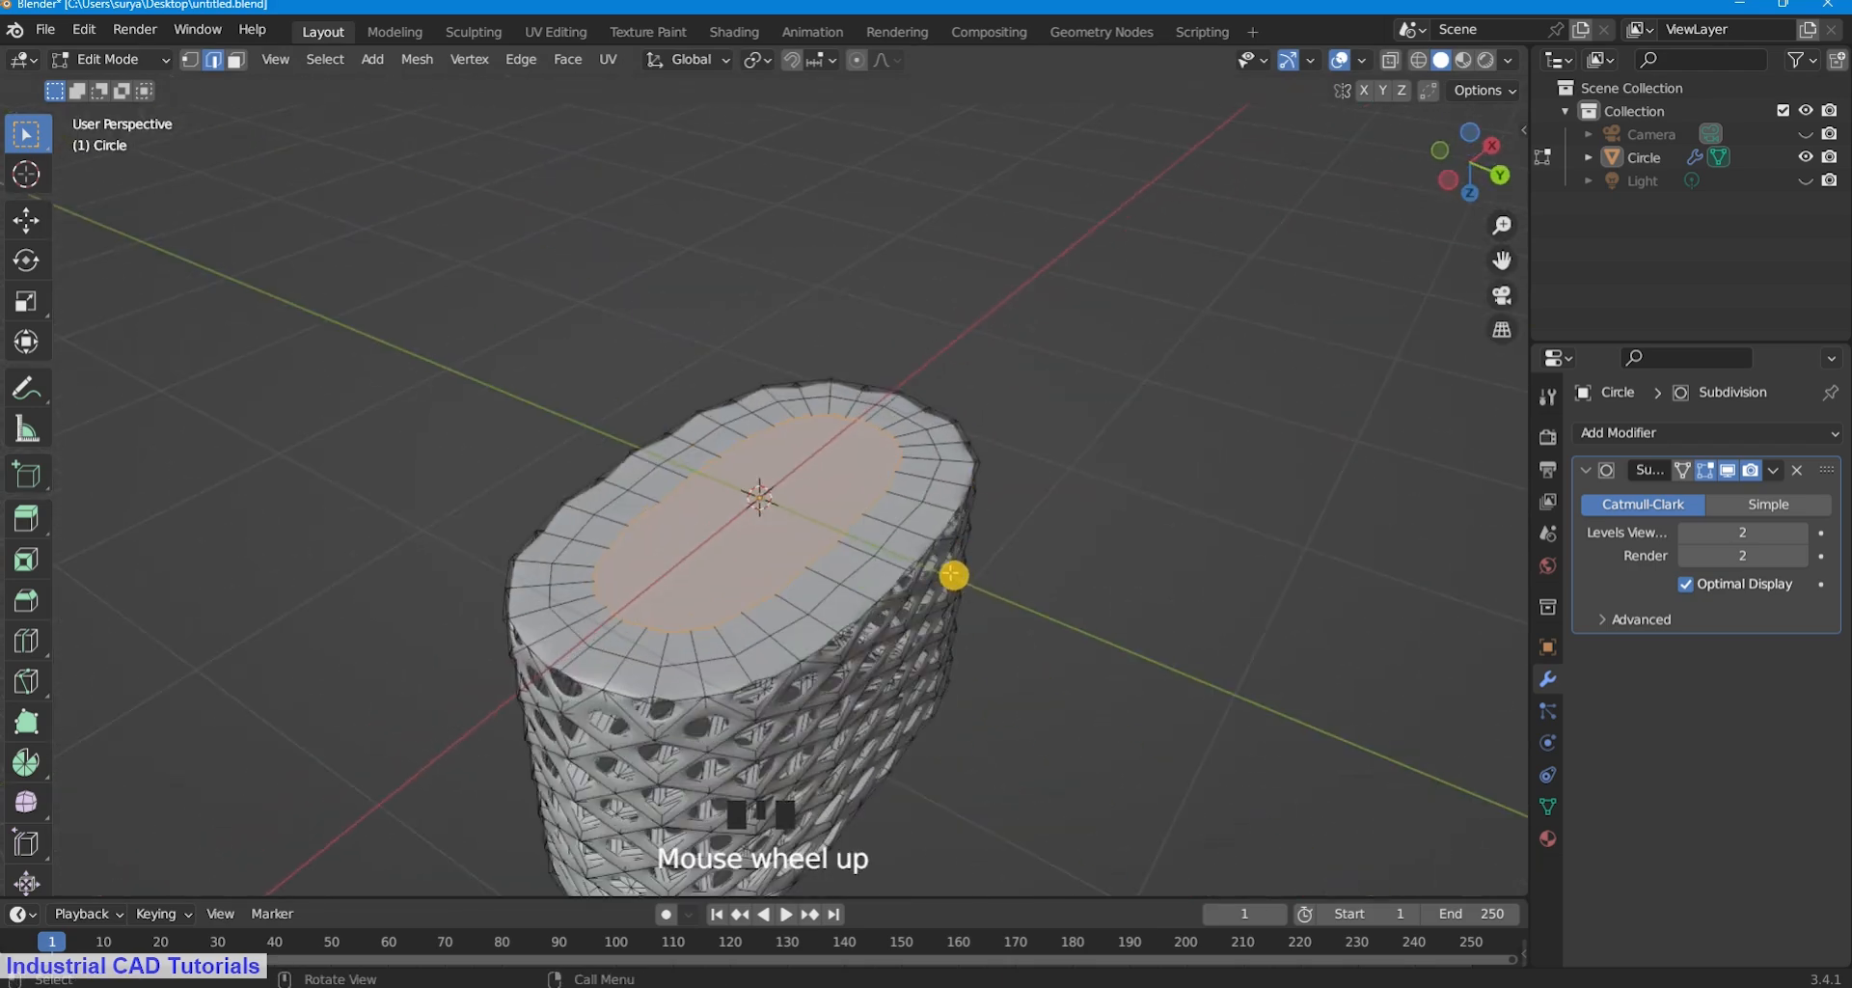
key("i")
key("s")
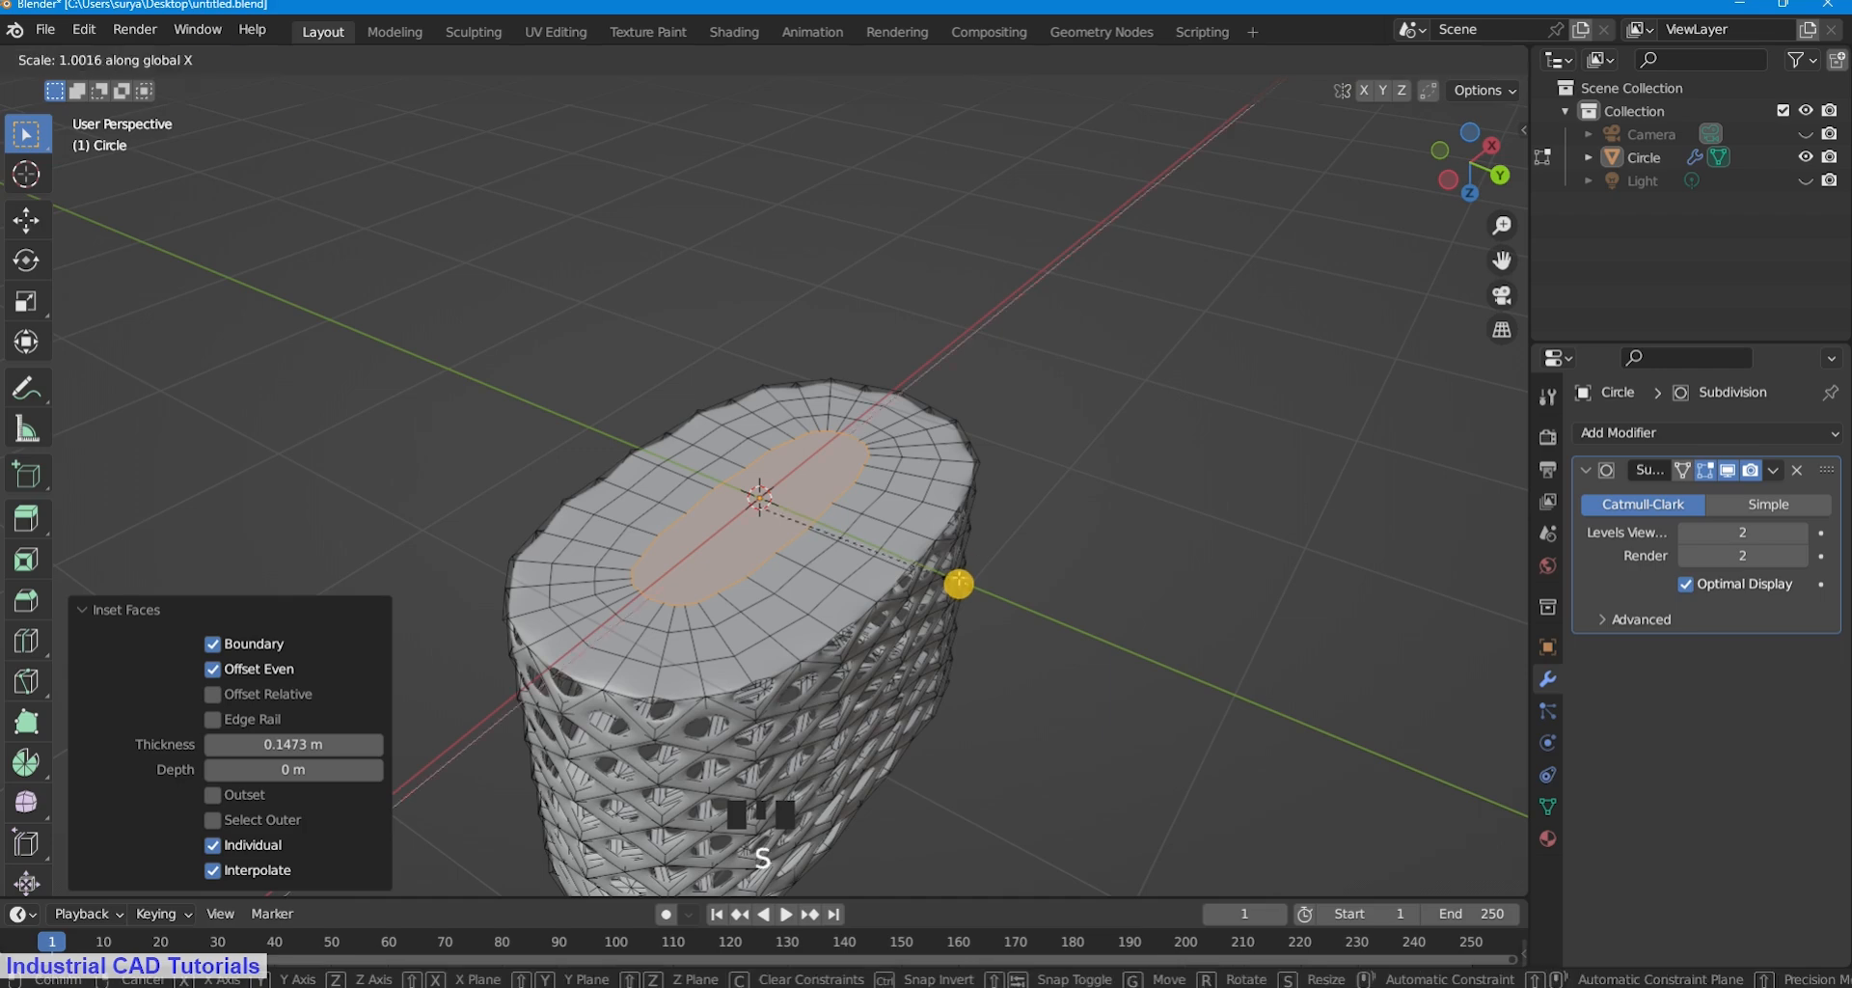
key("y")
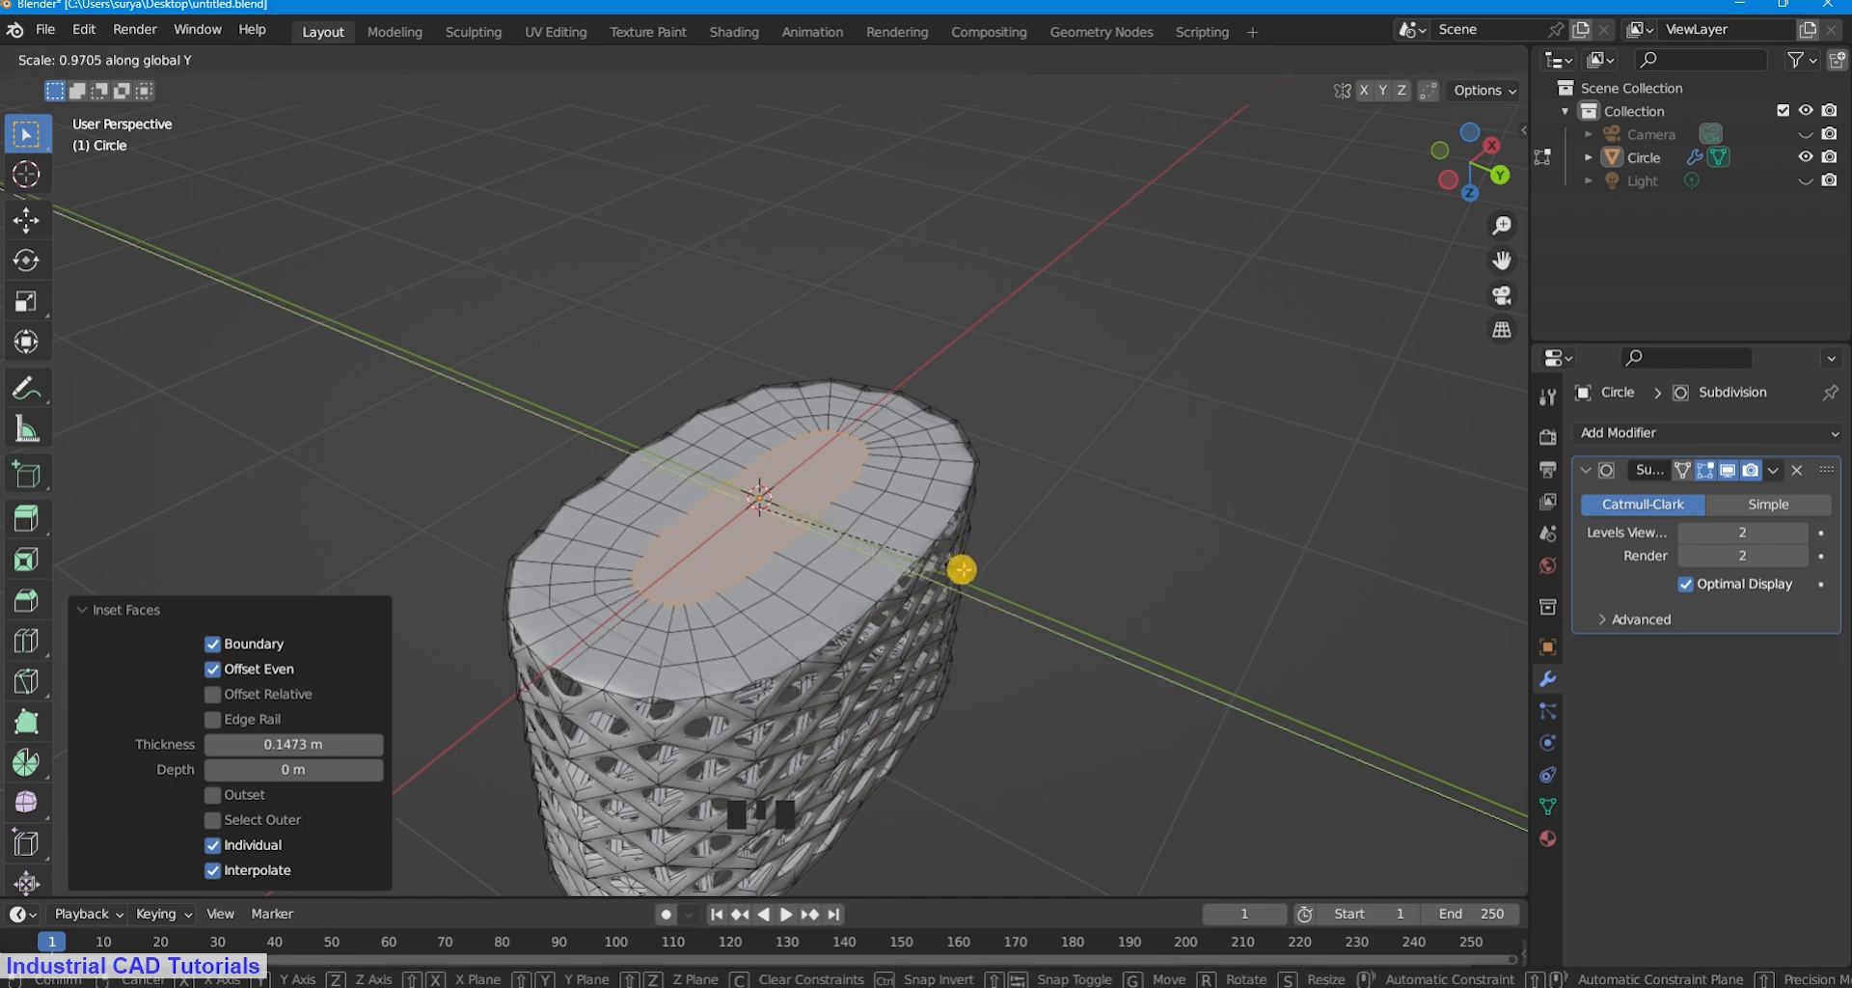
key("x")
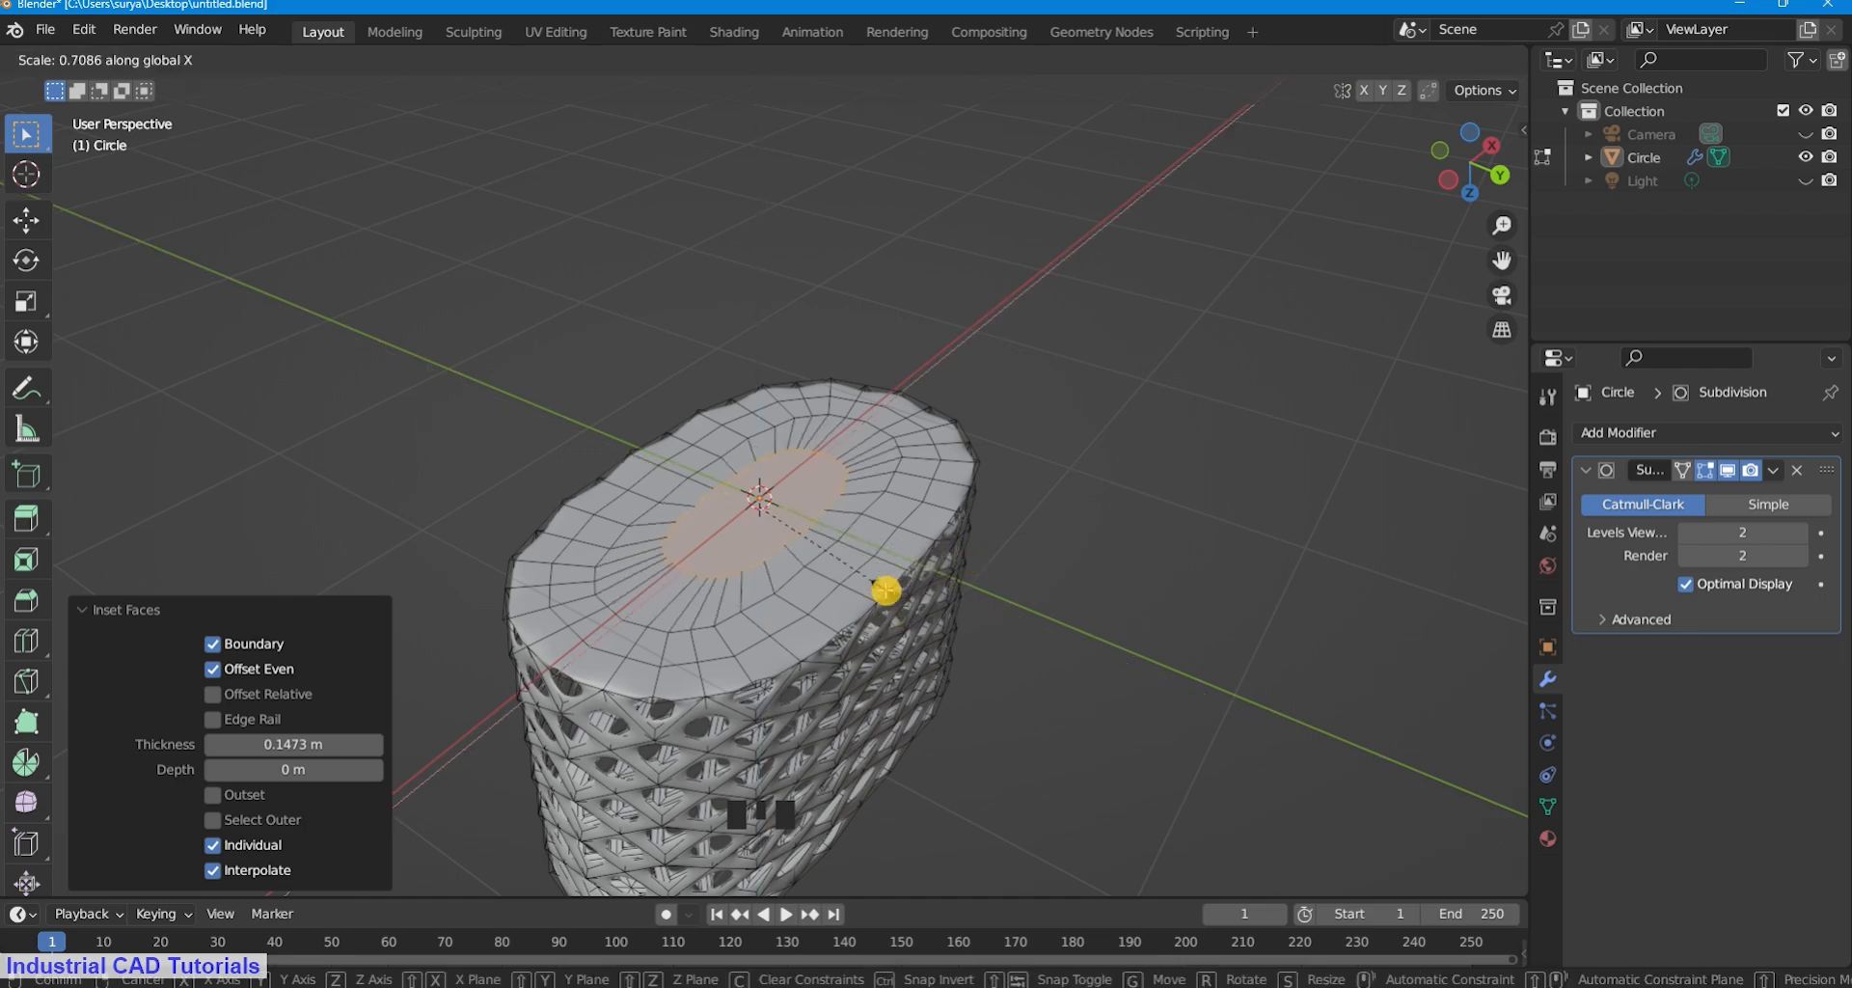
left_click(894, 585)
Extrude the inner bottom face along its normals with no offset and delete it to open a hole.
scroll(909, 560, "down", 3)
key("alt+e")
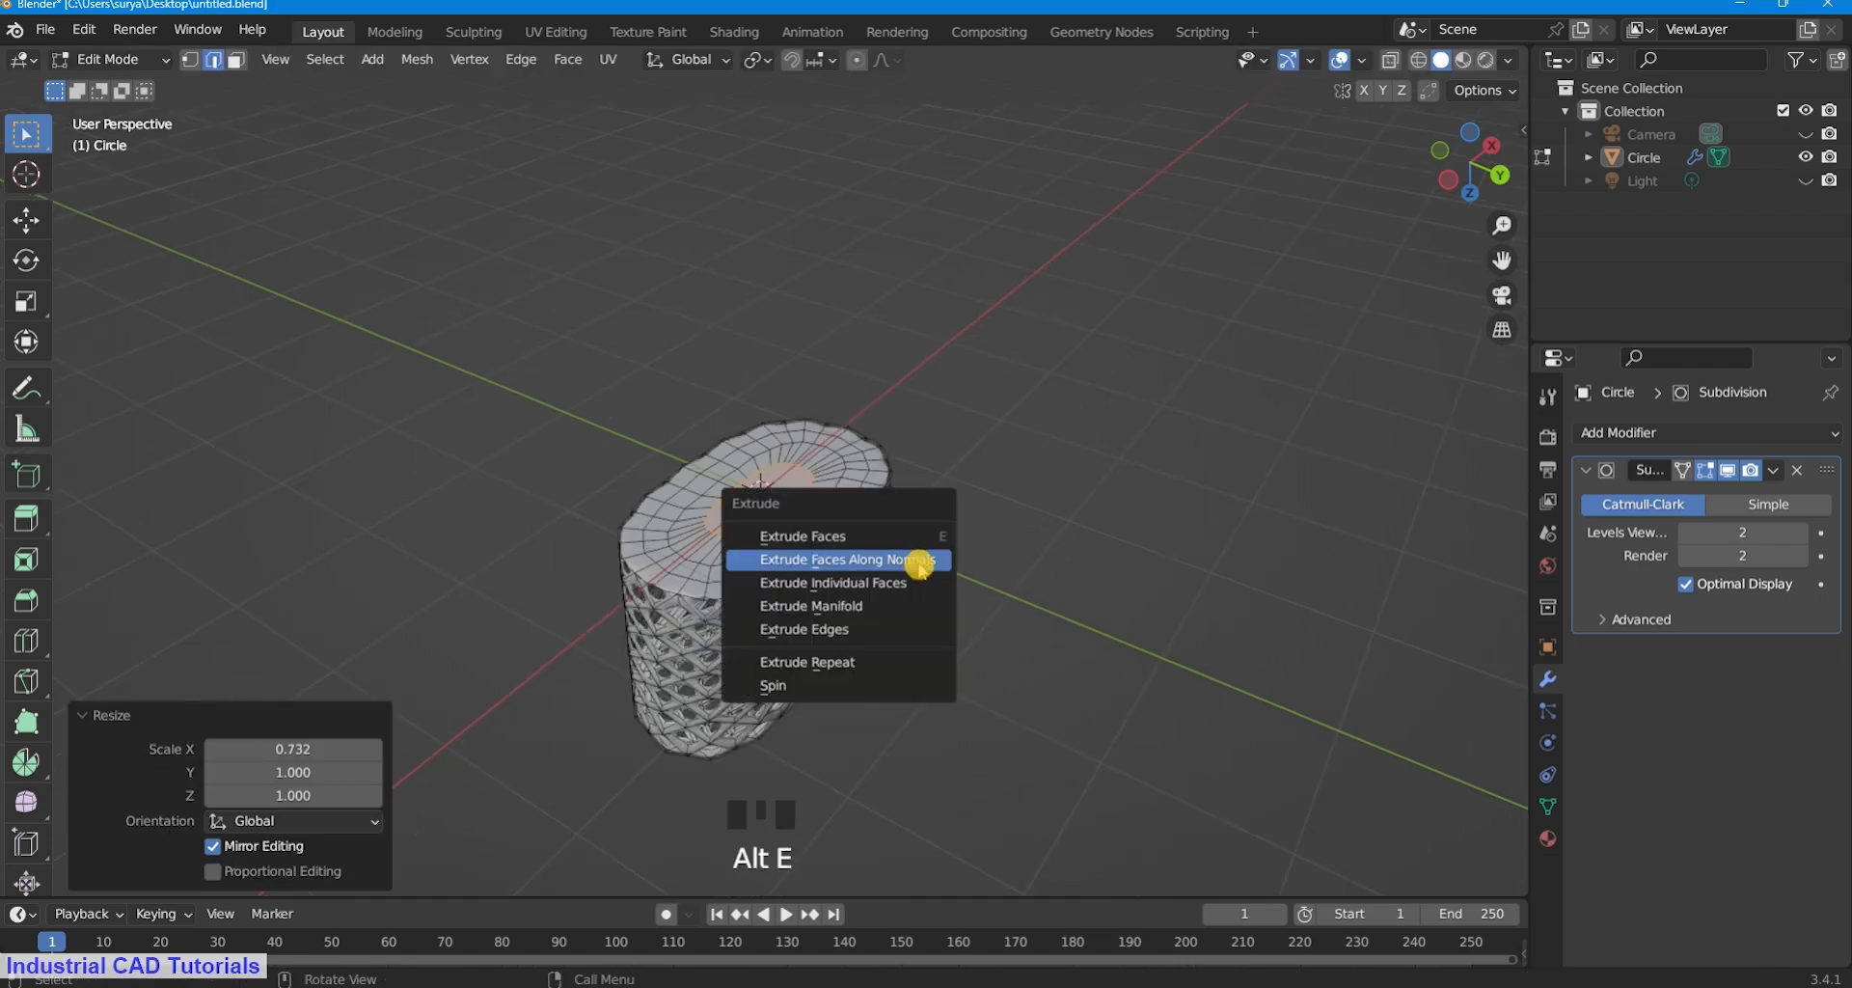
left_click(897, 558)
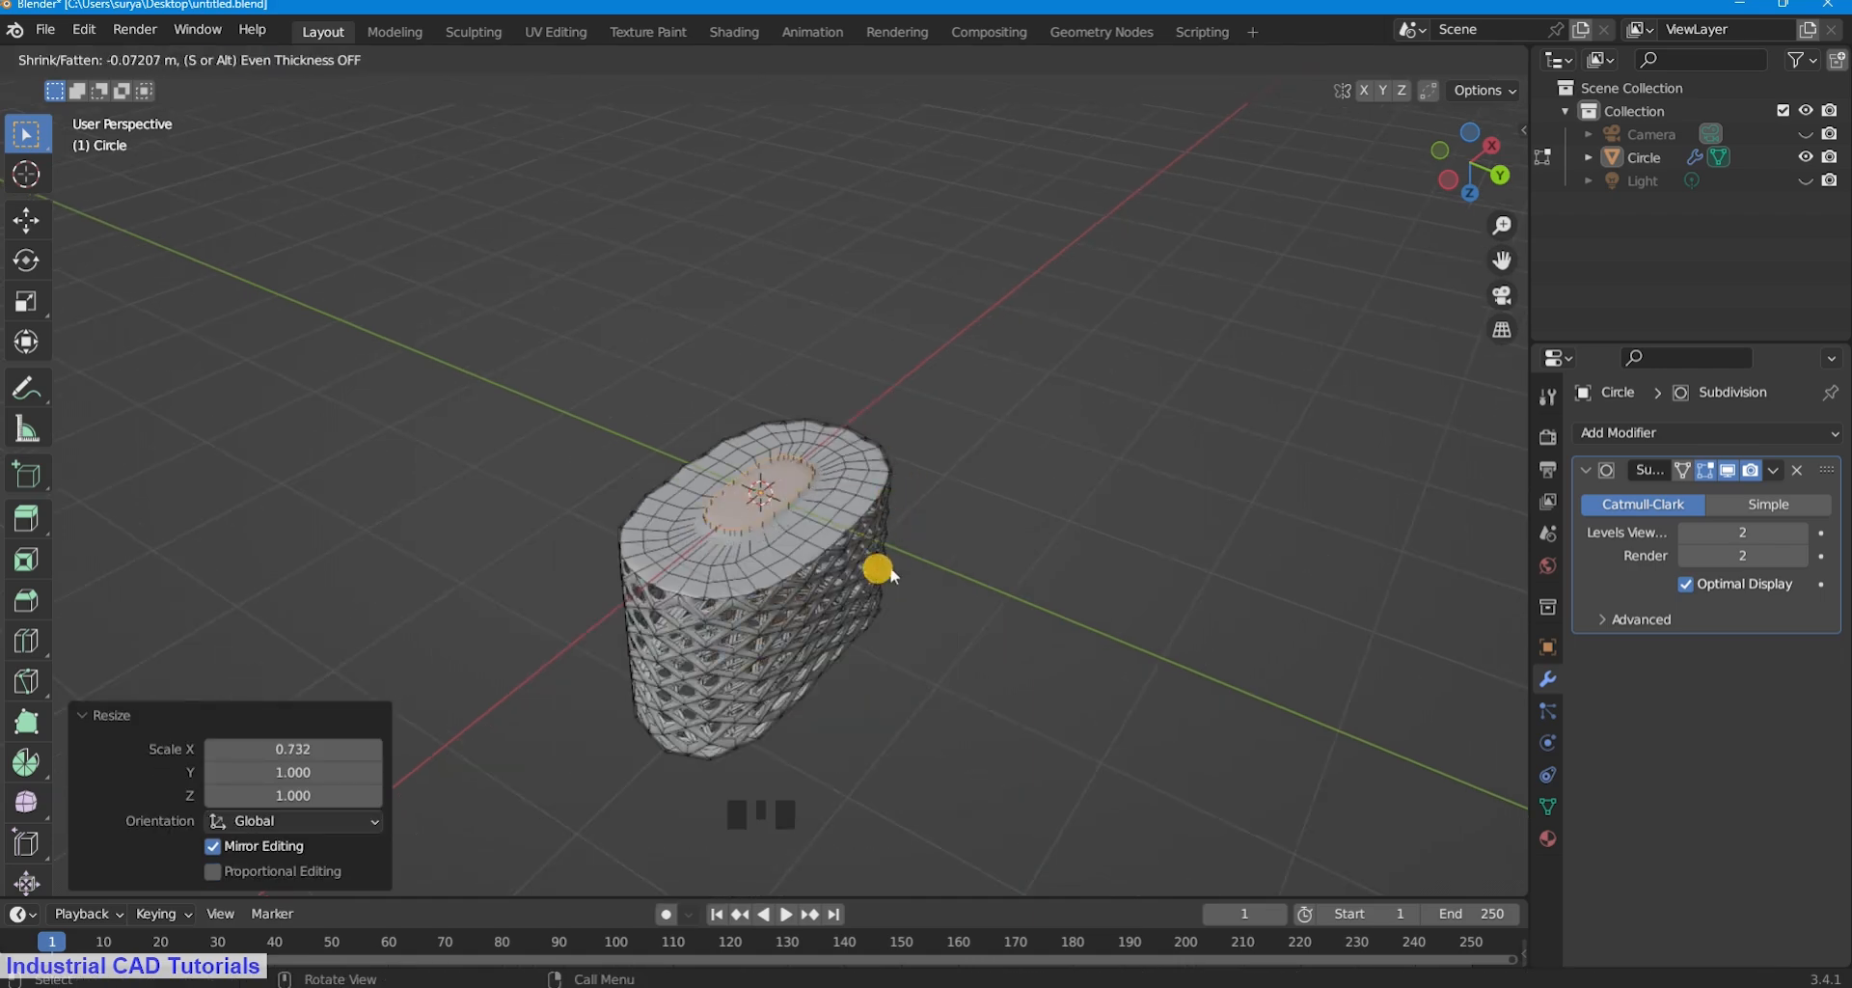
right_click(878, 566)
scroll(897, 530, "up", 2)
key("x")
left_click(842, 504)
Select the hole's edge loop and extrude it about 2.70 m in the negative Z direction to form a column.
scroll(826, 487, "up", 4)
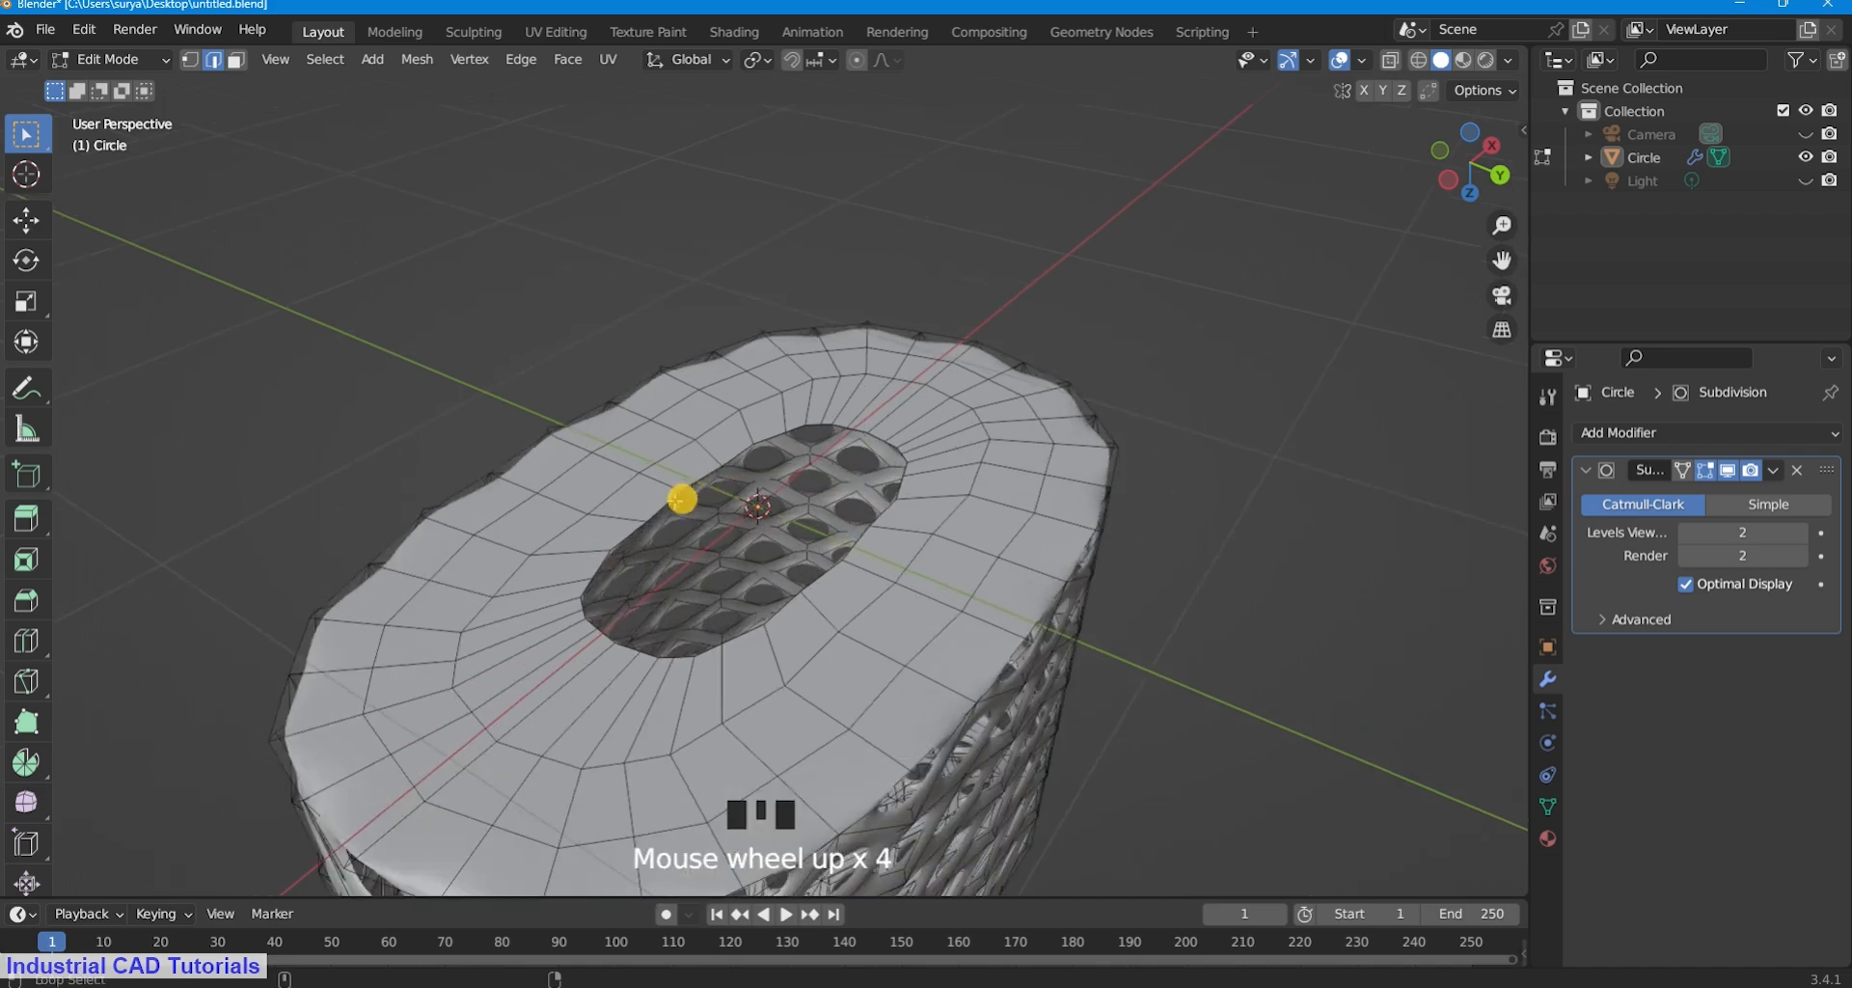
left_click(848, 488, "alt+shift")
scroll(864, 502, "down", 8)
key("e")
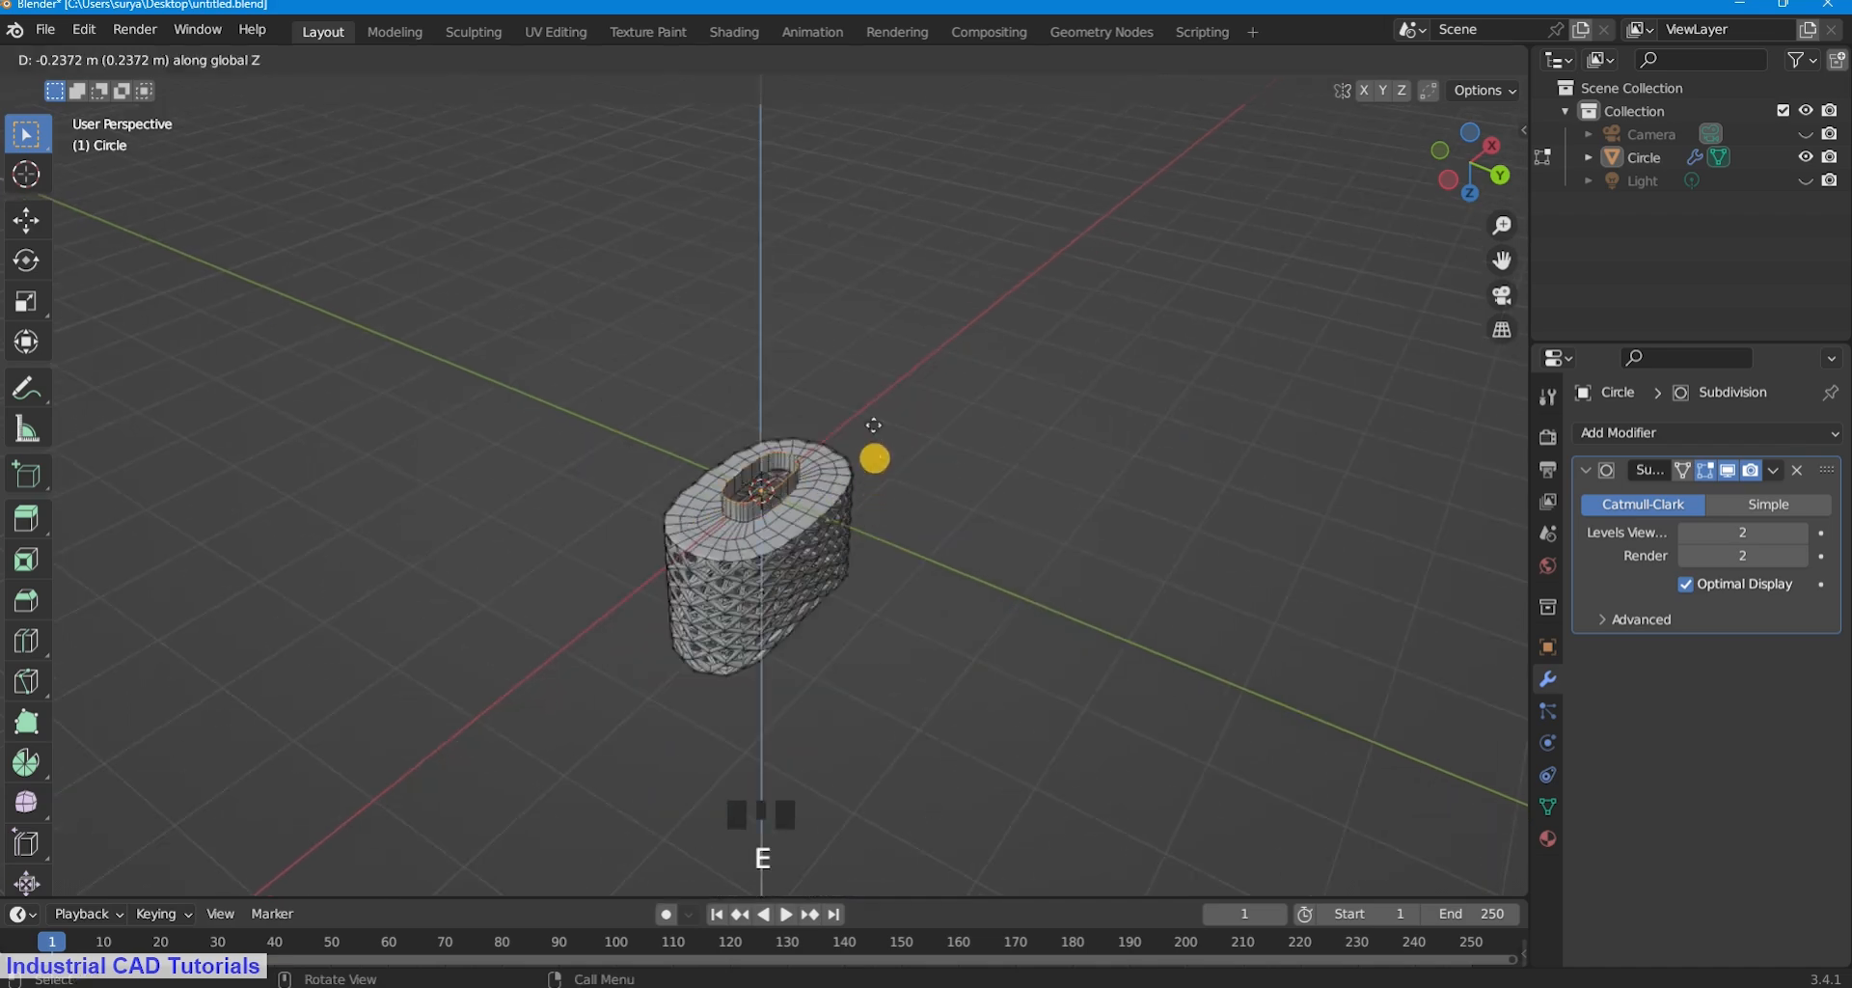
left_click(876, 260)
scroll(884, 522, "down", 2)
middle_click_drag(885, 522, 823, 434)
scroll(880, 469, "up", 2)
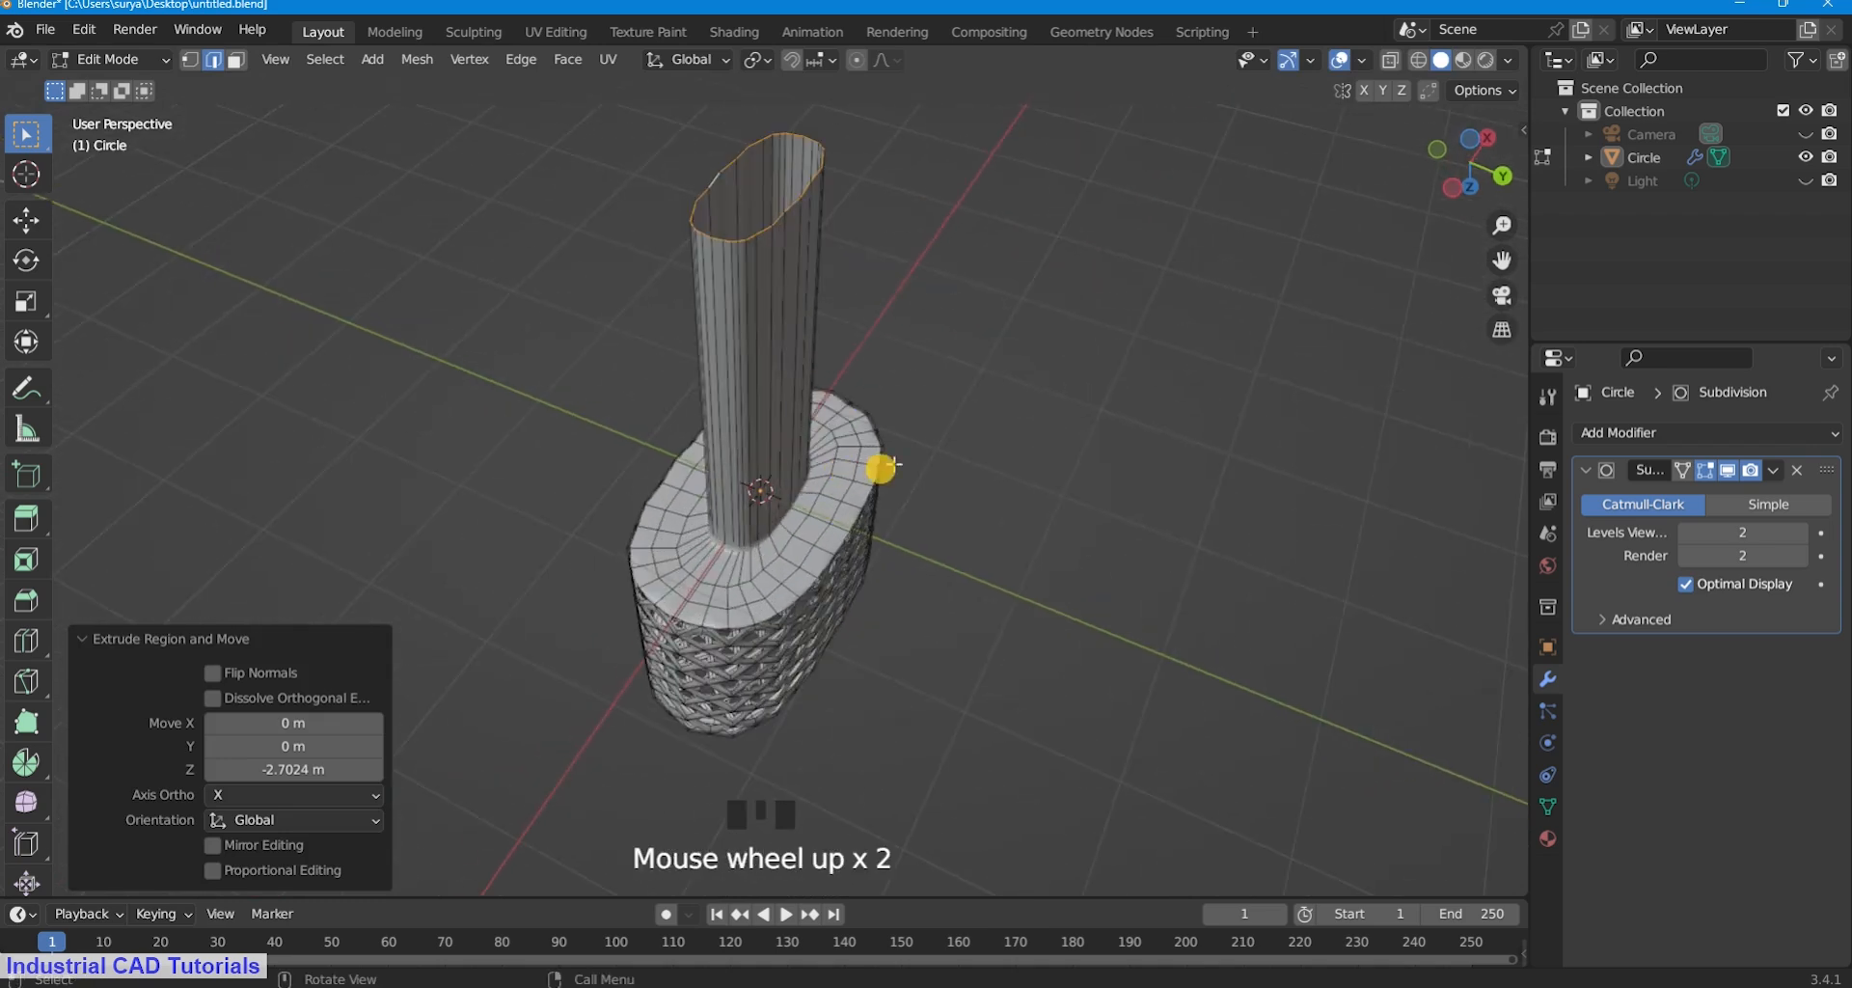
Cap the column's open end with a face and add seven evenly spaced loop cuts along the column.
left_click(1041, 348)
key("ctrl+r")
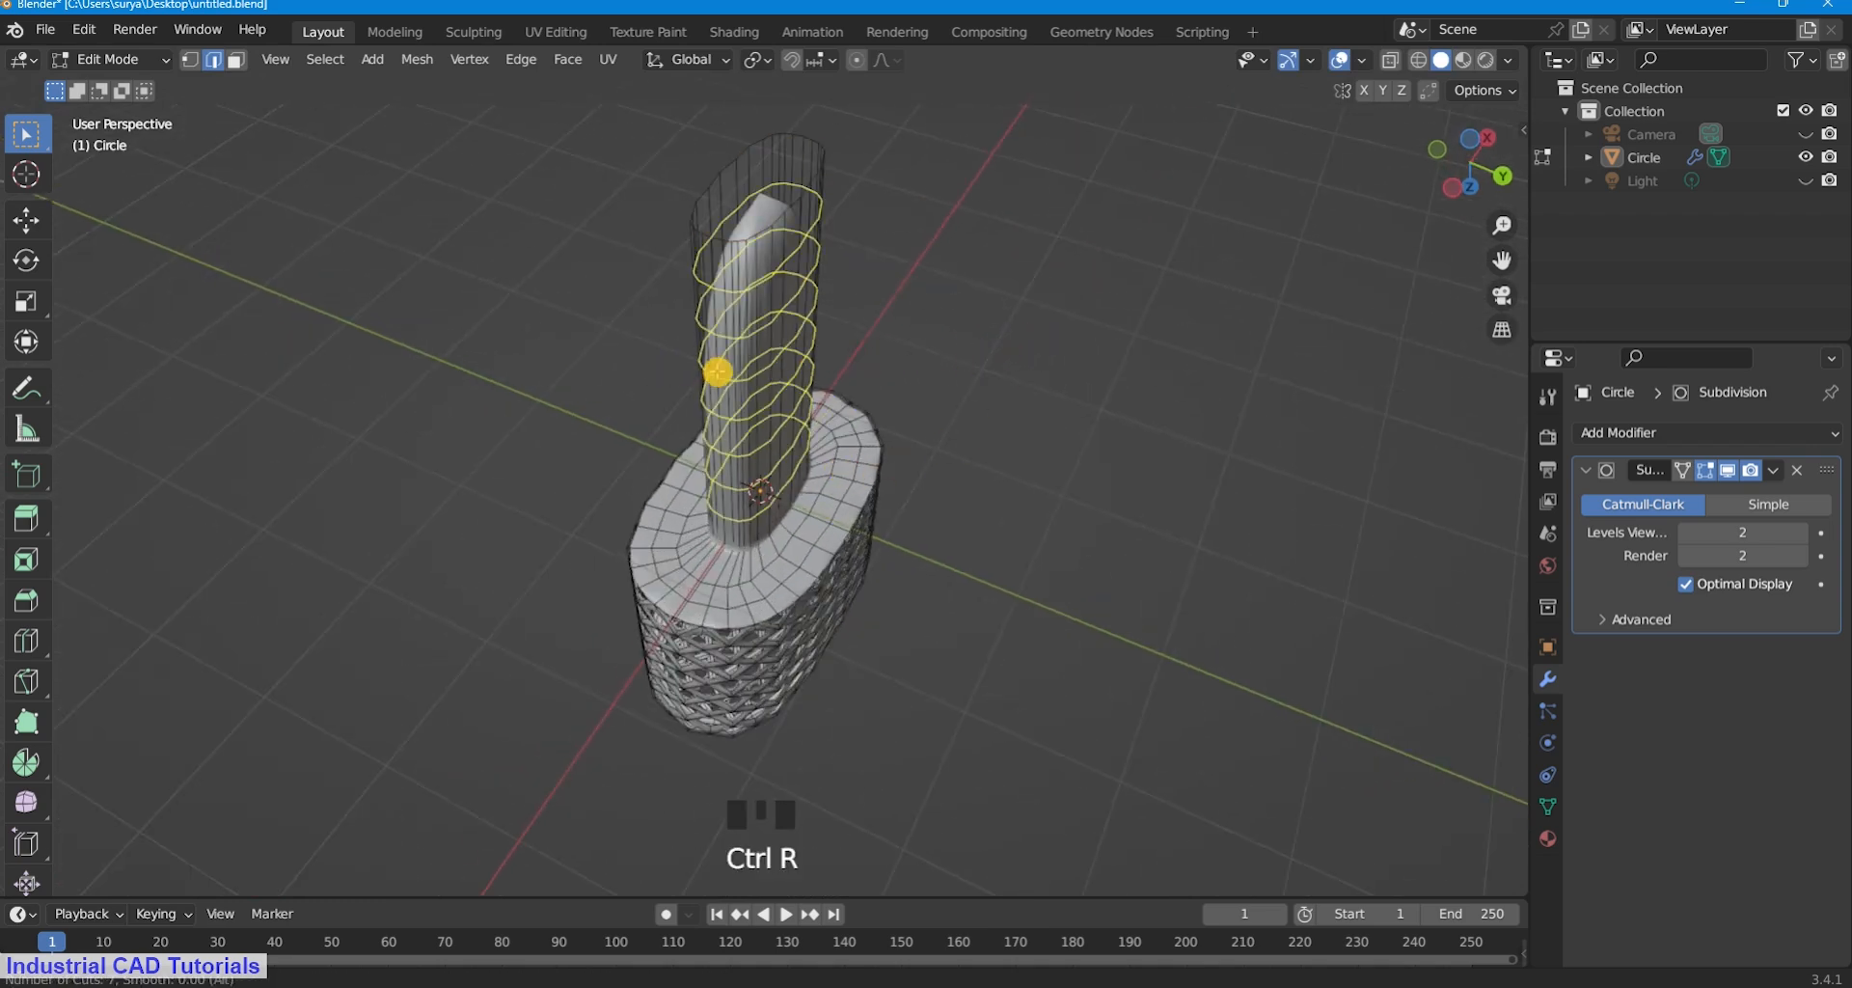
double_click(1173, 413)
left_click(1207, 418)
middle_click_drag(1090, 430, 1027, 347)
scroll(1027, 348, "up", 2)
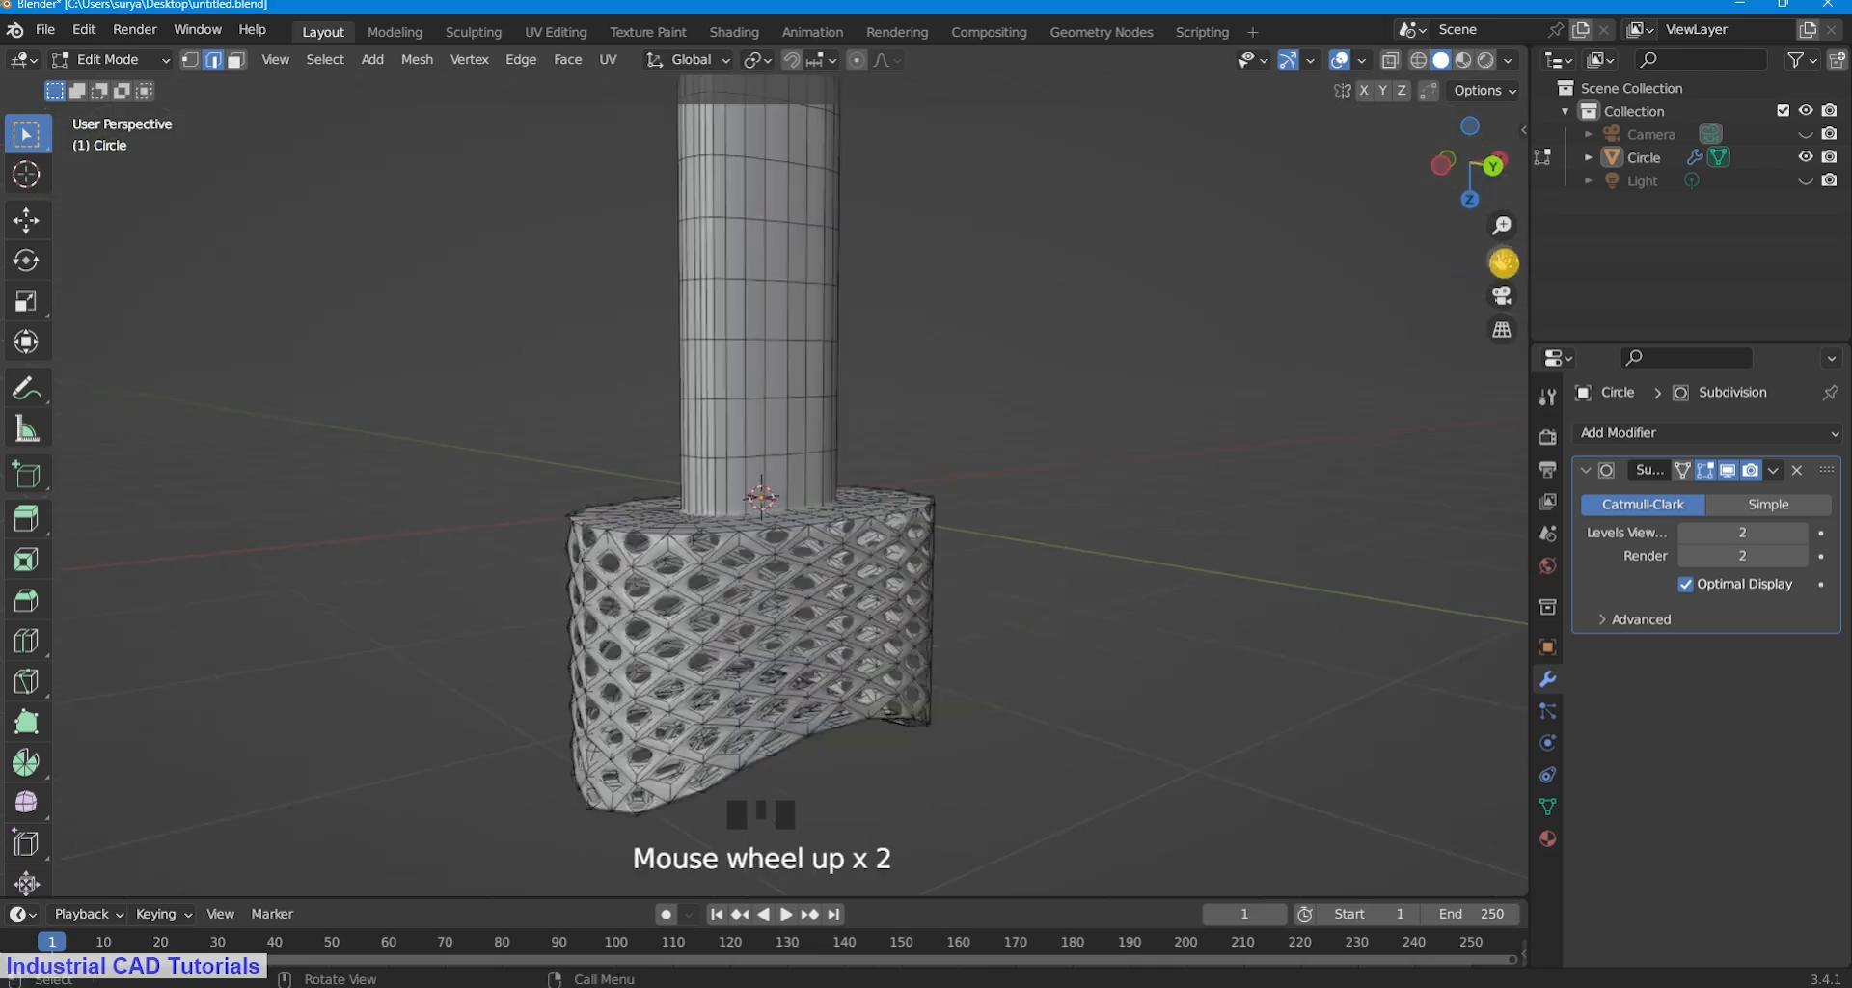
Add a supporting loop cut close to the column's capped end and return to Object Mode.
left_click_drag(1501, 261, 1526, 519)
scroll(838, 222, "up", 2)
key("ctrl+r")
left_click(815, 276)
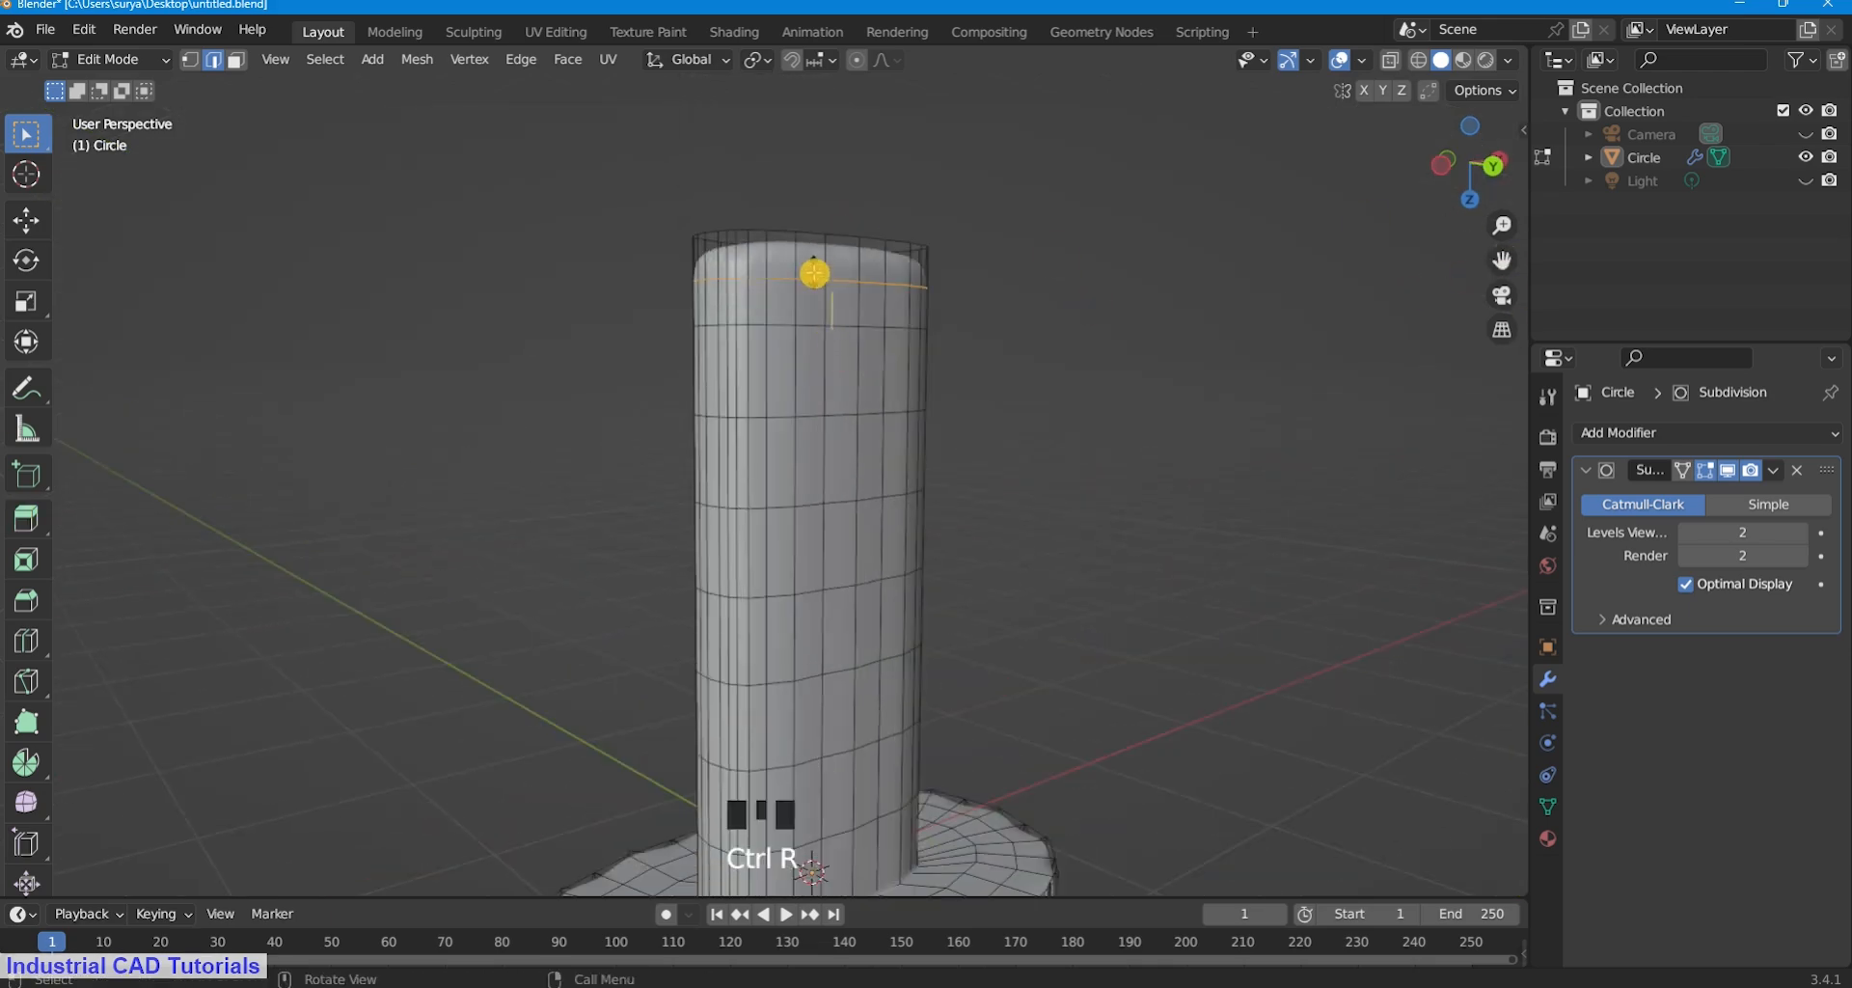
left_click(814, 260)
left_click(822, 224)
left_click(82, 59)
left_click(96, 85)
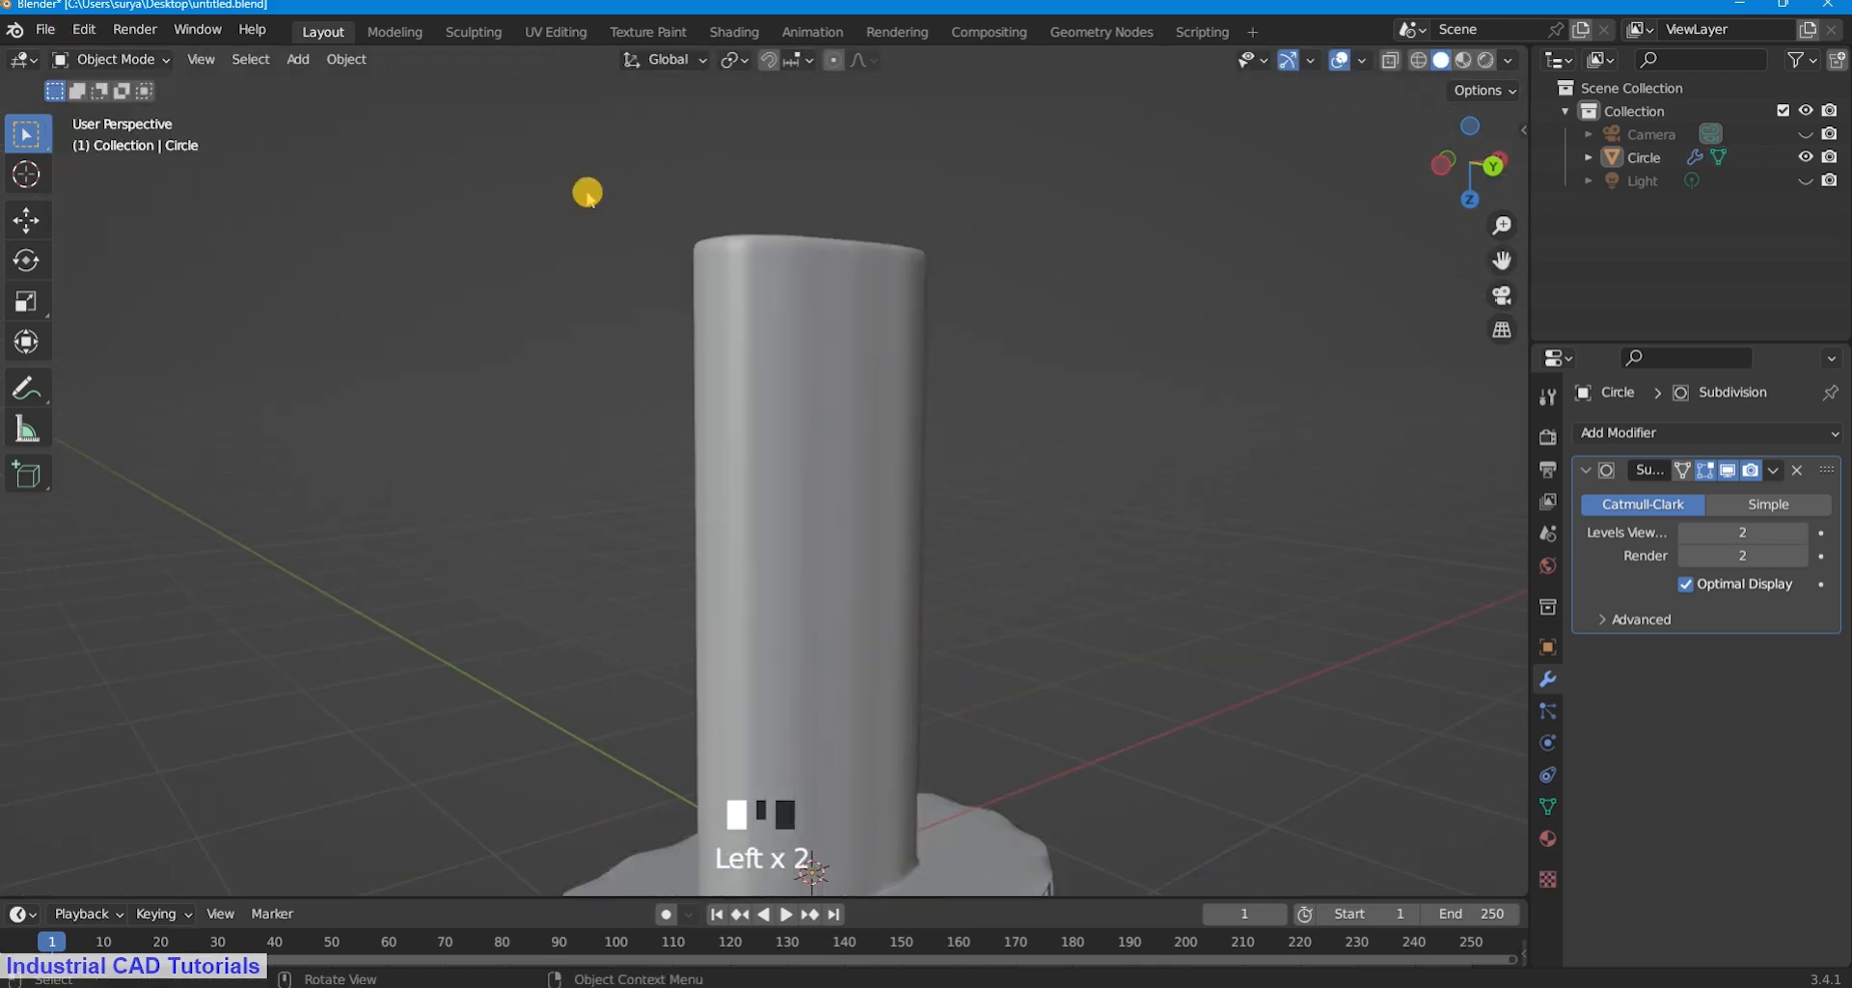
Select the stool object, apply smooth shading to it in Object Mode, and deselect it.
scroll(789, 380, "down", 4)
left_click(789, 380)
left_click(116, 58)
left_click(119, 110)
left_click(111, 59)
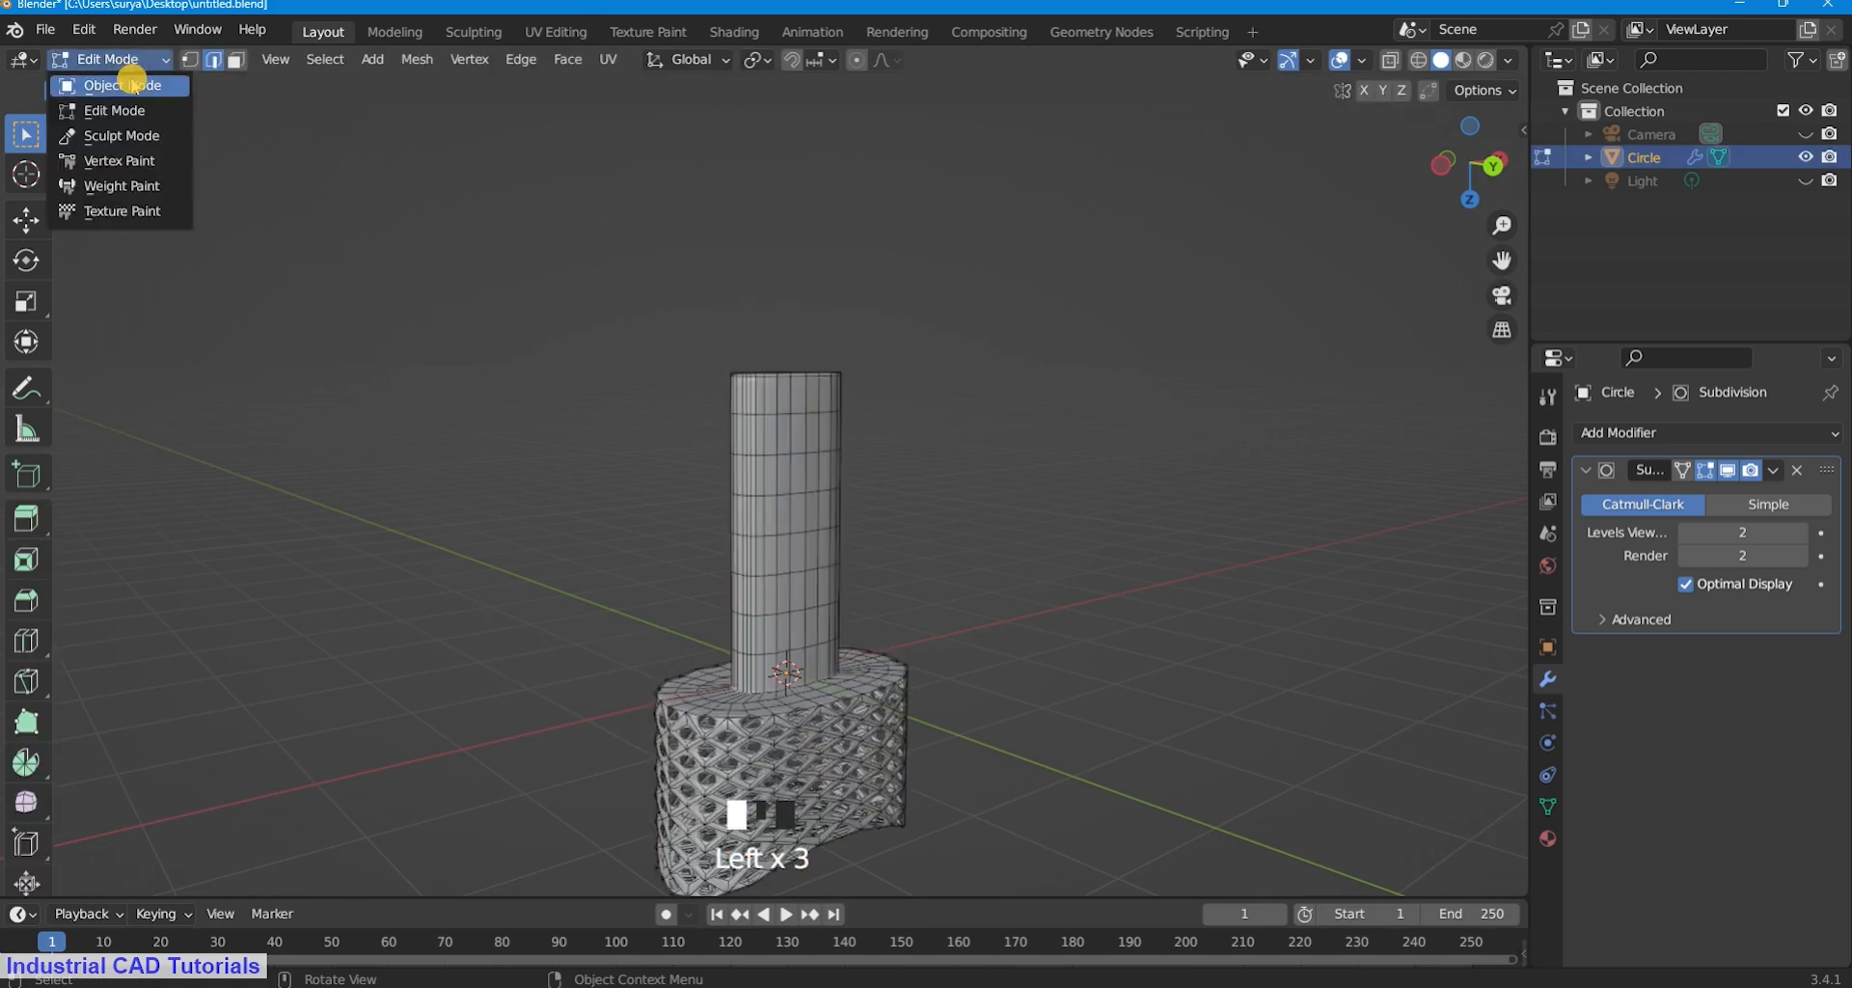
left_click(102, 84)
right_click(757, 429)
left_click(769, 436)
middle_click_drag(871, 621, 376, 327)
scroll(751, 680, "up", 2)
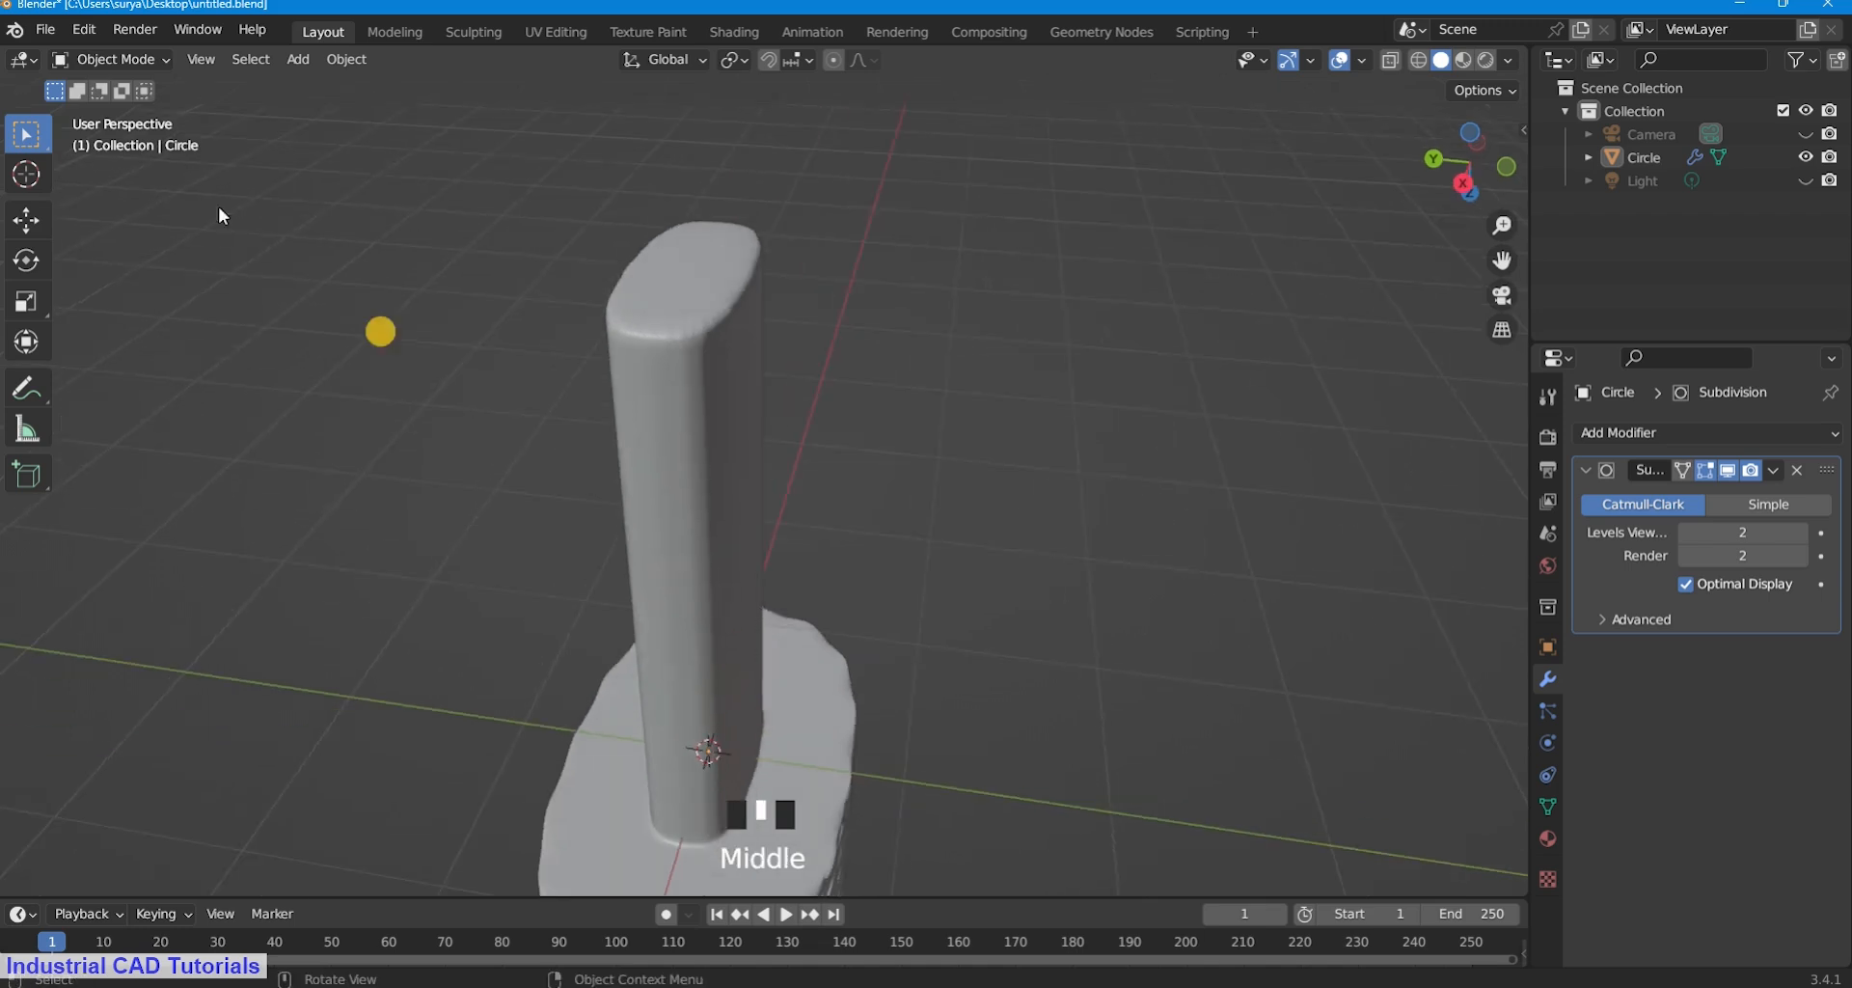
Delete the cap face at the column's end using face selection in Edit Mode.
left_click(110, 59)
left_click(130, 111)
left_click_drag(1476, 165, 1486, 260)
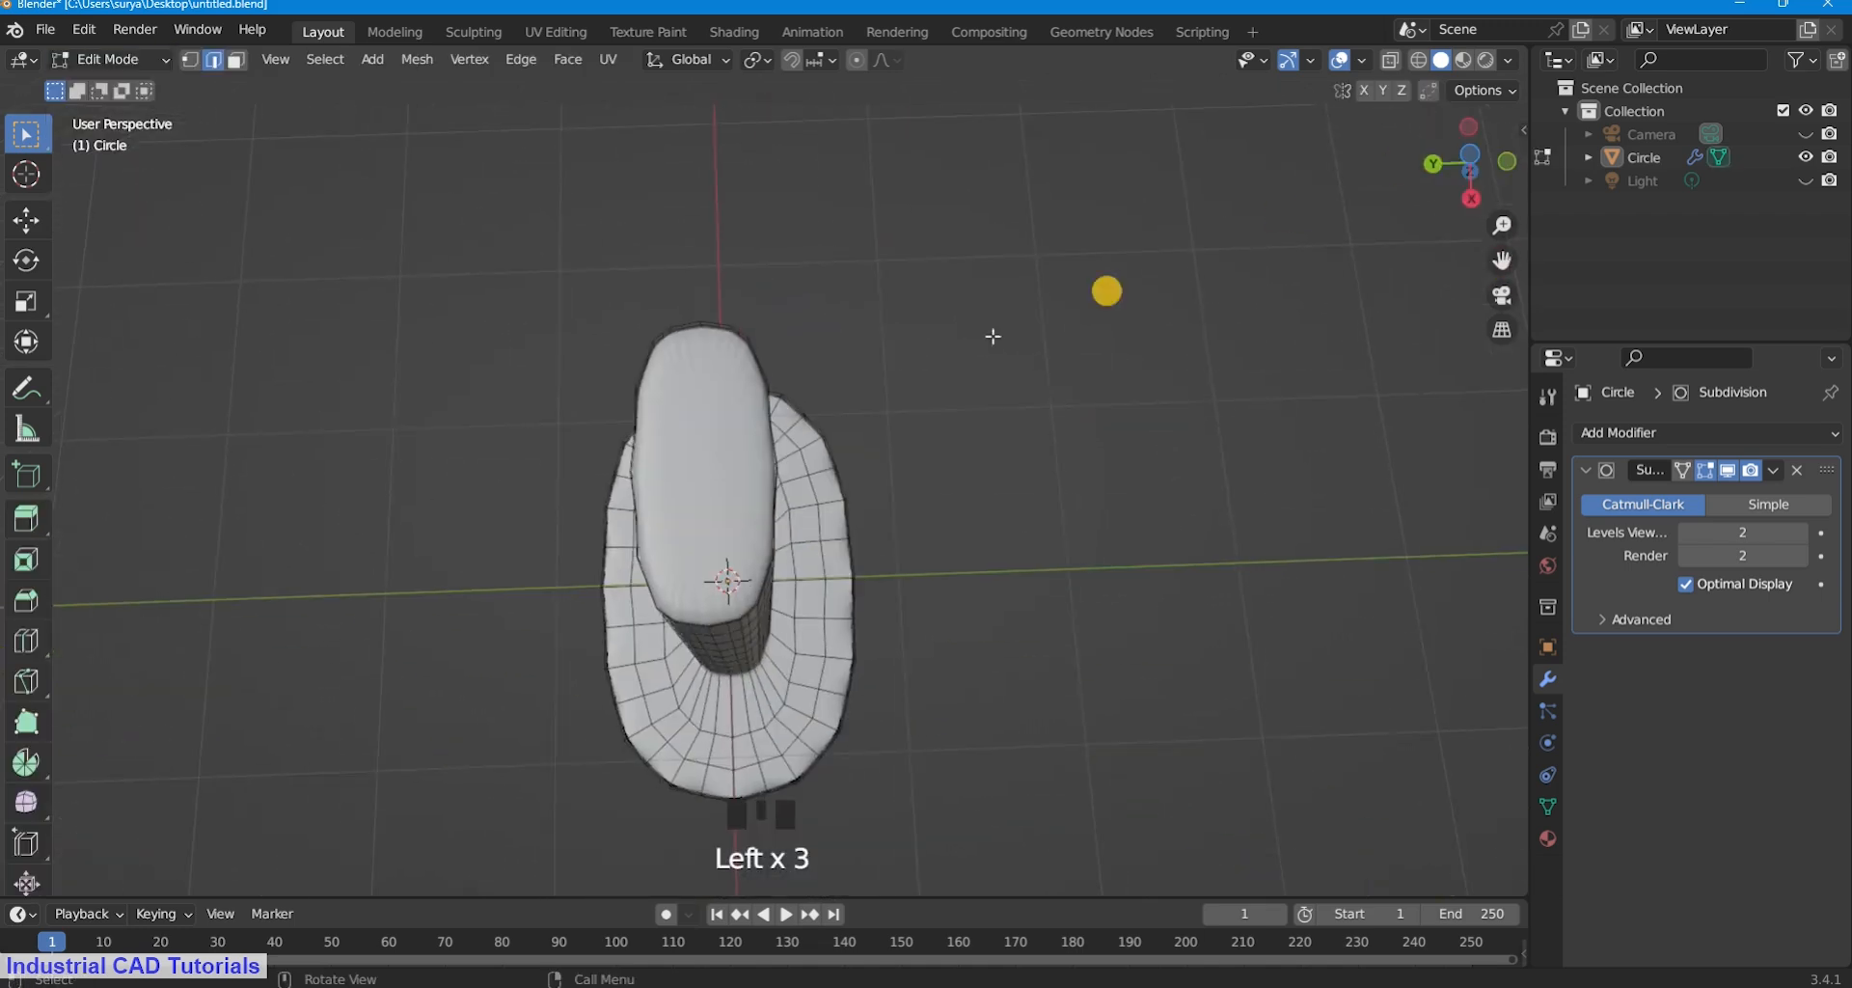
scroll(992, 335, "up", 1)
left_click(234, 62)
left_click(671, 388)
key("x")
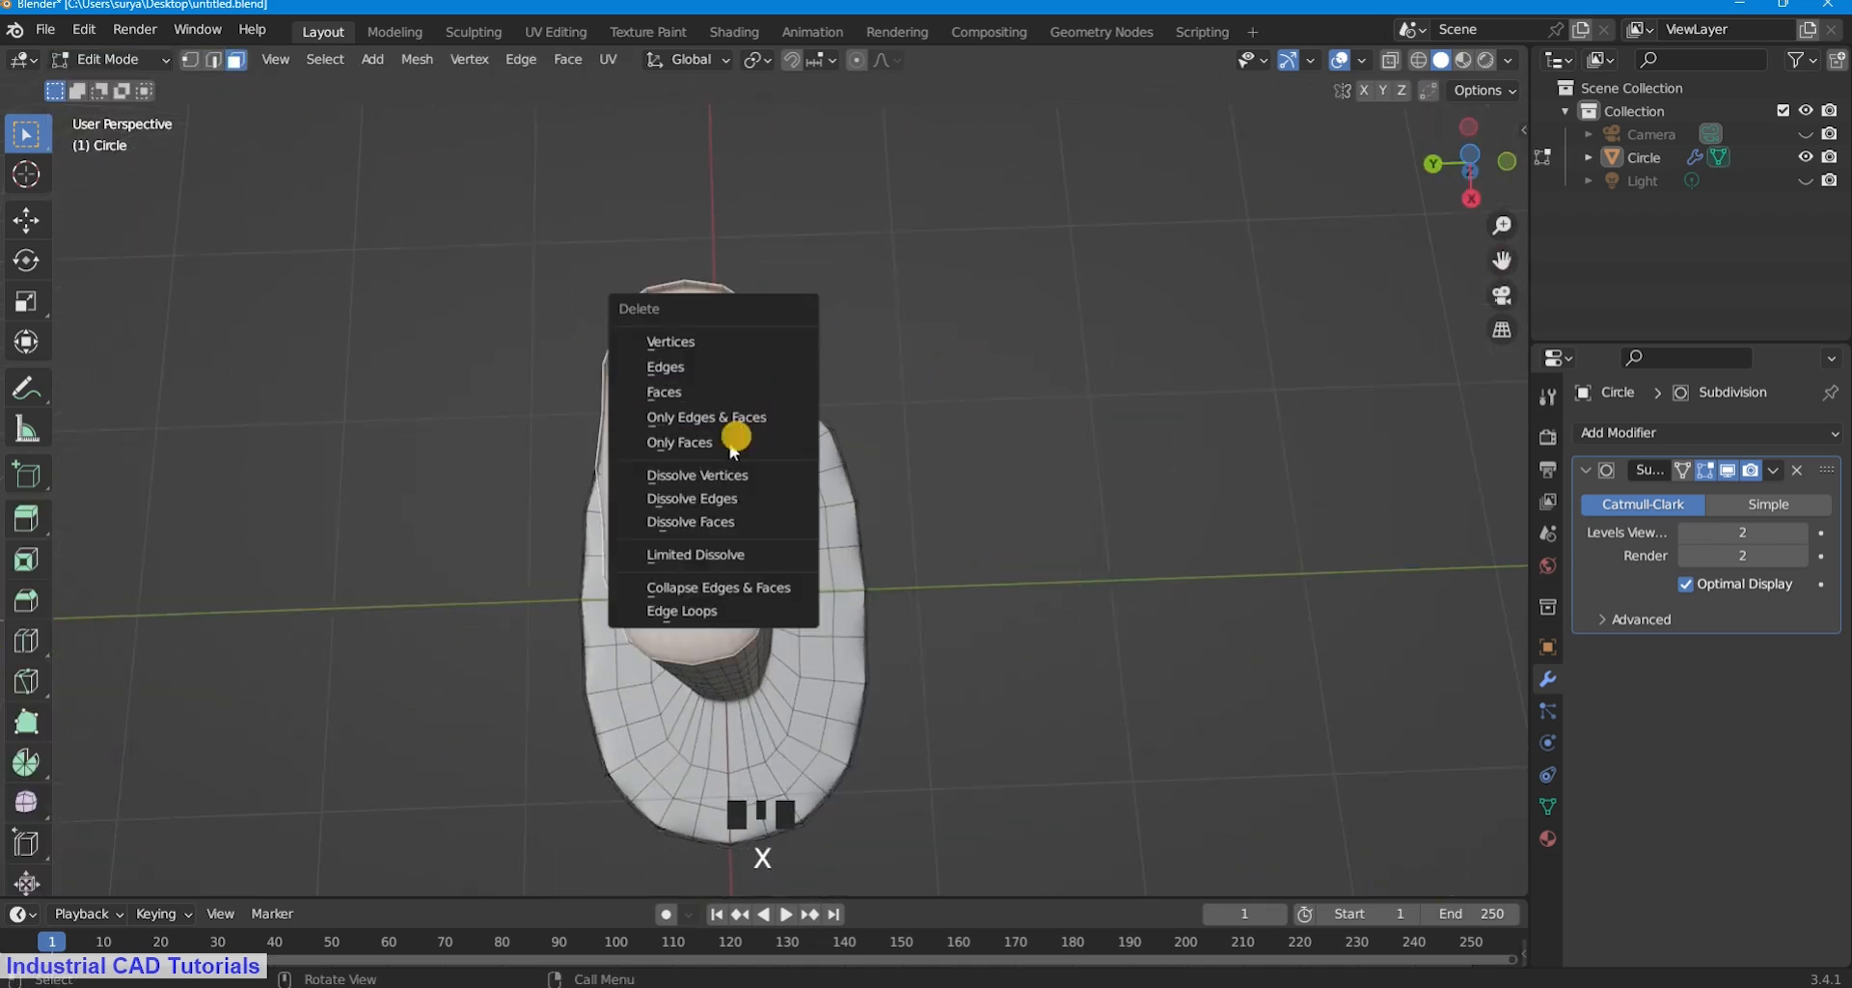
left_click(733, 392)
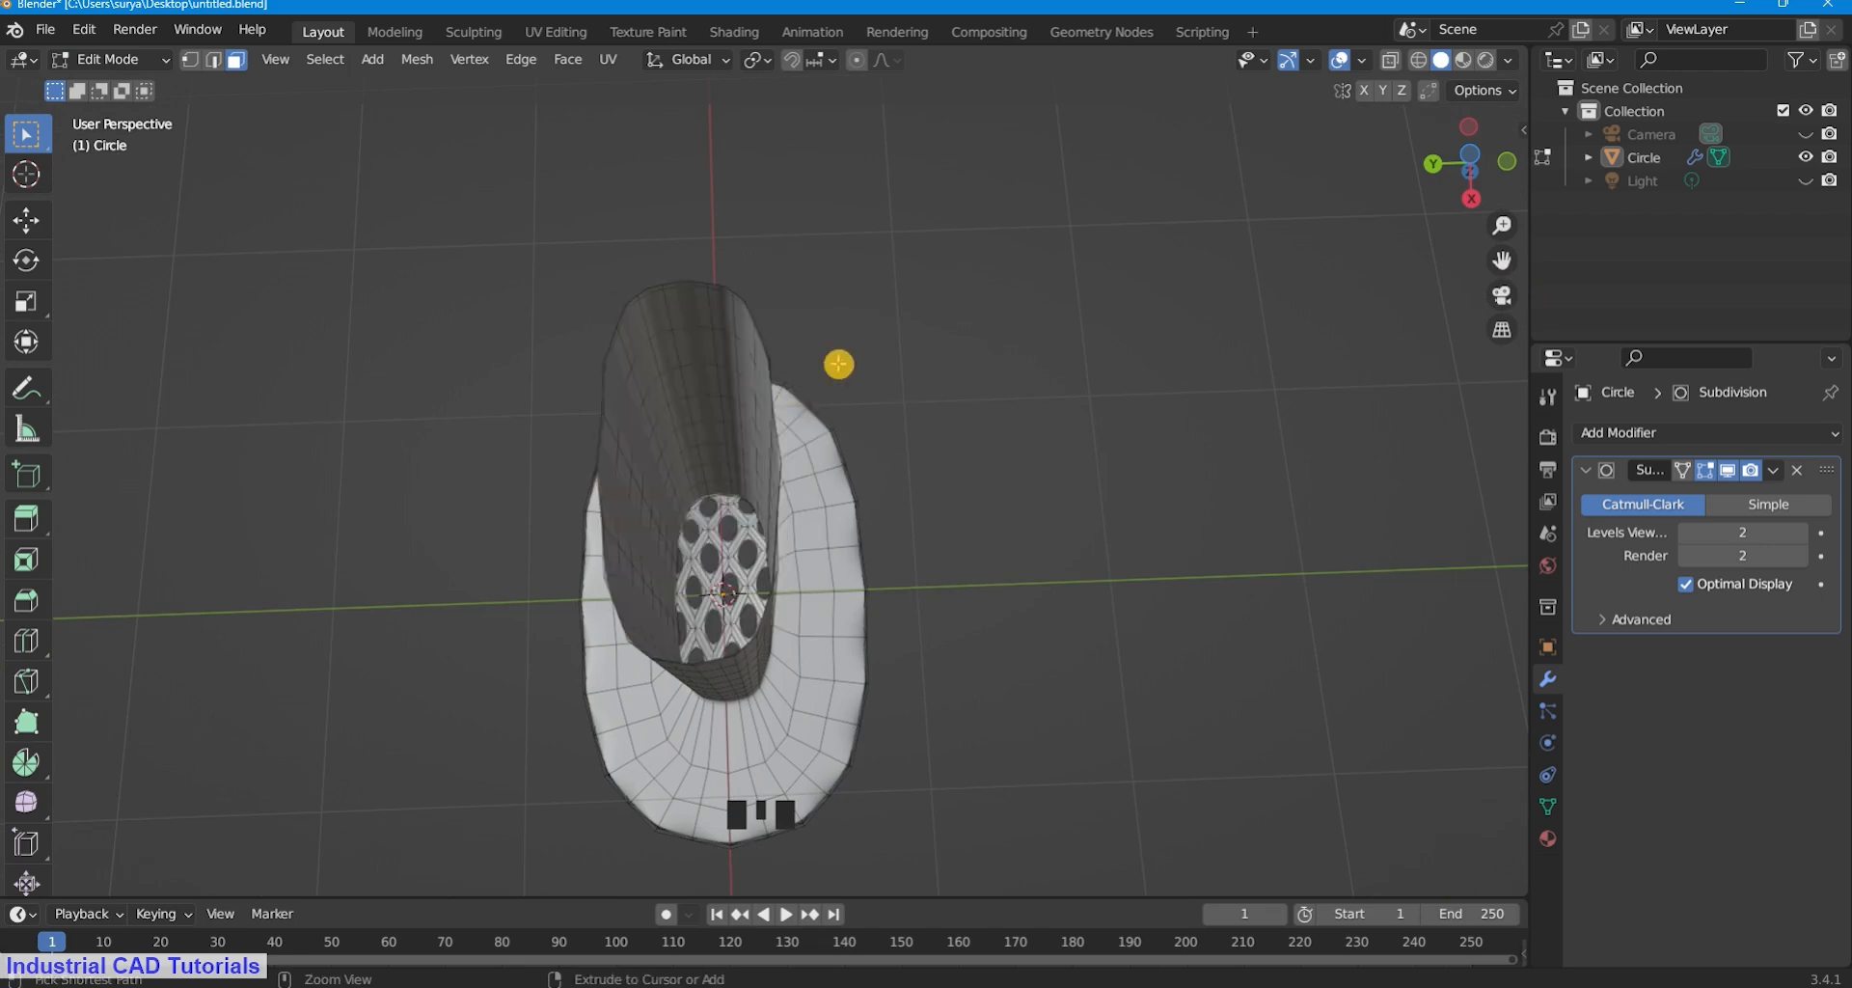
Undo the deletion of the column's cap face and inset that face twice, by about 0.045 m and about 0.044 m.
key("ctrl+z")
scroll(804, 460, "up", 2)
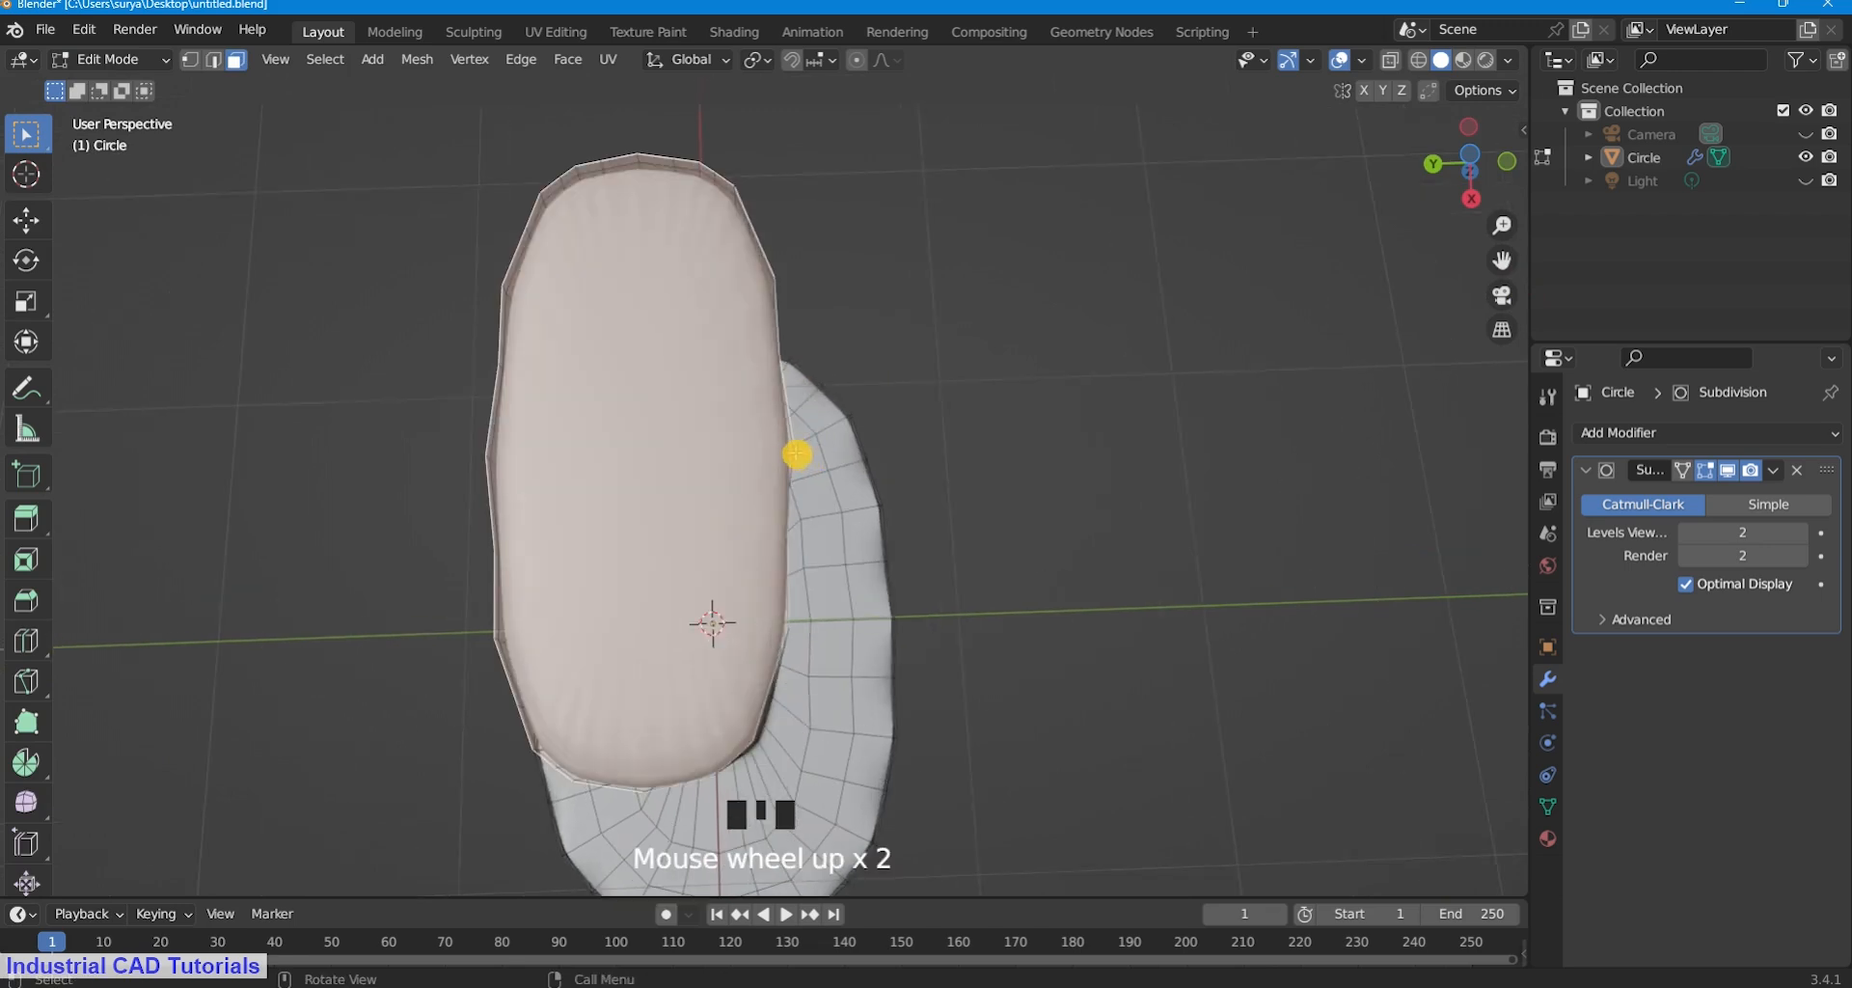
key("i")
left_click(782, 446)
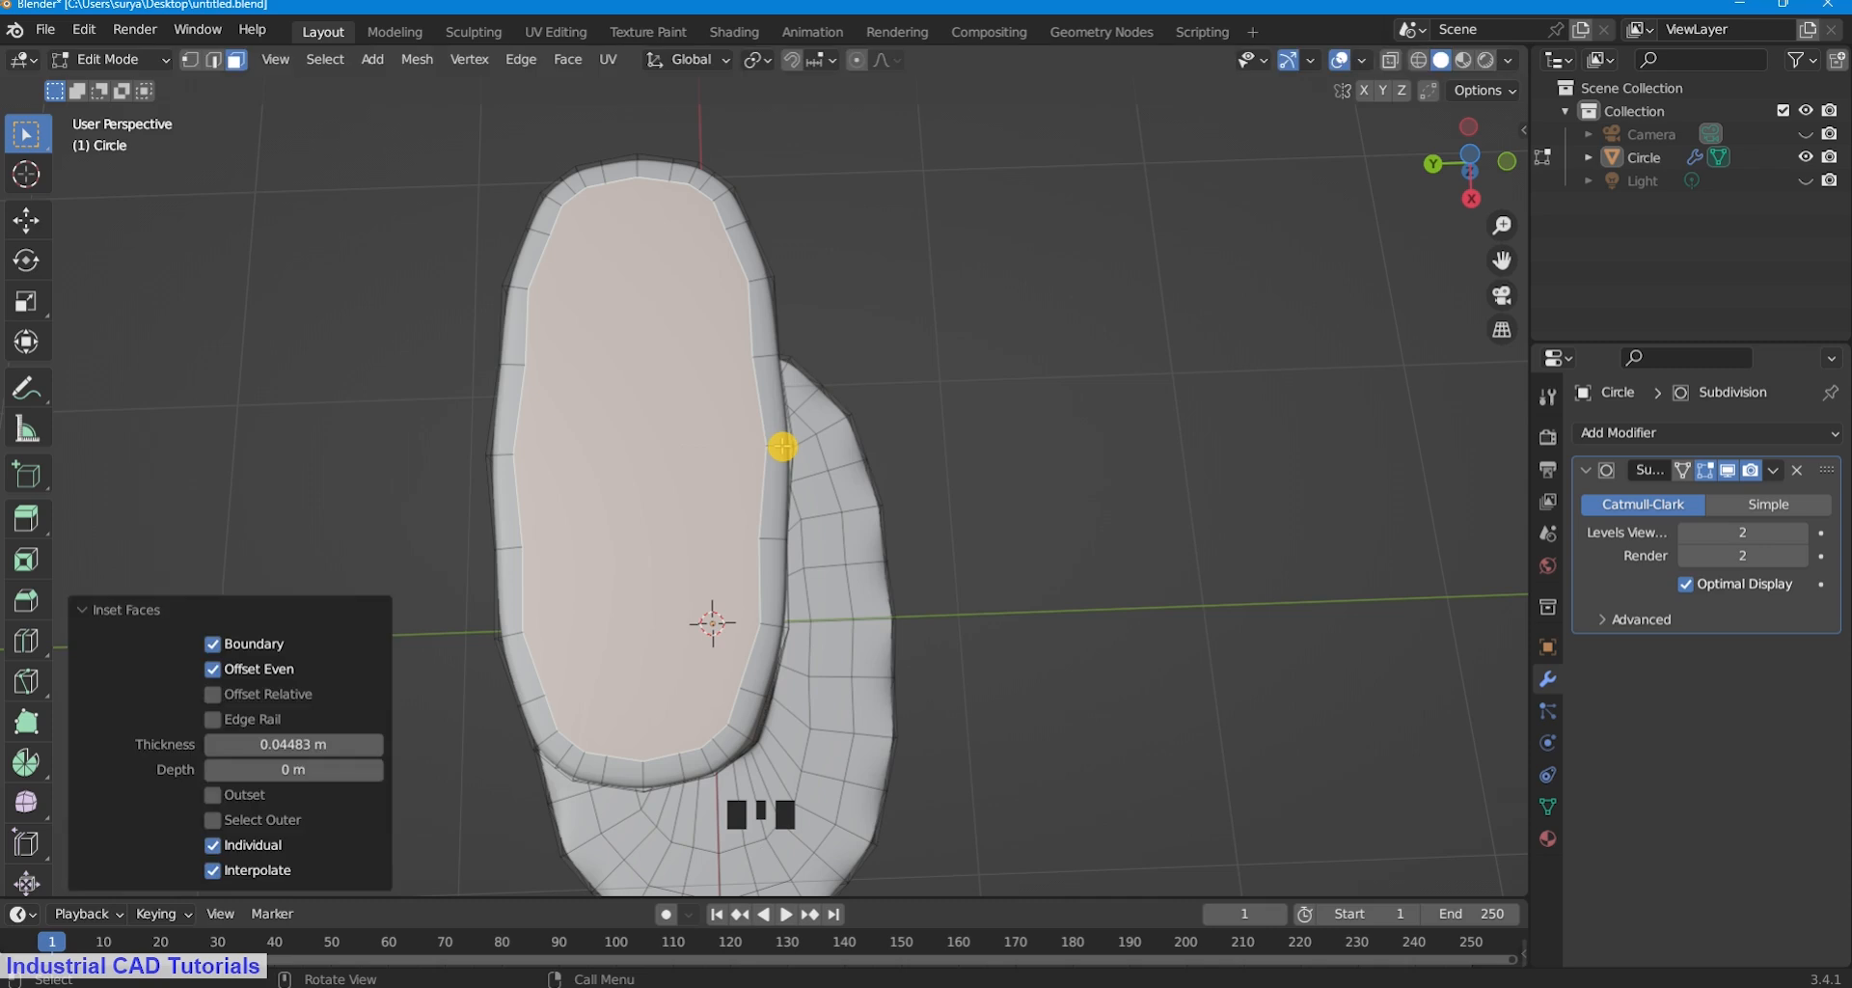
key("i")
left_click(755, 442)
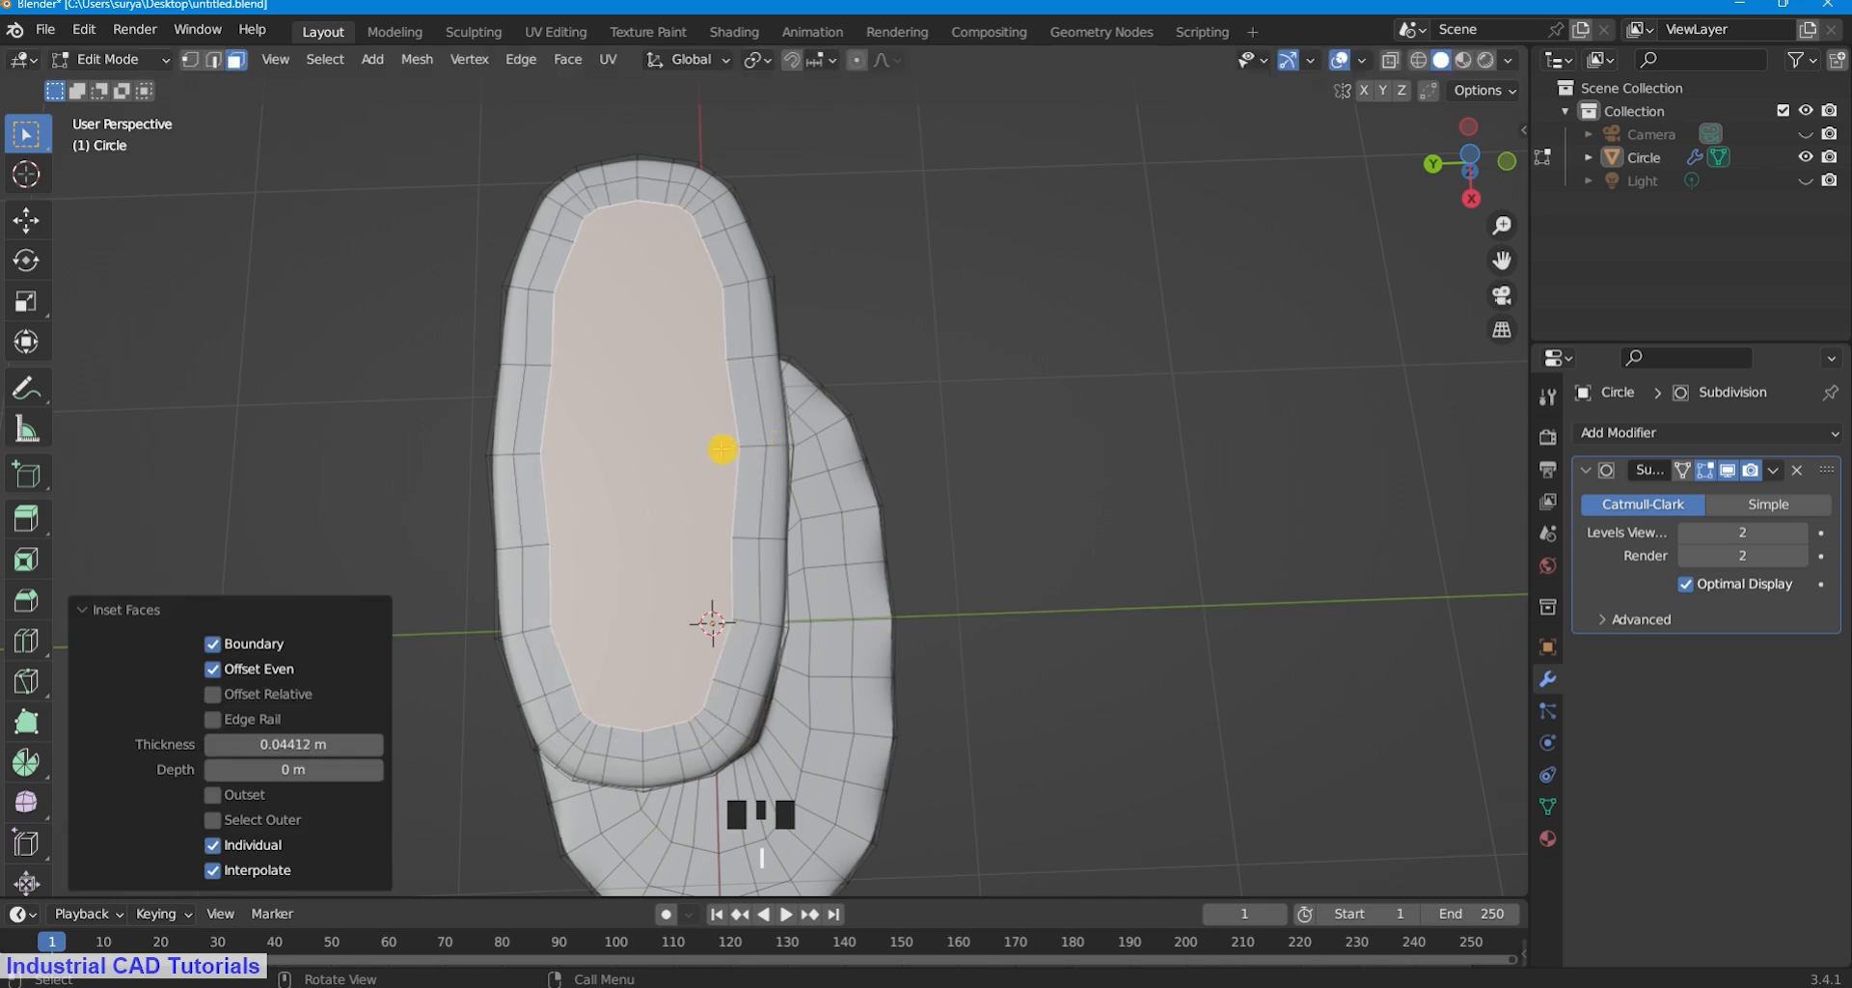
key("e")
left_click(873, 336)
scroll(871, 338, "down", 3)
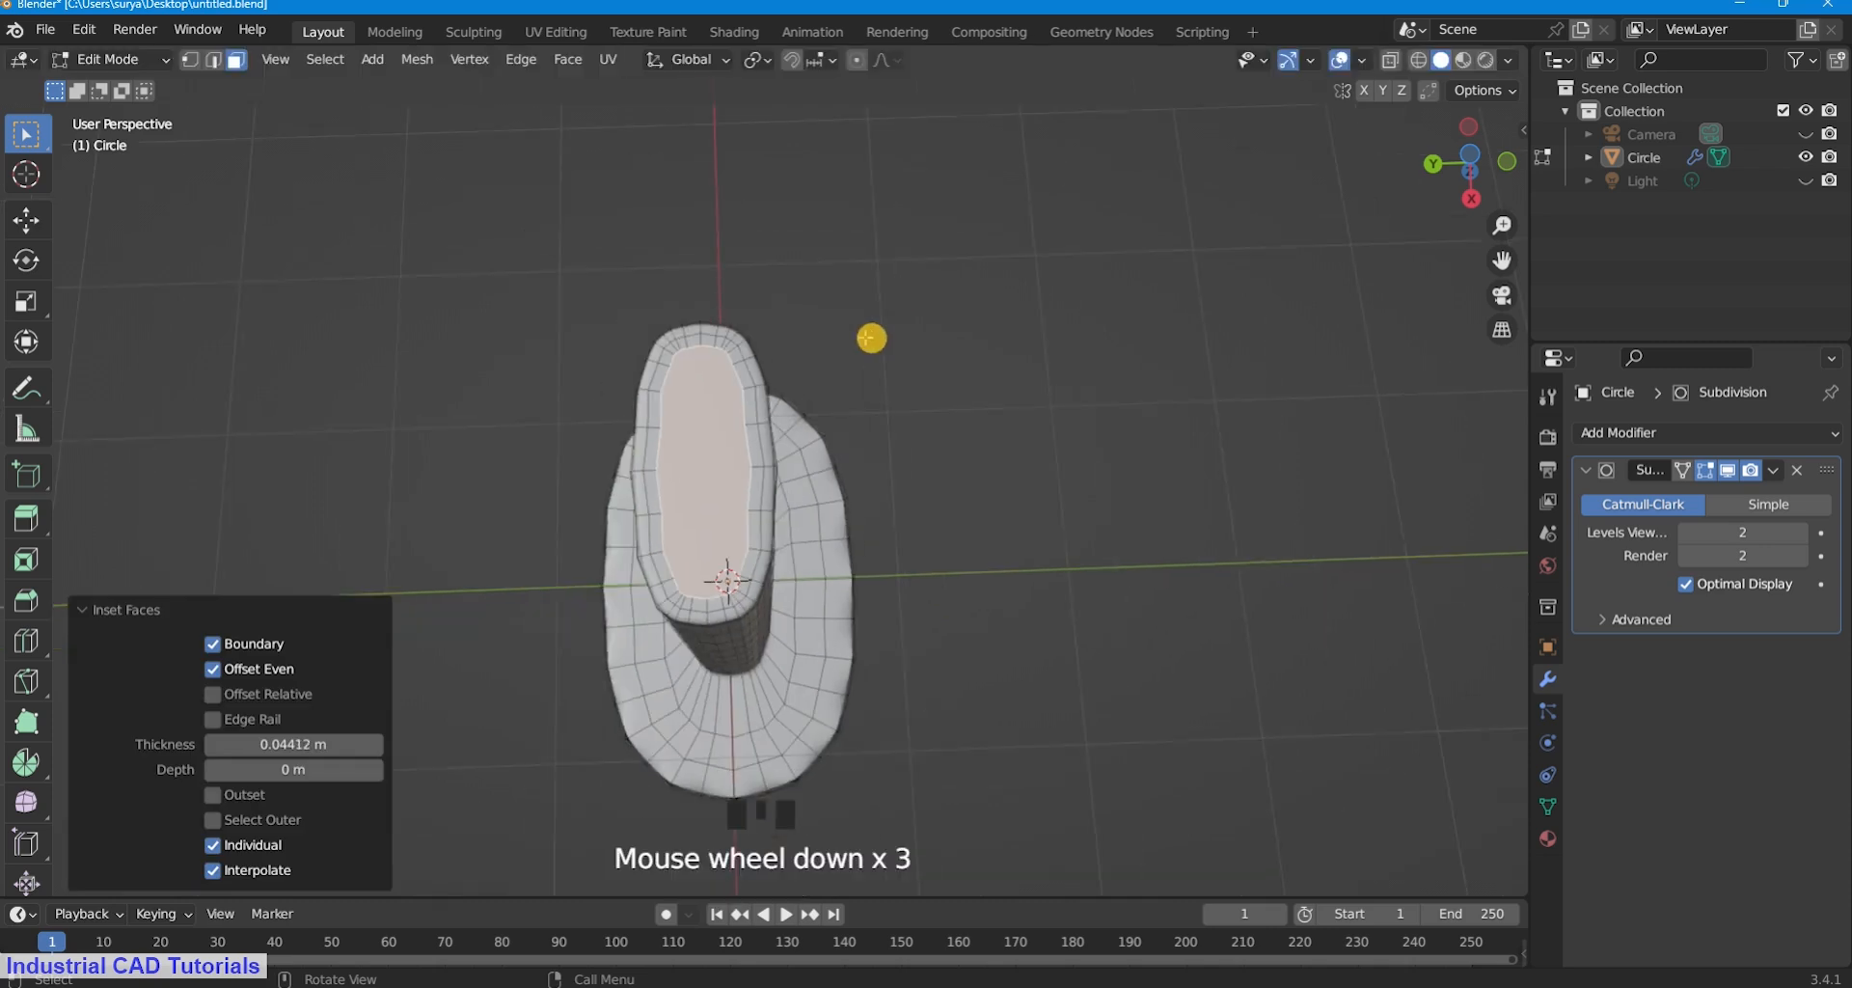
Return to Object Mode and examine the stool from its underside, its side and through the camera.
left_click(135, 60)
left_click(116, 81)
middle_click_drag(765, 318, 858, 515)
scroll(891, 441, "down", 4)
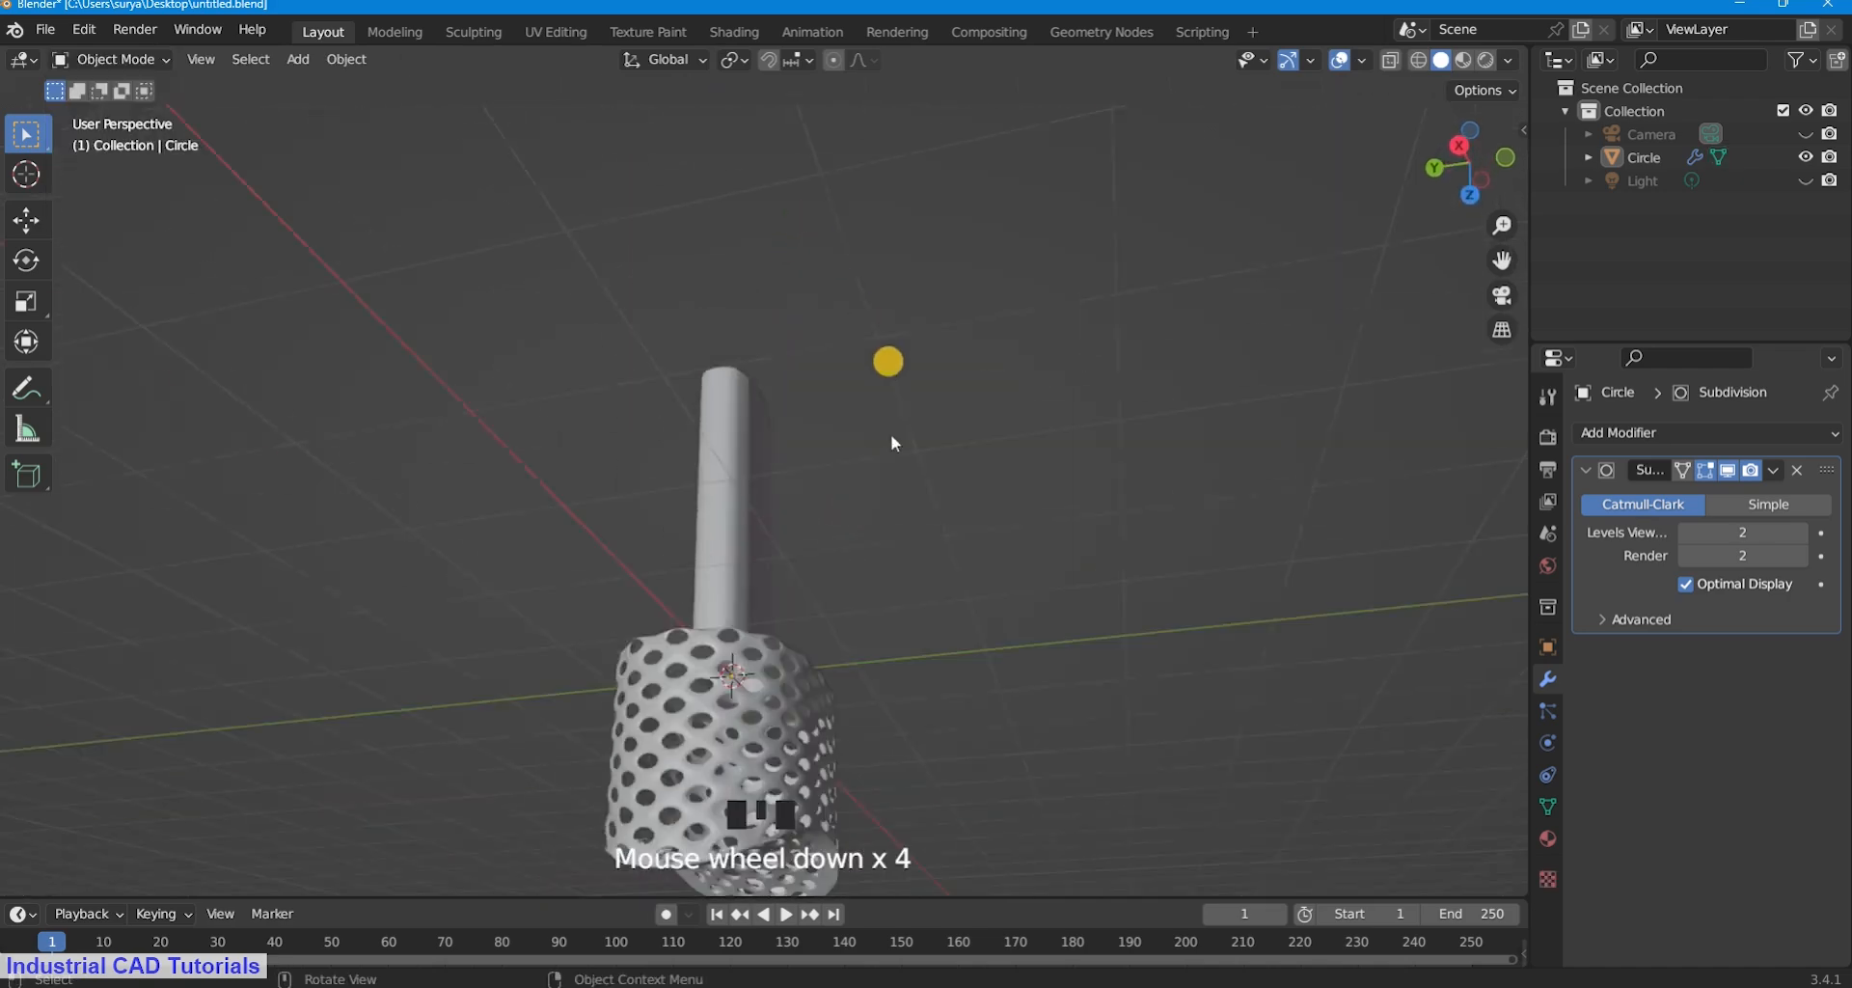
middle_click_drag(891, 442, 905, 542)
scroll(1080, 463, "down", 5)
scroll(1124, 446, "up", 4)
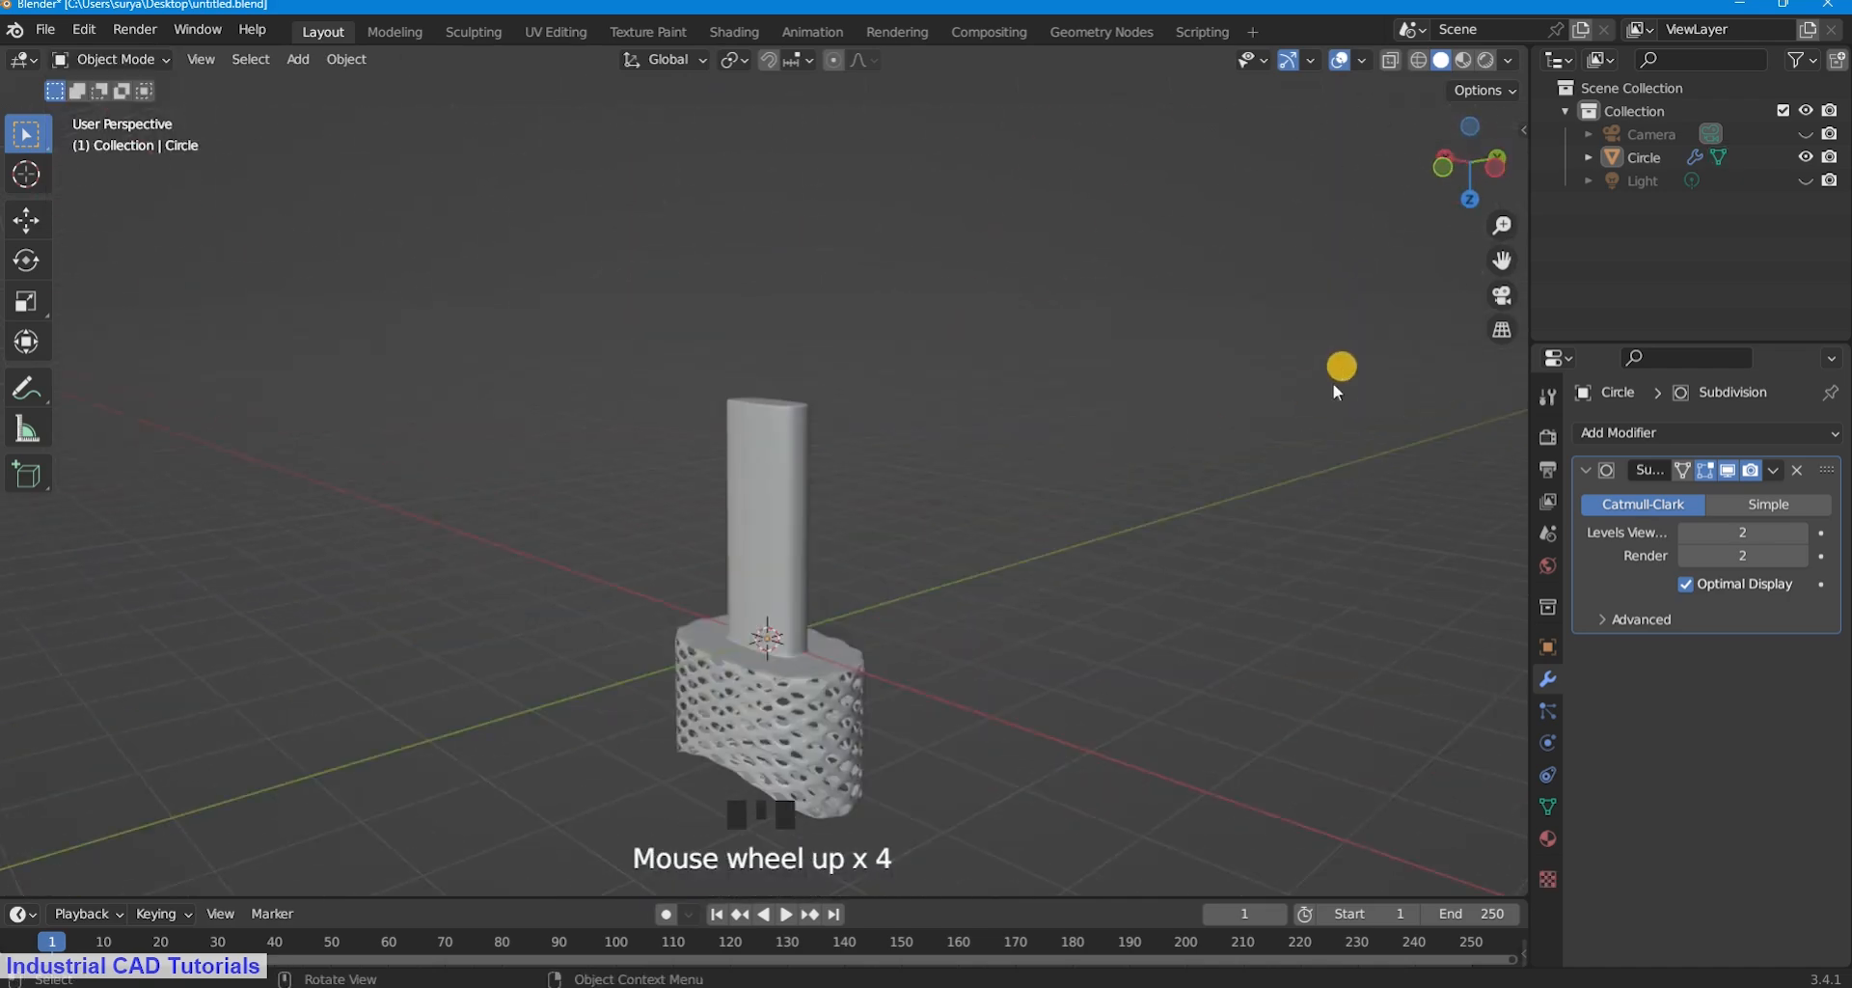
middle_click(1232, 443)
key("KP_1")
key("KP_0")
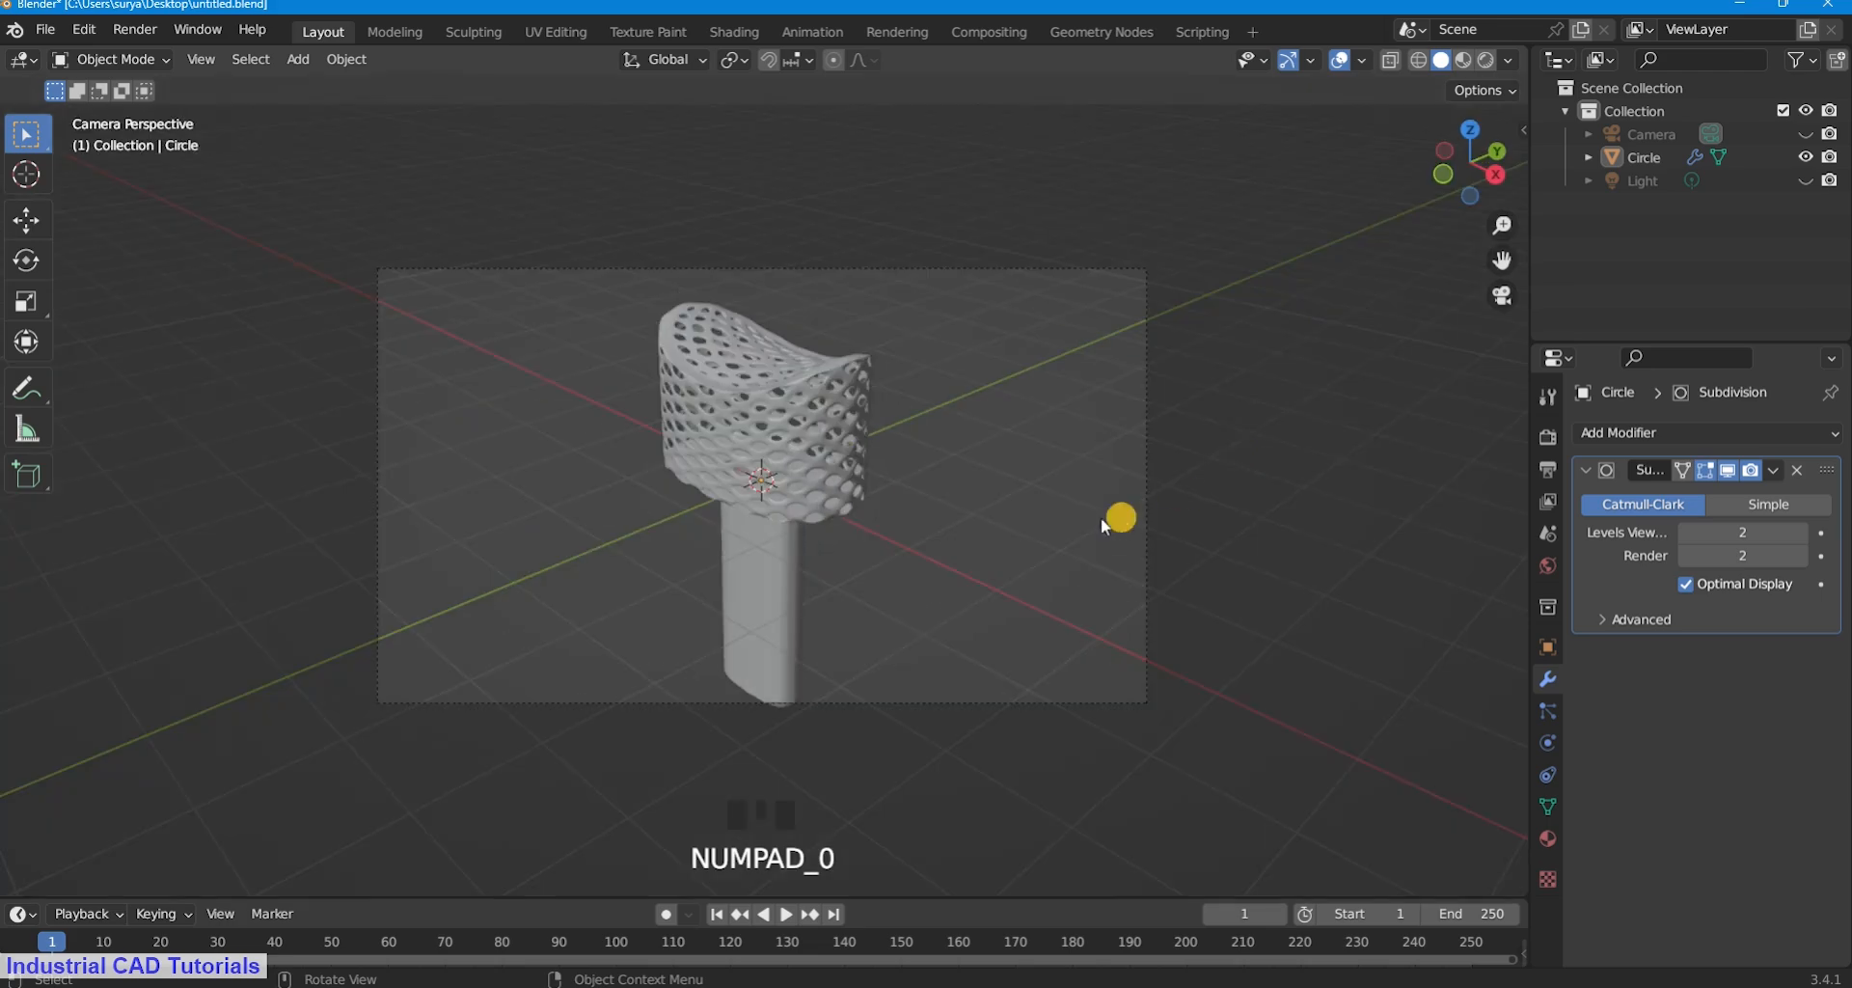
scroll(1102, 519, "up", 1)
left_click_drag(773, 664, 683, 465)
left_click(1172, 490)
middle_click_drag(1052, 569, 762, 463)
middle_click_drag(788, 542, 777, 717)
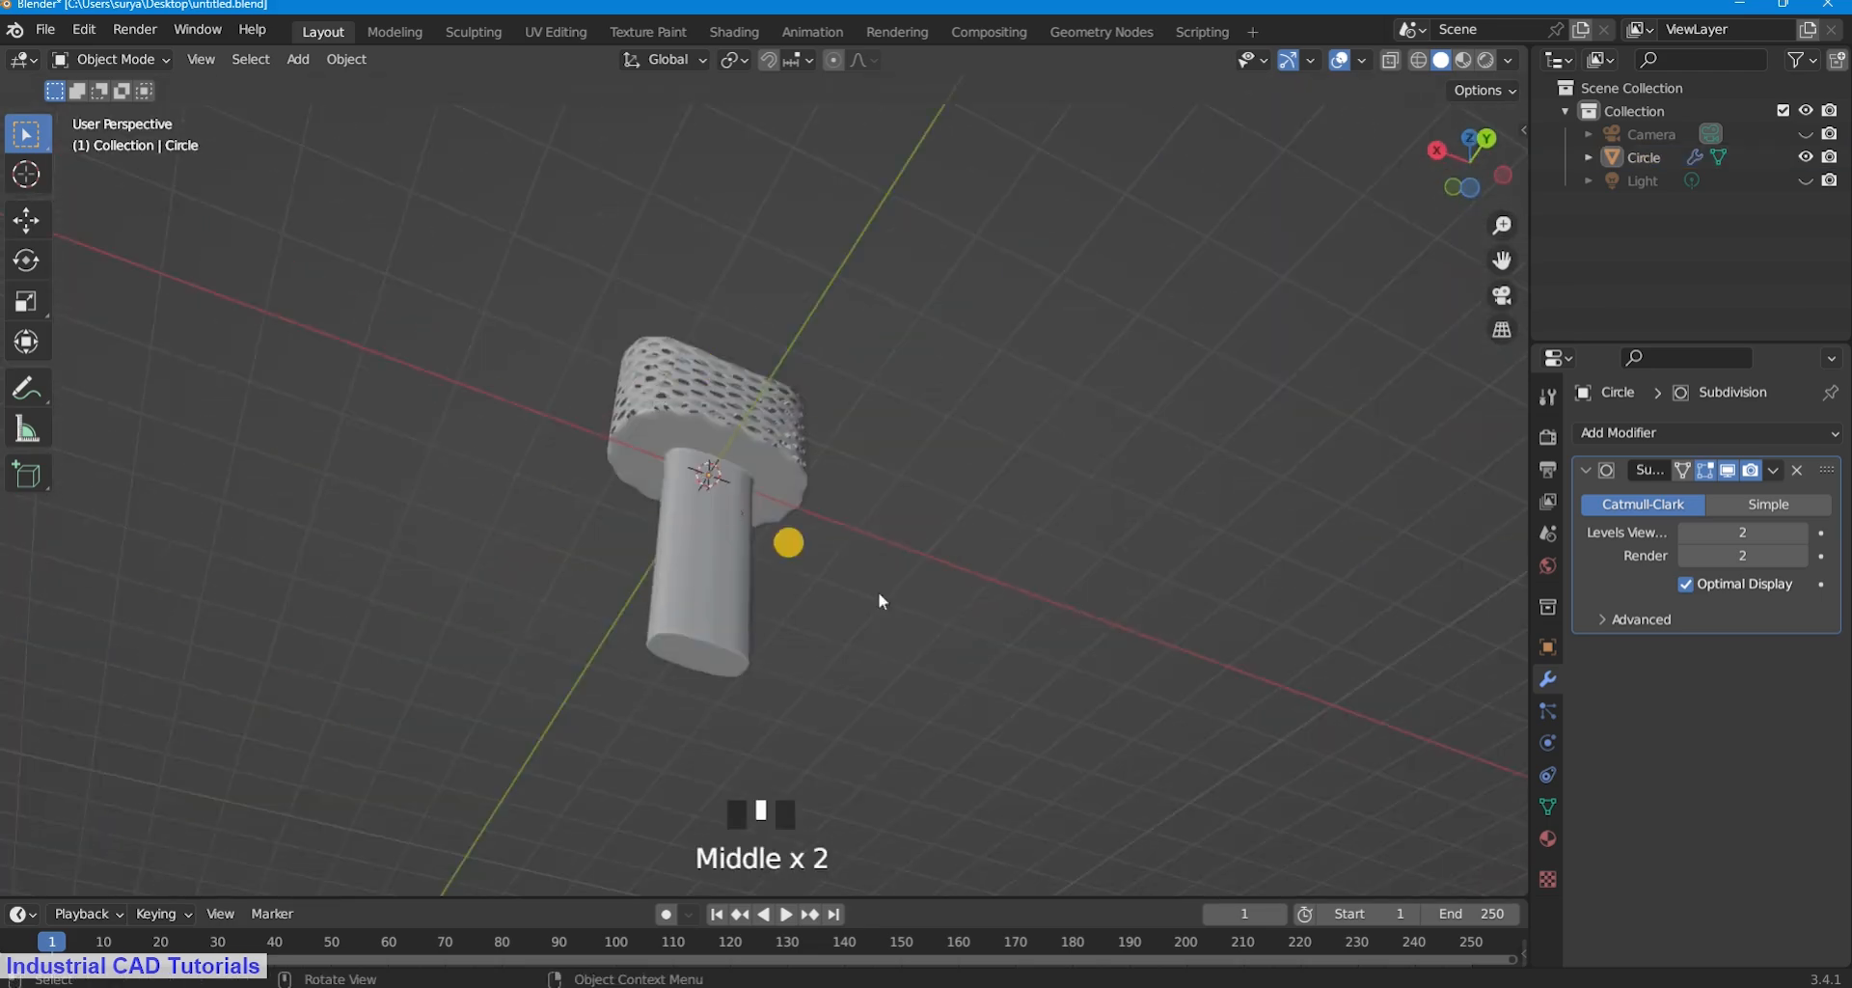
scroll(777, 718, "down", 2)
key("KP_0")
scroll(795, 478, "down", 2)
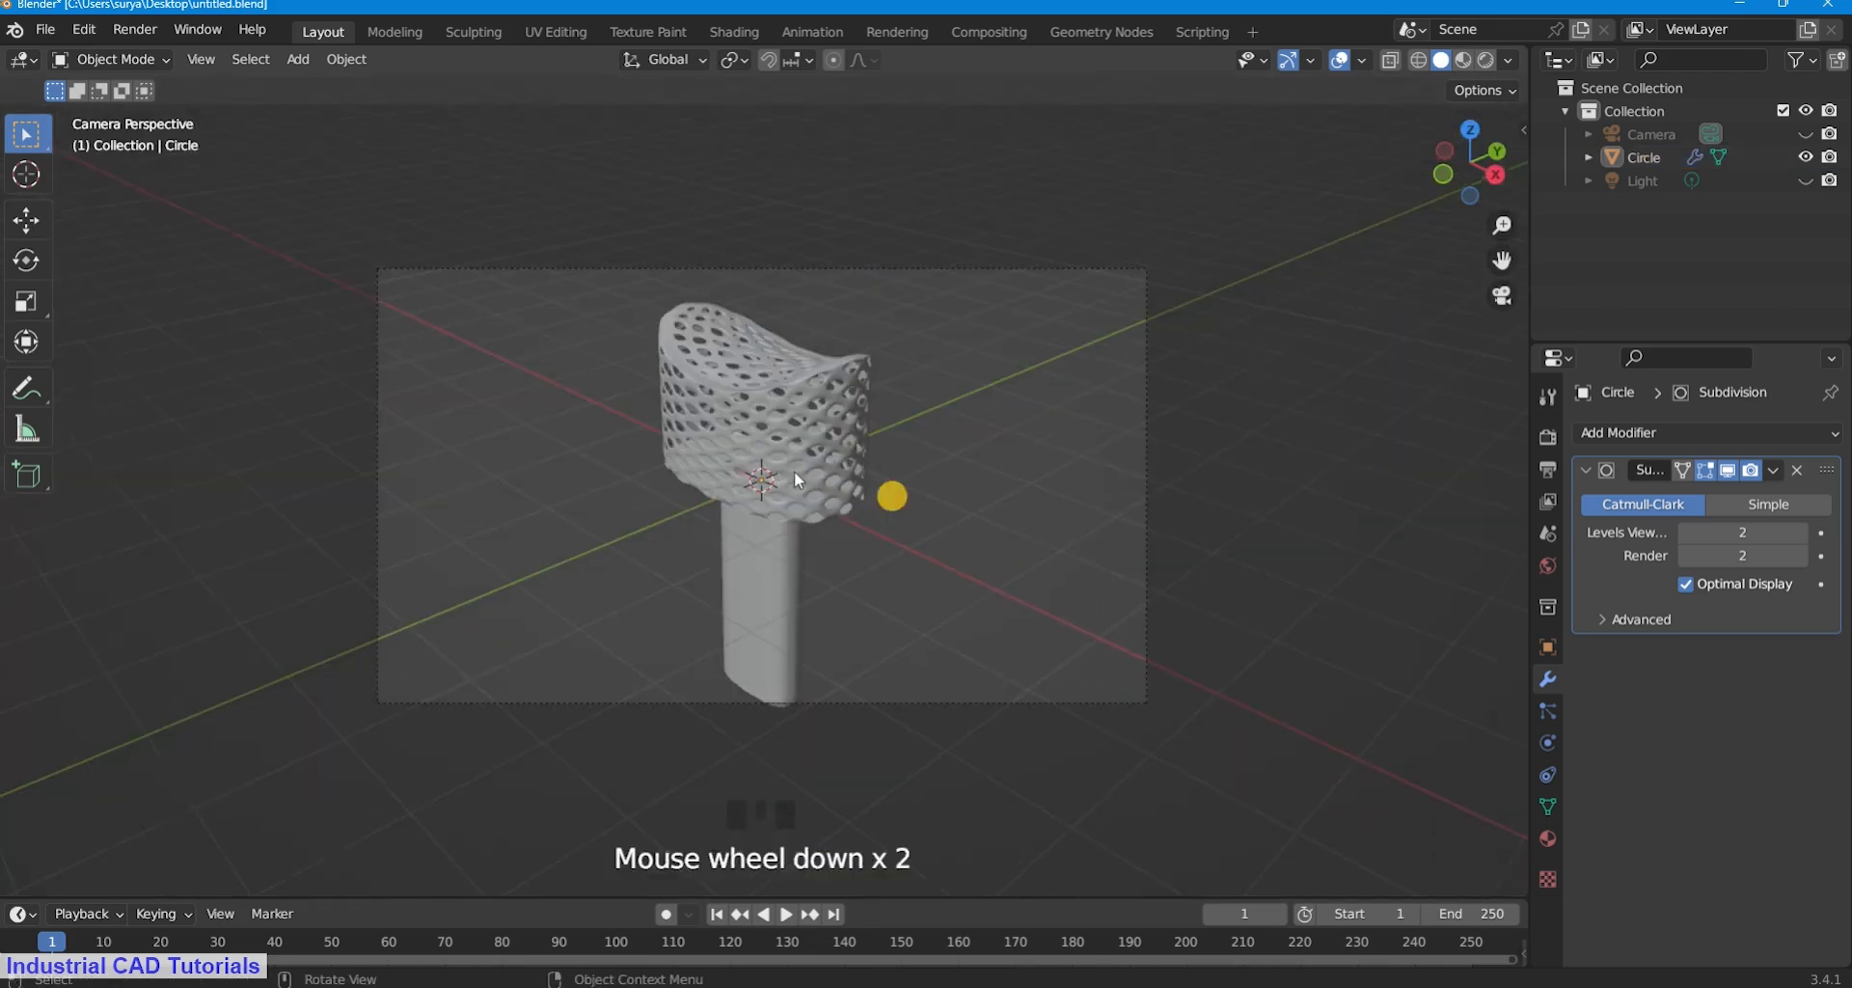
Rotate the stool object 90° about the global X axis and deselect it.
left_click(797, 477)
scroll(797, 476, "up", 2)
type("rx90")
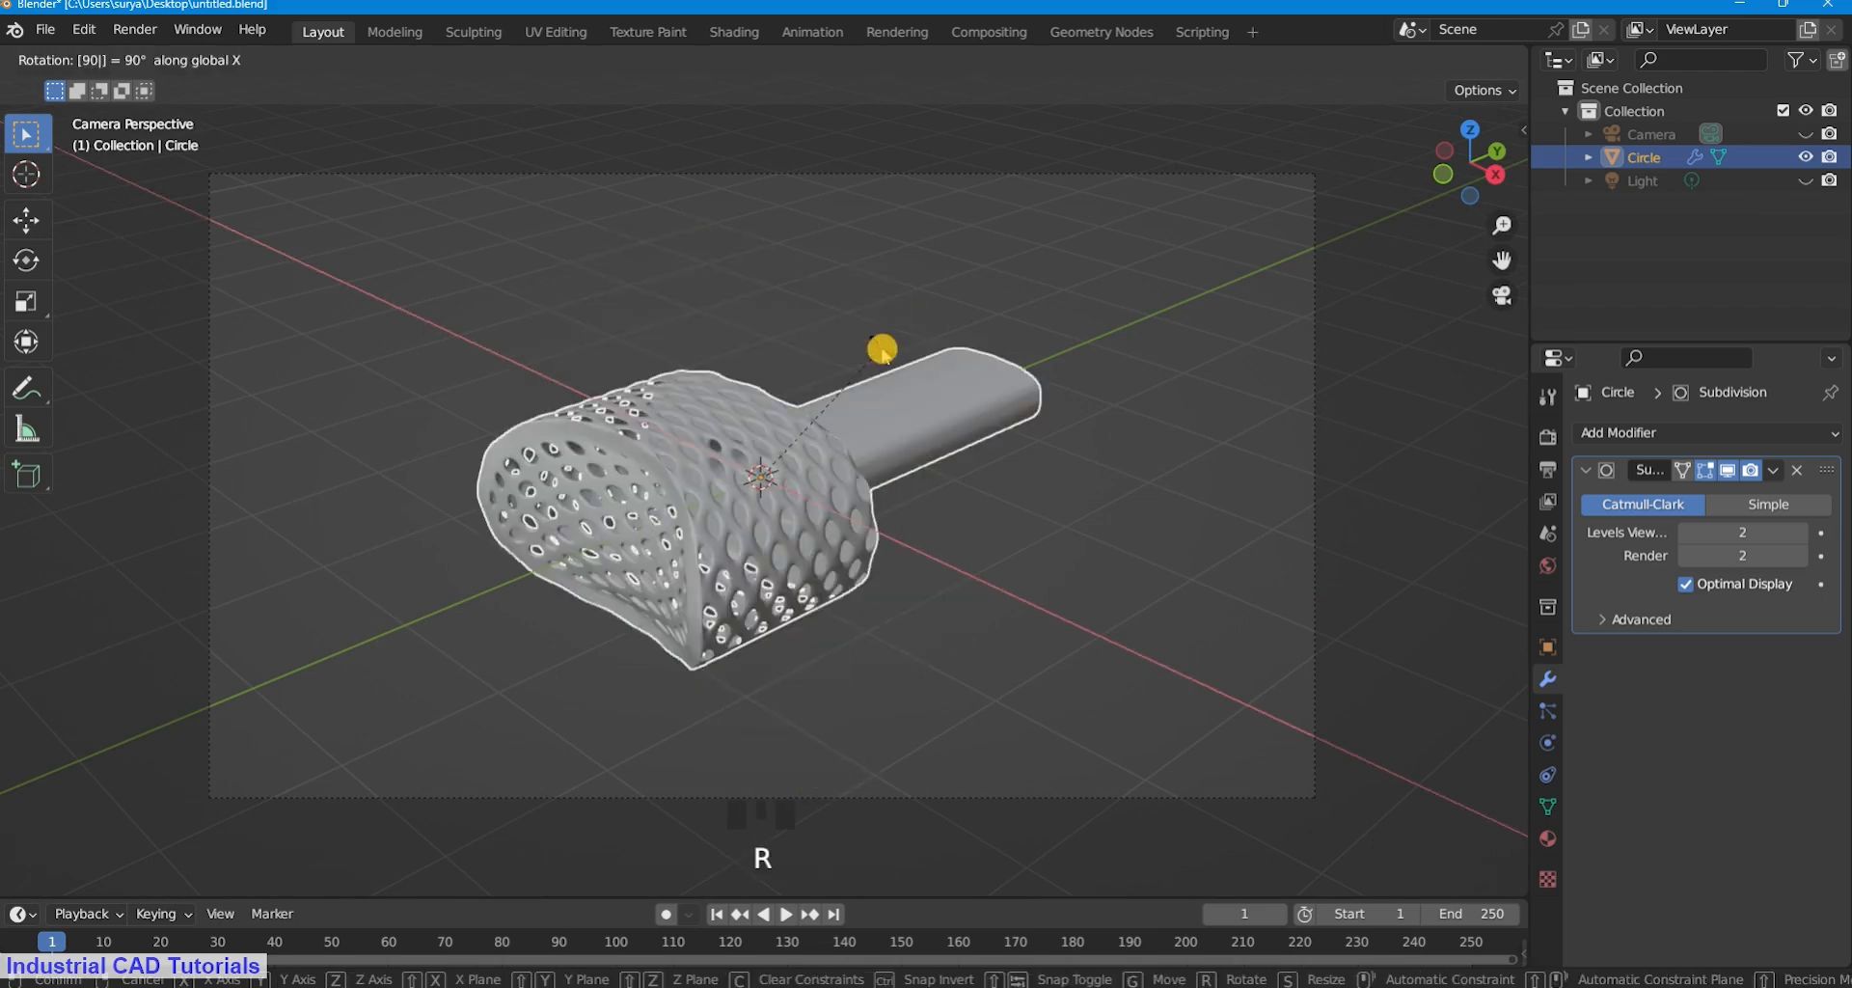
key("Return")
left_click(1150, 426)
In Edit Mode, add a supporting loop cut on the column close to where it joins the stool's bottom.
scroll(1151, 427, "up", 2)
left_click(108, 60)
left_click(107, 110)
middle_click_drag(1360, 264, 512, 469)
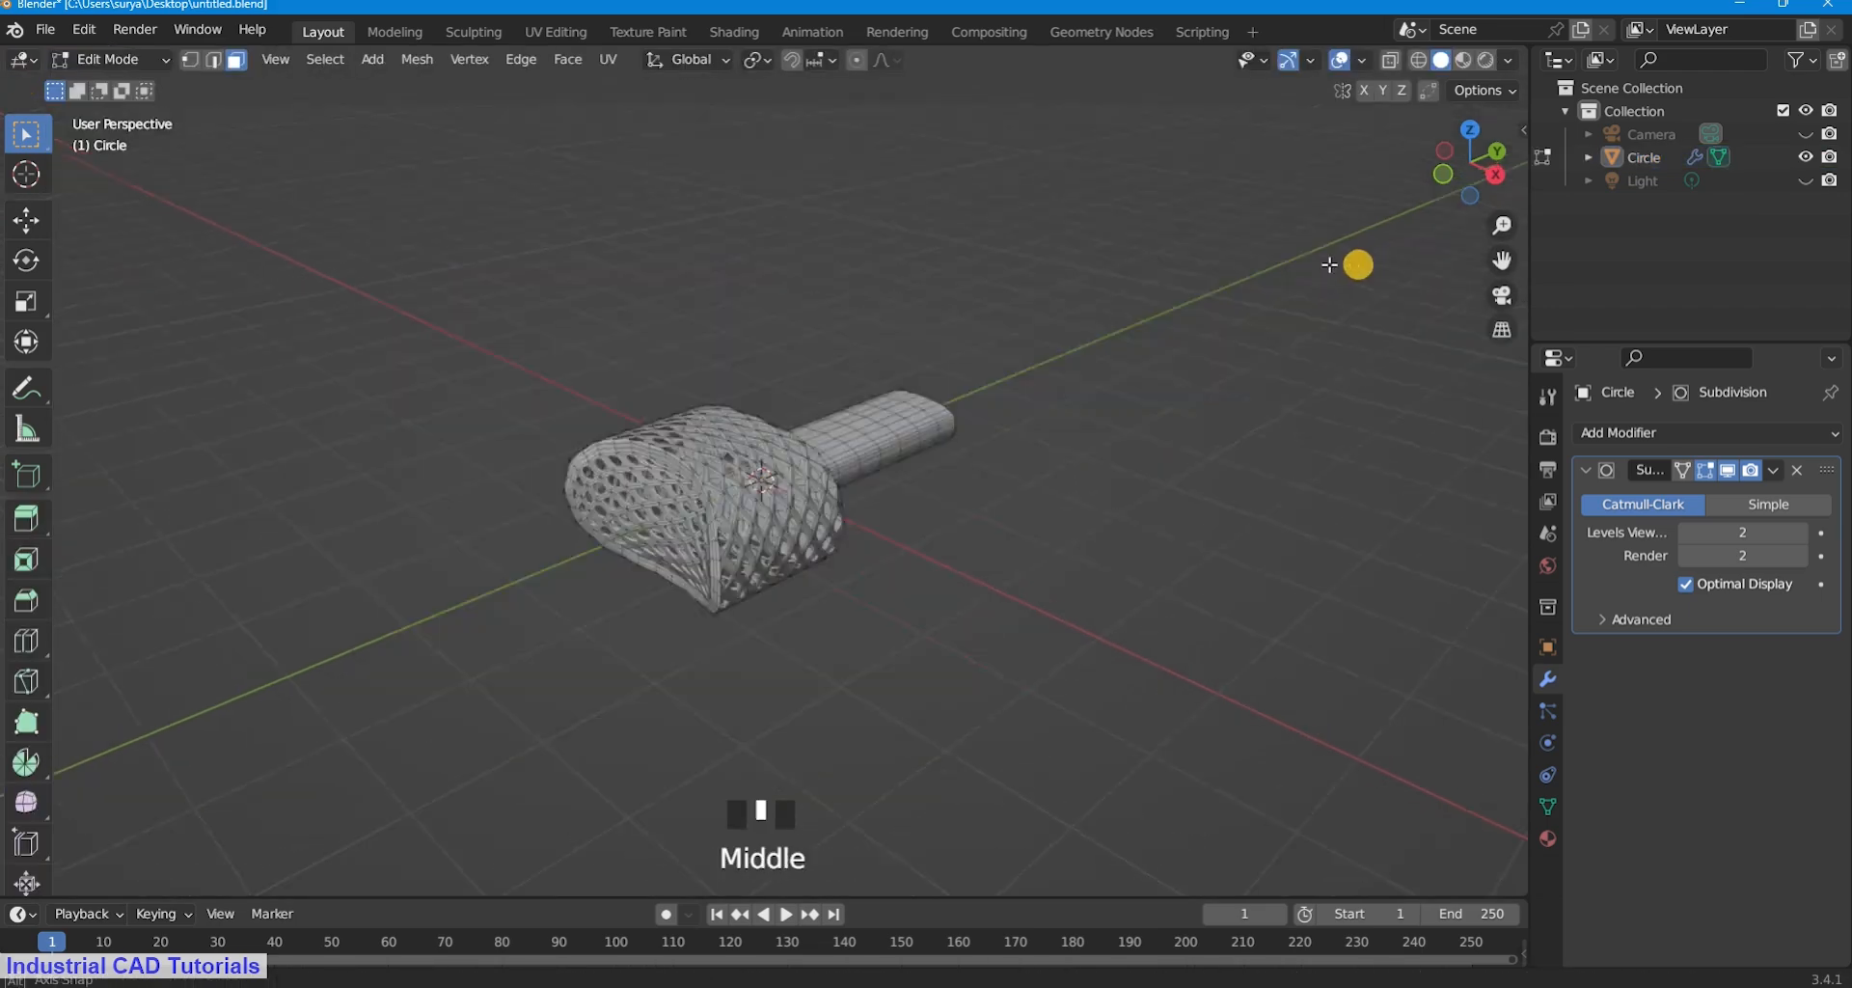
scroll(1008, 472, "up", 2)
scroll(930, 512, "up", 4)
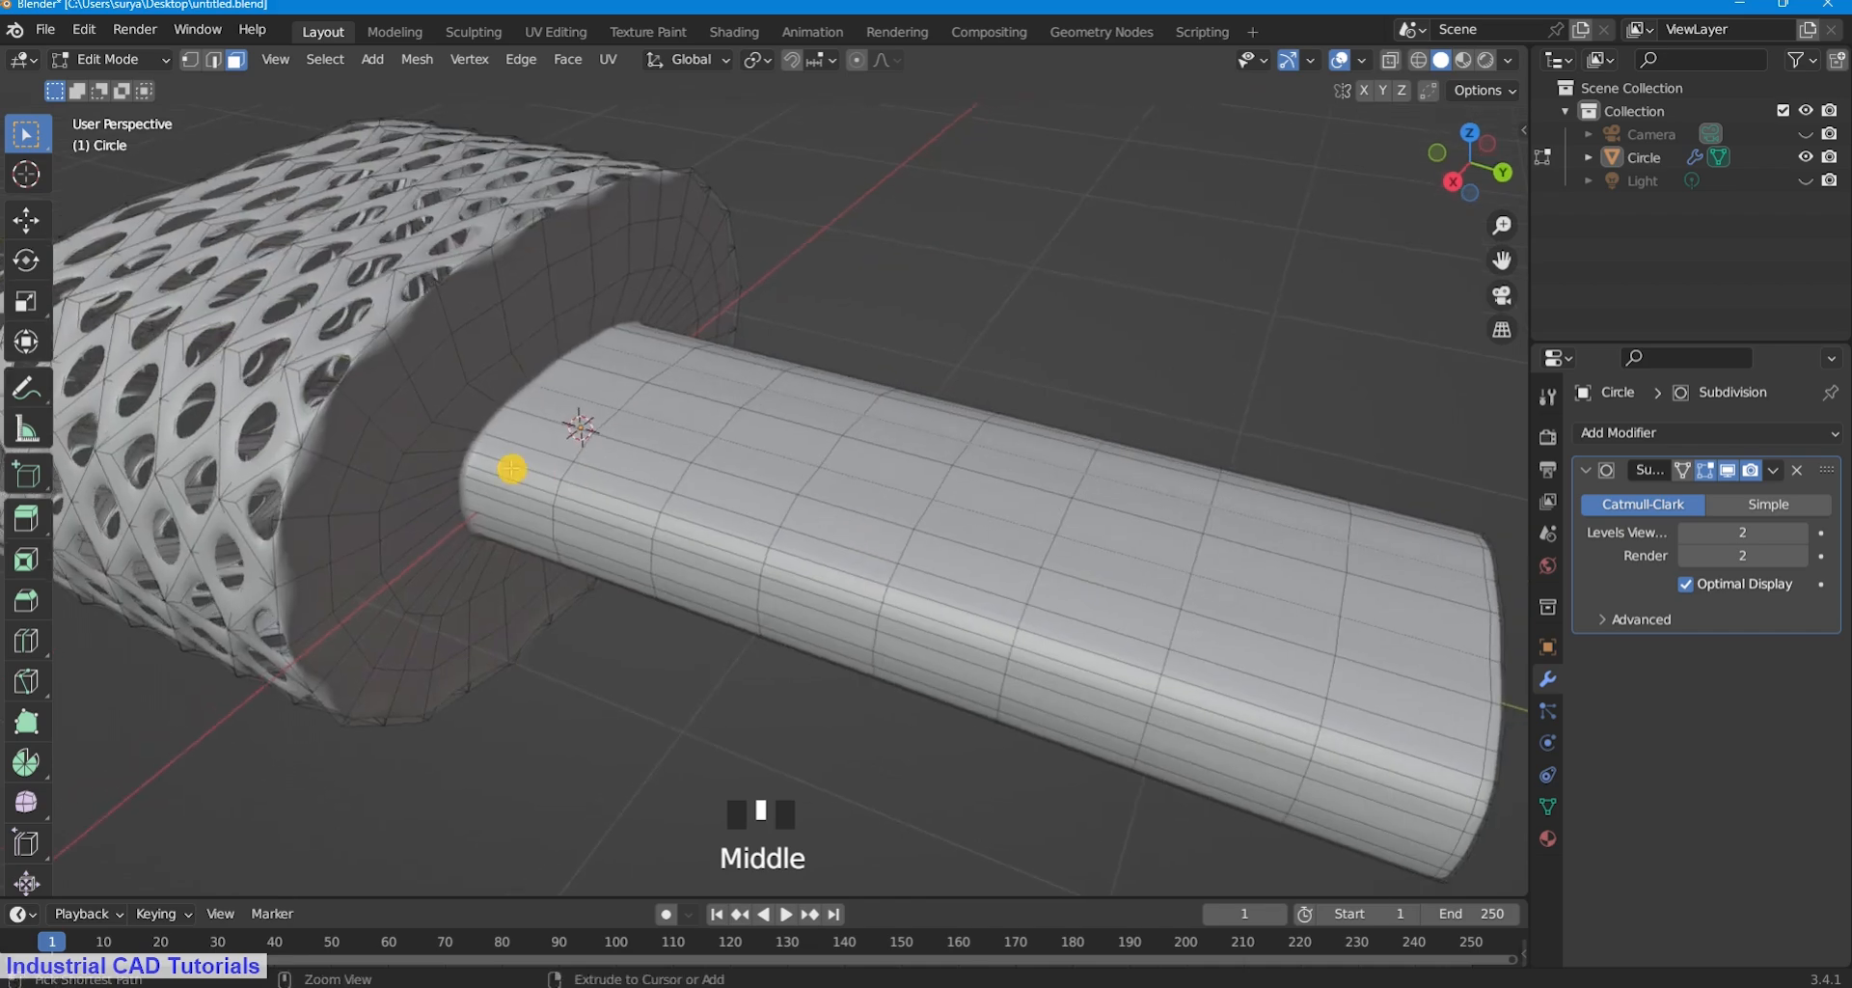
key("ctrl+r")
left_click(513, 444)
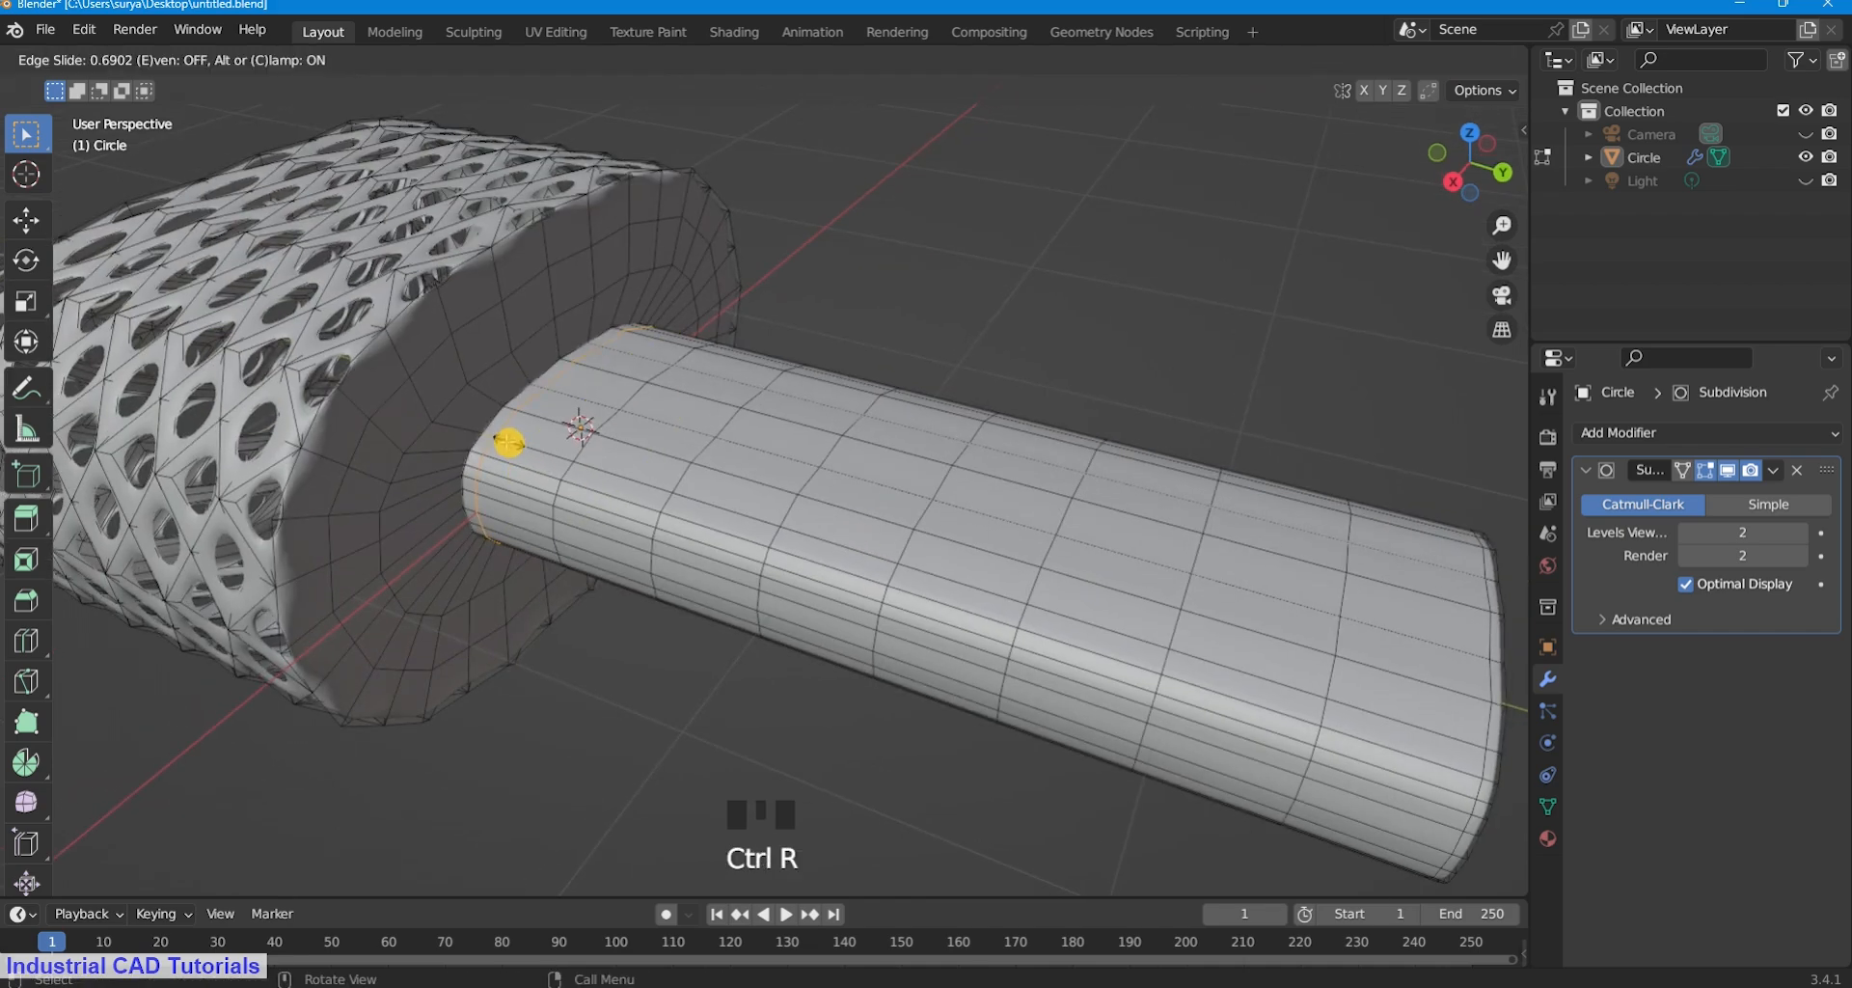
left_click(509, 442)
Set the Subdivision modifier's viewport level to 4 and return to Object Mode.
left_click(1744, 524)
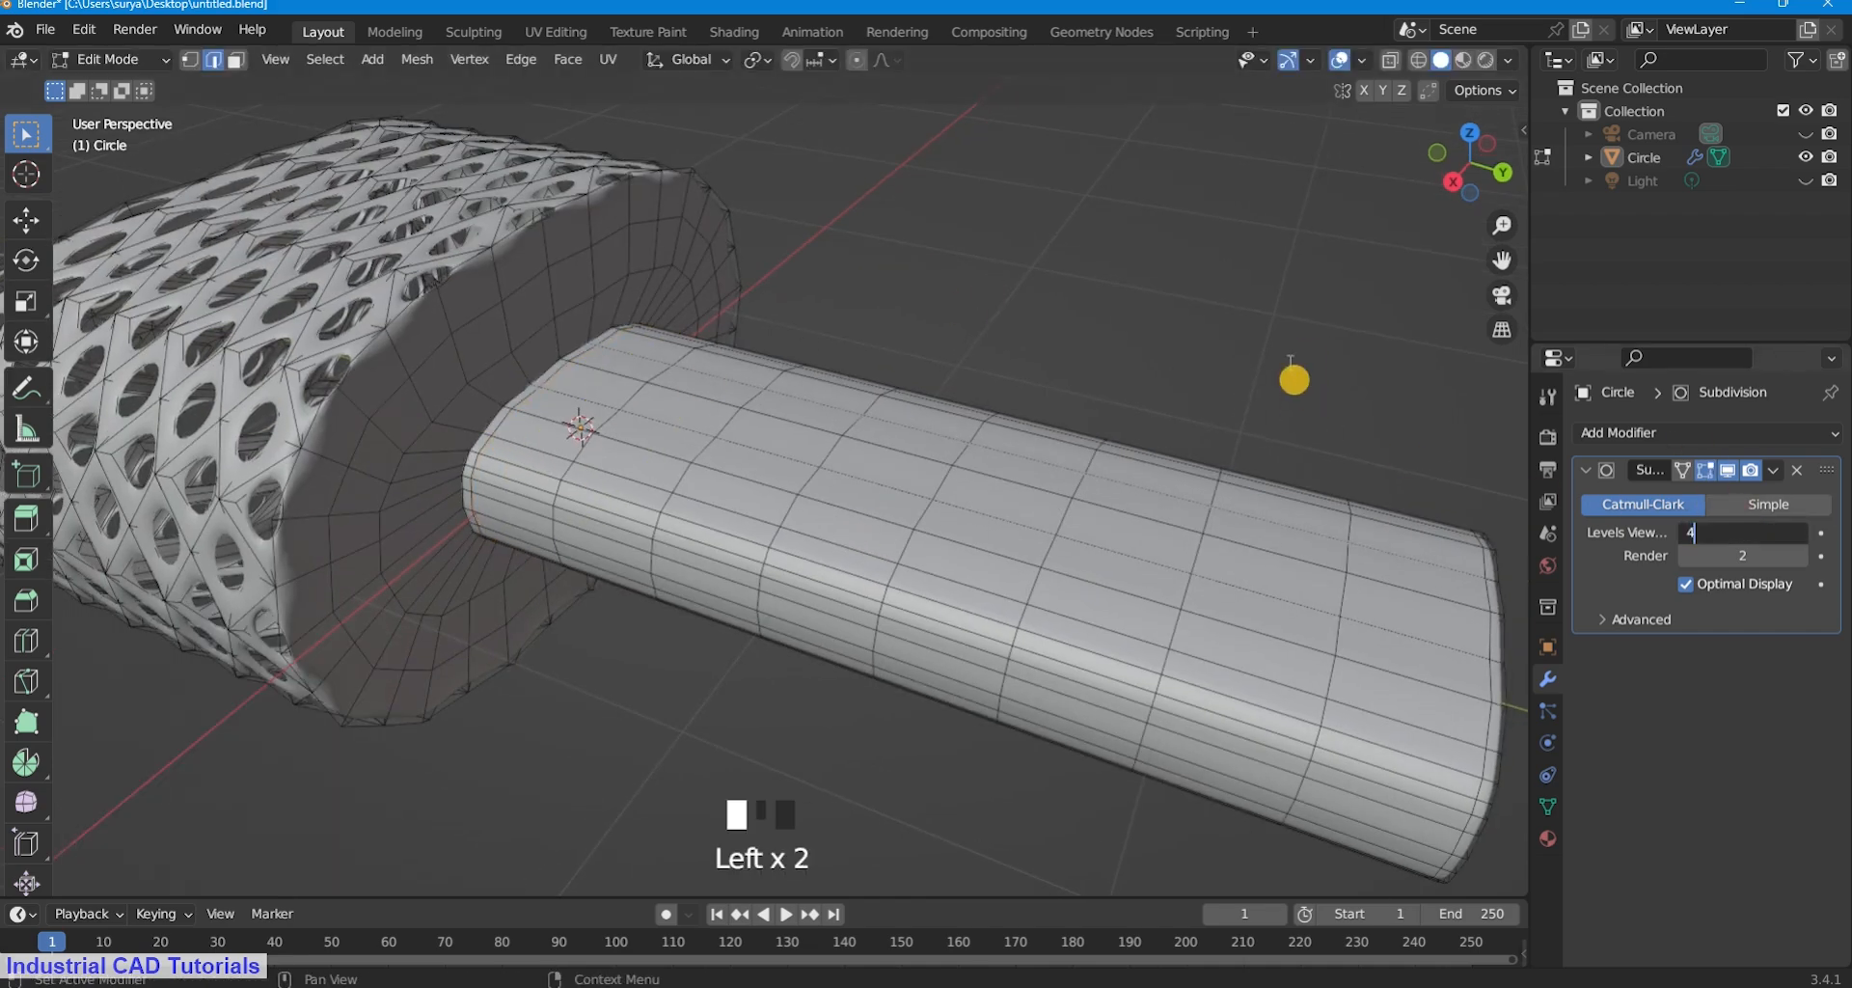
left_click(1302, 354)
scroll(1343, 341, "down", 2)
left_click(159, 63)
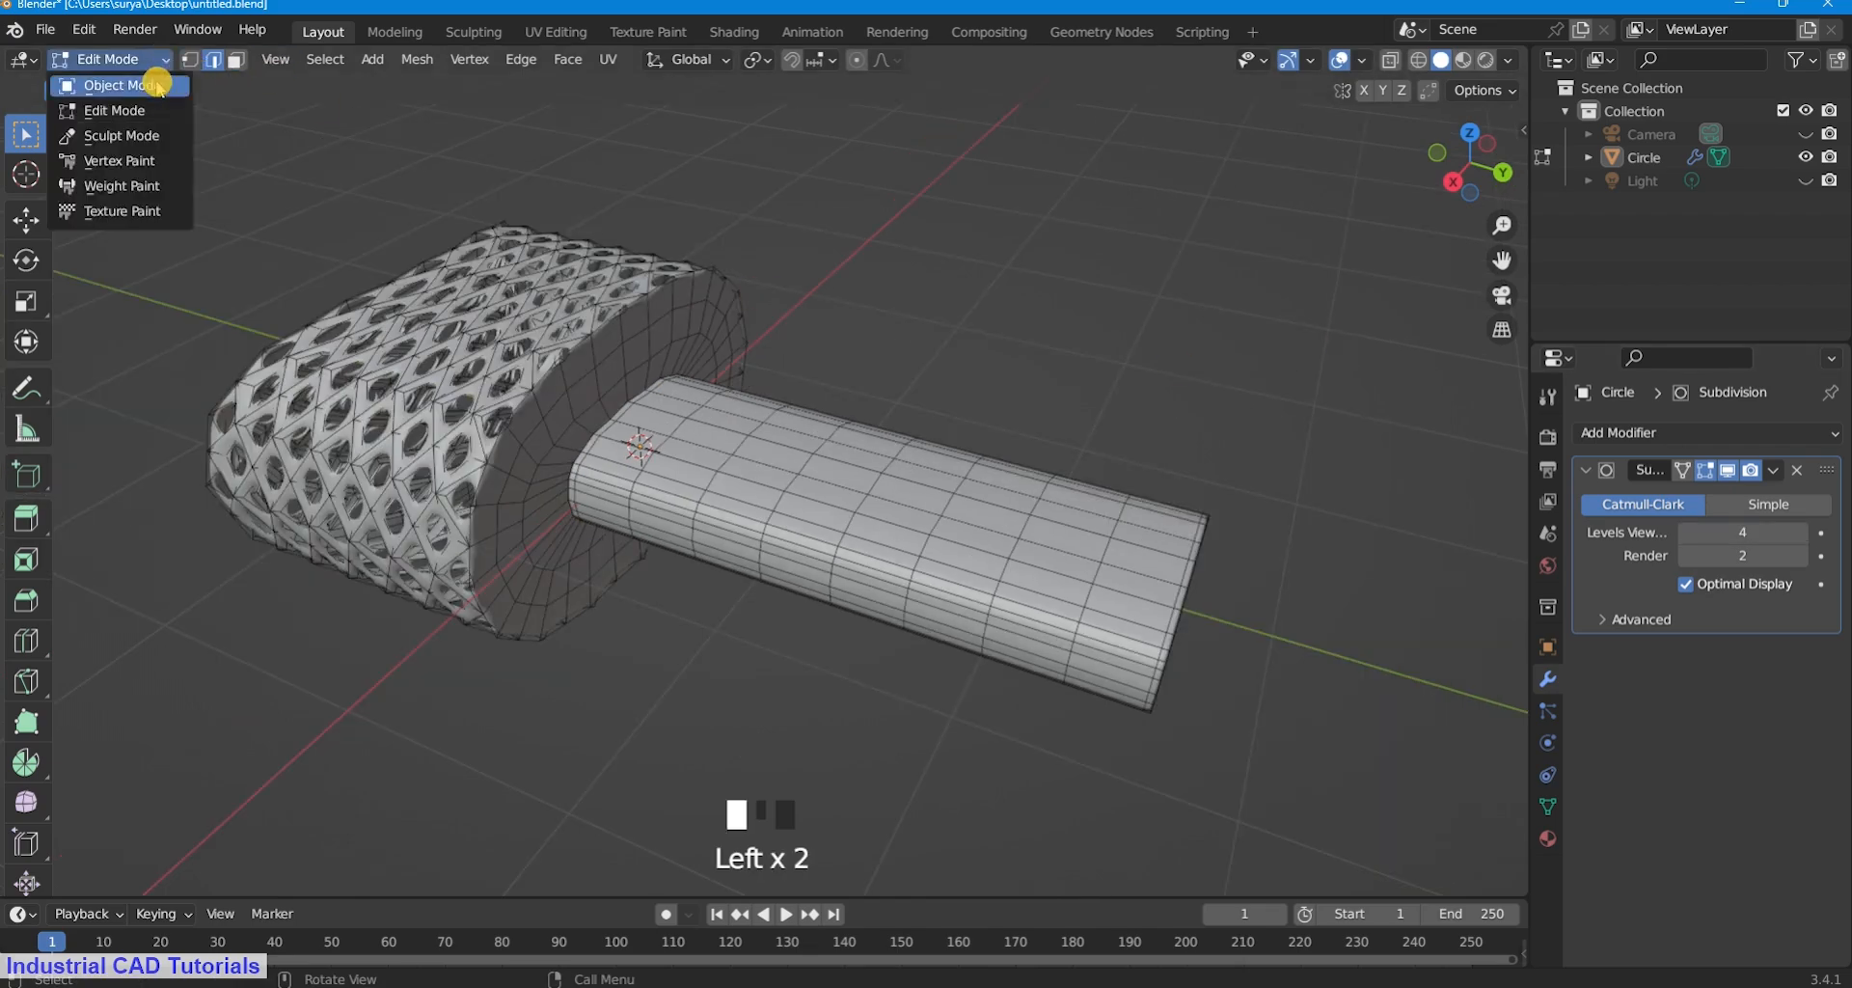
scroll(956, 340, "up", 4)
Turn off the Subdivision modifier's viewport display and enter Edit Mode with face selection.
middle_click_drag(956, 339, 1070, 631)
left_click(1728, 470)
scroll(988, 537, "up", 2)
left_click(111, 59)
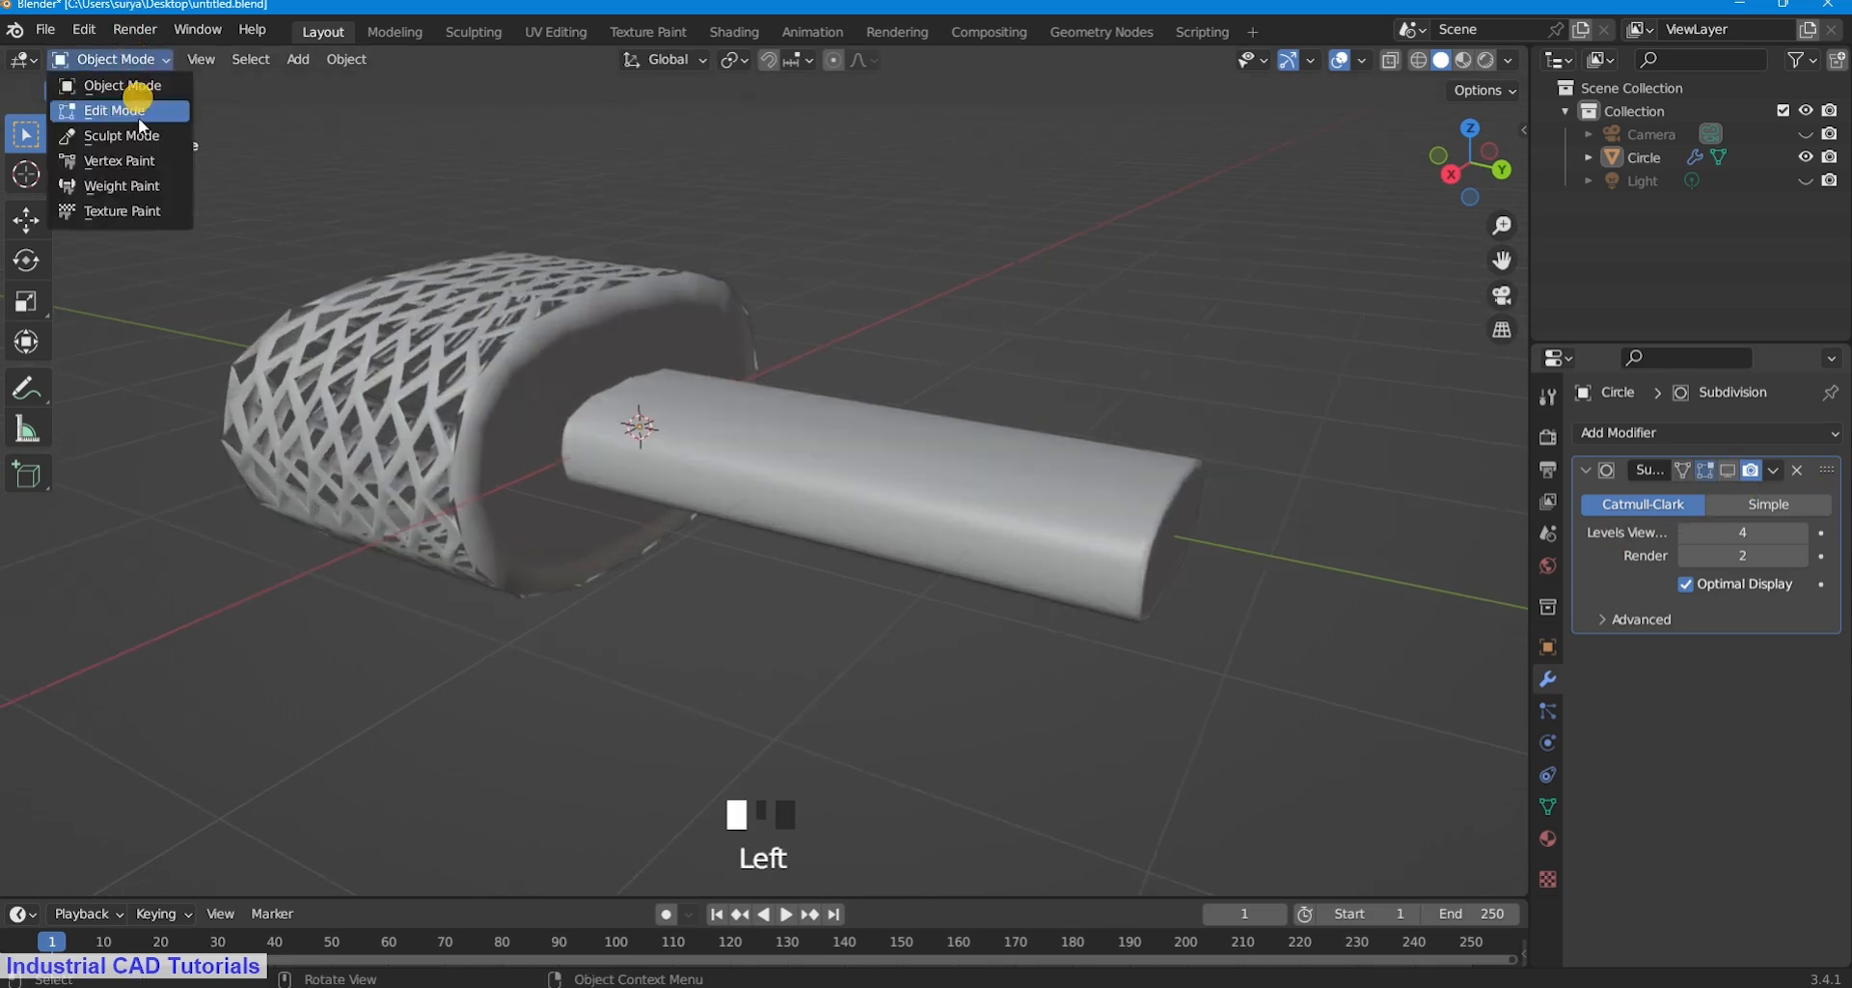
left_click(136, 103)
middle_click_drag(1042, 550, 508, 187)
left_click(235, 61)
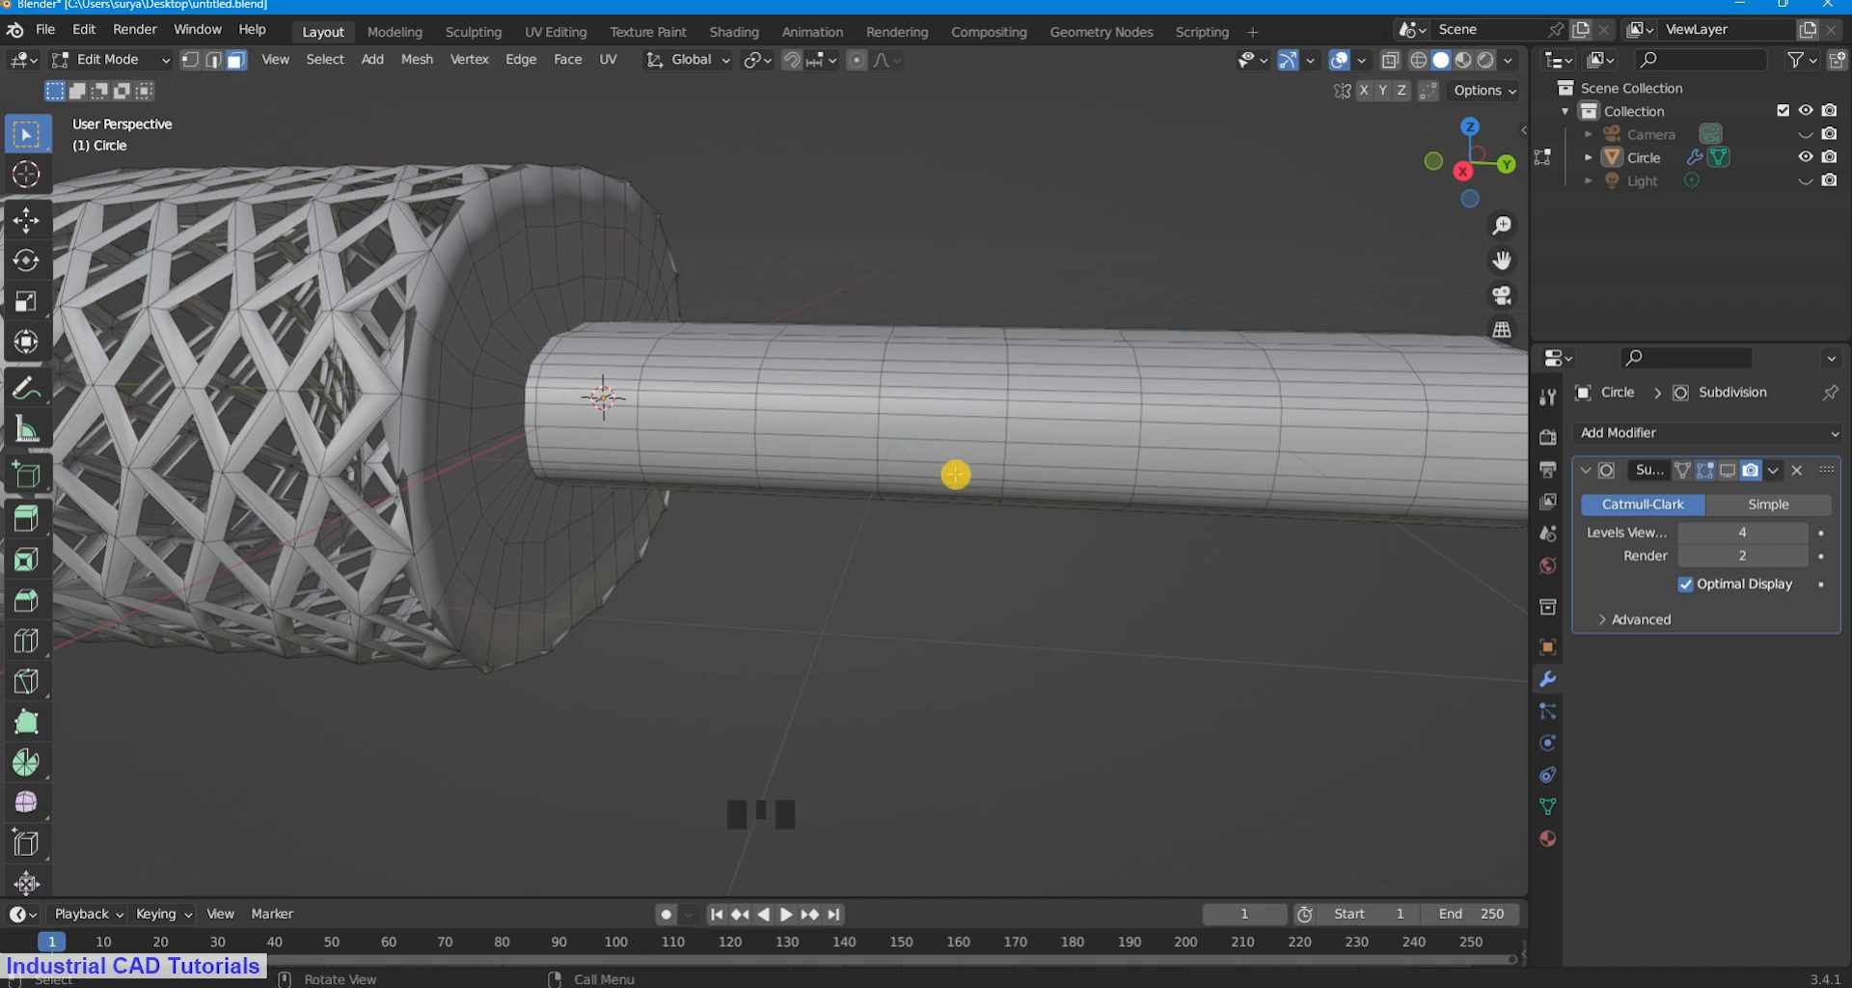
Select adjacent faces partway along the column's narrow side and inset them as one region by about 0.011 m.
left_click(891, 447, "shift")
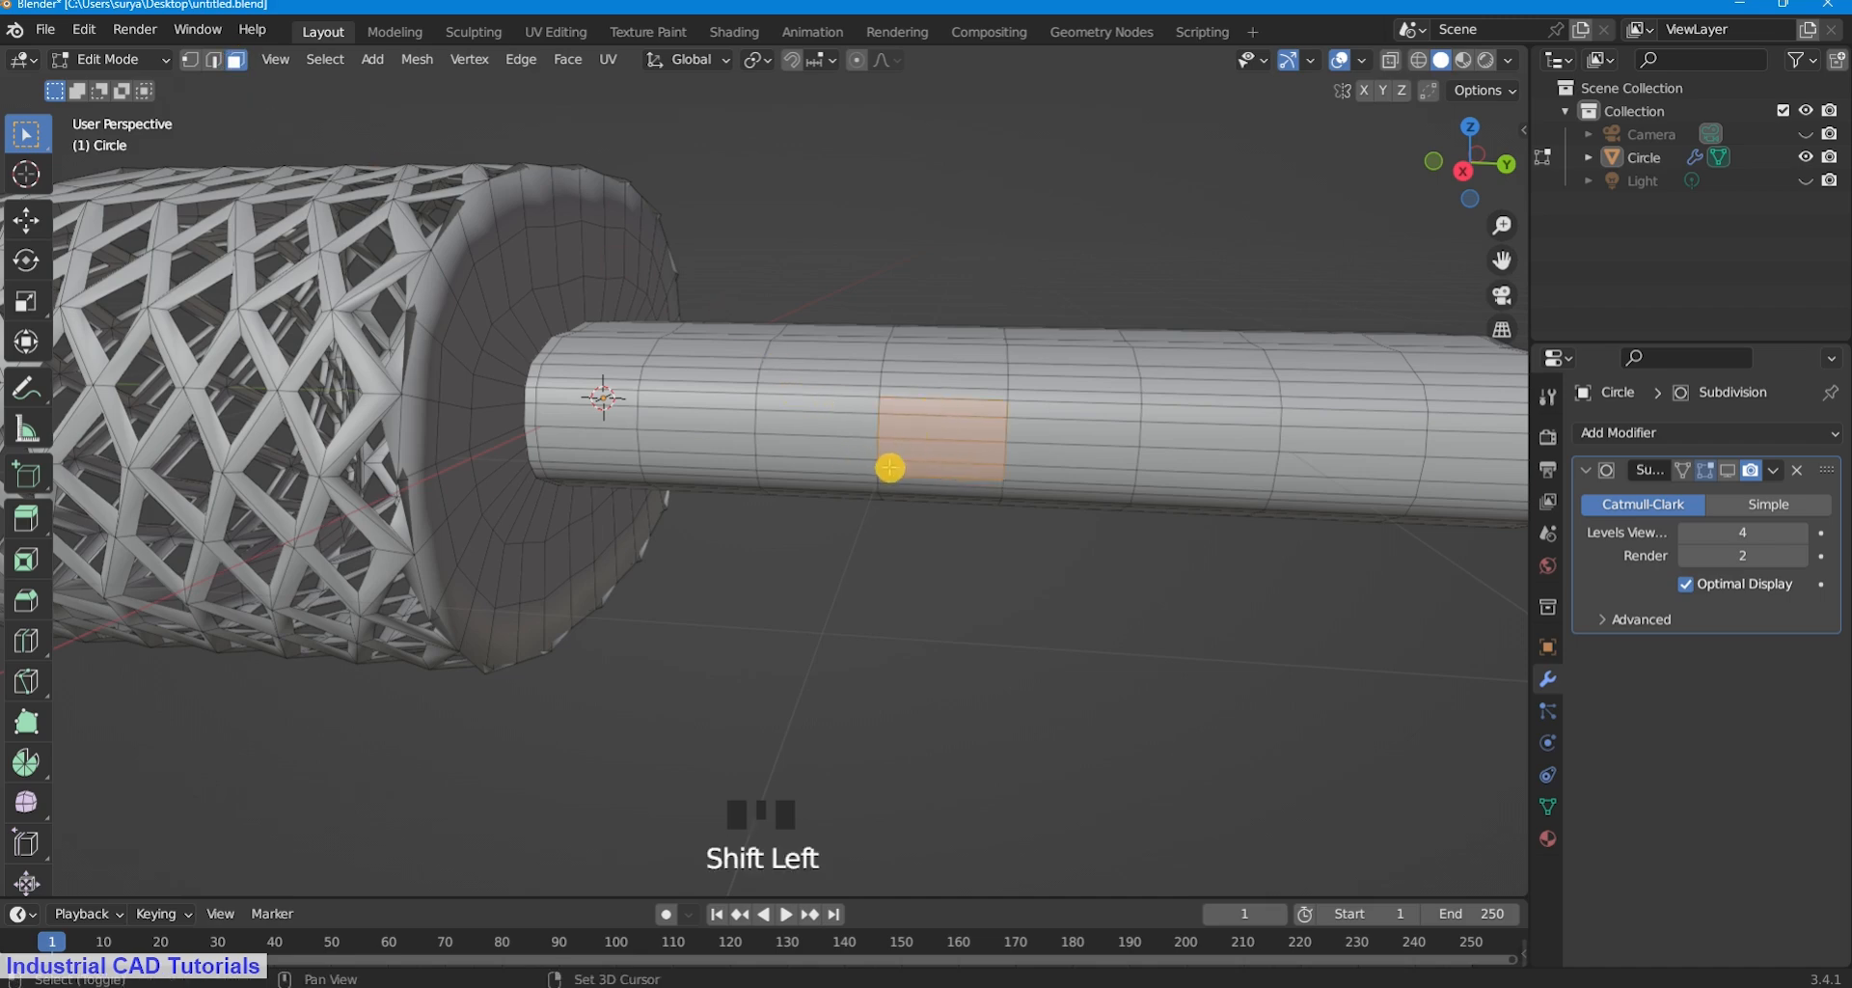
right_click_drag(994, 459, 1055, 378)
key("ctrl+z")
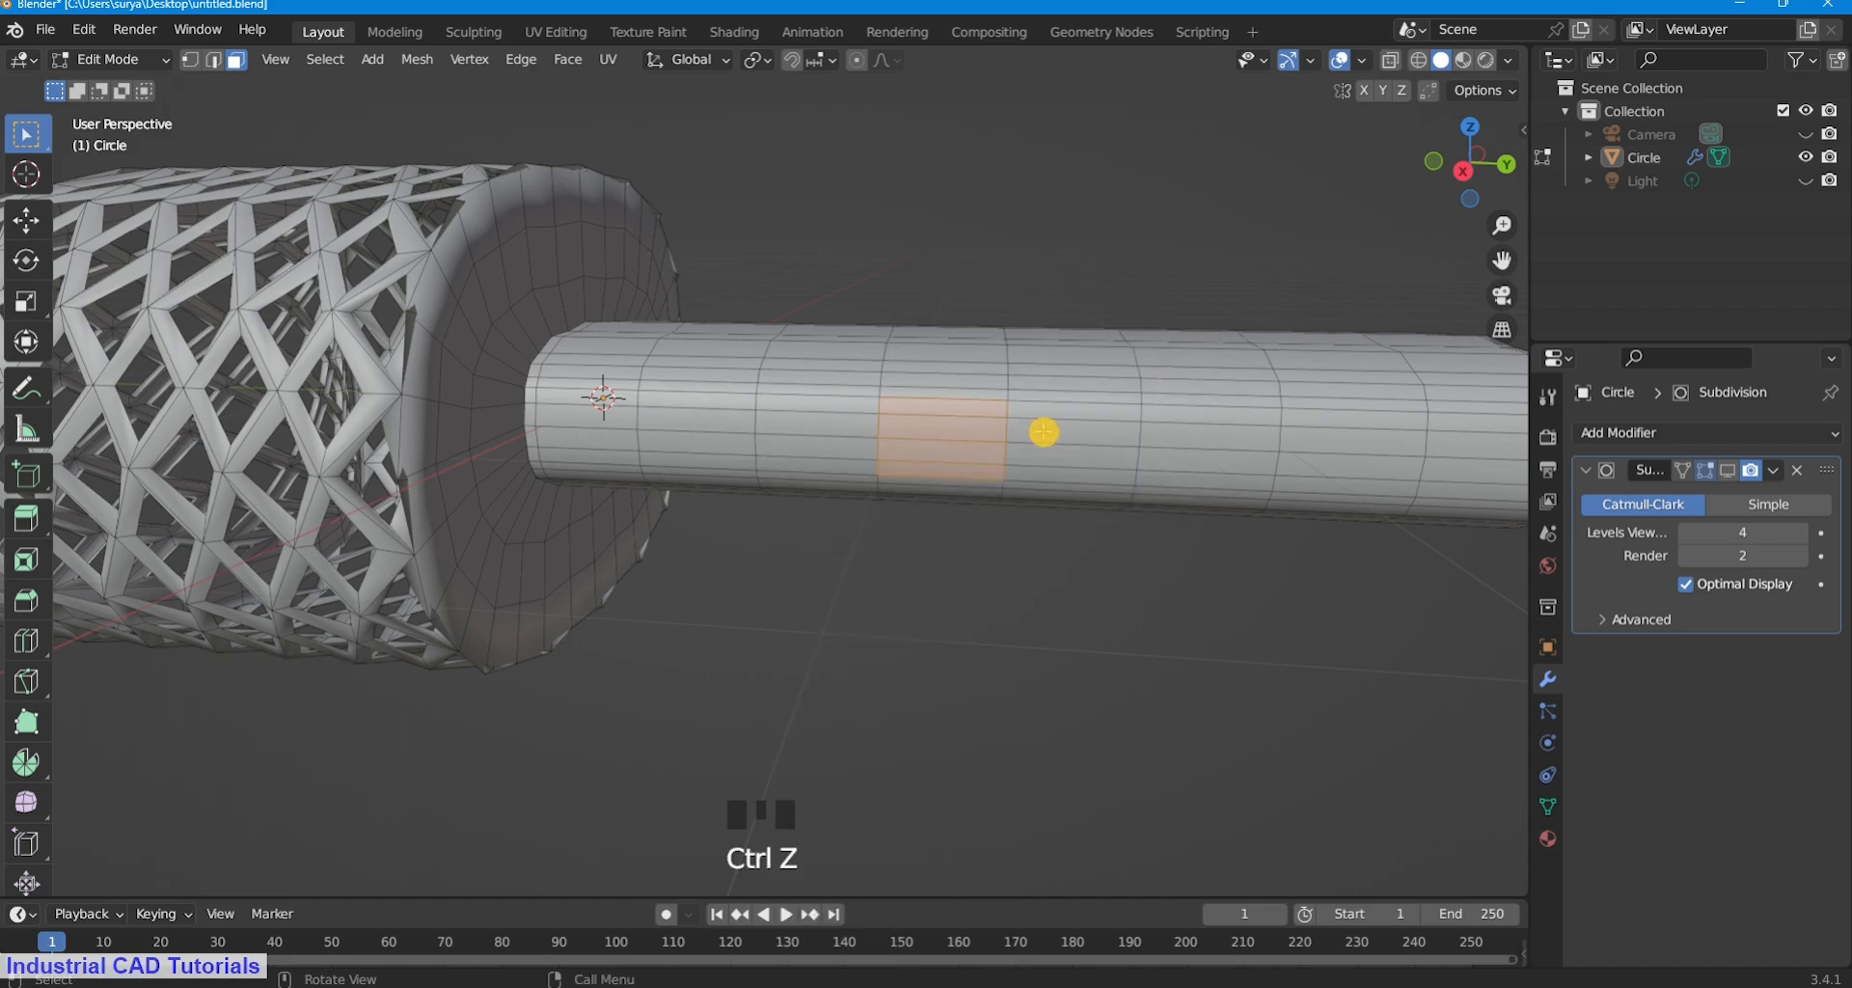
key("i")
left_click(936, 460)
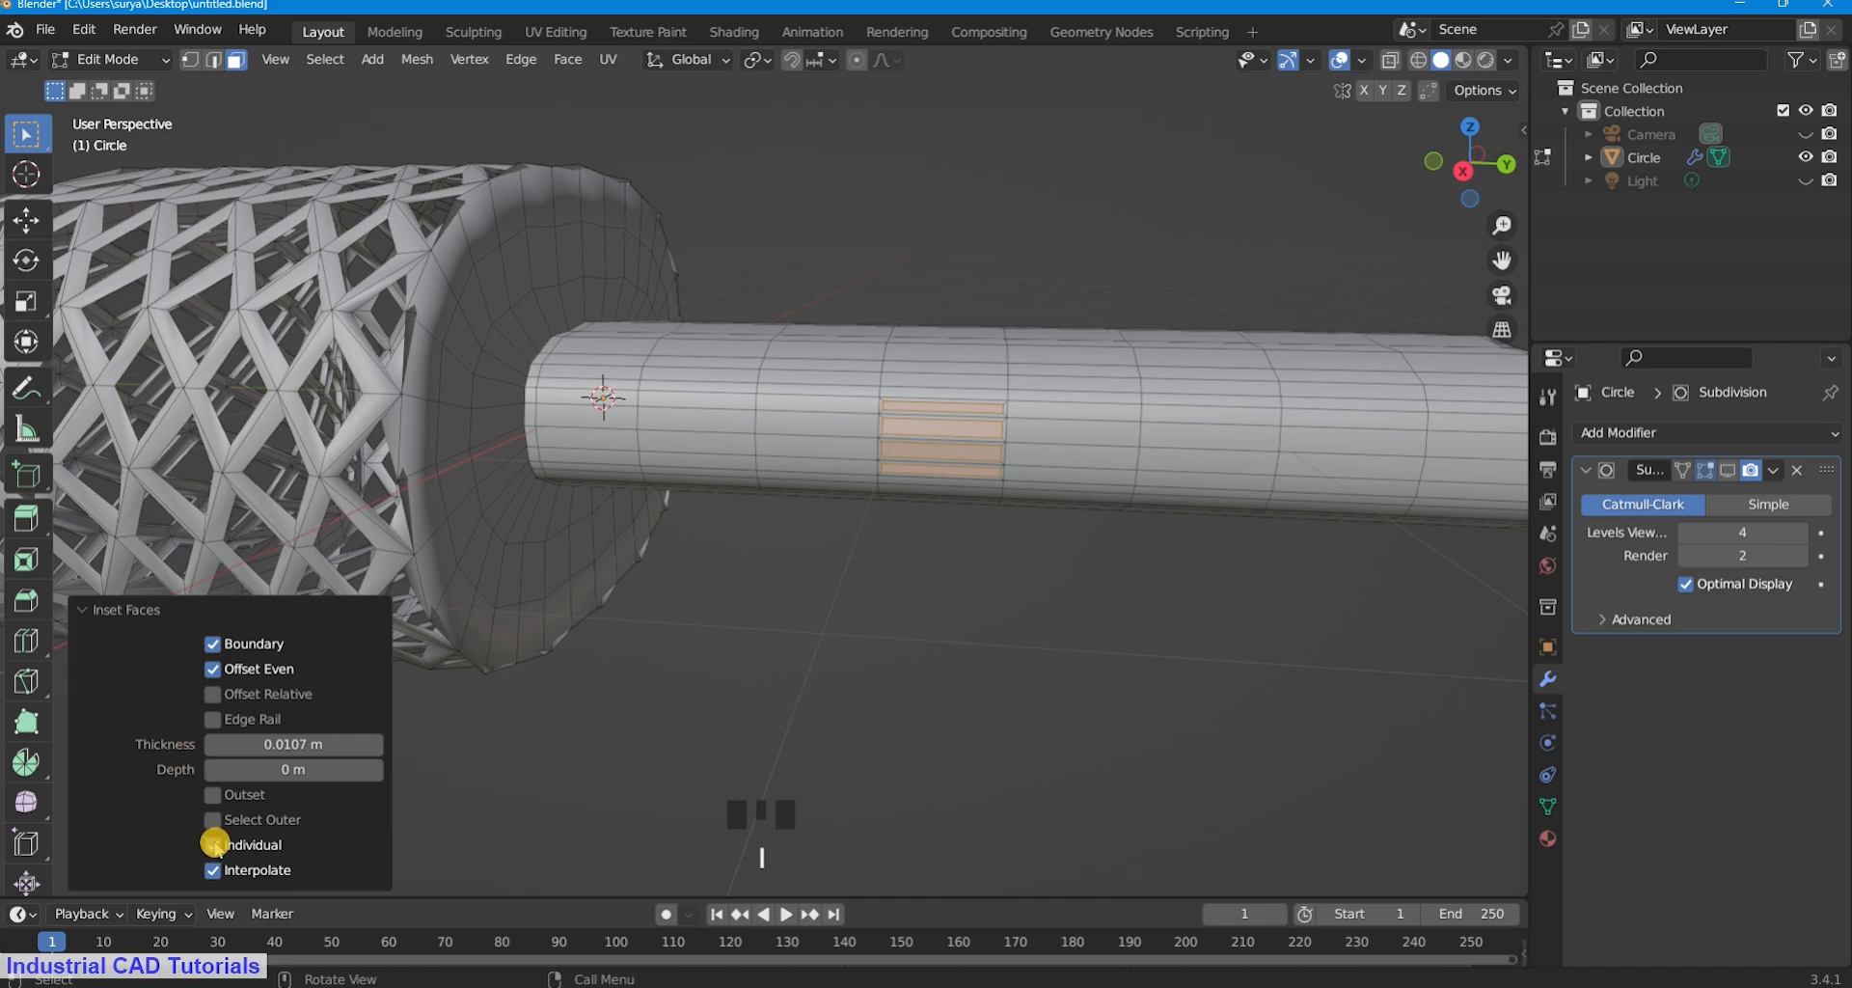
left_click(215, 843)
Shape the inset faces into a regular circle with LoopTools and scale it by about 0.654.
right_click_drag(942, 426, 1026, 376)
key("s")
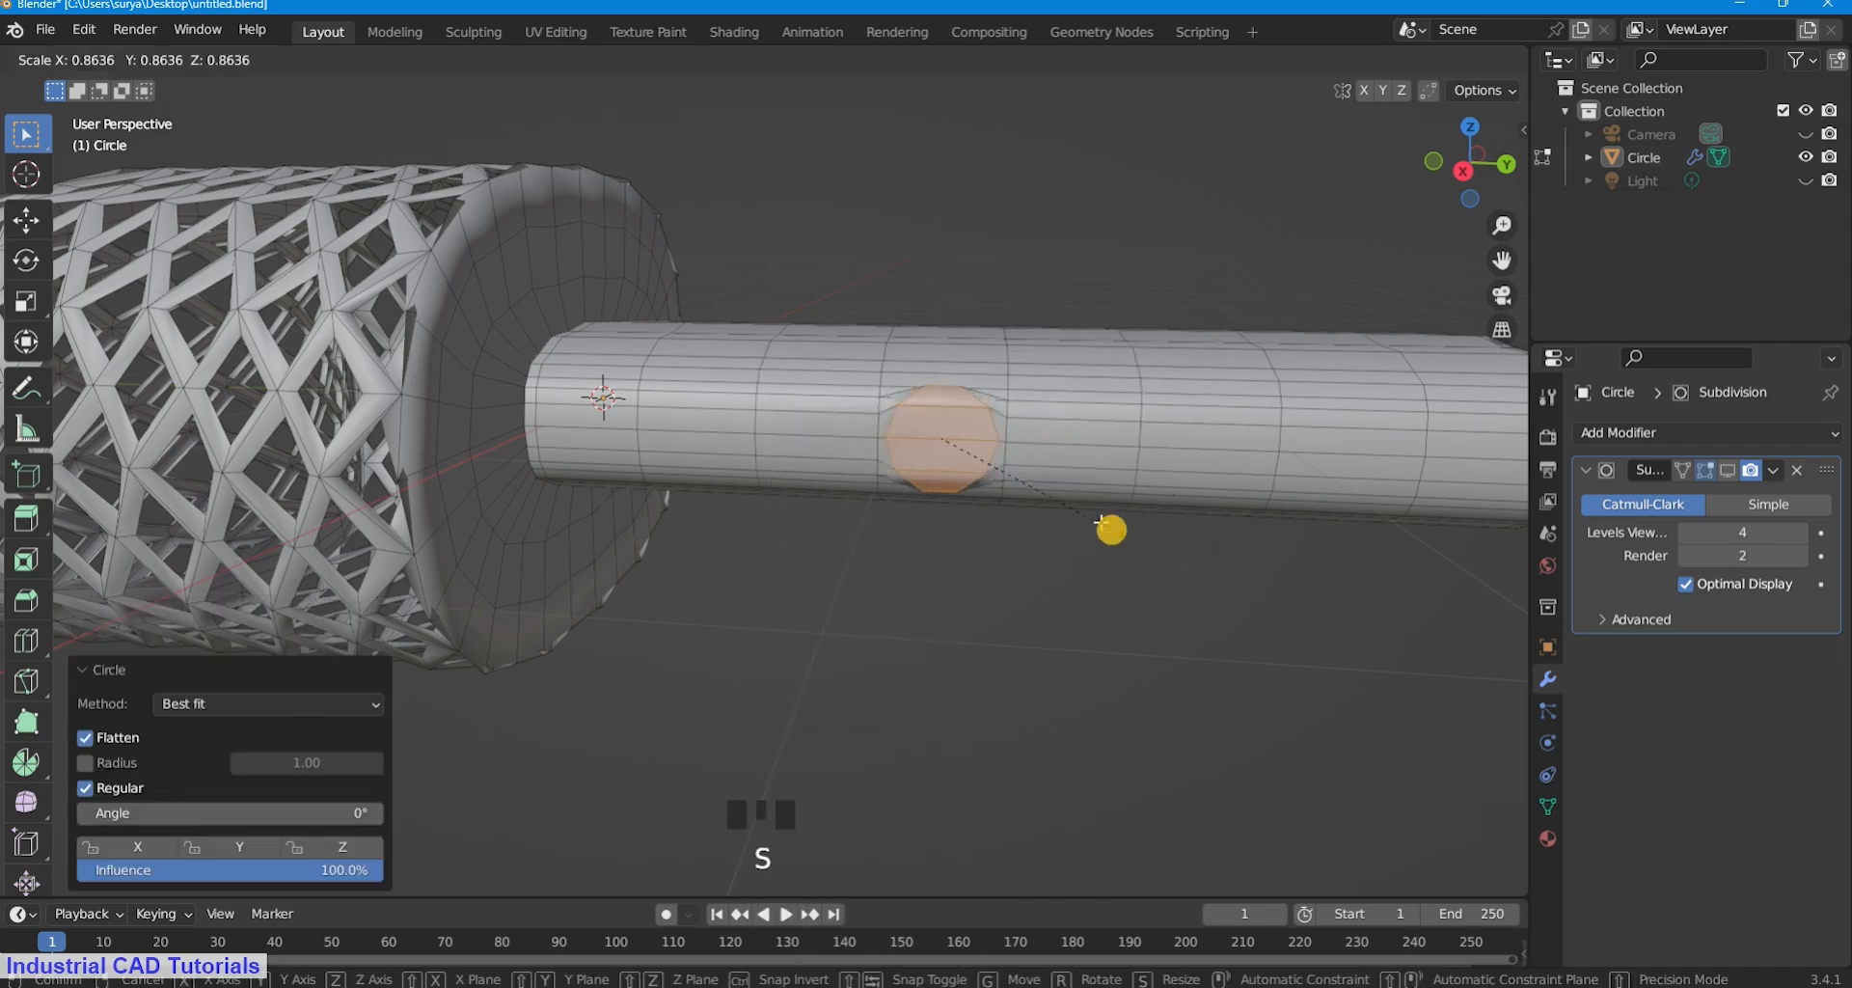
left_click(1078, 512)
scroll(1124, 495, "down", 5)
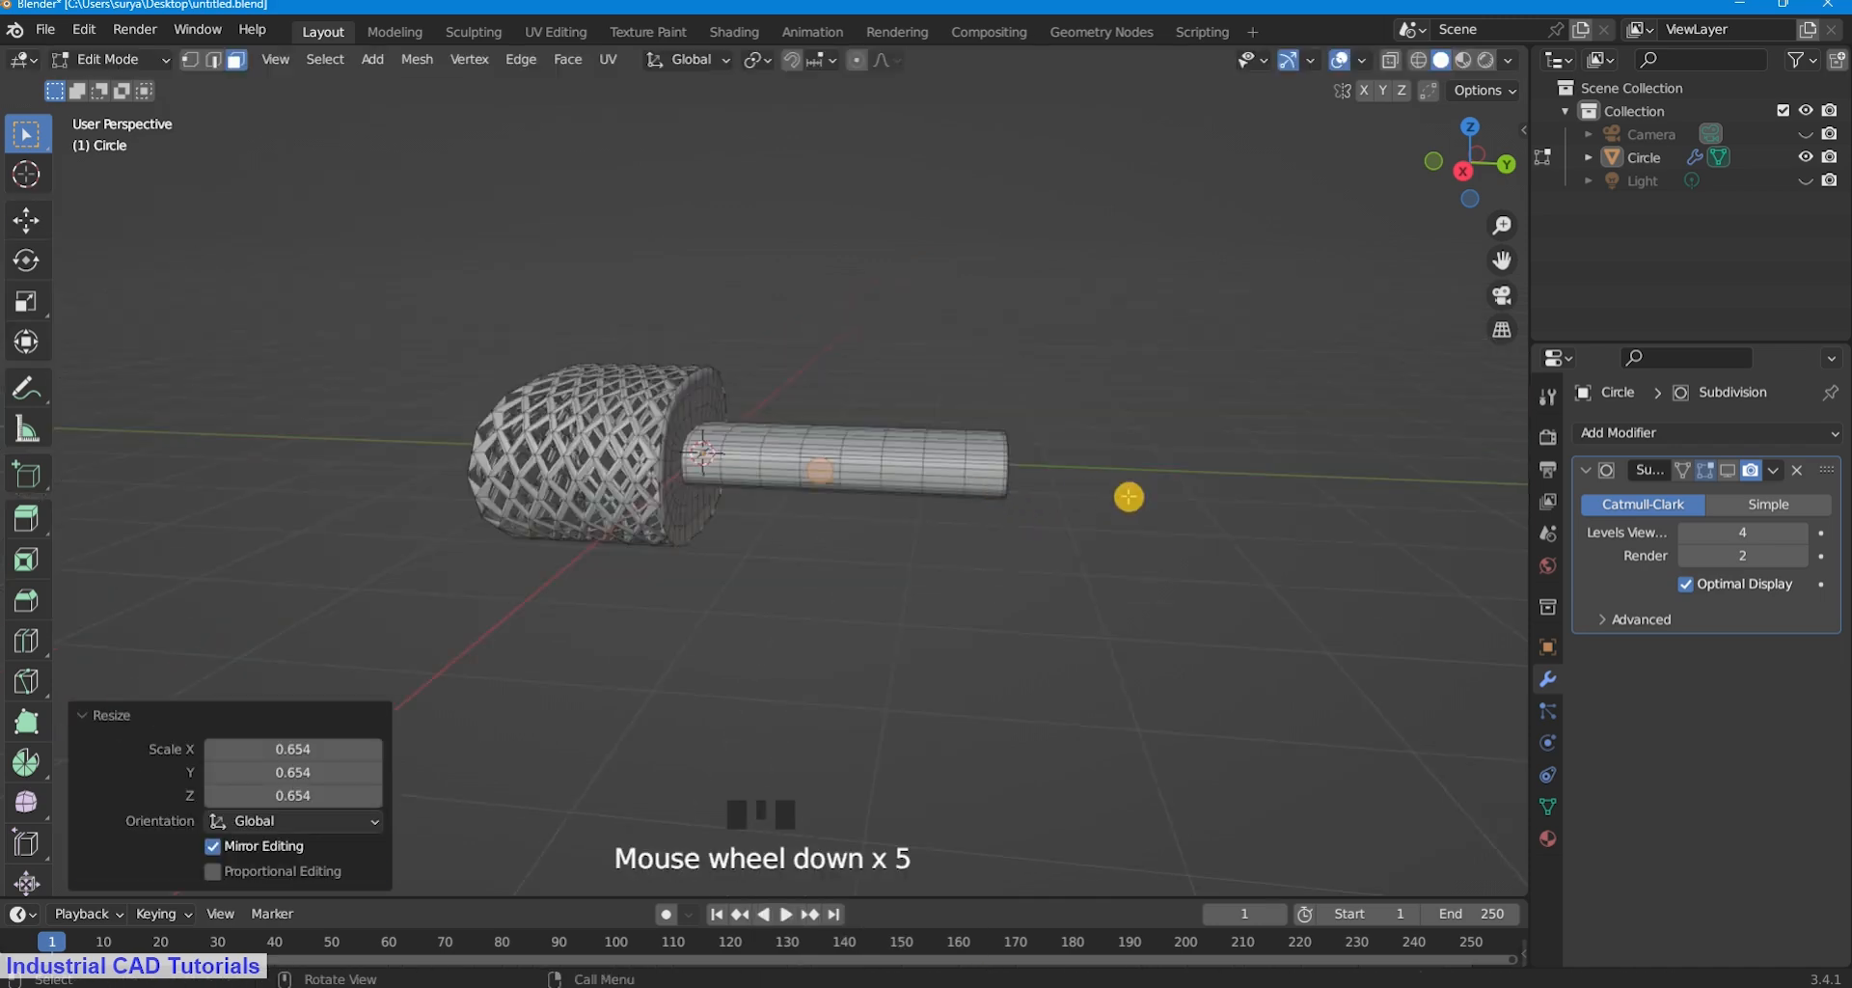
Move the circular face patch outward along the X axis by about 0.042 m.
middle_click_drag(1125, 496, 736, 541)
scroll(746, 540, "up", 9)
scroll(746, 540, "down", 2)
key("g")
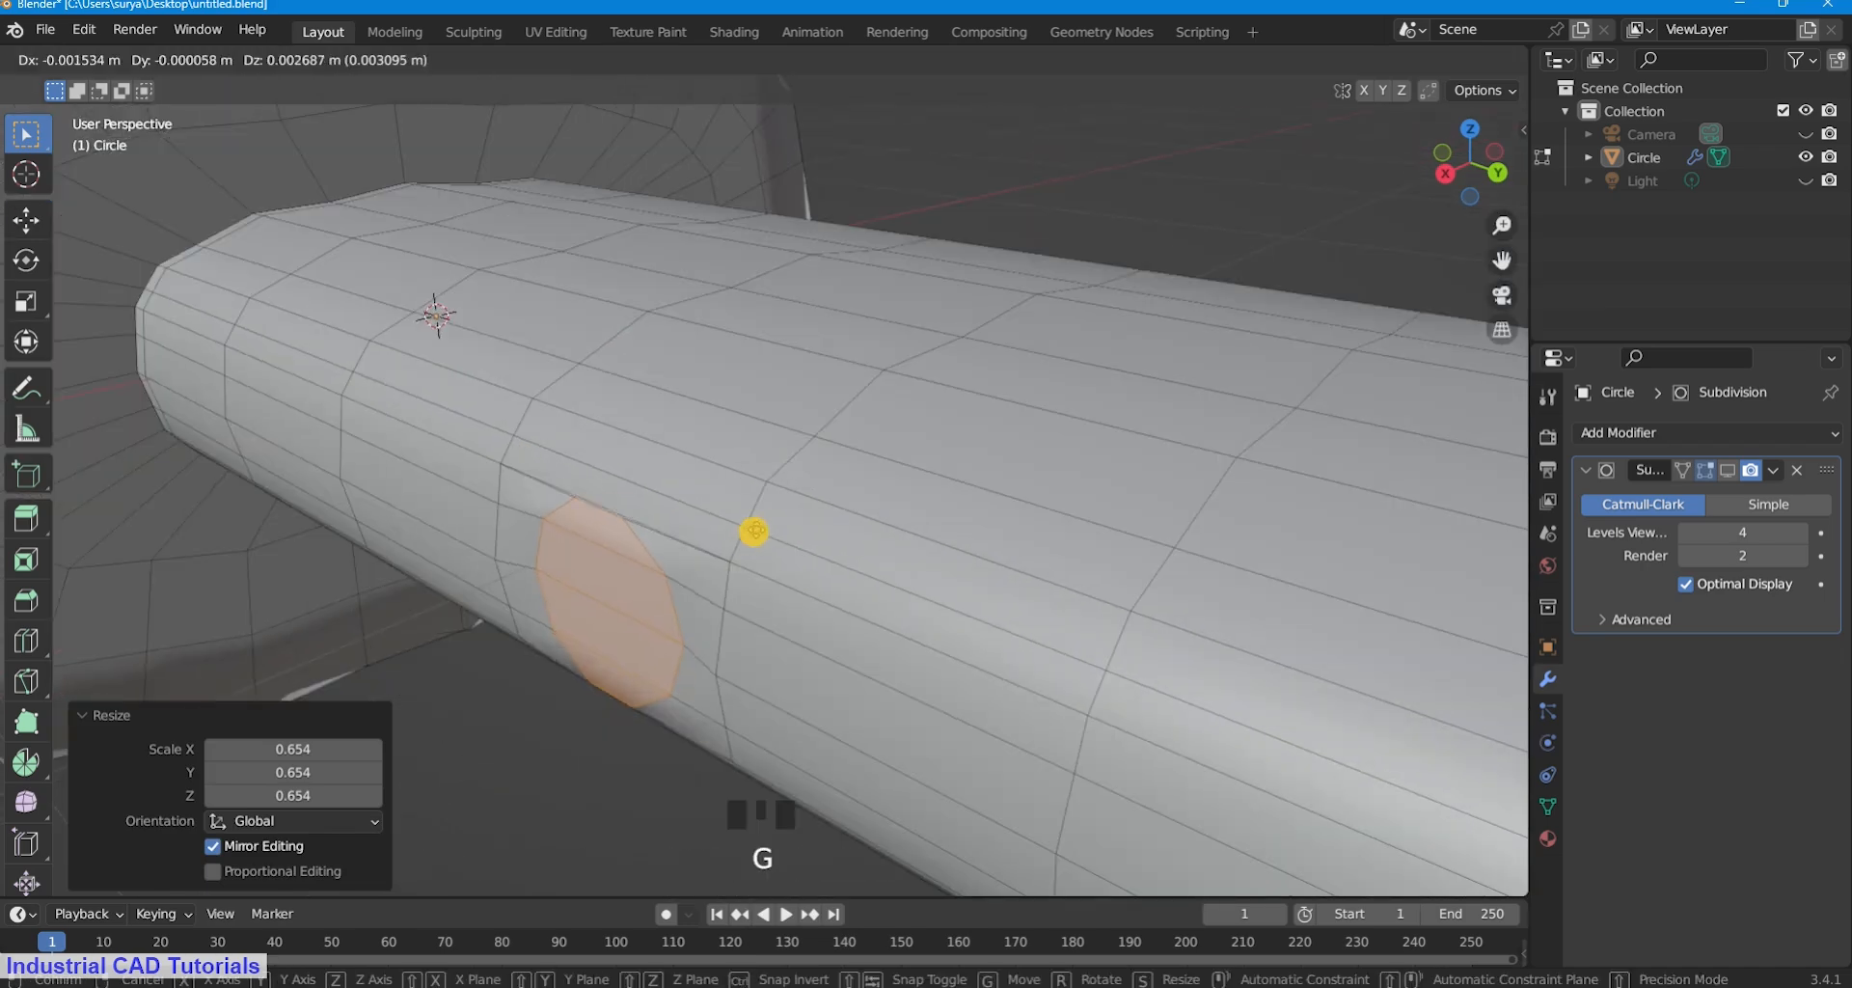
key("x")
left_click(707, 544)
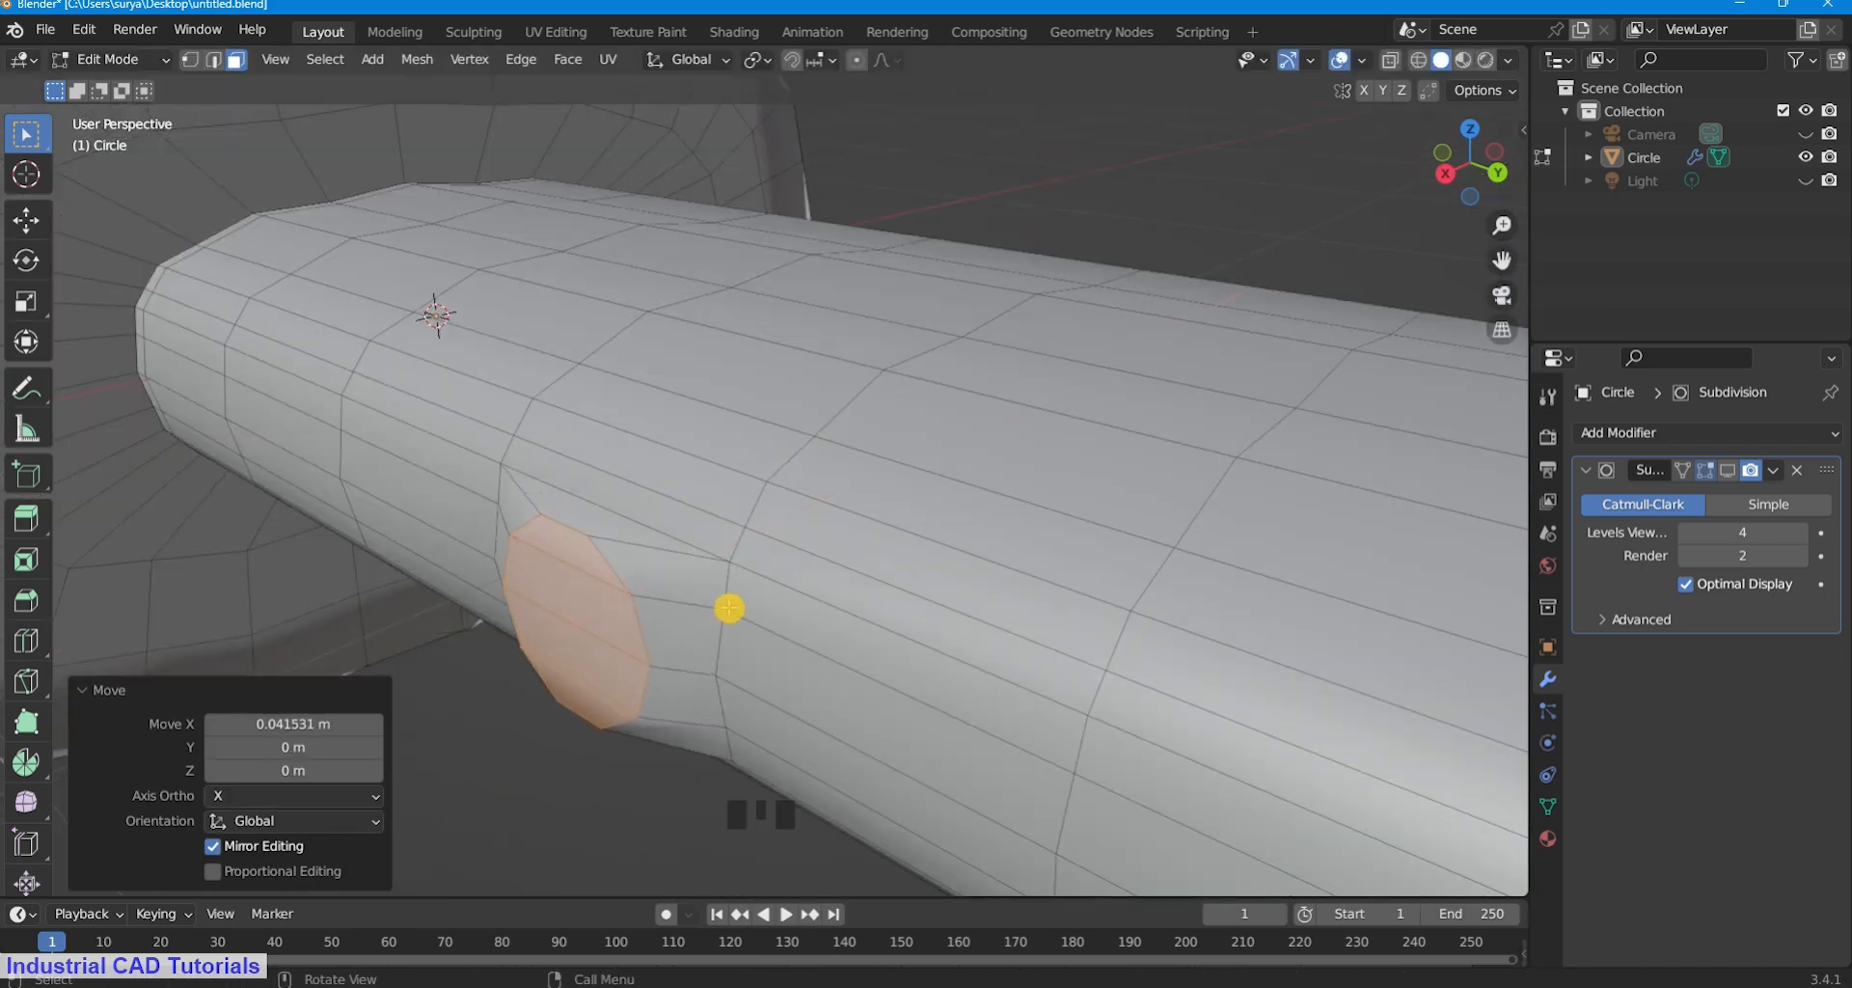
Inset the circular patch by about 0.011 m and extrude it along normals with an offset of about 0.017 m.
key("i")
left_click(717, 601)
key("alt+e")
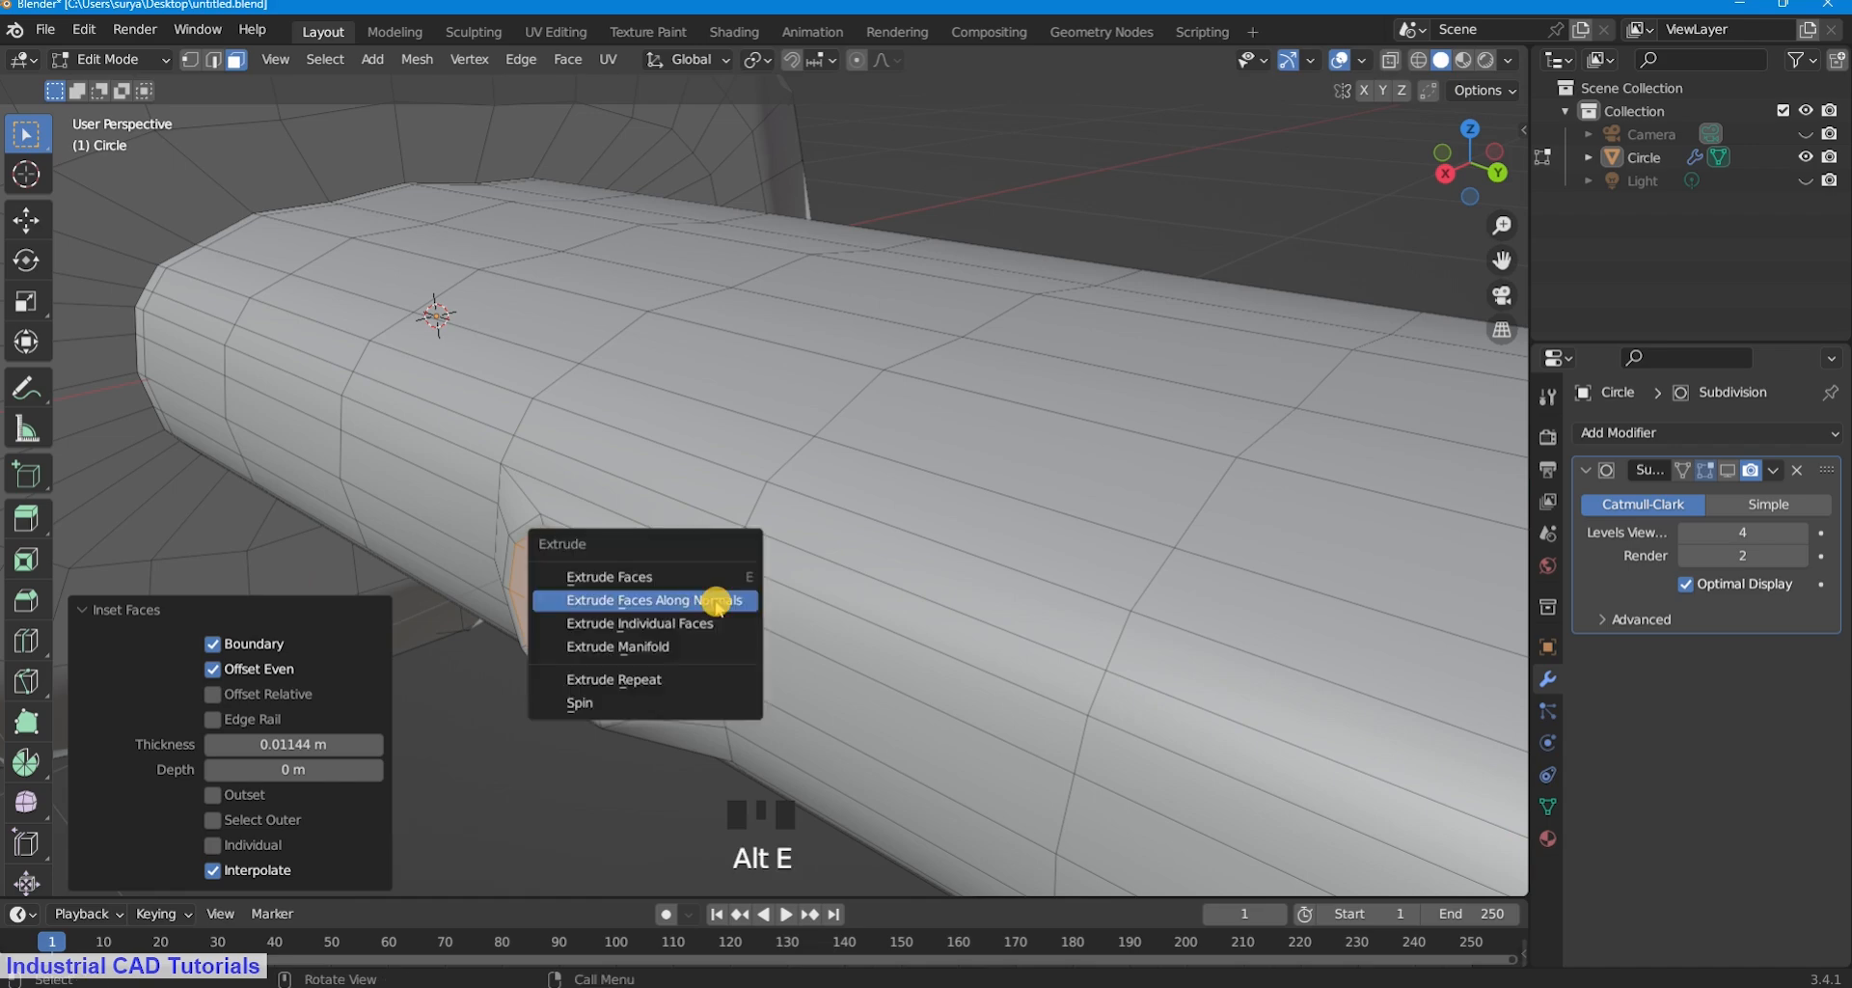
left_click(717, 601)
left_click(711, 592)
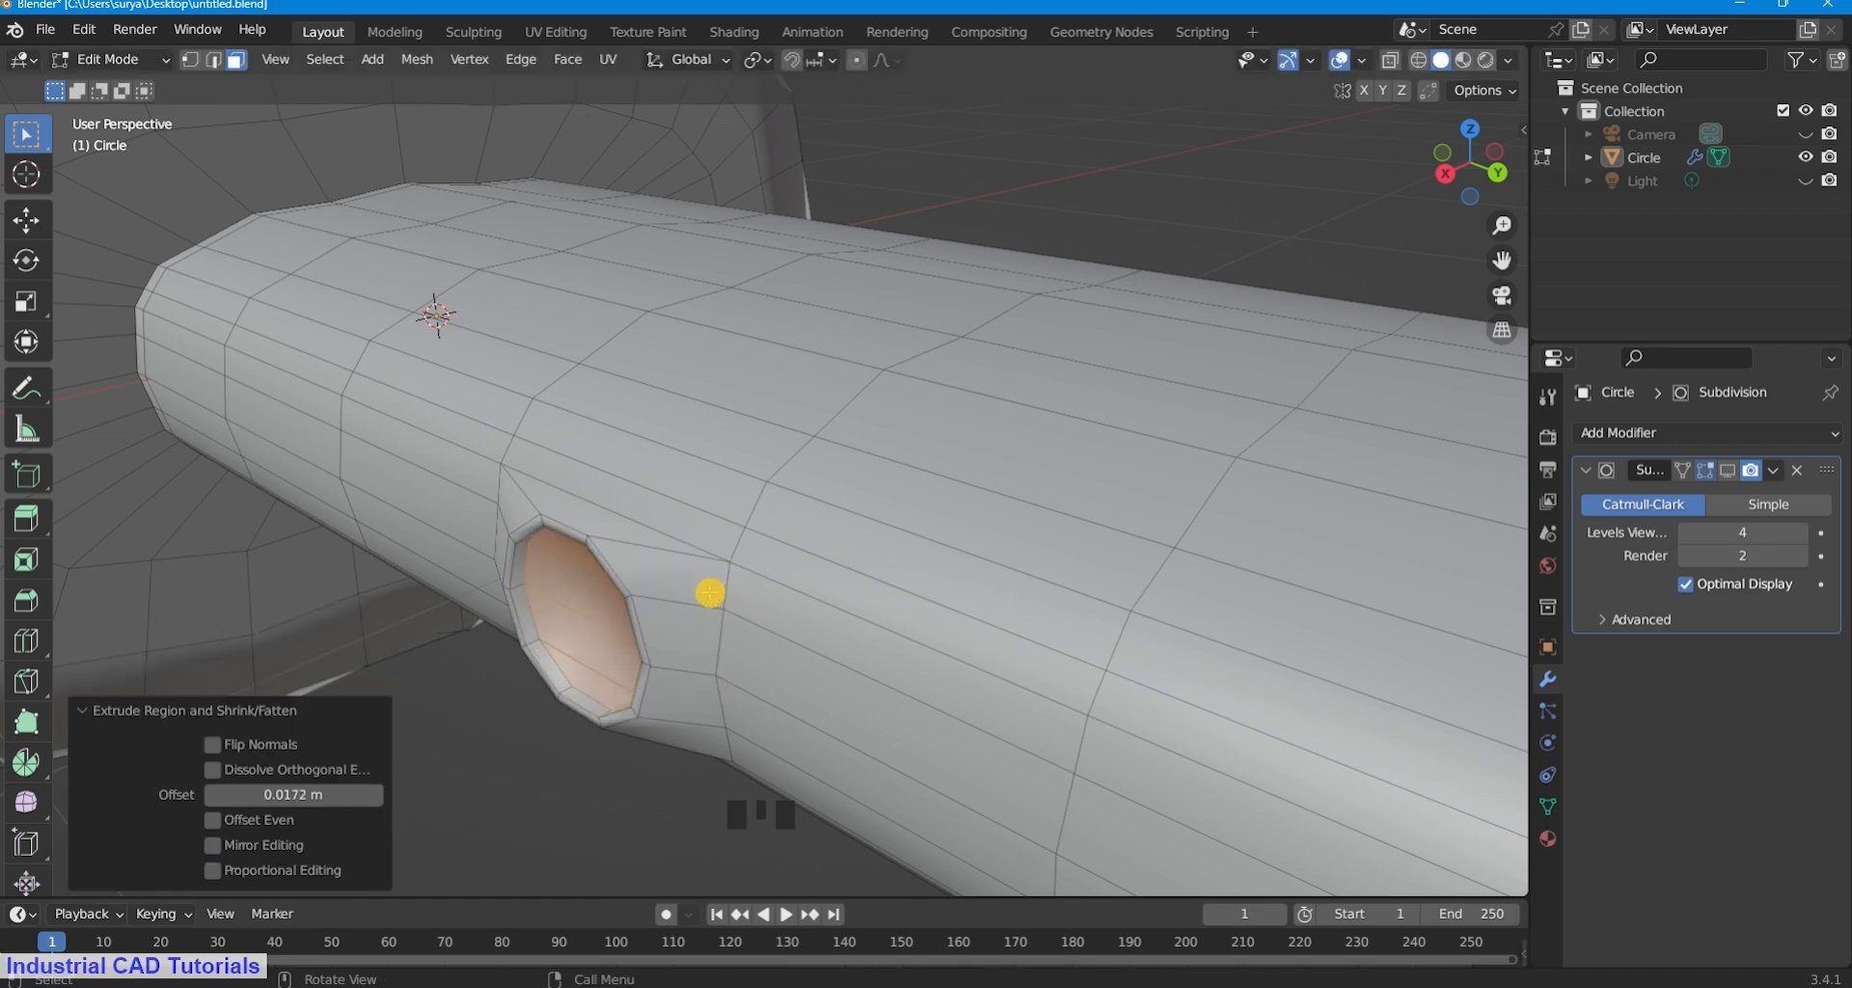
Scale the recessed face by about 0.873, inset it about 0.009 m, and extrude it along normals by about -0.044 m.
key("s")
left_click(692, 591)
key("i")
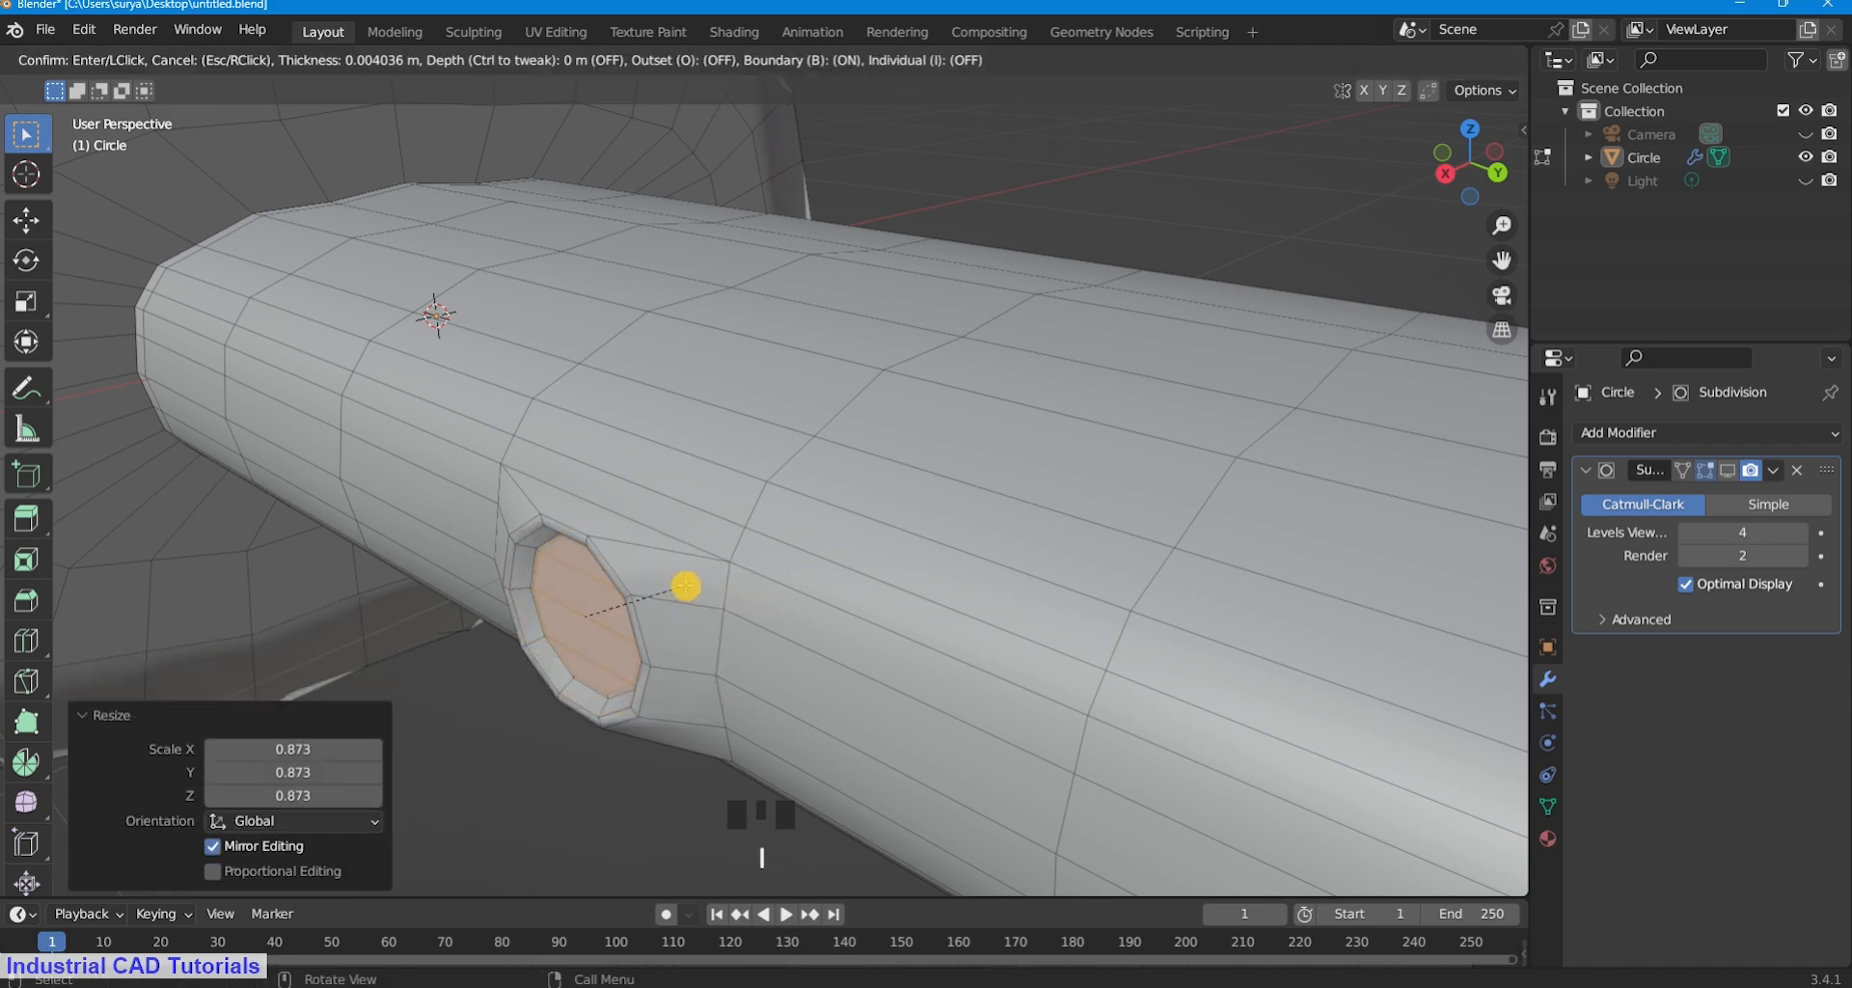
left_click(680, 582)
key("alt+e")
left_click(669, 582)
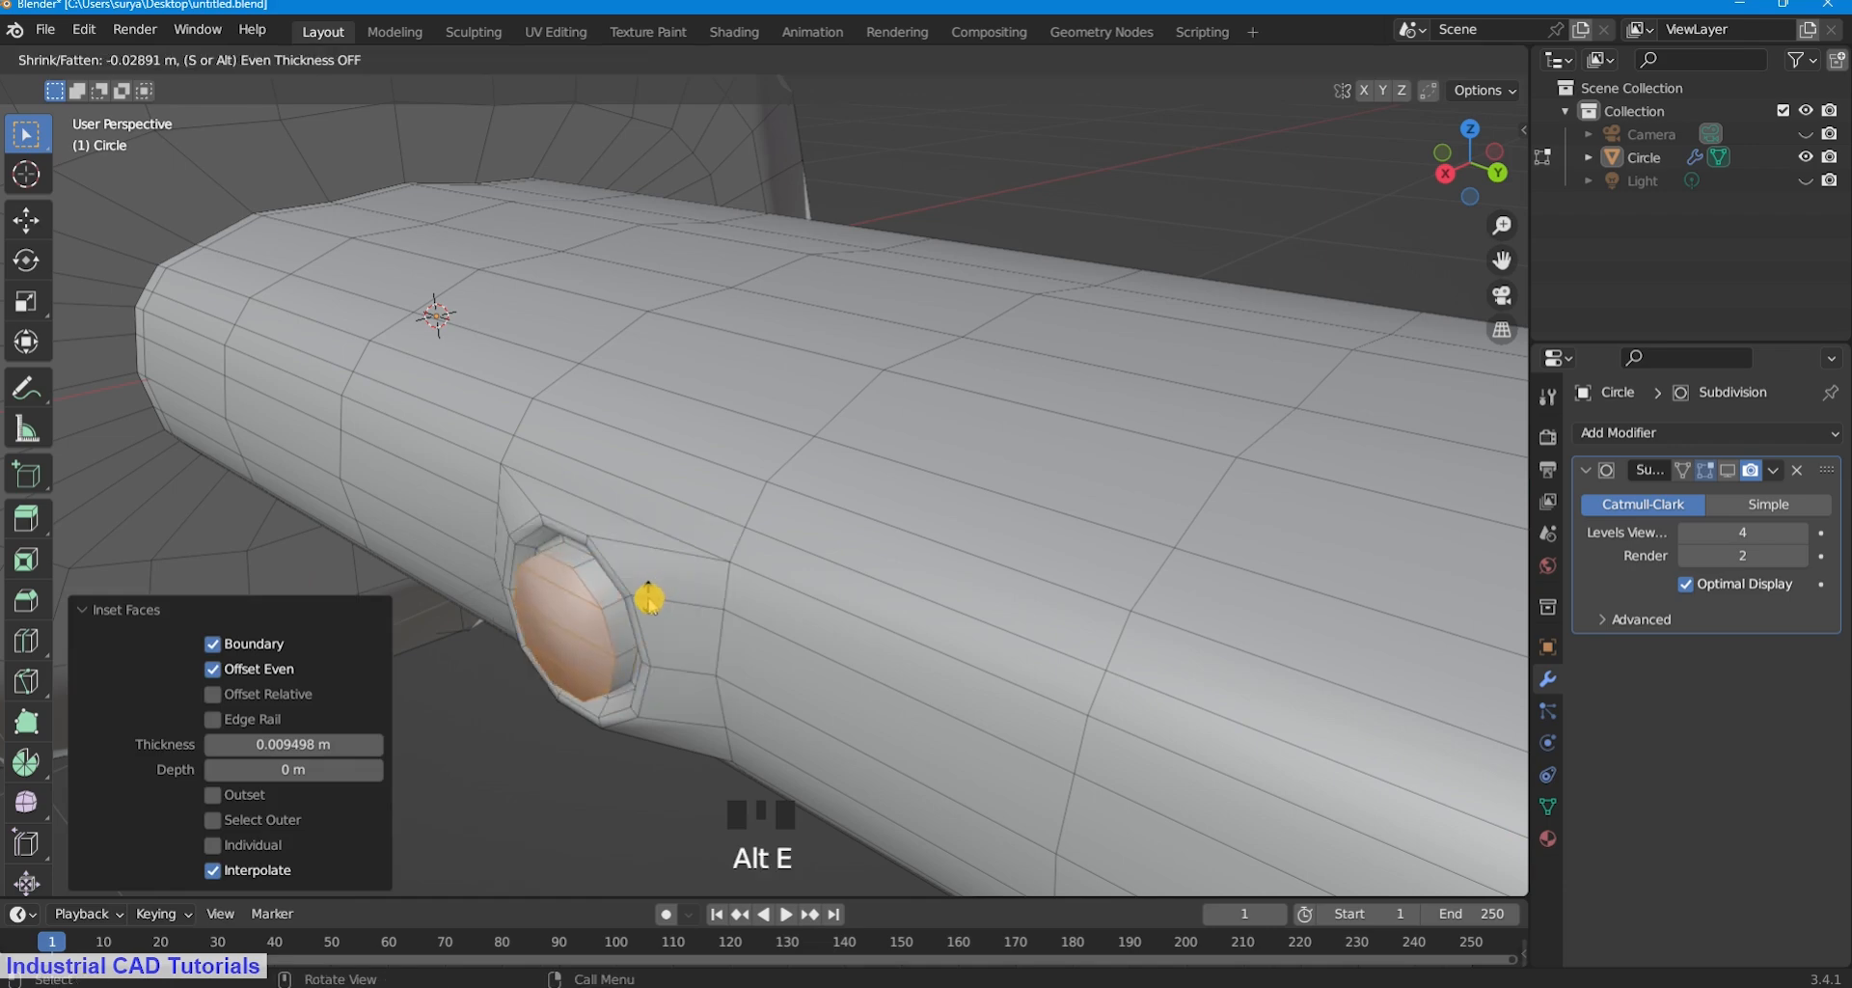
left_click(638, 602)
Add a centred loop cut around the circular extrusion's side wall and try selecting its edge loops.
key("ctrl+r")
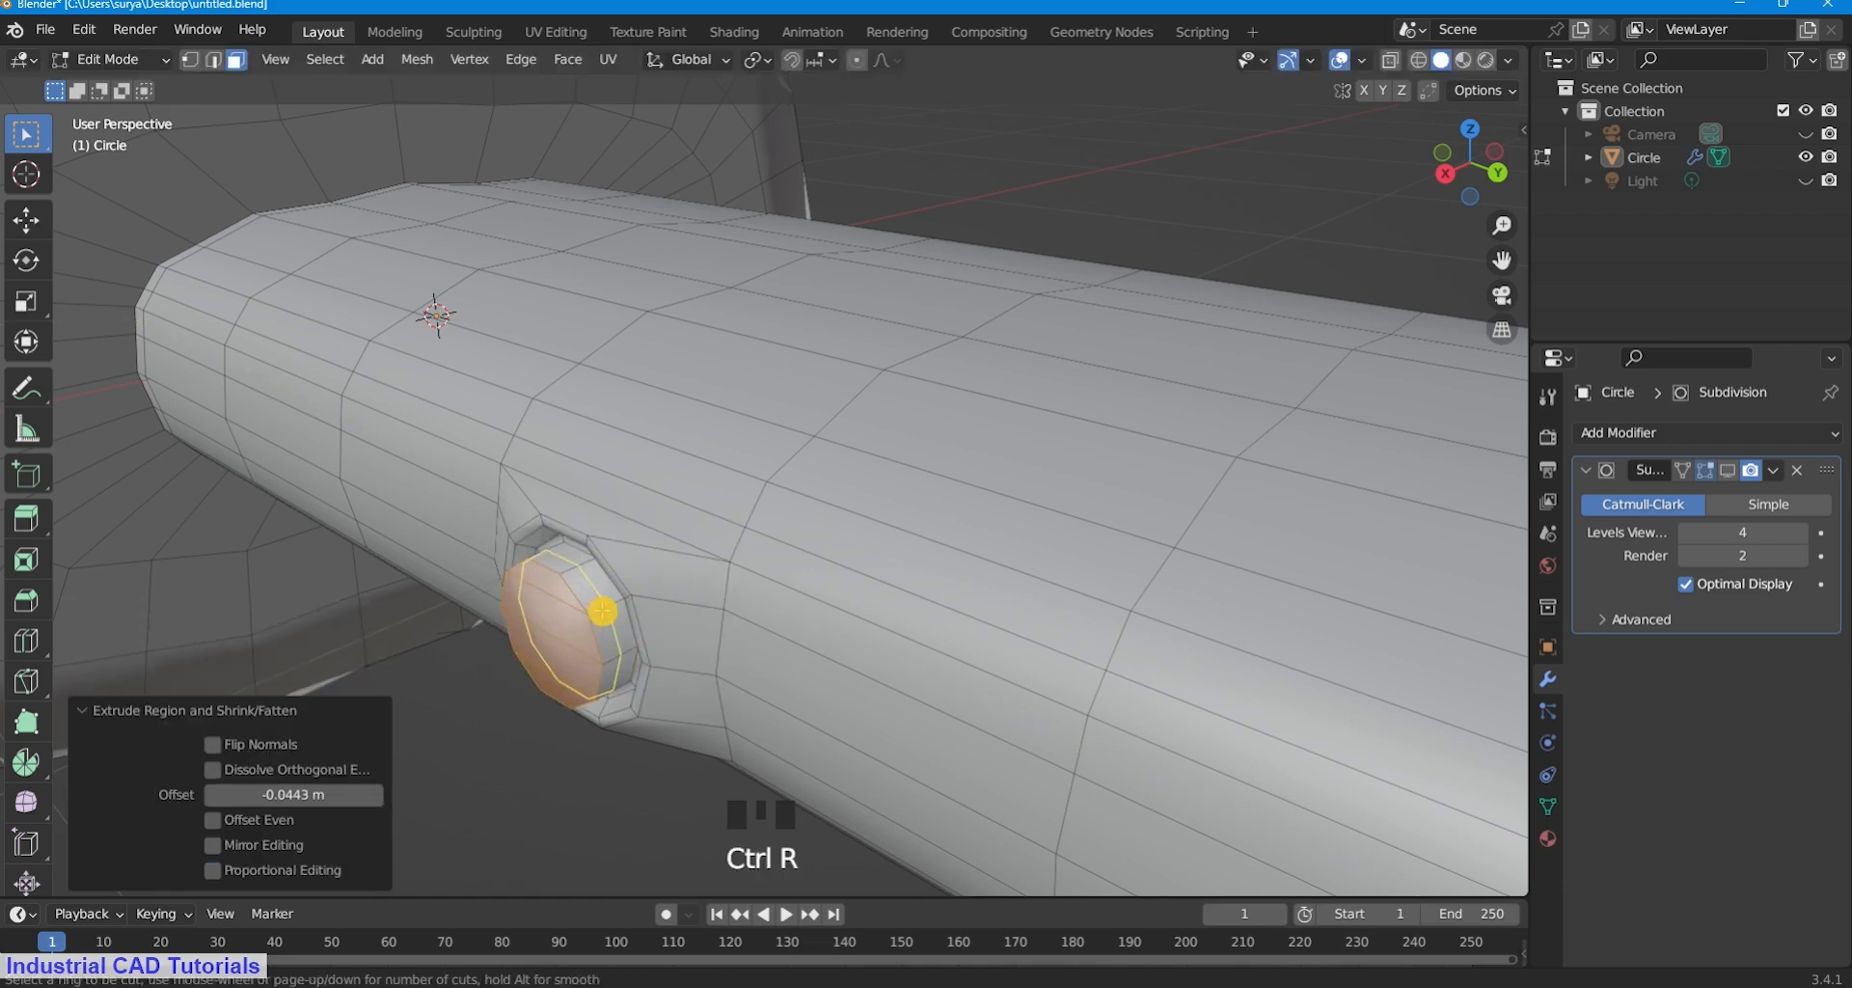
left_click(602, 612)
right_click(602, 611)
left_click(560, 551, "alt+shift")
left_click(541, 788)
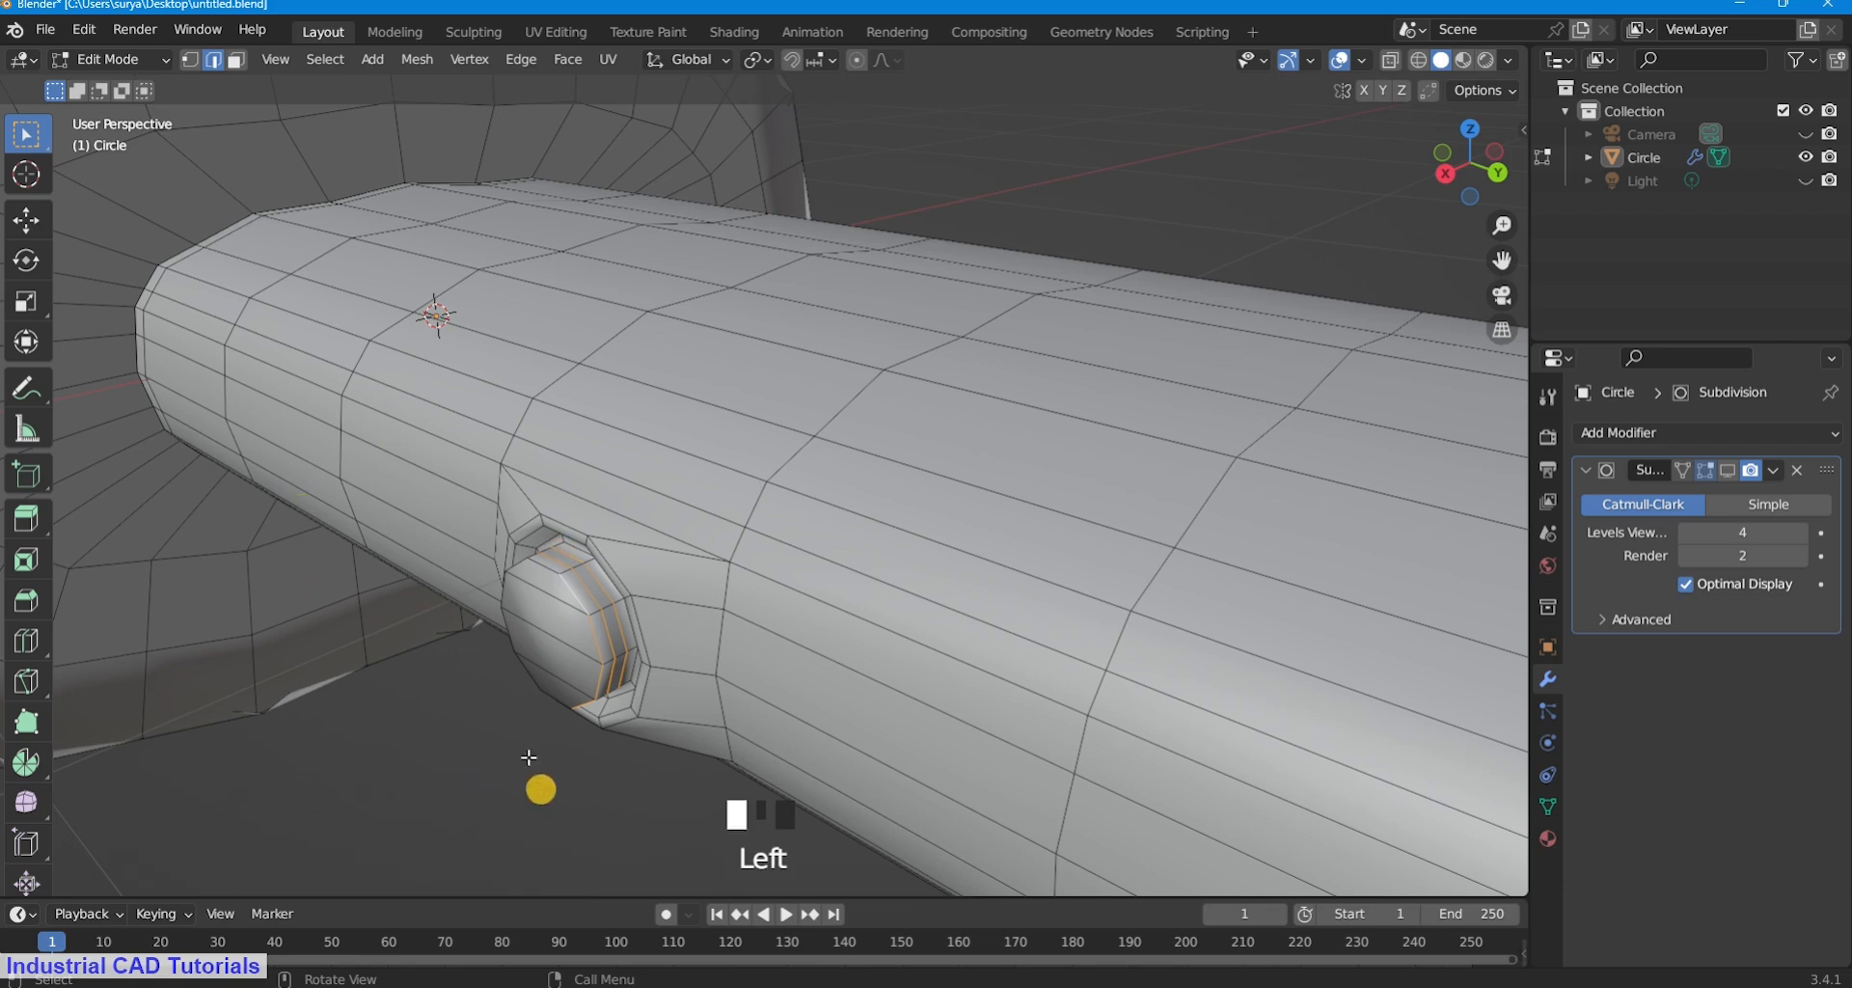
left_click(474, 736)
left_click(589, 656, "alt+shift")
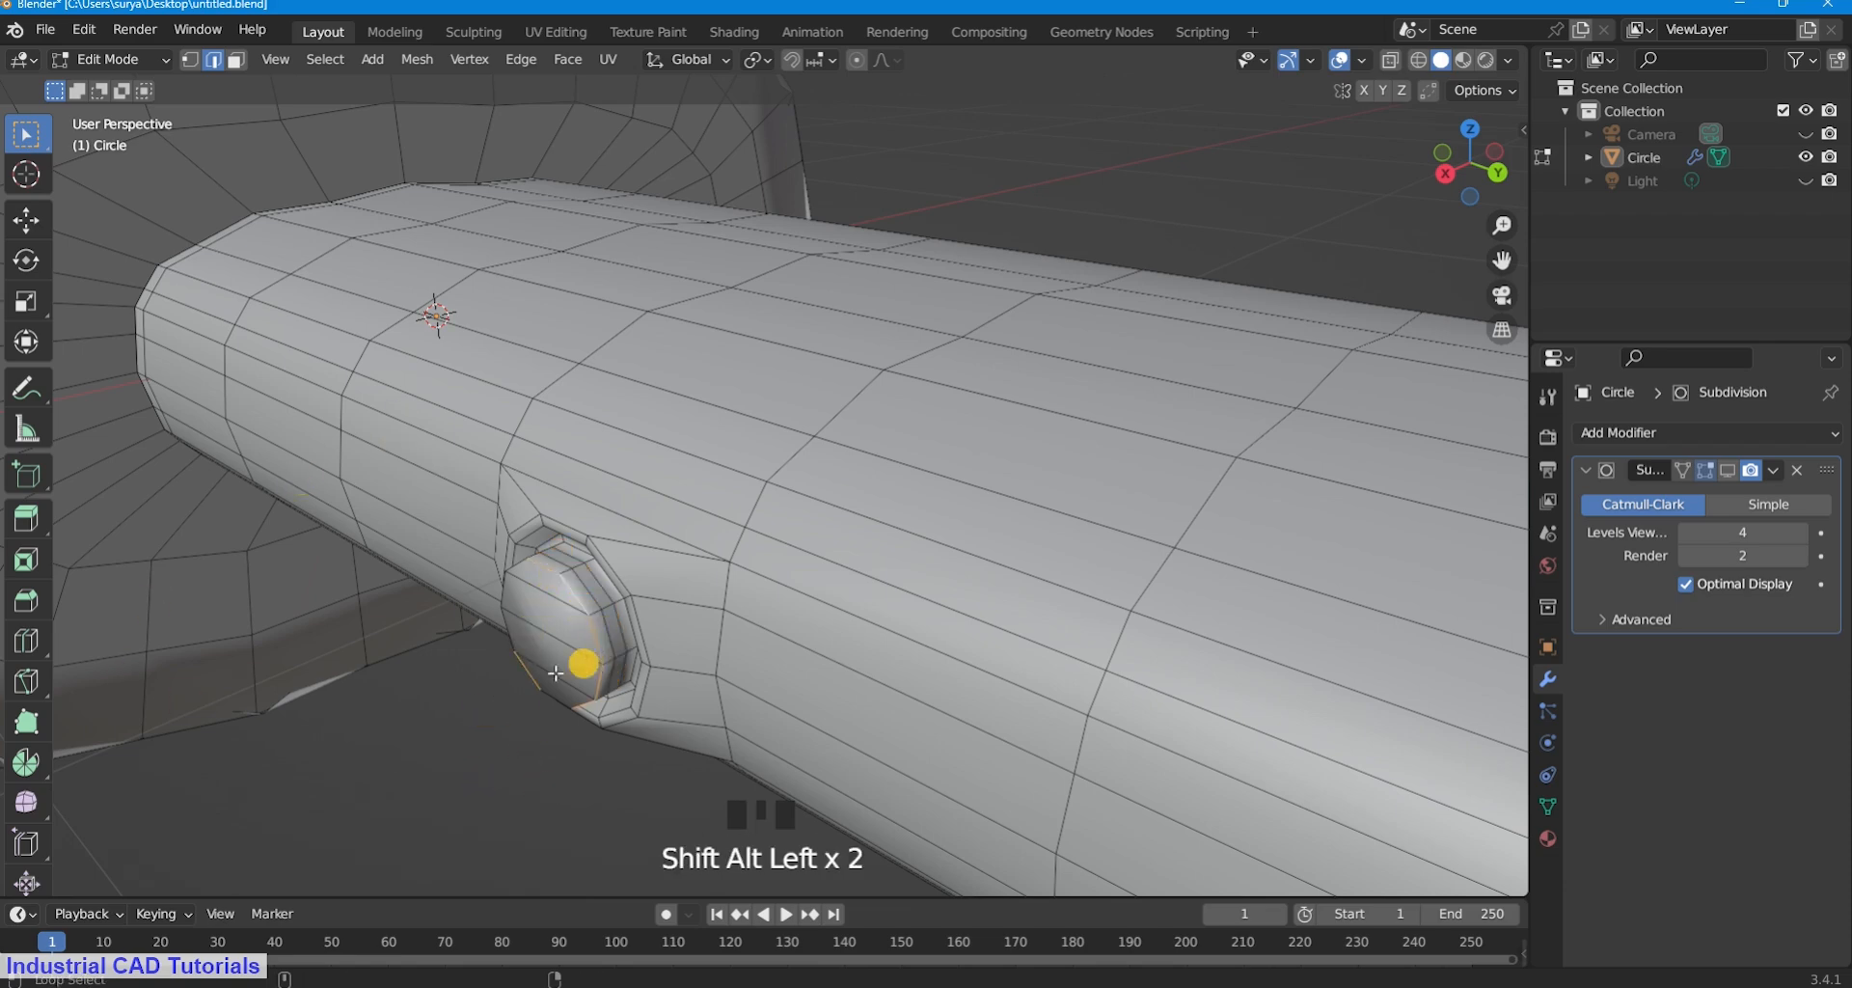
Switch to face selection and delete the faces covering the end of the circular extrusion.
middle_click_drag(592, 662, 136, 90)
left_click(236, 59)
scroll(785, 611, "up", 3)
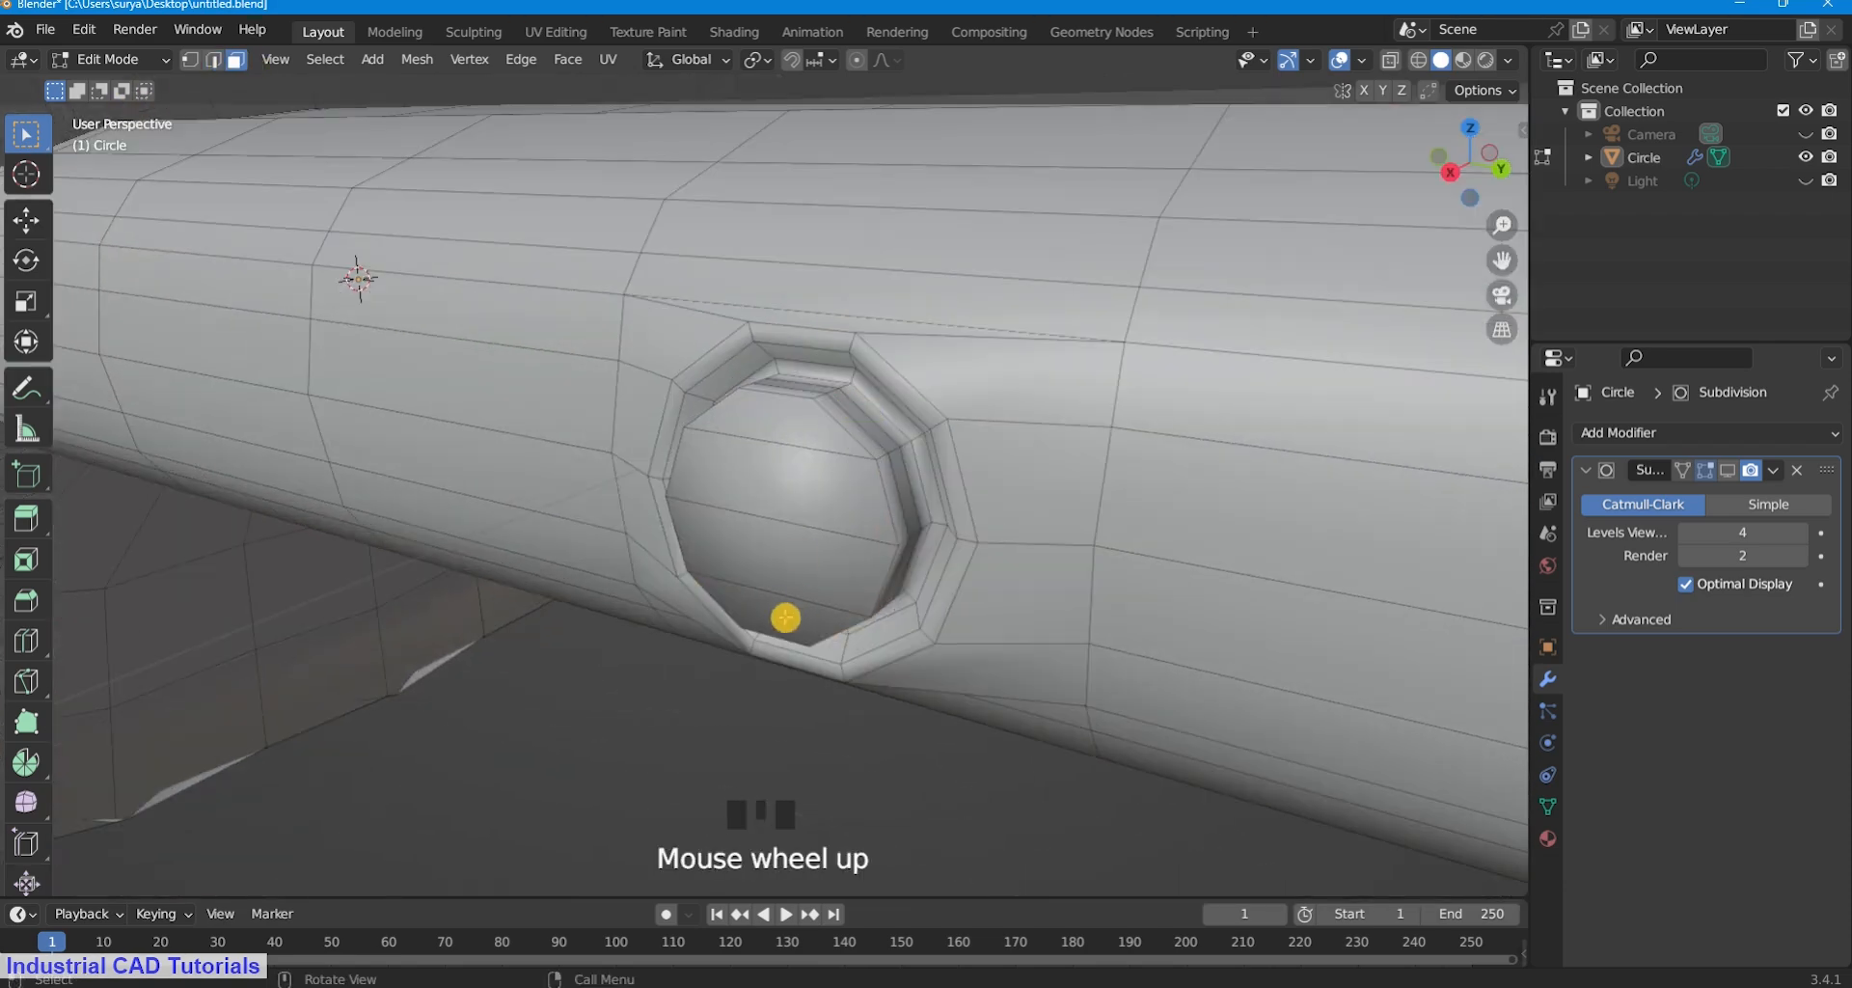
left_click(765, 421)
key("x")
left_click(809, 414)
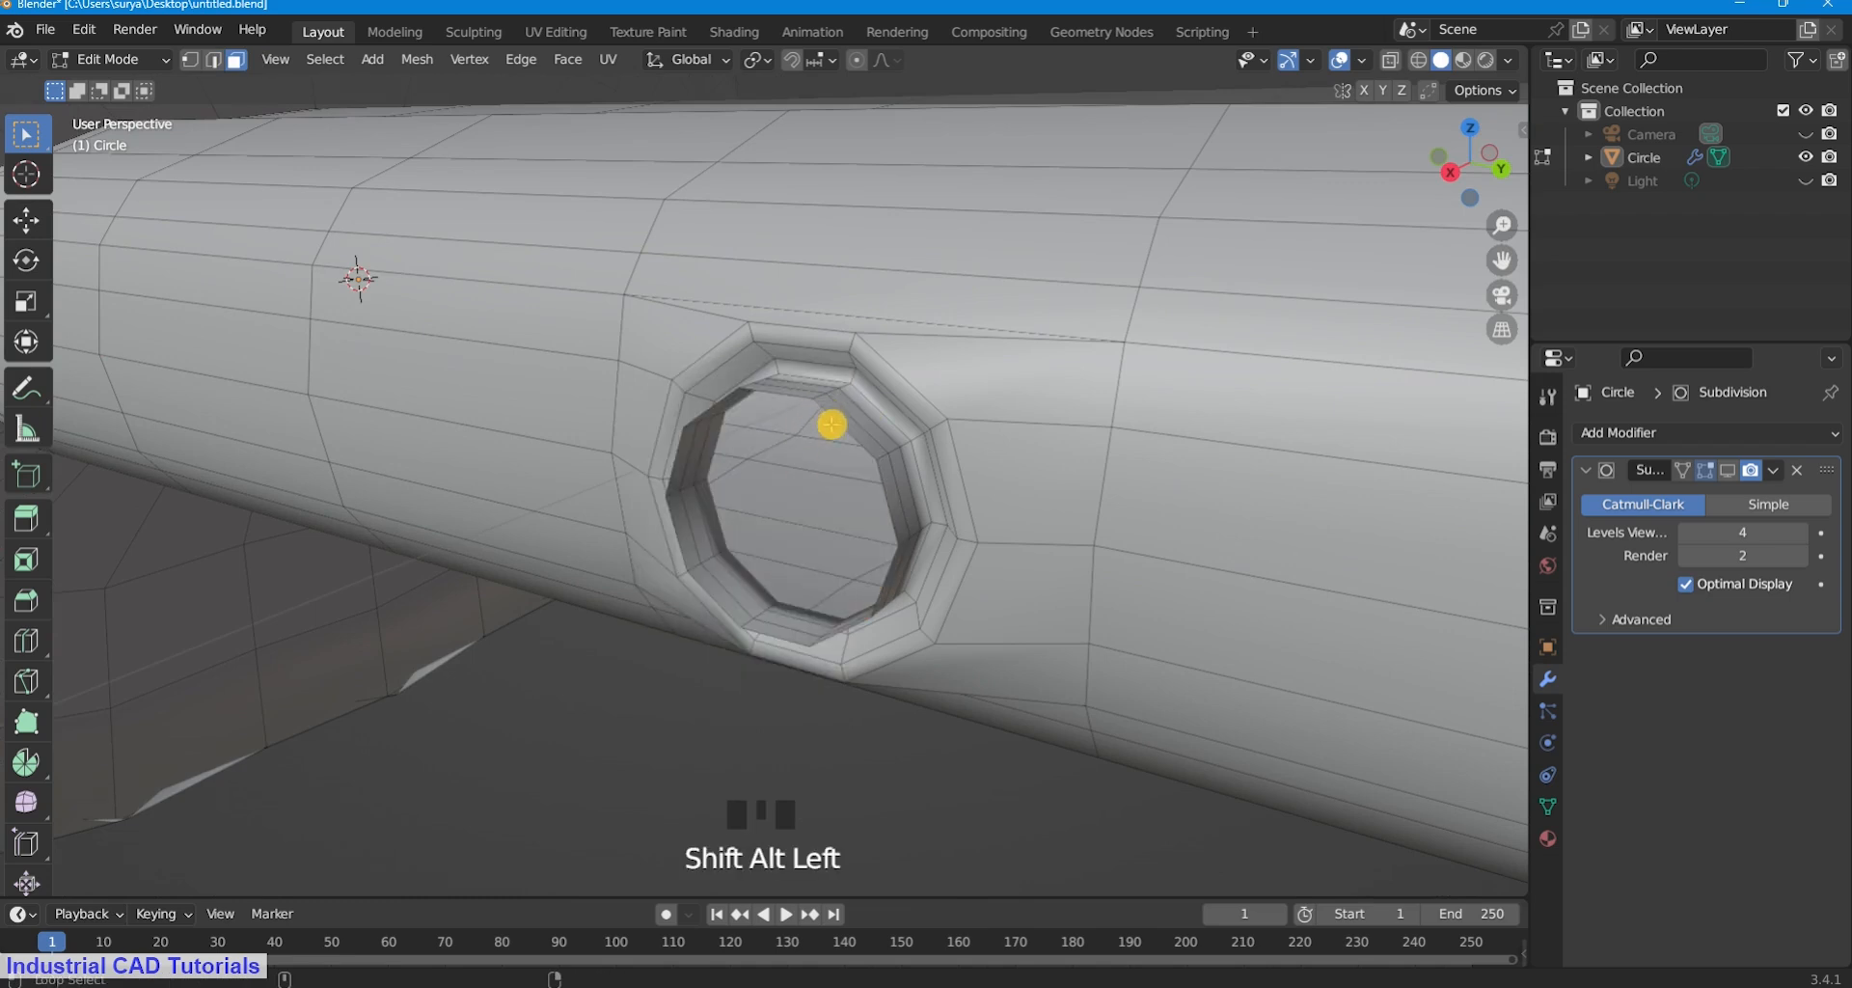
Switch to edge selection and select the edges around the open rim of the circular recess.
left_click(829, 422, "shift")
left_click(831, 424, "shift")
left_click(221, 59)
left_click(579, 649)
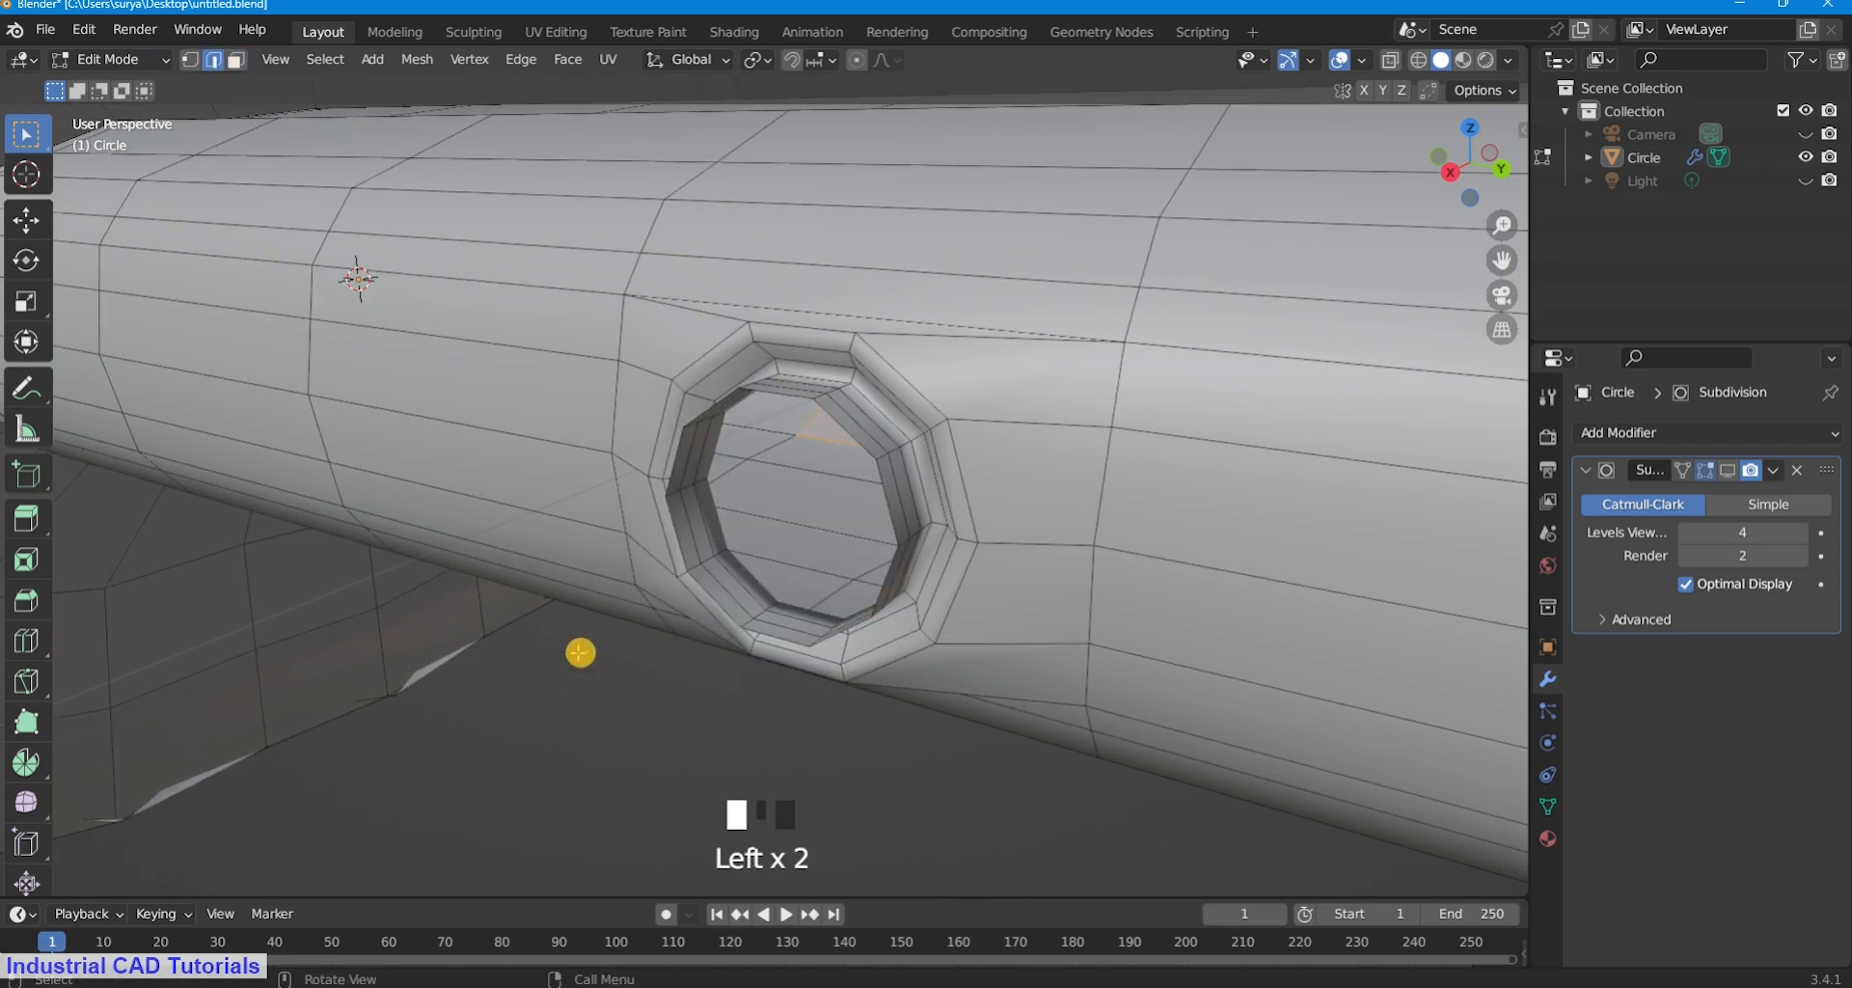
left_click(740, 690)
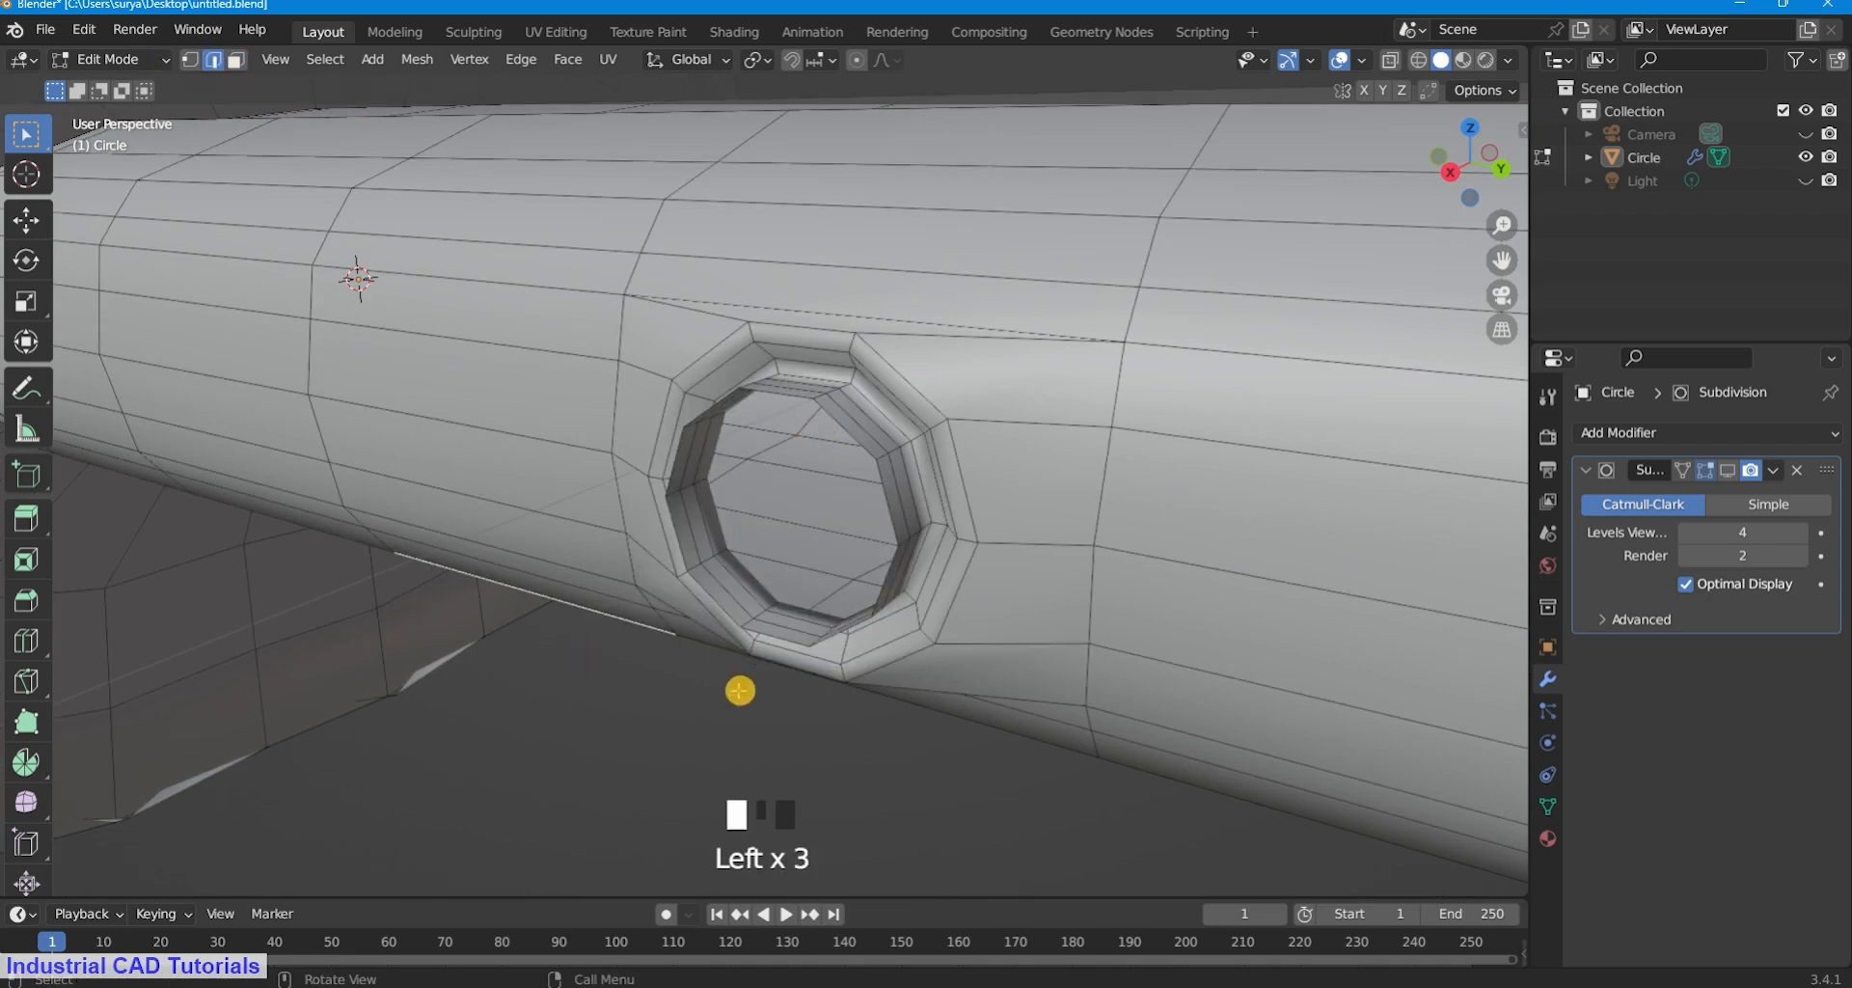
left_click(773, 419, "shift")
left_click(886, 490, "shift")
left_click(886, 490, "shift")
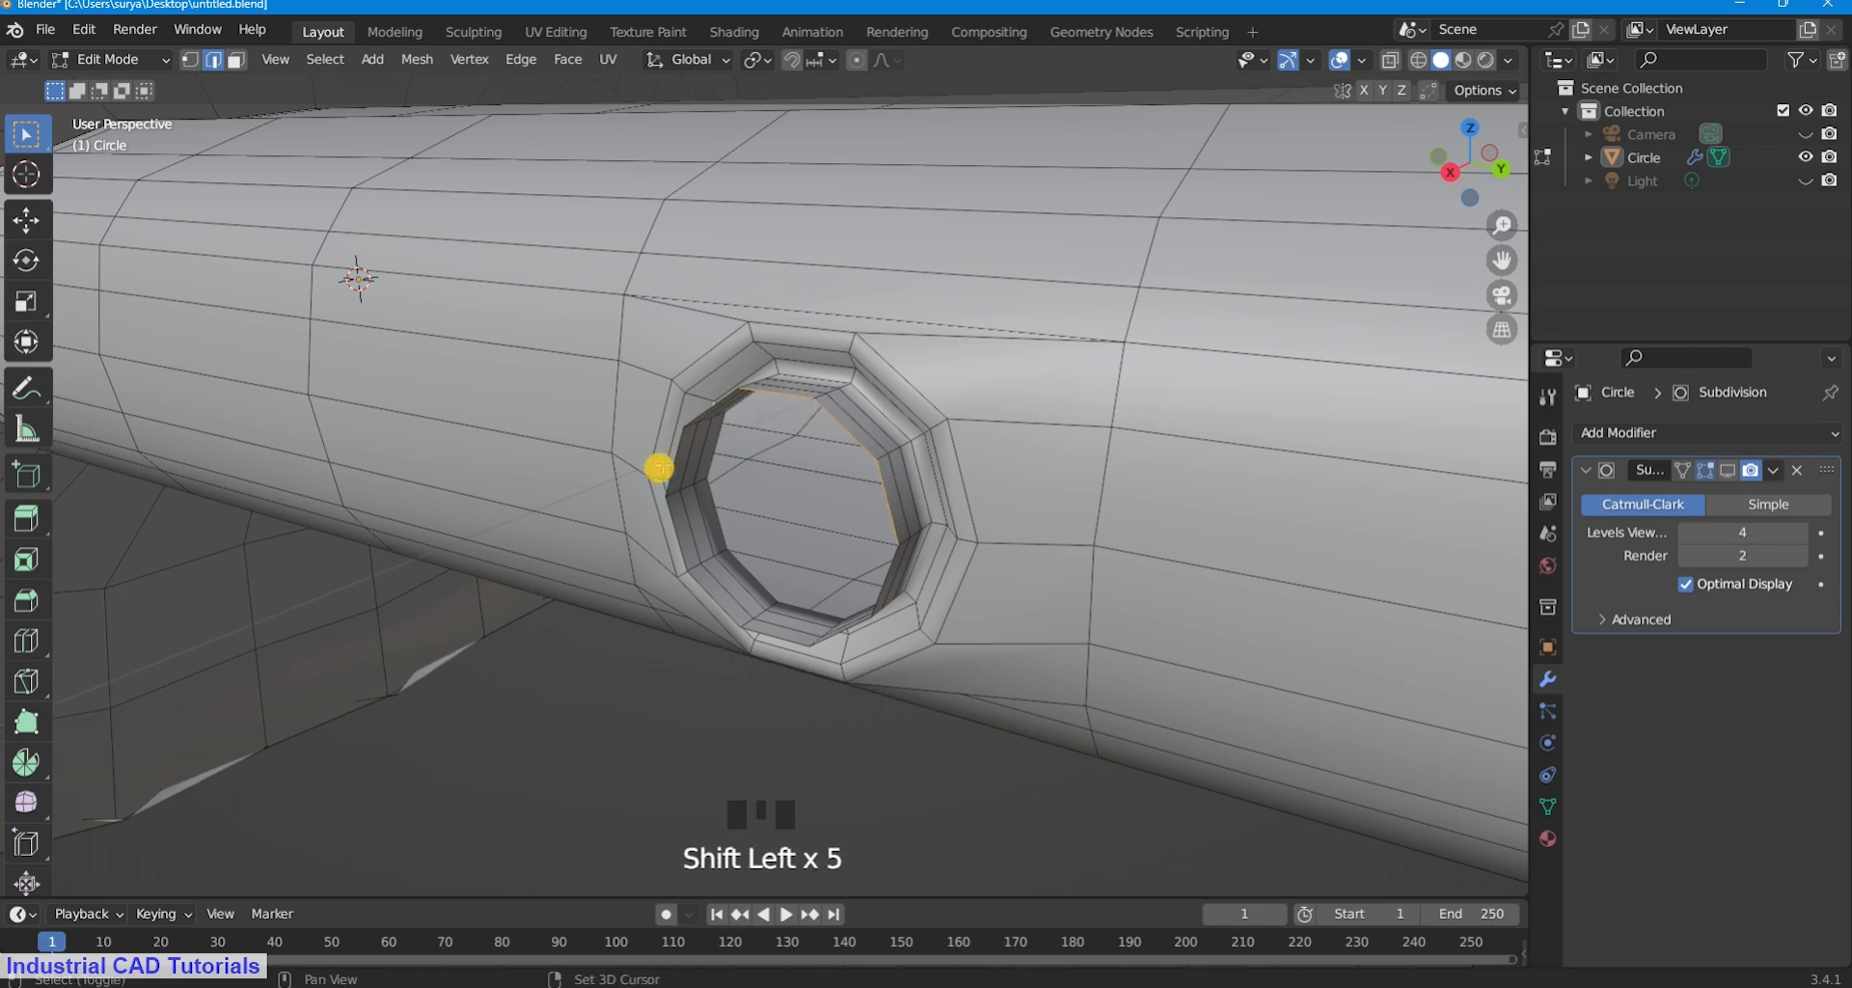
key("ctrl+z")
left_click(669, 546, "shift")
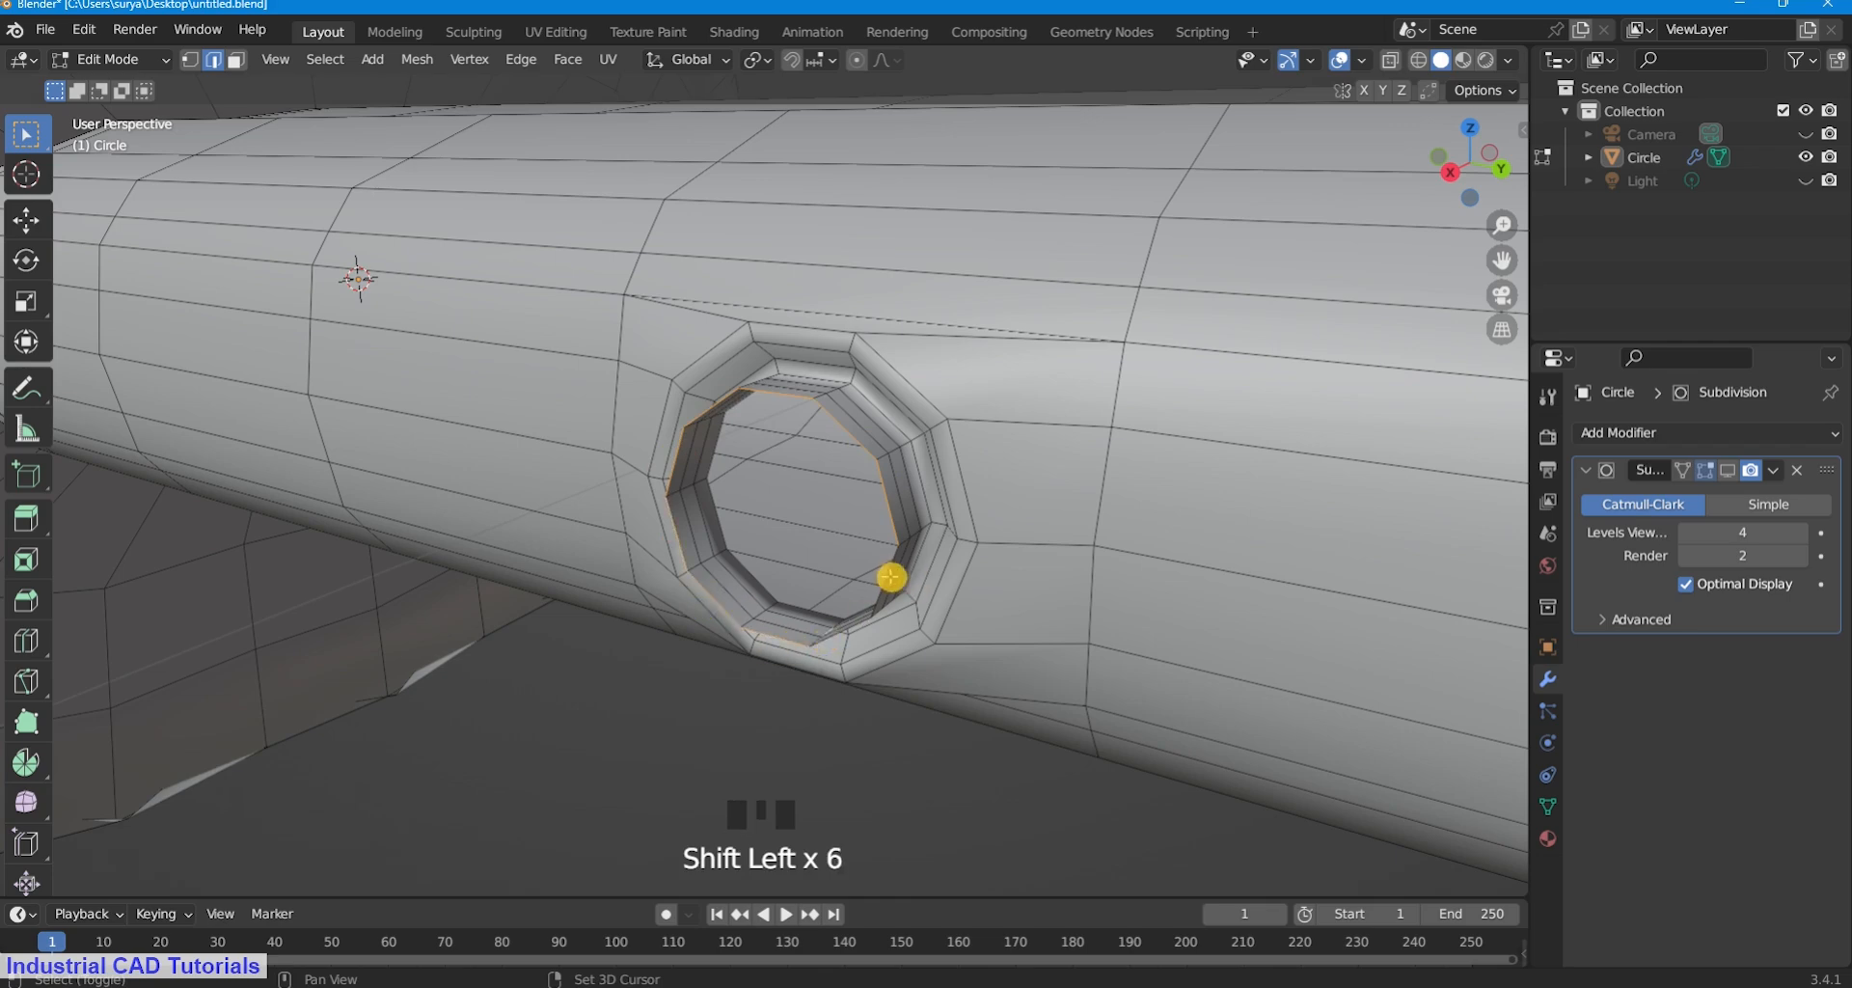
Try to grid-fill the circular opening from the selected rim edges.
middle_click_drag(935, 631, 792, 531)
left_click(575, 64)
left_click(735, 340)
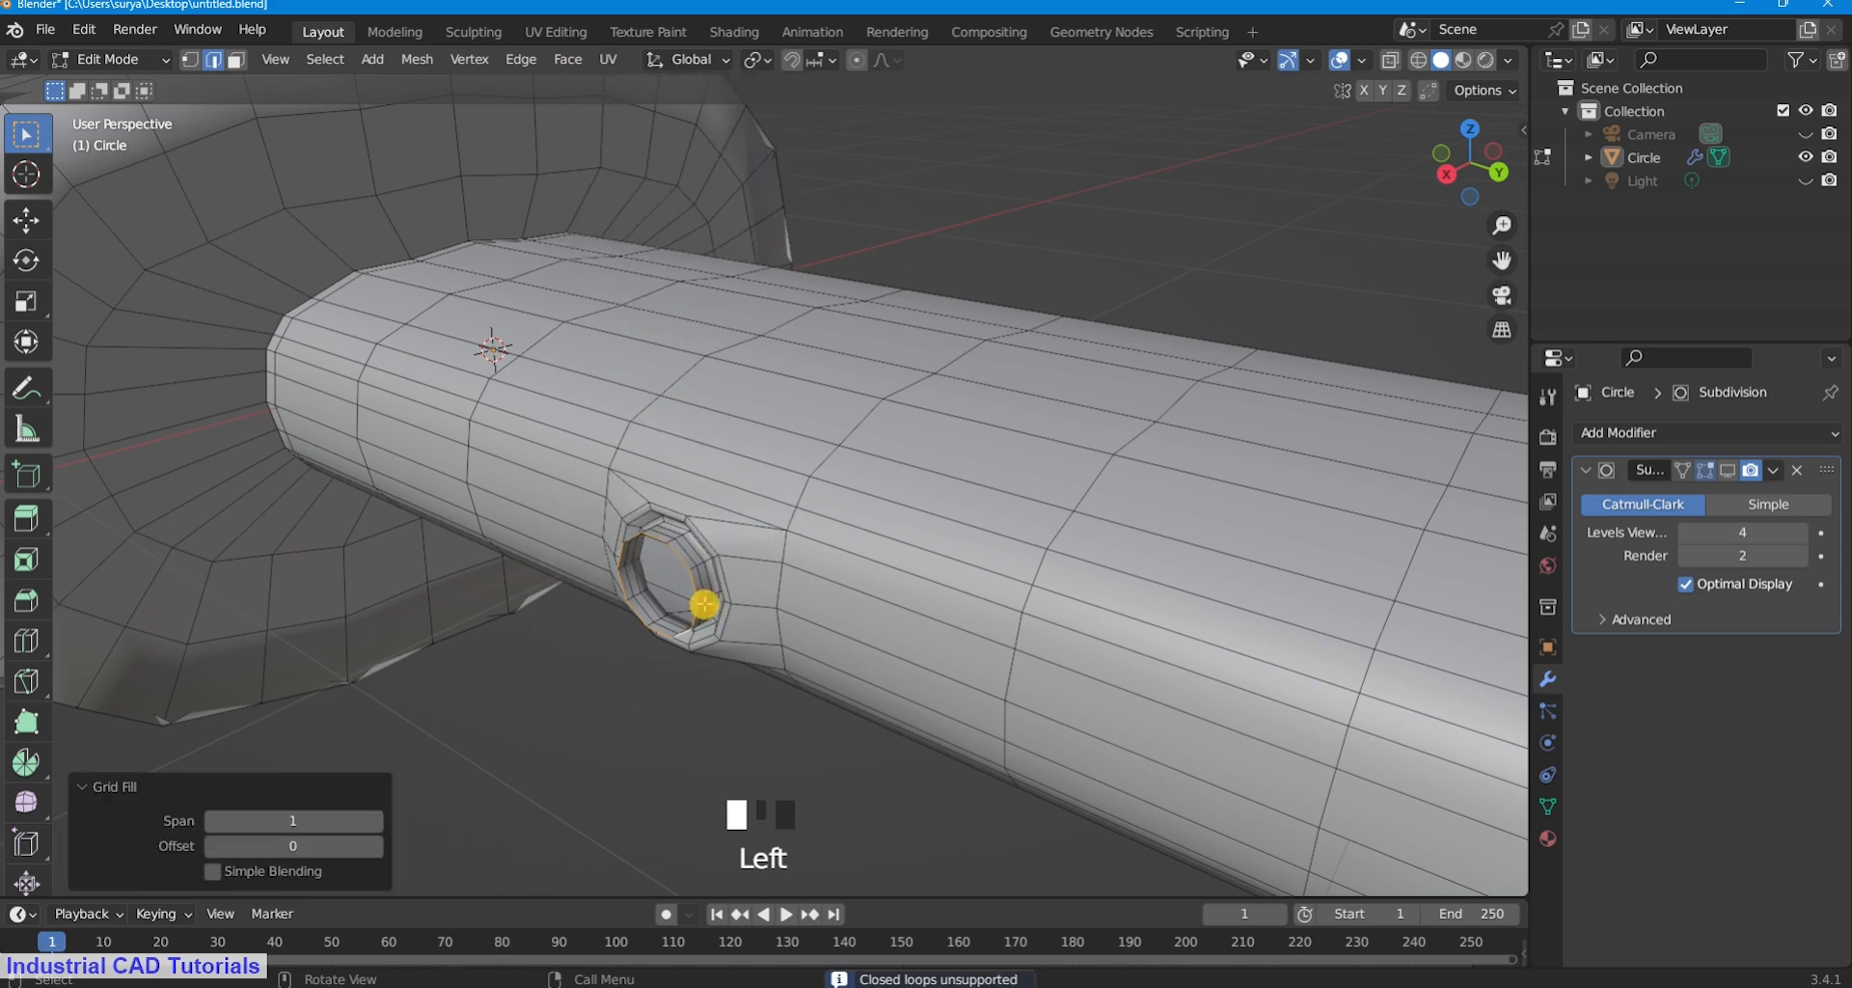
middle_click_drag(703, 604, 769, 558)
scroll(888, 512, "up", 3)
middle_click_drag(888, 511, 849, 503)
left_click(577, 64)
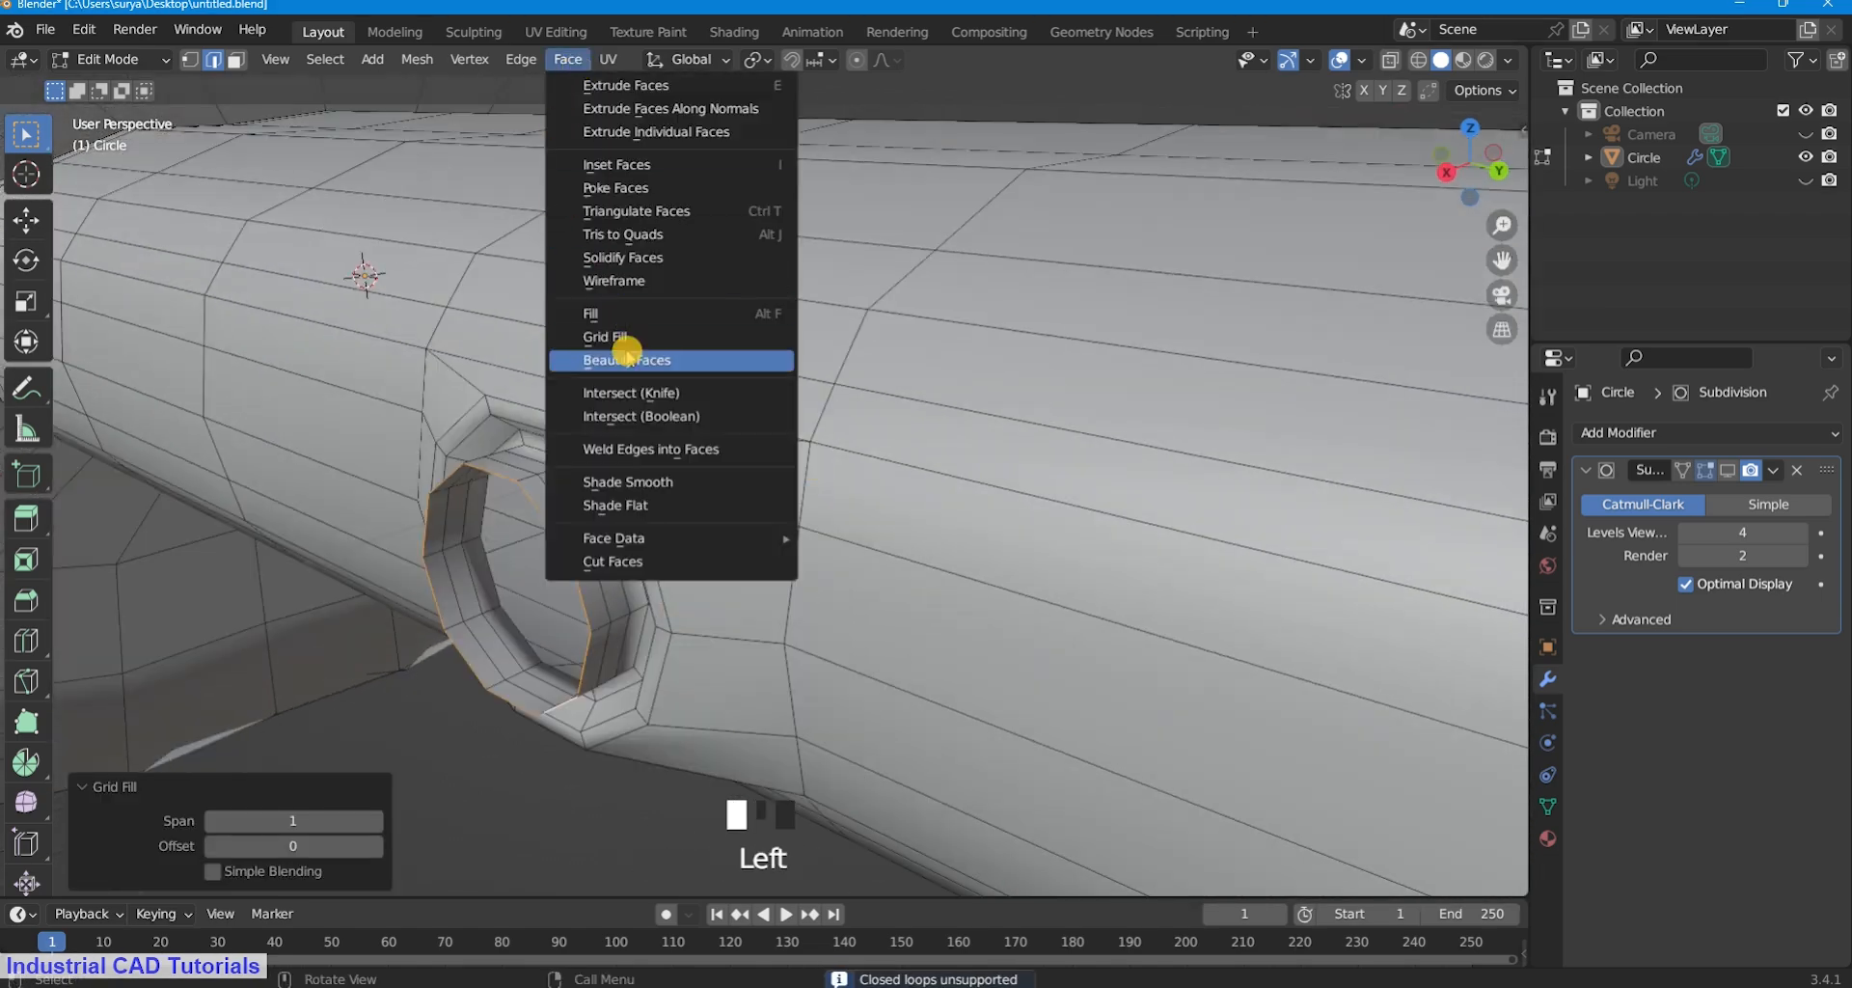
left_click(628, 339)
Try to inset and scale the selected rim edges, and undo back to a partial rim selection.
middle_click_drag(629, 460, 651, 459)
key("i")
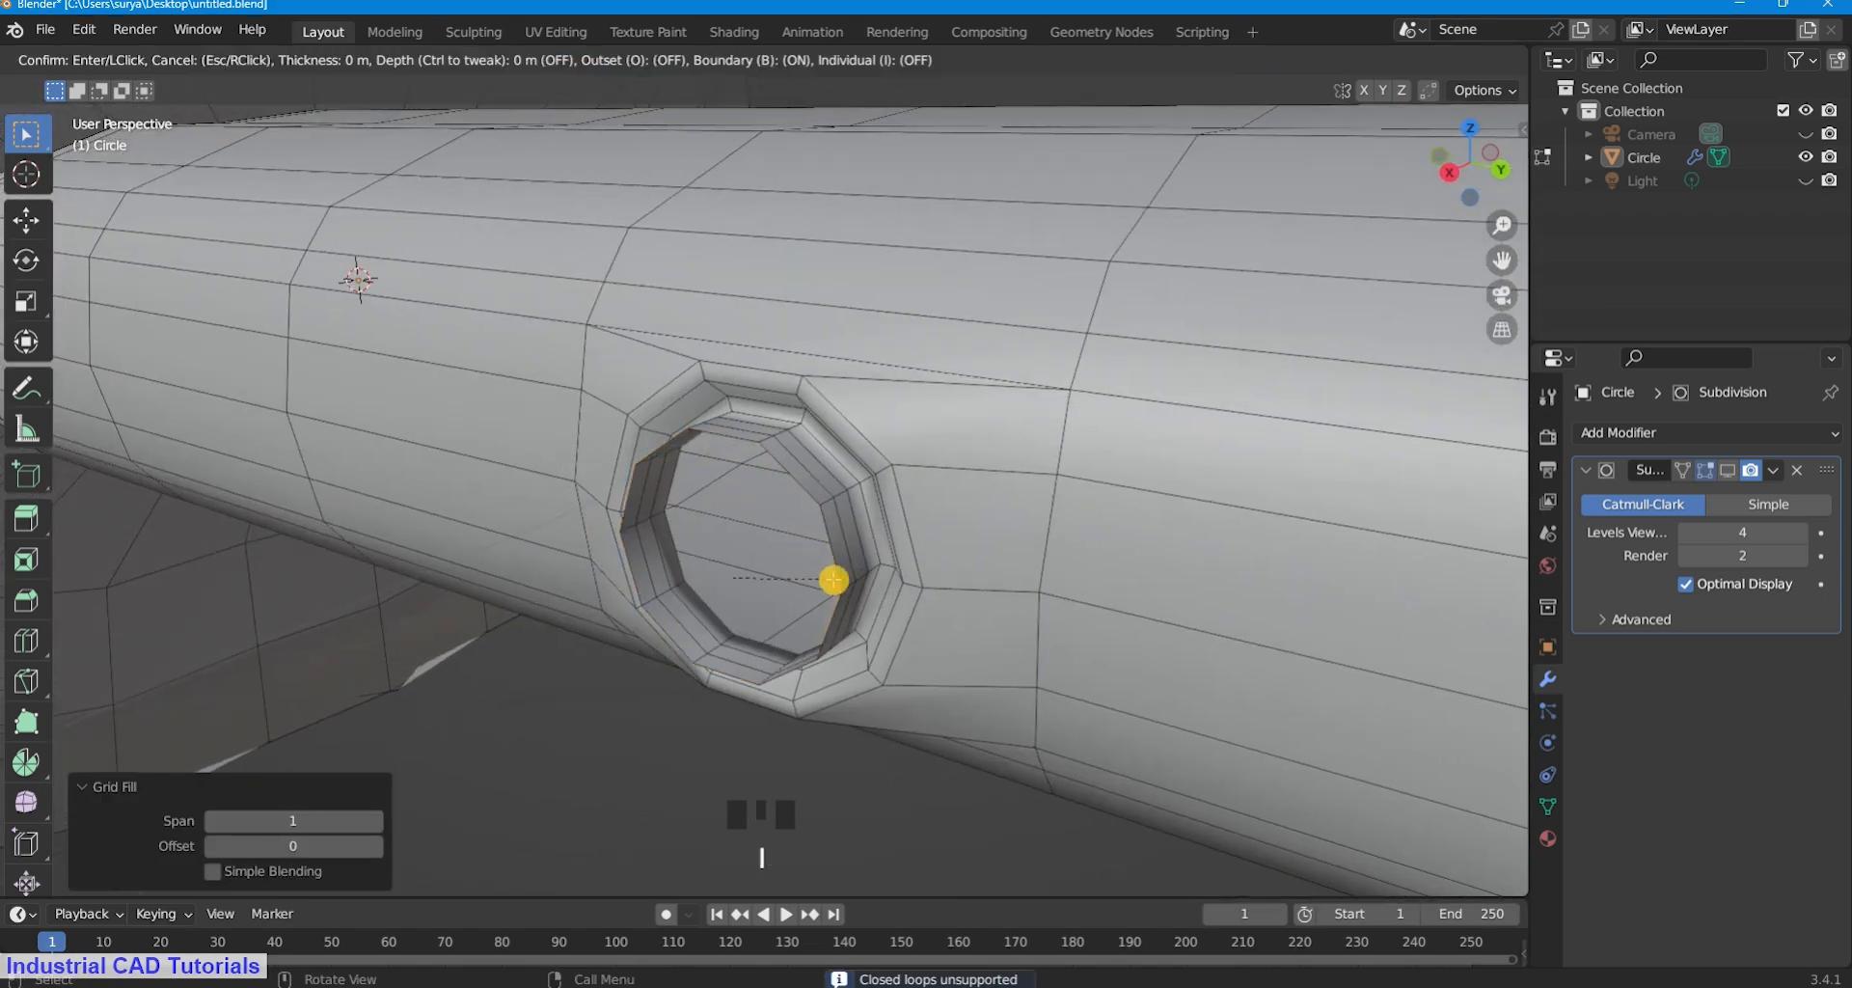
key("Escape")
key("i")
right_click(911, 616)
key("s")
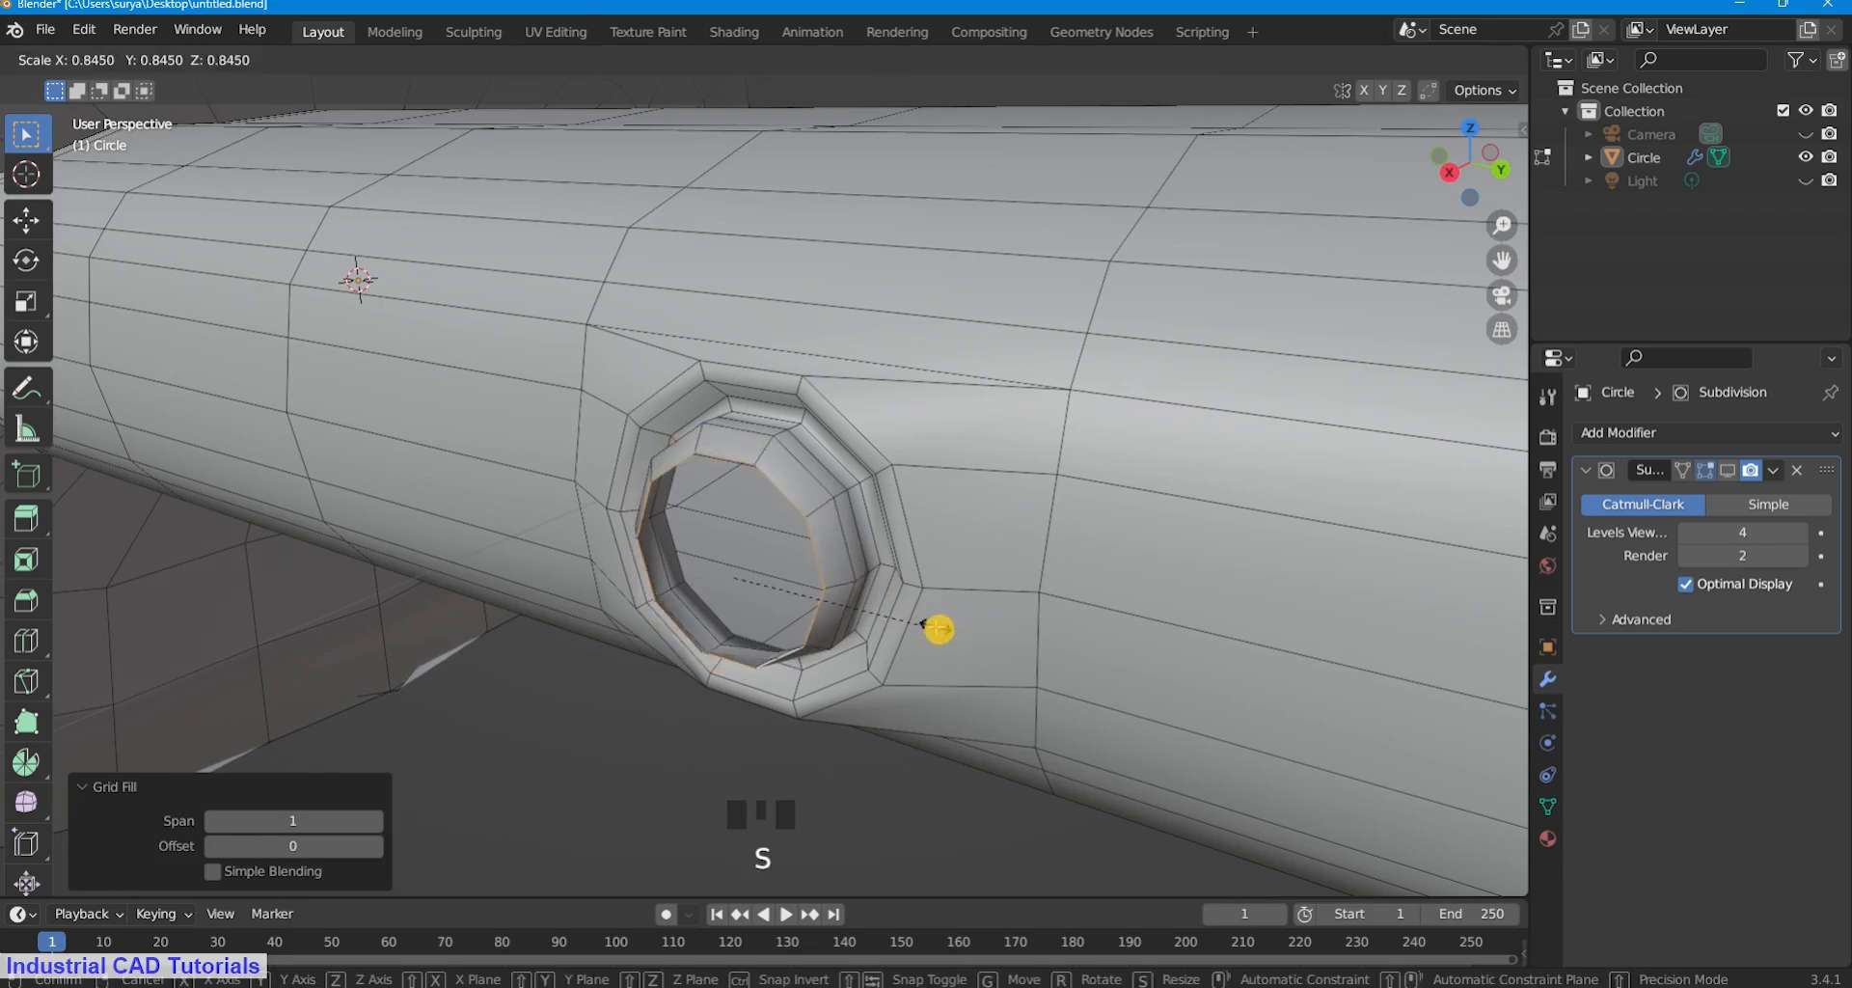
right_click(897, 615)
mouse_move(897, 614)
middle_mouse_down()
mouse_move(934, 591)
mouse_move(919, 590)
middle_mouse_up()
key("ctrl+z")
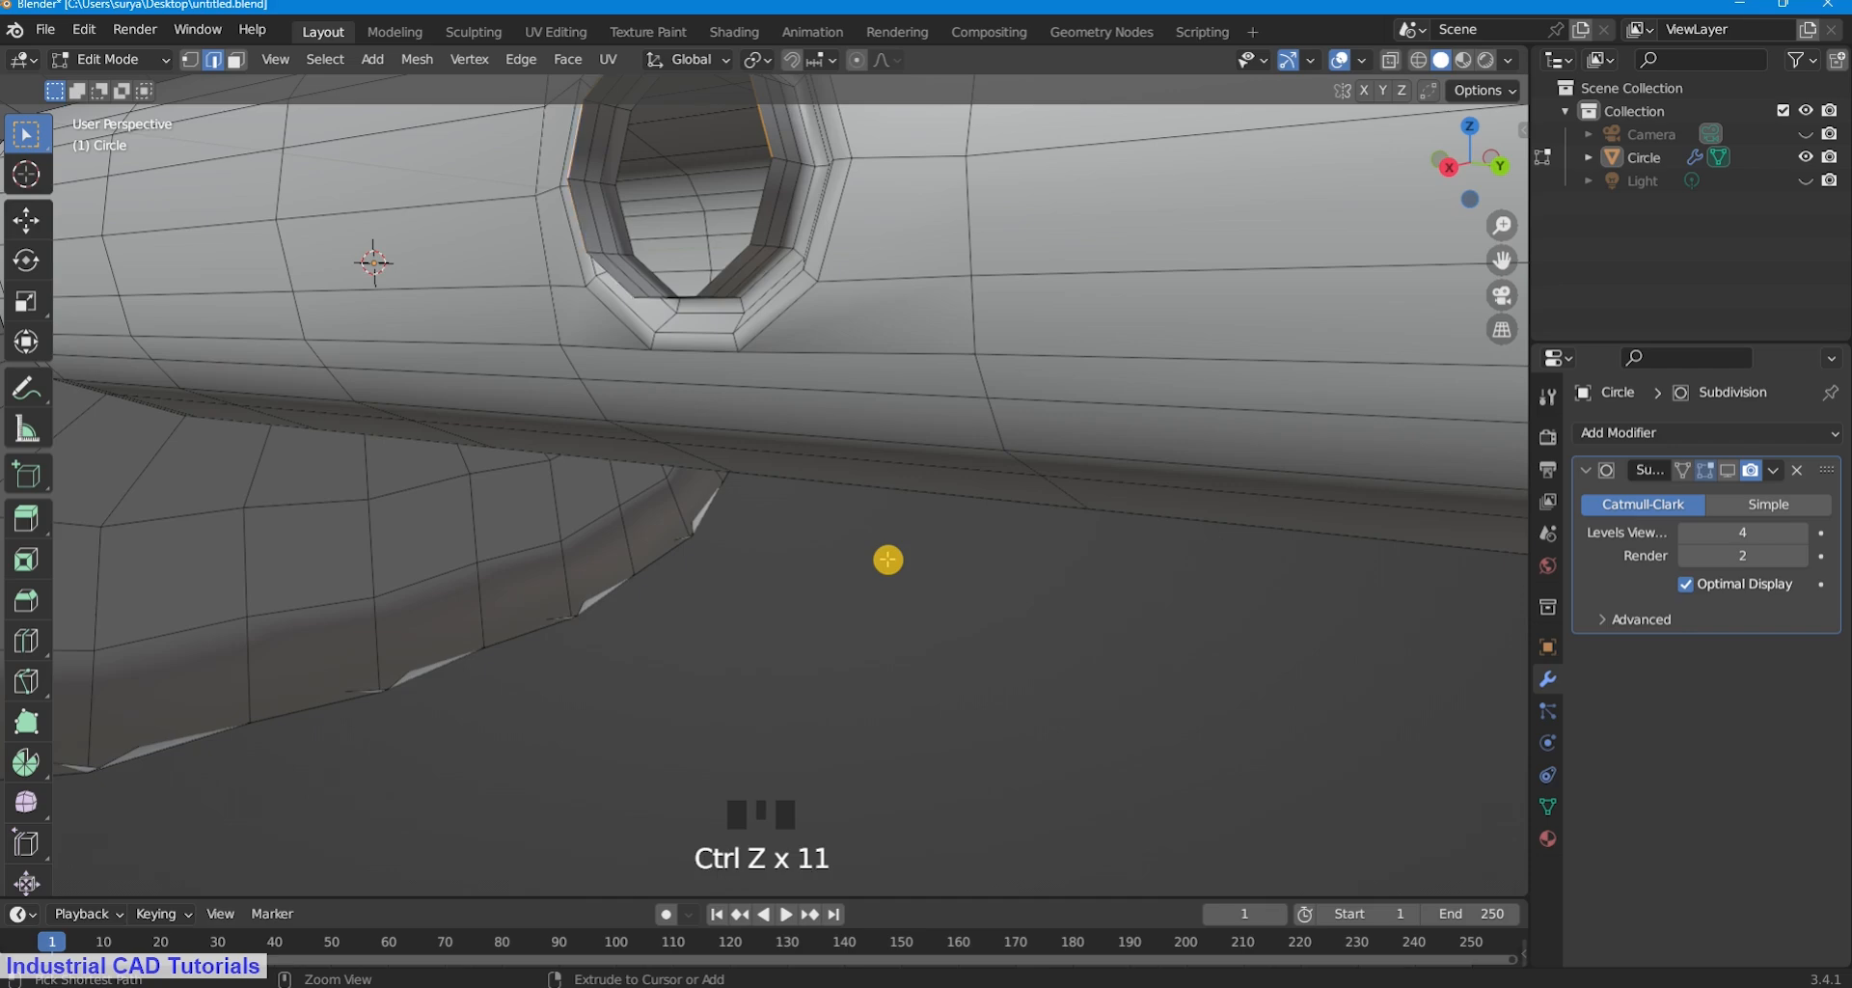
Add the missing edges around the circular recess's open rim to the selection.
scroll(887, 560, "down", 2)
scroll(843, 430, "up", 2)
left_click(707, 215, "shift")
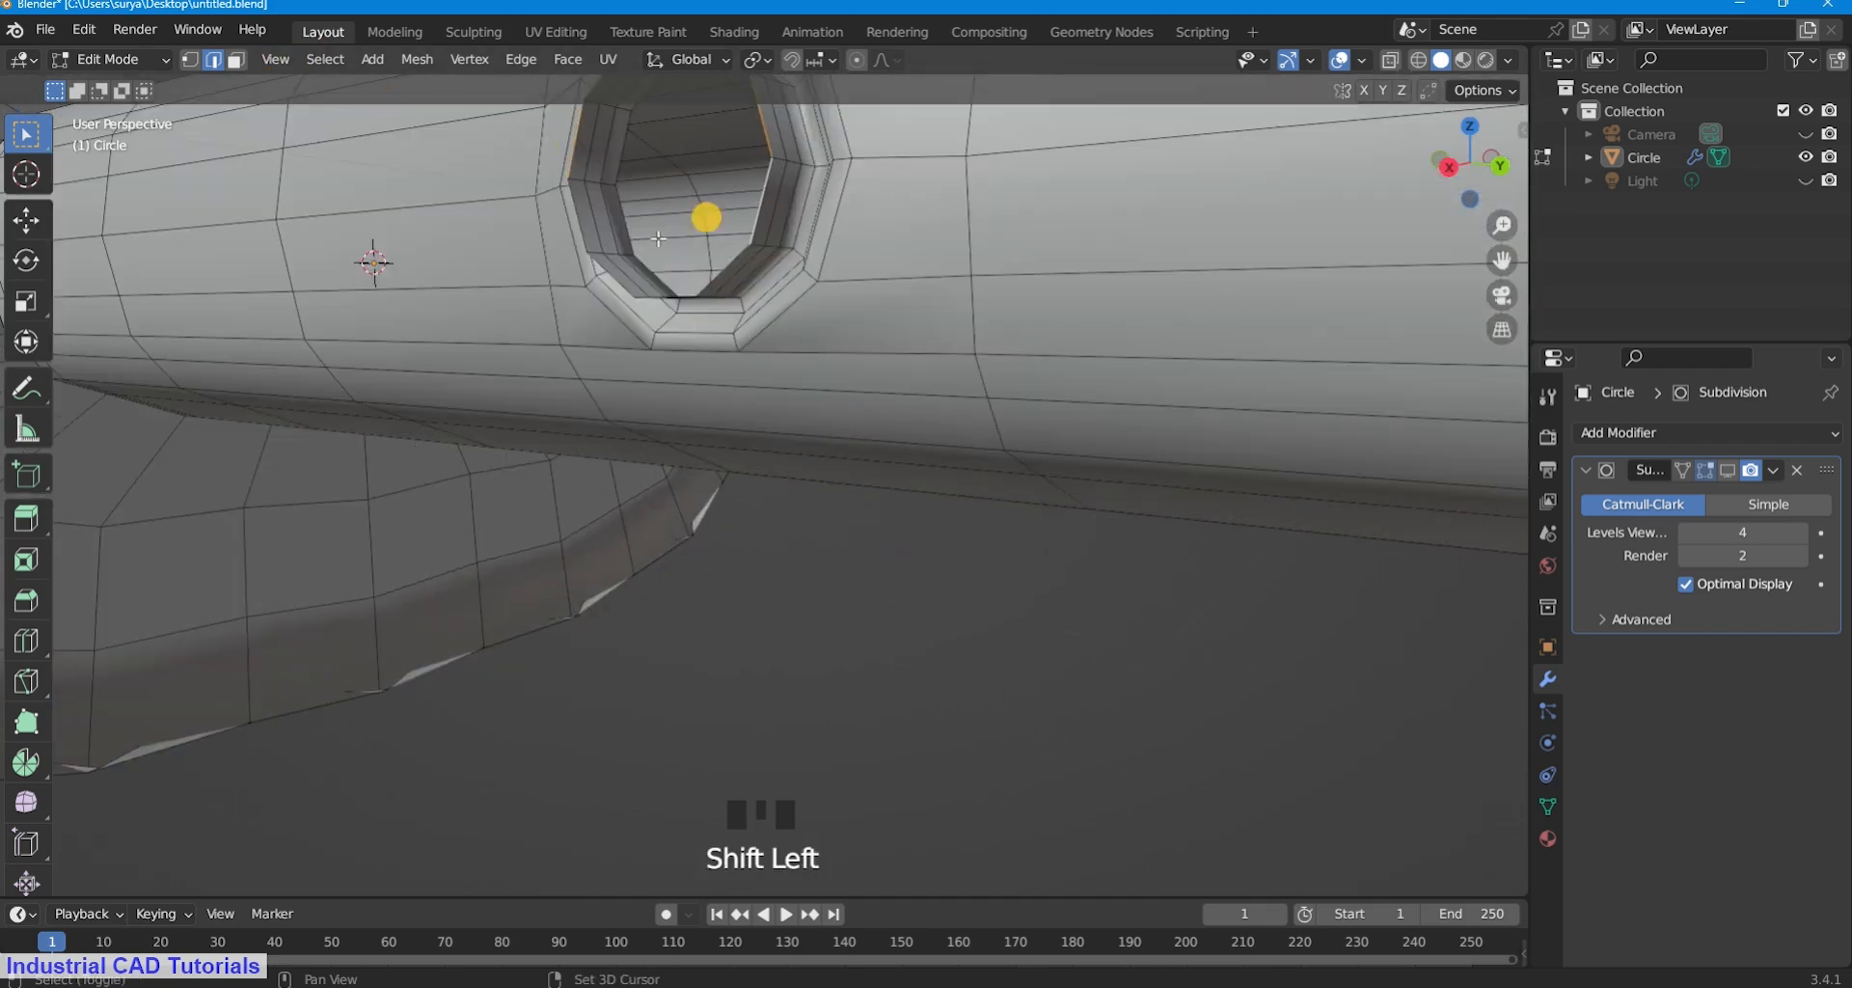
left_click(574, 204, "shift")
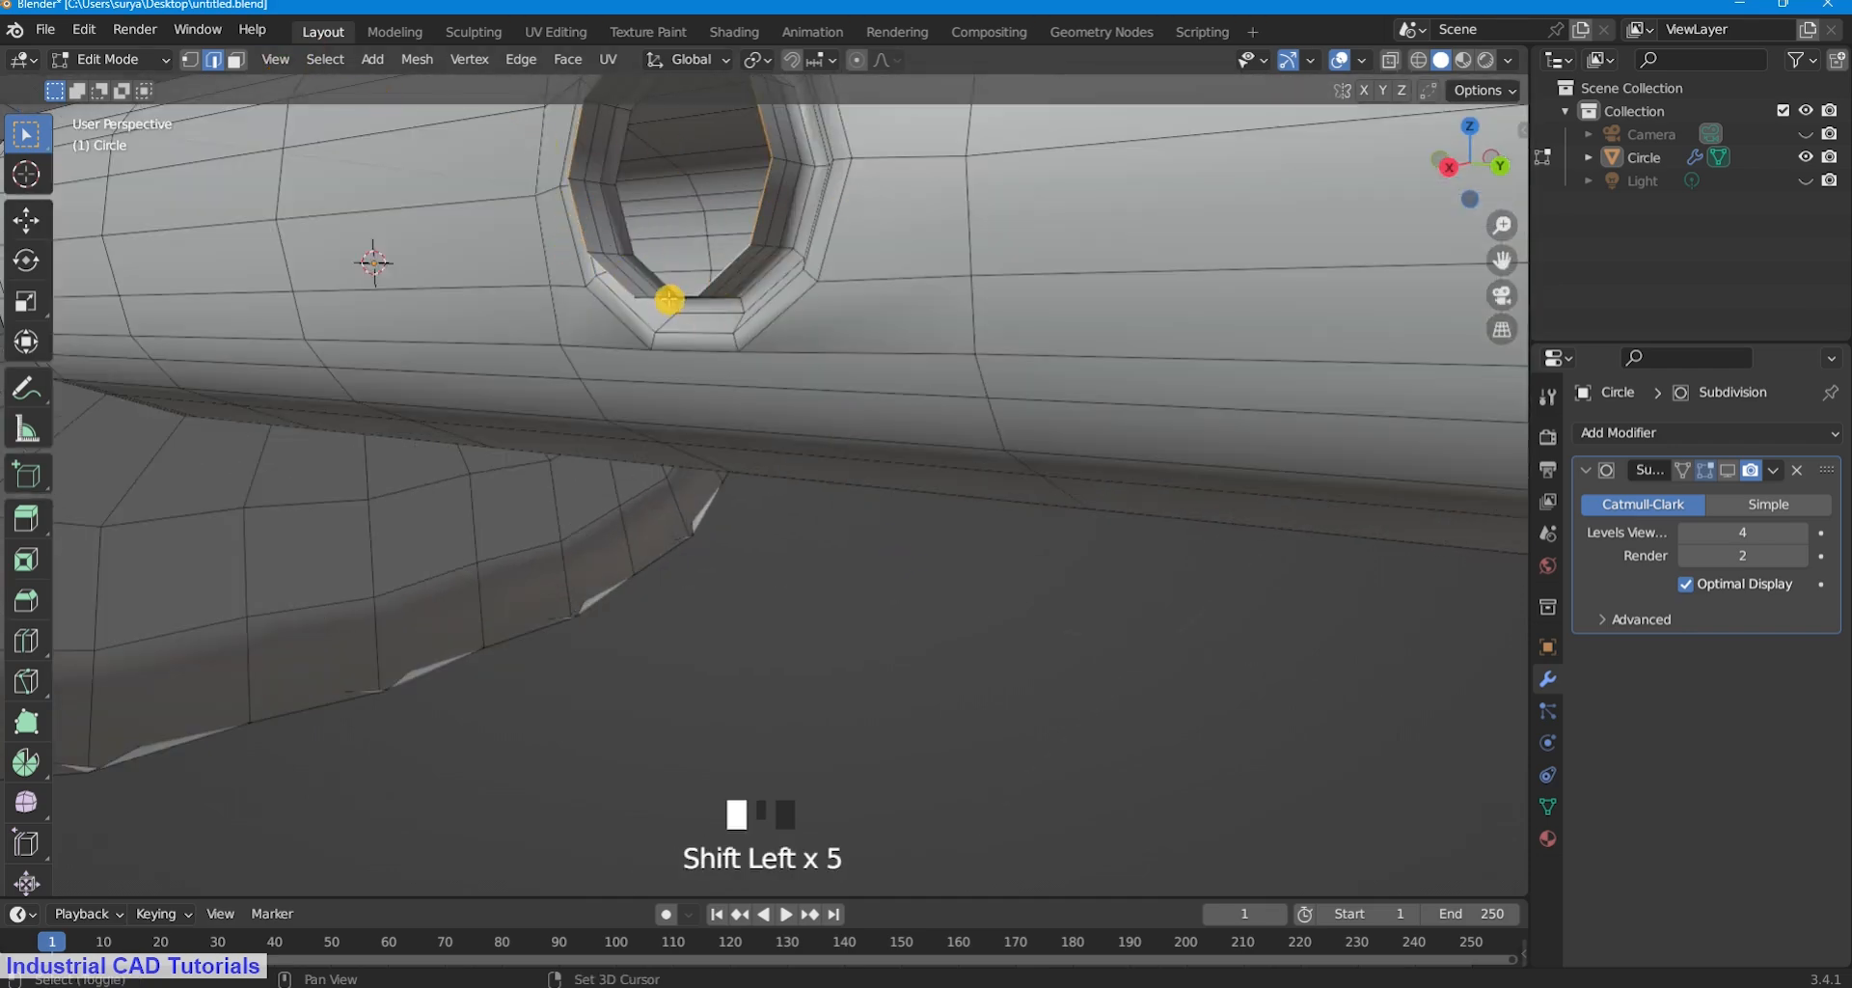
left_click_drag(1499, 265, 1517, 359)
left_click_drag(1471, 156, 1470, 162)
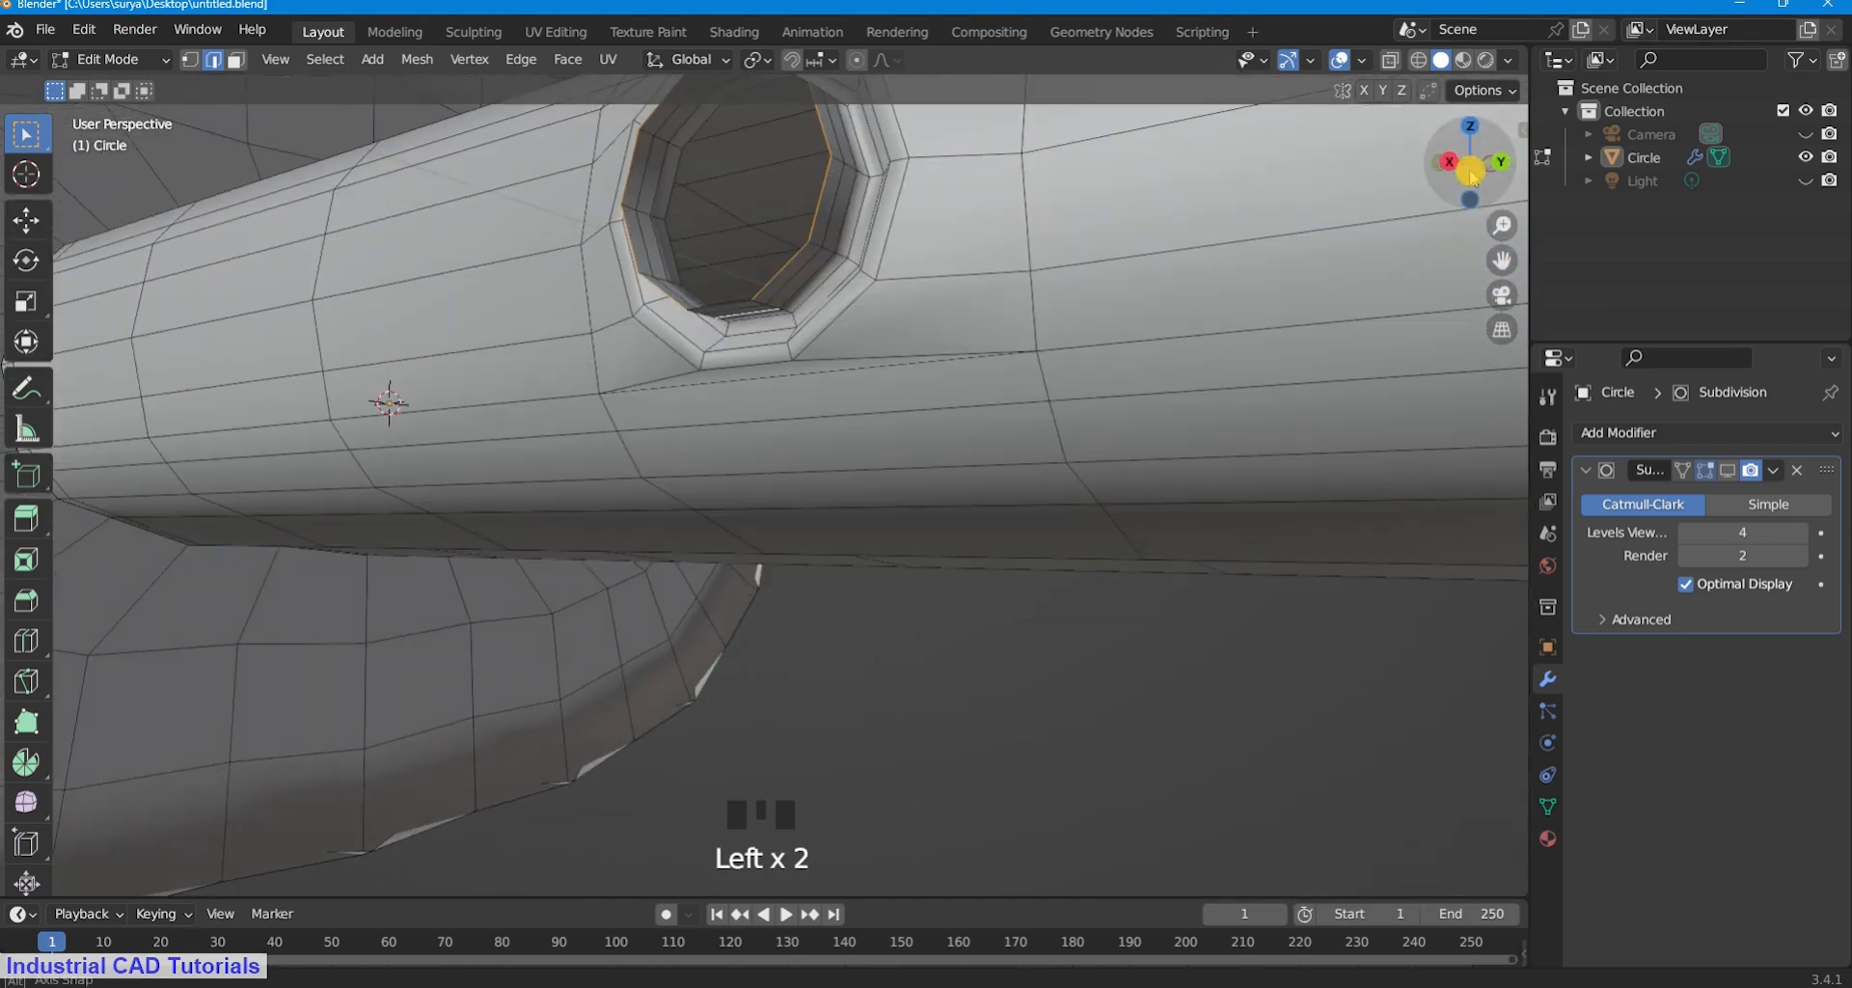
key("ctrl+z")
scroll(828, 280, "down", 2)
middle_click_drag(829, 280, 828, 318)
scroll(736, 396, "up", 2)
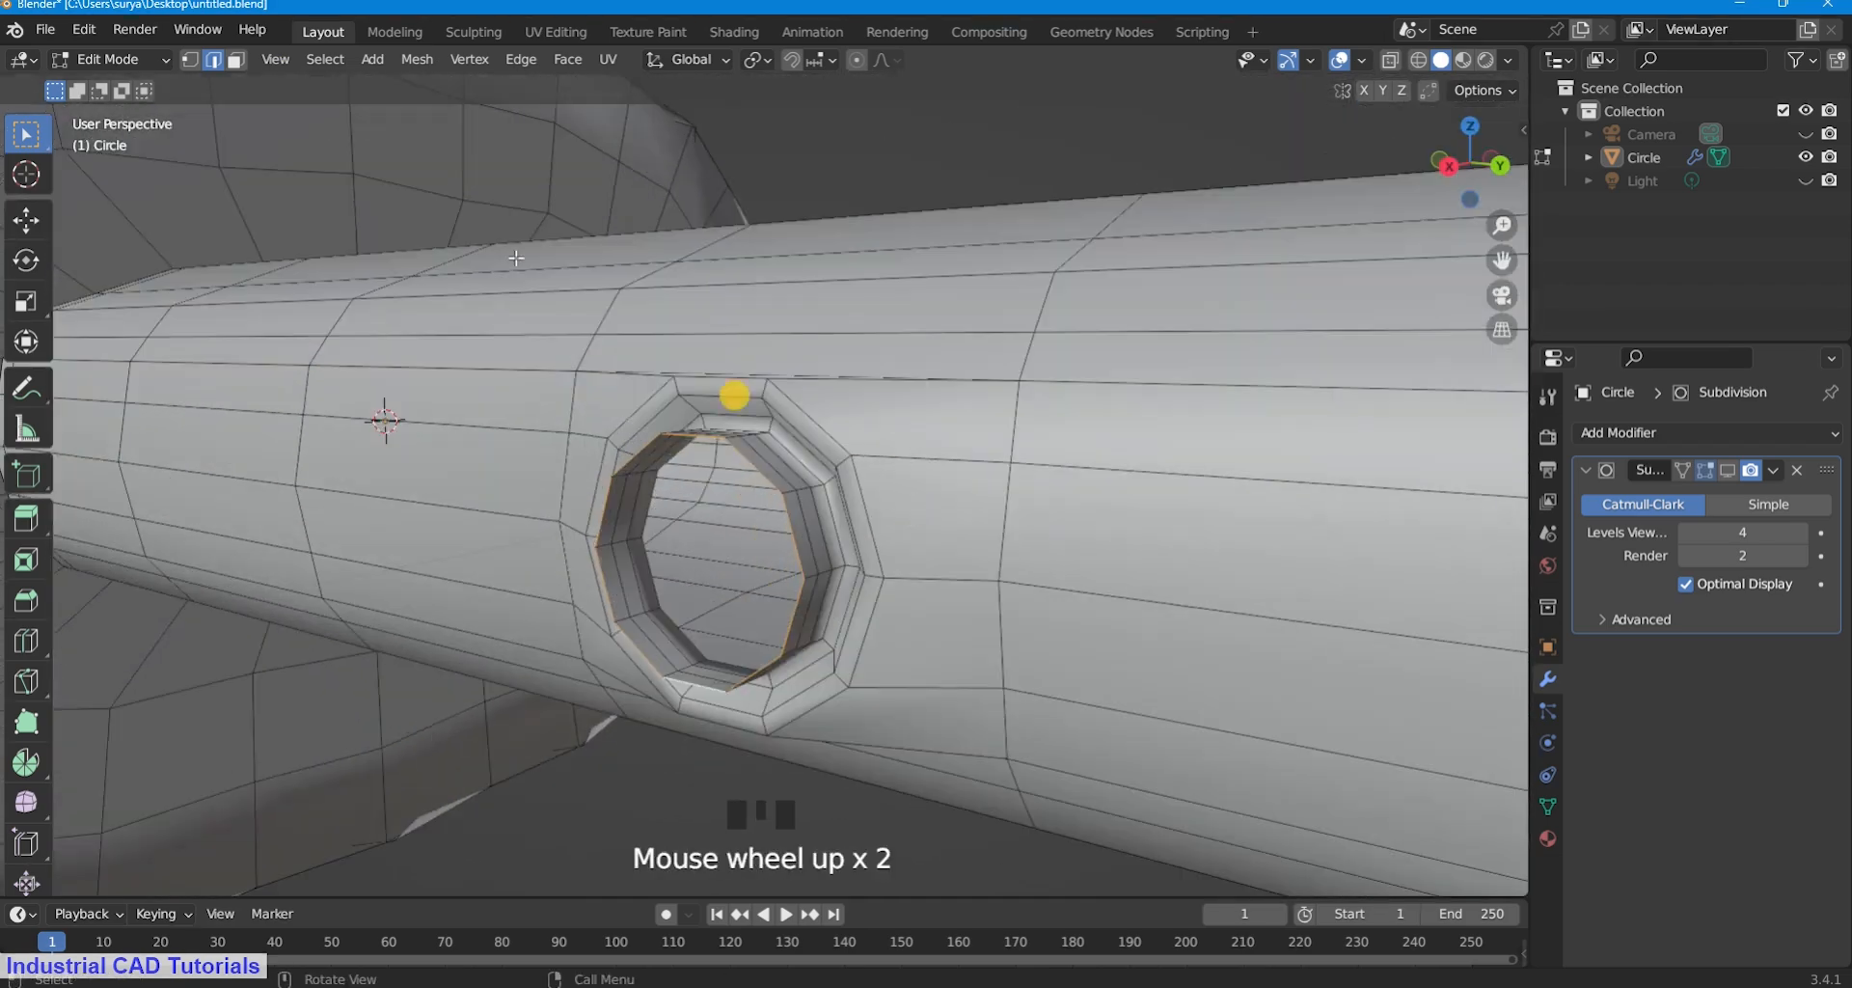
Extrude the selected rim edges in place and grid-fill the circular opening with a span of 2.
left_click(569, 66)
left_click(578, 91)
left_click(600, 193)
left_click(571, 60)
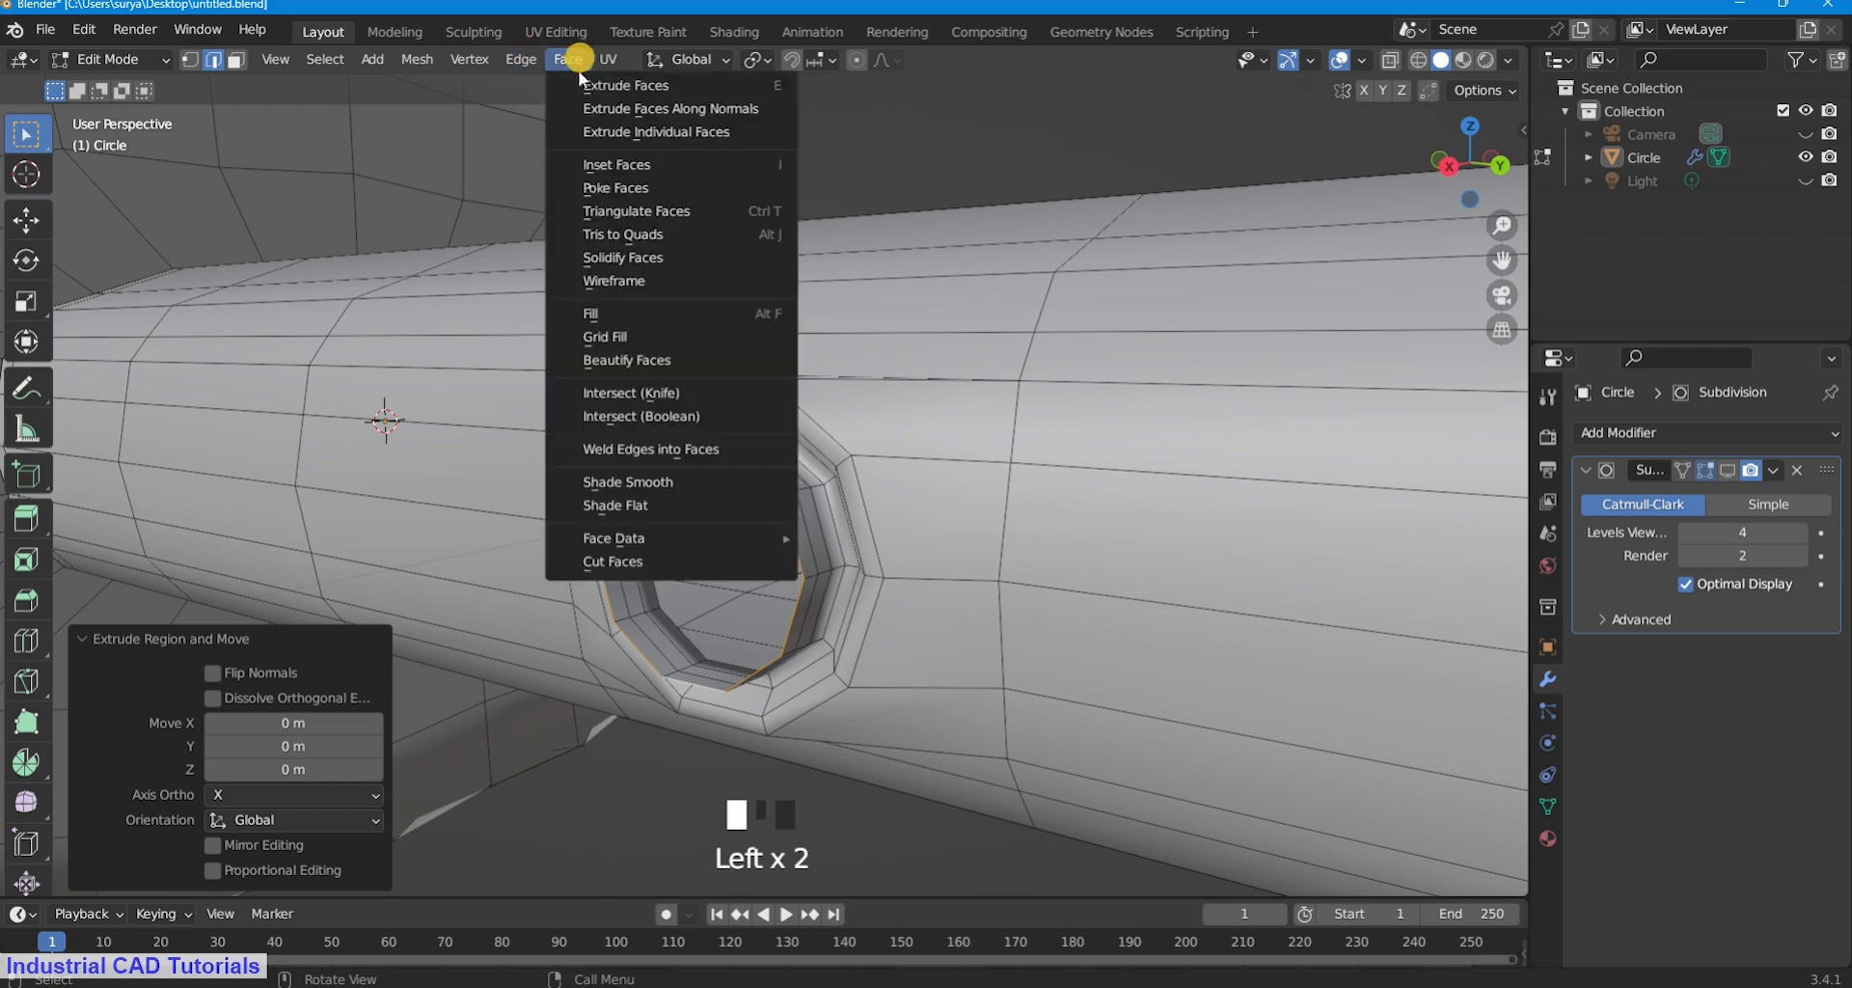
left_click(599, 330)
scroll(829, 562, "down", 2)
middle_click_drag(798, 582, 813, 591)
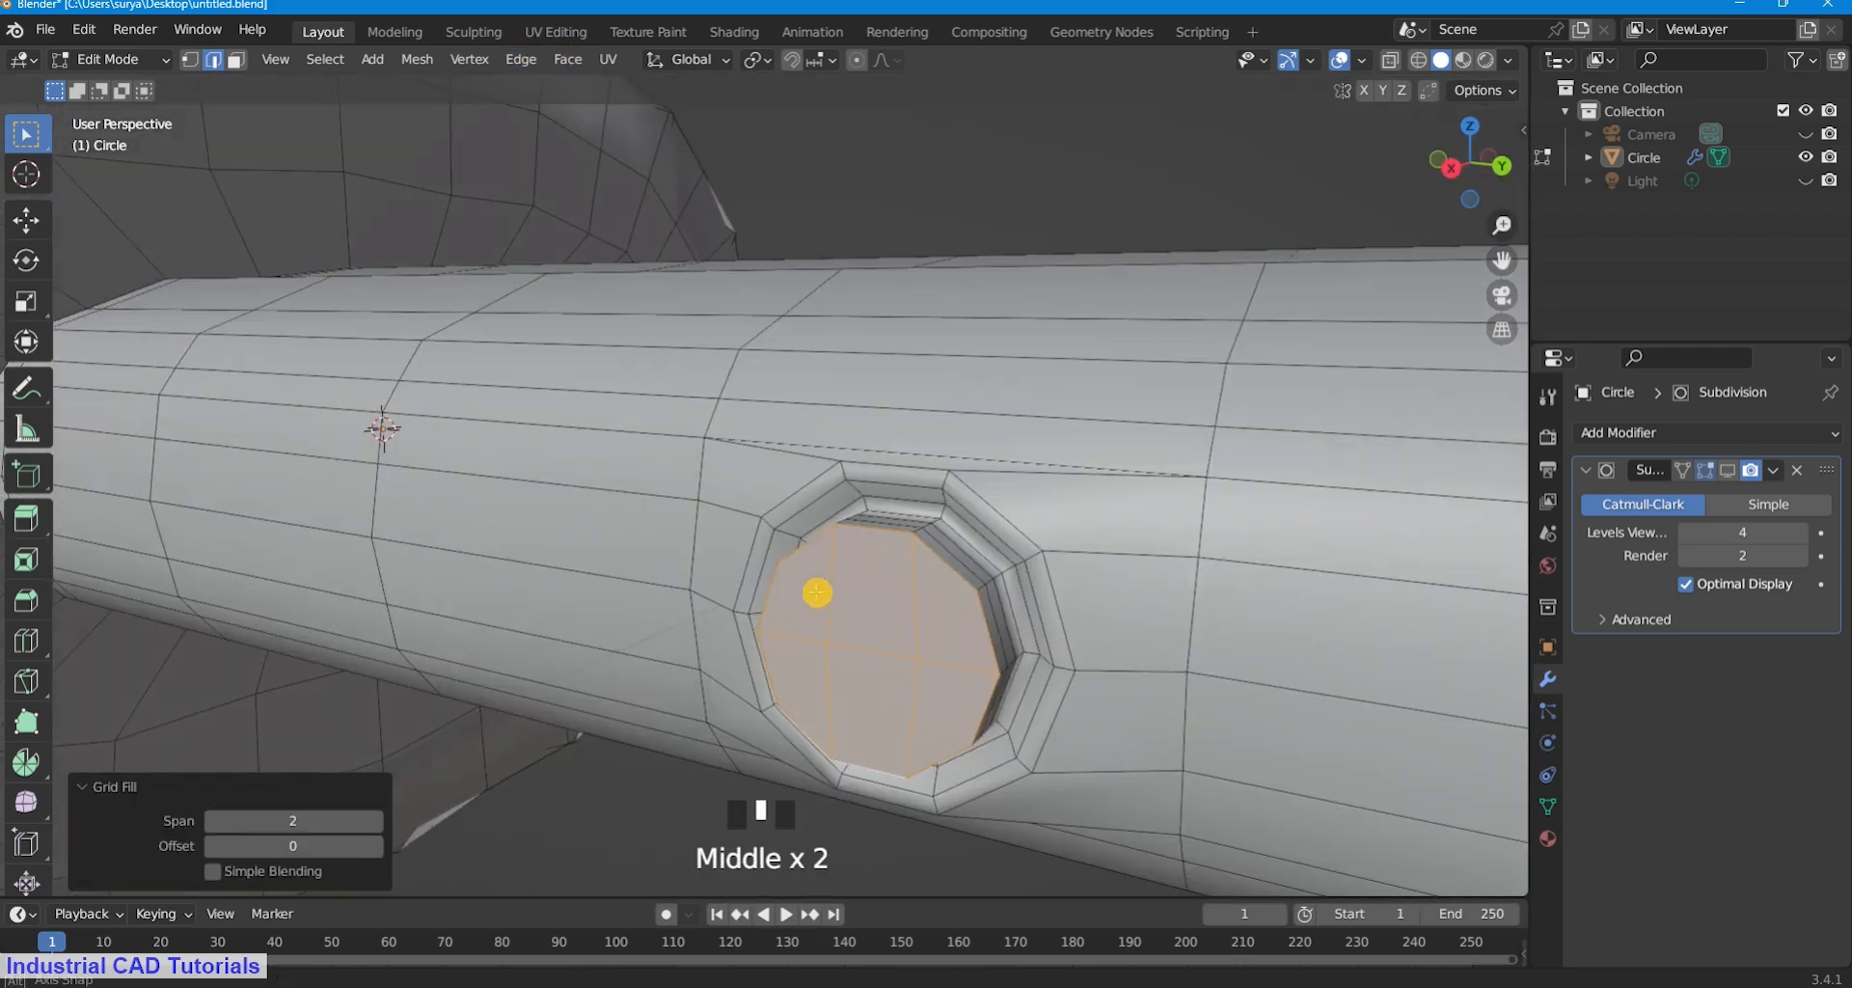
Try to bevel the edge loop around the filled circular cap.
left_click(238, 61)
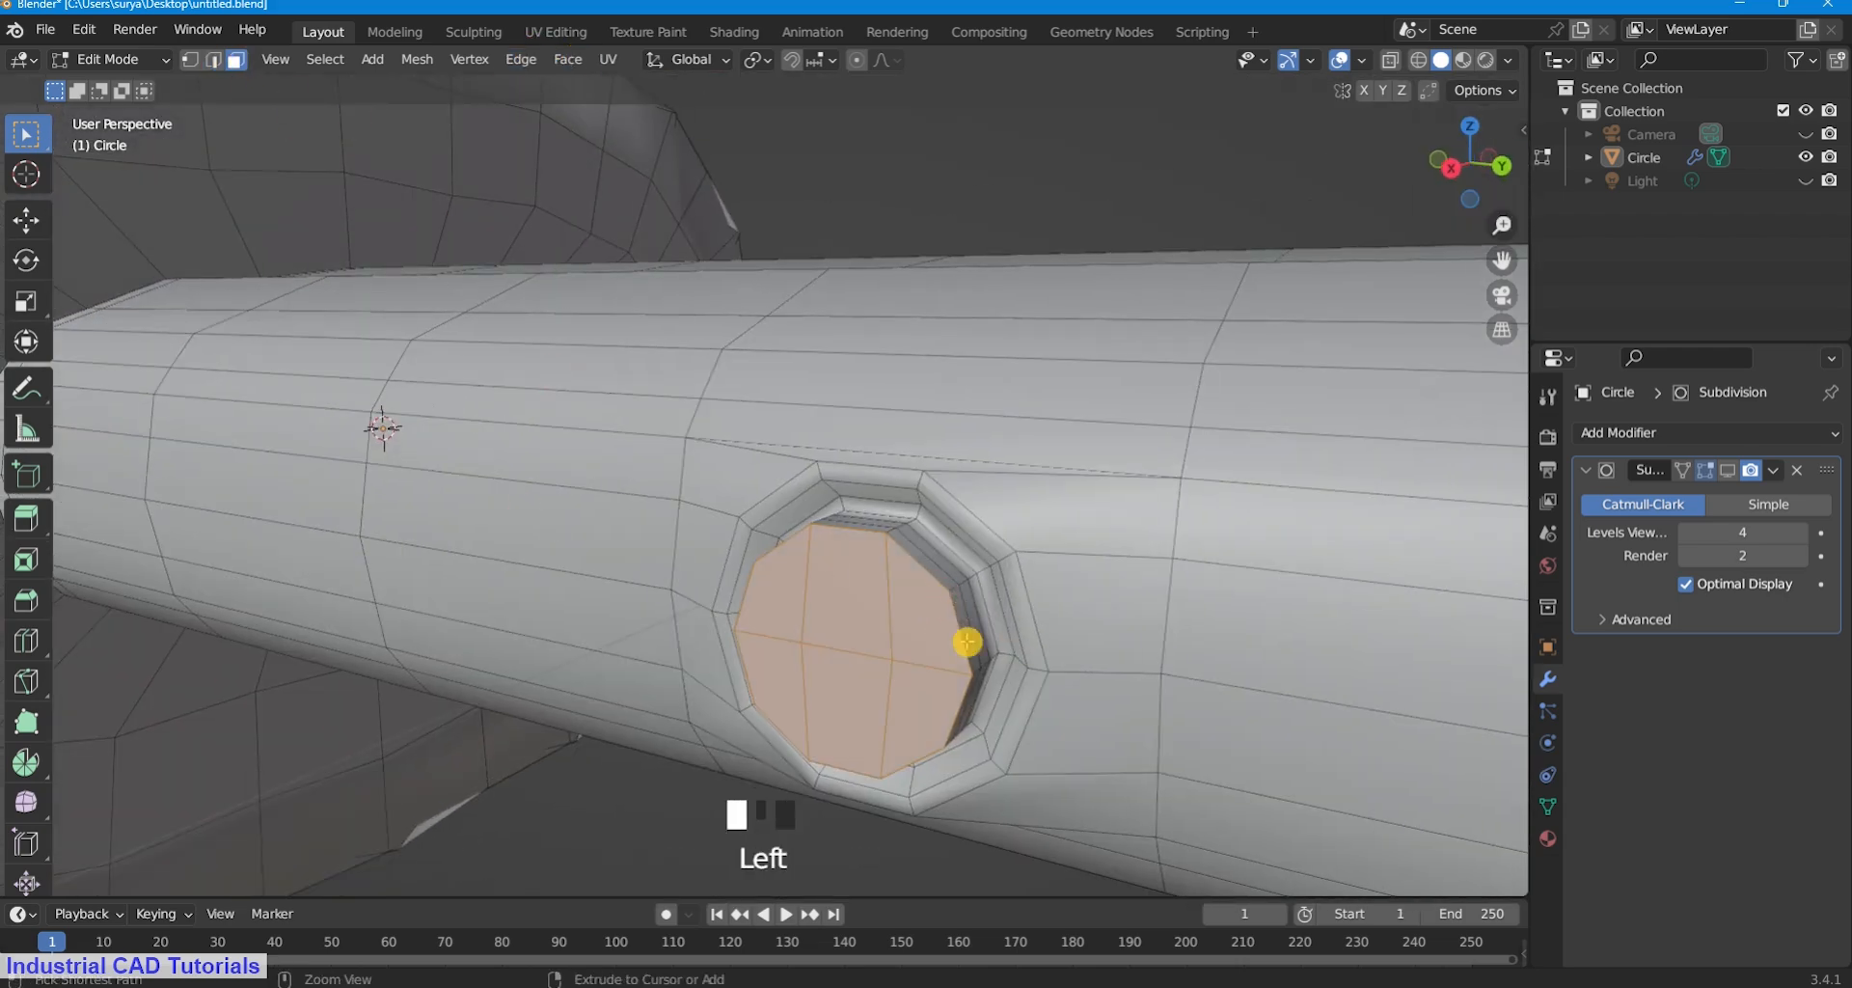
key("ctrl+b")
right_click(956, 675)
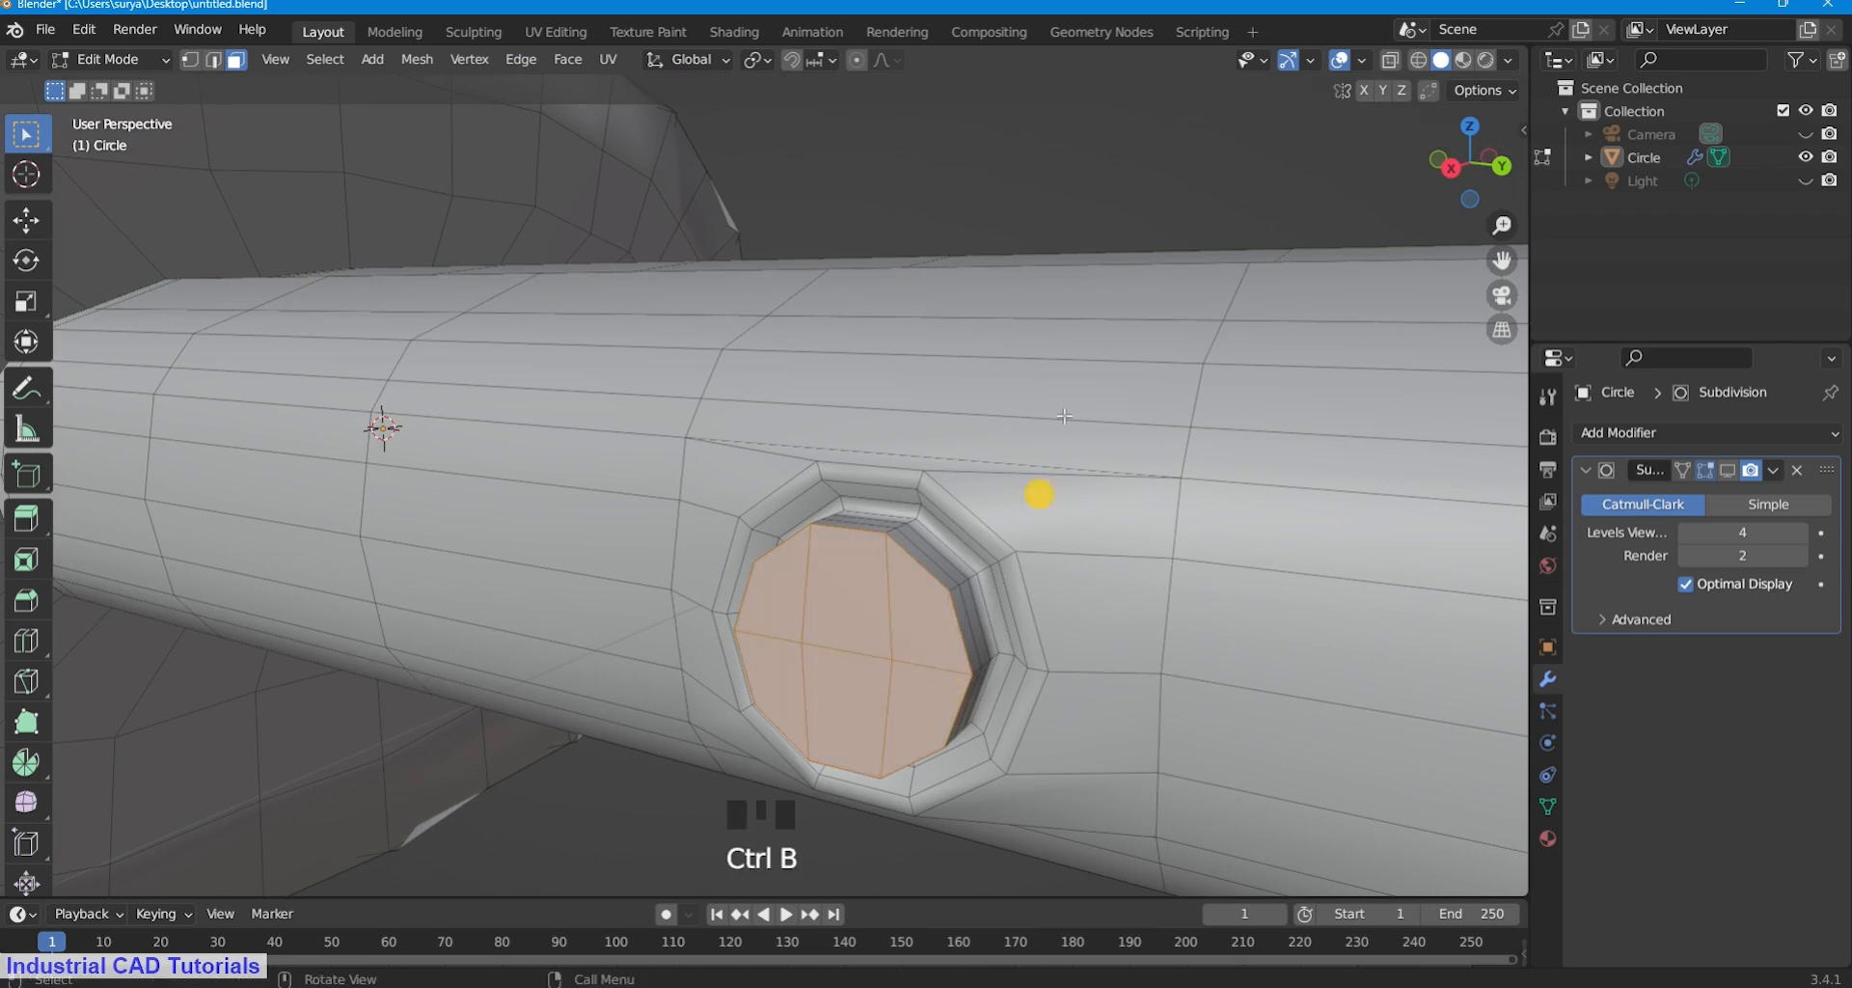
left_click(1054, 166)
left_click(926, 569, "alt+shift")
left_click(214, 61)
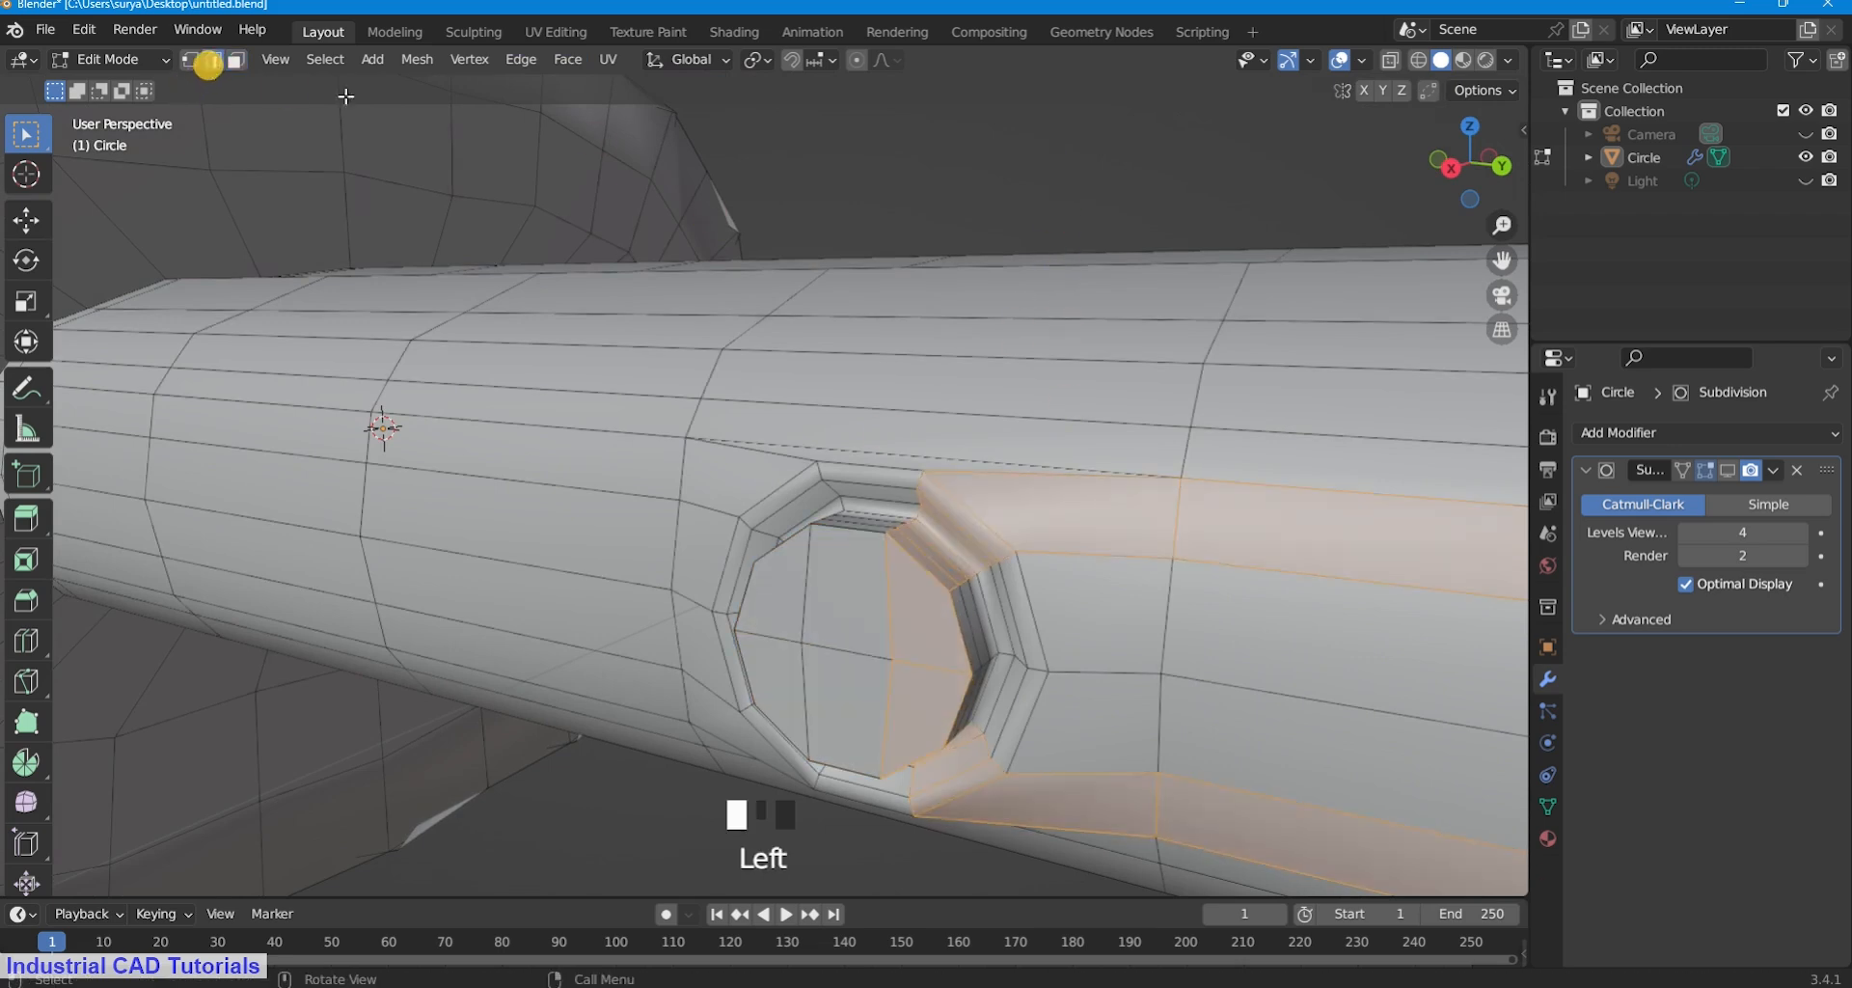
left_click(934, 578)
left_click(940, 591, "alt+shift")
left_click(896, 728, "alt+shift")
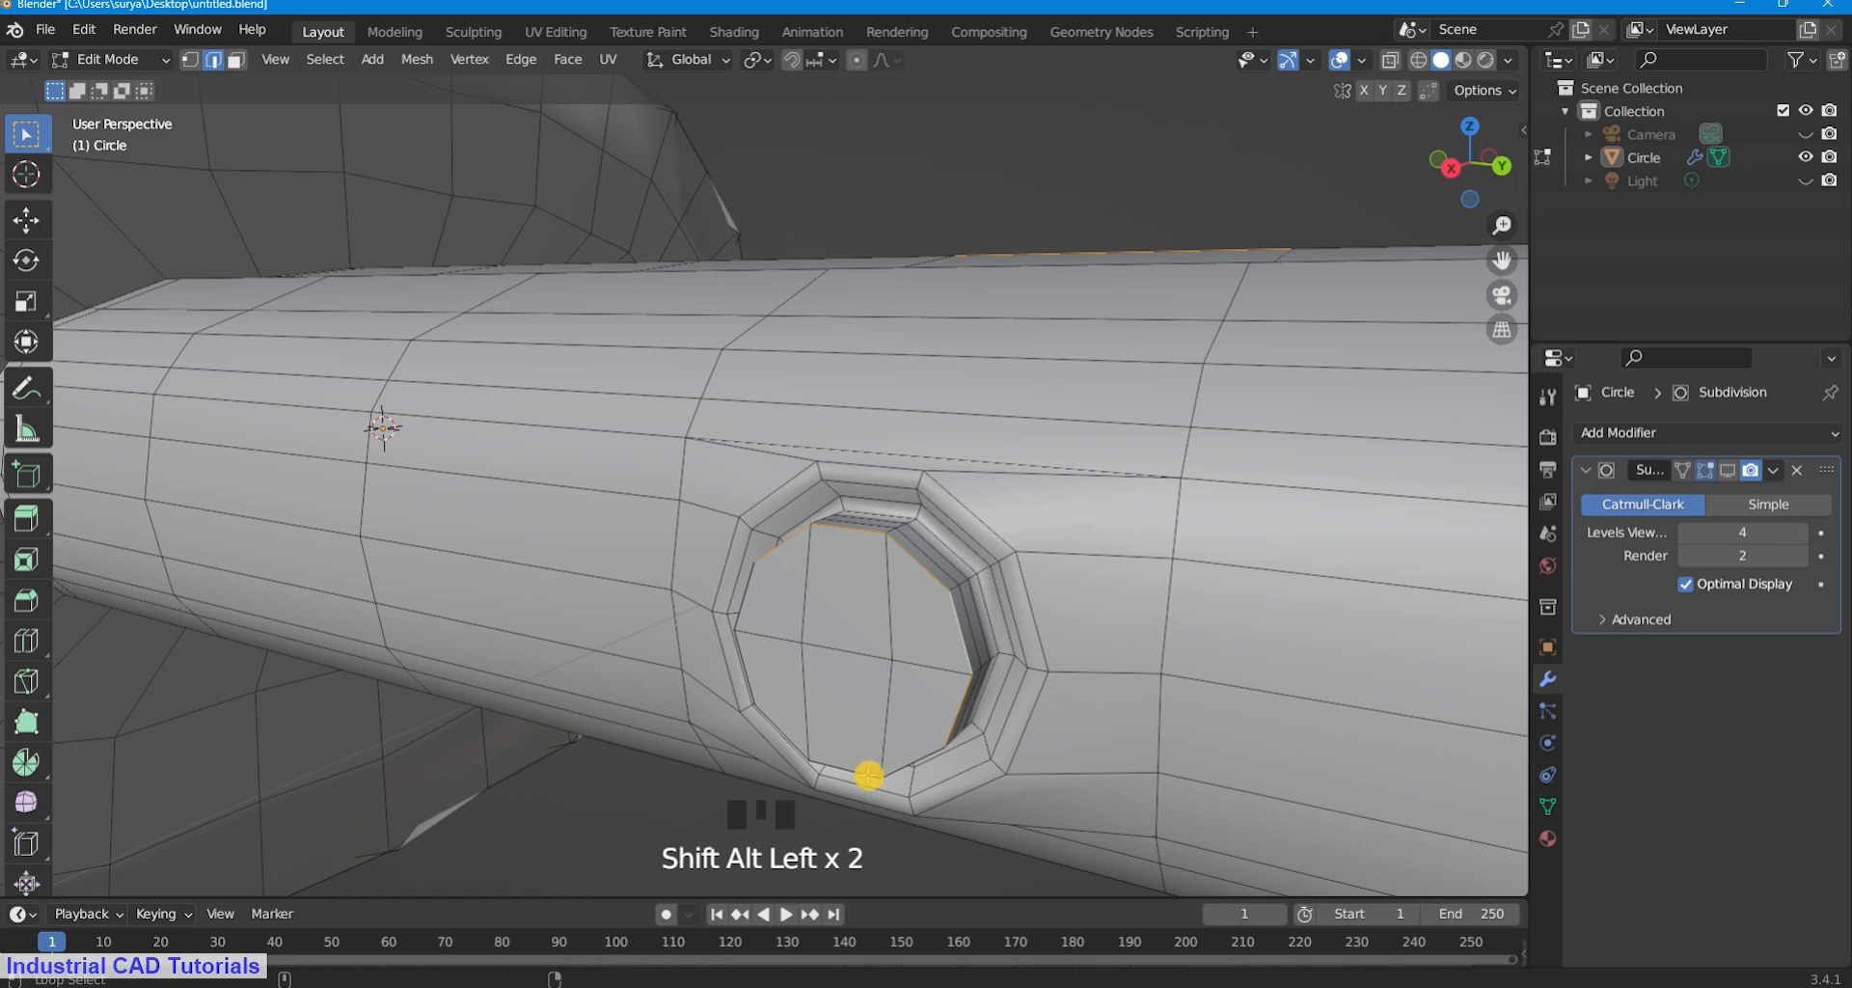
key("ctrl+b")
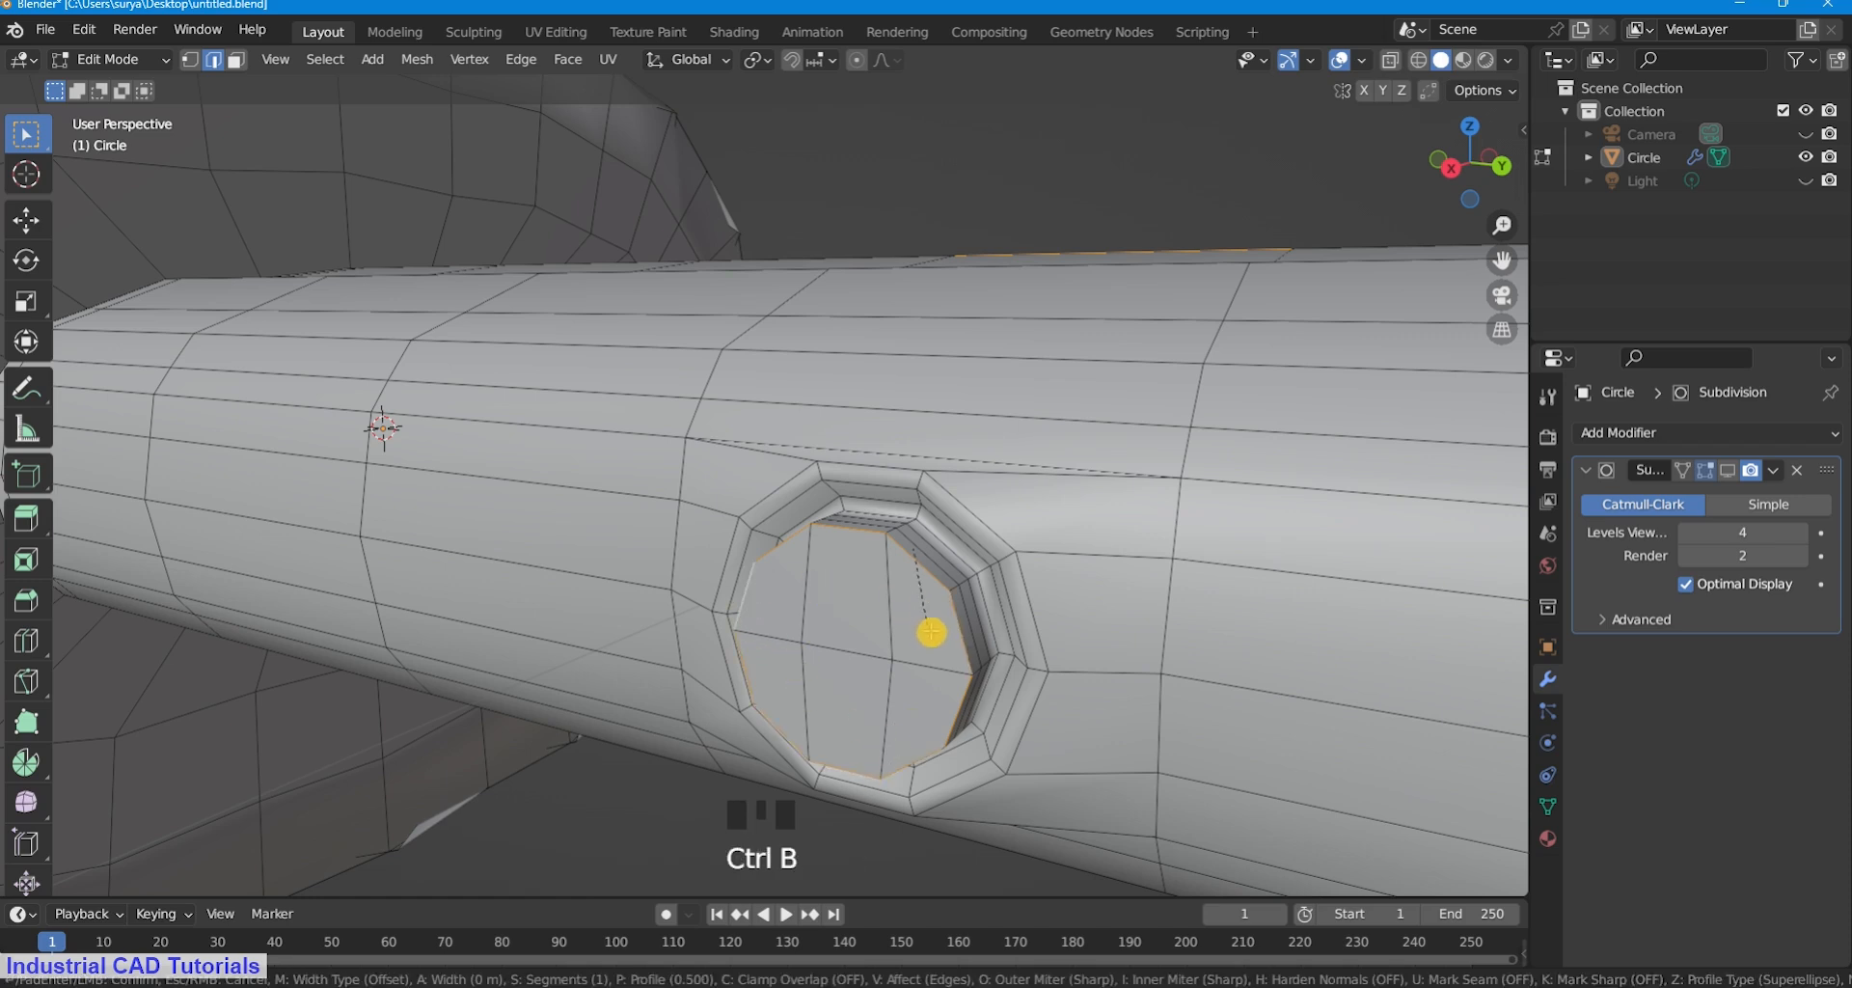
middle_click_drag(1000, 628, 979, 615)
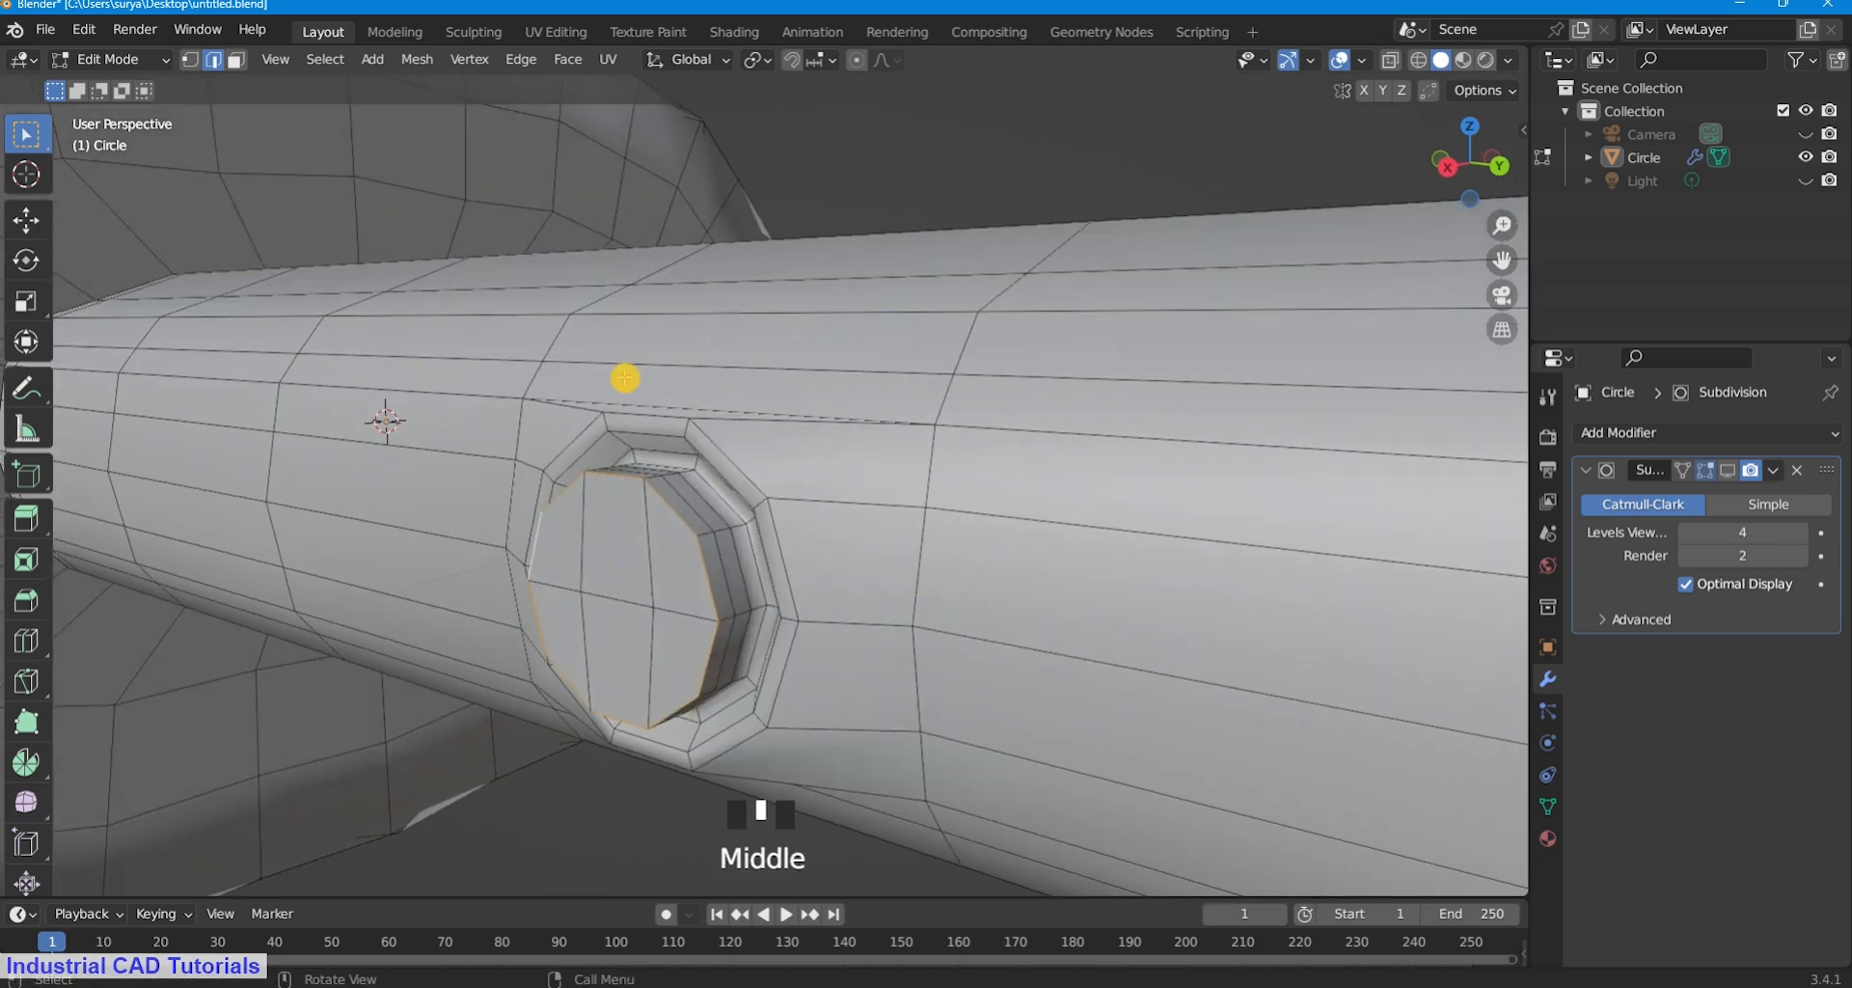
Switch to face selection and inset the circular cap faces twice, by about 0.016 m each time.
left_click(232, 61)
middle_click_drag(620, 564, 653, 541)
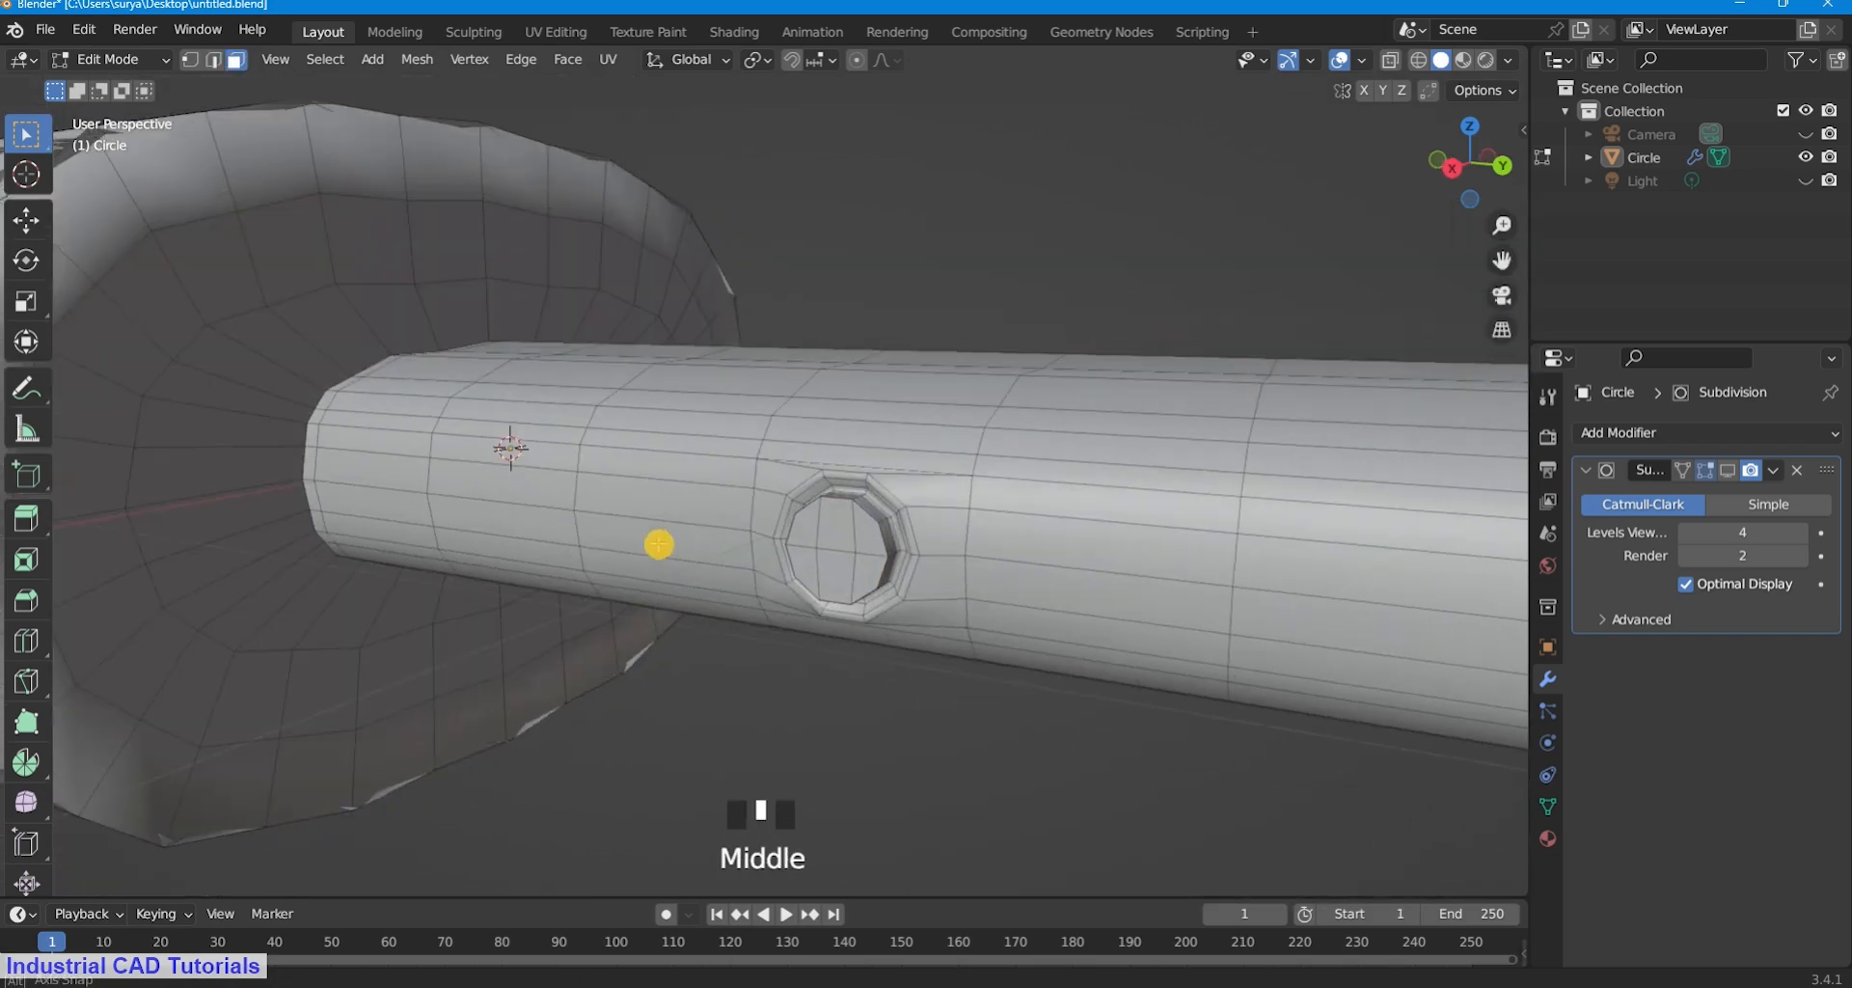
scroll(906, 612, "up", 2)
left_click(830, 541)
key("i")
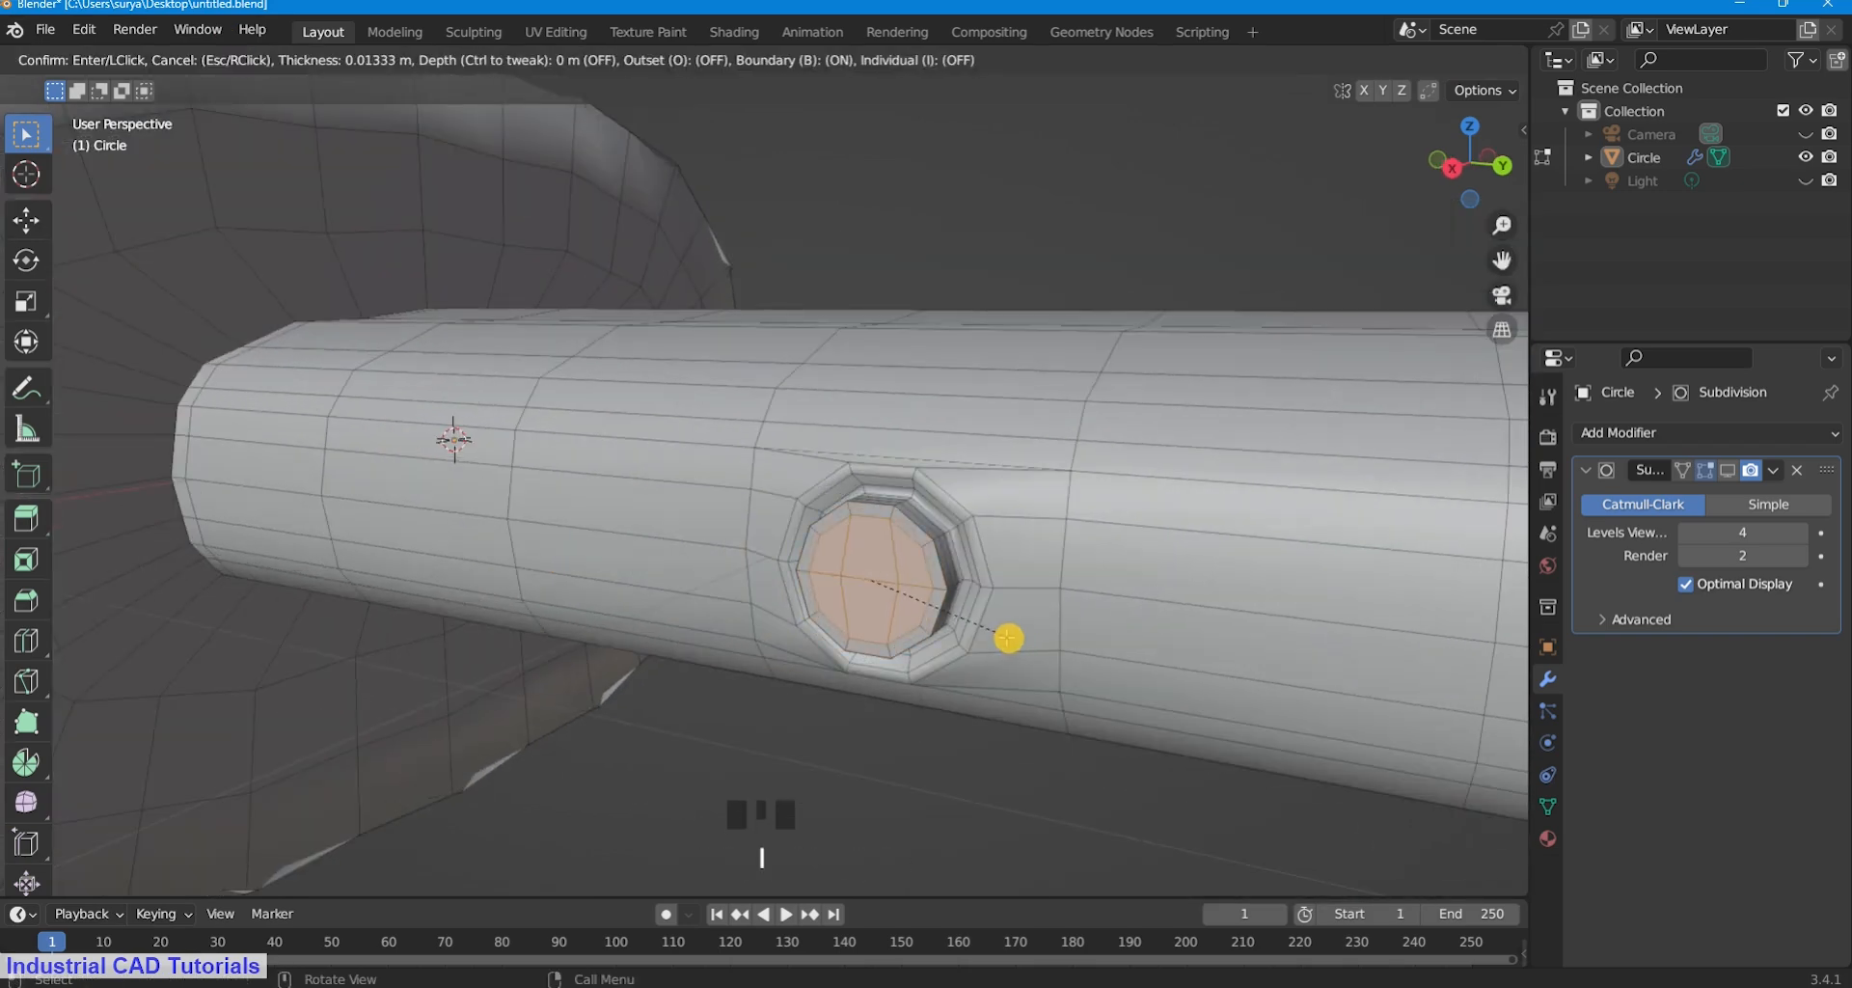
left_click(1006, 638)
key("i")
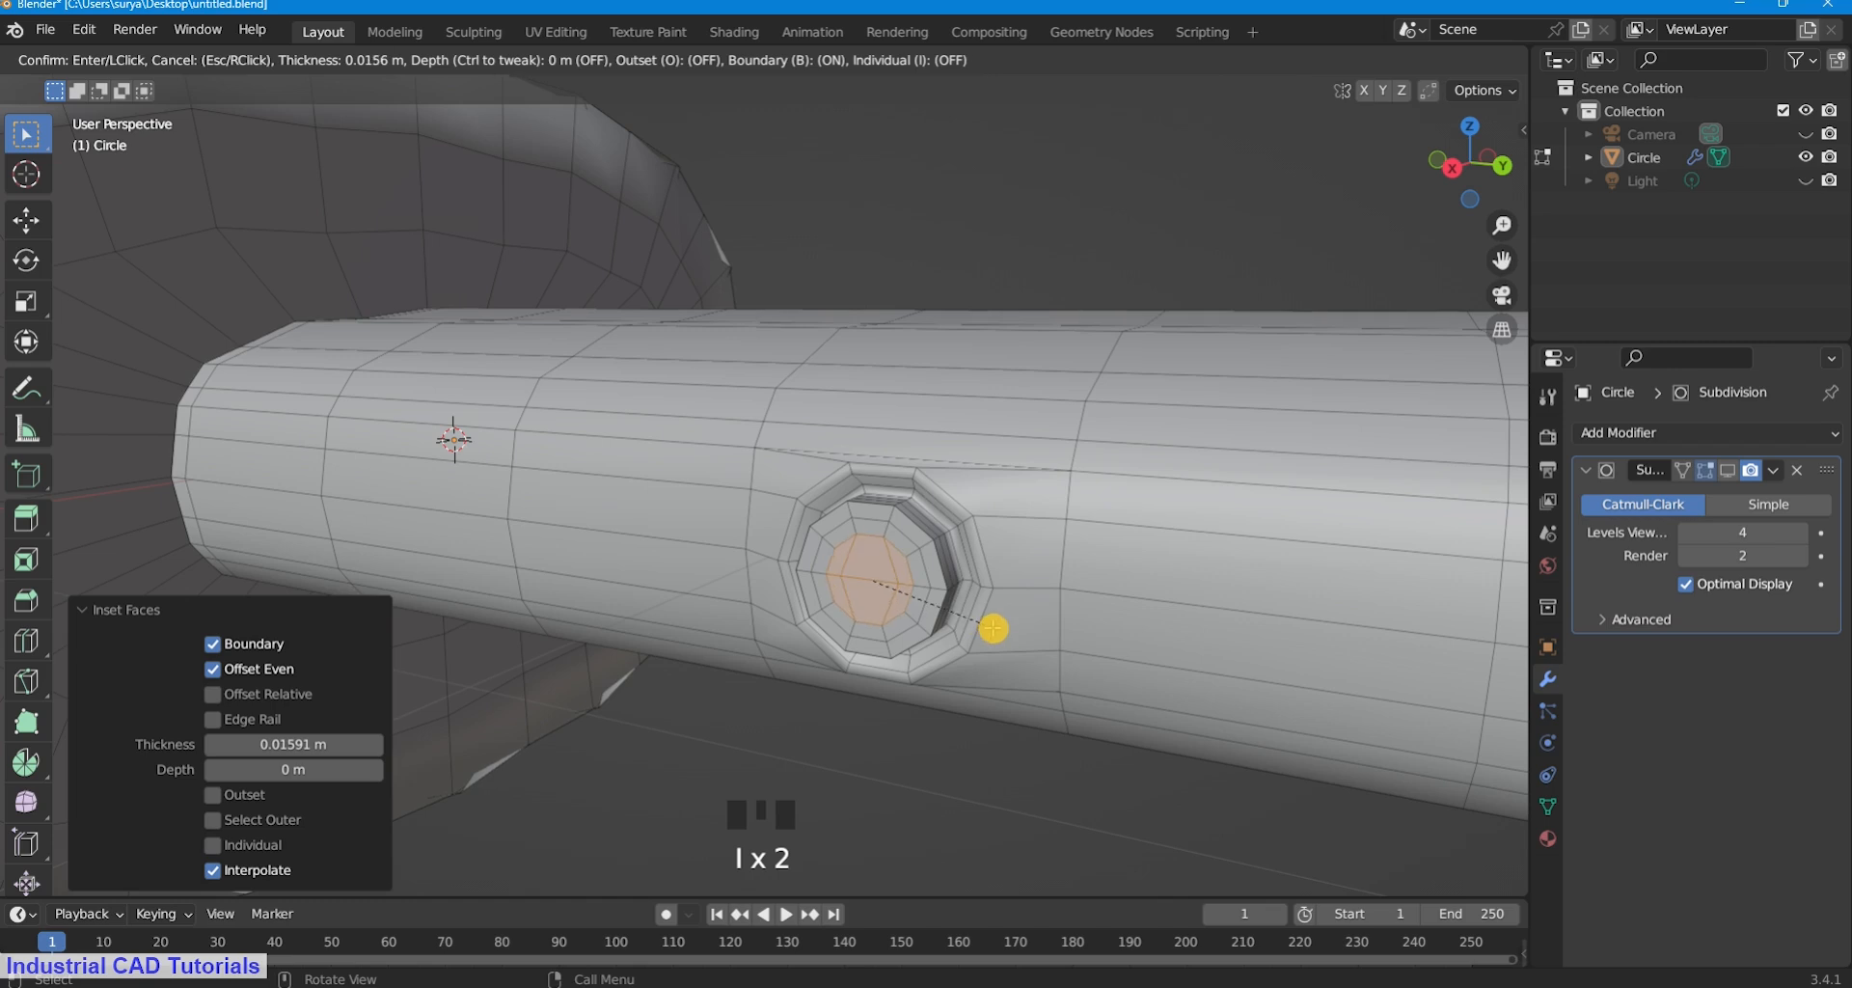
left_click(994, 628)
Examine the smoothed column and circular cap in Object Mode with the Subdivision modifier shown in the viewport.
left_click(106, 66)
left_click(112, 89)
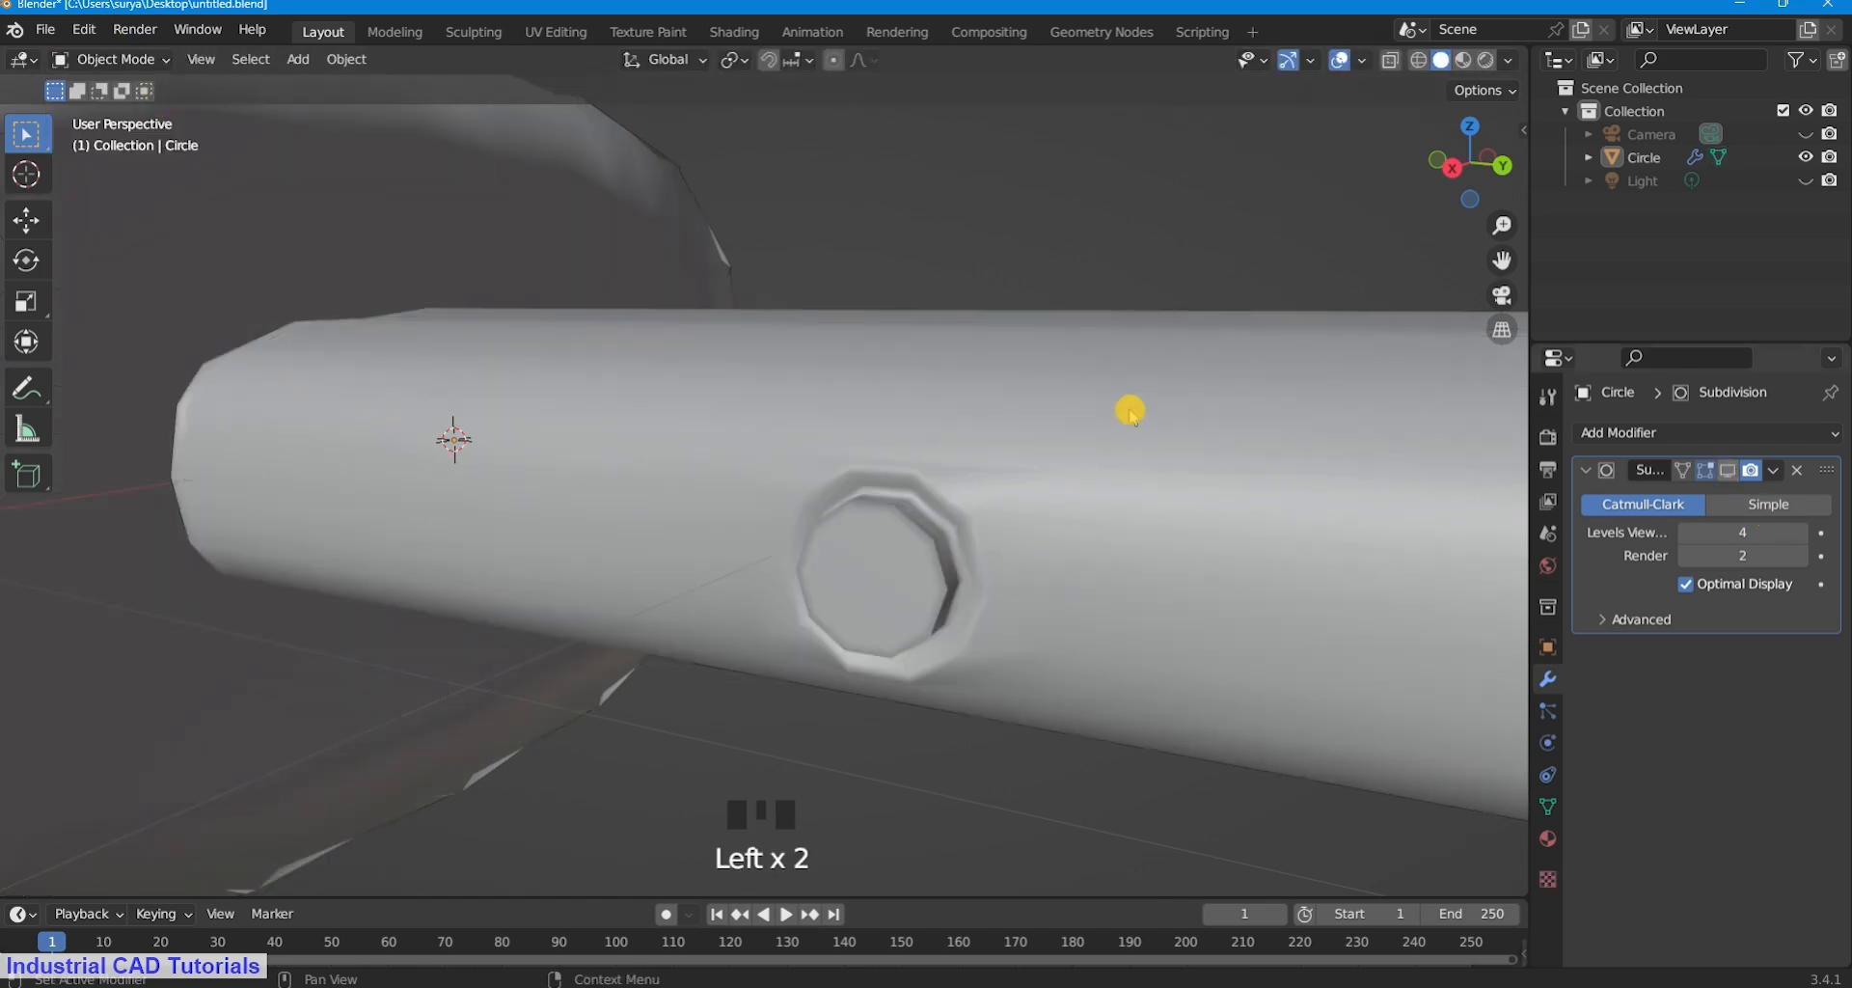
scroll(1130, 410, "down", 2)
scroll(1245, 434, "down", 5)
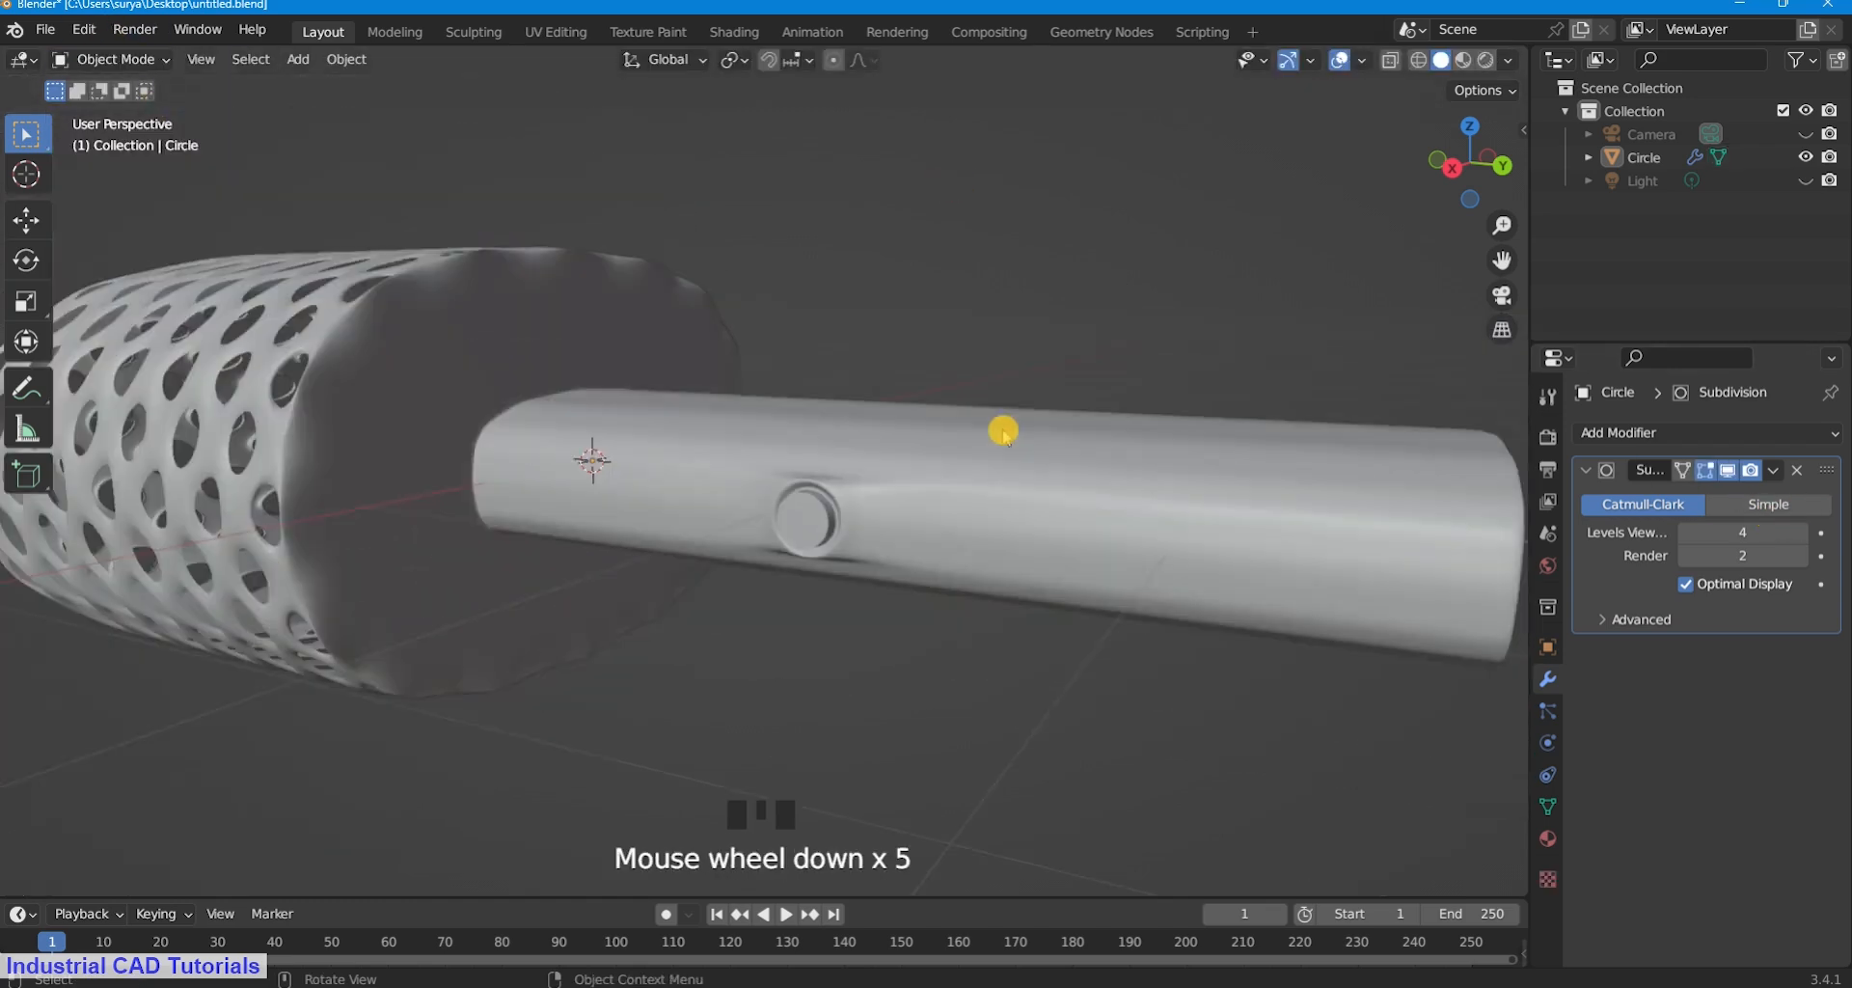
left_click(1056, 314)
middle_click_drag(1056, 313, 932, 480)
scroll(992, 434, "down", 4)
scroll(878, 334, "down", 5)
scroll(1364, 343, "up", 2)
left_click_drag(1501, 259, 1282, 207)
Return to Edit Mode and select a rectangular patch of side faces between the circular cap and the column's free end.
left_click(111, 59)
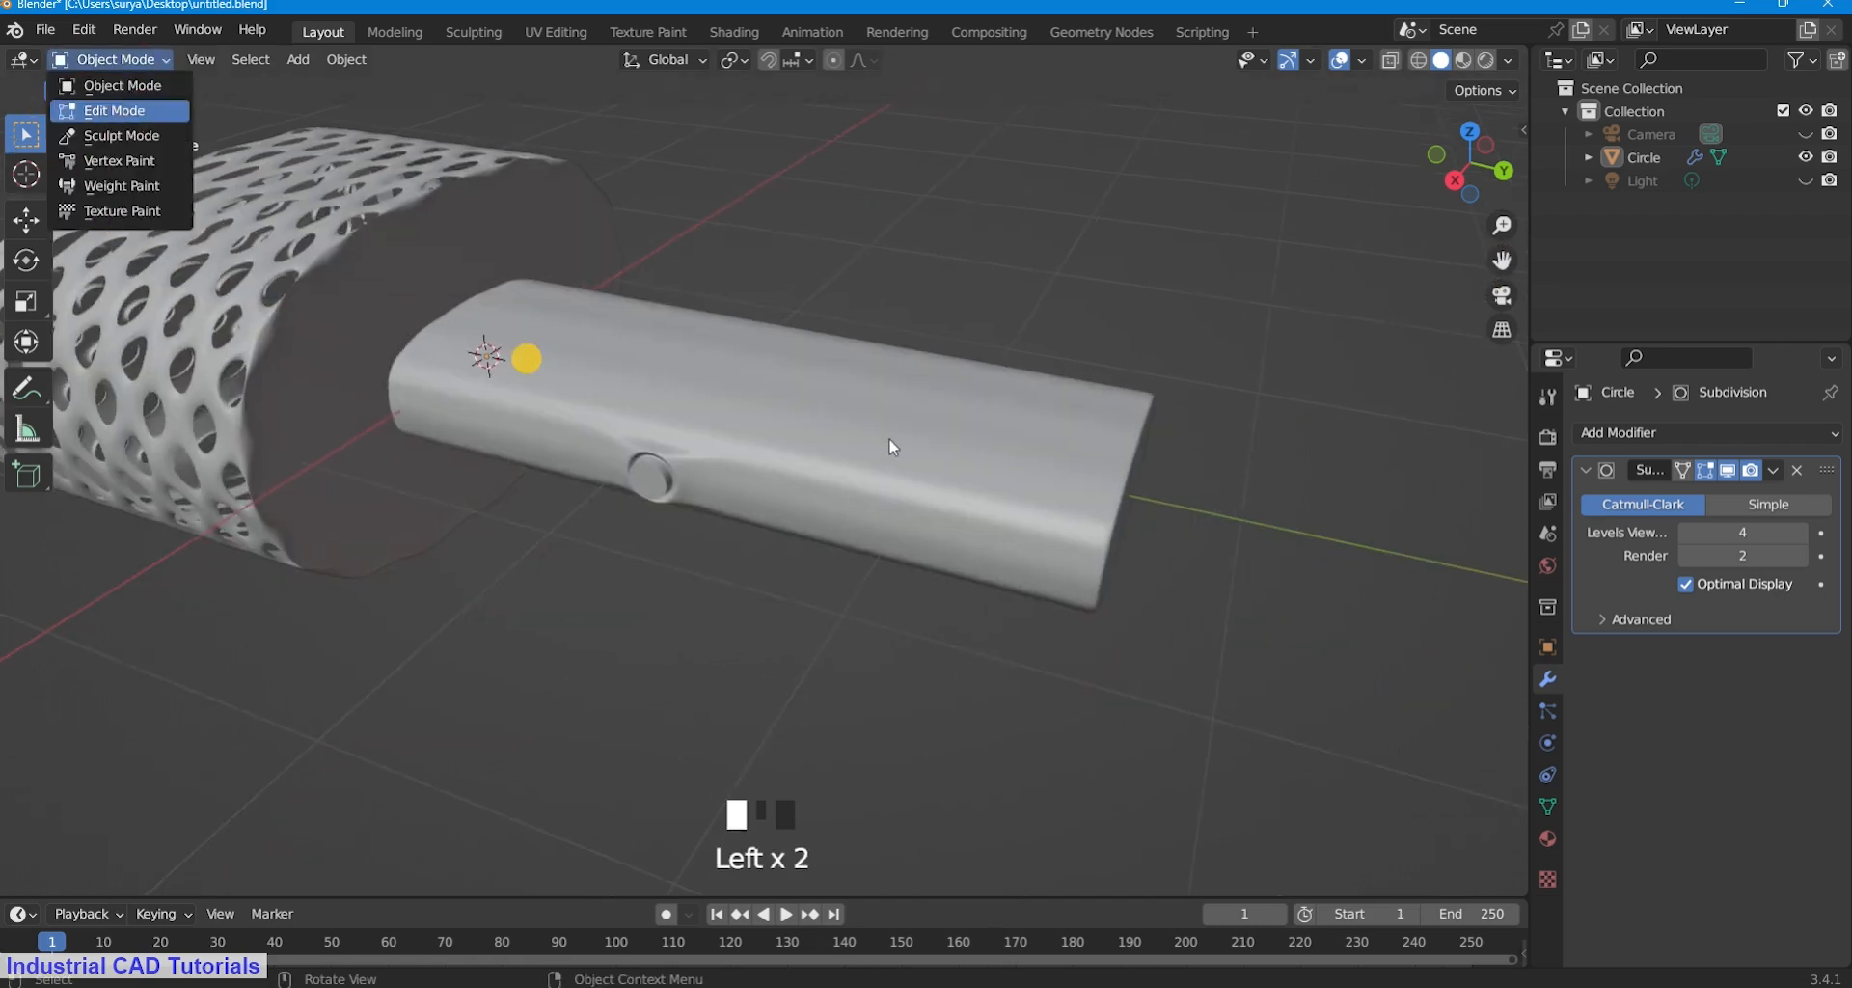
left_click(114, 110)
scroll(946, 501, "down", 2)
middle_click_drag(946, 500, 965, 511)
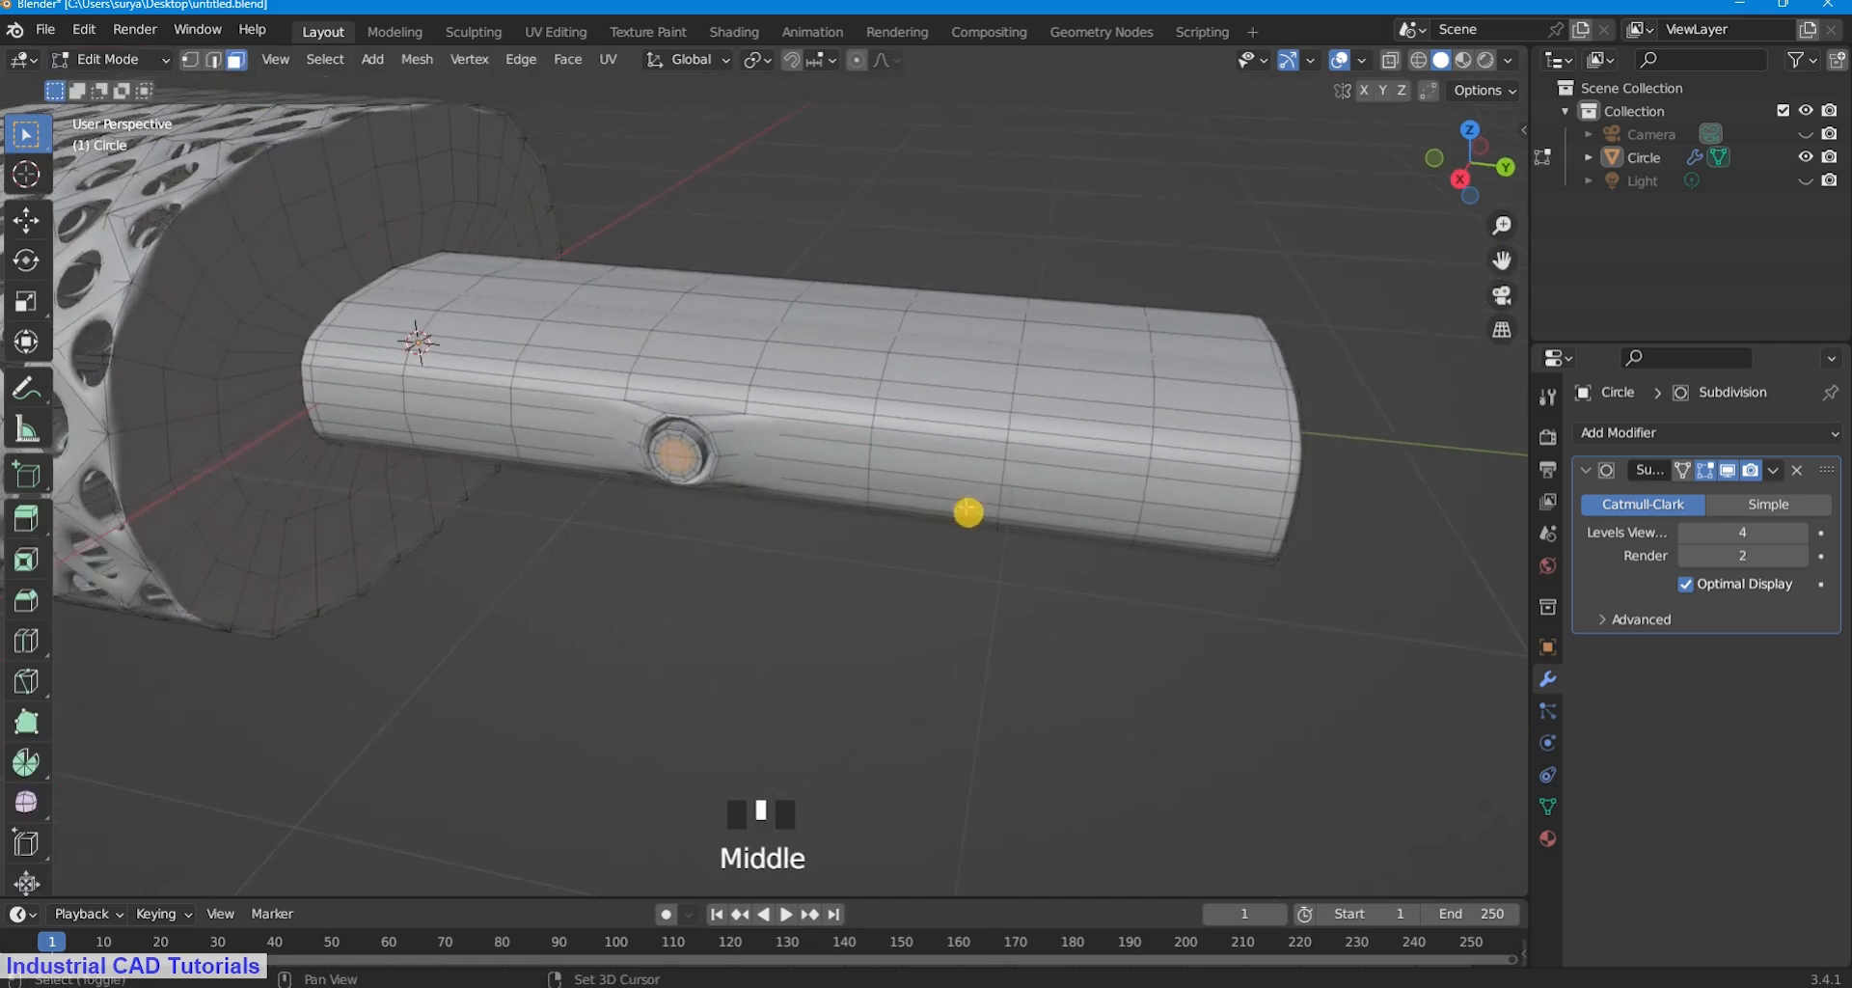
left_click_drag(991, 501, 944, 442, "shift")
left_click(1099, 511, "shift")
left_click(1054, 651)
left_click_drag(1070, 507, 1013, 488, "shift")
left_click(1070, 528, "shift")
left_click(992, 517, "shift")
left_click(1040, 537, "shift")
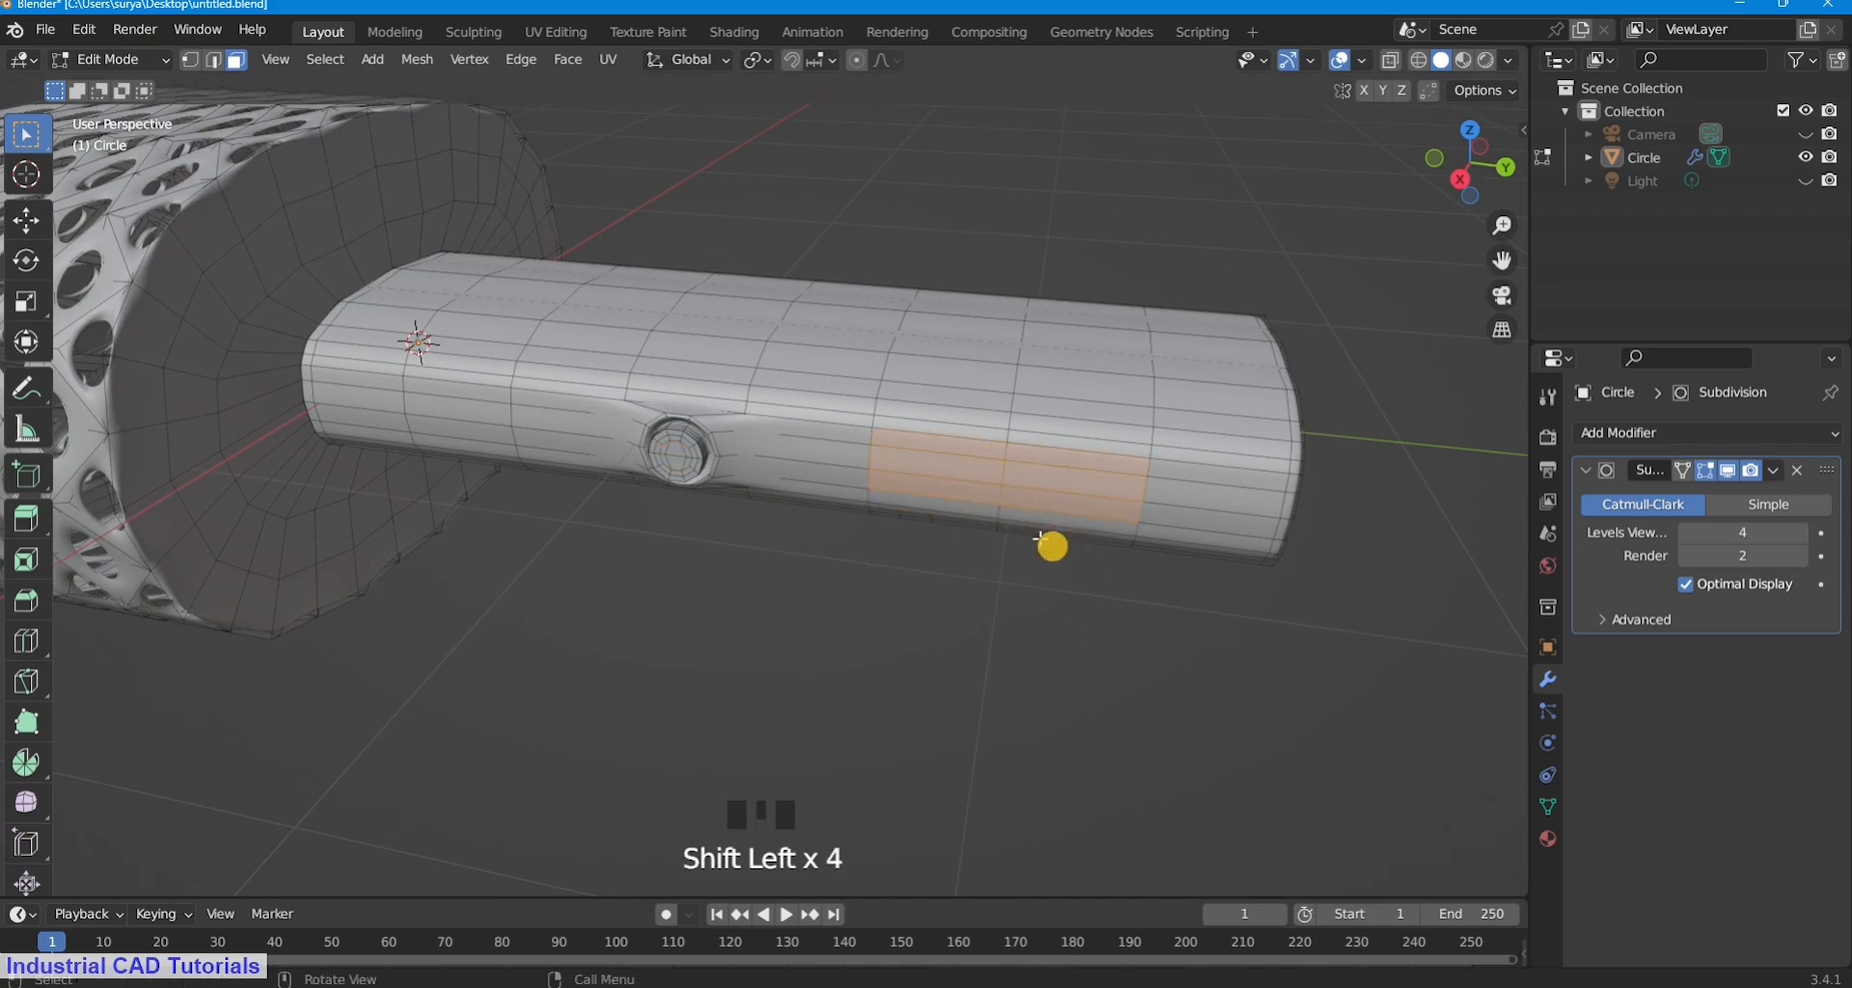
middle_click_drag(1039, 538, 1029, 515)
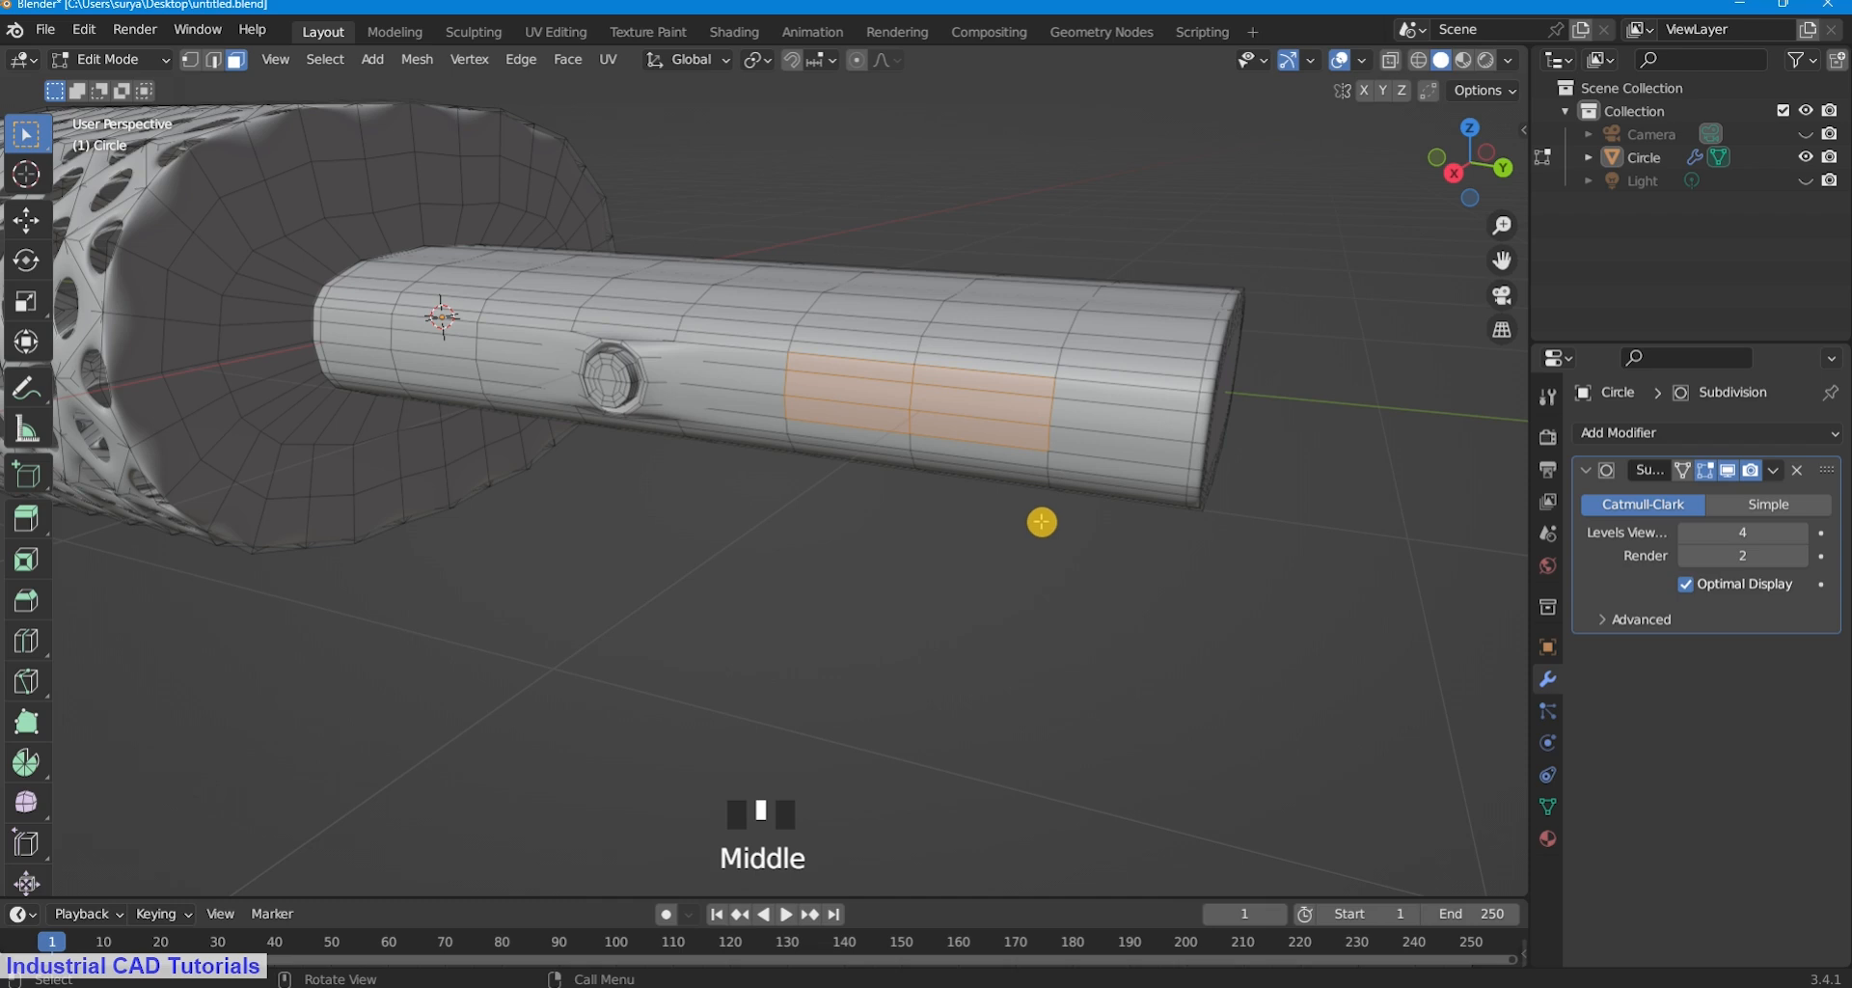
Hide the Subdivision modifier in the viewport and inset the rectangular patch by about 0.021 m.
key("i")
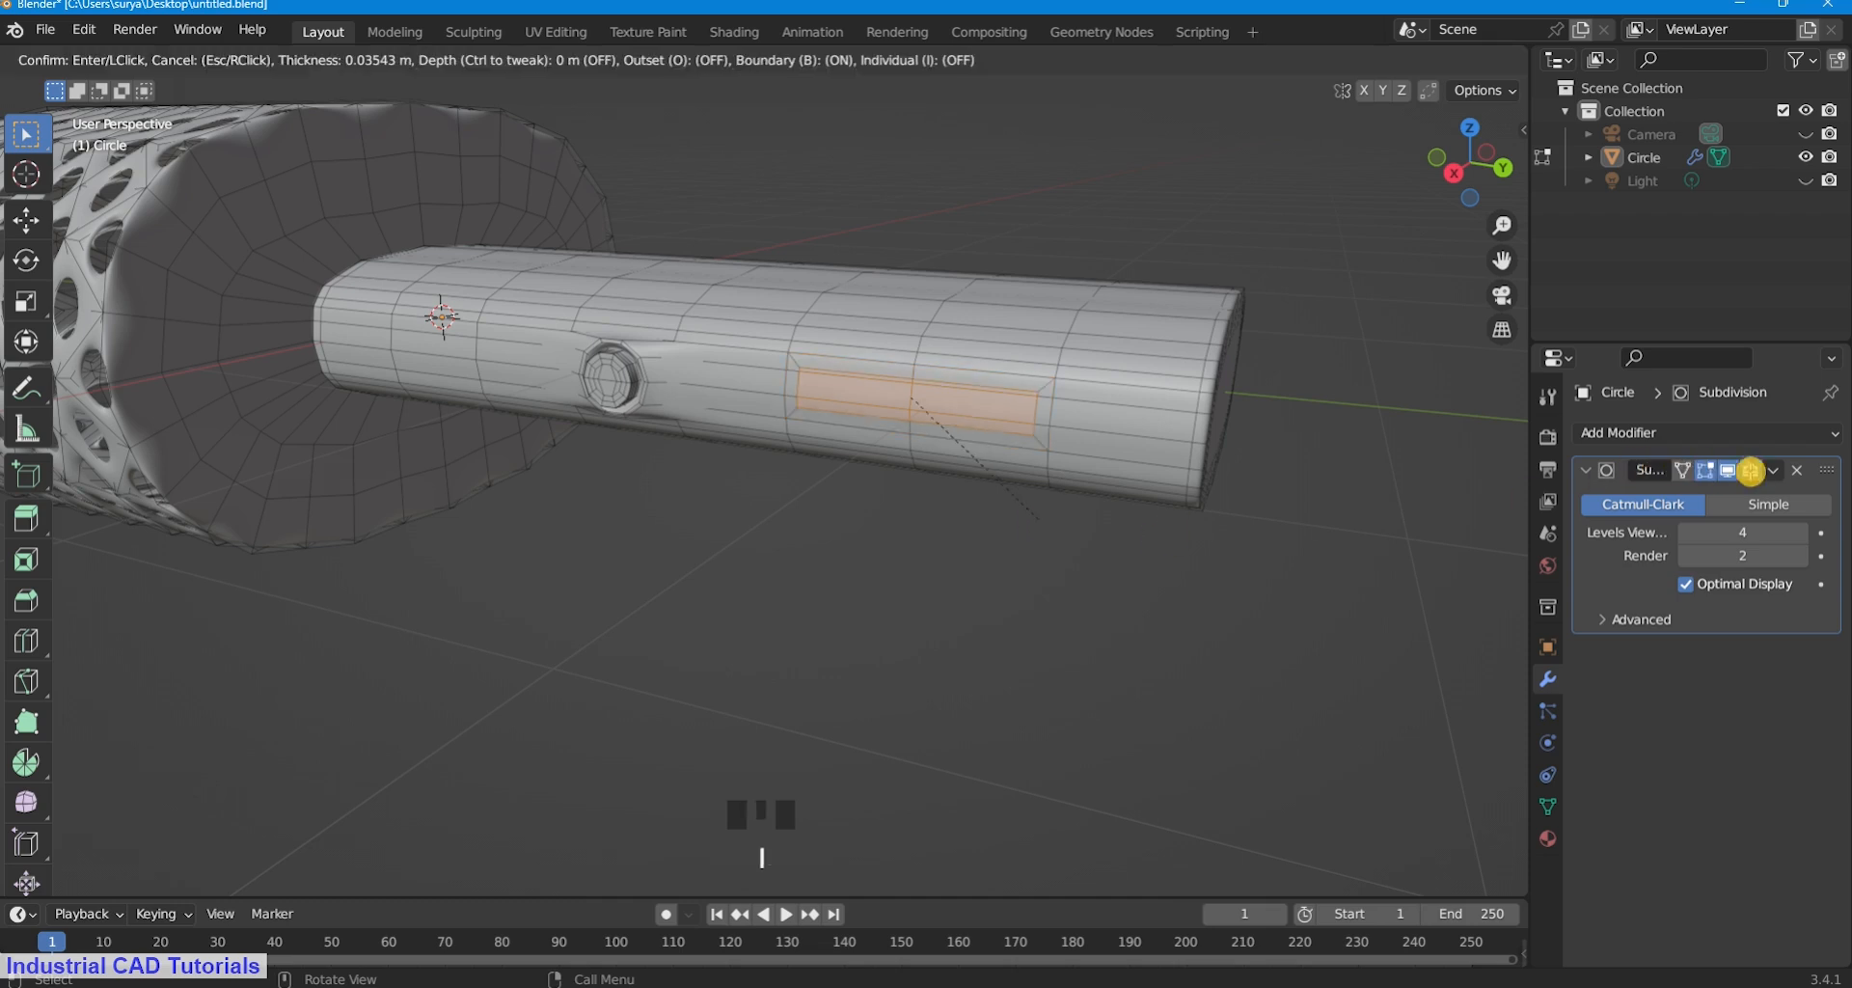
left_click(1731, 472)
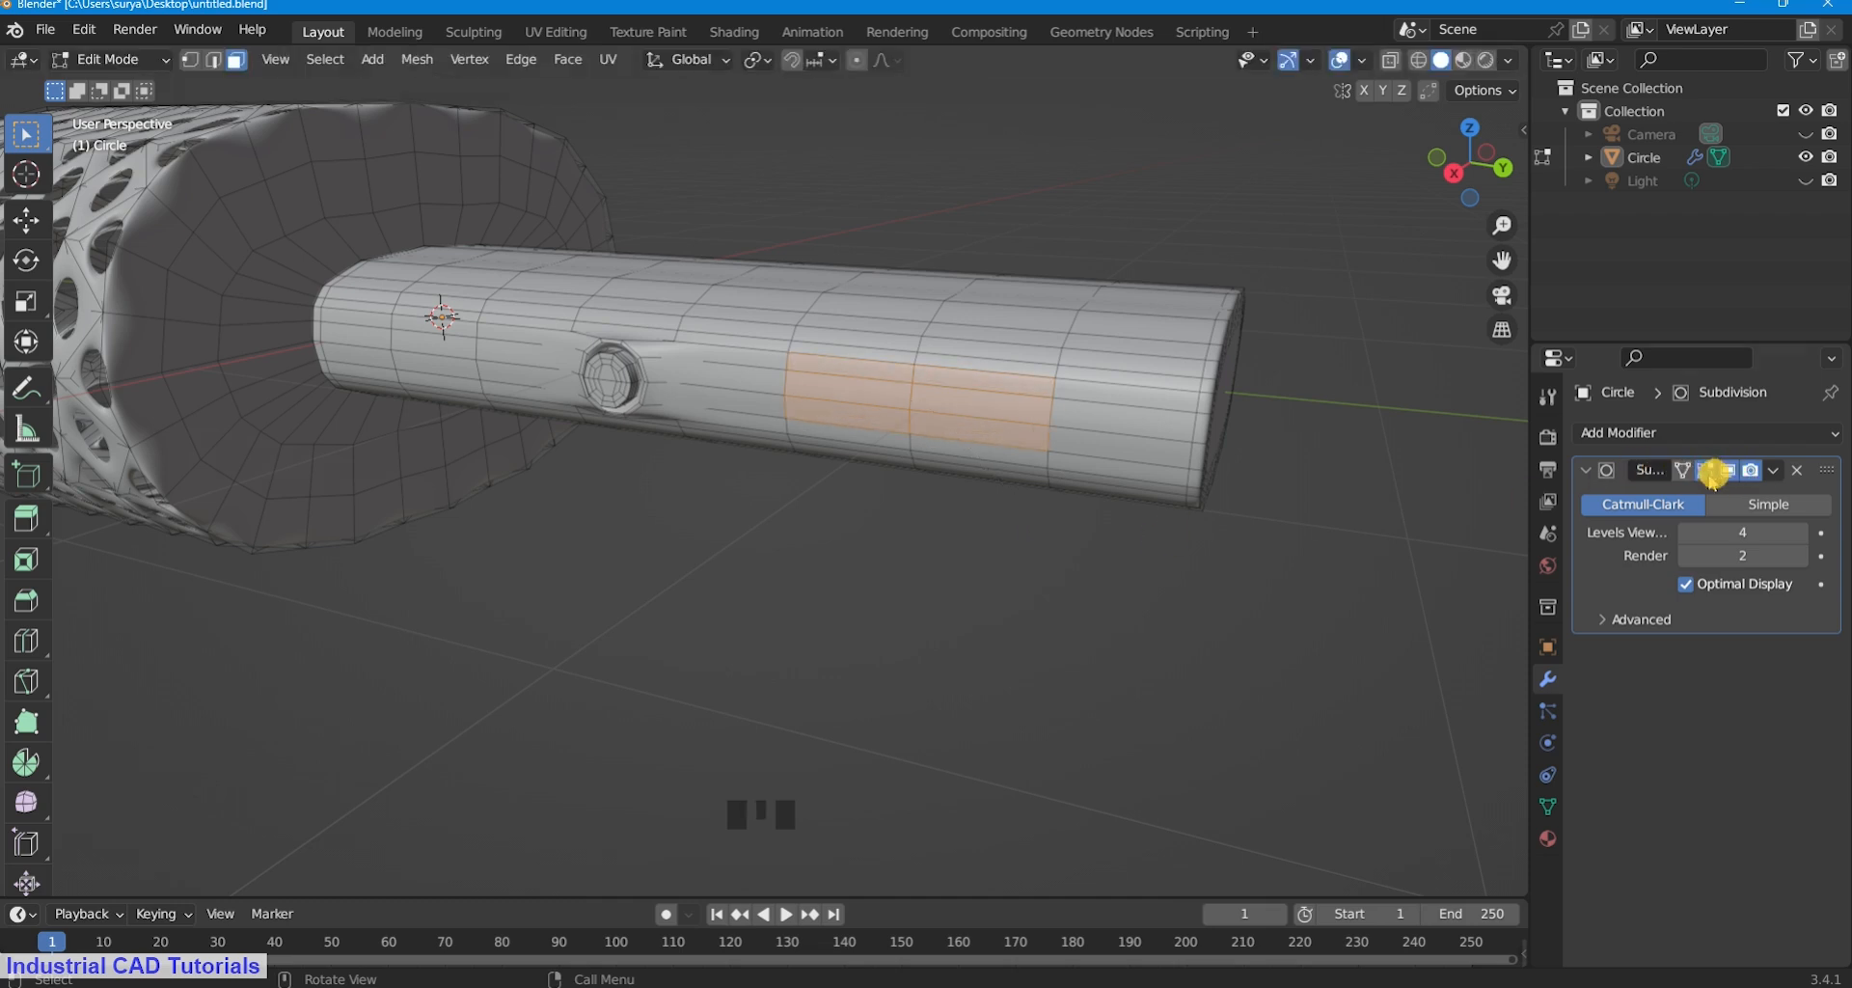
left_click(1708, 476)
left_click(1727, 473)
scroll(1254, 564, "up", 2)
key("i")
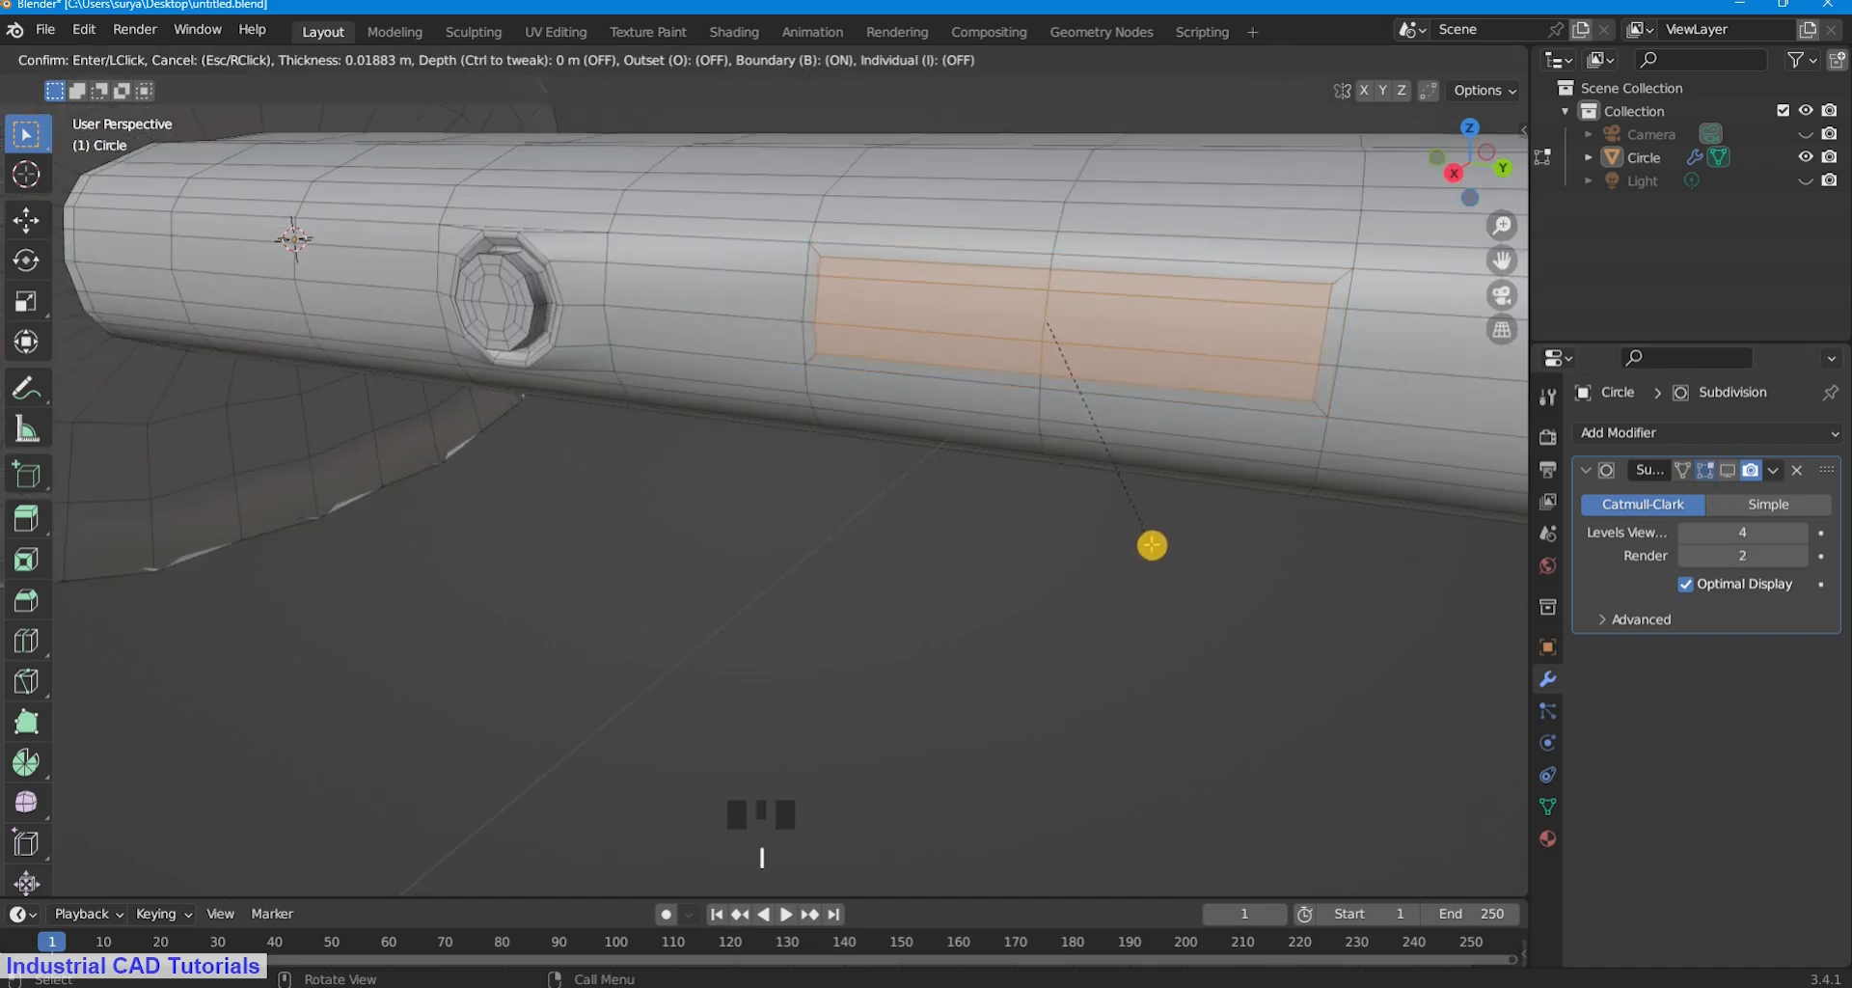
left_click(1150, 545)
Extrude the rectangular patch along normals by about 0.02 m and scale its faces to about 0.951.
key("alt+e")
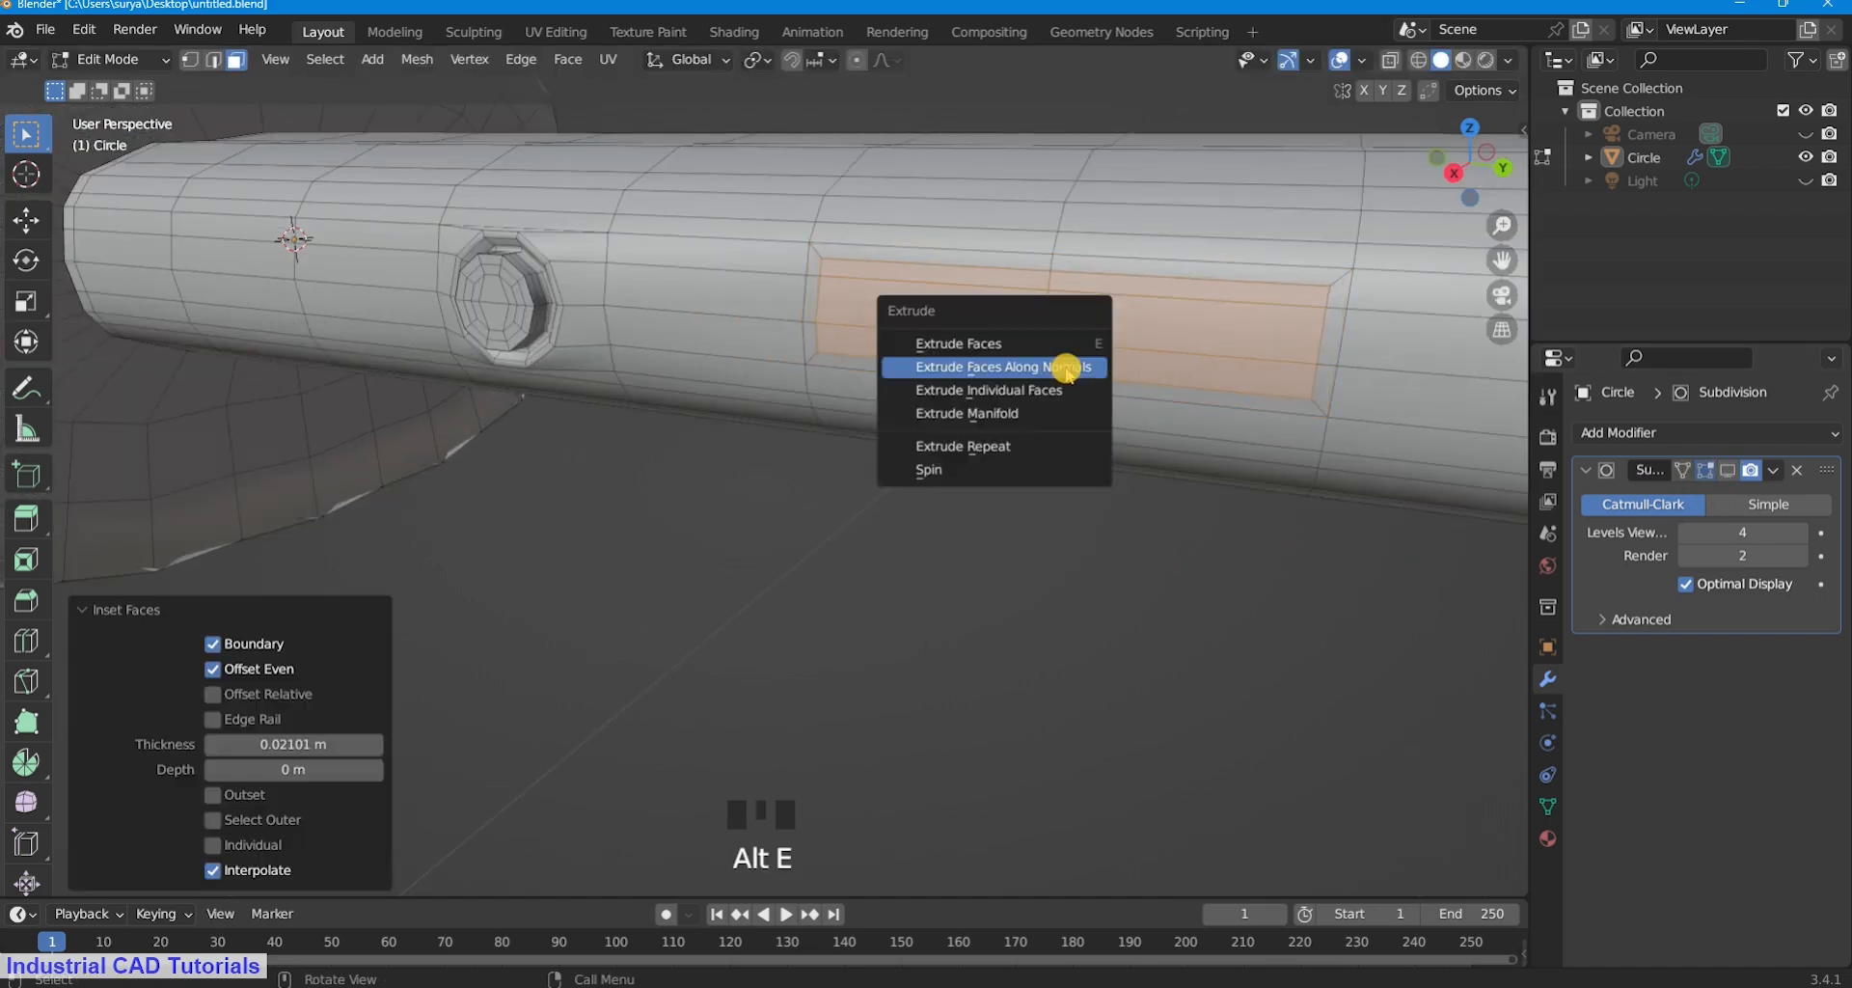
left_click(1066, 364)
key("s")
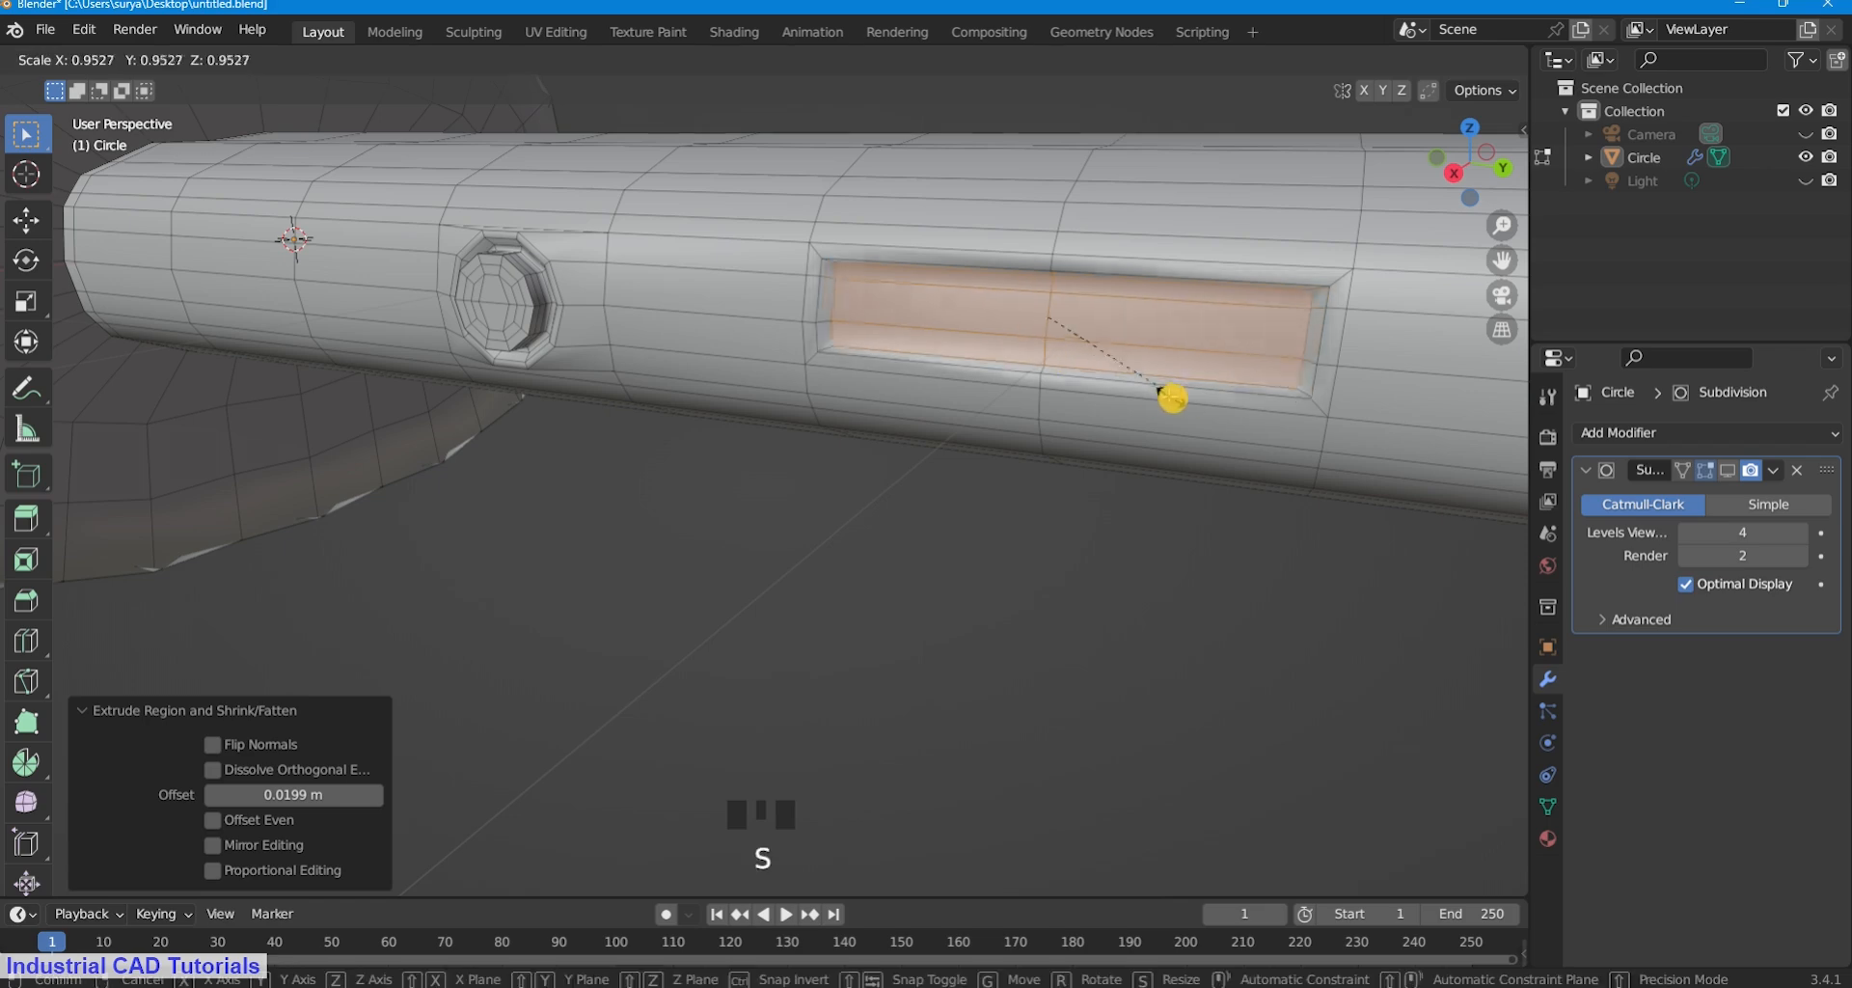
left_click(1181, 398)
Inset the rectangular patch by about 0.012 m and extrude it along normals by about -0.045 m.
key("i")
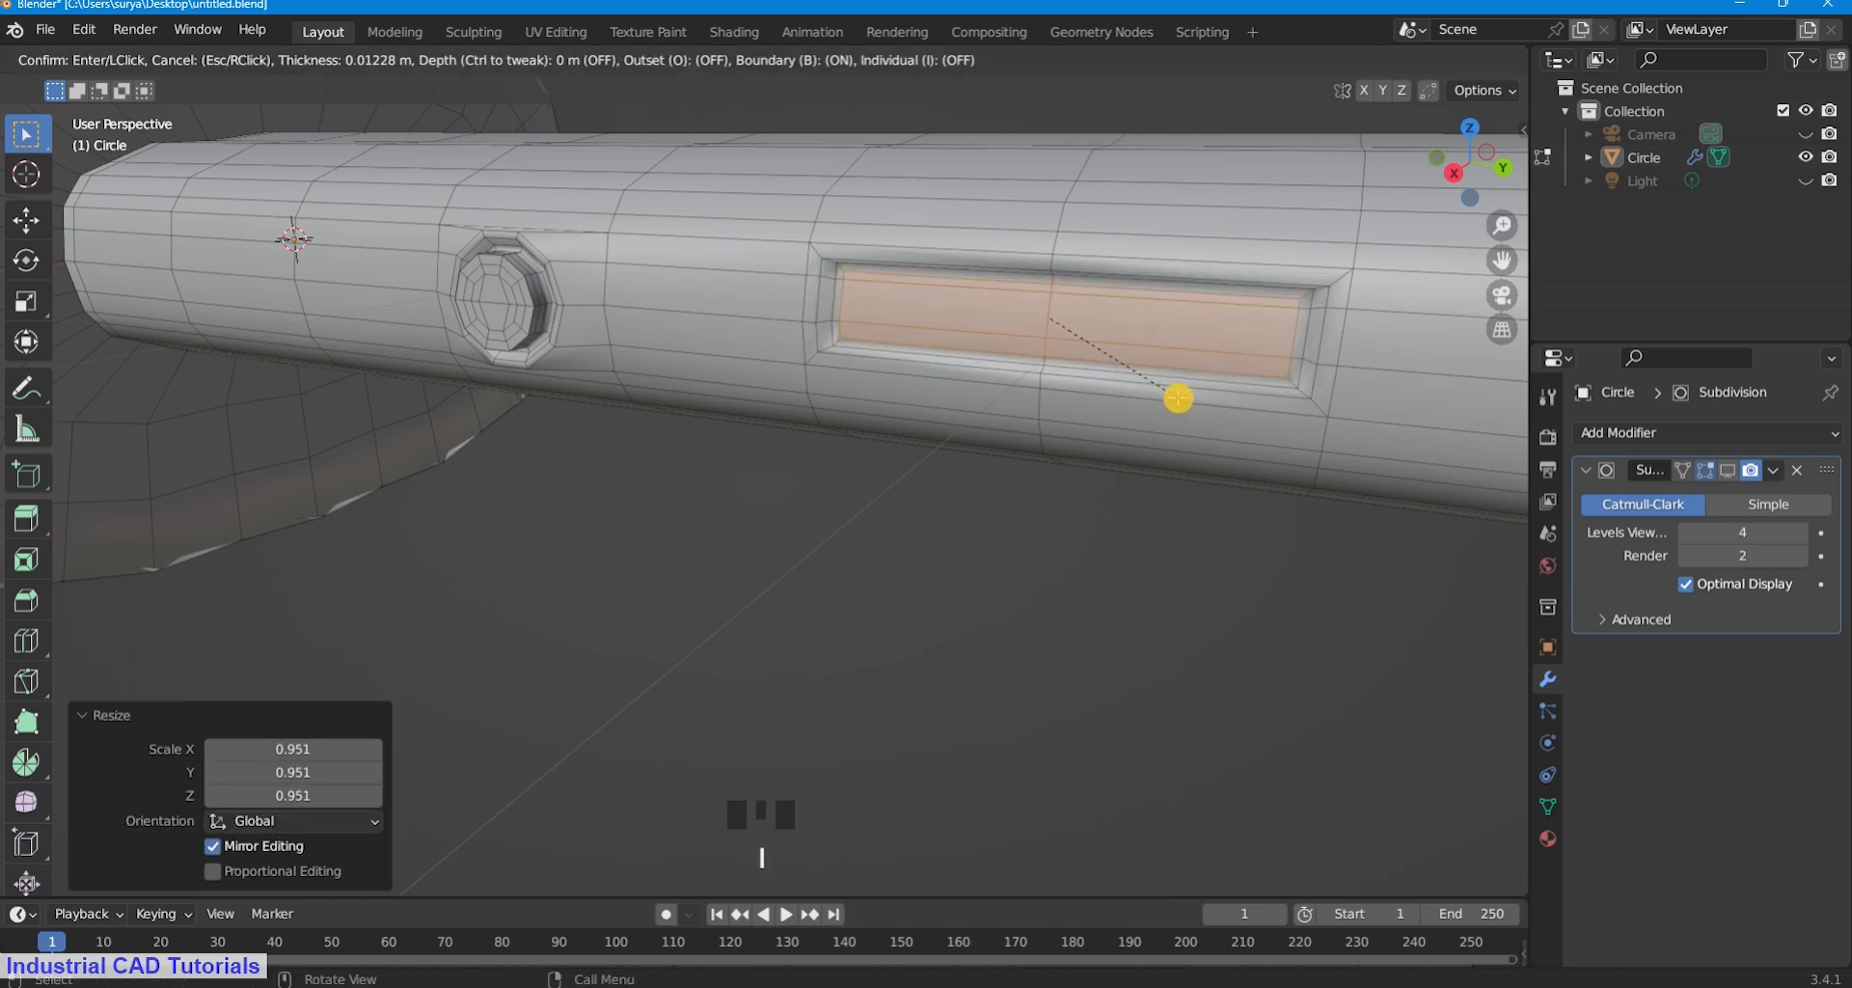
left_click(1176, 399)
key("alt+e")
left_click(1172, 410)
left_click(1174, 412)
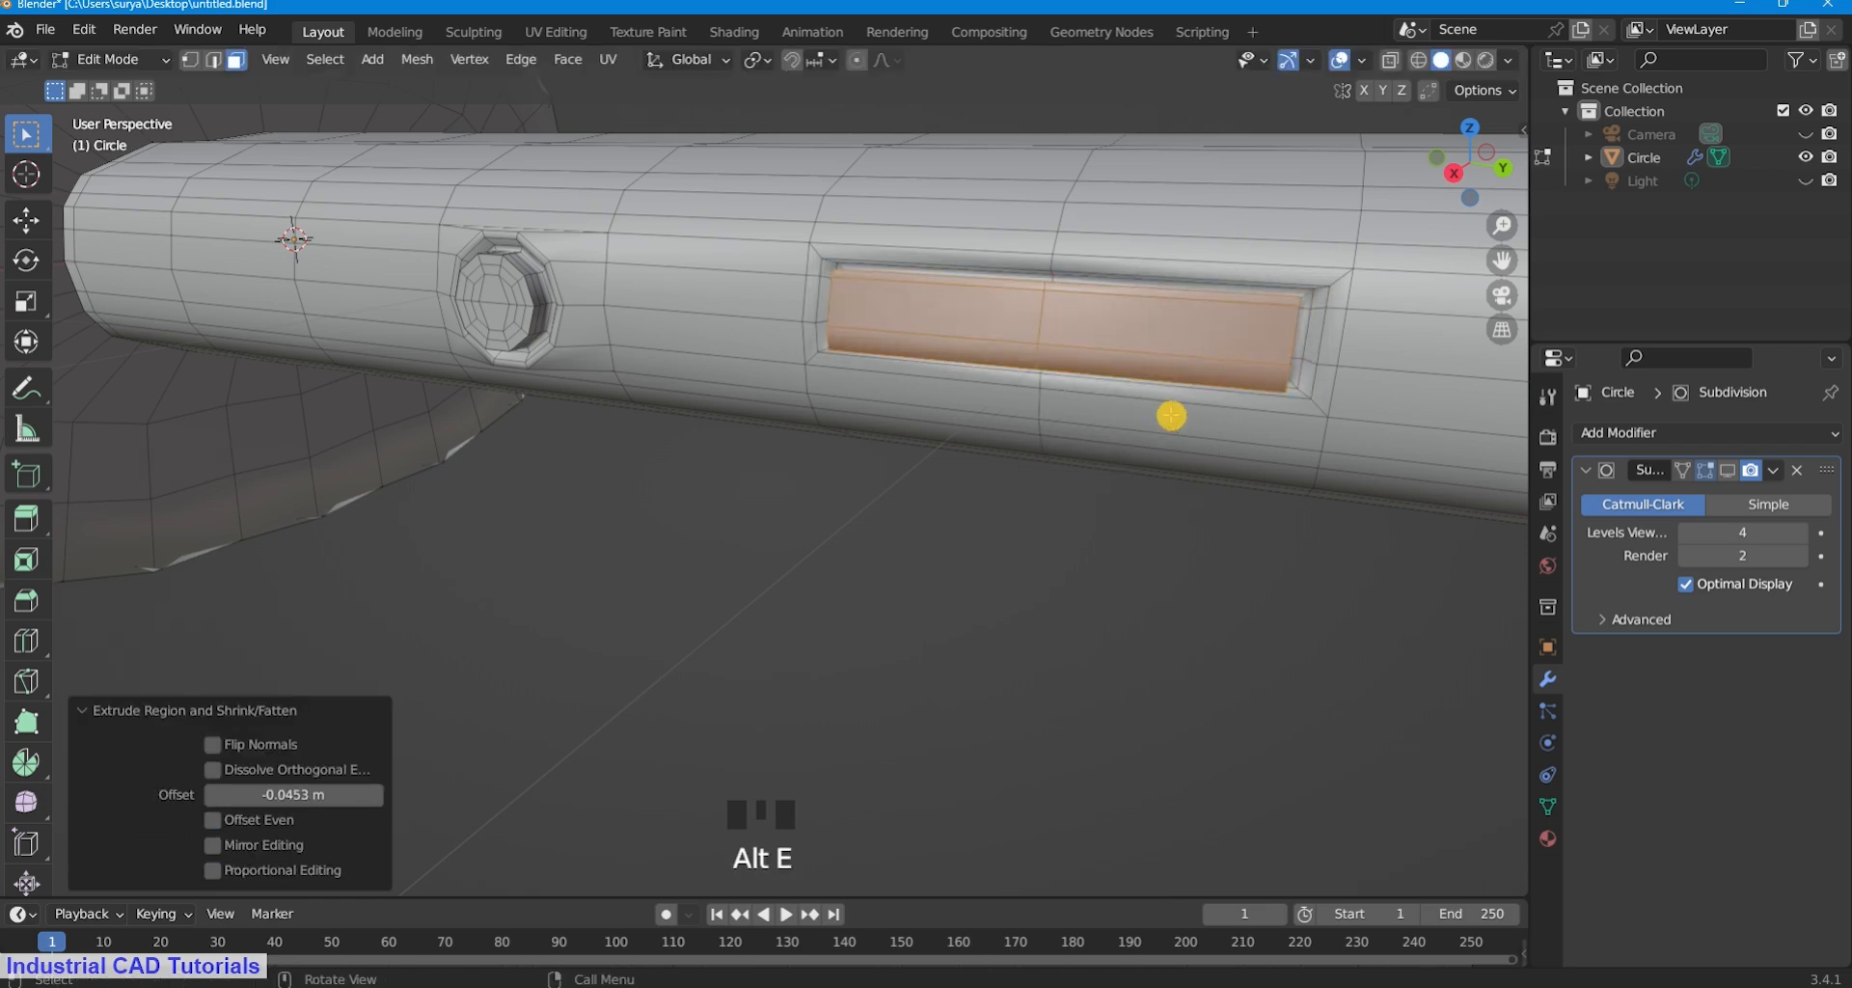
Bevel the outer boundary edges of the raised rectangular panel by about 0.007 m with three segments.
middle_click_drag(1174, 413, 895, 620)
scroll(895, 638, "up", 2)
scroll(895, 638, "up", 1)
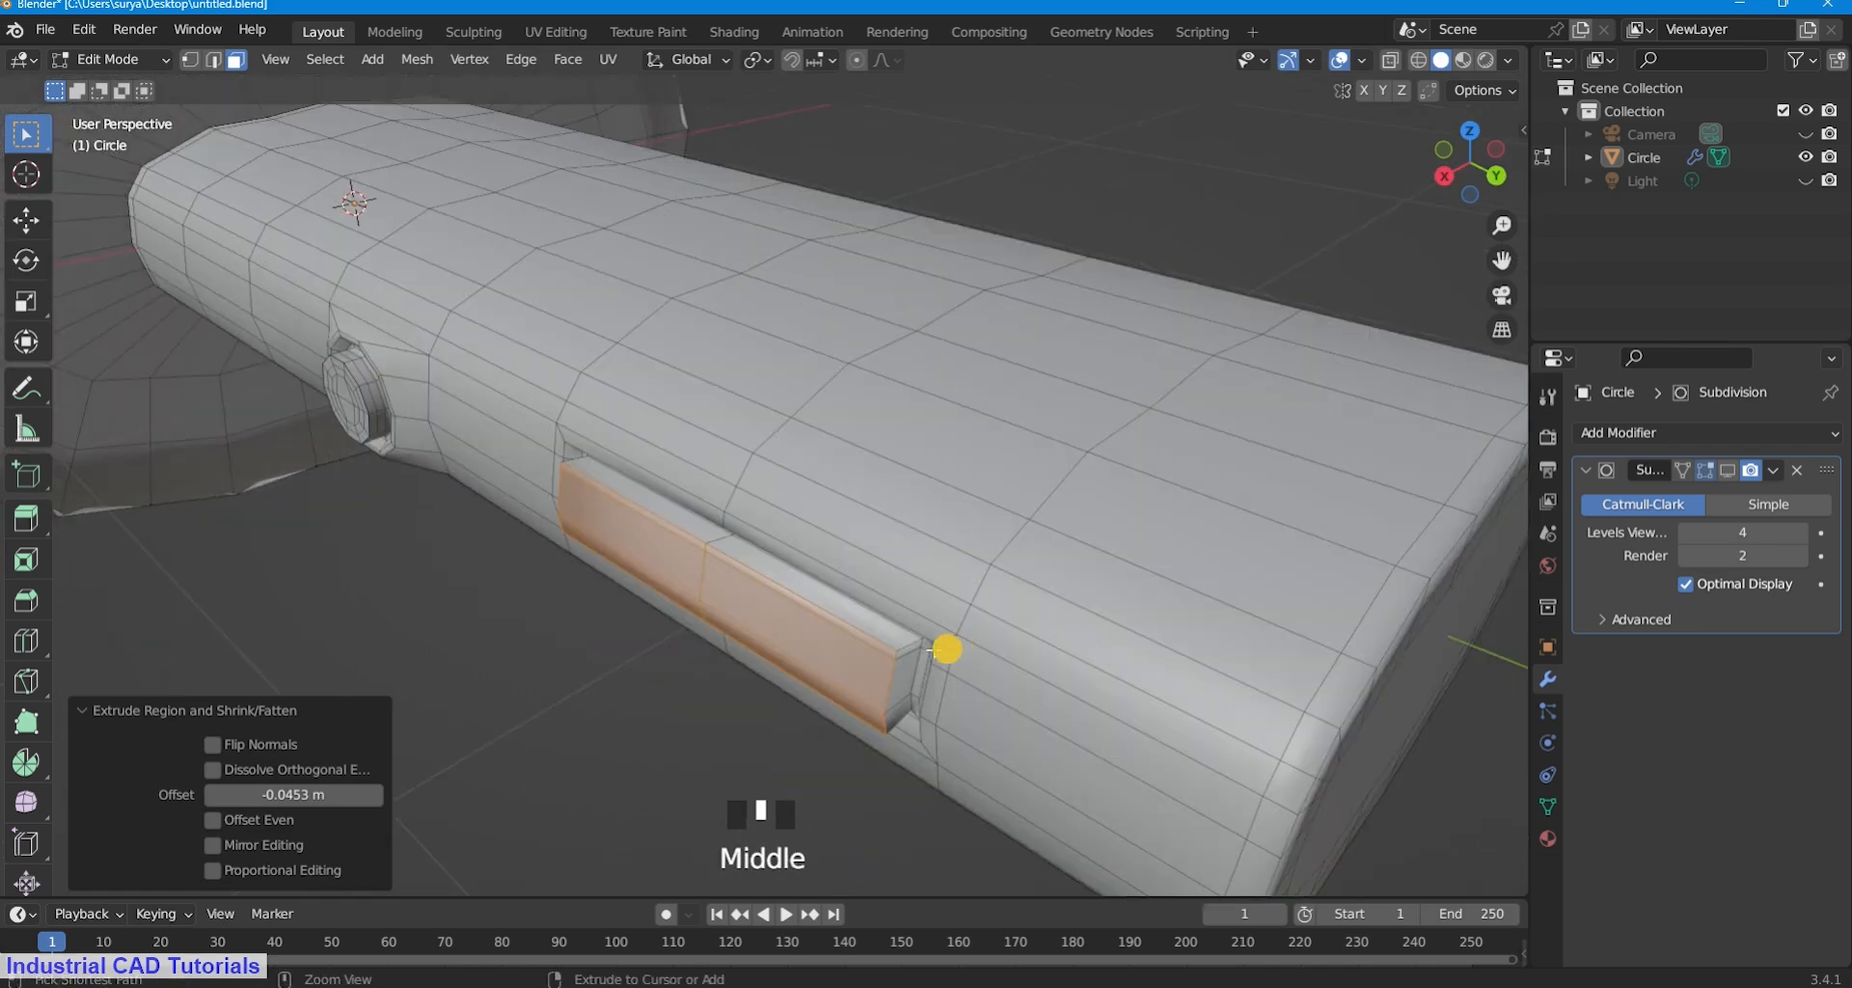
left_click(1000, 188)
left_click(213, 59)
left_click(901, 662, "alt+shift")
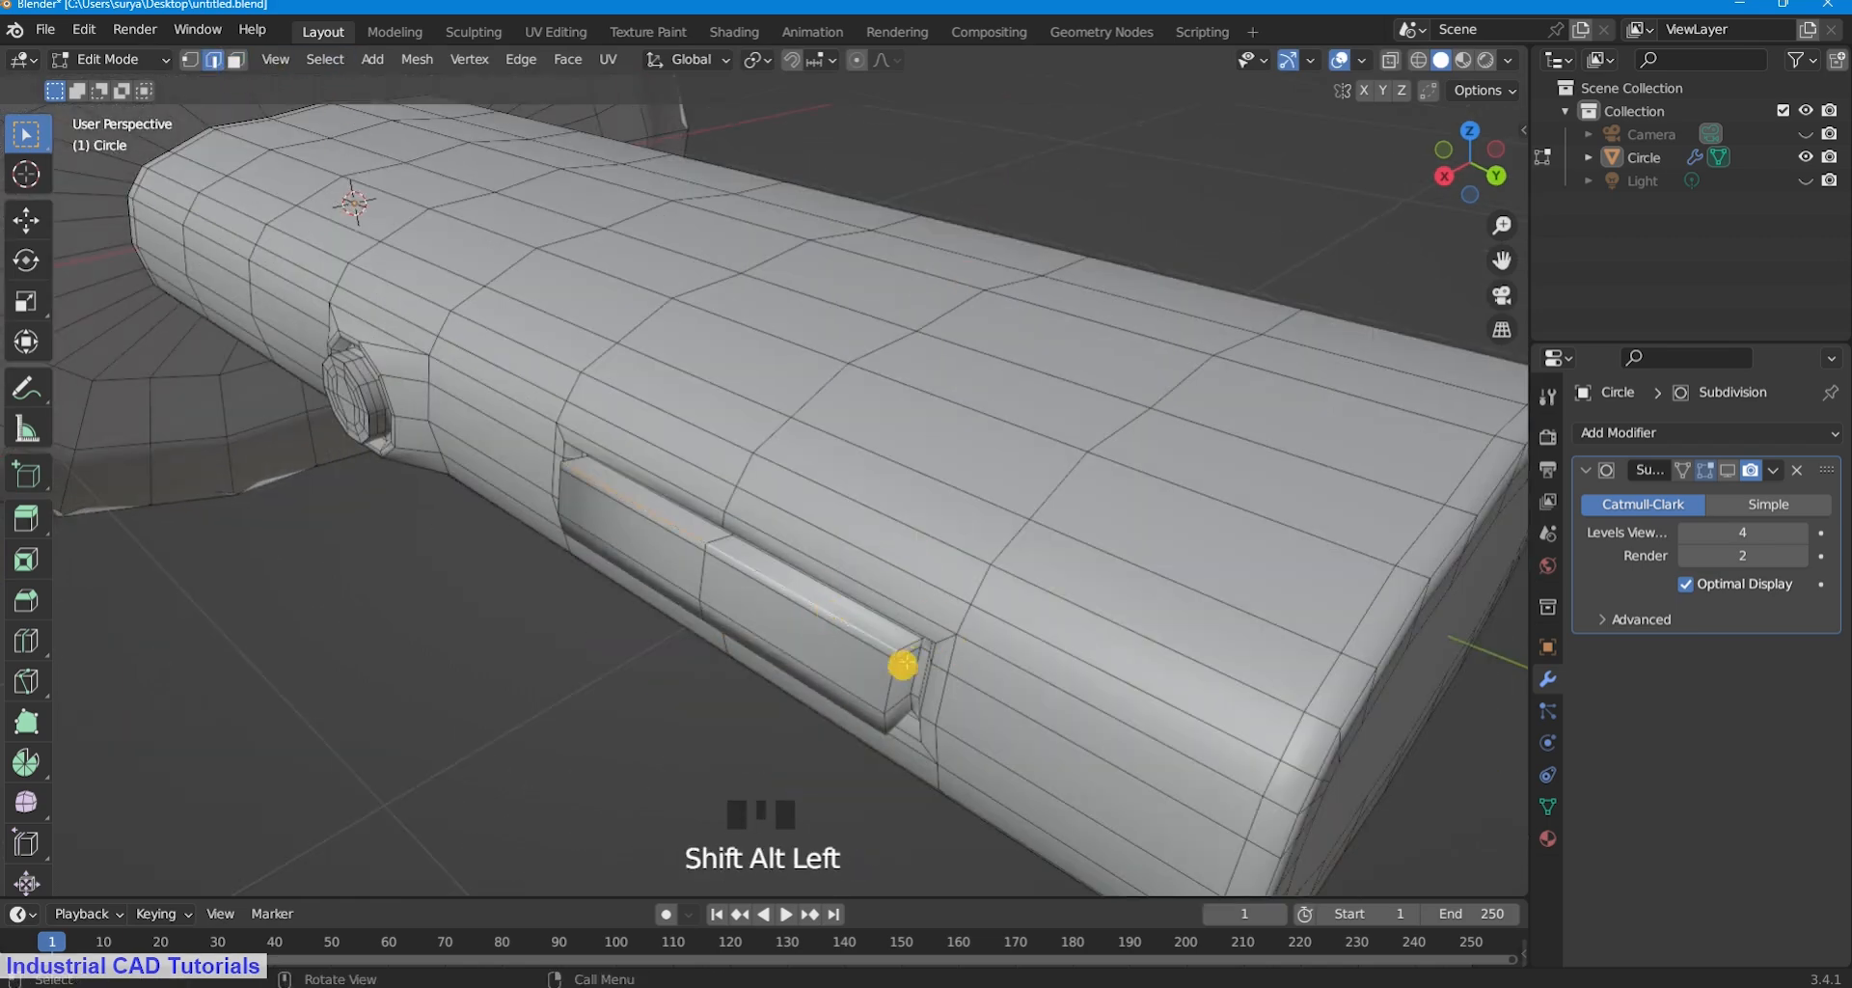
middle_click_drag(901, 662, 954, 450)
left_click(836, 628)
middle_click_drag(836, 627, 904, 605)
scroll(910, 620, "up", 3)
left_click(1040, 506, "alt+shift")
left_click(1021, 615, "alt+shift")
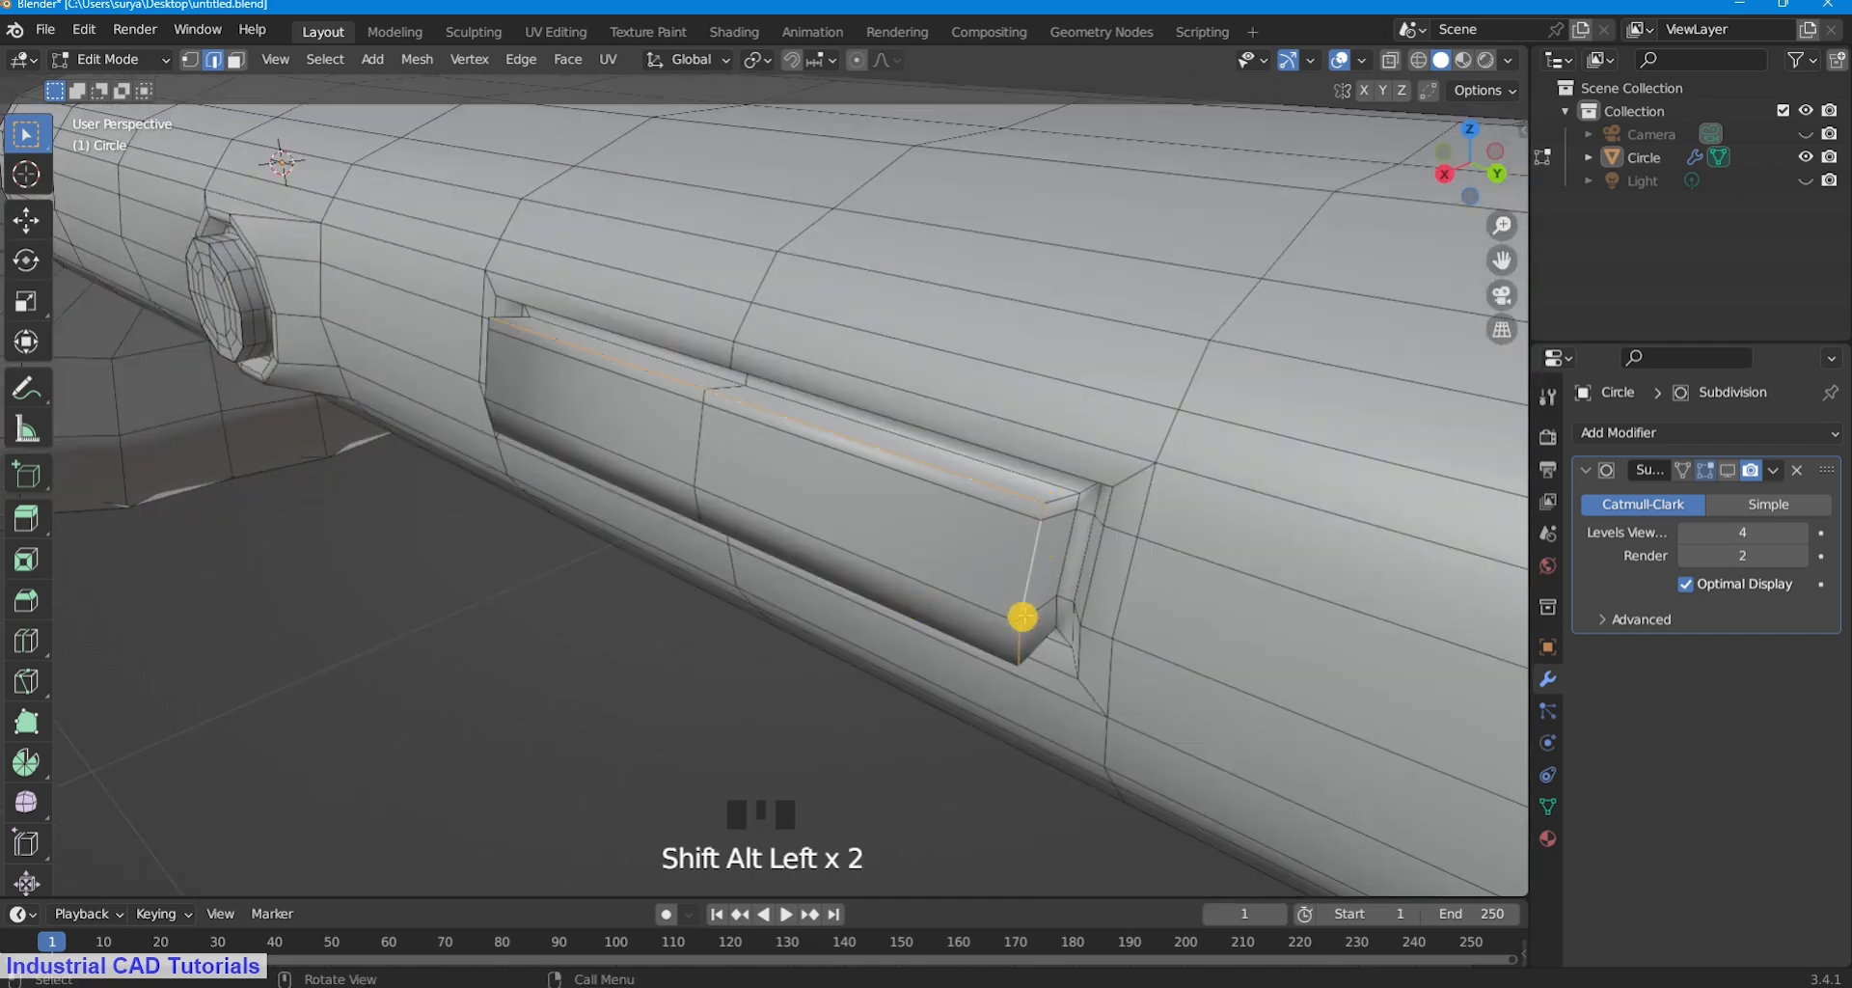
middle_click_drag(1020, 615, 843, 262)
left_click(1231, 502, "alt+shift")
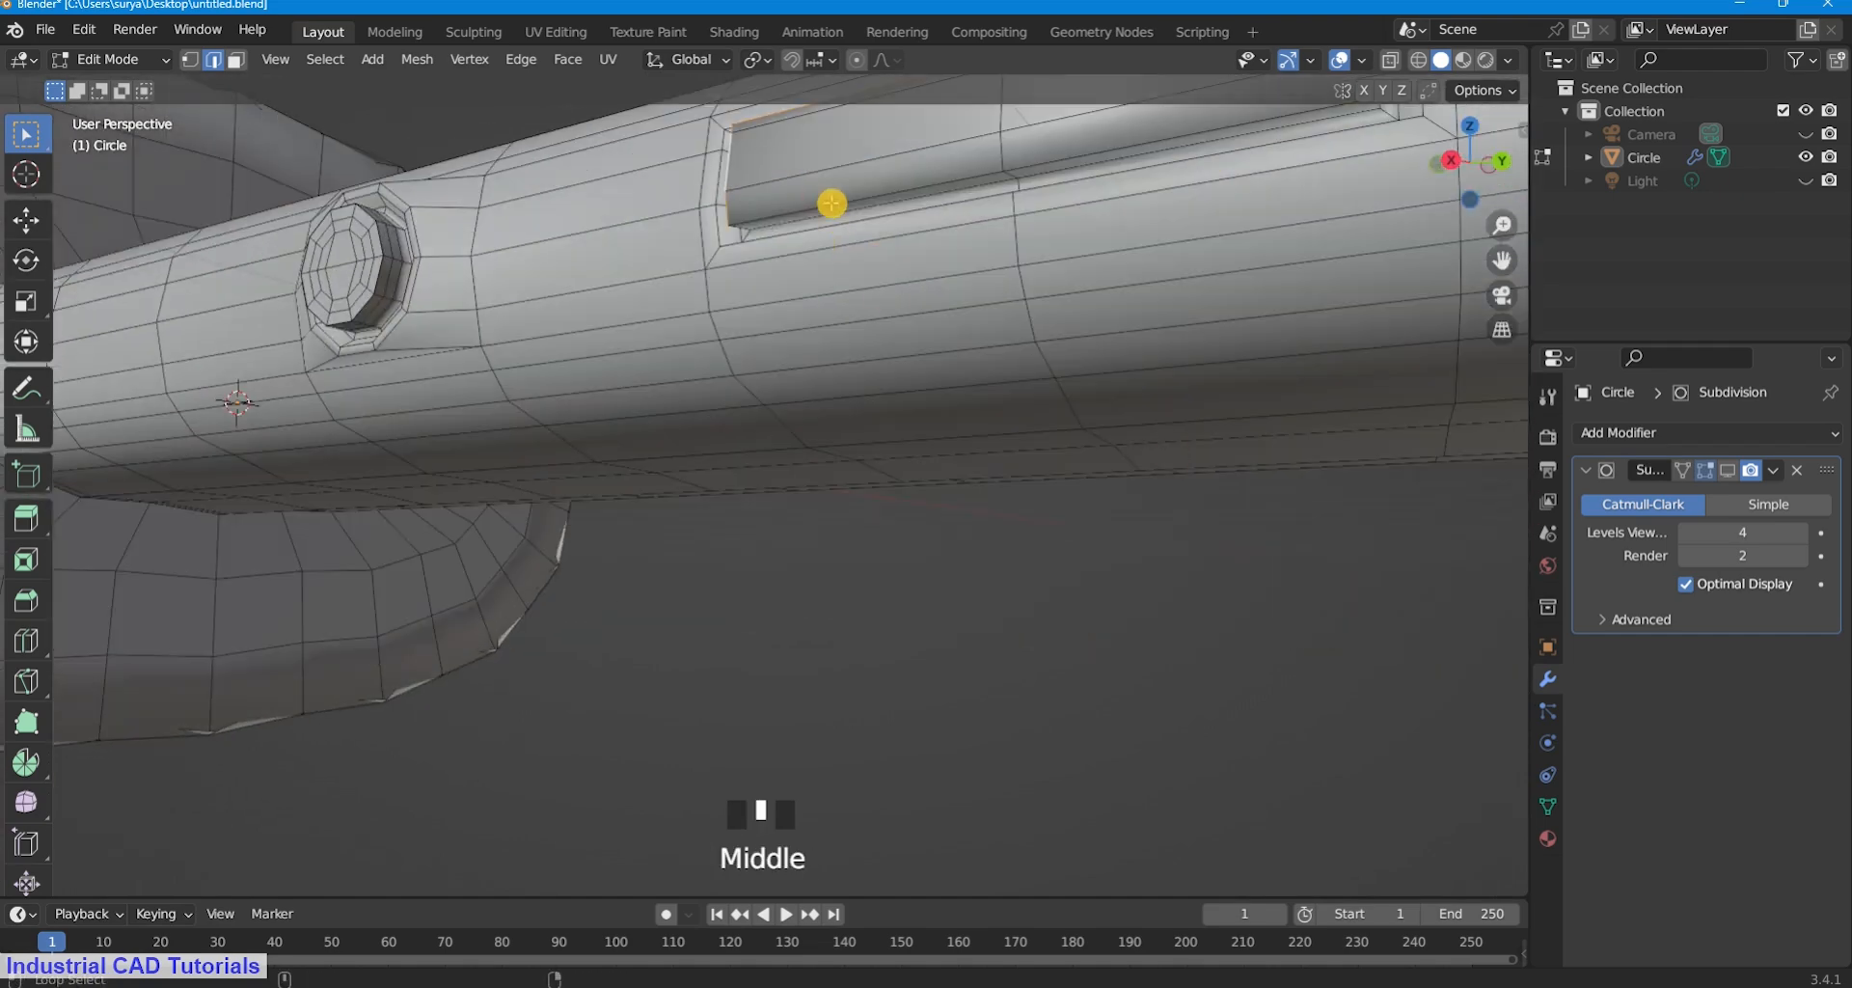
left_click(1017, 241, "alt+shift")
middle_click_drag(1016, 241, 888, 339)
key("ctrl+b")
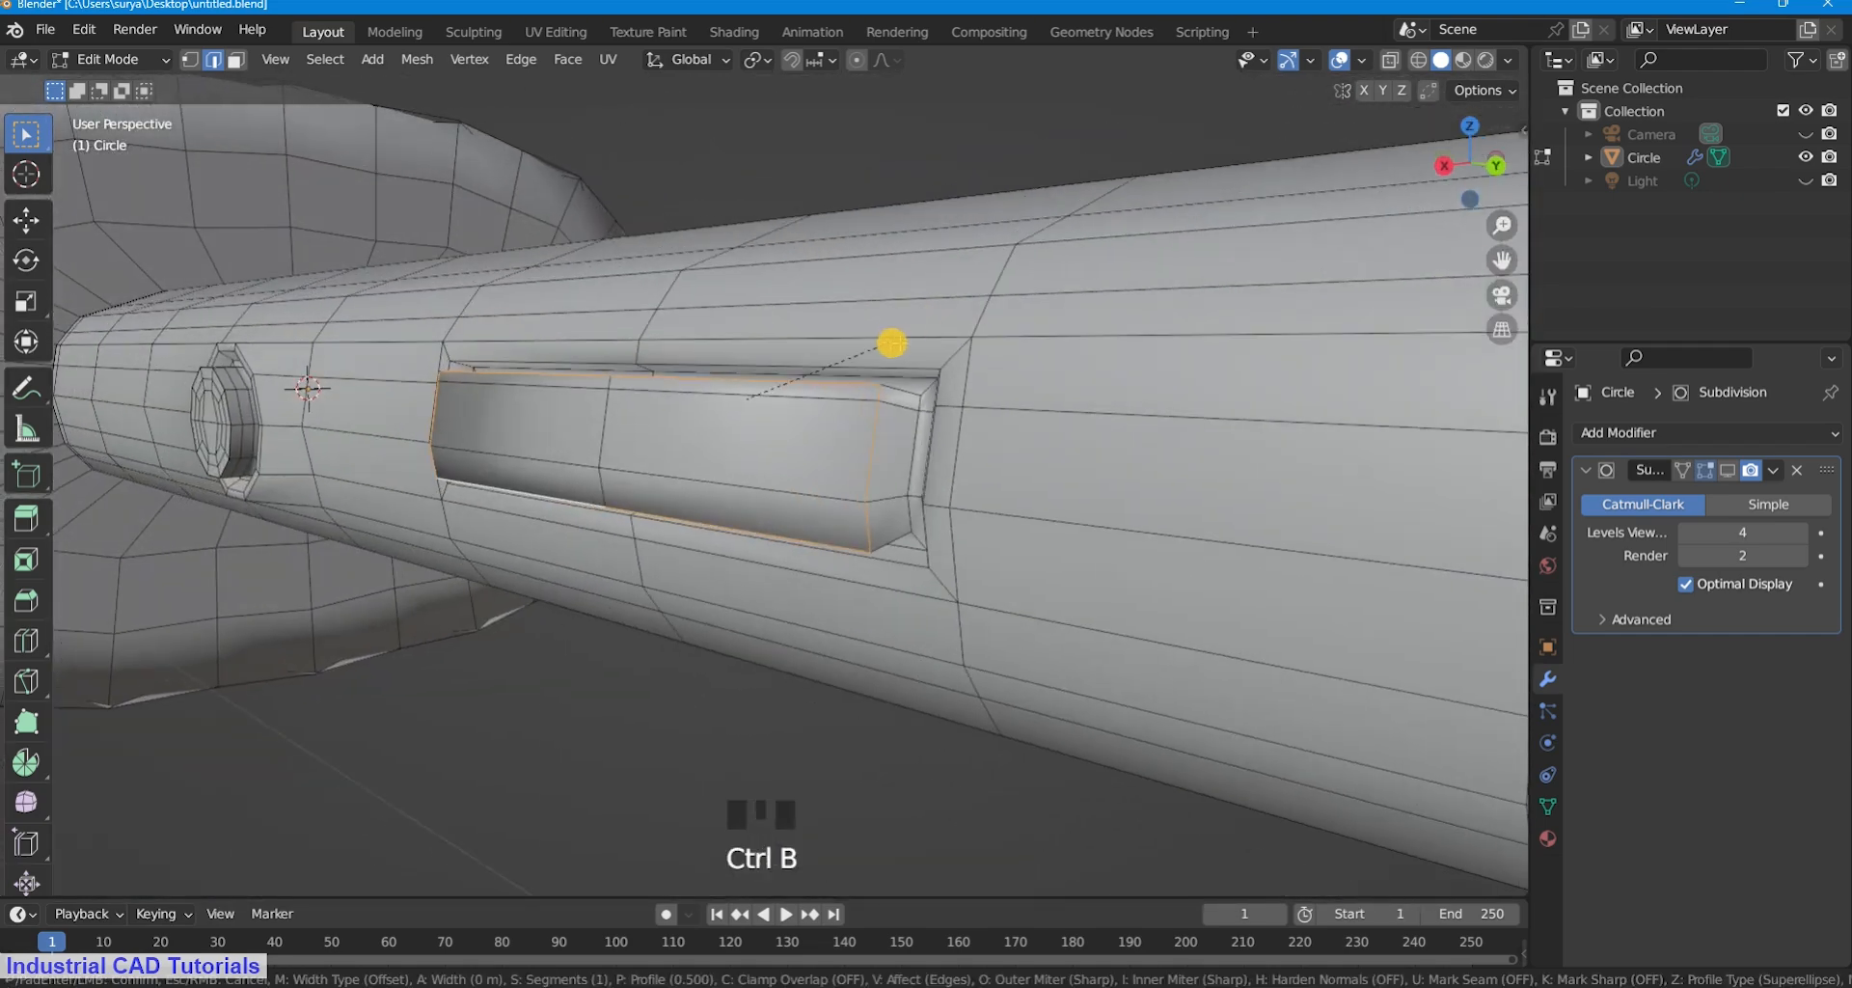
scroll(905, 343, "up", 1)
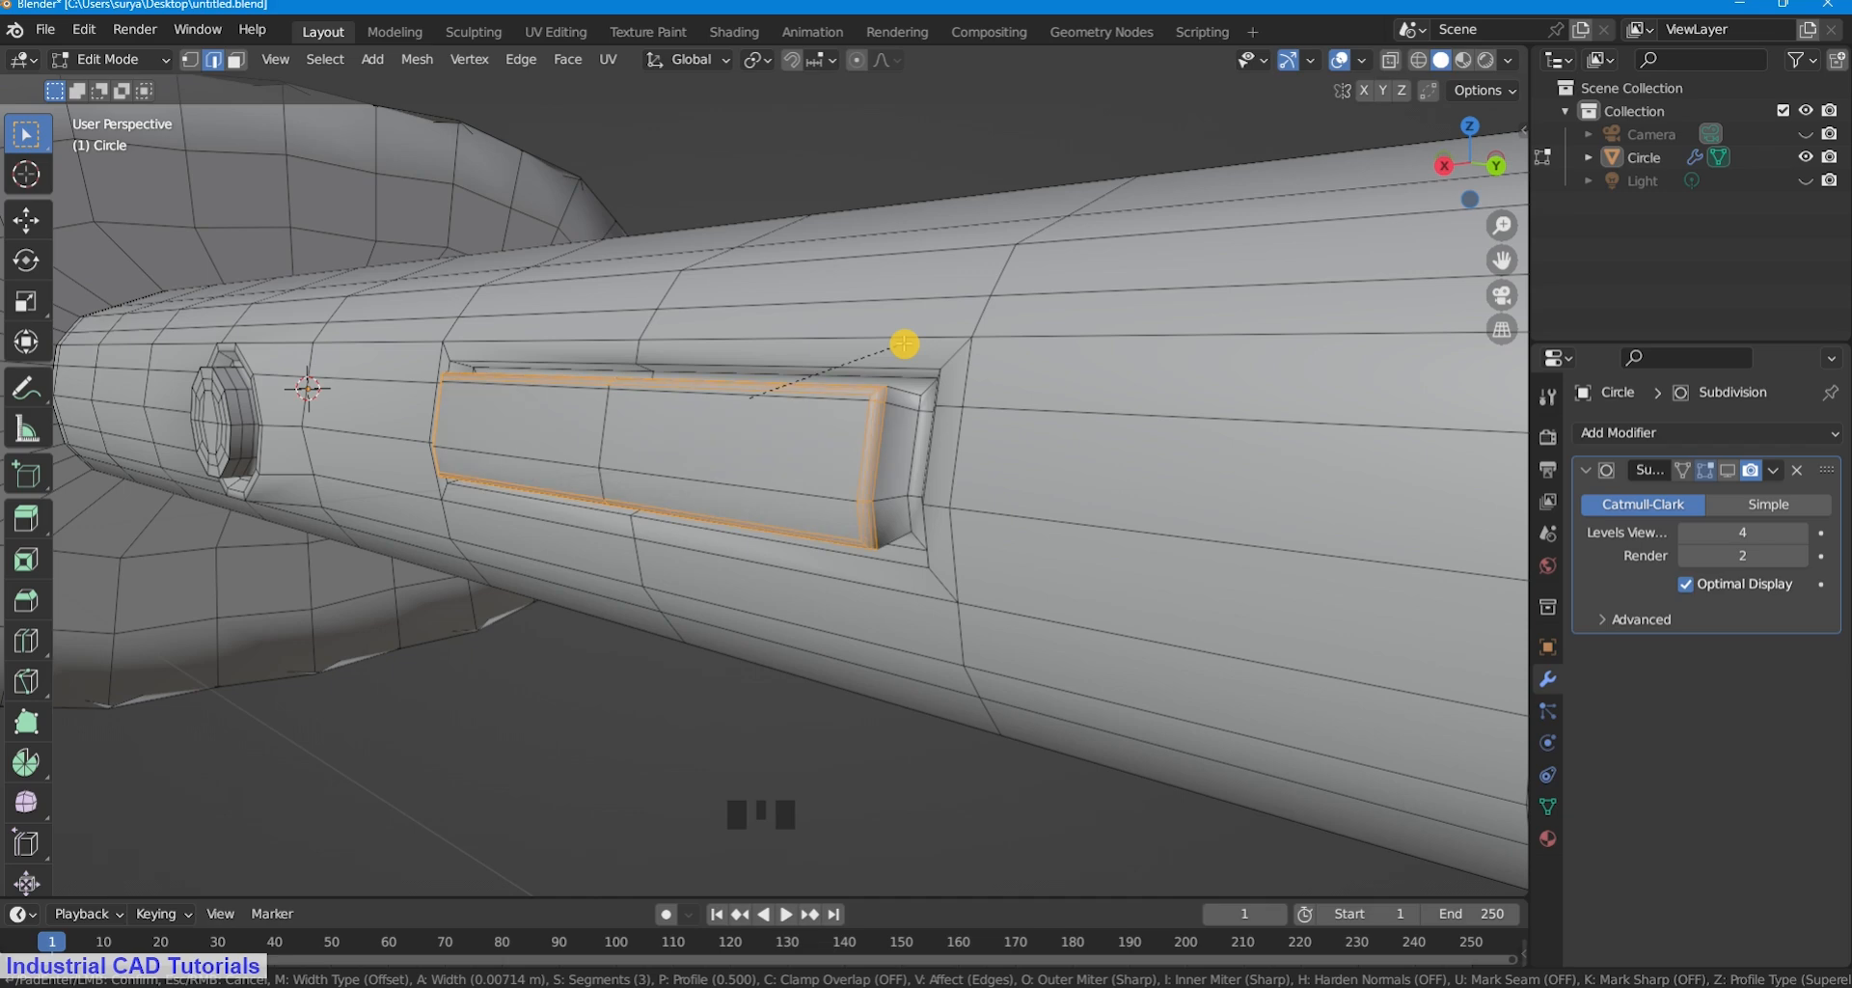
left_click(904, 344)
key("Escape")
left_click(736, 724)
Show the Subdivision modifier in the viewport and examine the smoothed circular button and rectangular side panel in Object Mode.
scroll(743, 709, "down", 4)
middle_click_drag(800, 617, 983, 543)
left_click(968, 624)
scroll(982, 547, "up", 2)
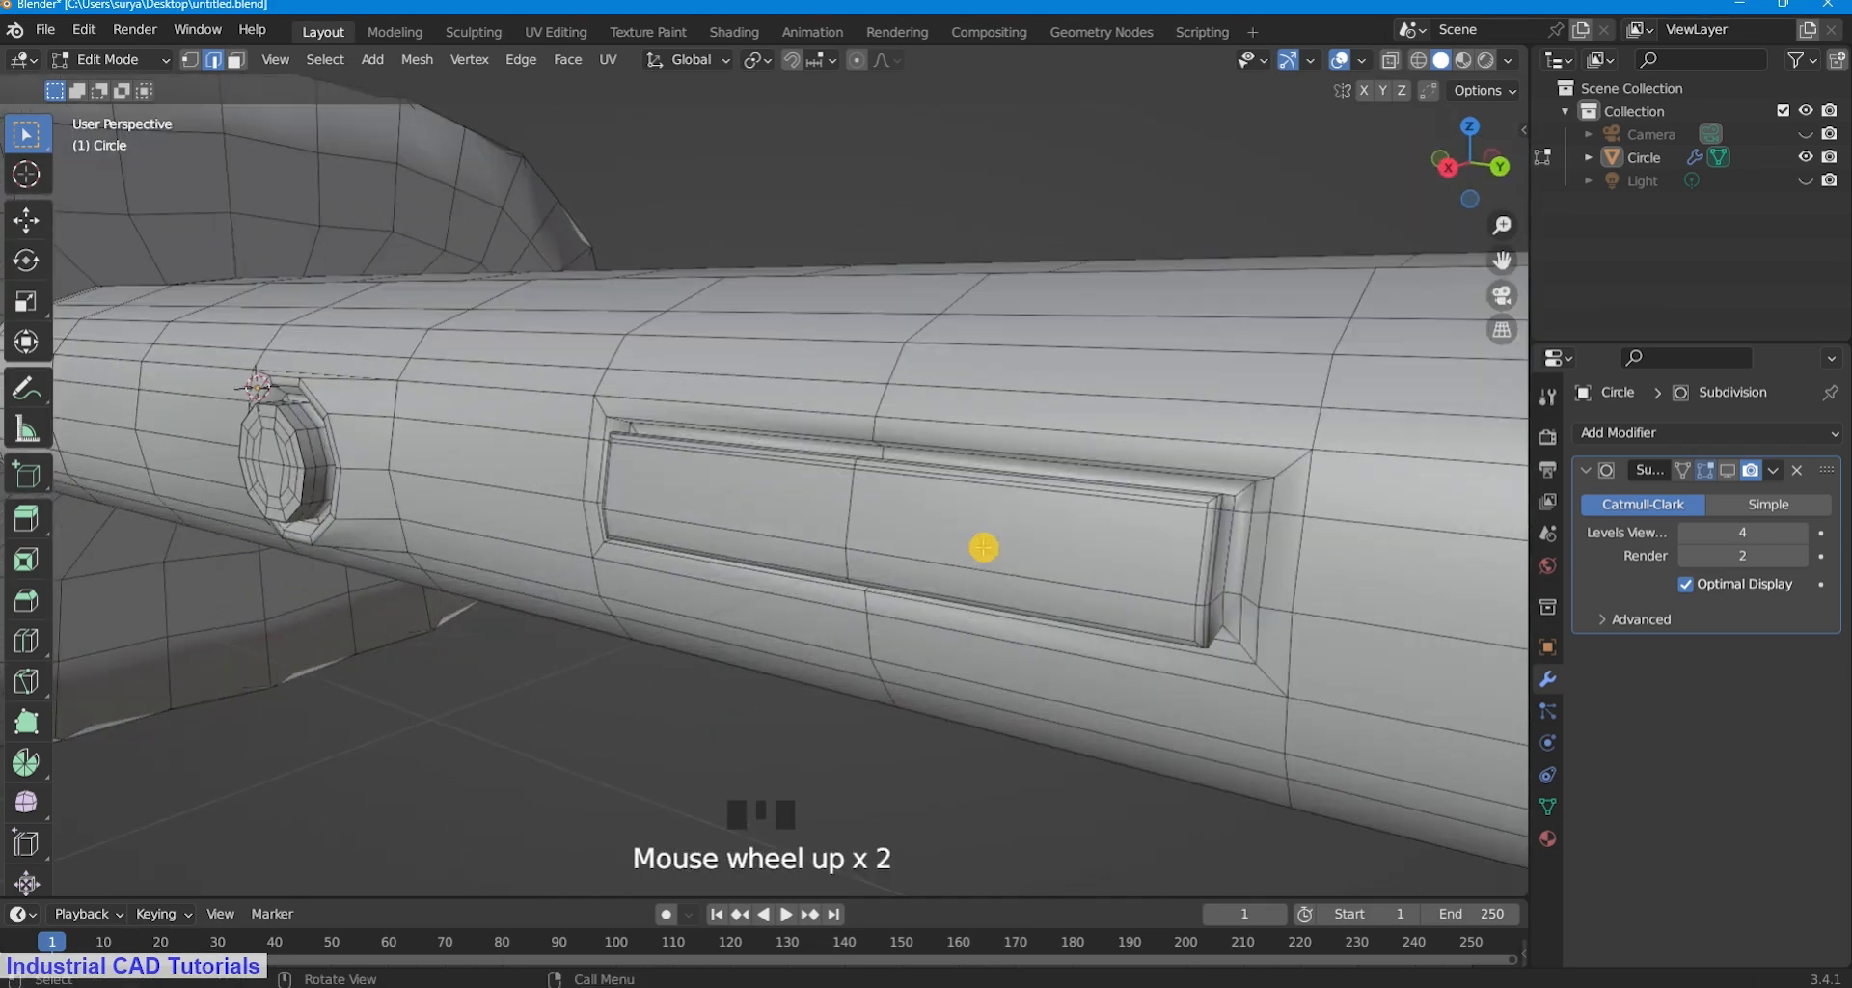
middle_click_drag(768, 536, 1594, 514)
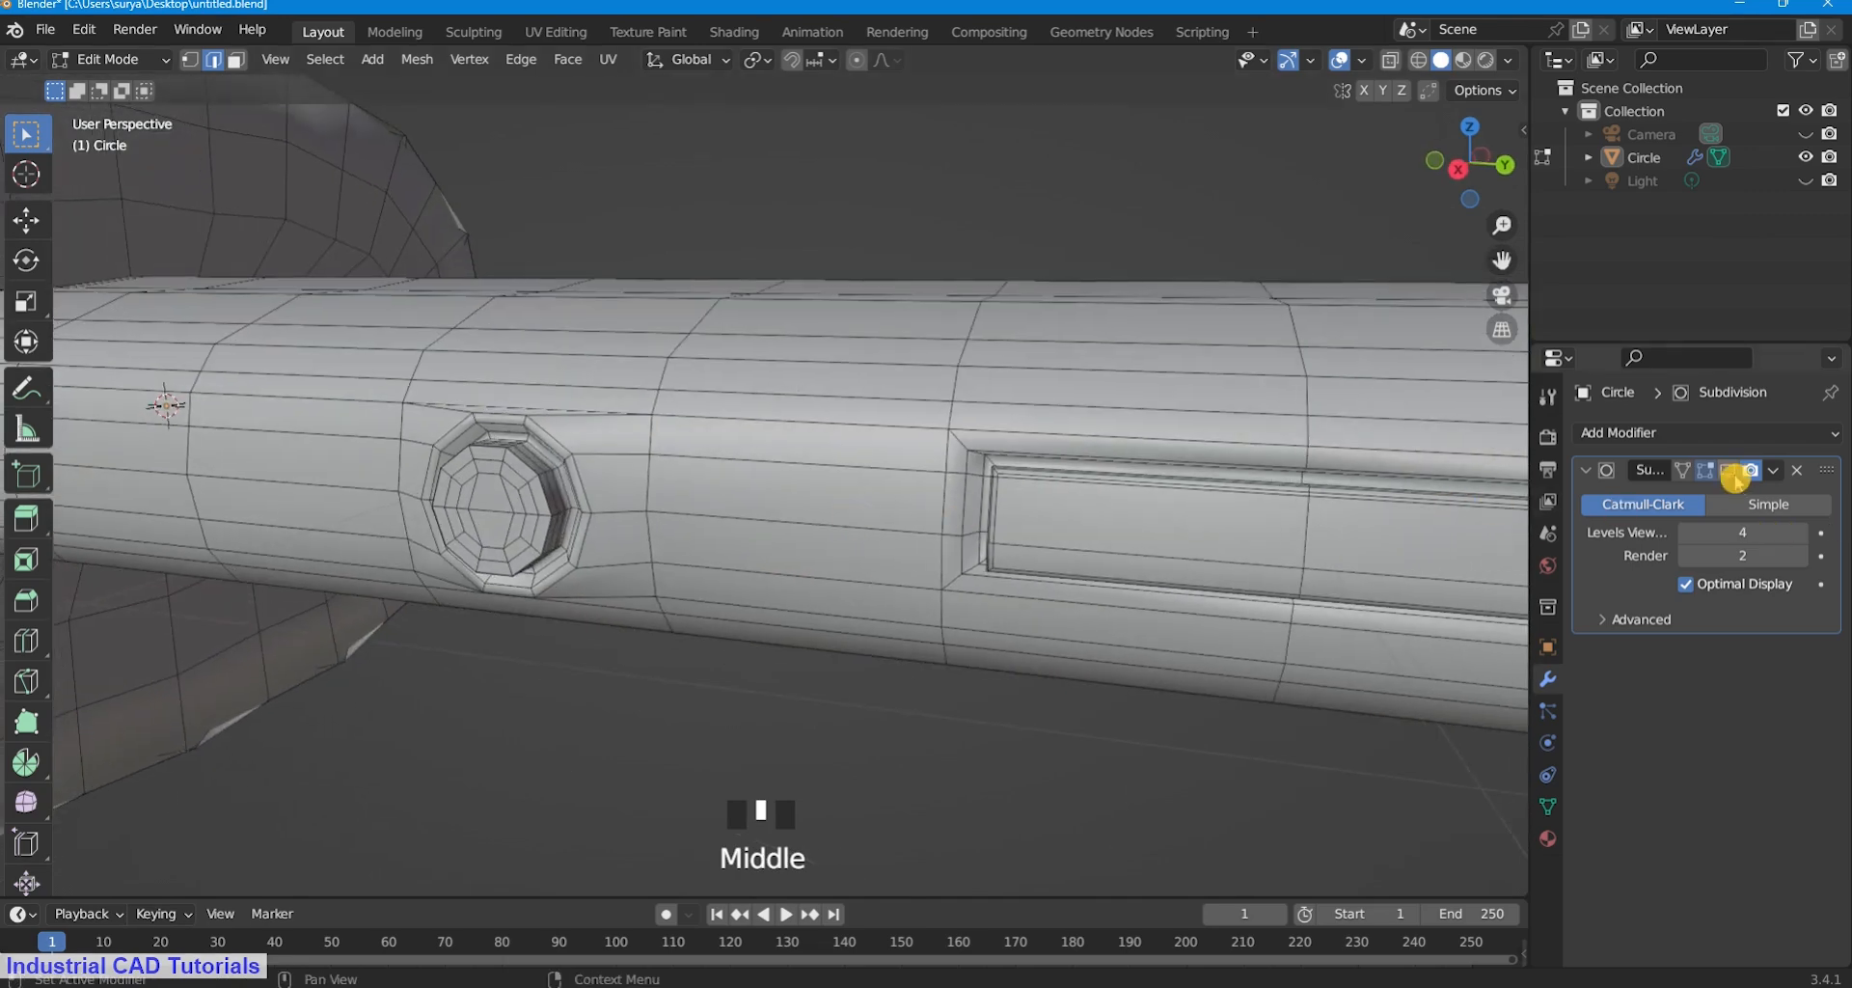
scroll(1129, 501, "down", 6)
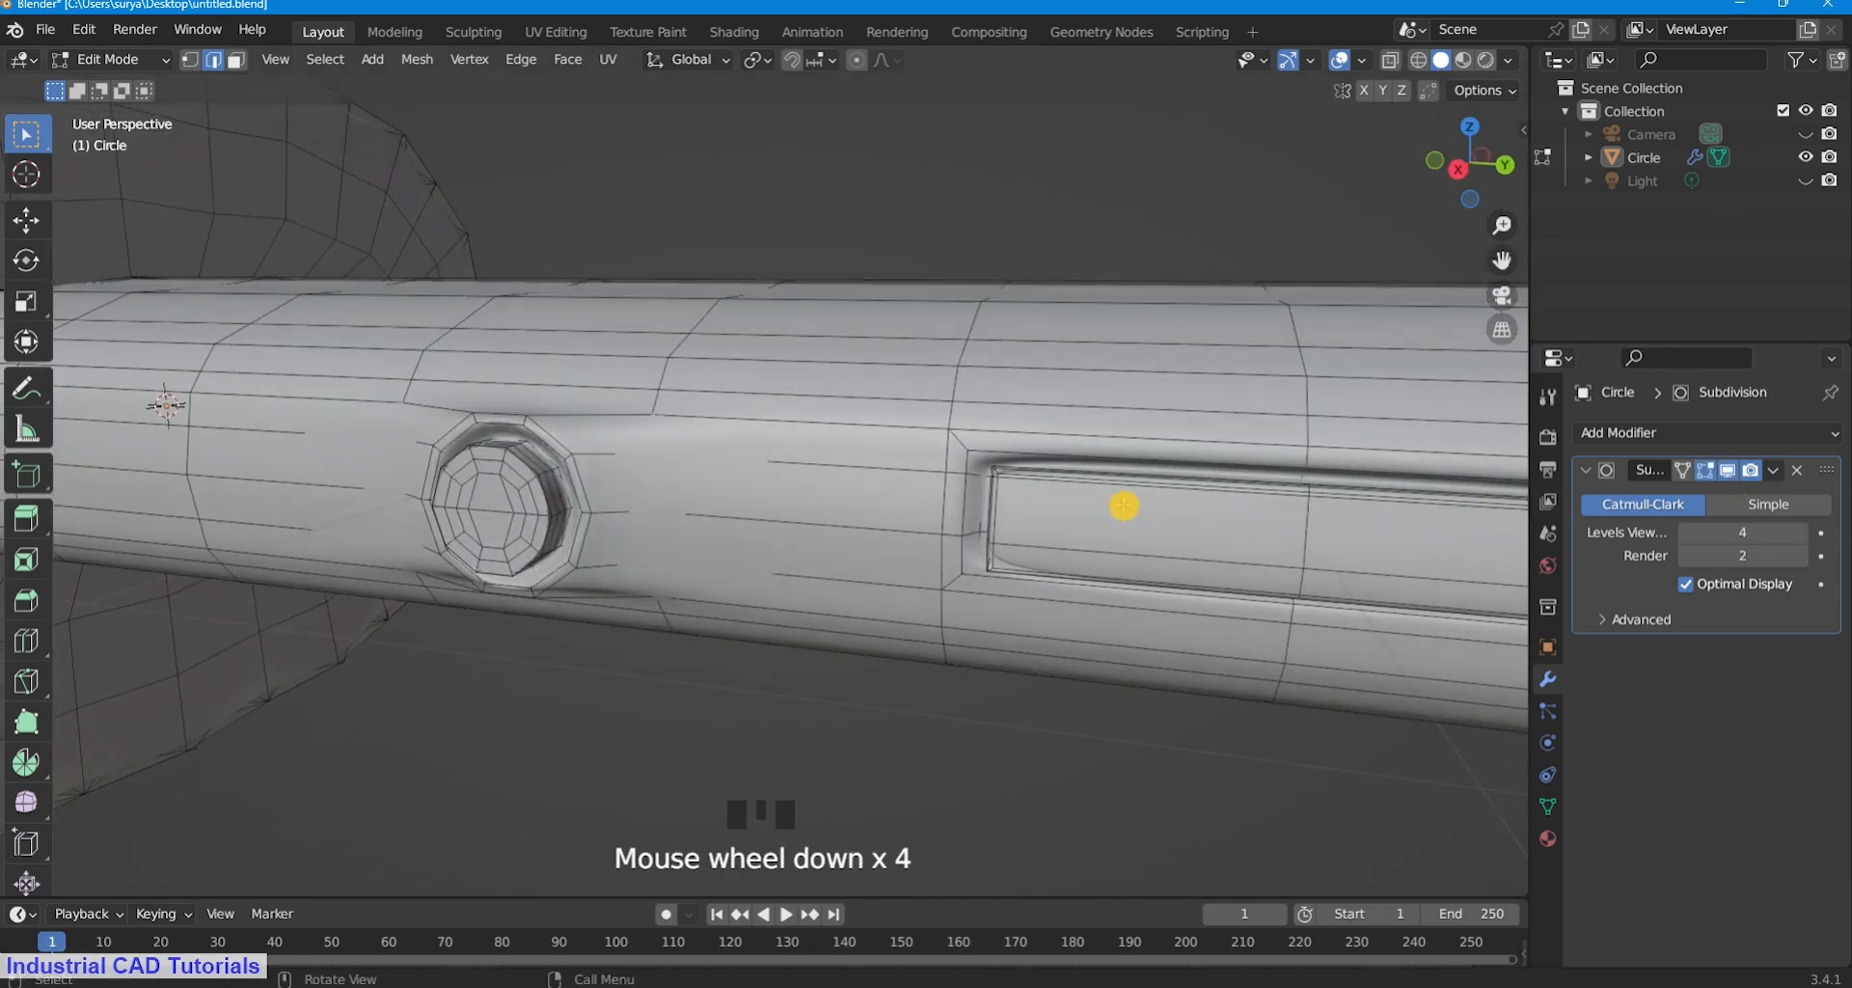
left_click(111, 59)
left_click(123, 86)
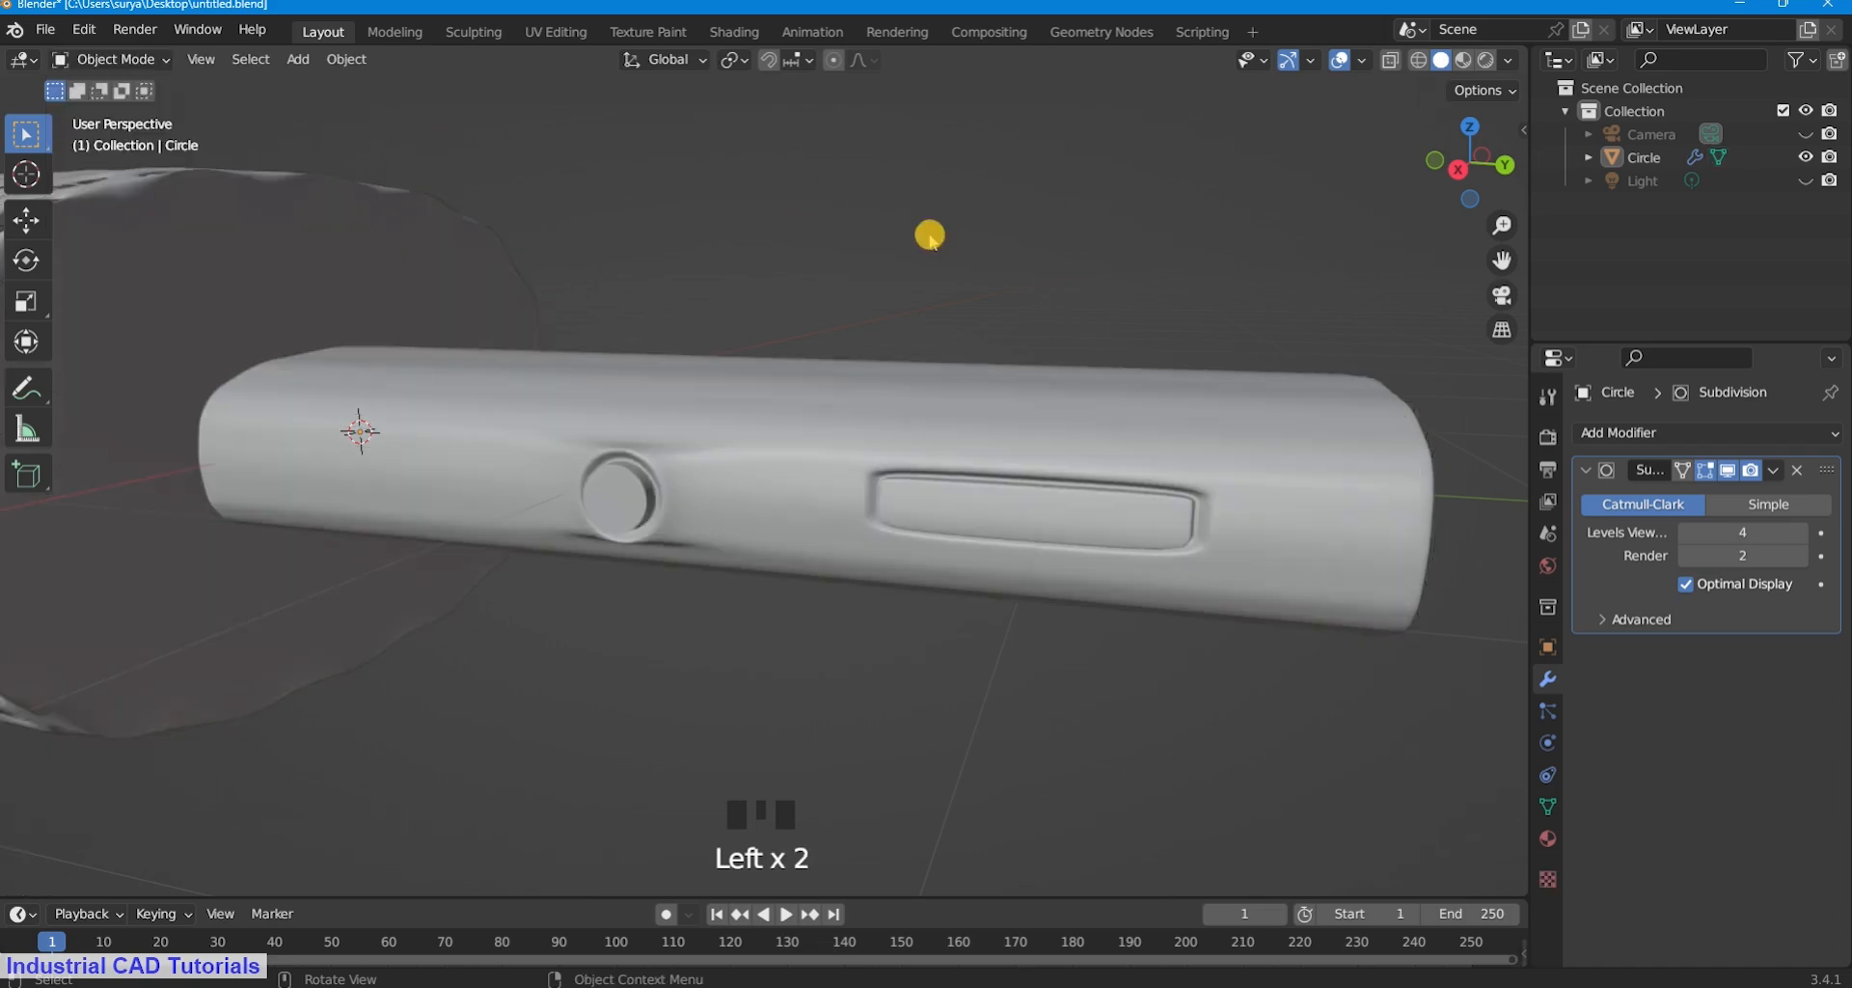
scroll(1116, 467, "down", 2)
middle_click_drag(1115, 466, 1178, 537)
scroll(765, 591, "up", 3)
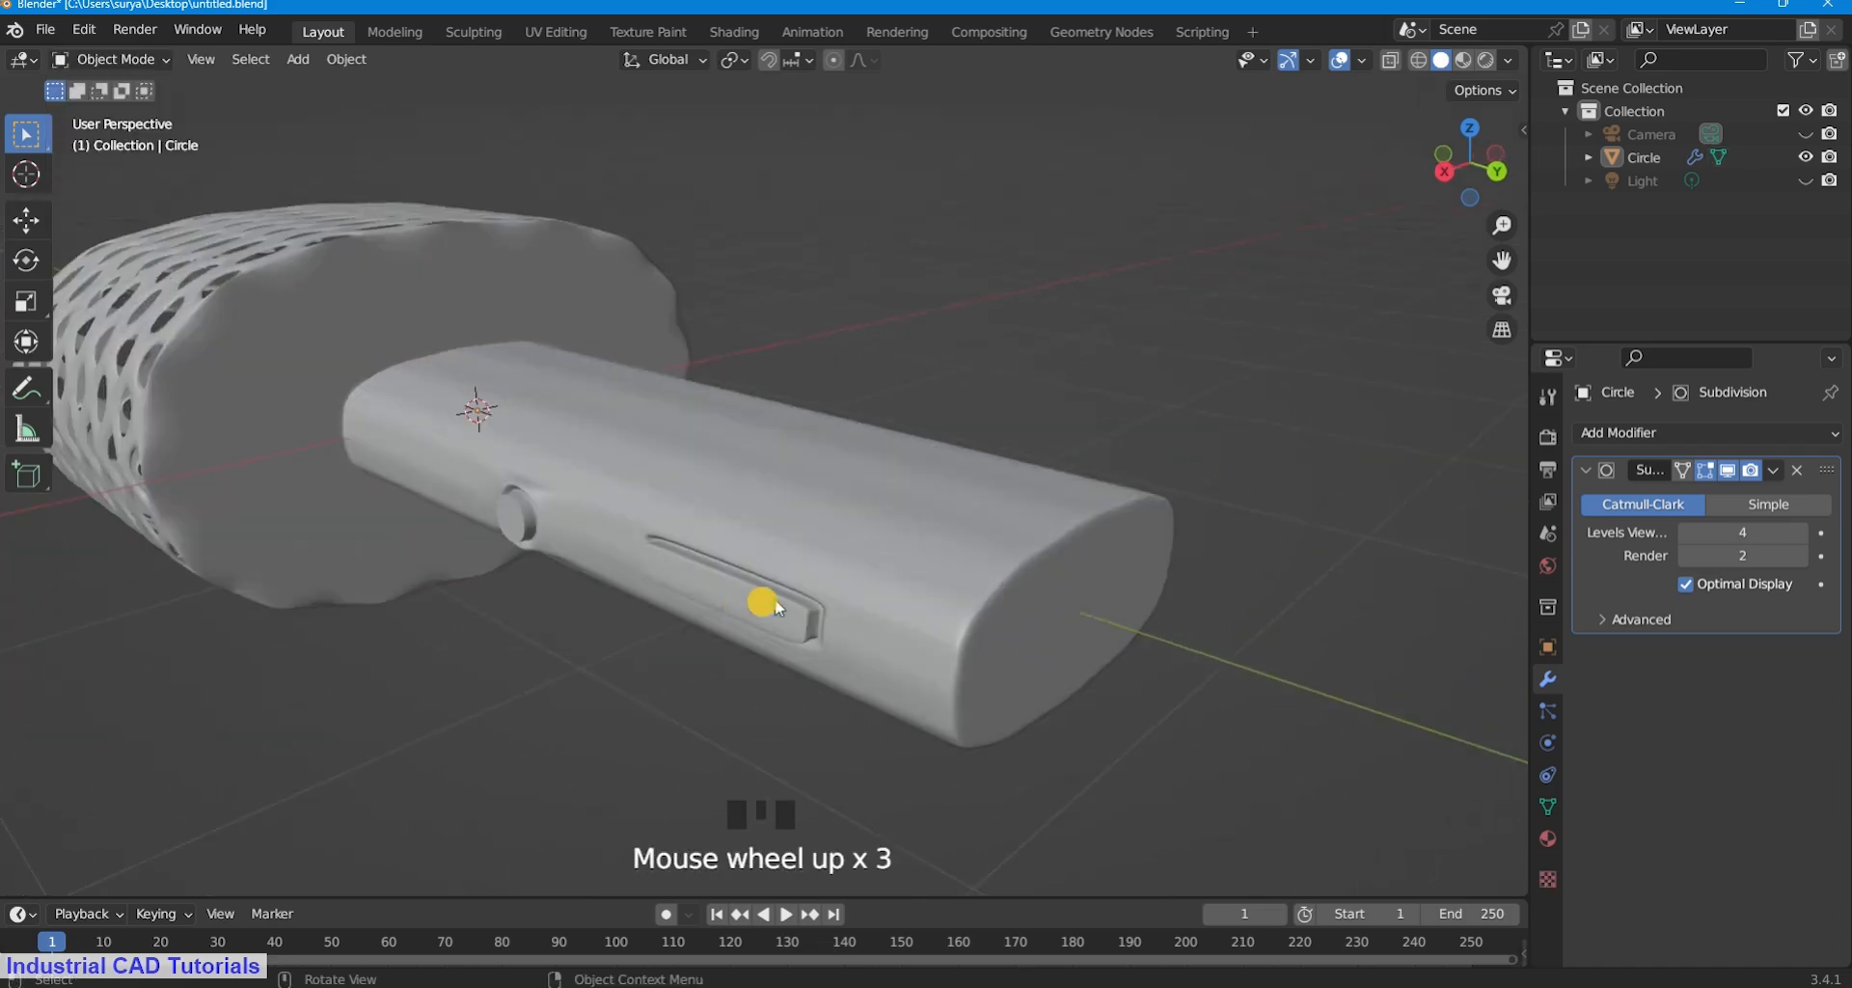
middle_click_drag(765, 591, 884, 541)
Return to Edit Mode and add two loop cuts around the rectangular side panel, keeping the edge slide at zero.
left_click(111, 59)
left_click(115, 111)
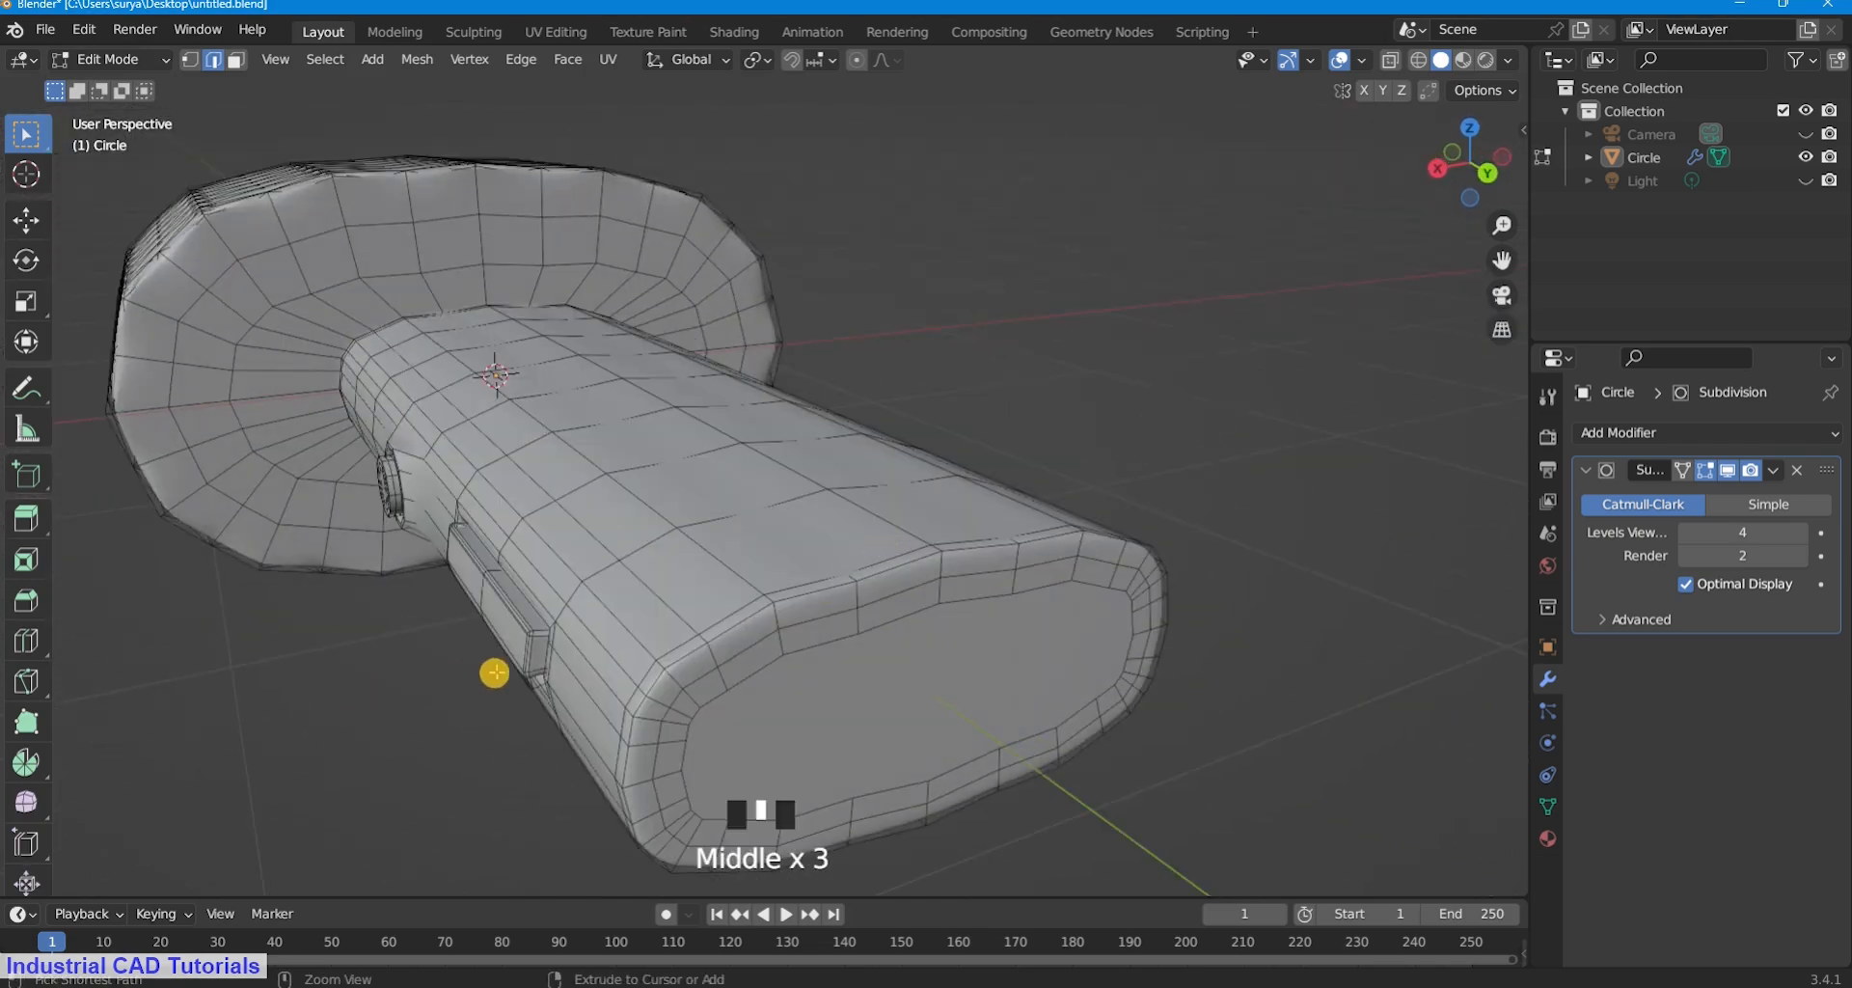
key("ctrl+r")
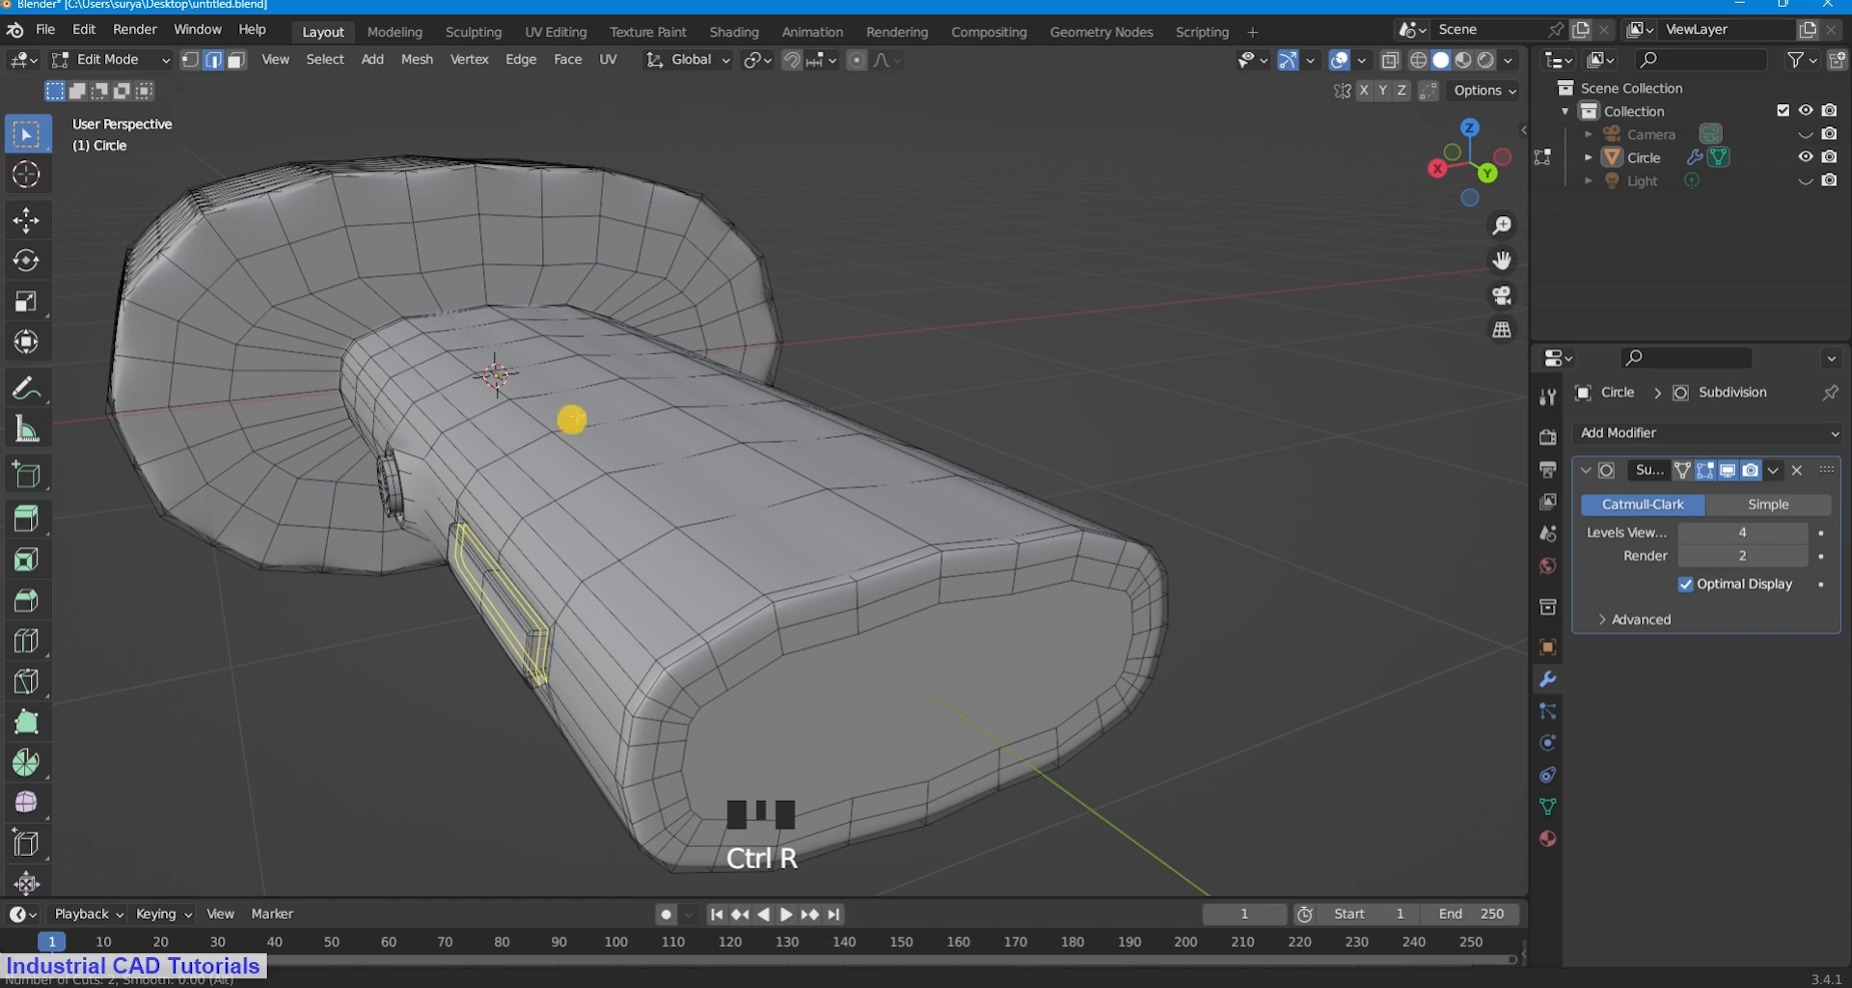
left_click(675, 406)
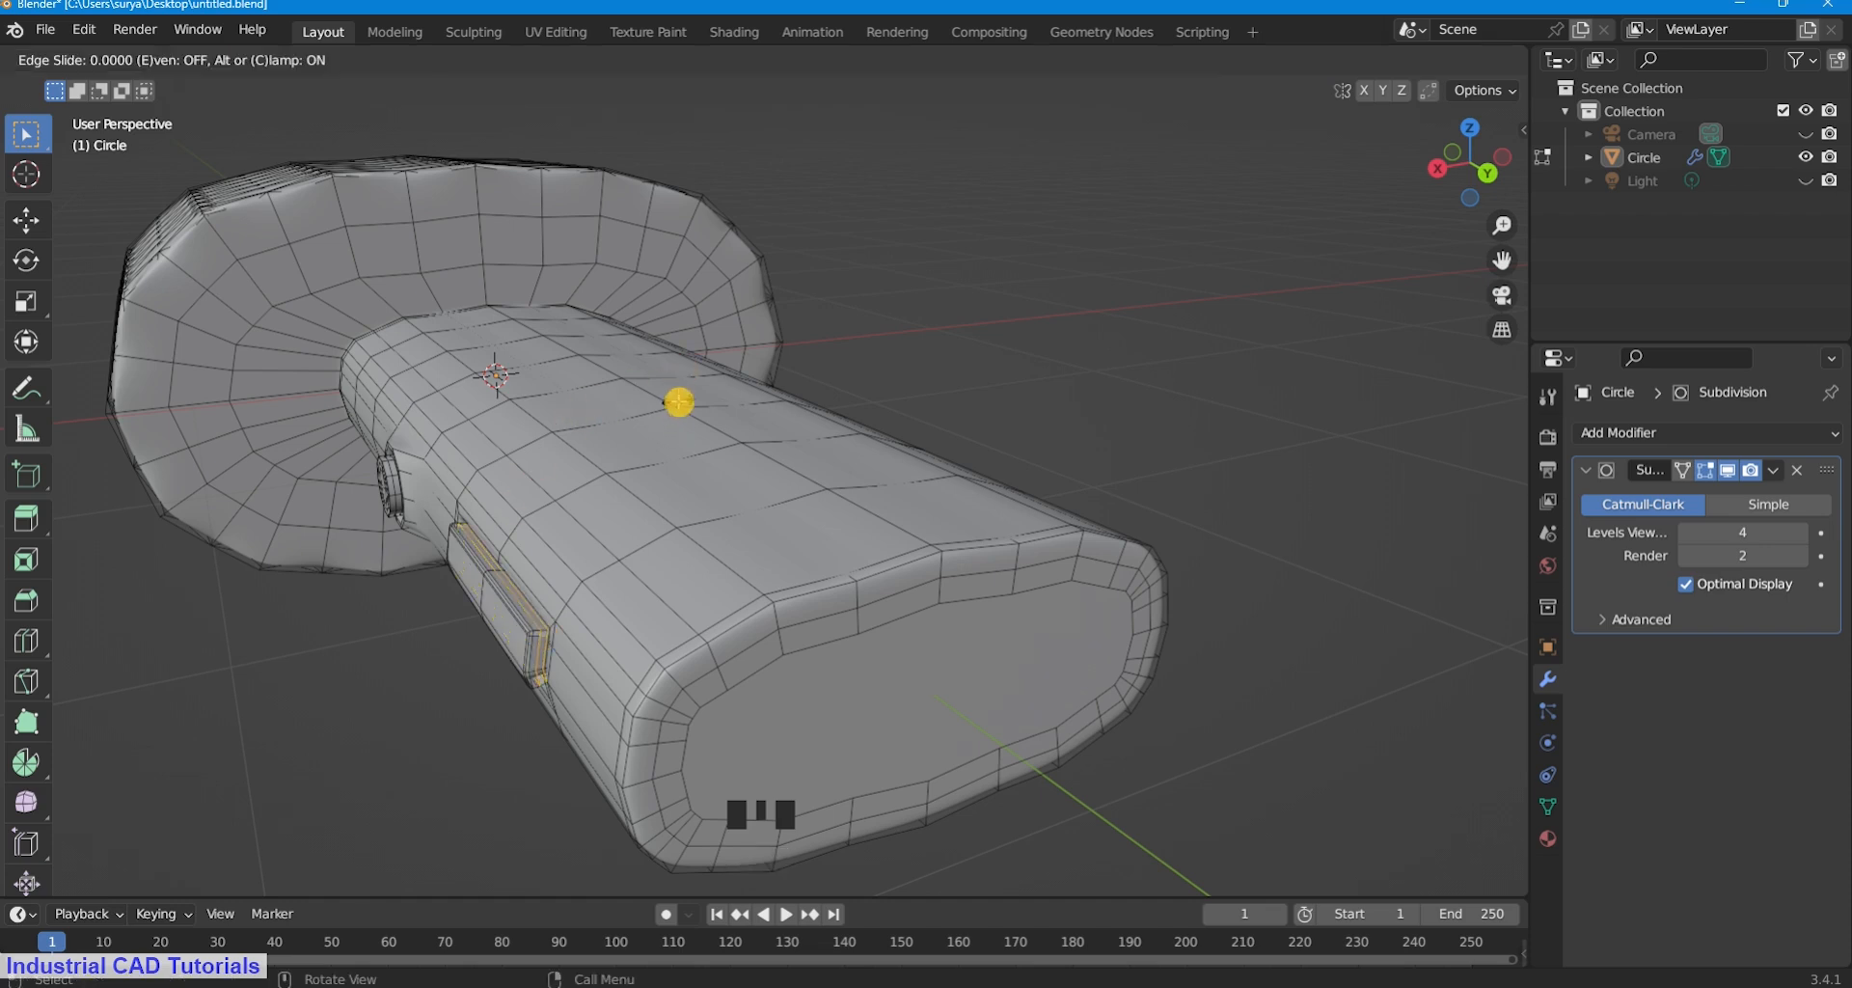
left_click(679, 401)
Examine the complete smoothed model in Object Mode, from the camera view and around the column's free end.
left_click(109, 59)
left_click(164, 85)
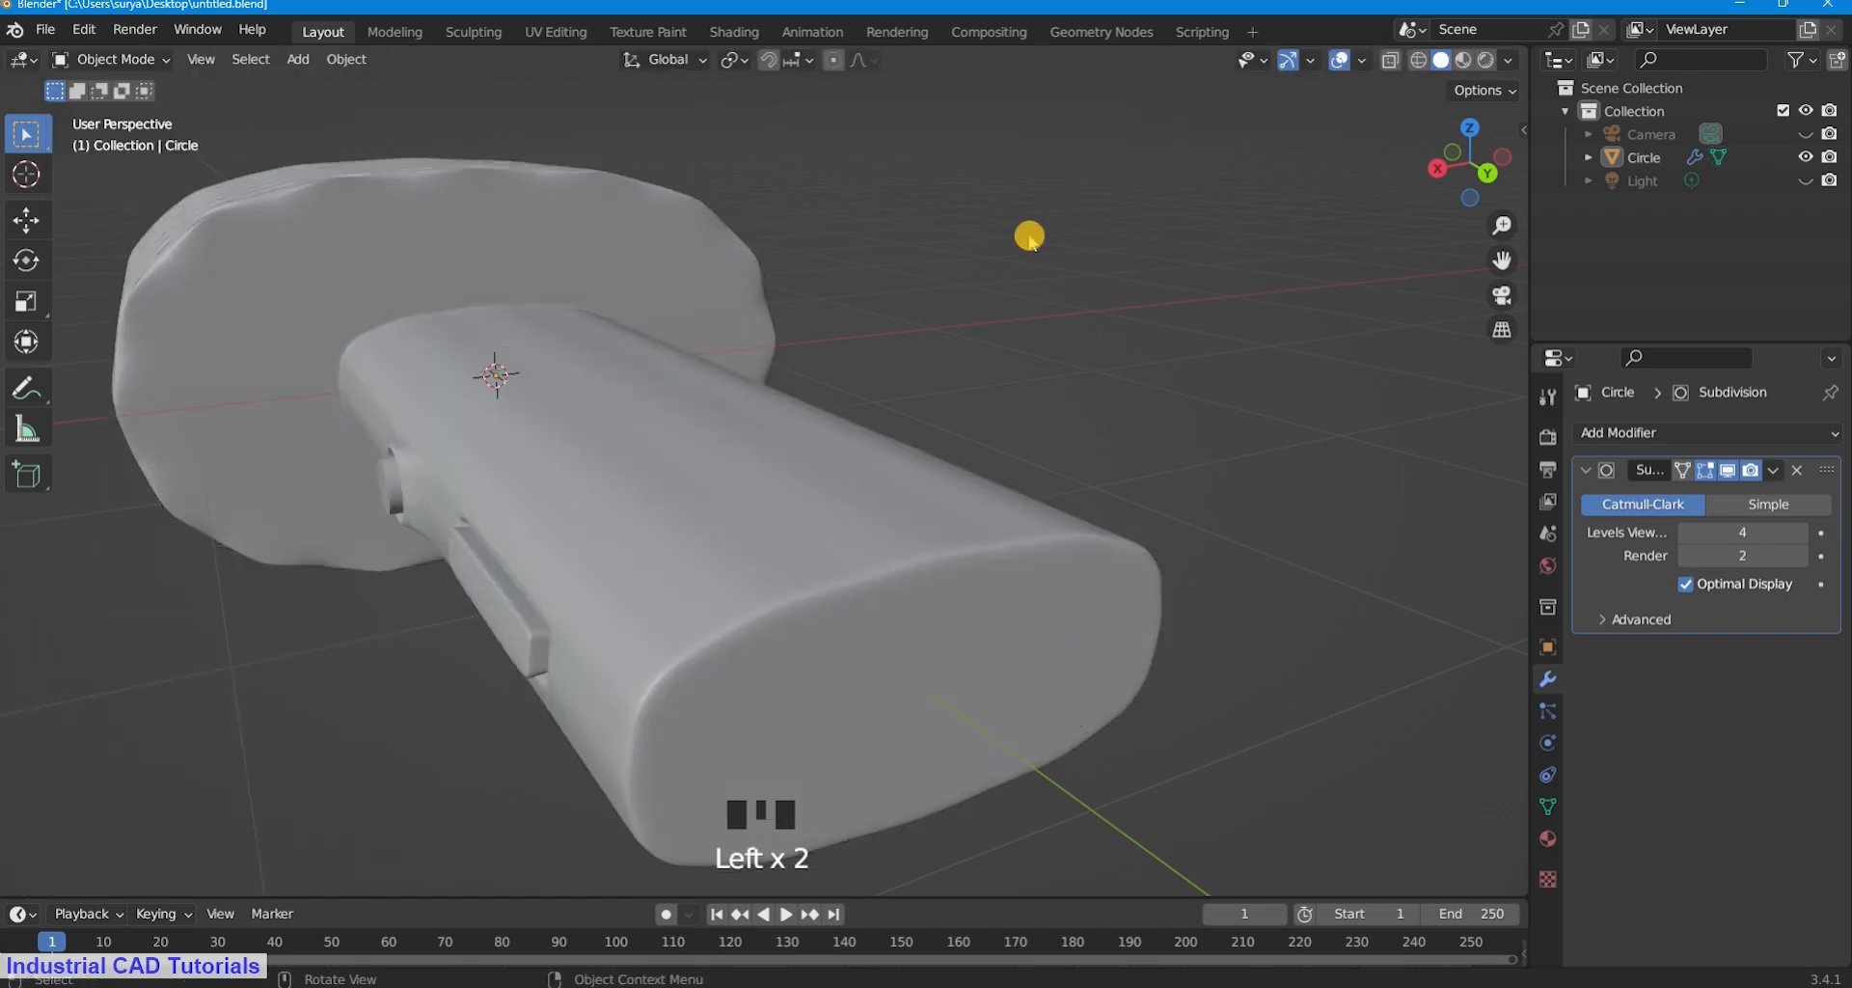
scroll(876, 385, "down", 2)
middle_click_drag(877, 385, 1034, 323)
scroll(1140, 281, "down", 4)
middle_click_drag(1141, 290, 1042, 359)
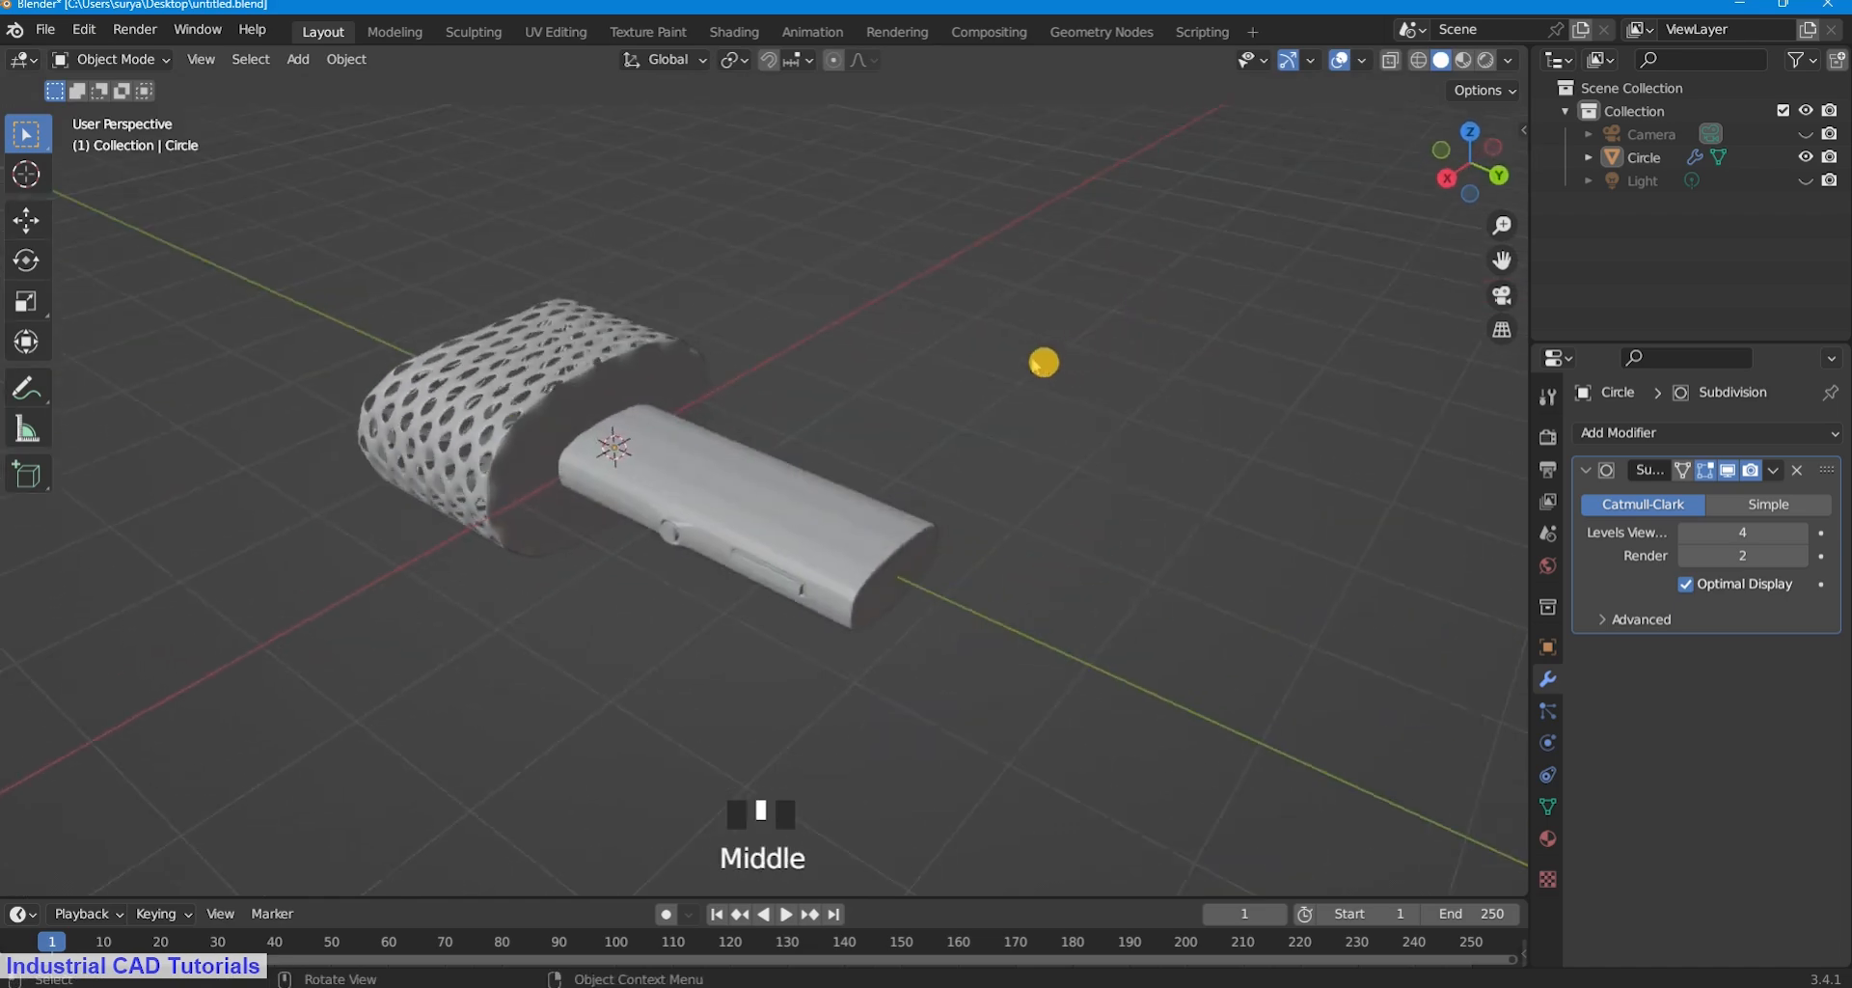
scroll(1020, 349, "up", 3)
key("KP_0")
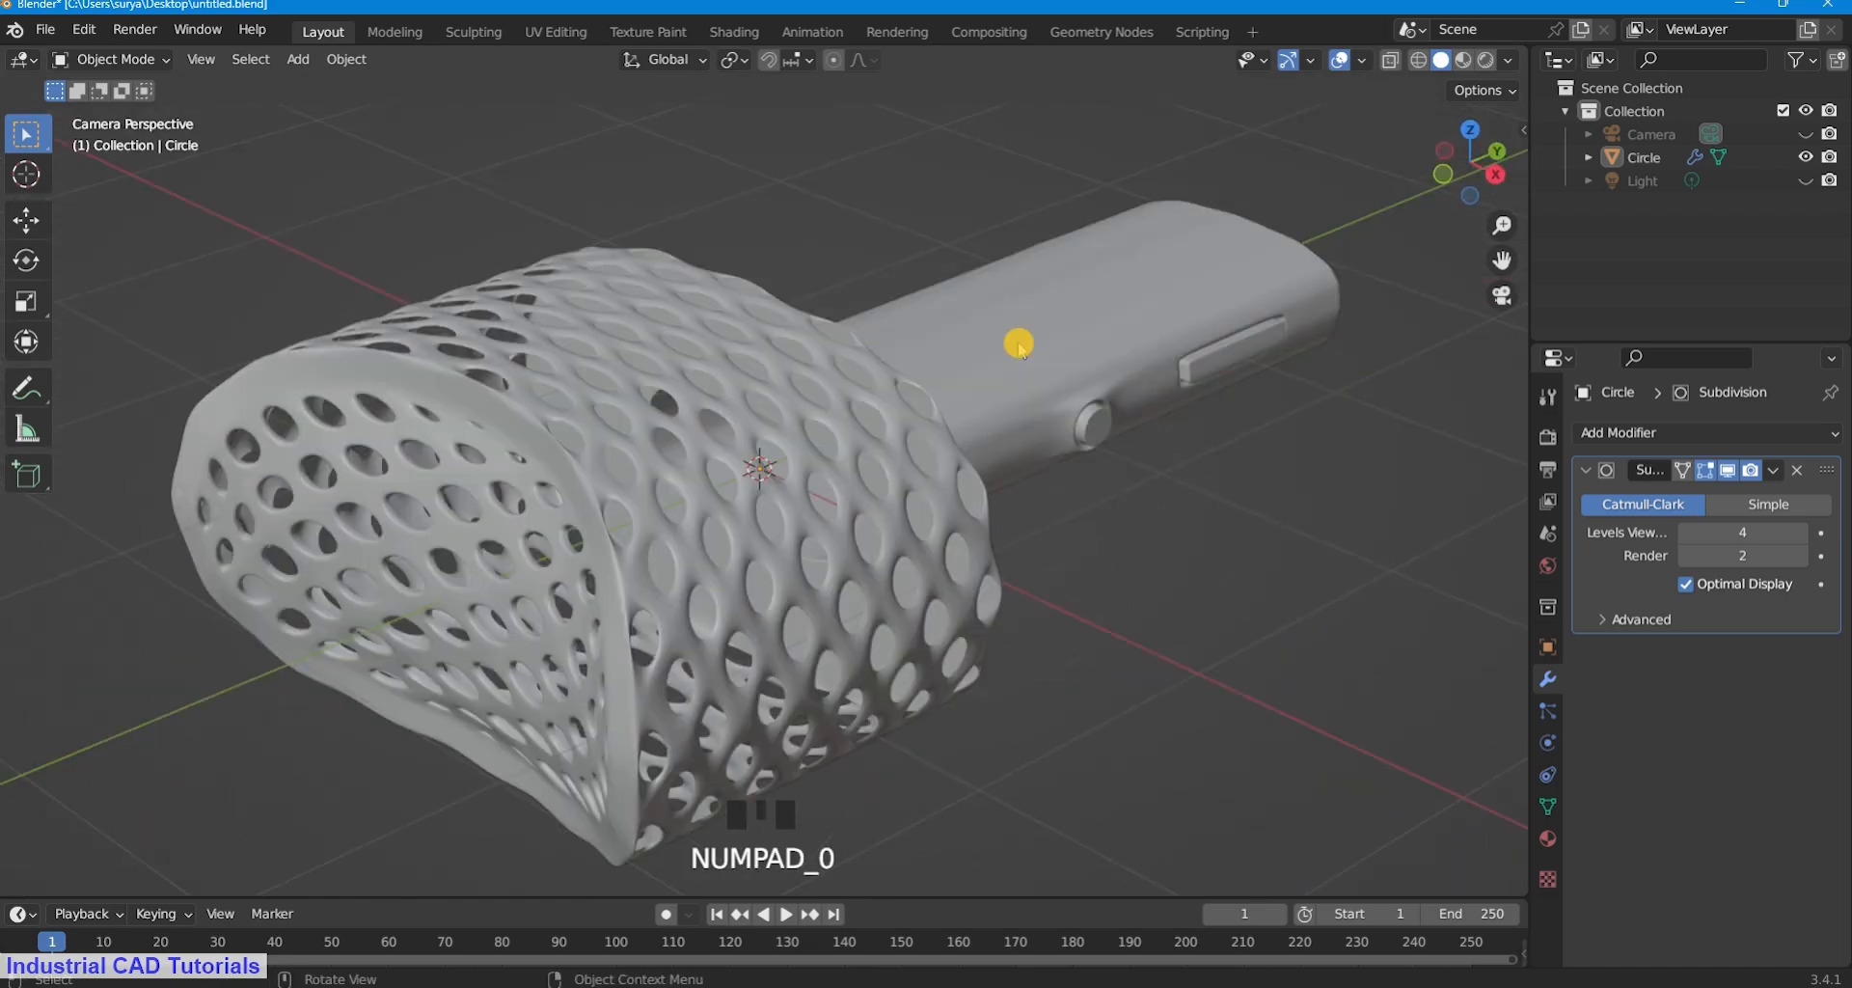
key("KP_0")
key("KP_0")
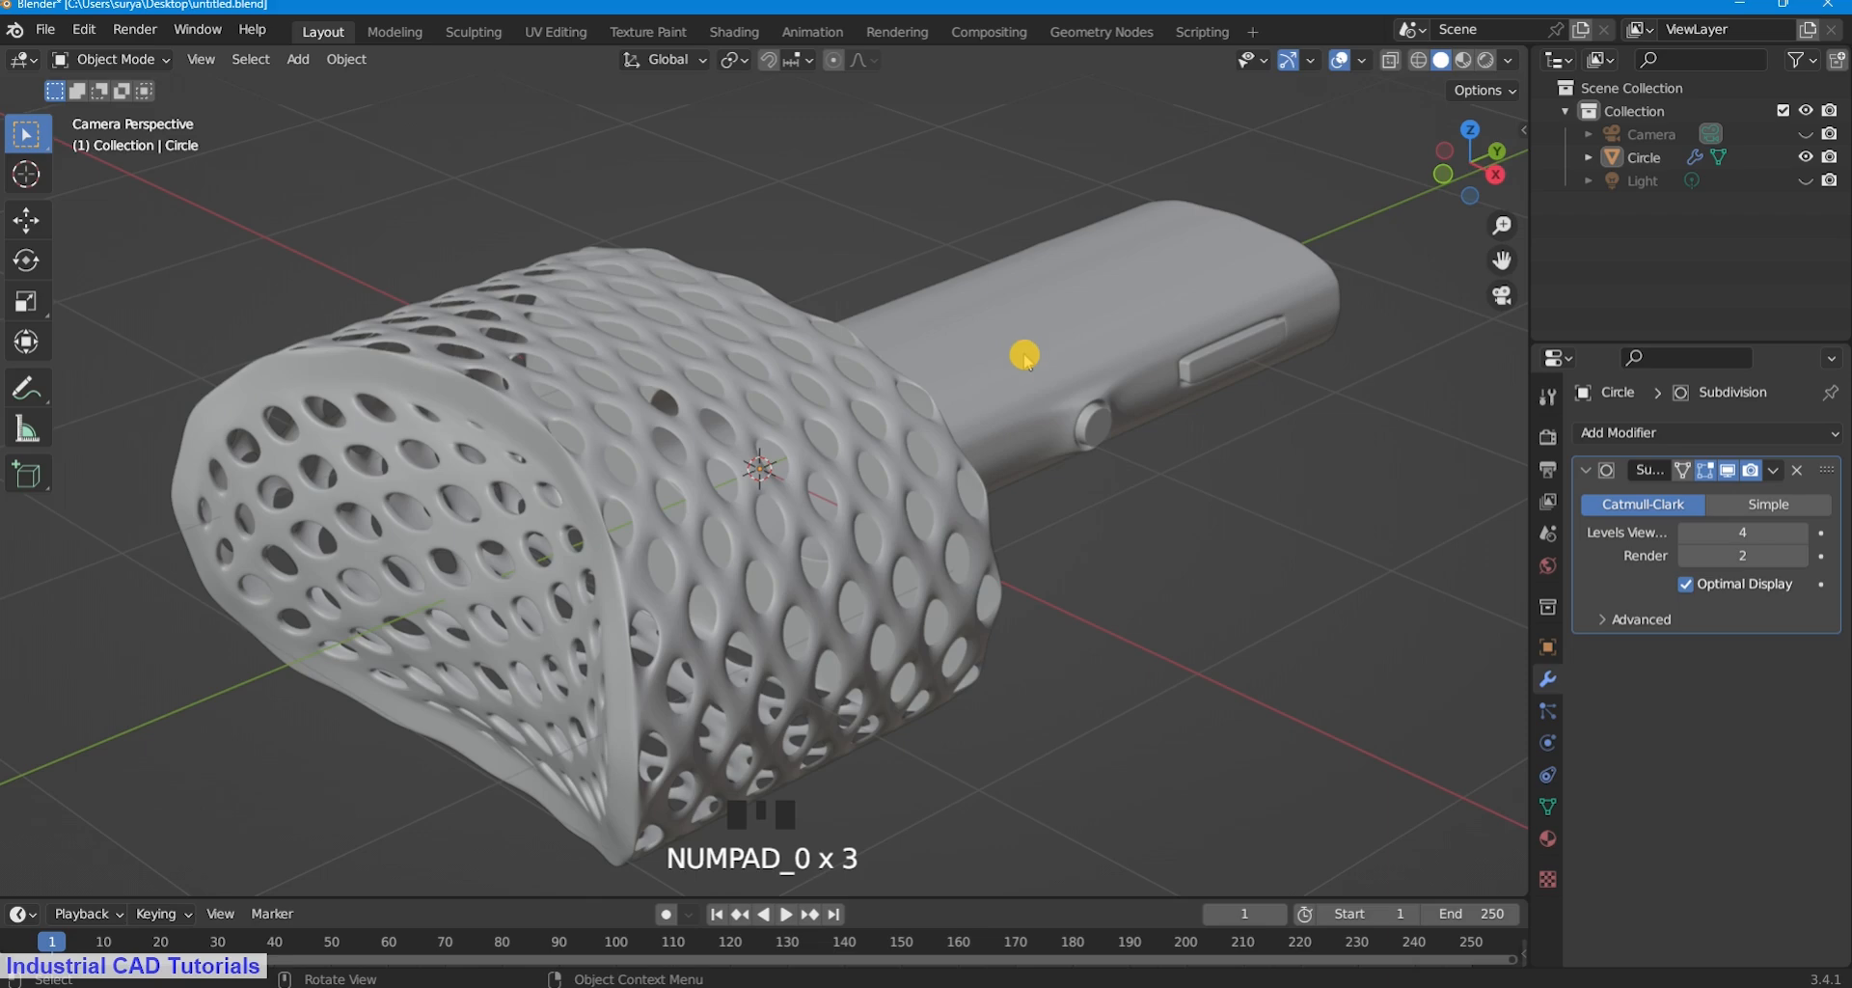
scroll(1022, 359, "down", 5)
scroll(1343, 433, "up", 3)
middle_click_drag(1343, 434, 791, 487)
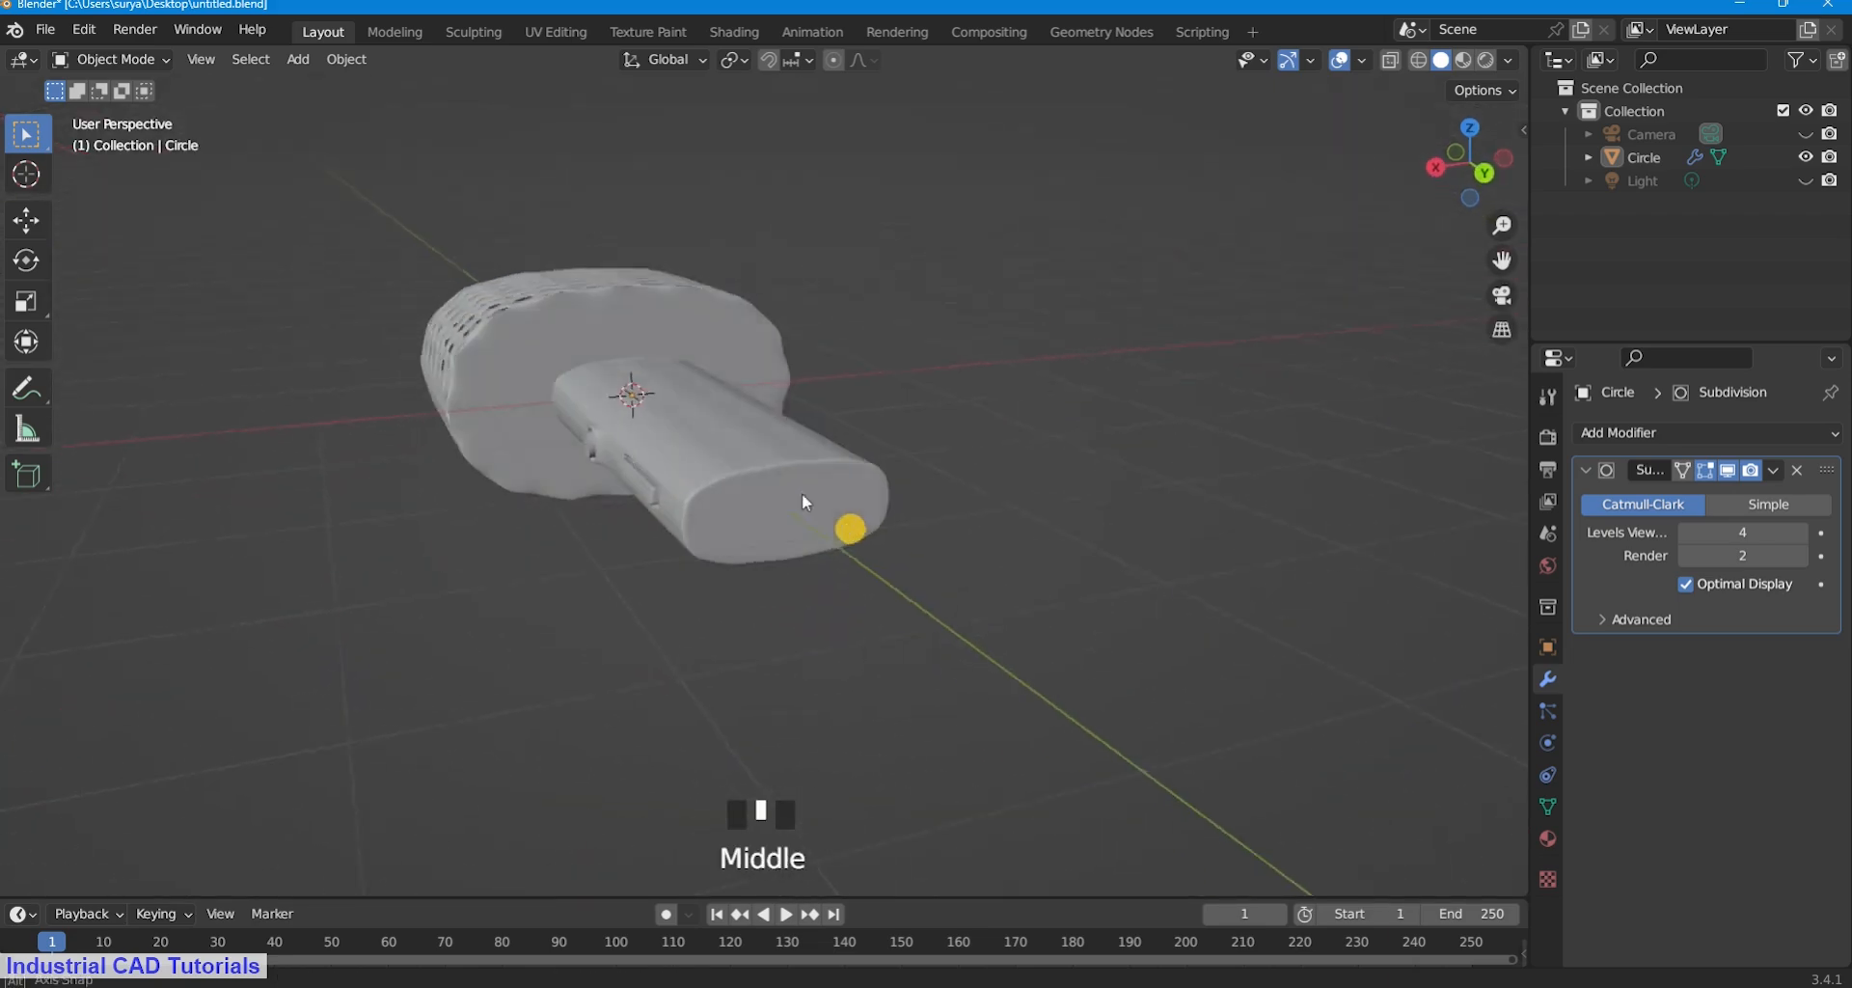
Return to Edit Mode, select the large face at the column's free end, and hide the Subdivision modifier in the viewport.
left_click(111, 59)
scroll(879, 506, "up", 4)
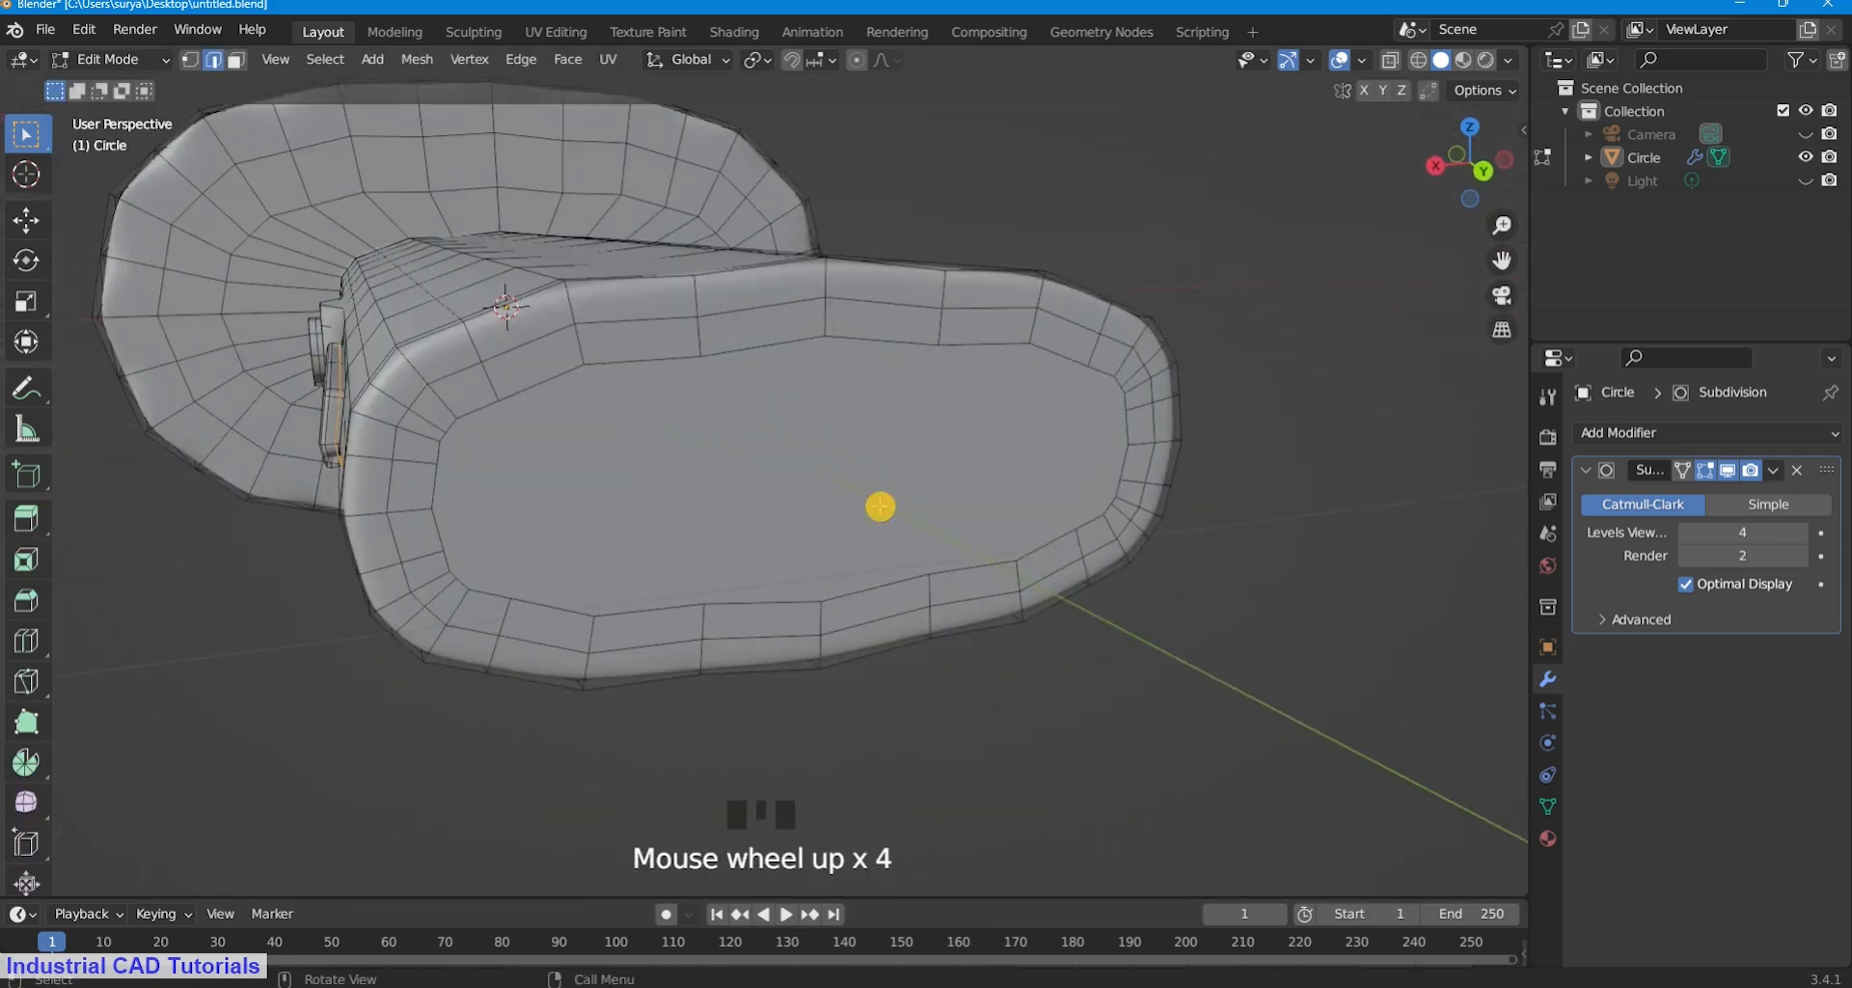
left_click(882, 482)
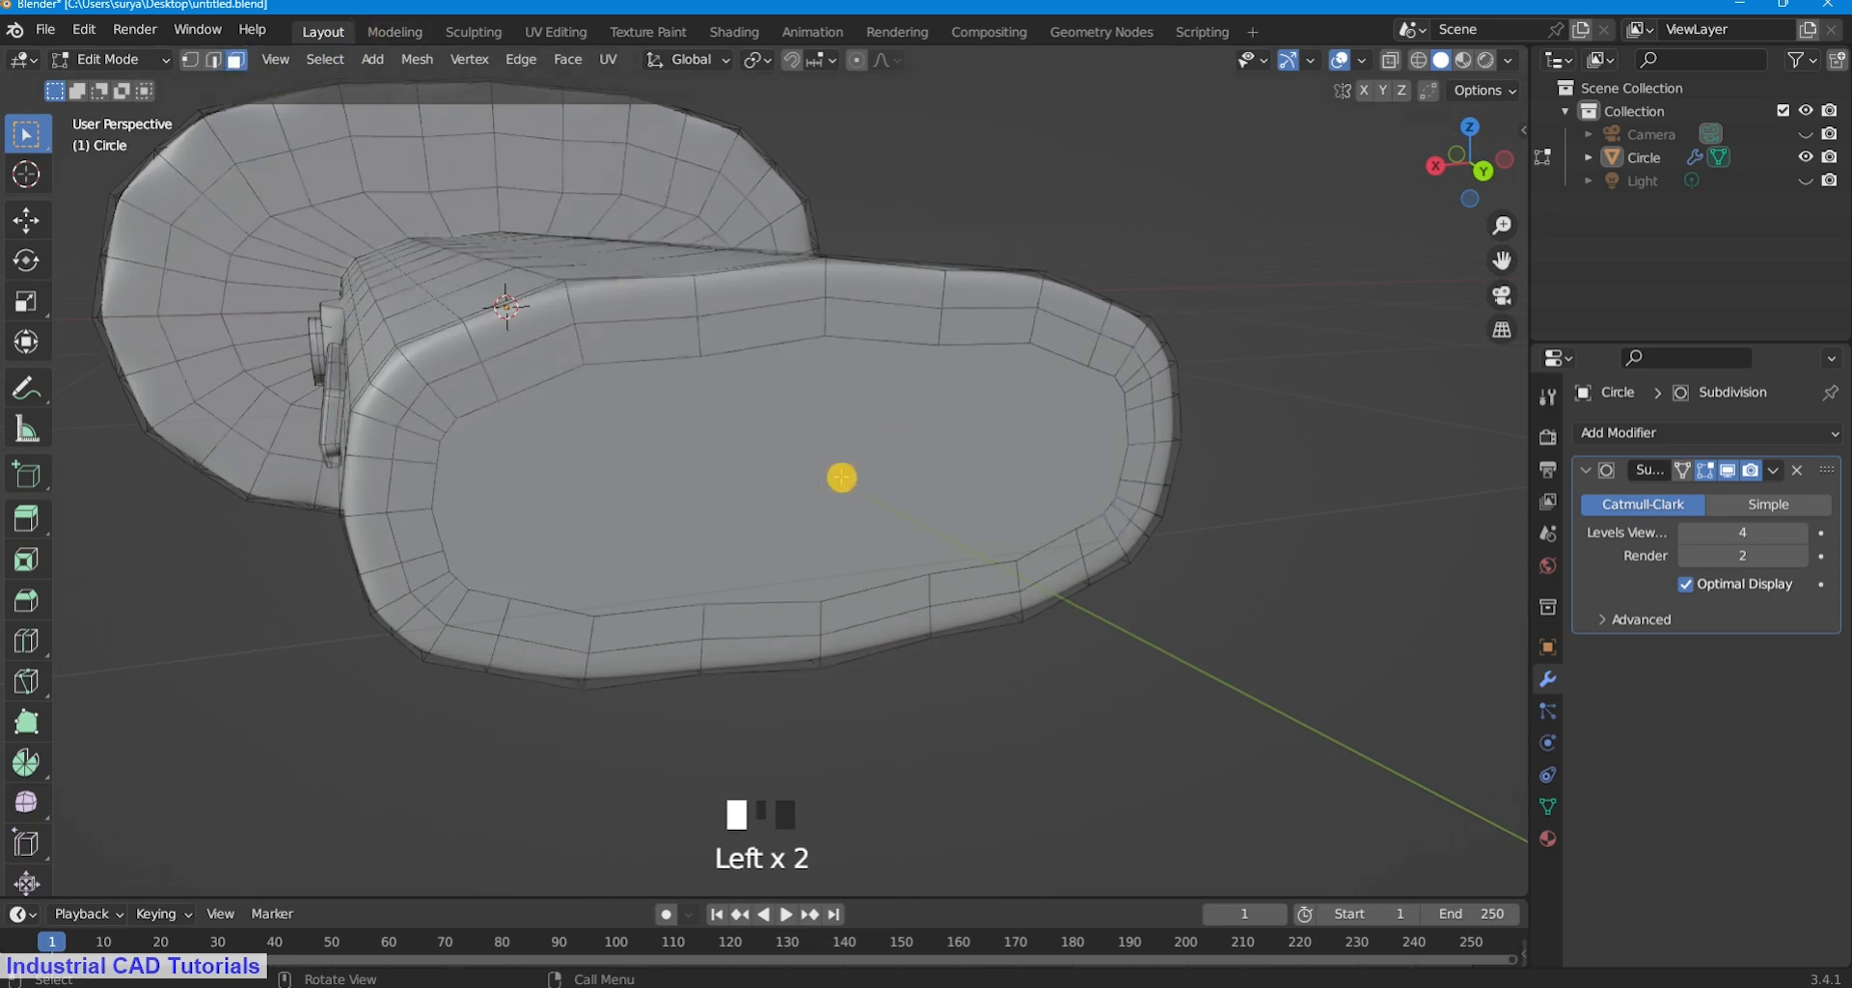
left_click(841, 477)
scroll(926, 494, "down", 2)
scroll(935, 496, "up", 1)
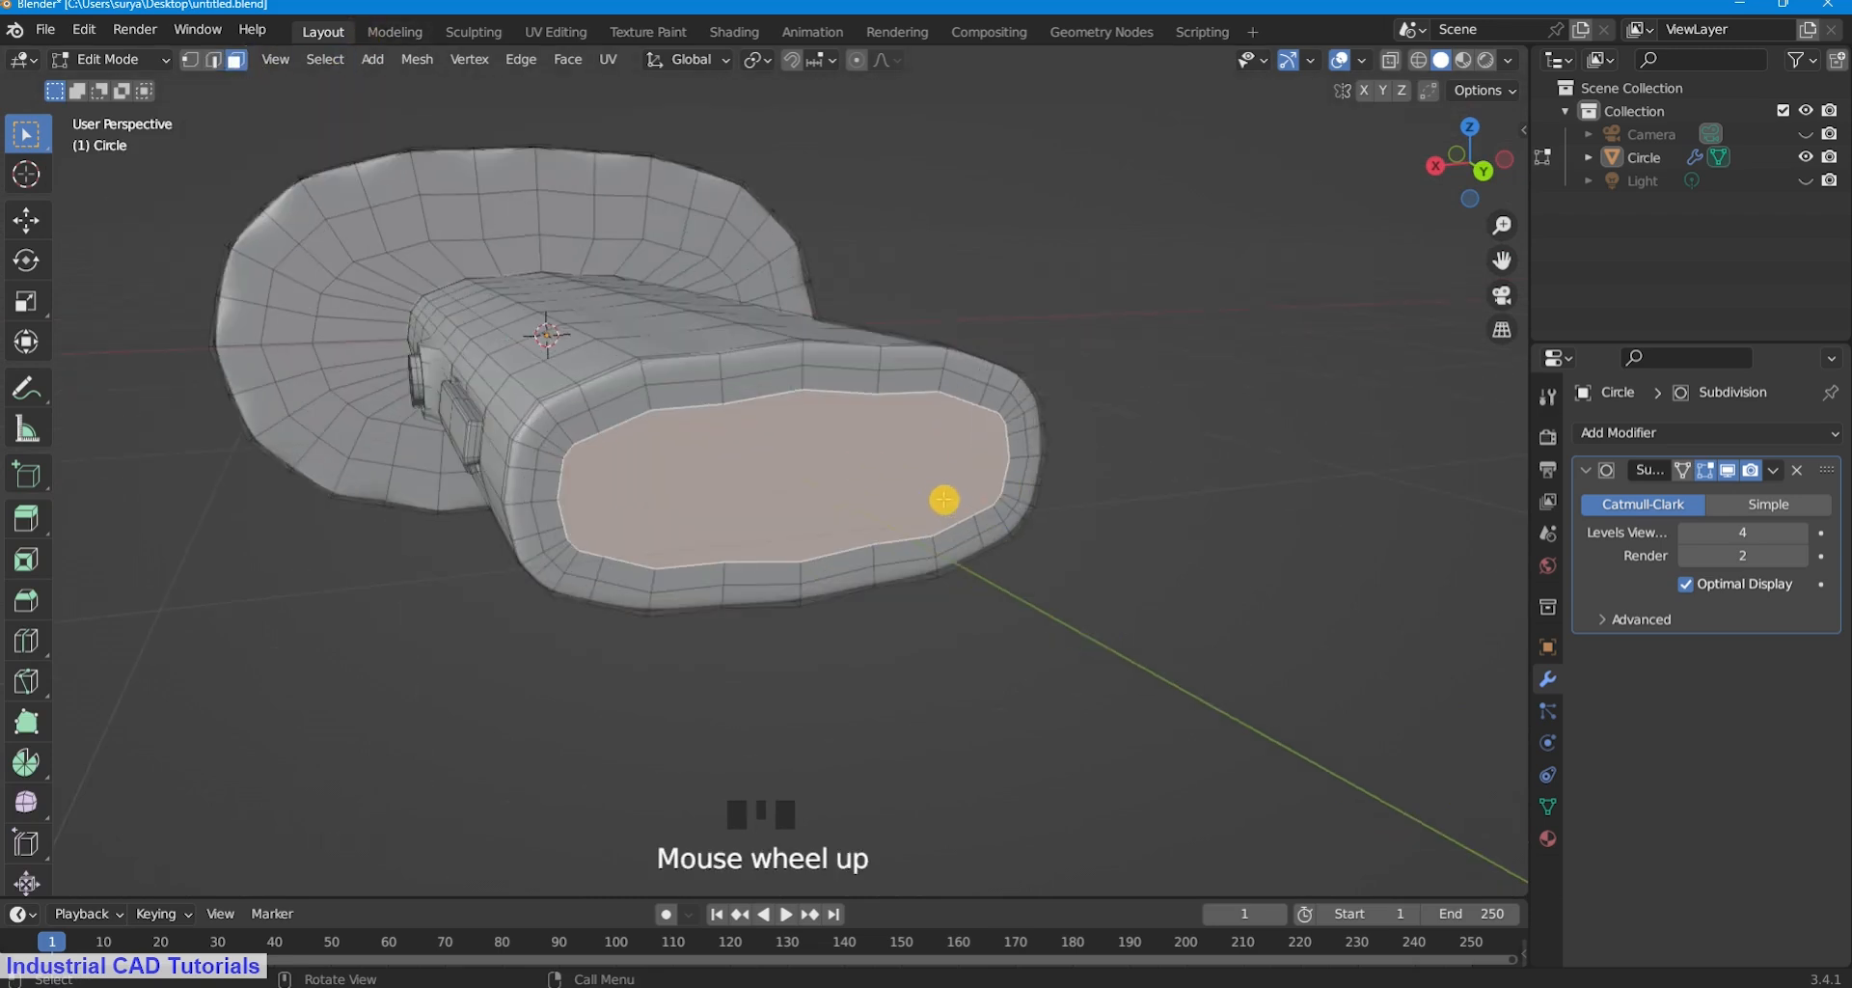
key("i")
key("Escape")
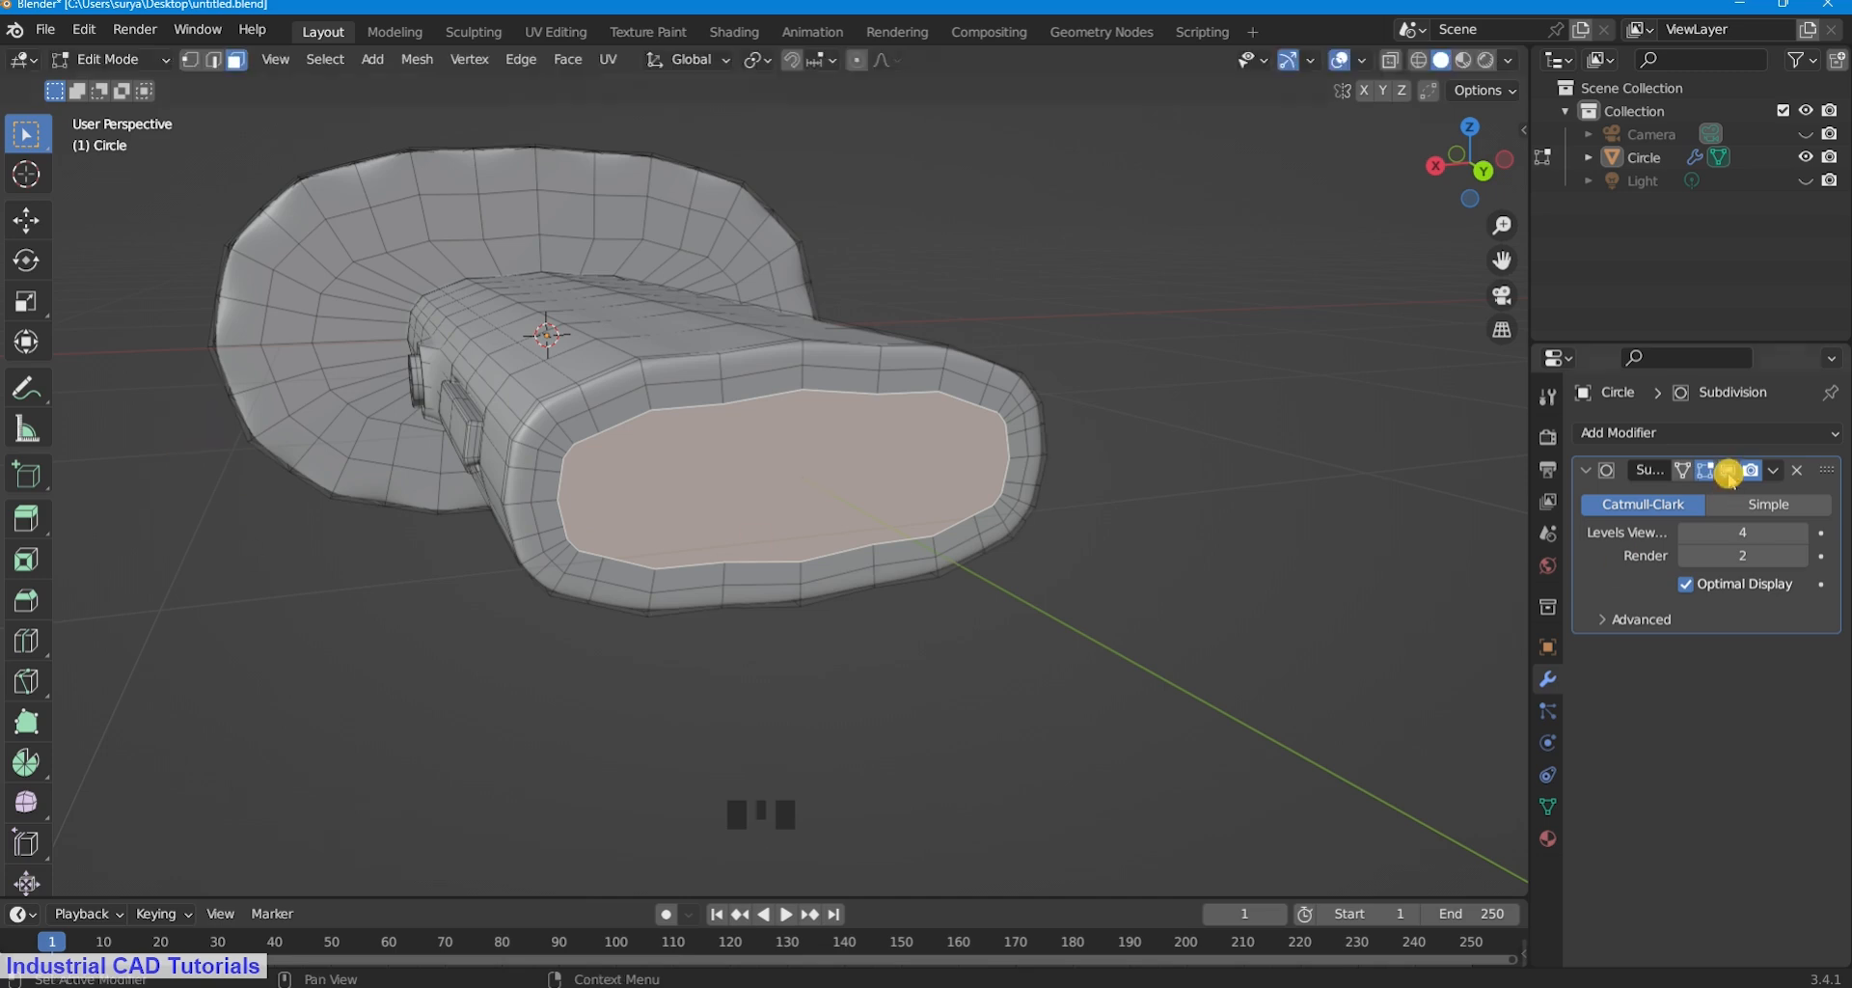
left_click(1727, 471)
Try to inset the column's end face by about 0.042 m.
key("i")
left_click(962, 507)
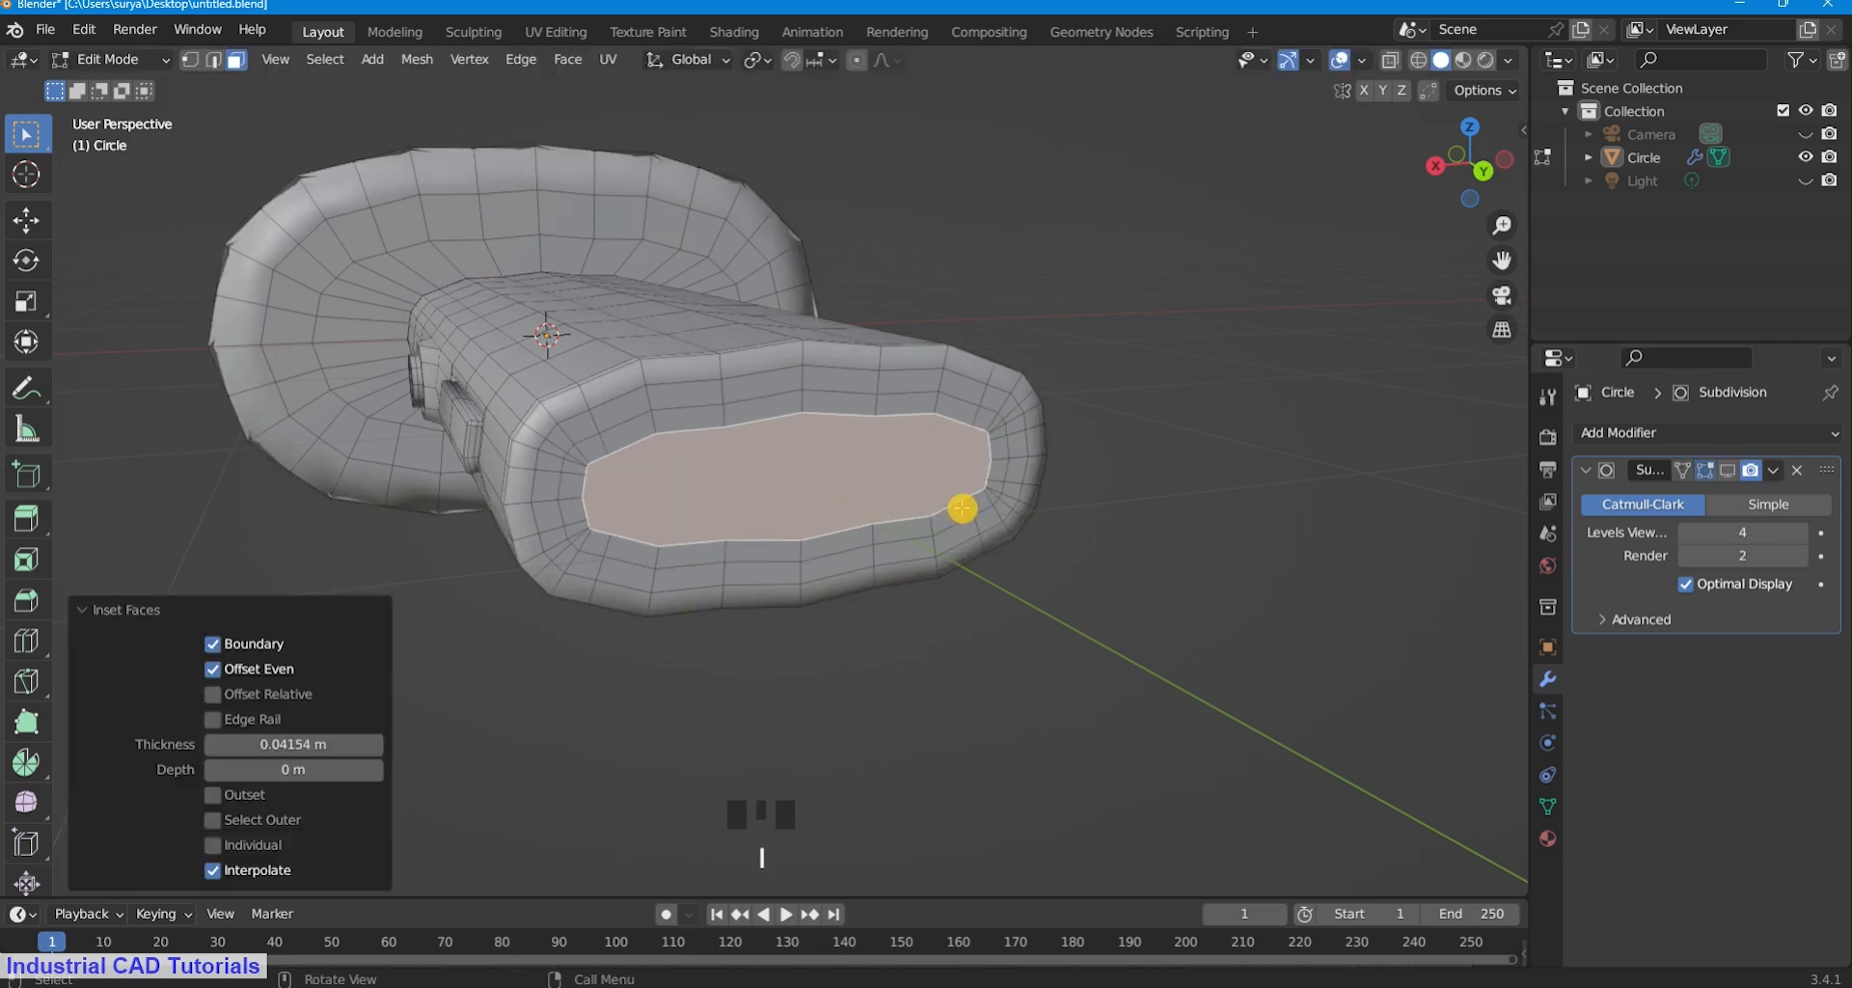
middle_click_drag(962, 508, 935, 508)
key("ctrl+z")
Delete the large face closing the column's free end and clear the selection.
key("x")
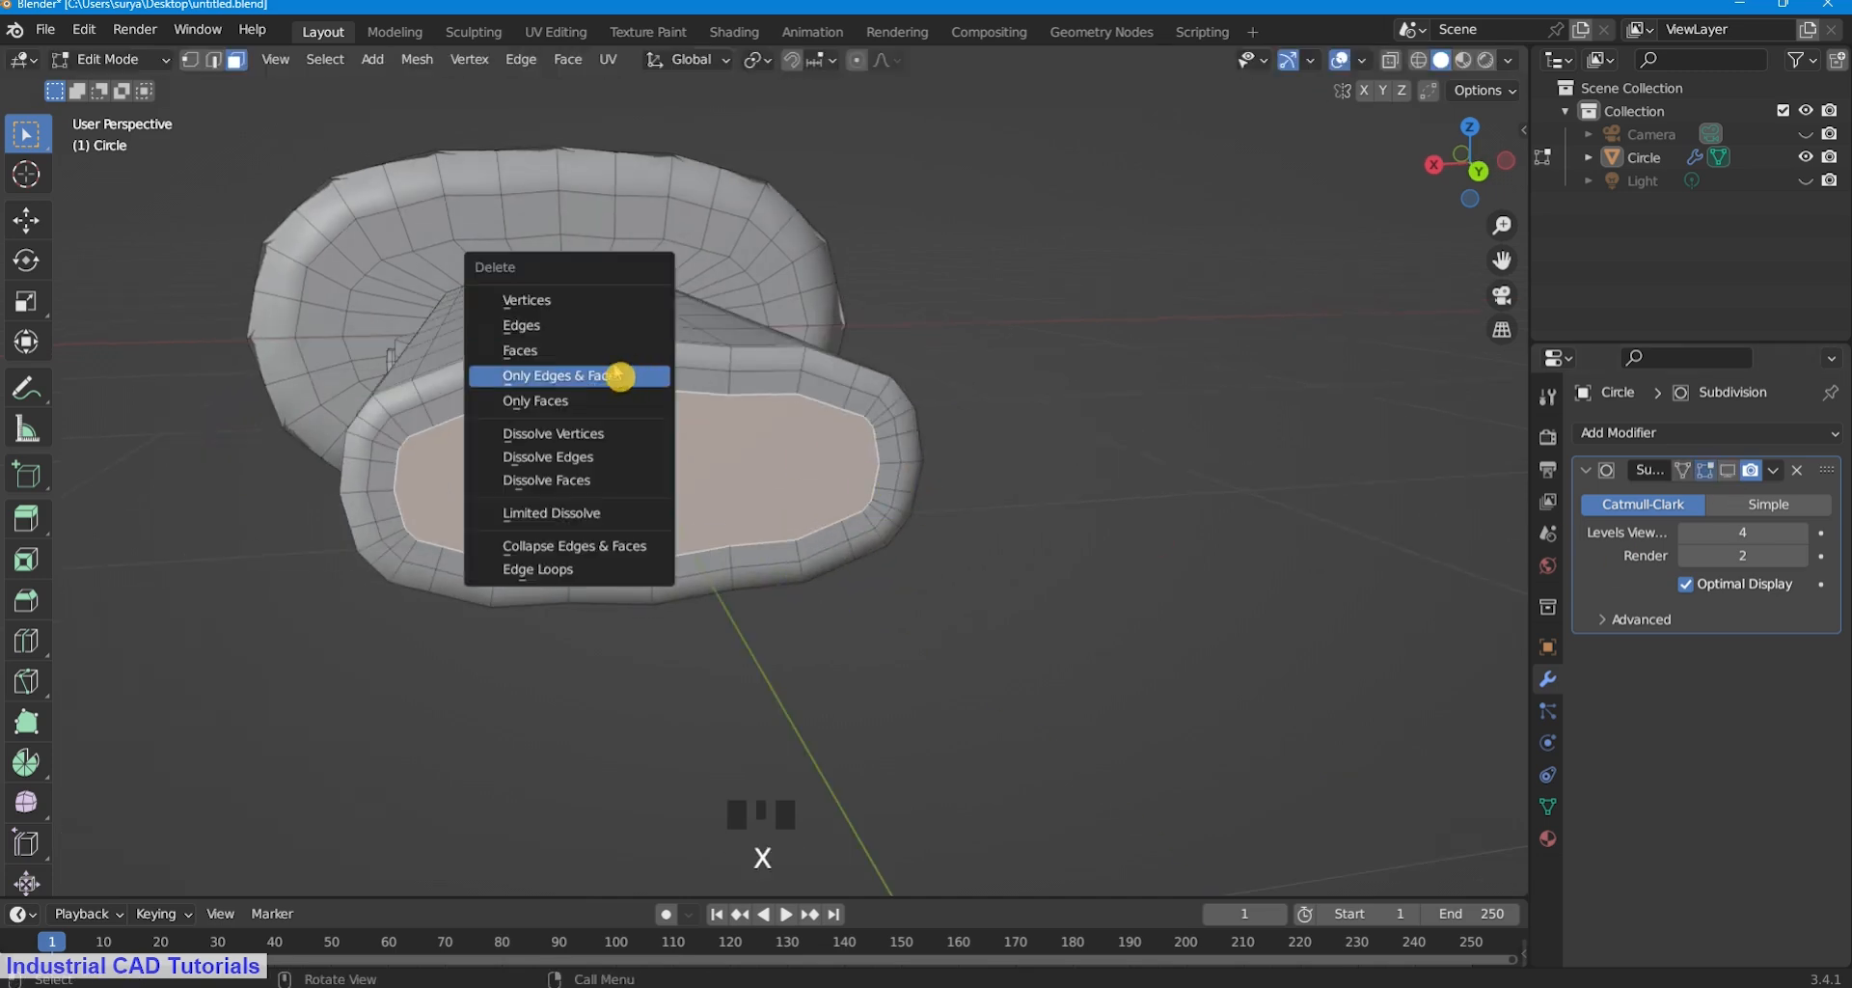
left_click(620, 367)
left_click(762, 397, "alt+shift")
left_click(1018, 385)
middle_click_drag(1021, 388, 1025, 338)
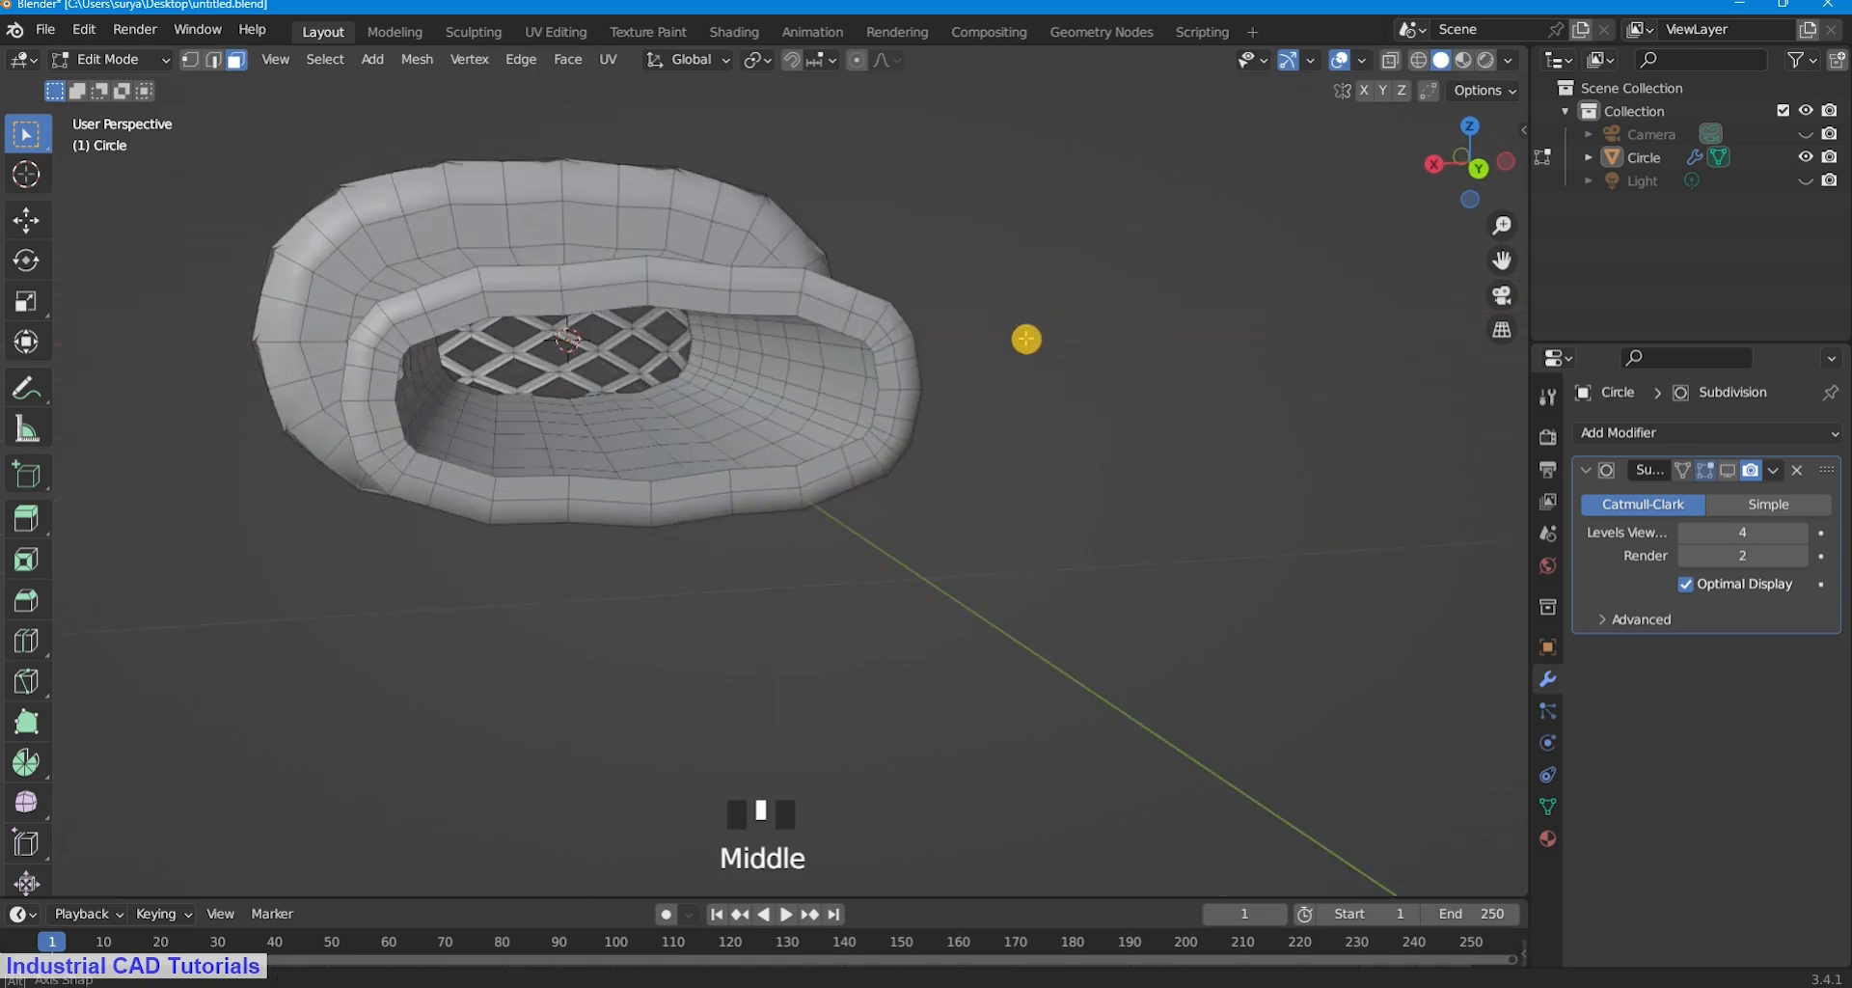
Select the edge loop around the column's end opening and scale it to about 0.527 along Z and 0.340 along X.
left_click(213, 59)
left_click(807, 318, "alt+shift")
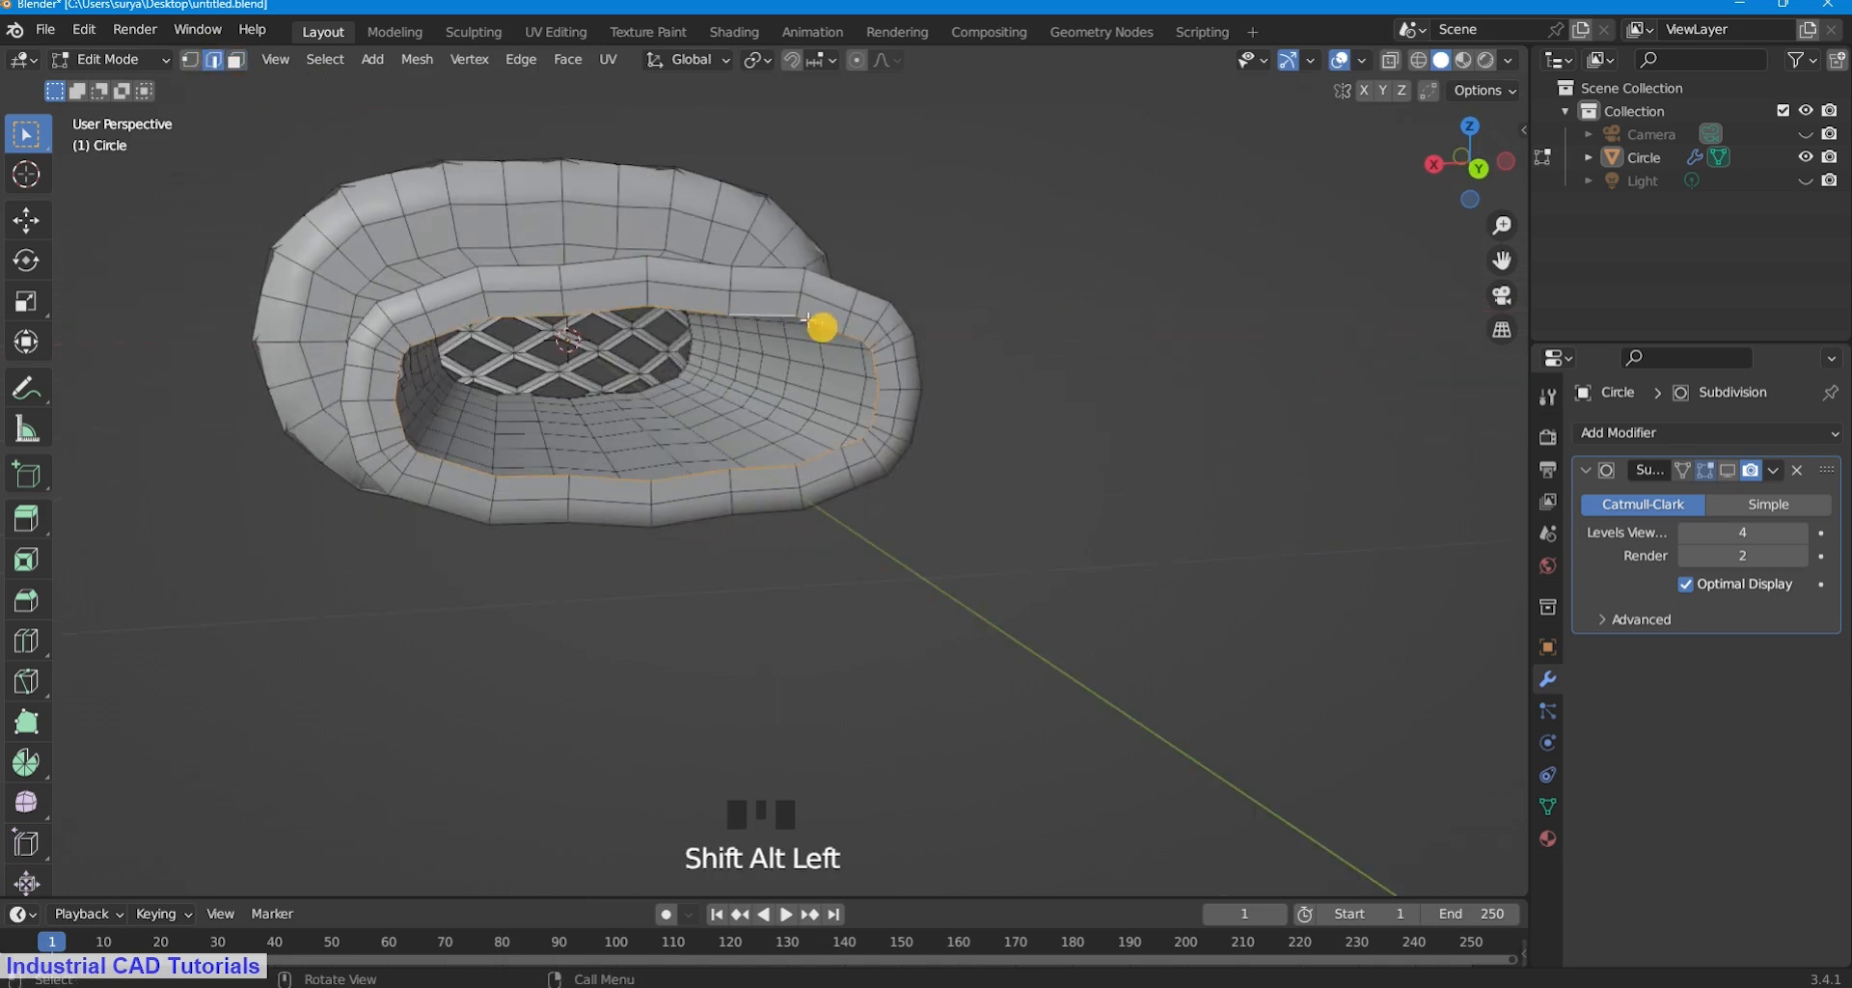
key("s")
key("z")
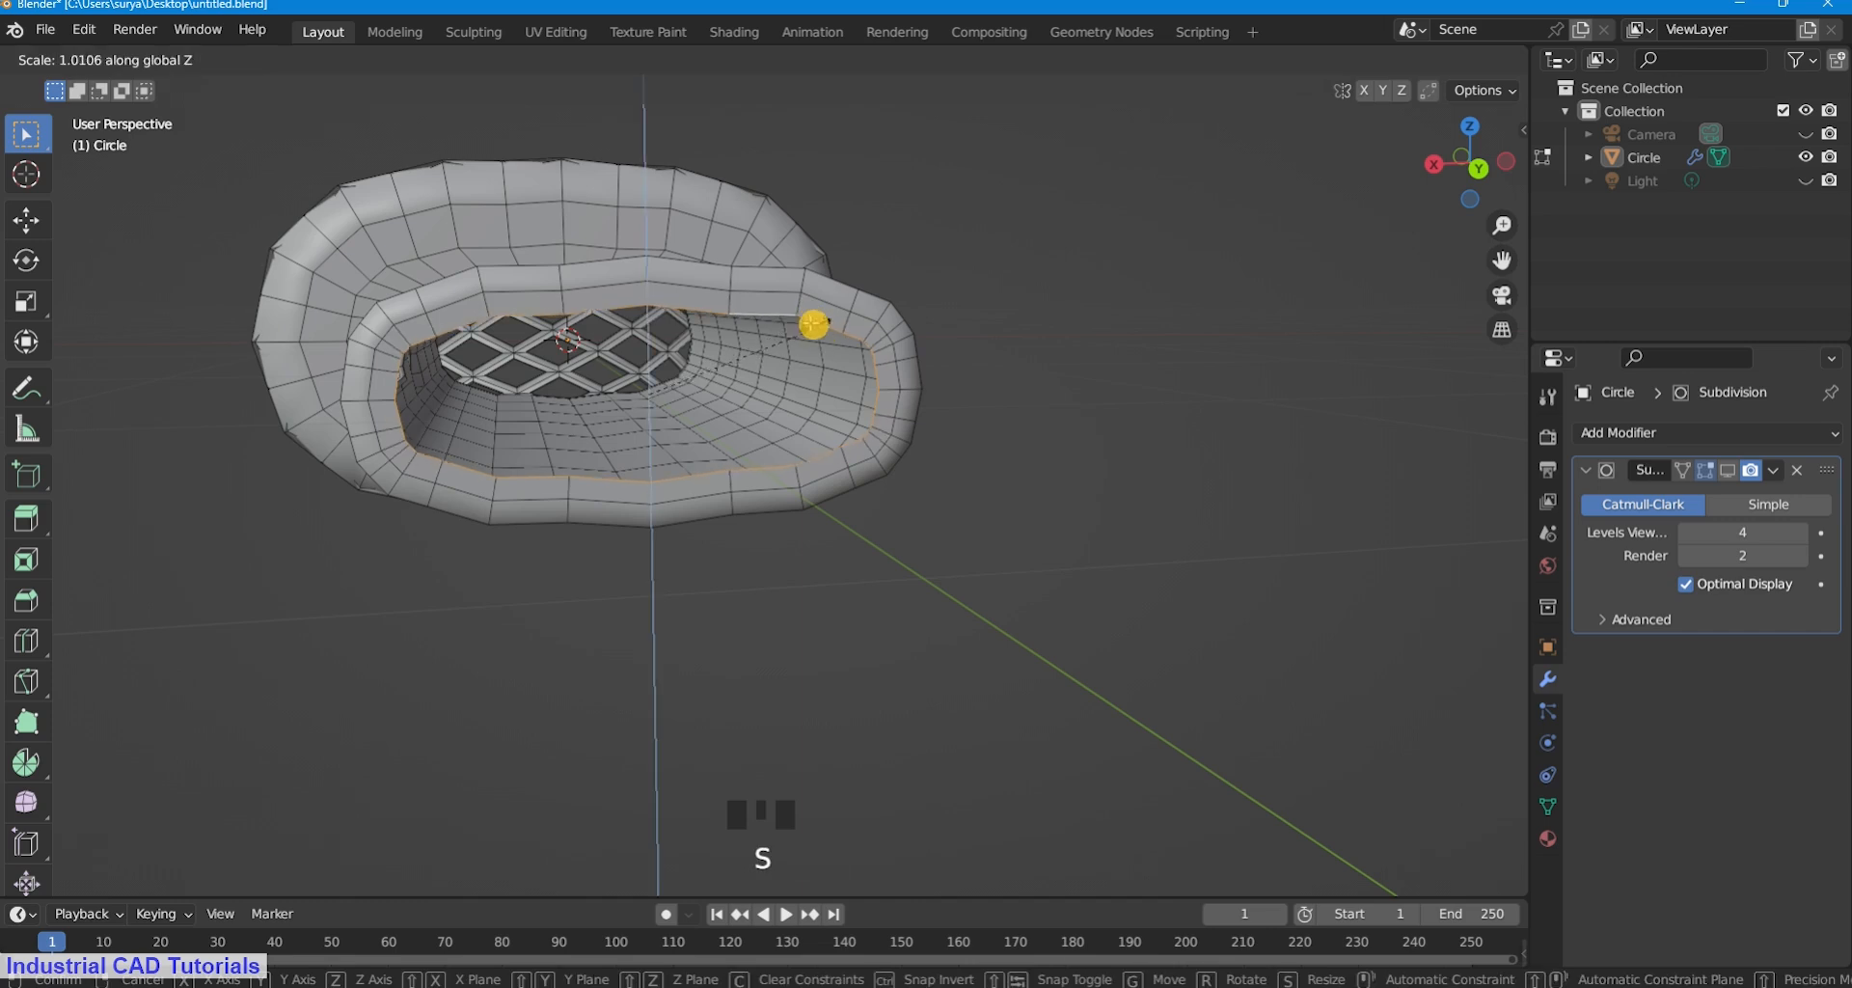
left_click(673, 303)
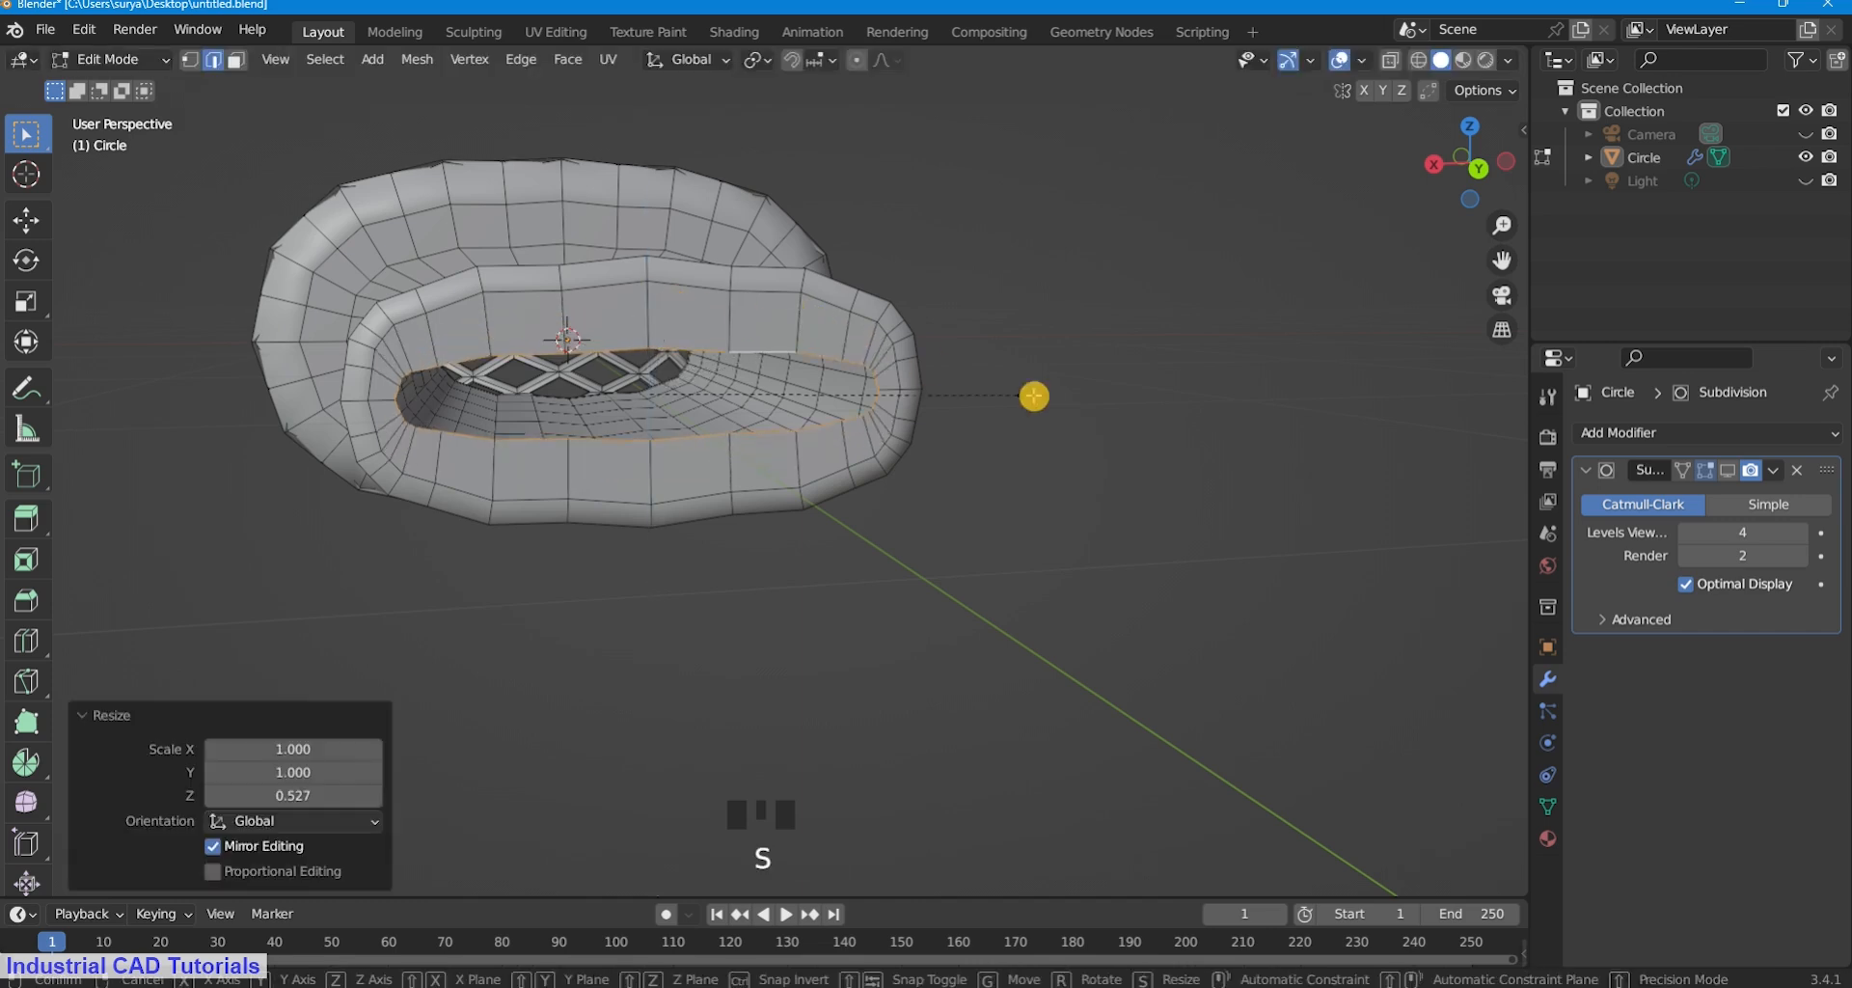
key("s")
key("x")
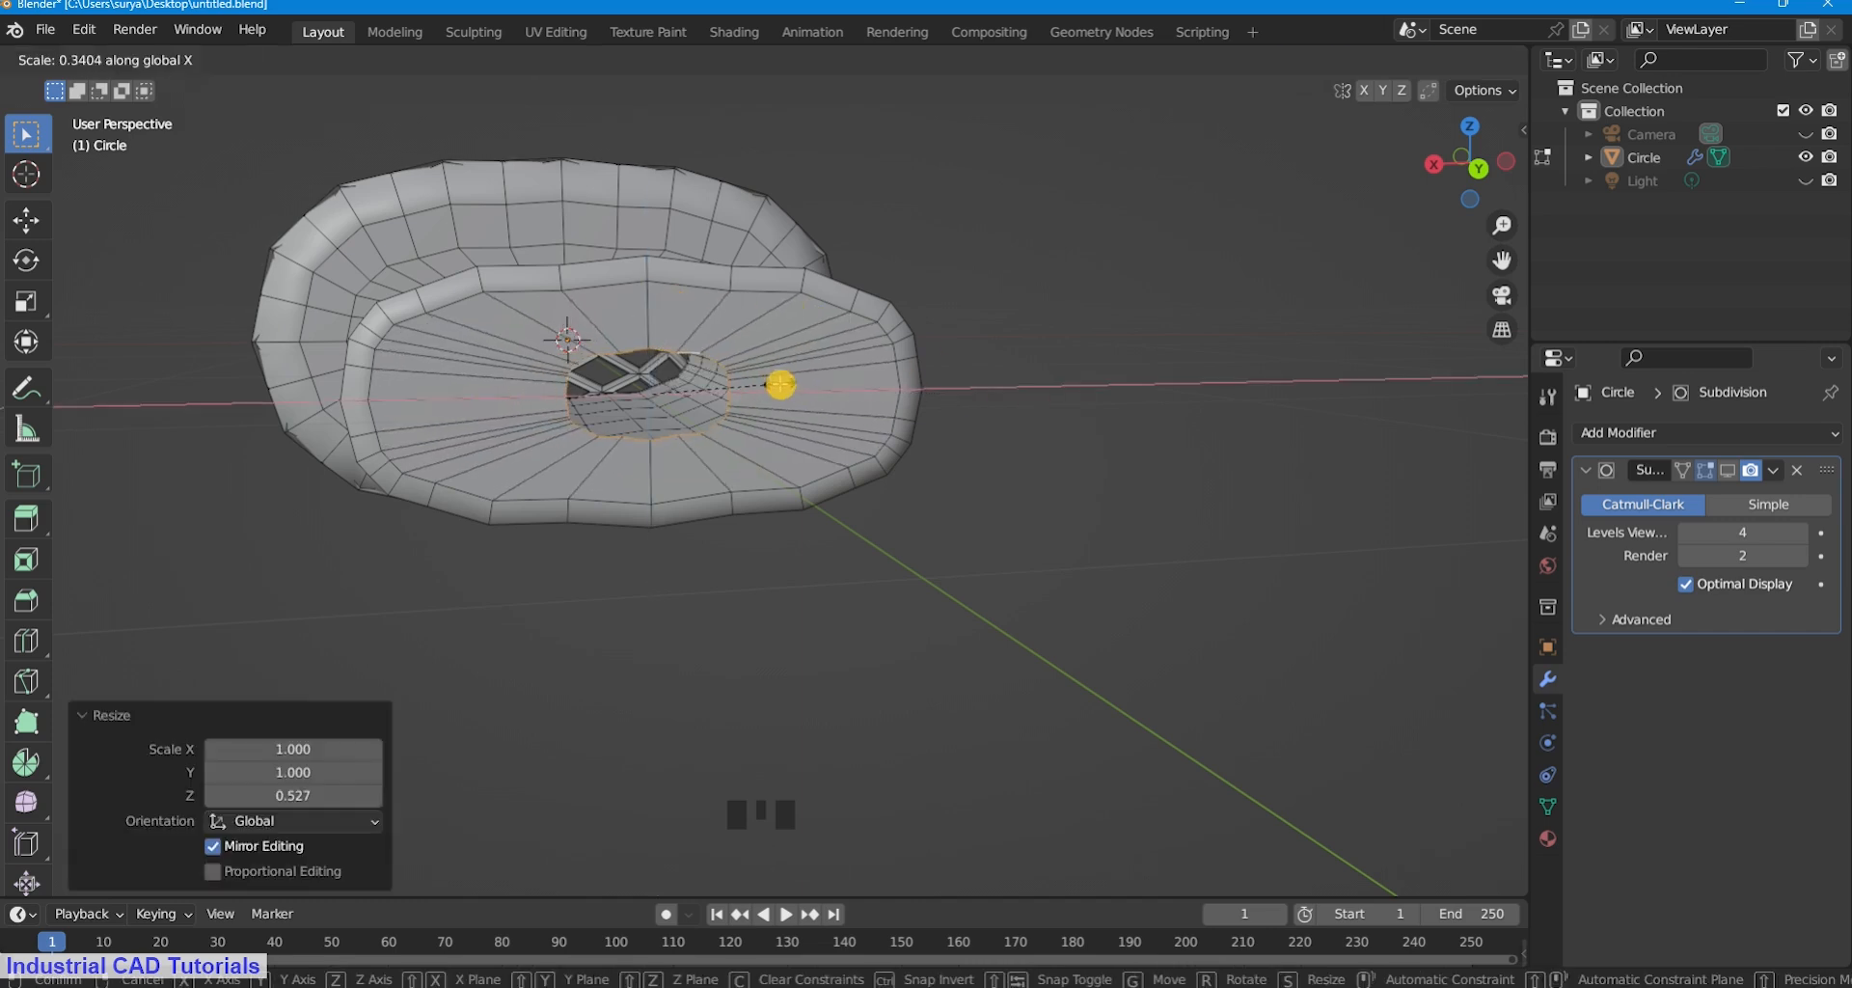
left_click(781, 384)
middle_click_drag(780, 384, 809, 415)
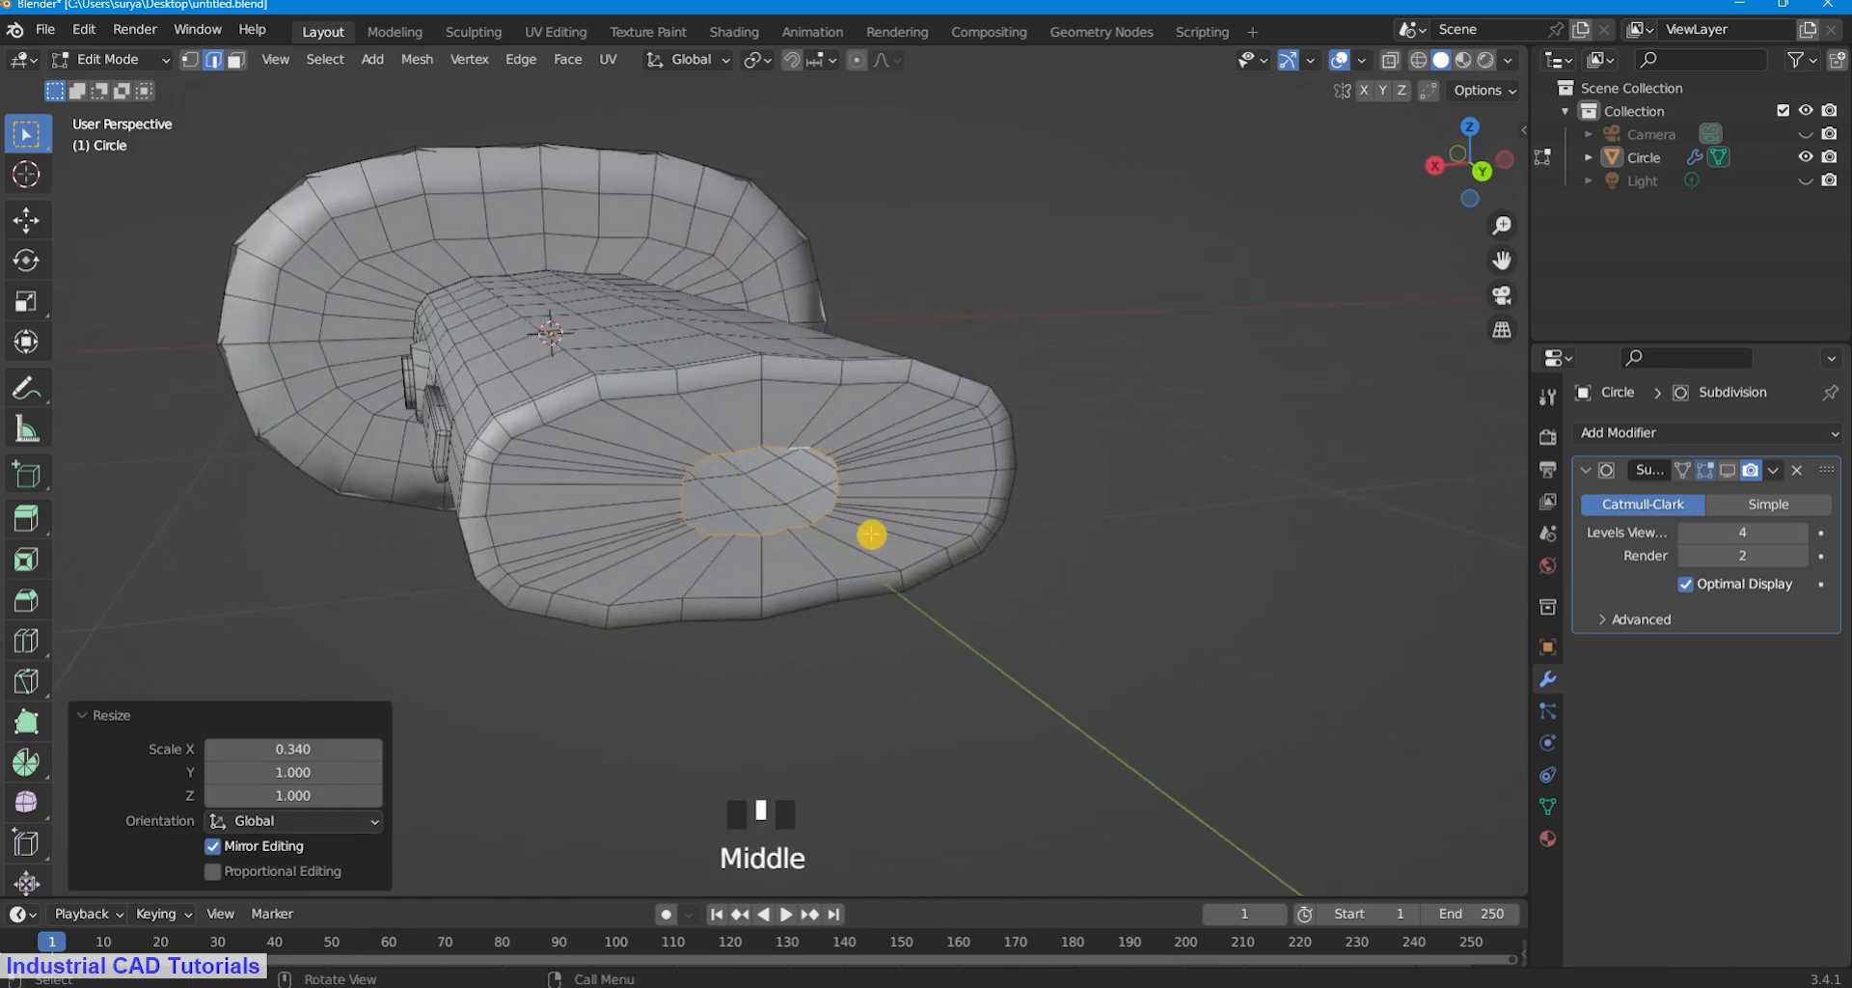
Fill the column's end opening with a face and inset it by about 0.019 m.
scroll(872, 536, "up", 1)
key("f")
scroll(934, 537, "up", 1)
scroll(935, 537, "down", 2)
key("i")
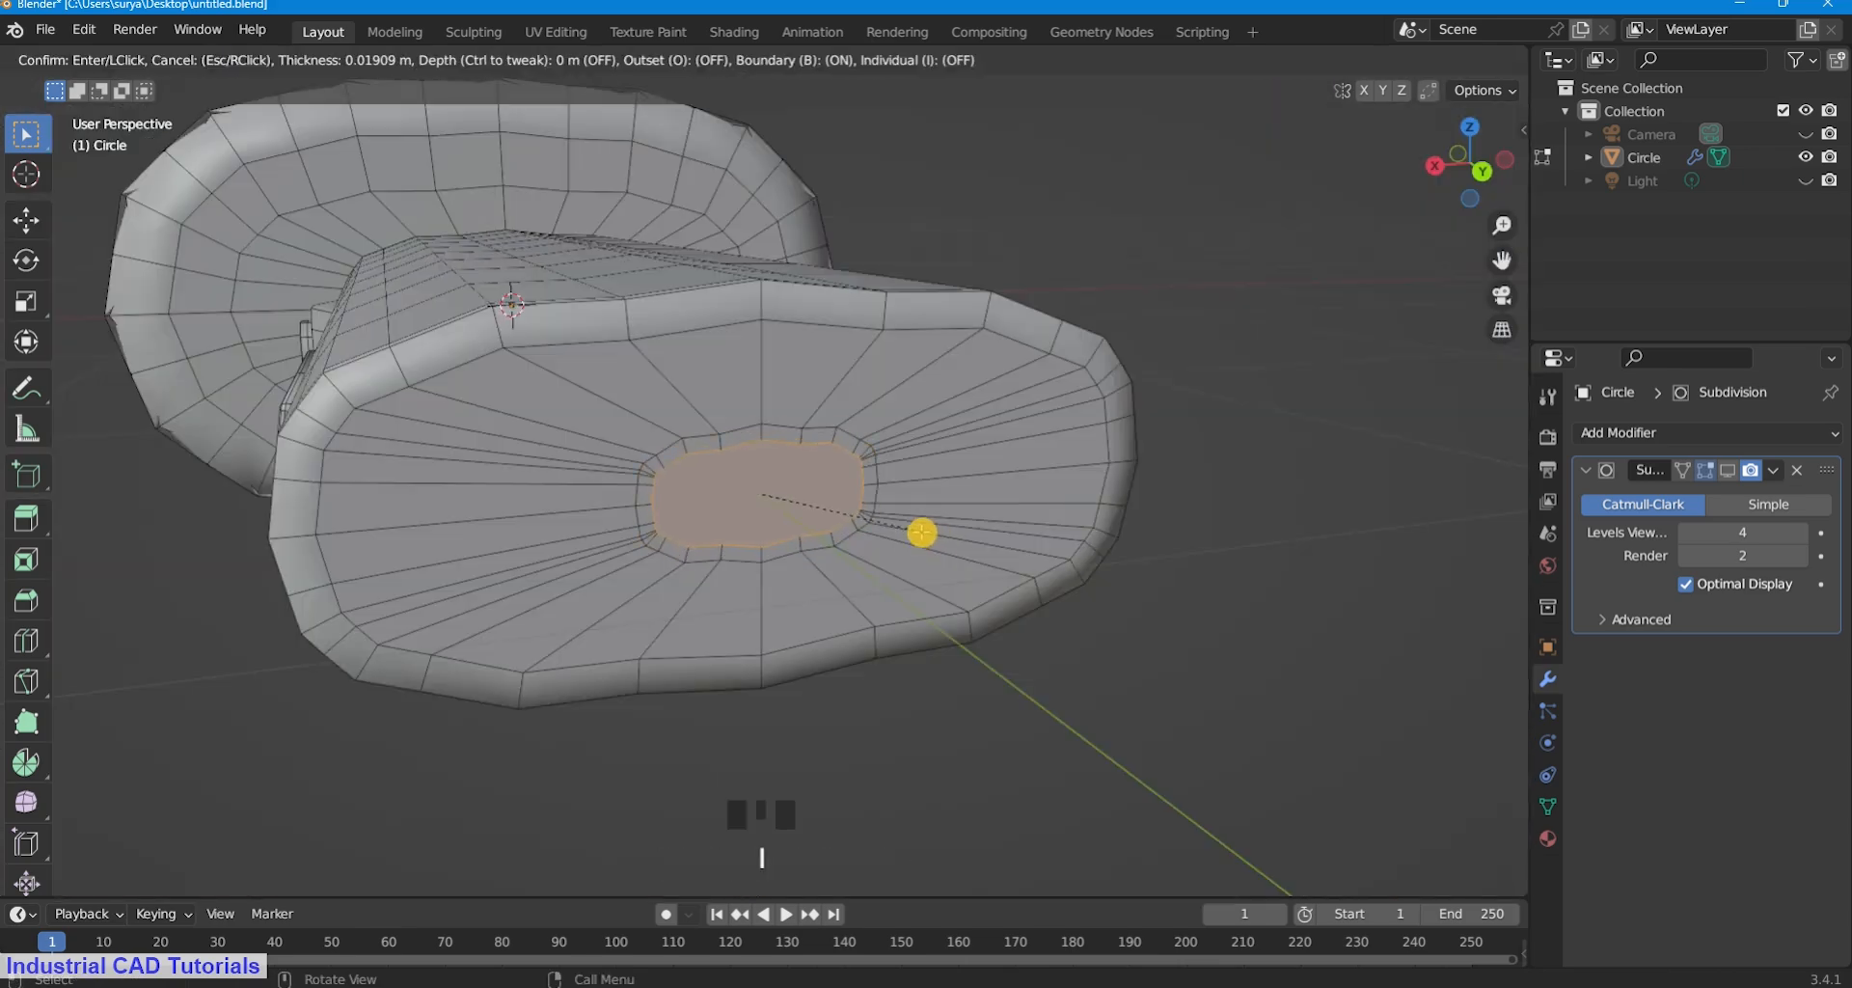
left_click(921, 532)
middle_click_drag(921, 532, 984, 537)
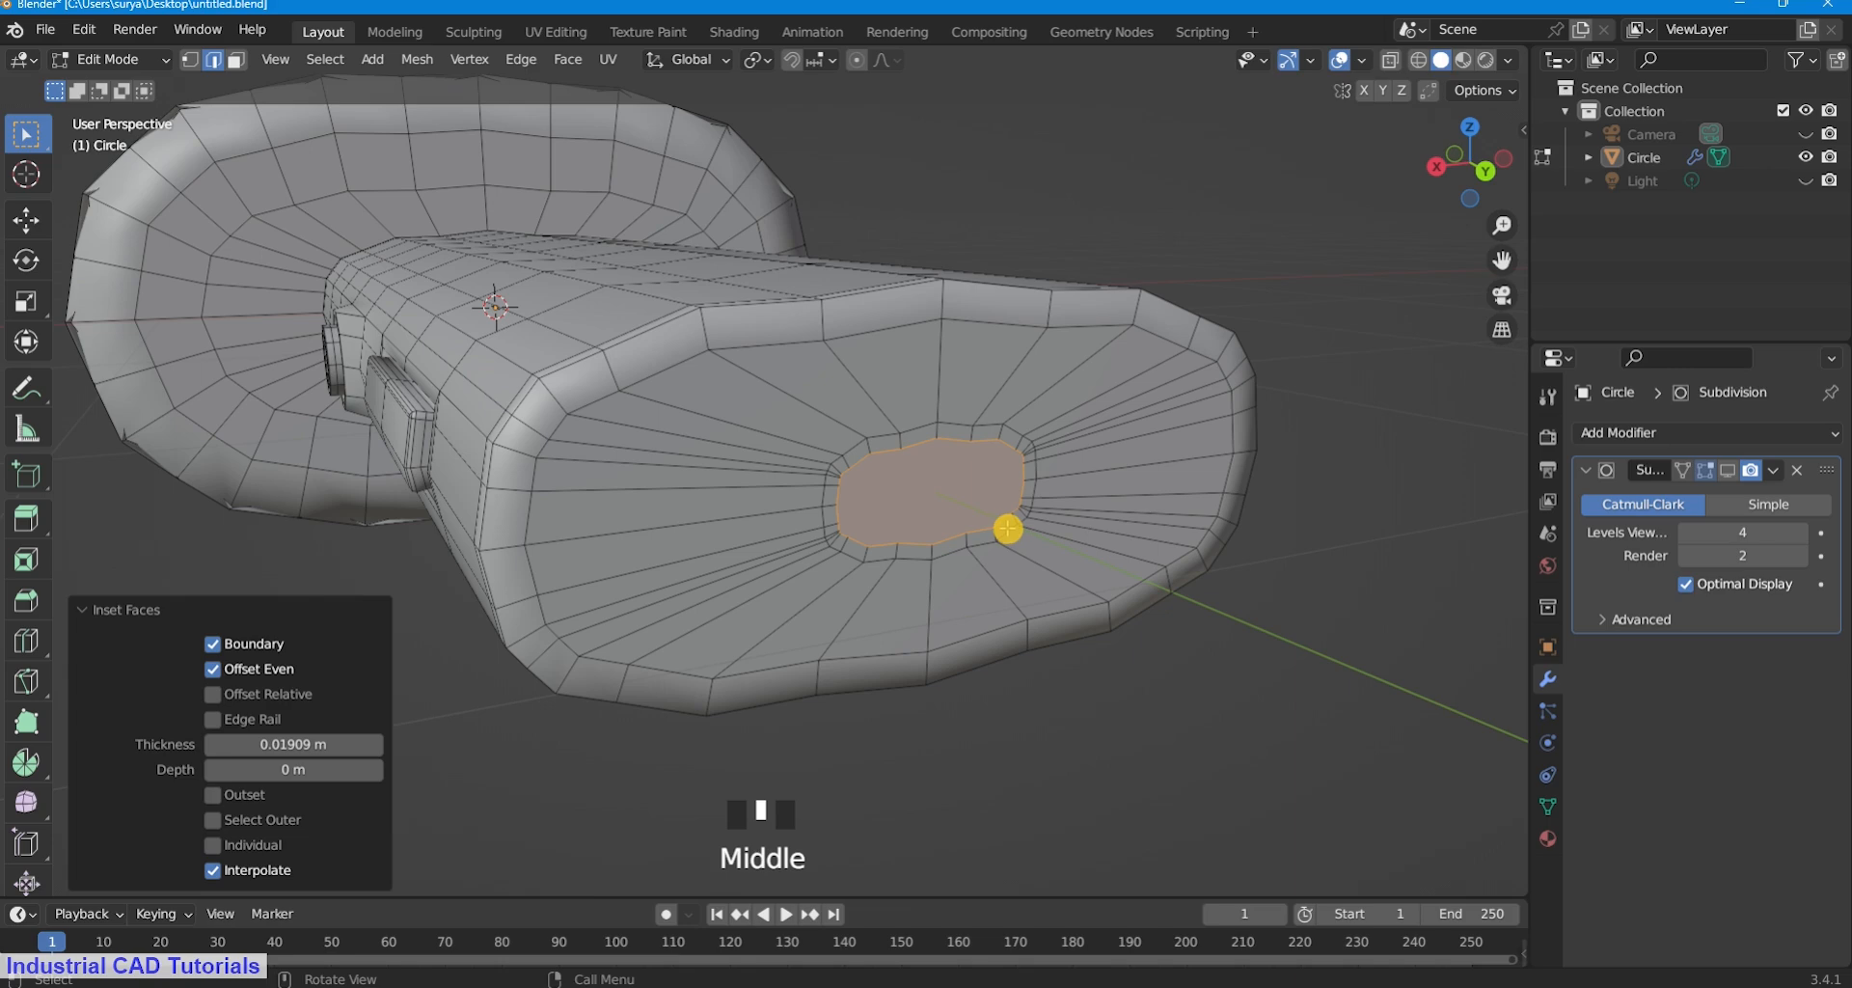
scroll(1005, 529, "up", 1)
scroll(998, 522, "down", 1)
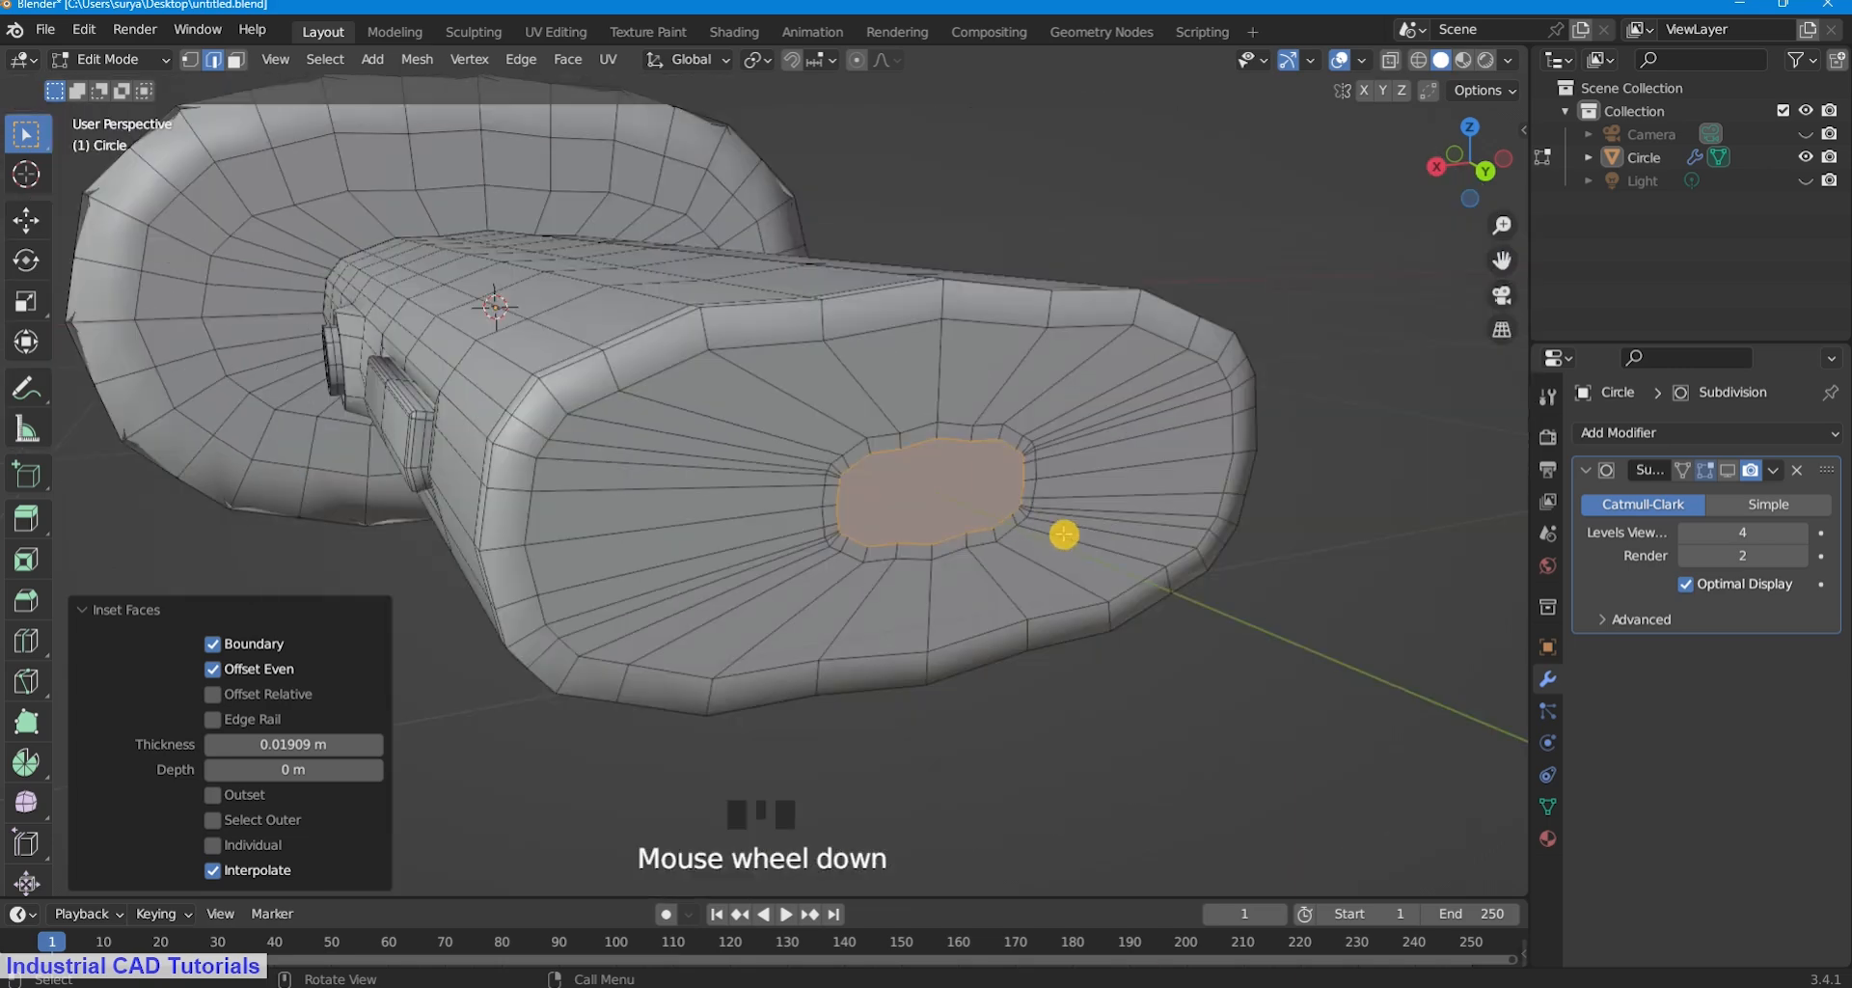
key("i")
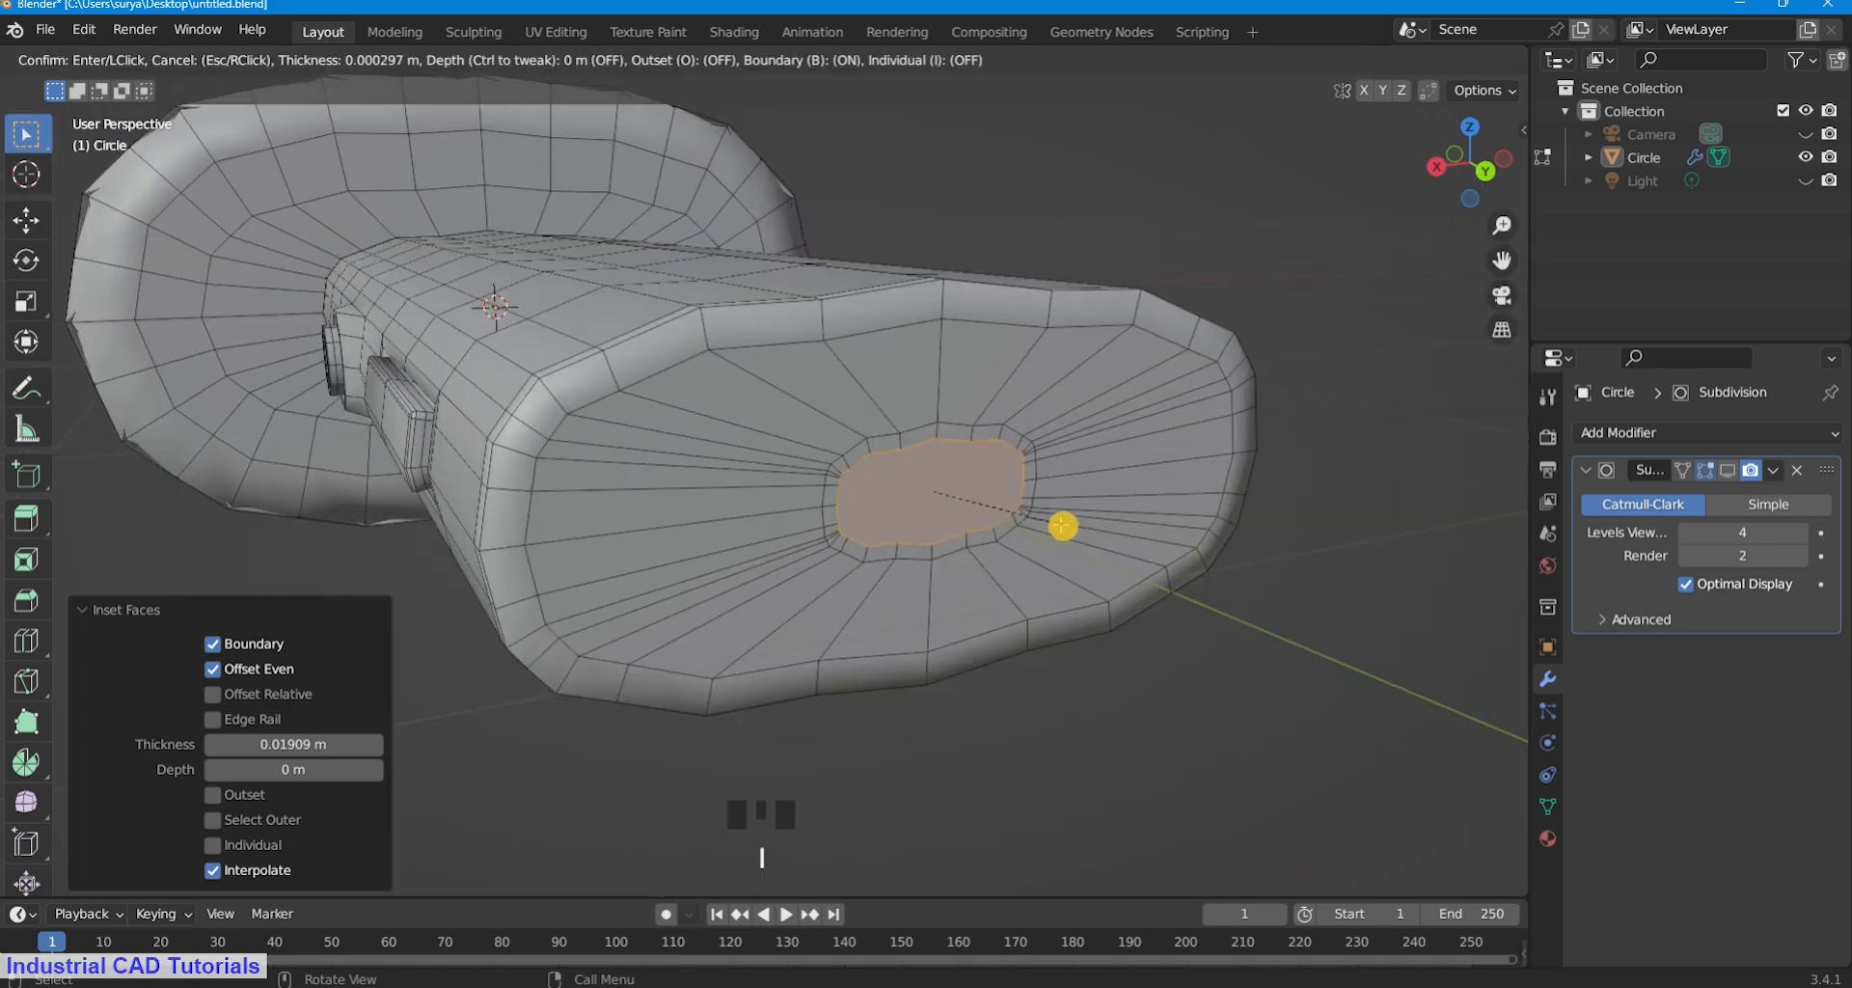
left_click(1071, 525)
key("ctrl+z")
Extrude the small end face along its normals with an offset of about 0.0257 m and scale it to about 0.901.
key("alt+e")
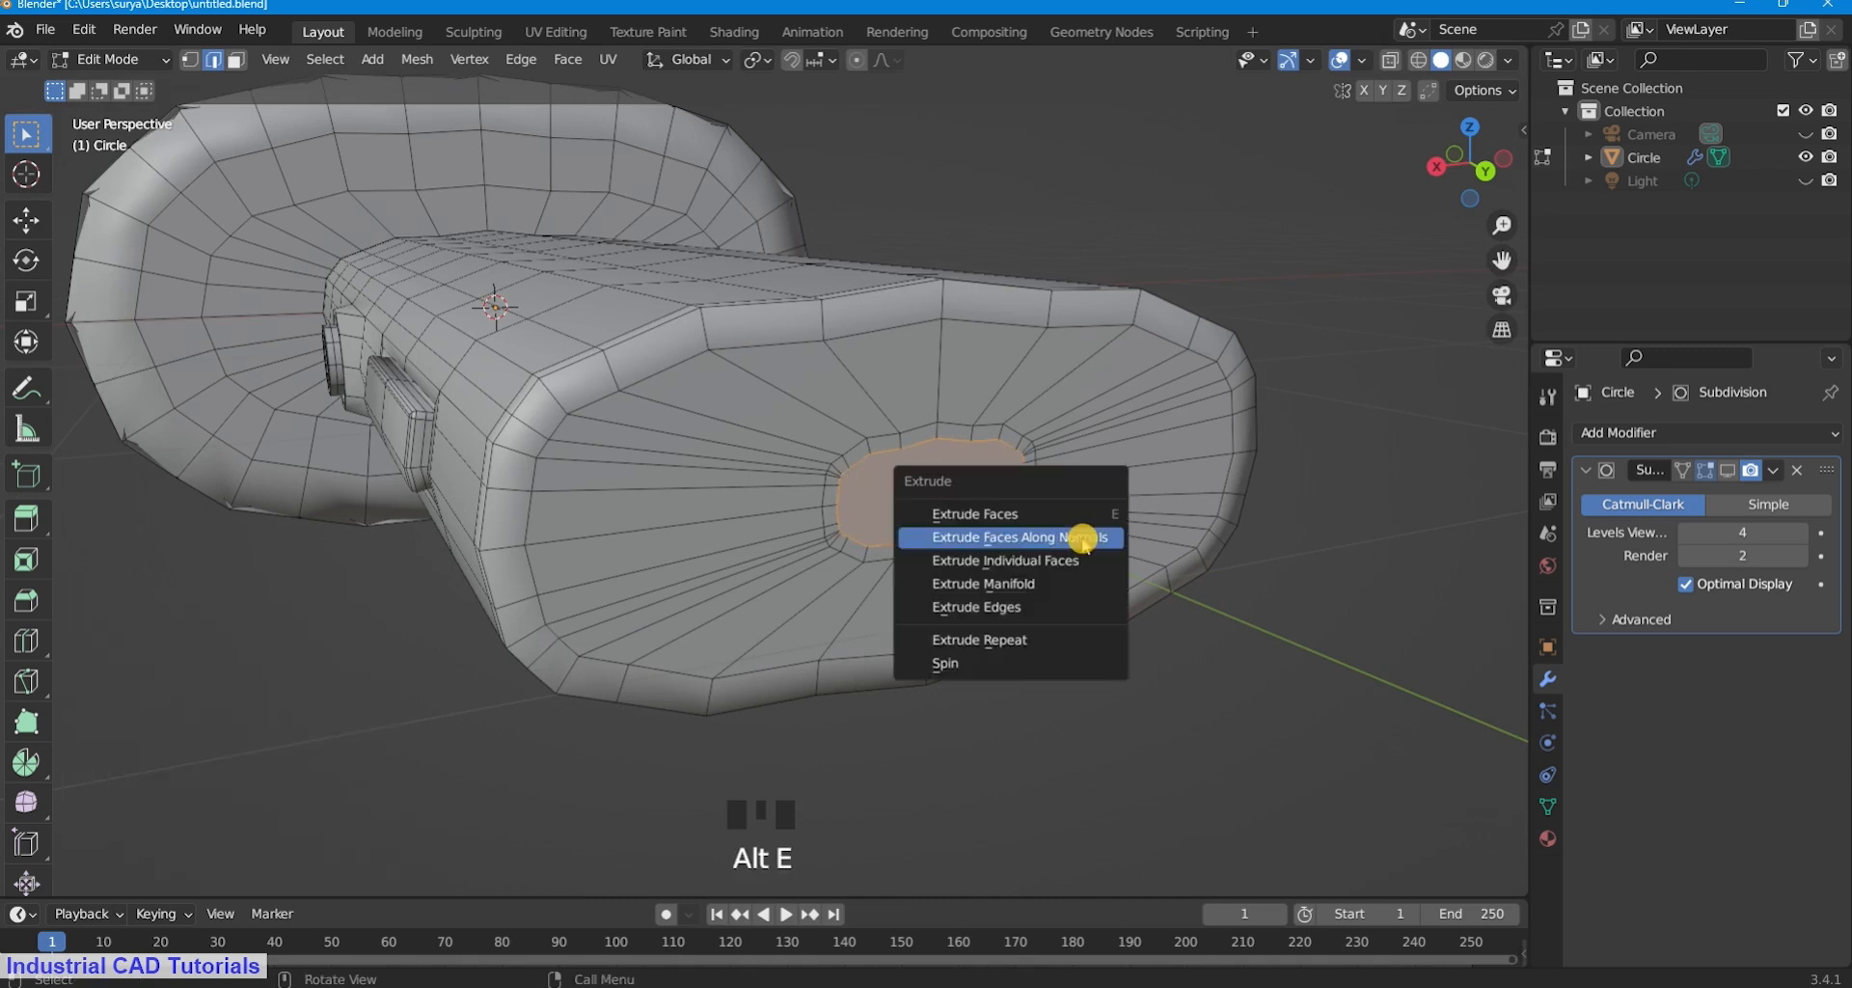
left_click(1082, 533)
left_click(1062, 527)
key("s")
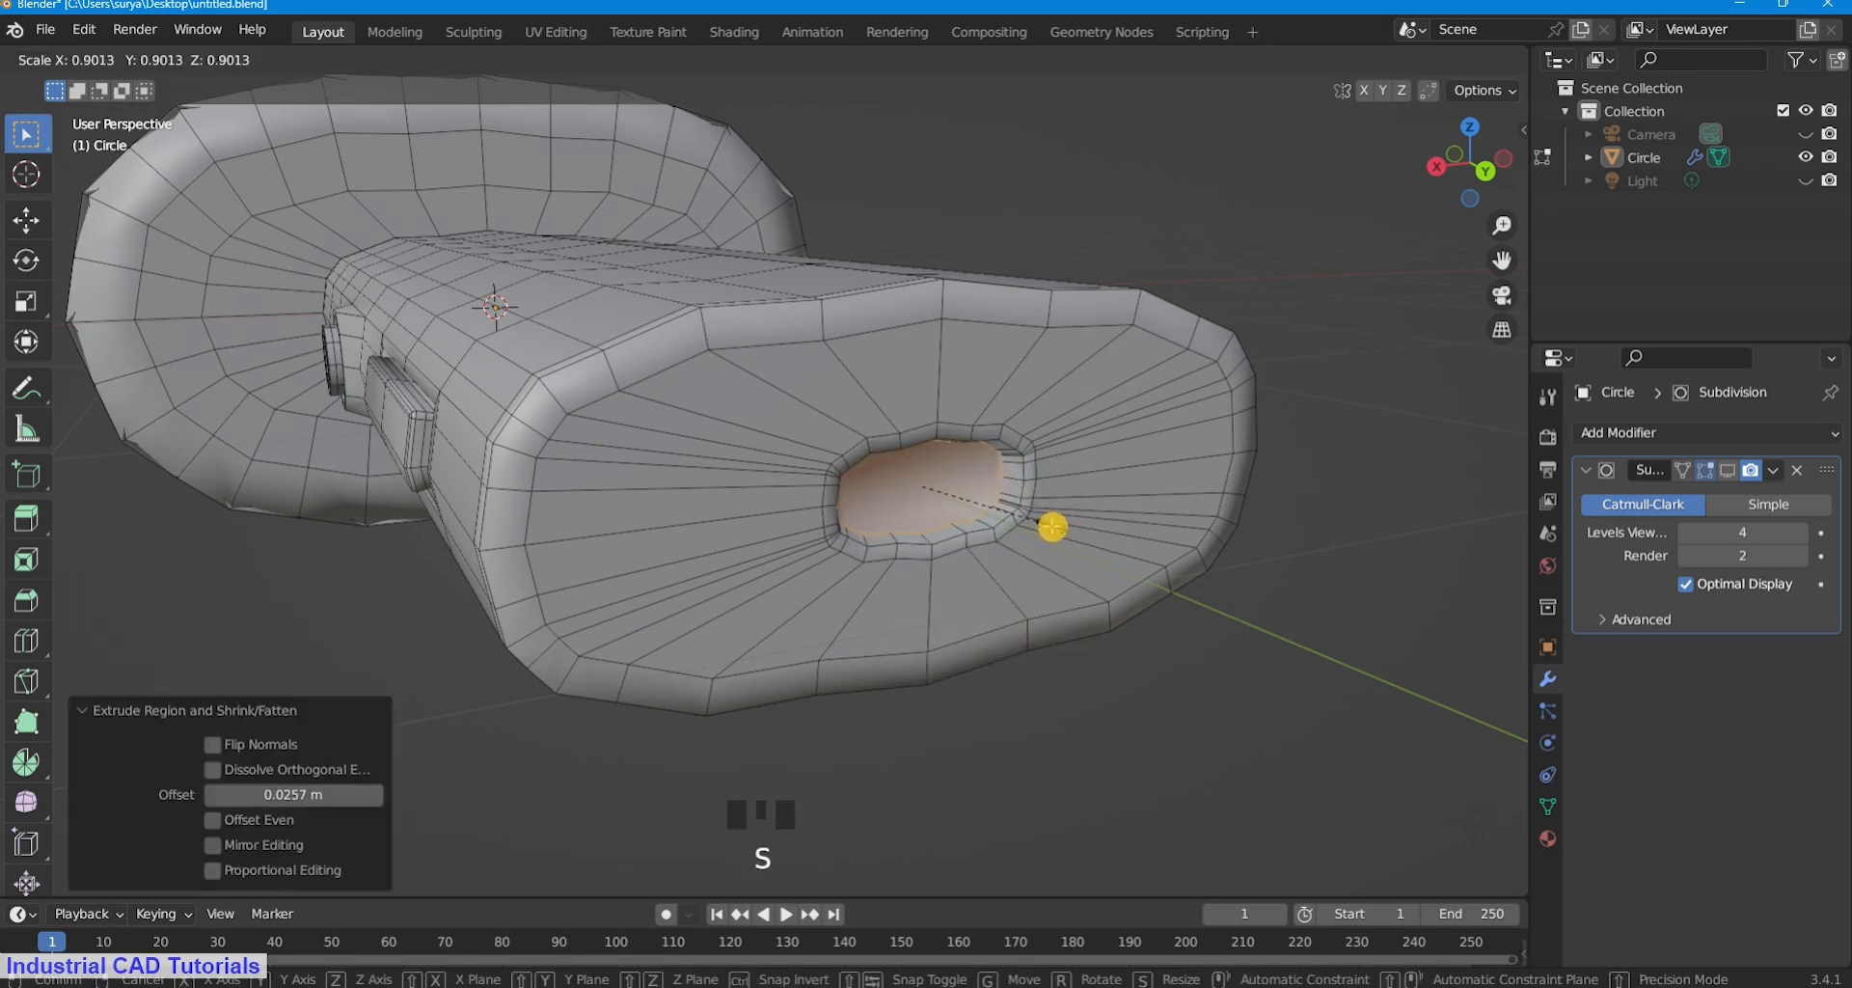
left_click(1066, 529)
Inset the recessed end face by about 0.0067 m and extrude it along its normals by about -0.0455 m.
key("i")
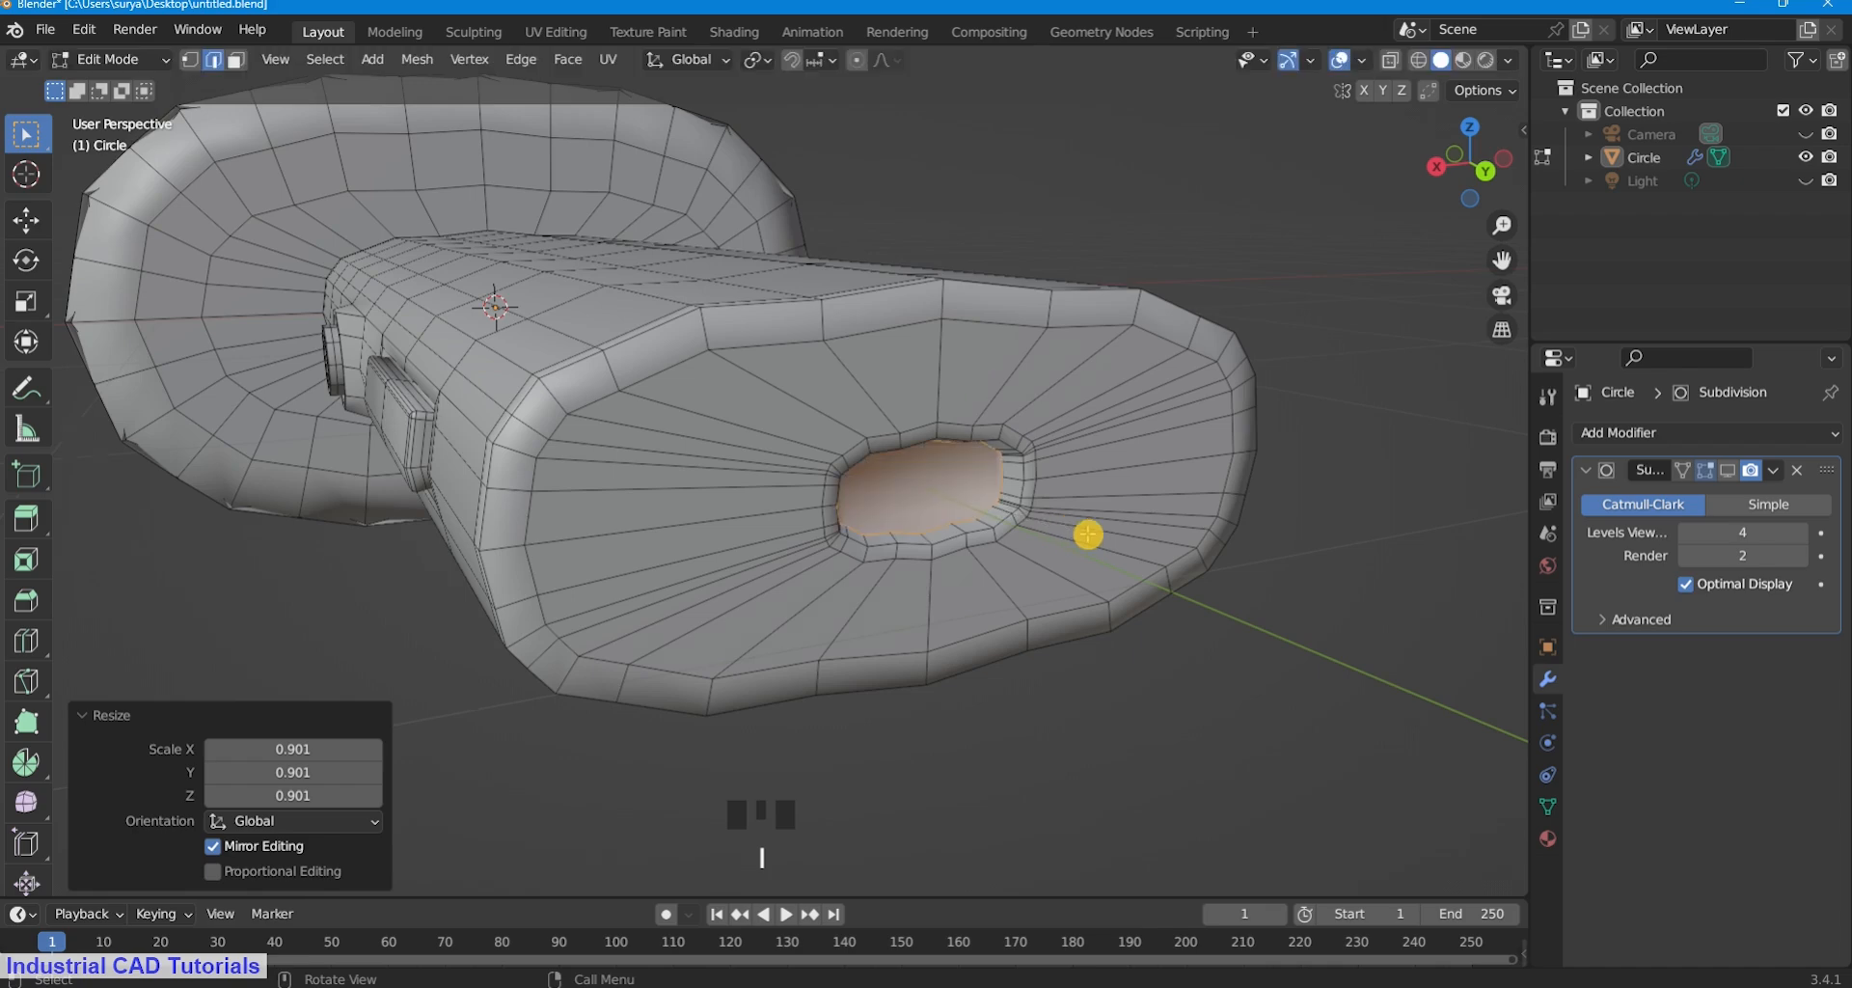
middle_click_drag(1088, 528, 712, 458)
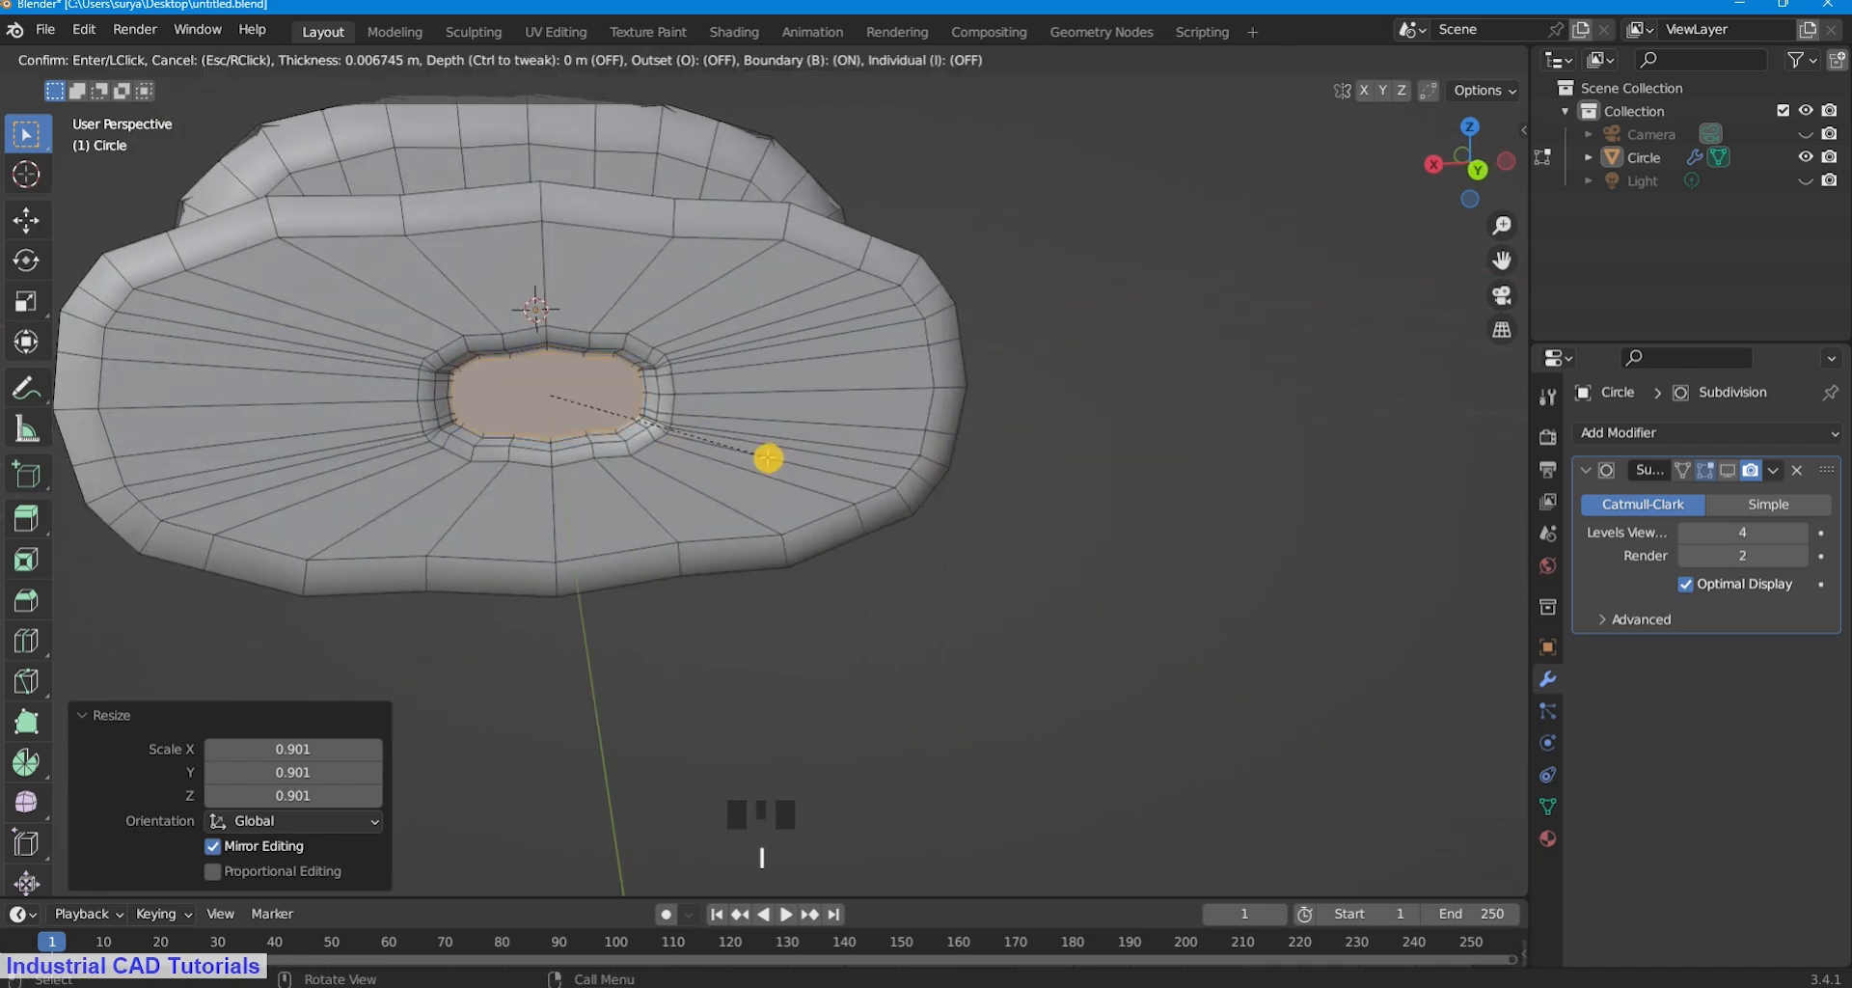
left_click(767, 458)
key("alt+e")
left_click(761, 471)
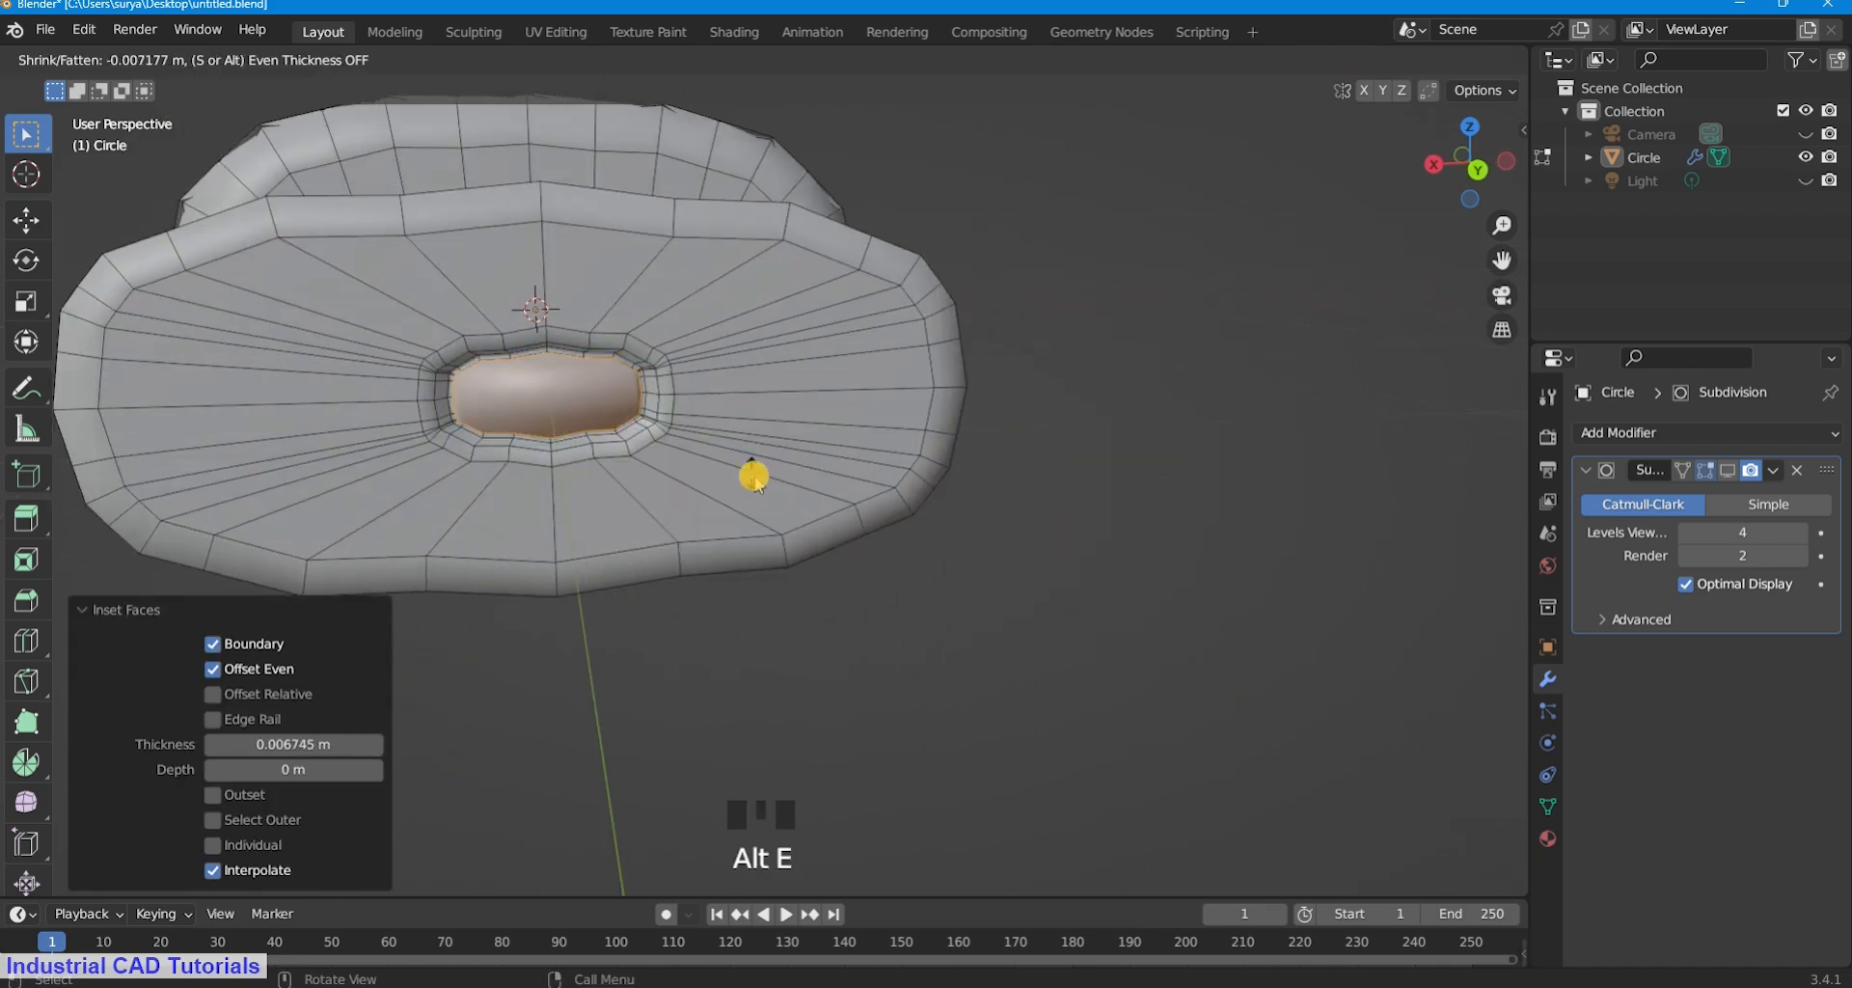
left_click(749, 489)
Delete the recess's innermost face and add two centered loop cuts around the inner wall of the end opening.
middle_click_drag(748, 489, 1177, 603)
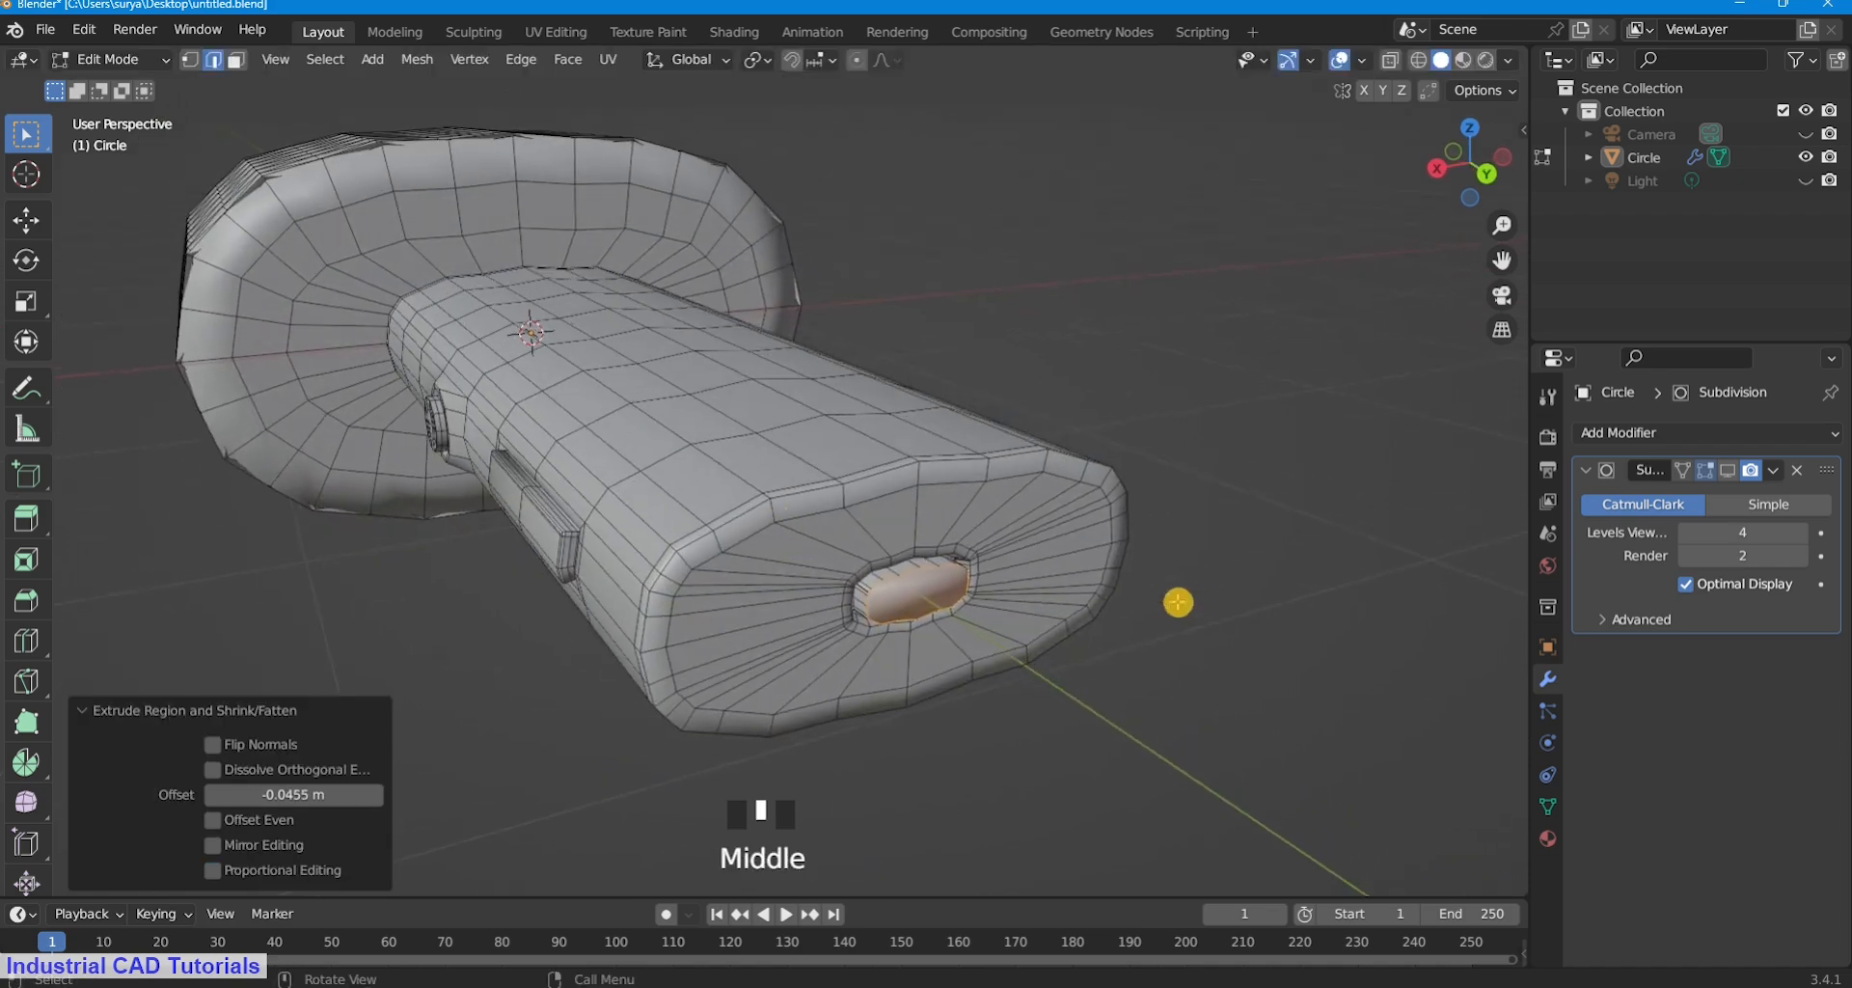
key("x")
left_click(1173, 603)
key("ctrl+r")
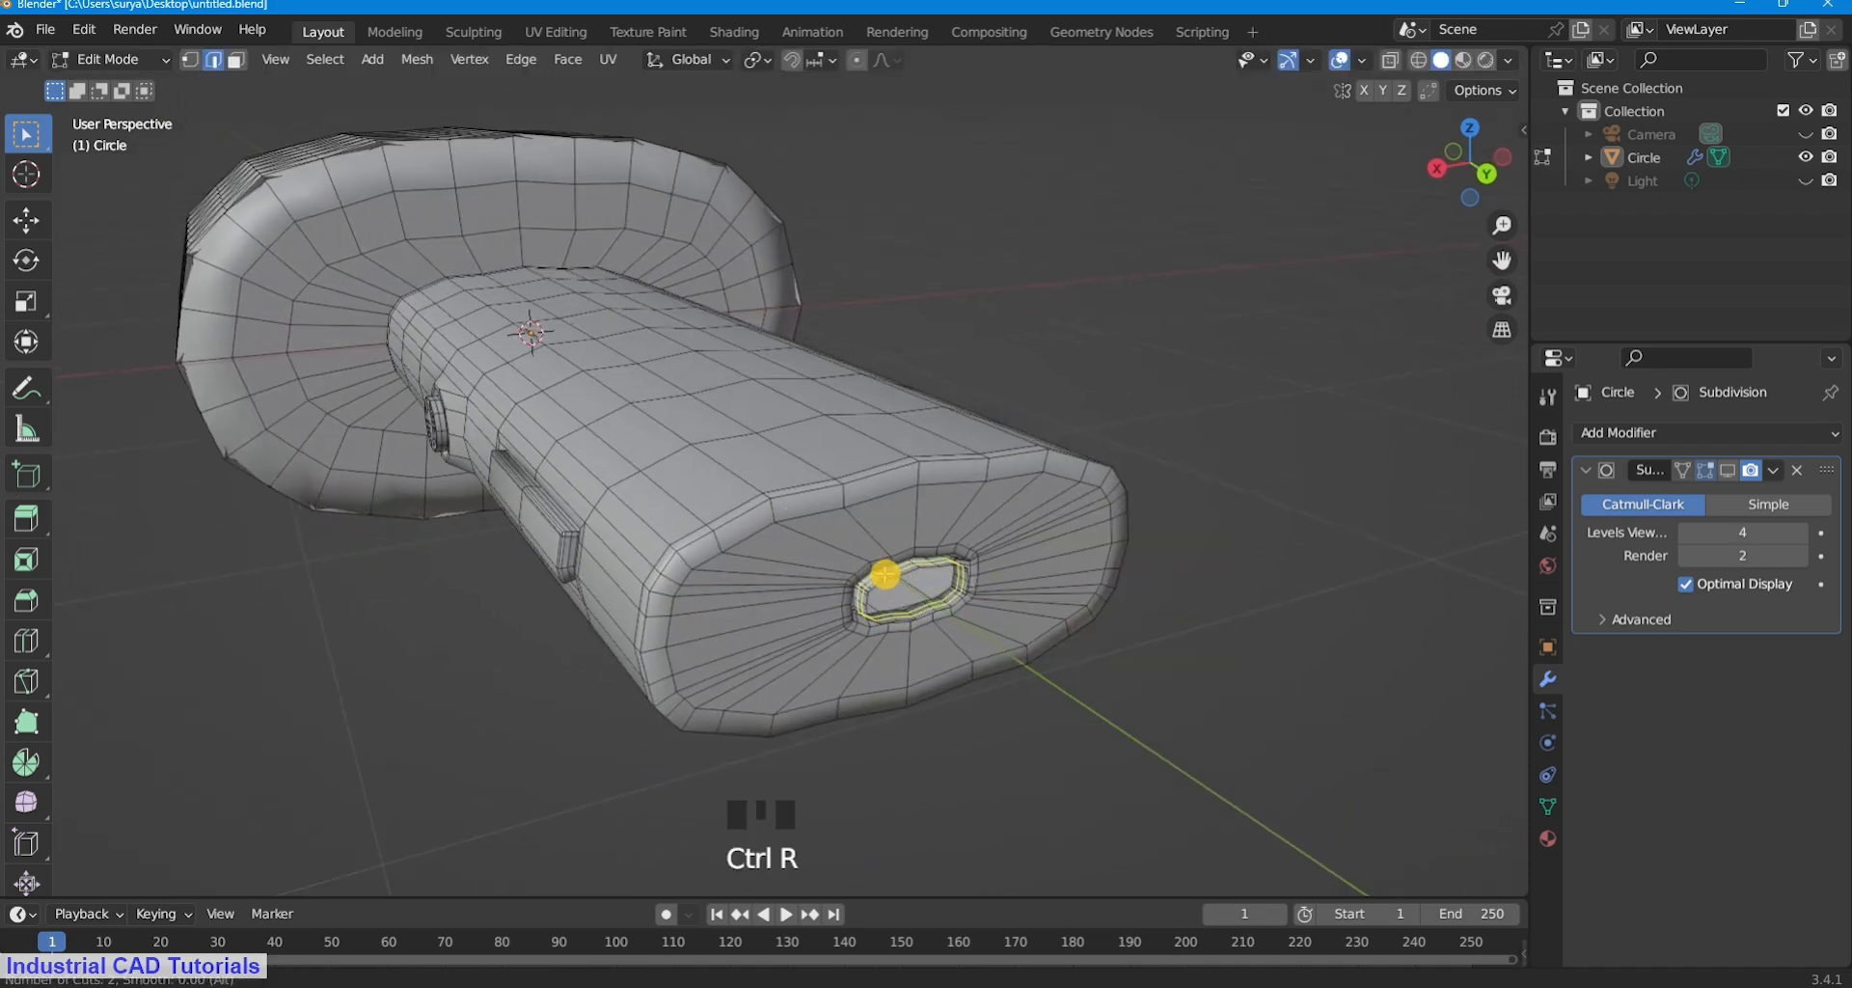
left_click(885, 575)
left_click(885, 575)
Switch to Object Mode, show the Subdivision modifier in the viewport and inspect the smoothed end opening.
left_click(156, 61)
left_click(118, 84)
left_click(884, 199)
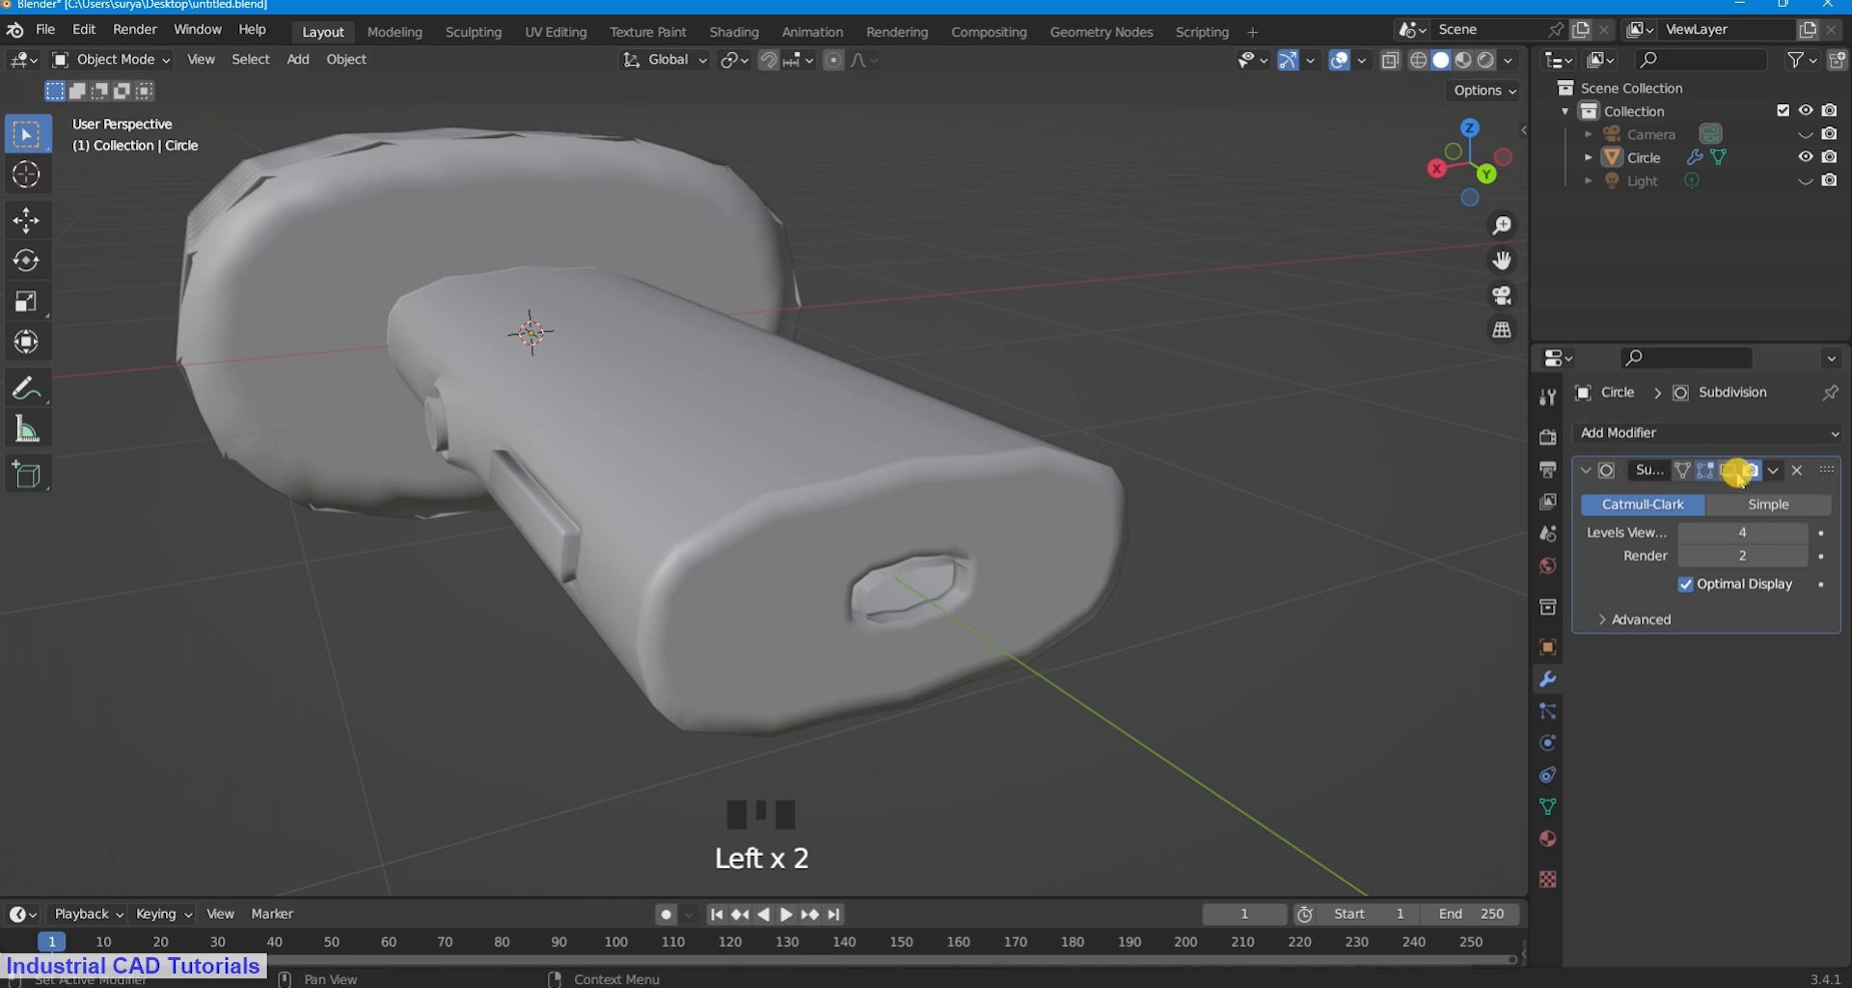
scroll(1322, 327, "down", 1)
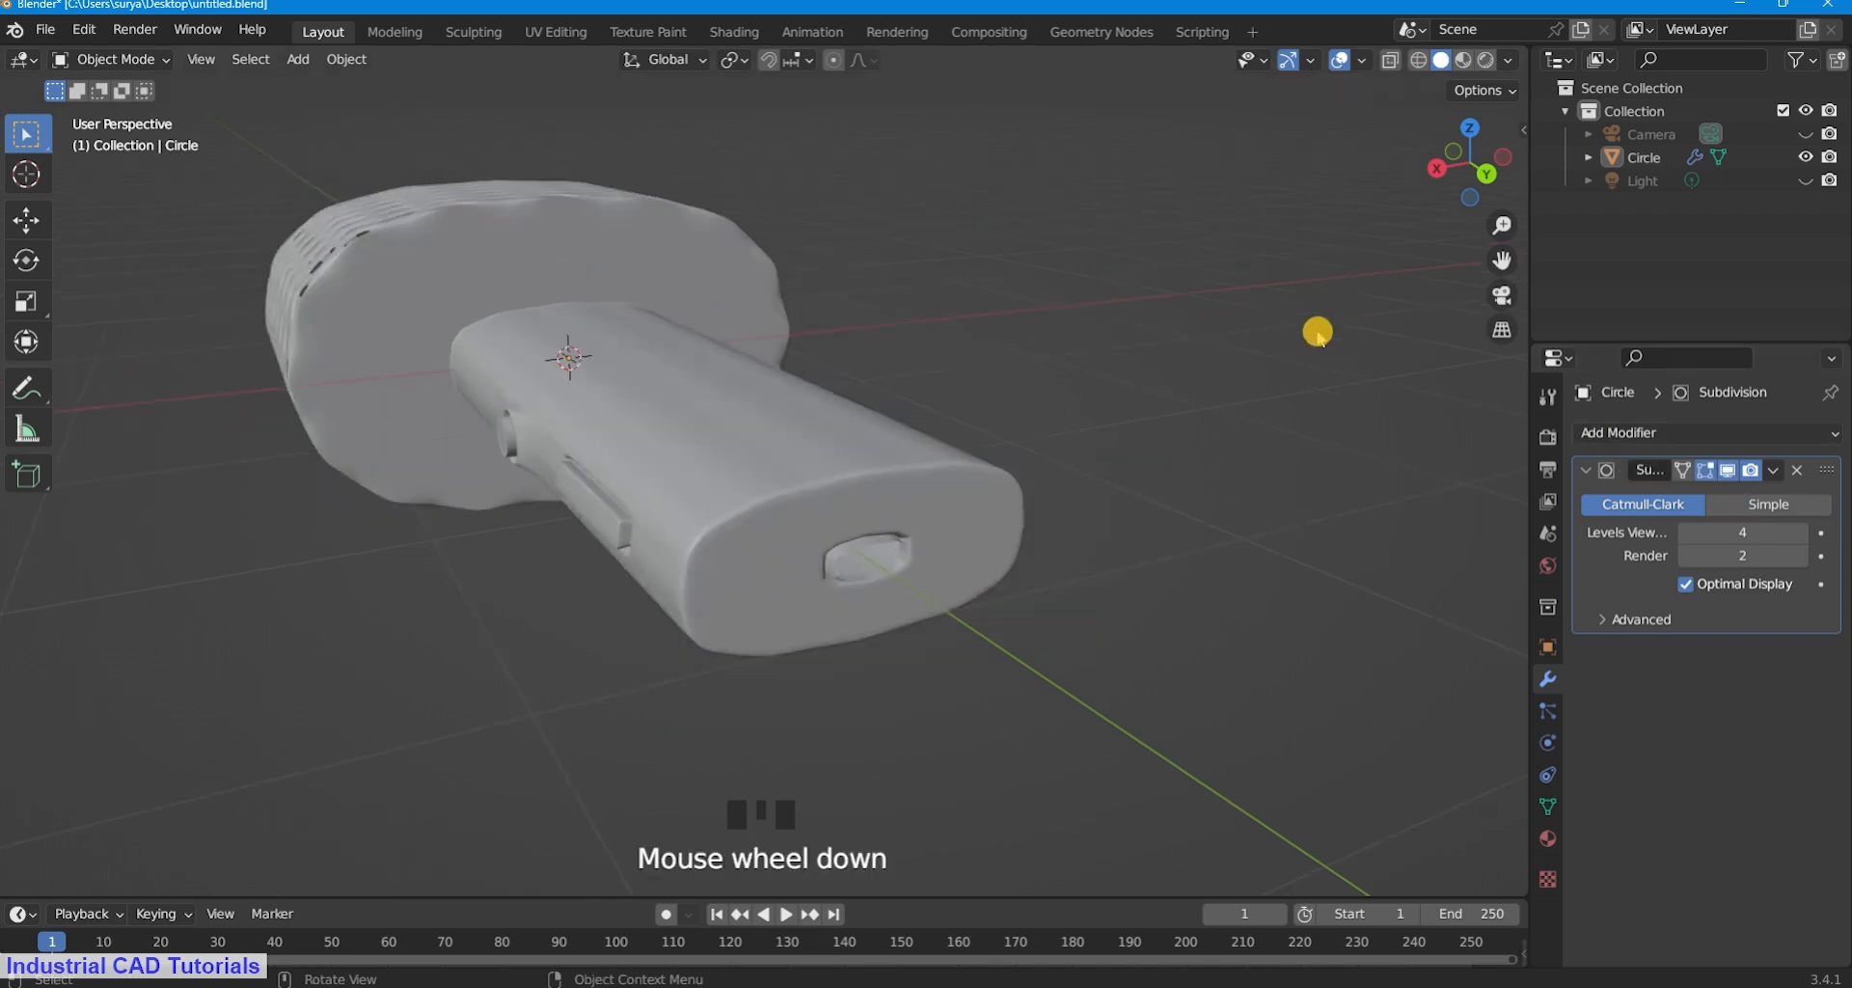
scroll(1178, 529, "up", 3)
scroll(1273, 550, "down", 2)
middle_click_drag(1273, 549, 775, 425)
scroll(612, 372, "down", 2)
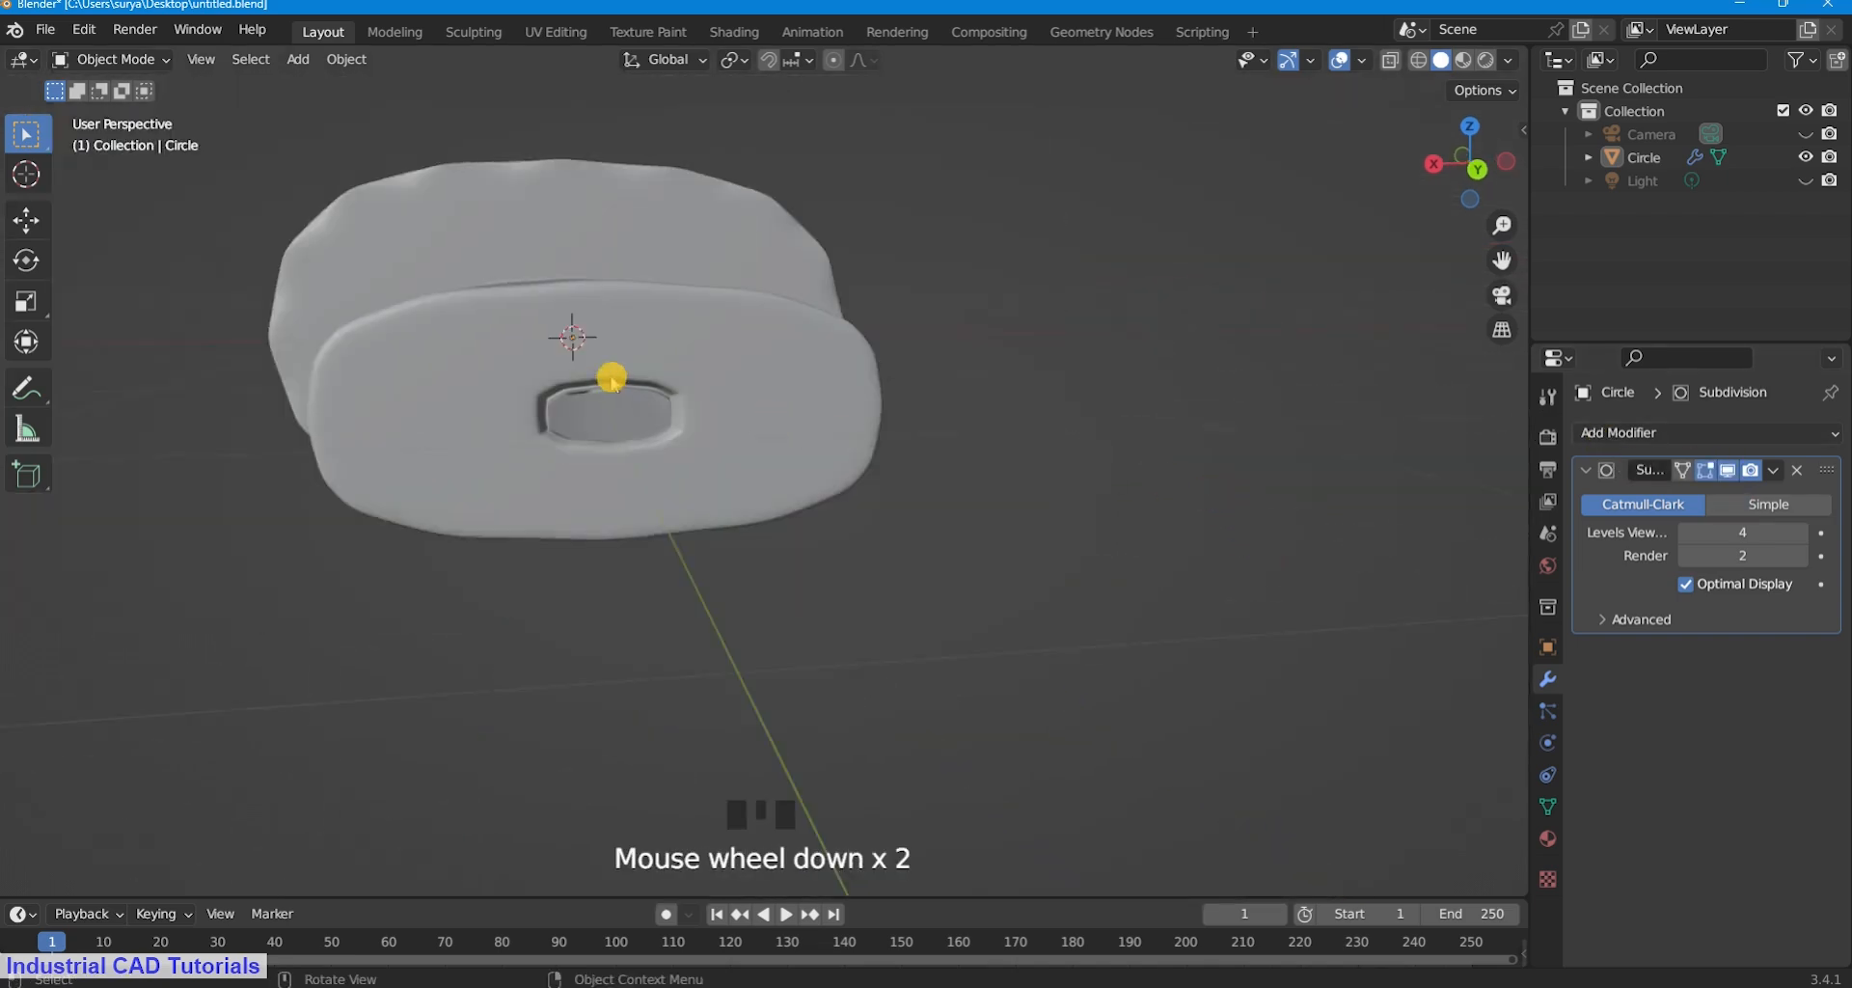
middle_click_drag(612, 373, 777, 550)
scroll(749, 521, "up", 2)
Try to fill the end opening's inner edge loop with a face in Edit Mode and inset it.
left_click(111, 59)
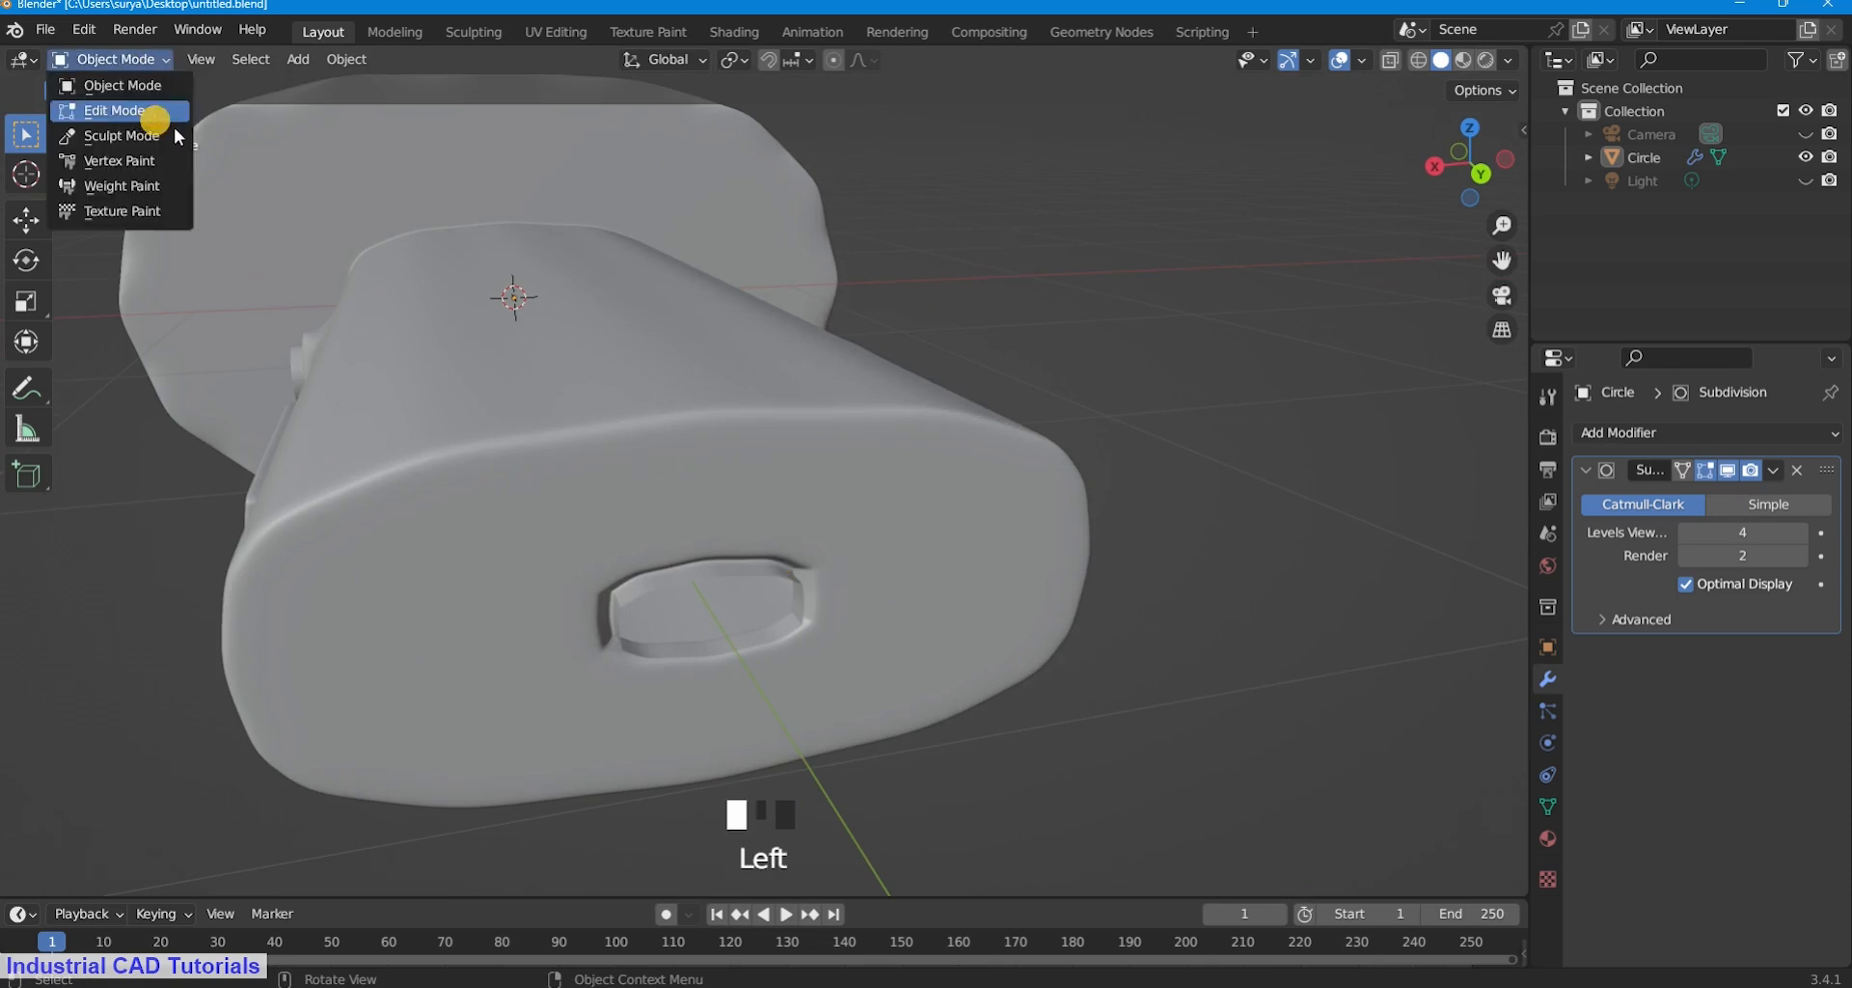
left_click(1143, 271)
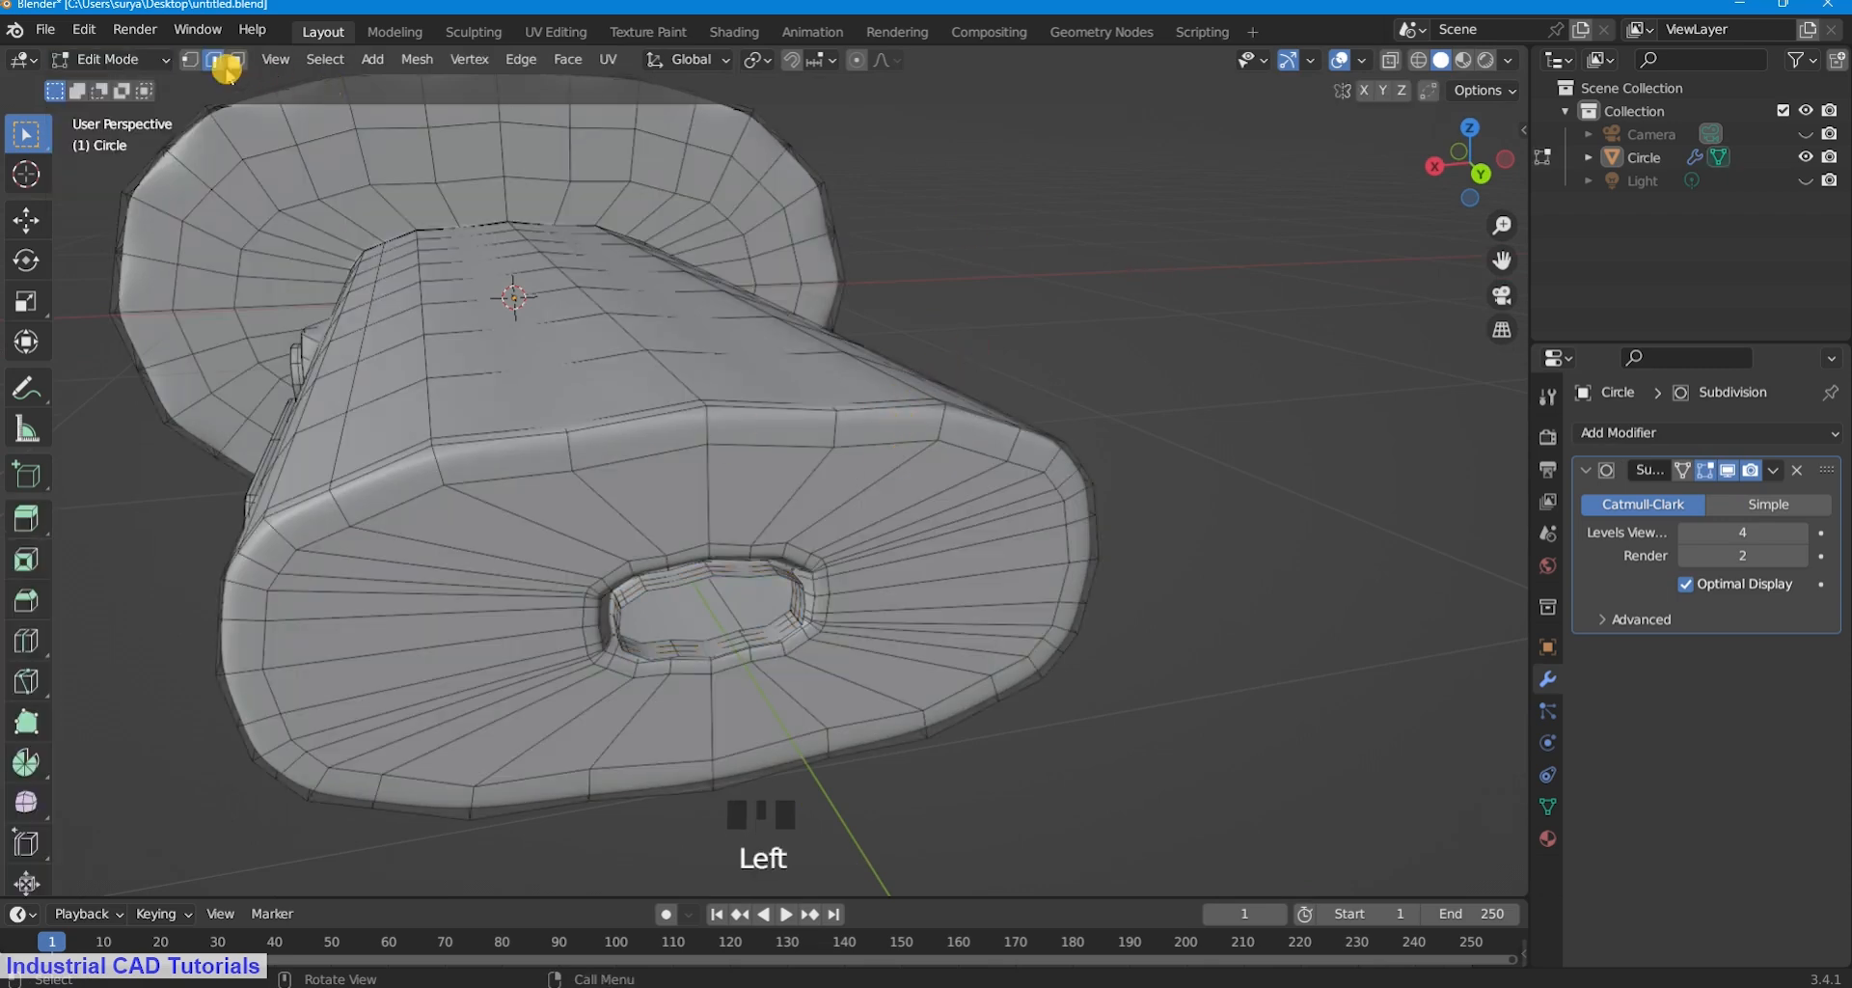
left_click(798, 579, "alt+shift")
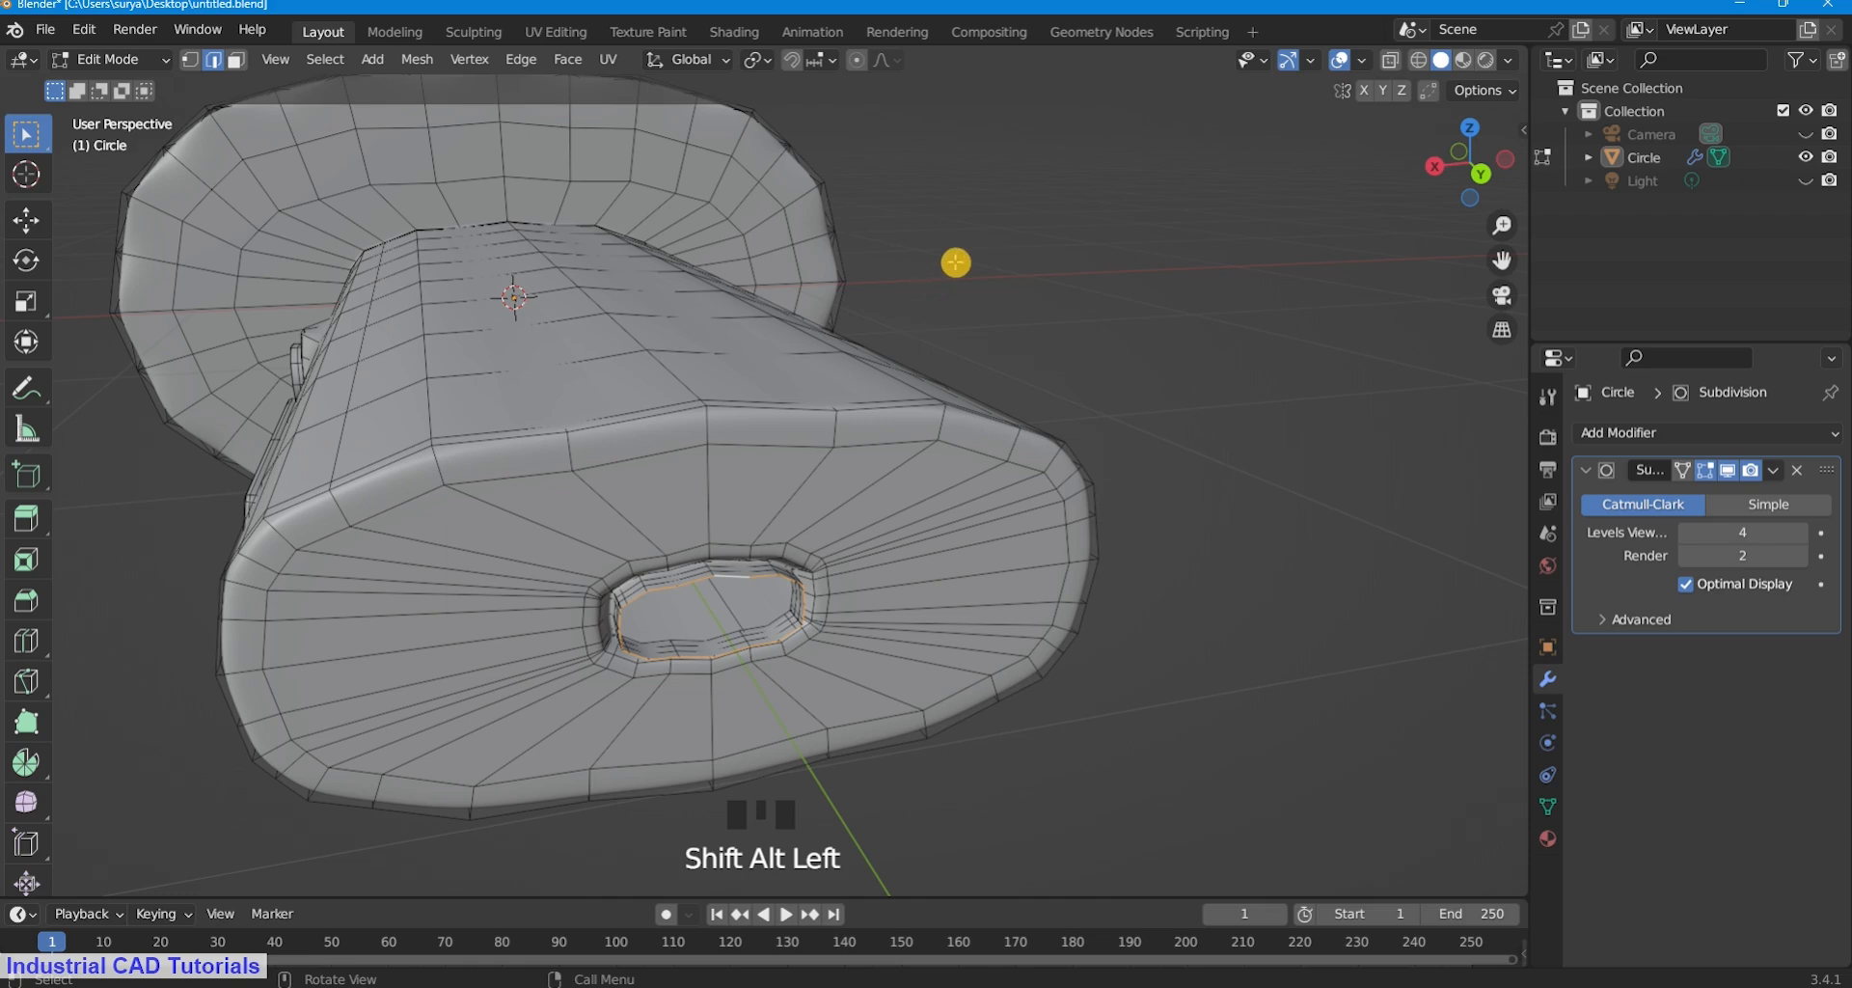
key("f")
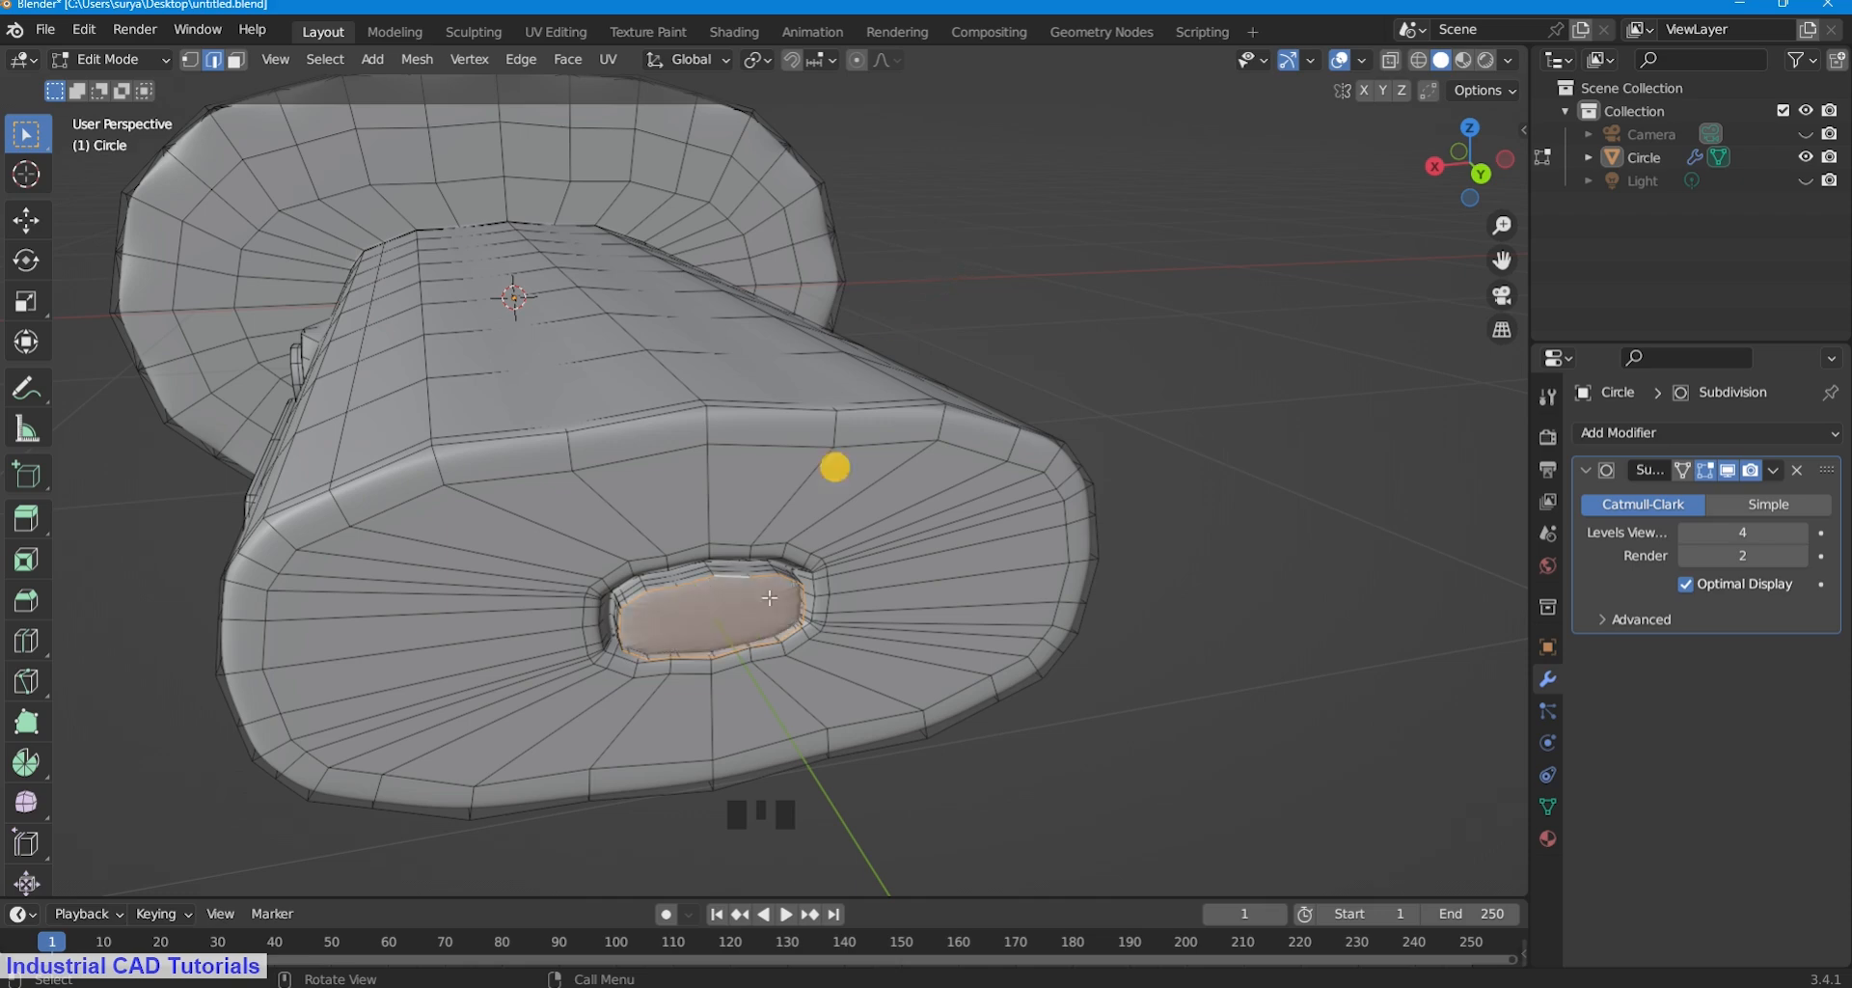
scroll(827, 664, "down", 1)
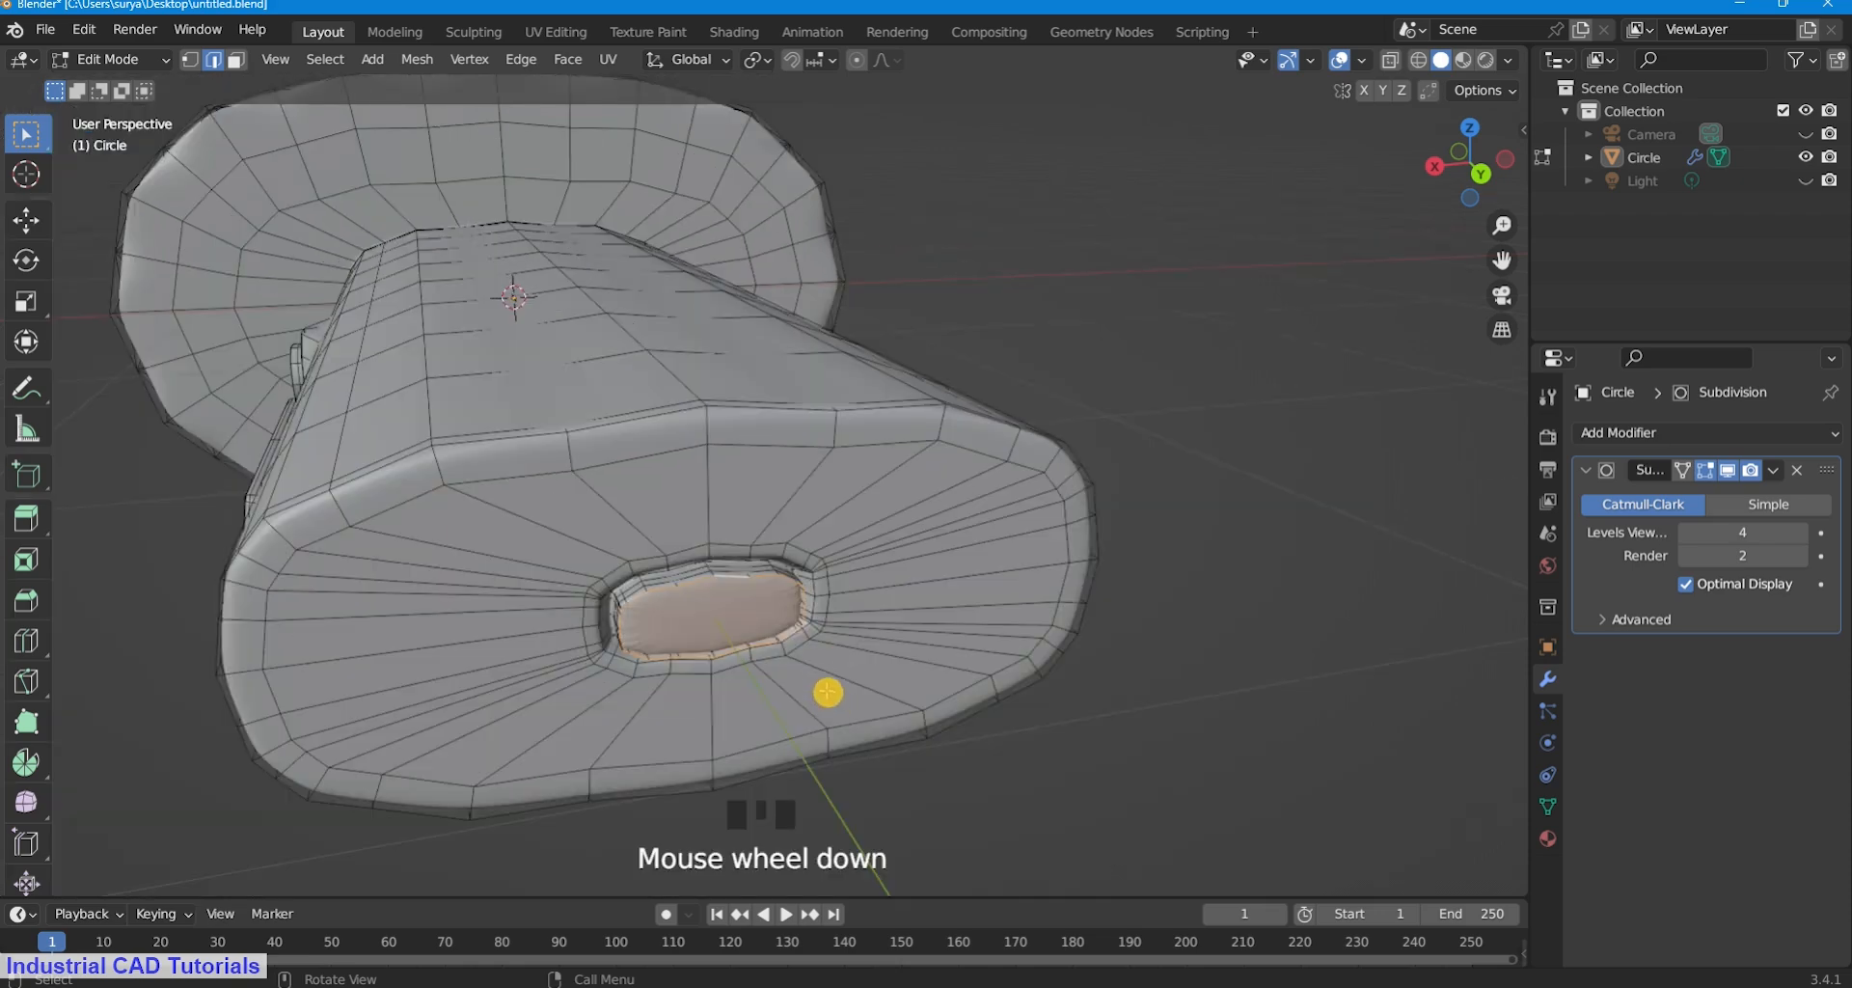
key("i")
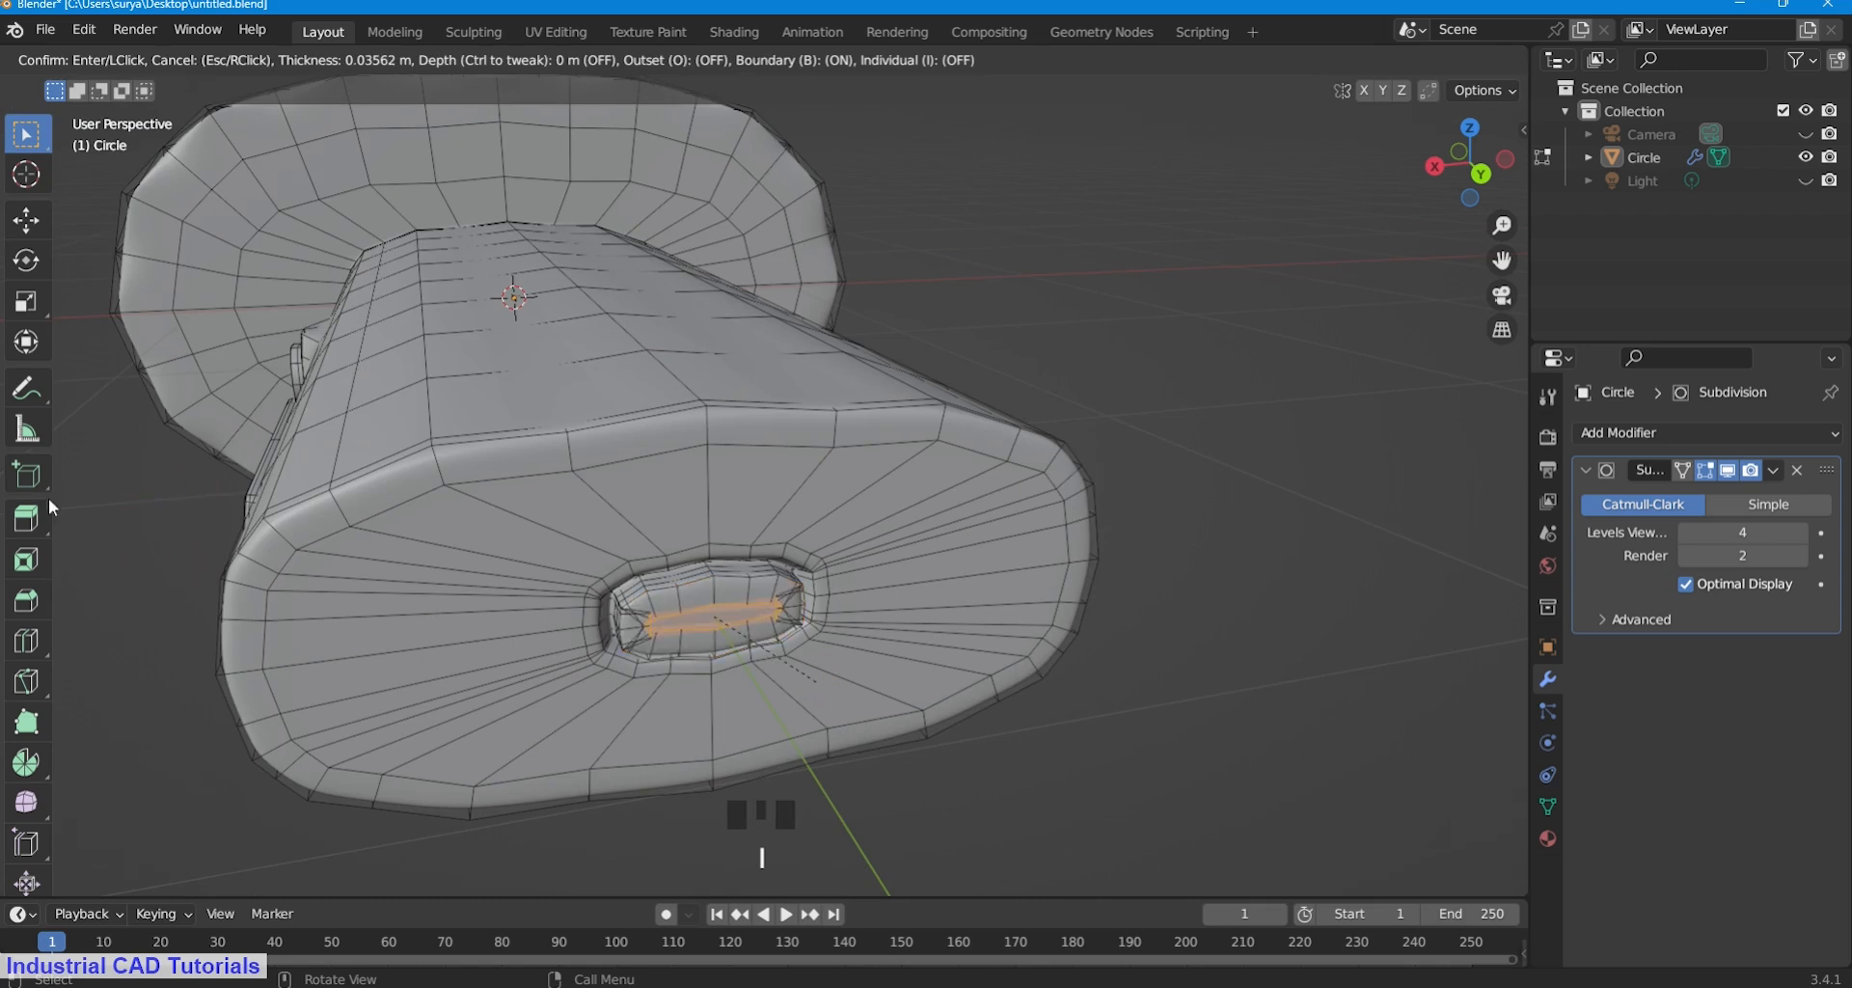
left_click(1278, 423)
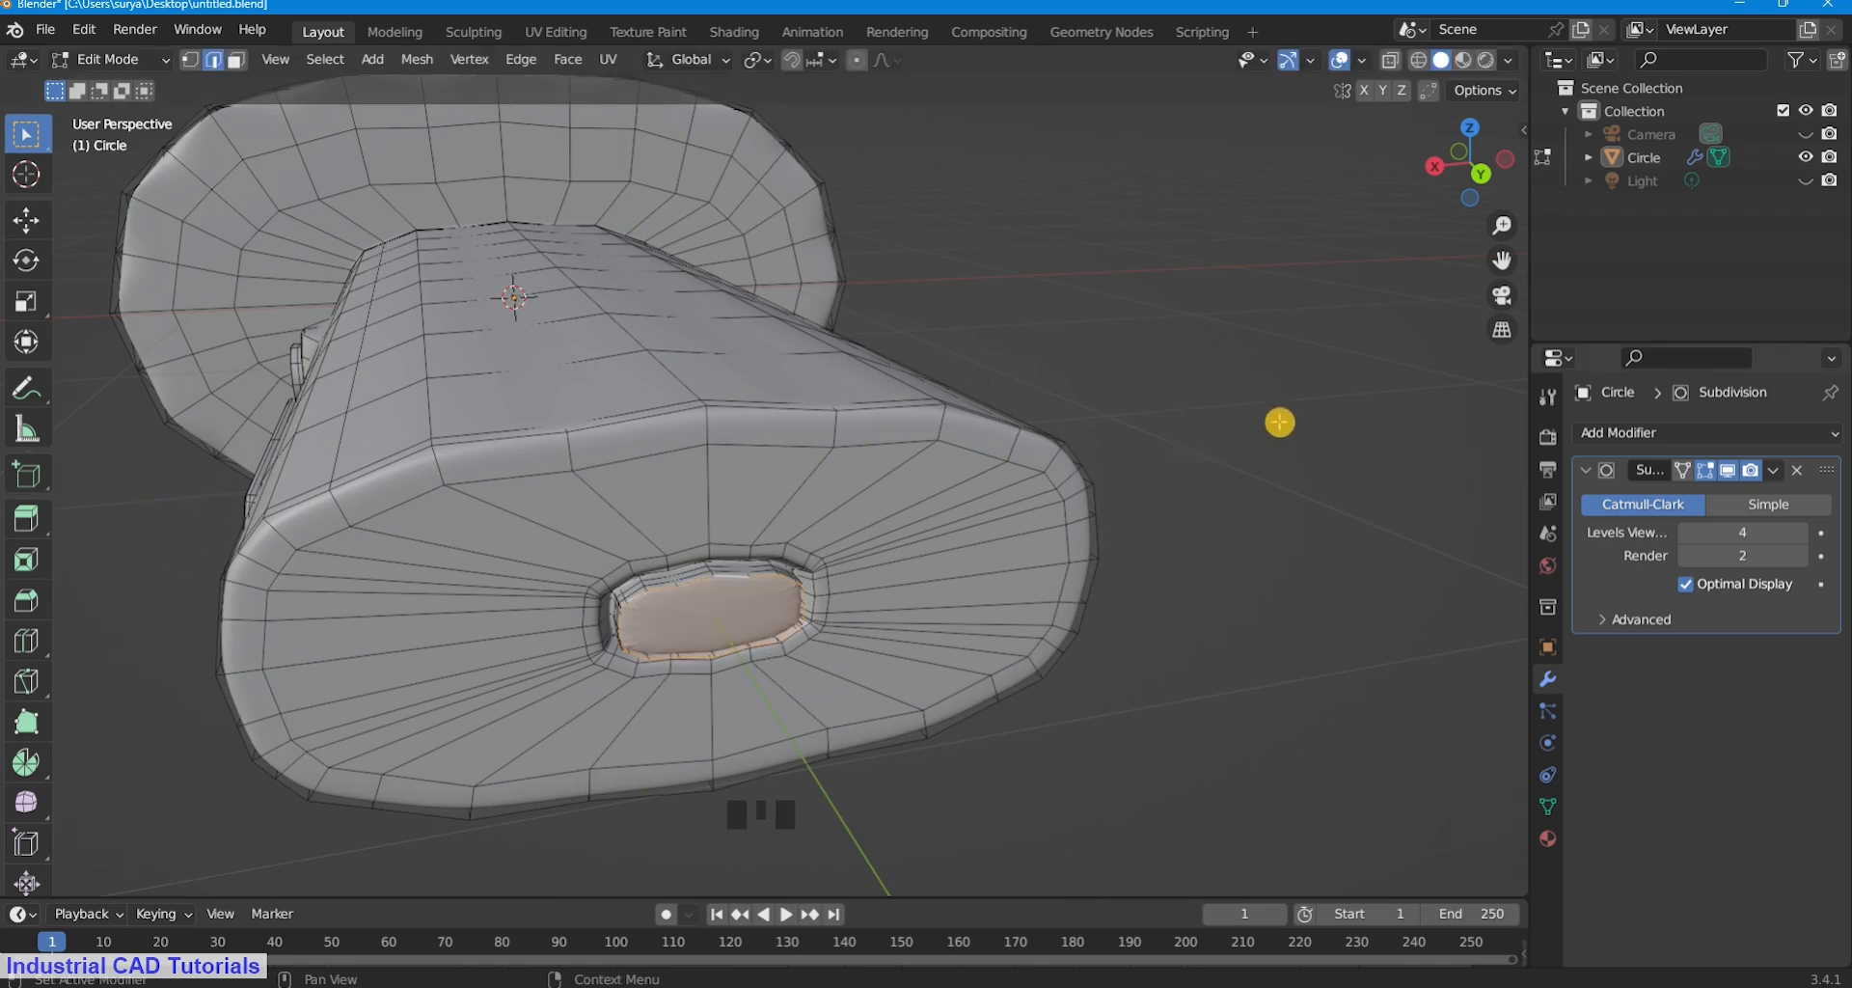
key("ctrl+z")
left_click(1279, 422)
Return to Object Mode and view the whole model through the camera.
left_click(121, 60)
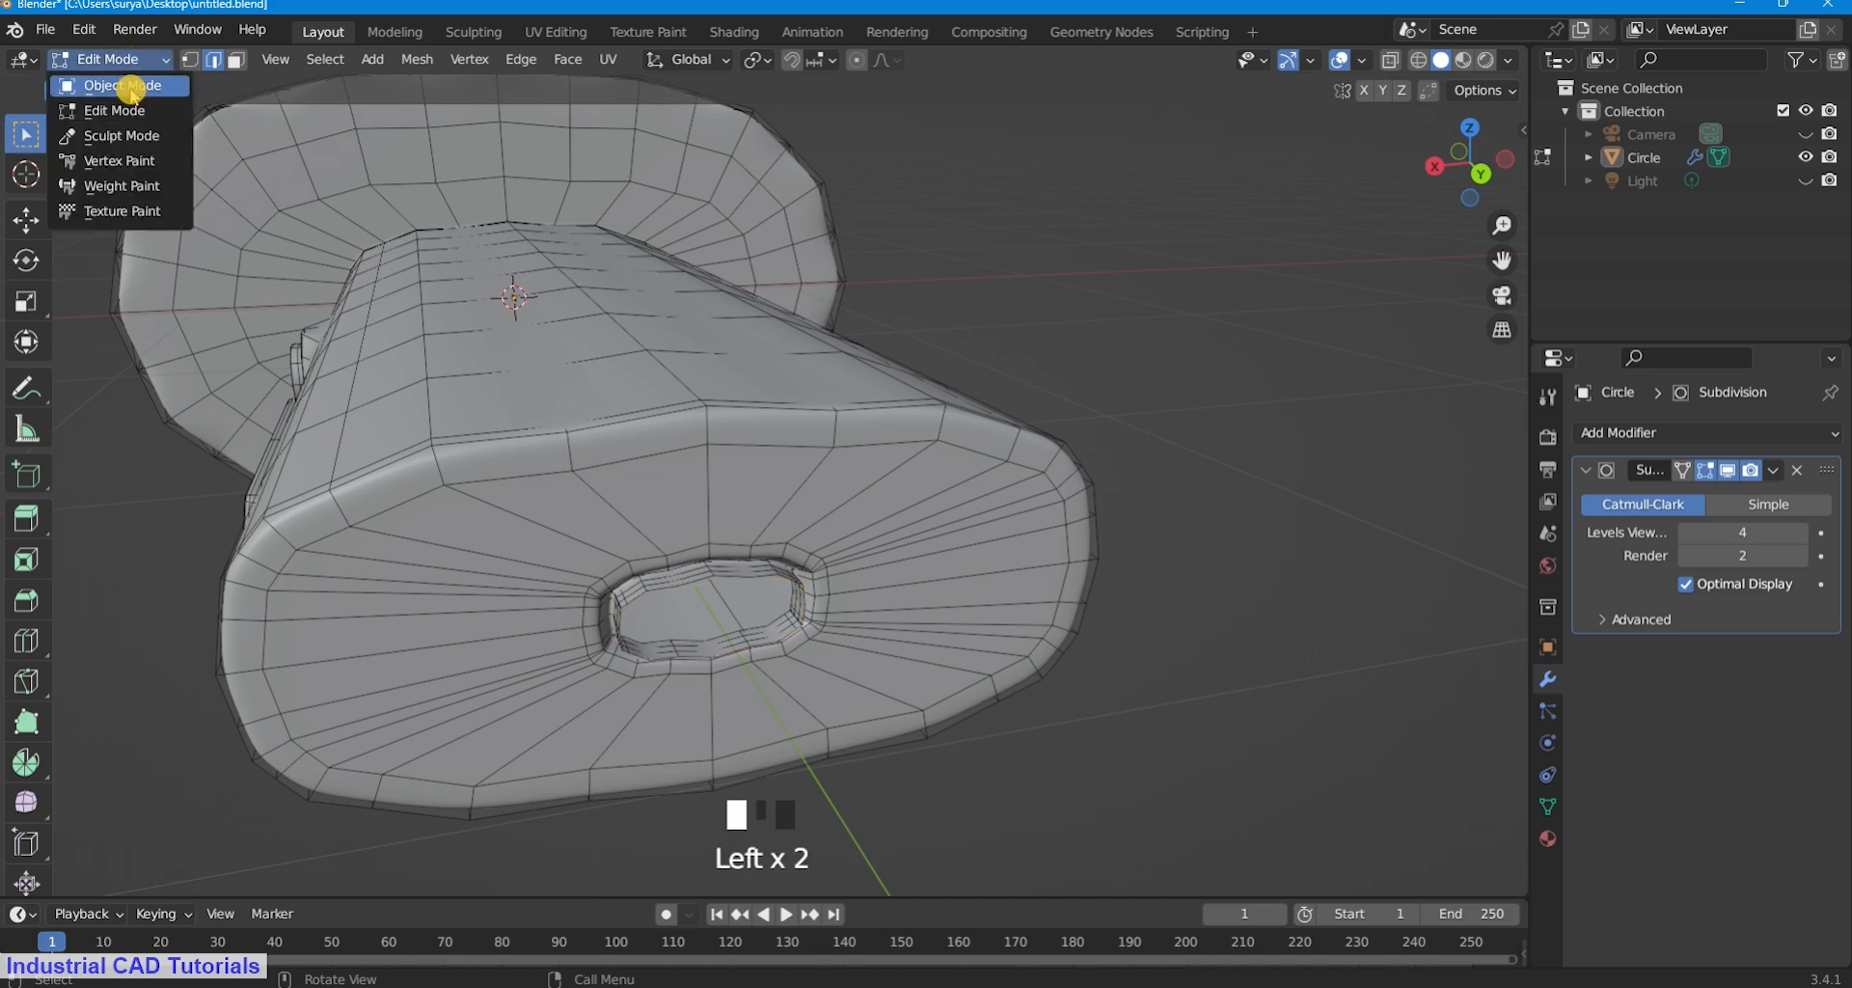
scroll(1000, 298, "down", 5)
scroll(1001, 298, "up", 4)
middle_click_drag(1000, 298, 1103, 288)
scroll(773, 389, "down", 4)
middle_click_drag(773, 390, 1046, 384)
scroll(1038, 385, "up", 2)
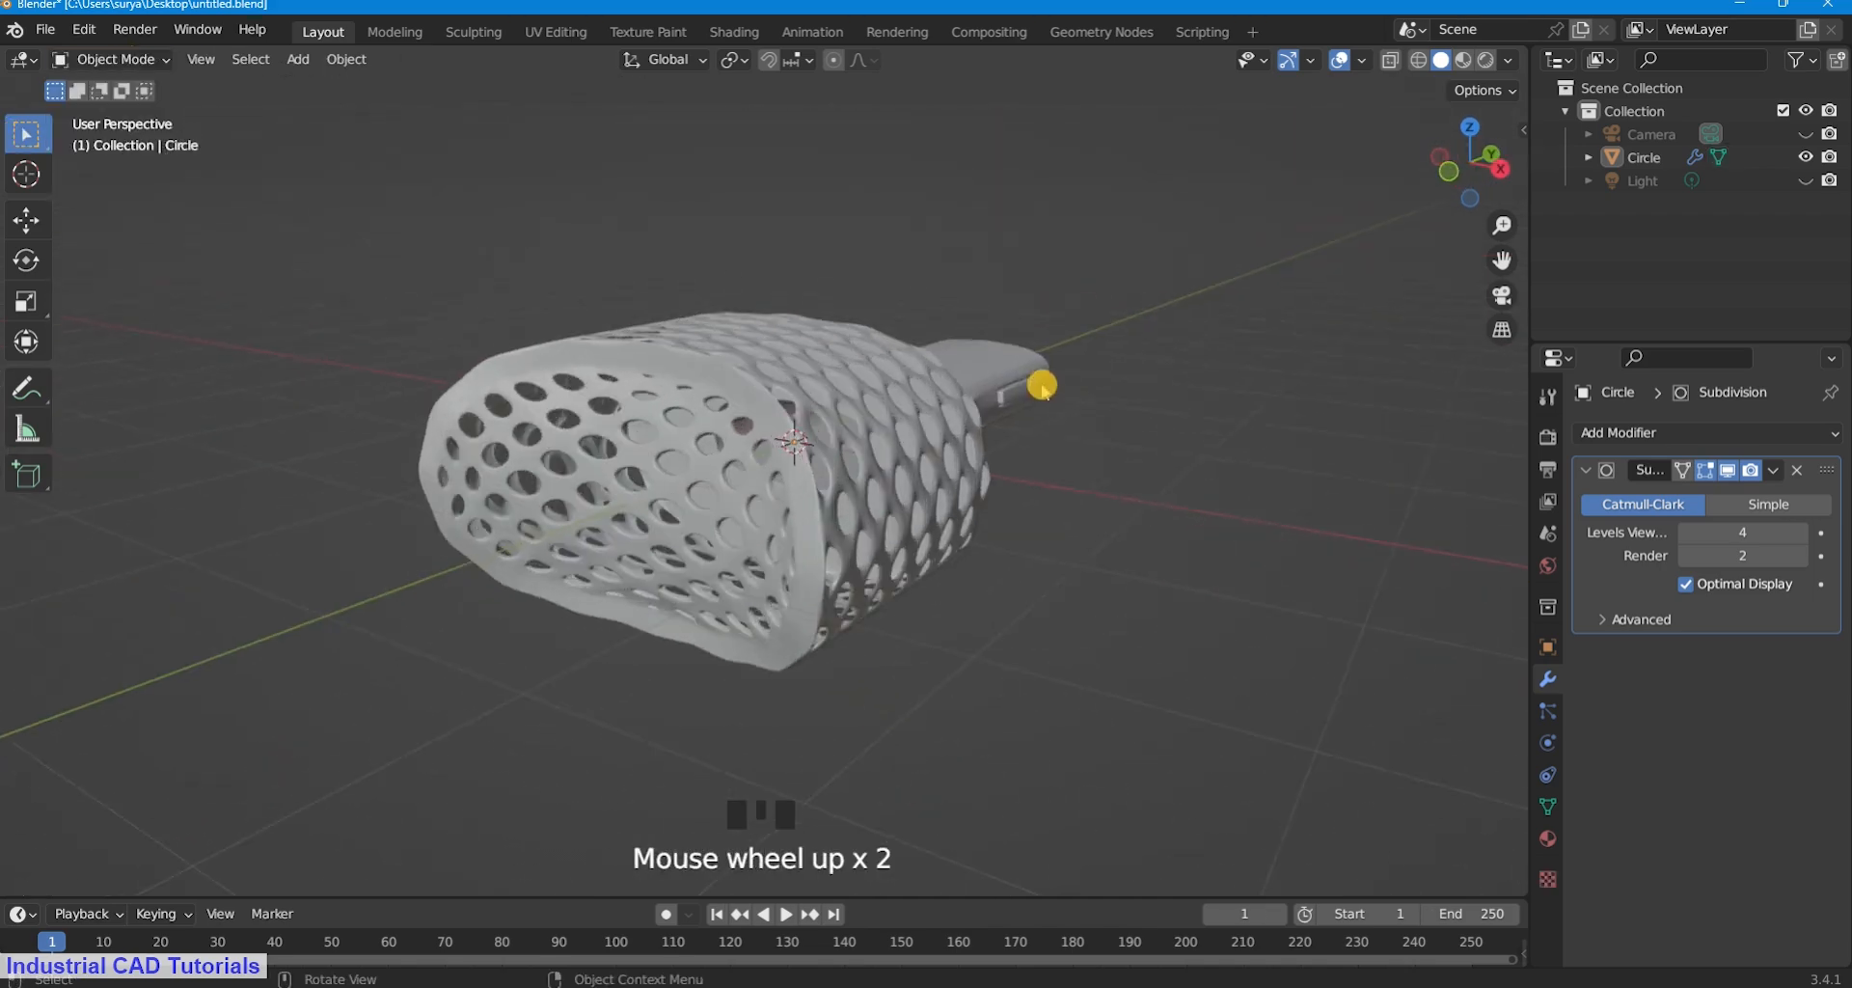
key("KP_0")
scroll(1023, 386, "down", 1)
scroll(761, 566, "up", 3)
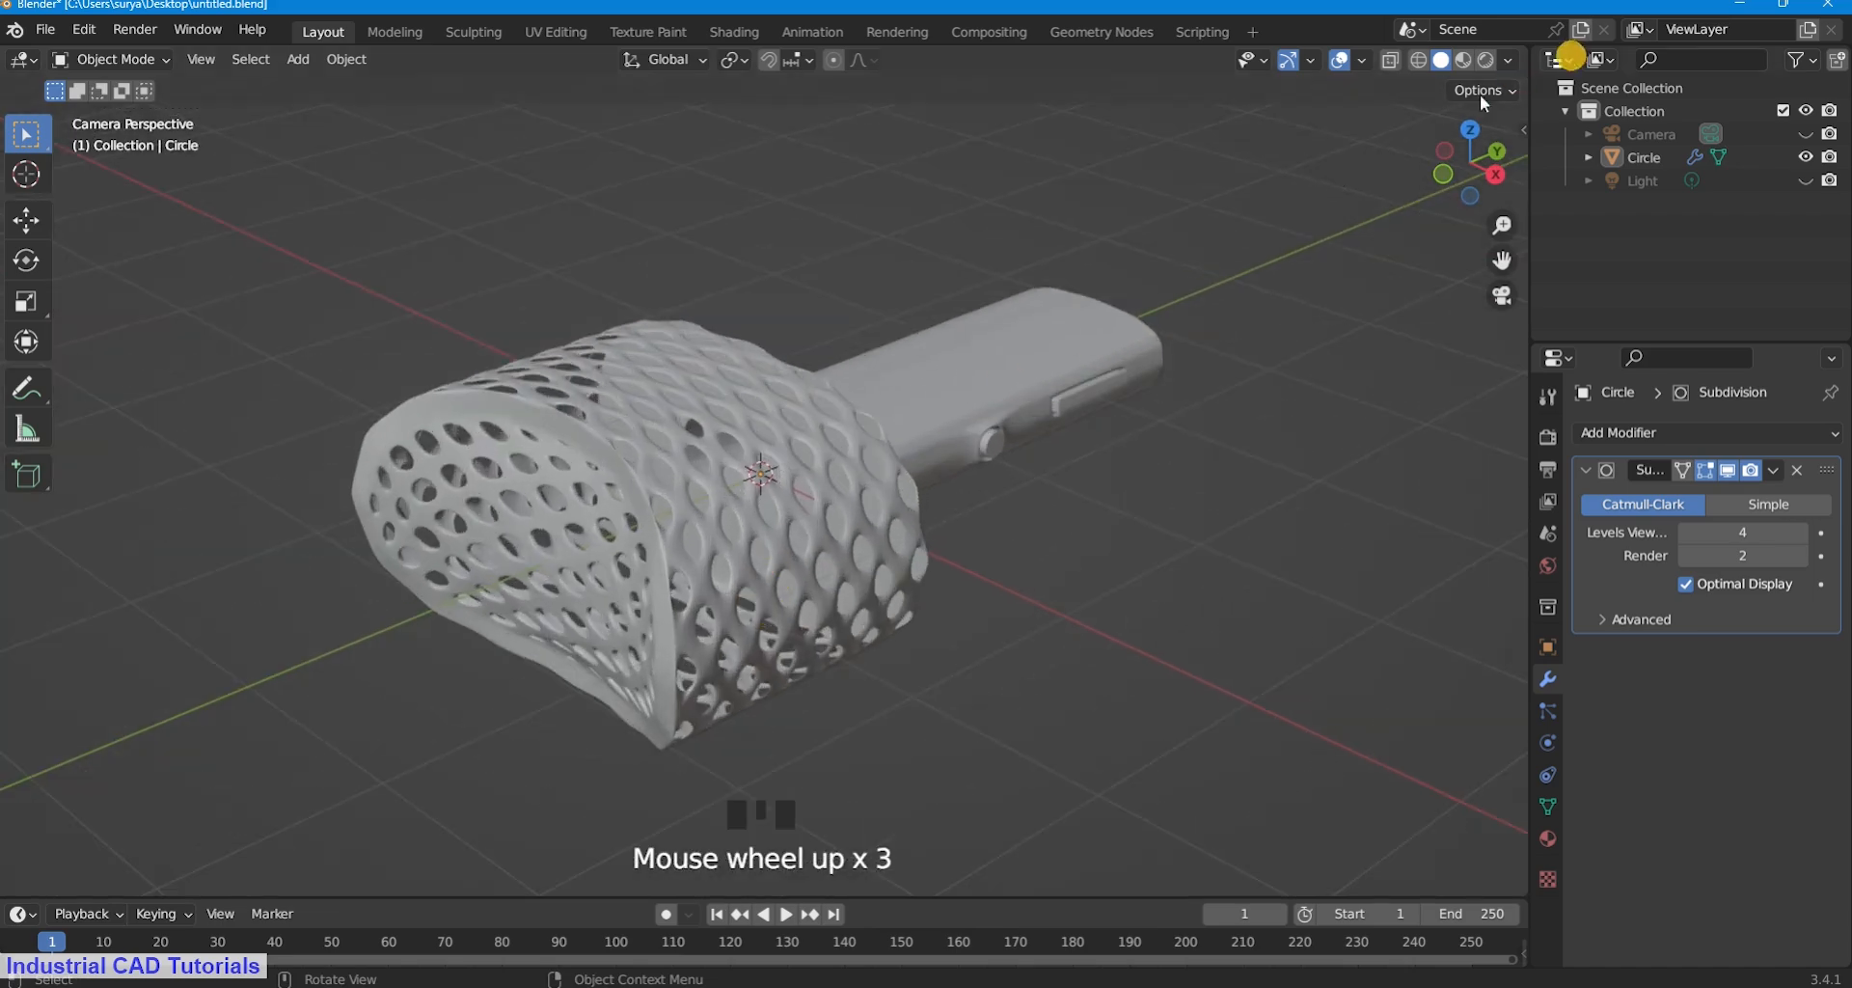
Set the viewport shading's lighting to MatCap and choose the glossy red matcap.
left_click(1507, 61)
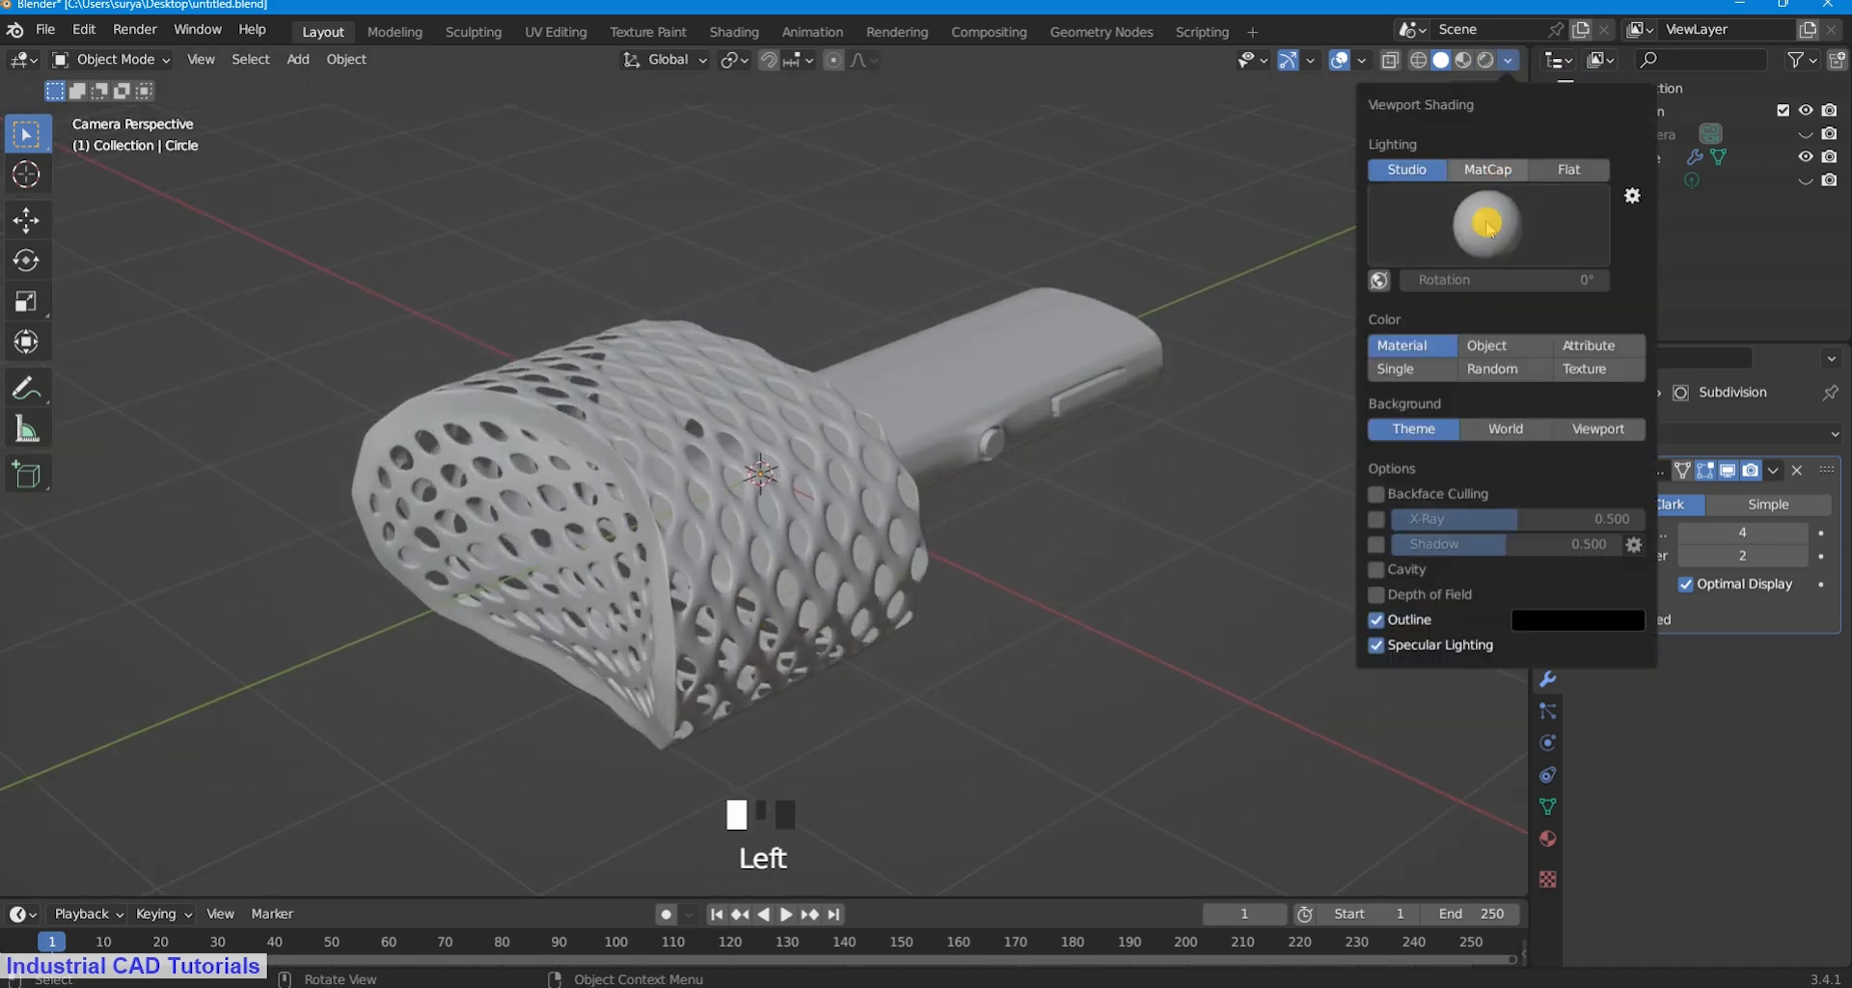
left_click(1488, 172)
left_click(1488, 226)
left_click(1486, 228)
left_click(1499, 377)
Preview the model with the bright white, glossy red and iridescent metallic matcaps.
left_click(1490, 242)
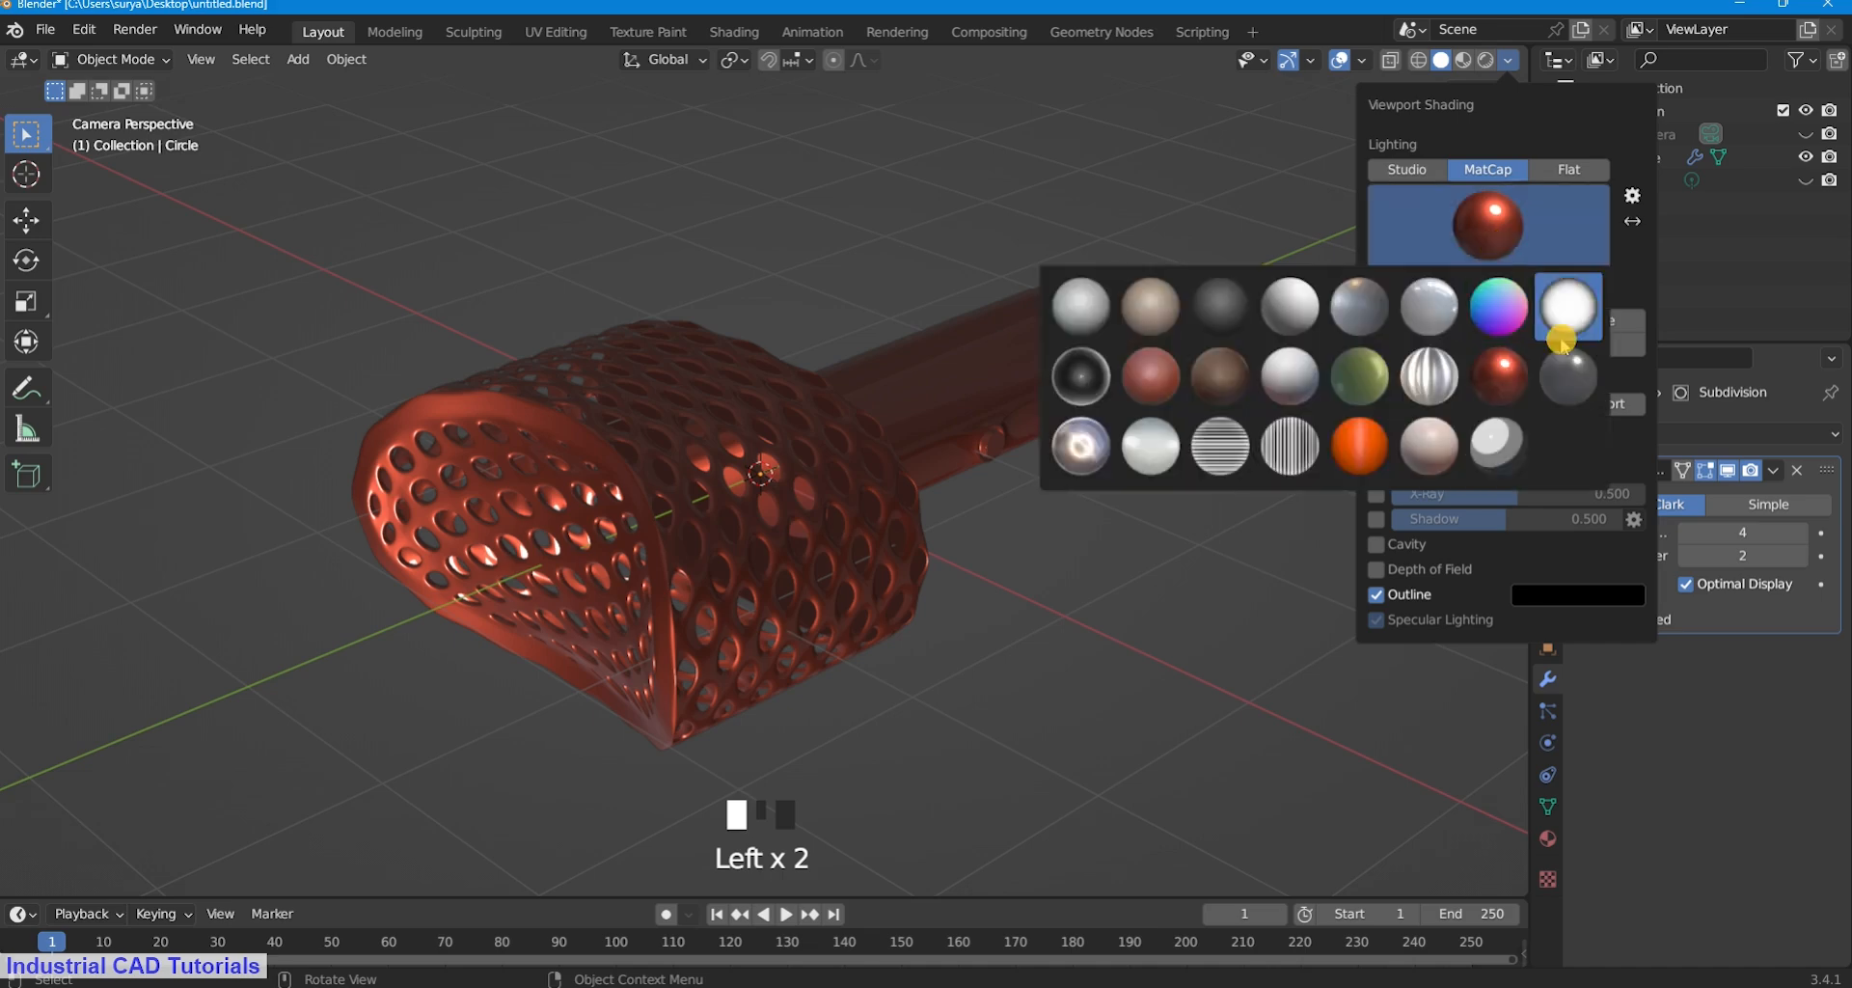
left_click(1566, 318)
left_click(1499, 229)
left_click(1497, 380)
left_click(1480, 232)
left_click(1084, 439)
Preview the model with the light grey matcap and the white side-lit matcap.
left_click(1446, 231)
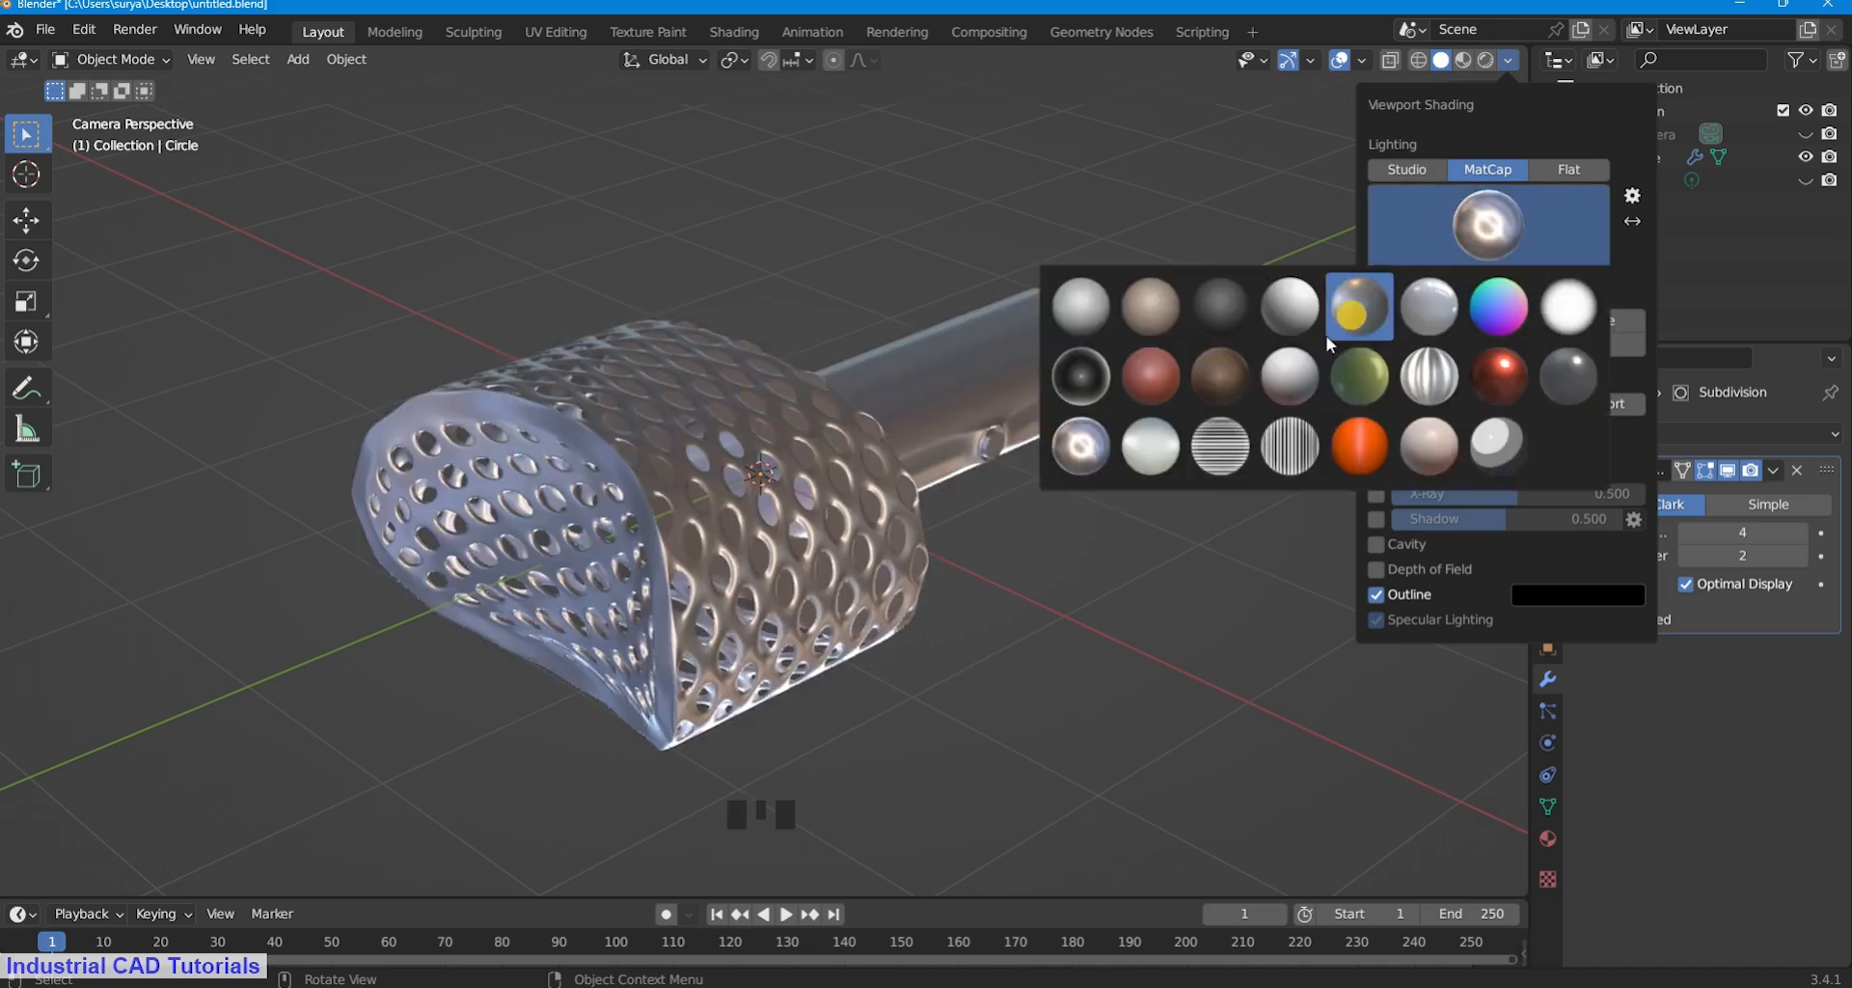
left_click(1289, 374)
left_click(1495, 230)
left_click(1288, 312)
left_click(1461, 234)
left_click(1302, 313)
Preview the model with the blue-grey metallic, dark grey and tan clay matcaps.
left_click(1452, 237)
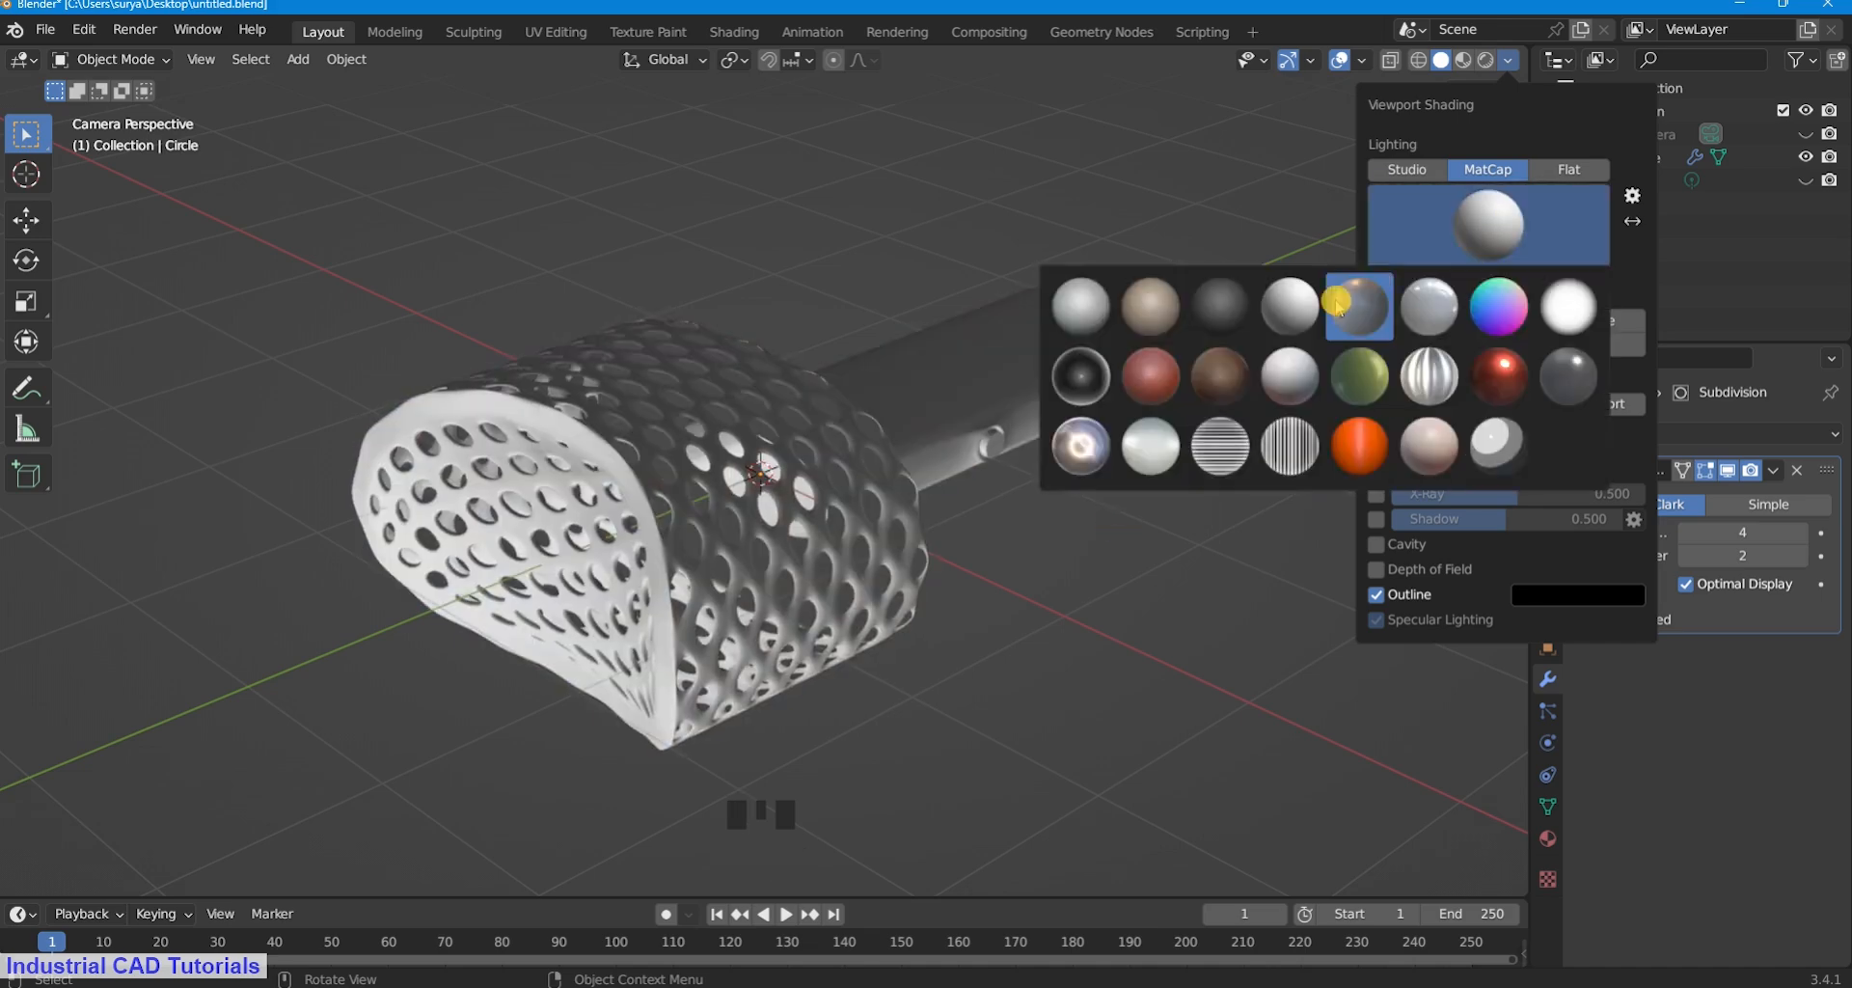
left_click(1337, 303)
left_click(1490, 232)
left_click(1220, 306)
left_click(1533, 217)
left_click(1150, 307)
Preview the model with the dull red clay matcap and the bright white matcap.
left_click(1432, 248)
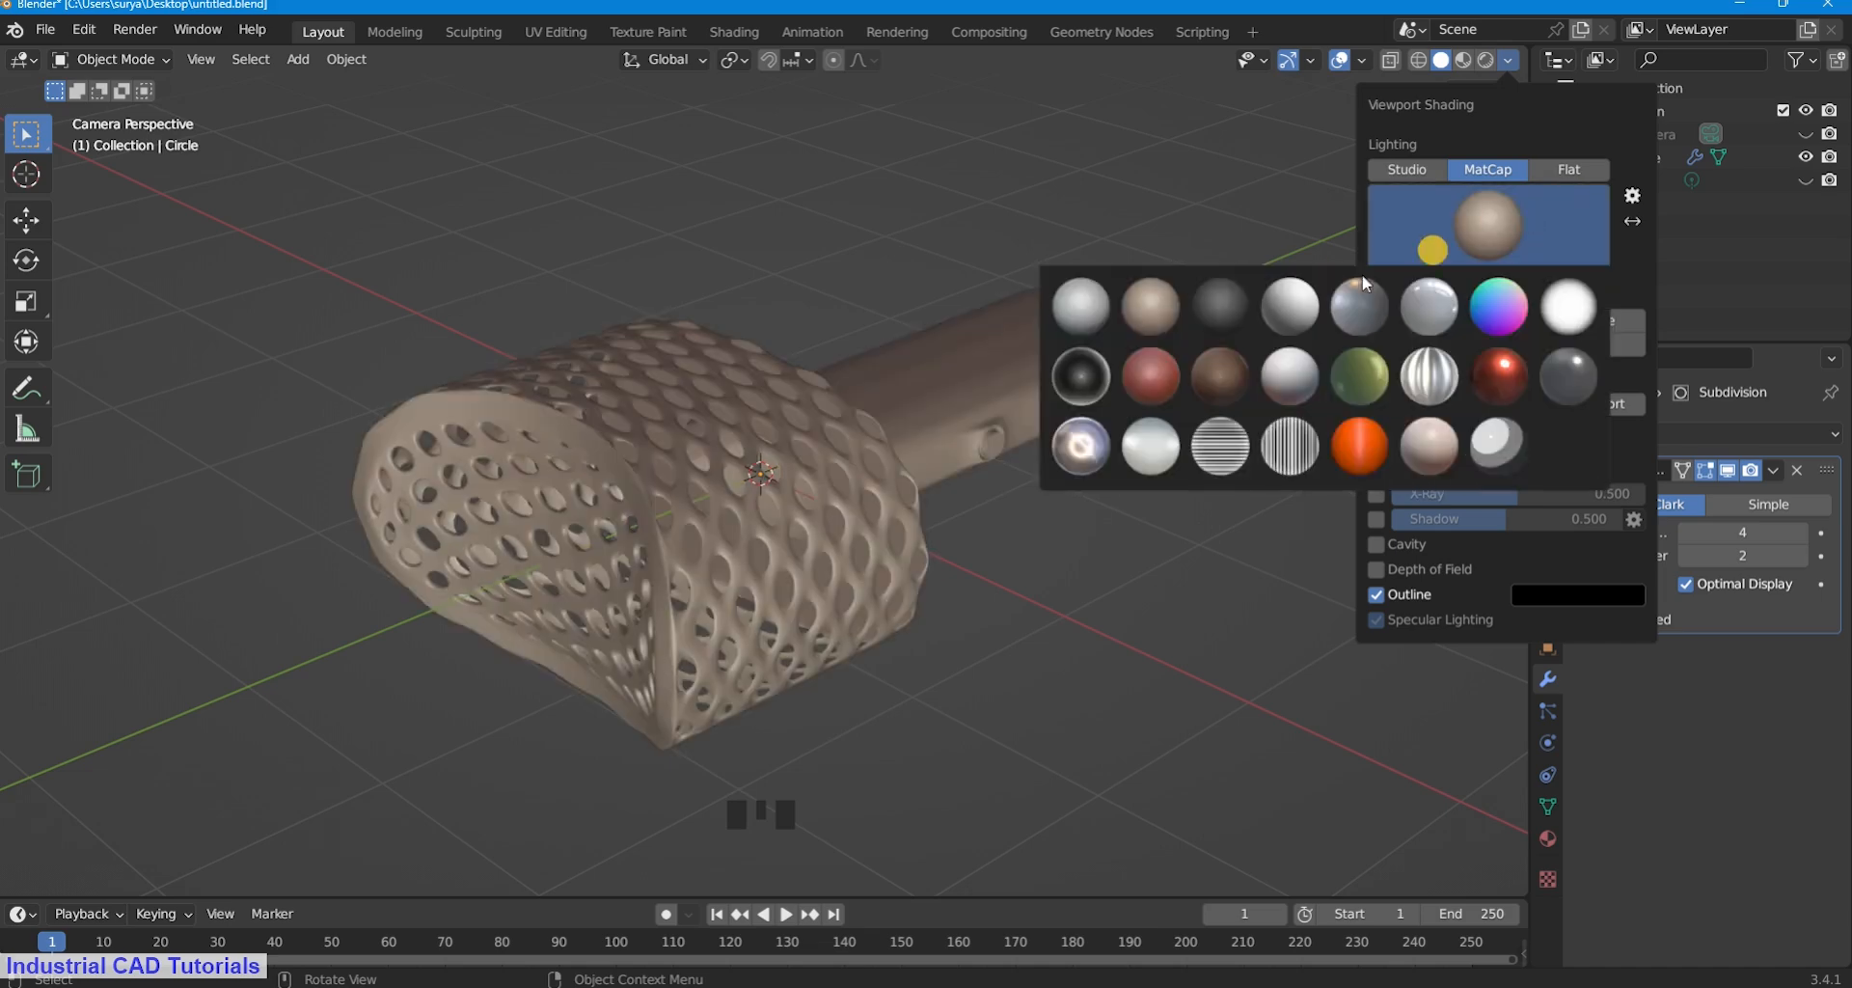
left_click(1149, 374)
left_click(1500, 224)
left_click(1498, 307)
left_click(1567, 304)
Preview the model with the glossy red, dark glossy grey and iridescent metallic matcaps.
left_click(1490, 229)
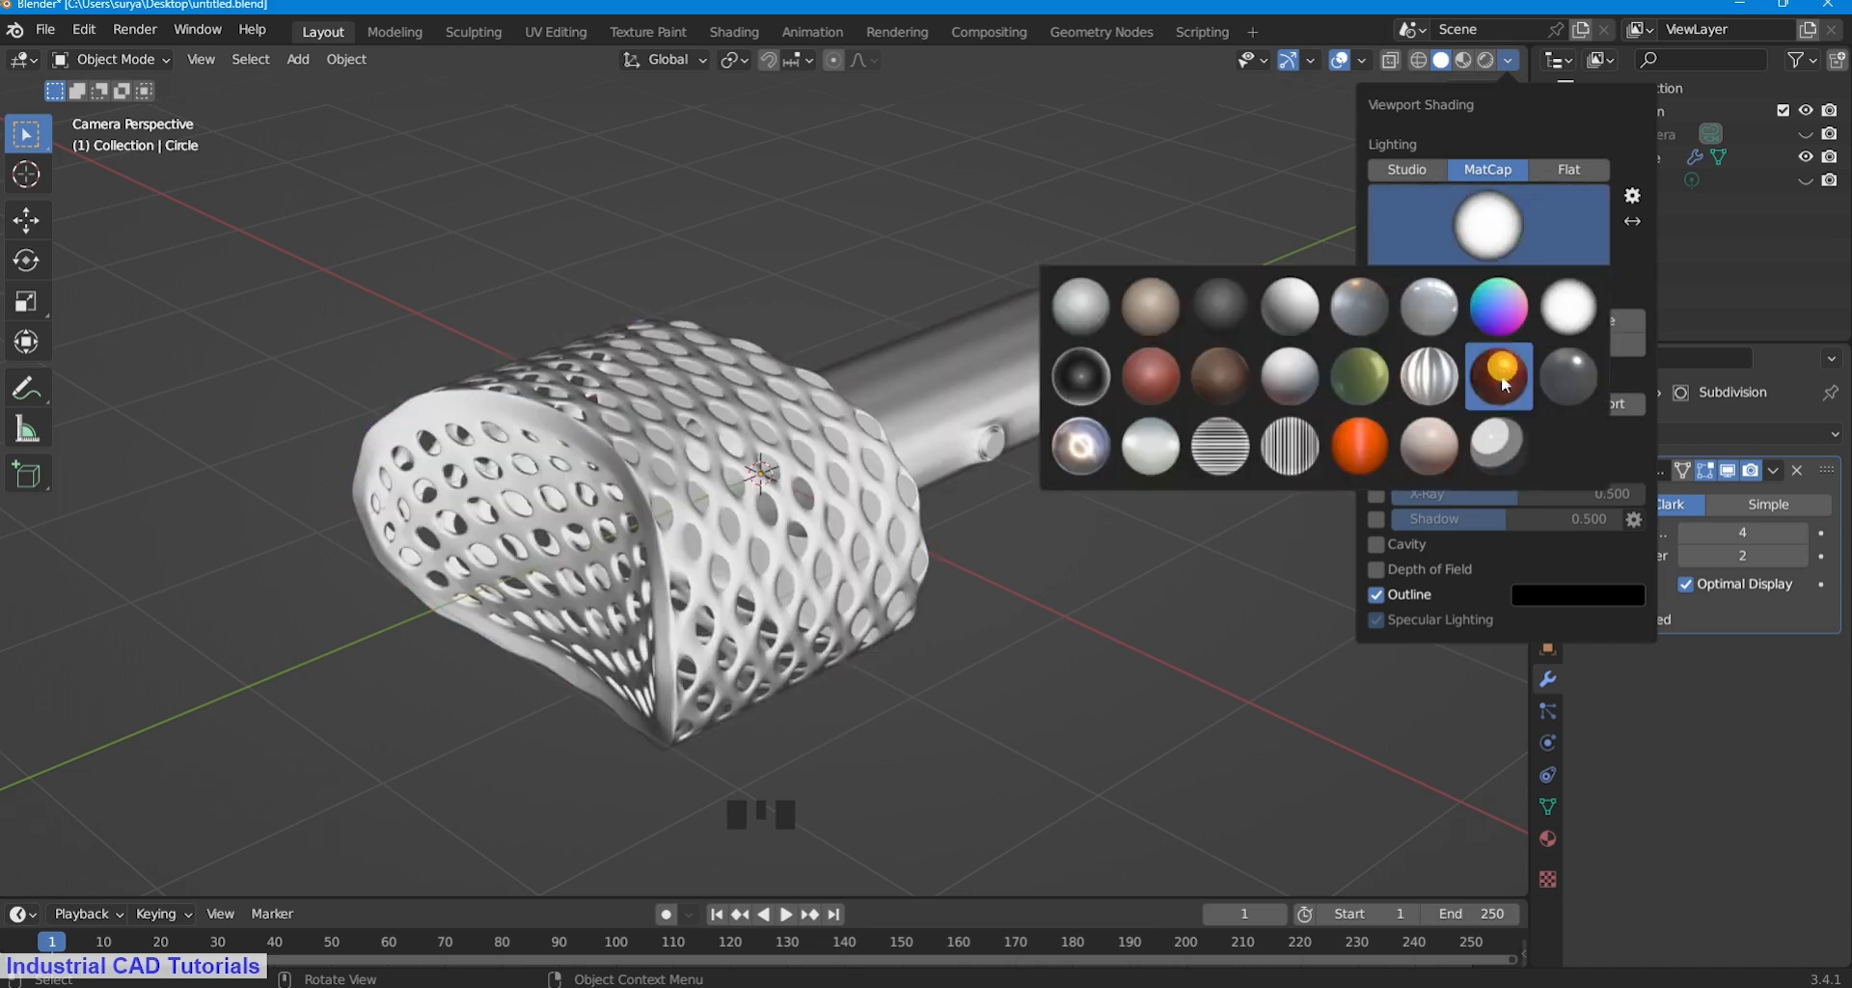
left_click(1502, 376)
left_click(1490, 229)
left_click(1569, 376)
left_click(1490, 229)
left_click(1080, 446)
Preview the model with the pearly white matcap and clear the object selection.
left_click(1490, 229)
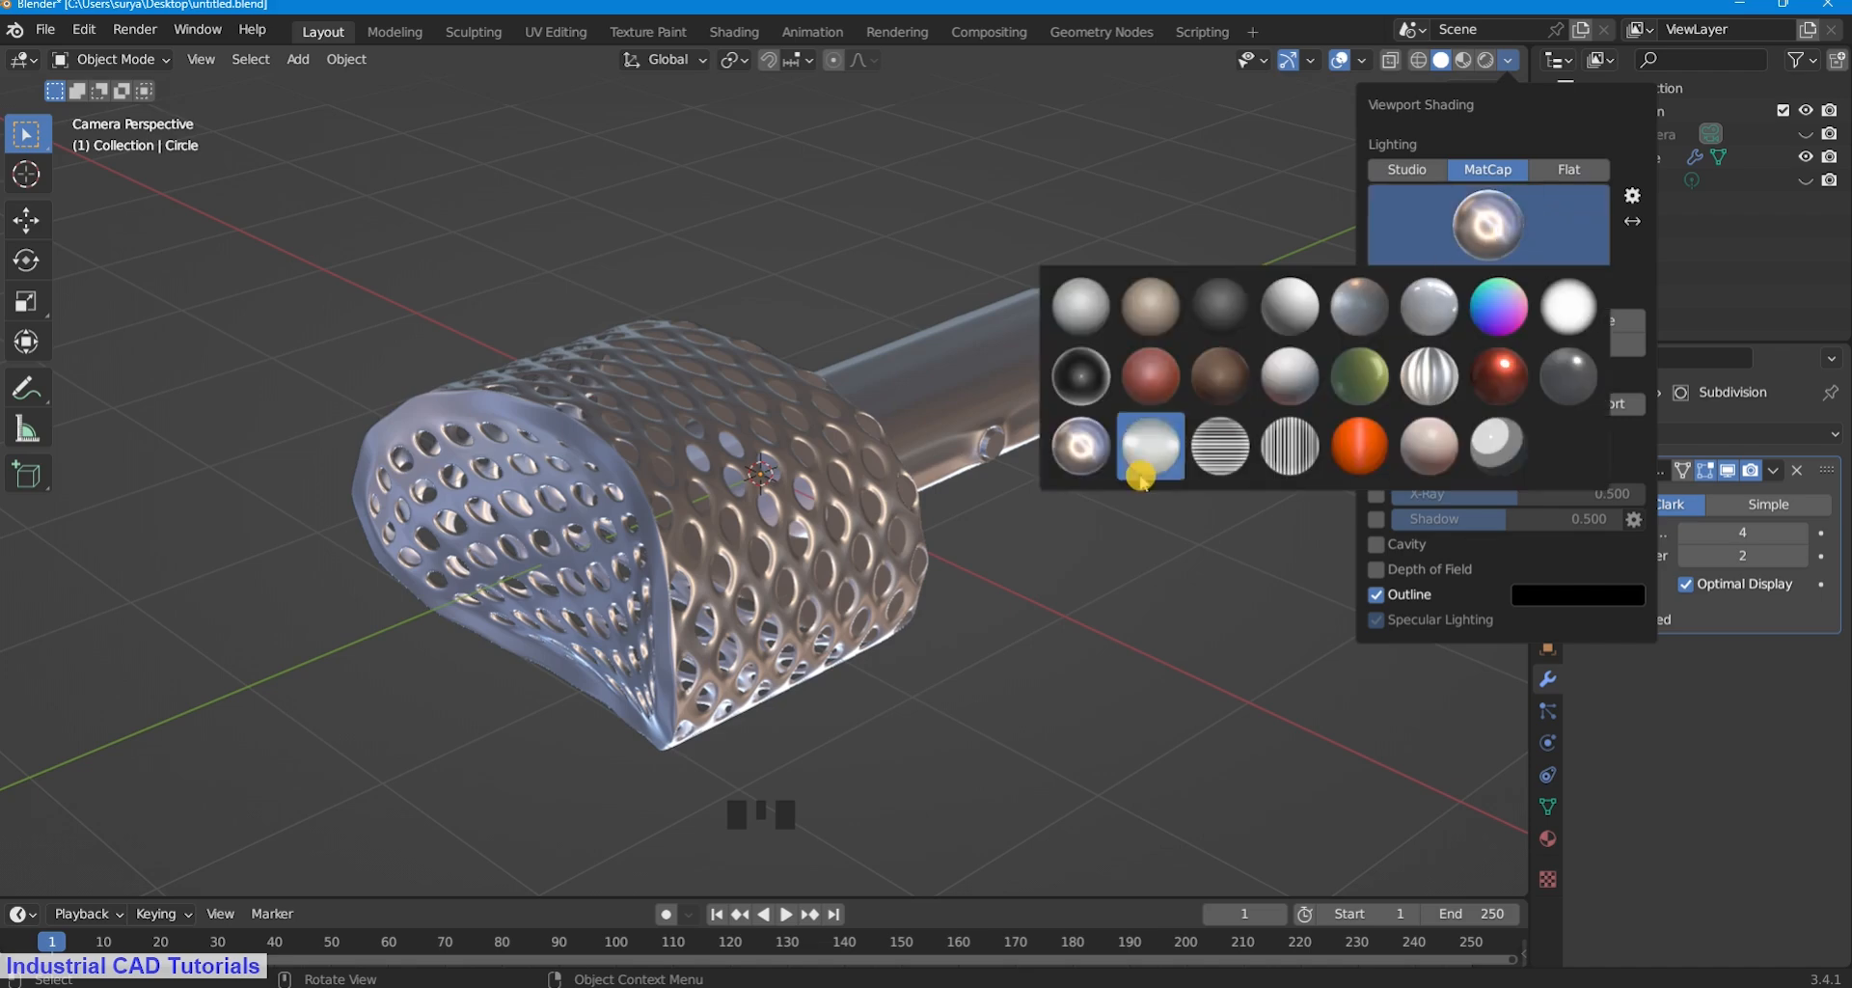
left_click(1143, 472)
left_click(1490, 229)
left_click(1148, 448)
scroll(1119, 462, "up", 2)
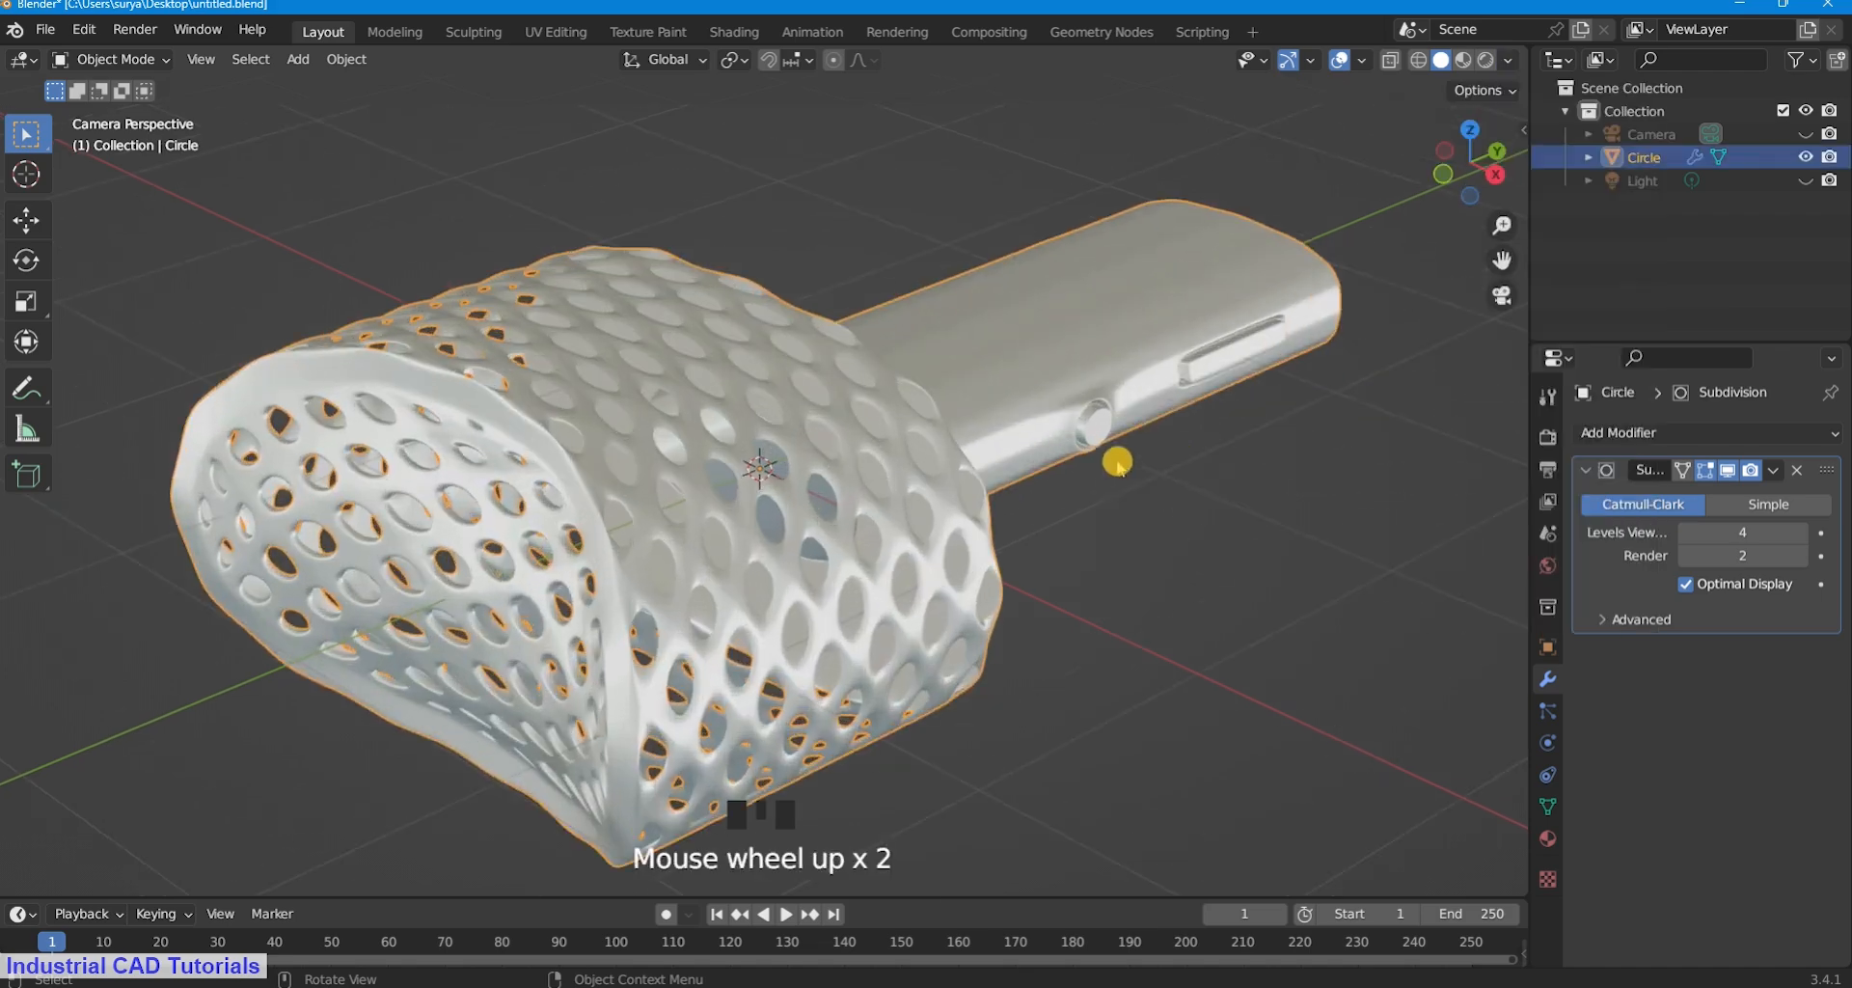
left_click(1108, 517)
scroll(1109, 517, "down", 1)
Preview the model with the glossy green matcap and the bright orange matcap.
left_click(1507, 60)
left_click(1448, 245)
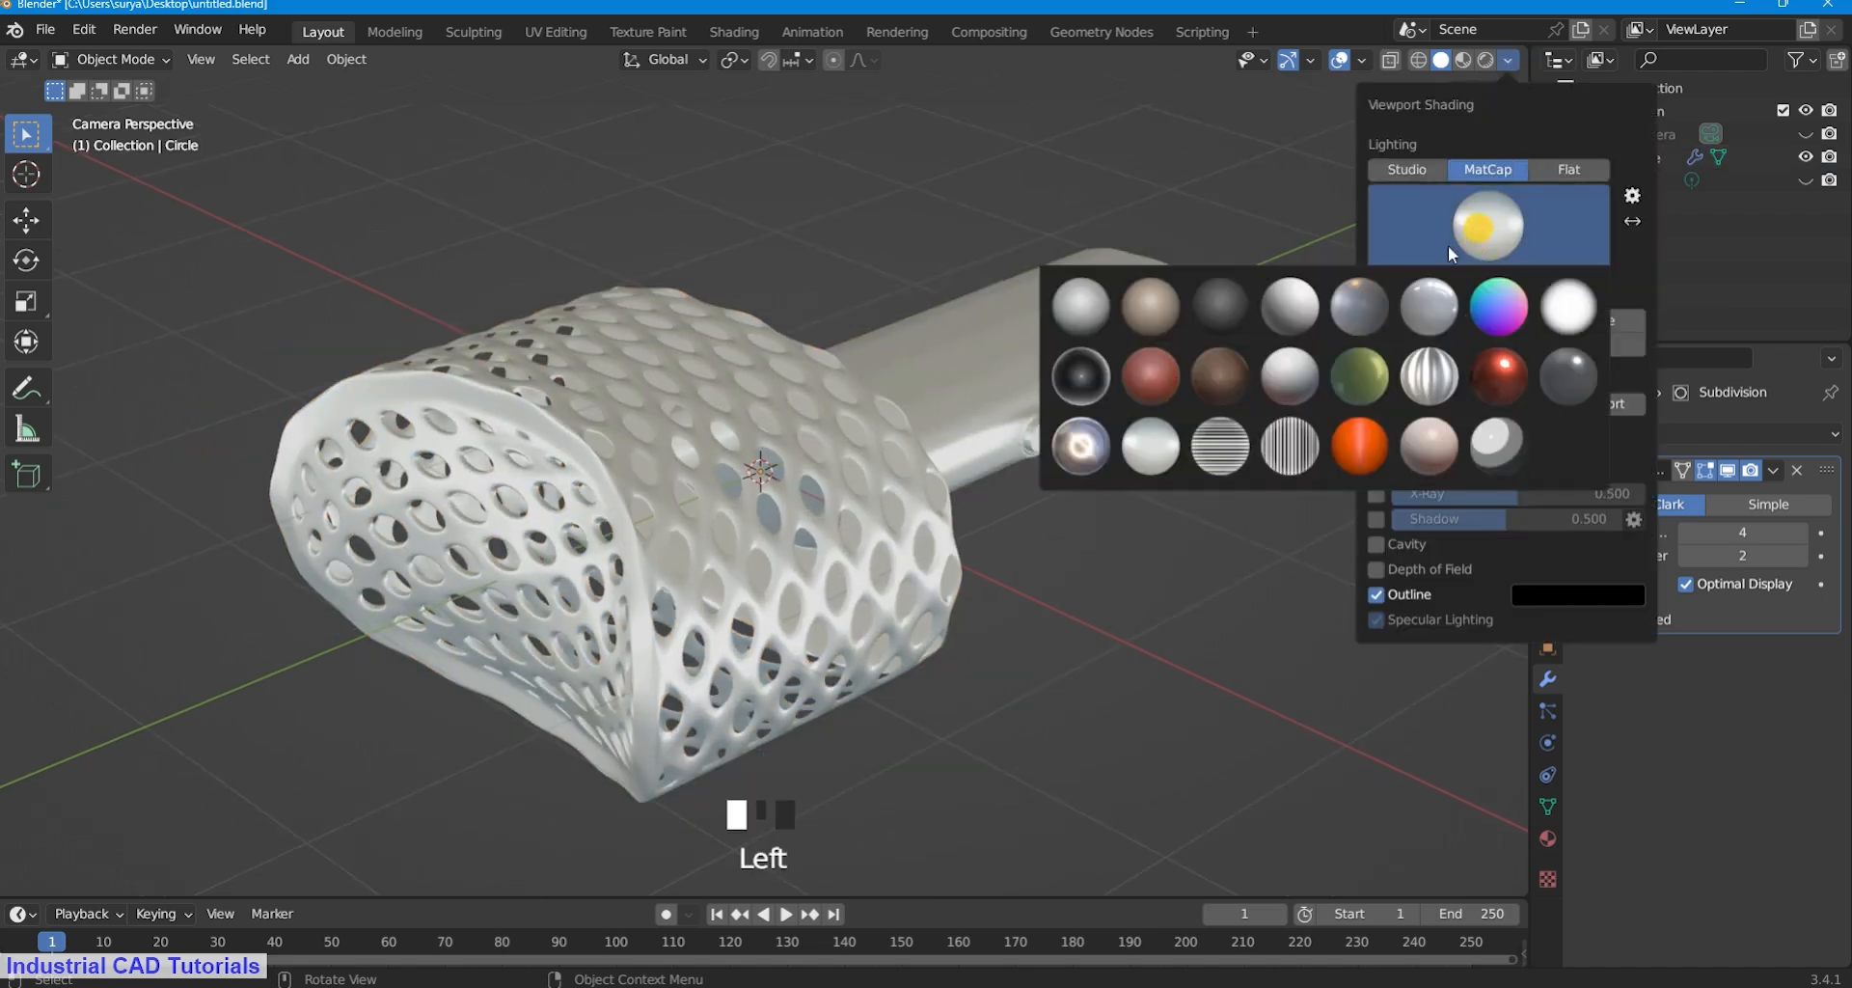
left_click(1359, 376)
left_click(1490, 229)
left_click(1359, 445)
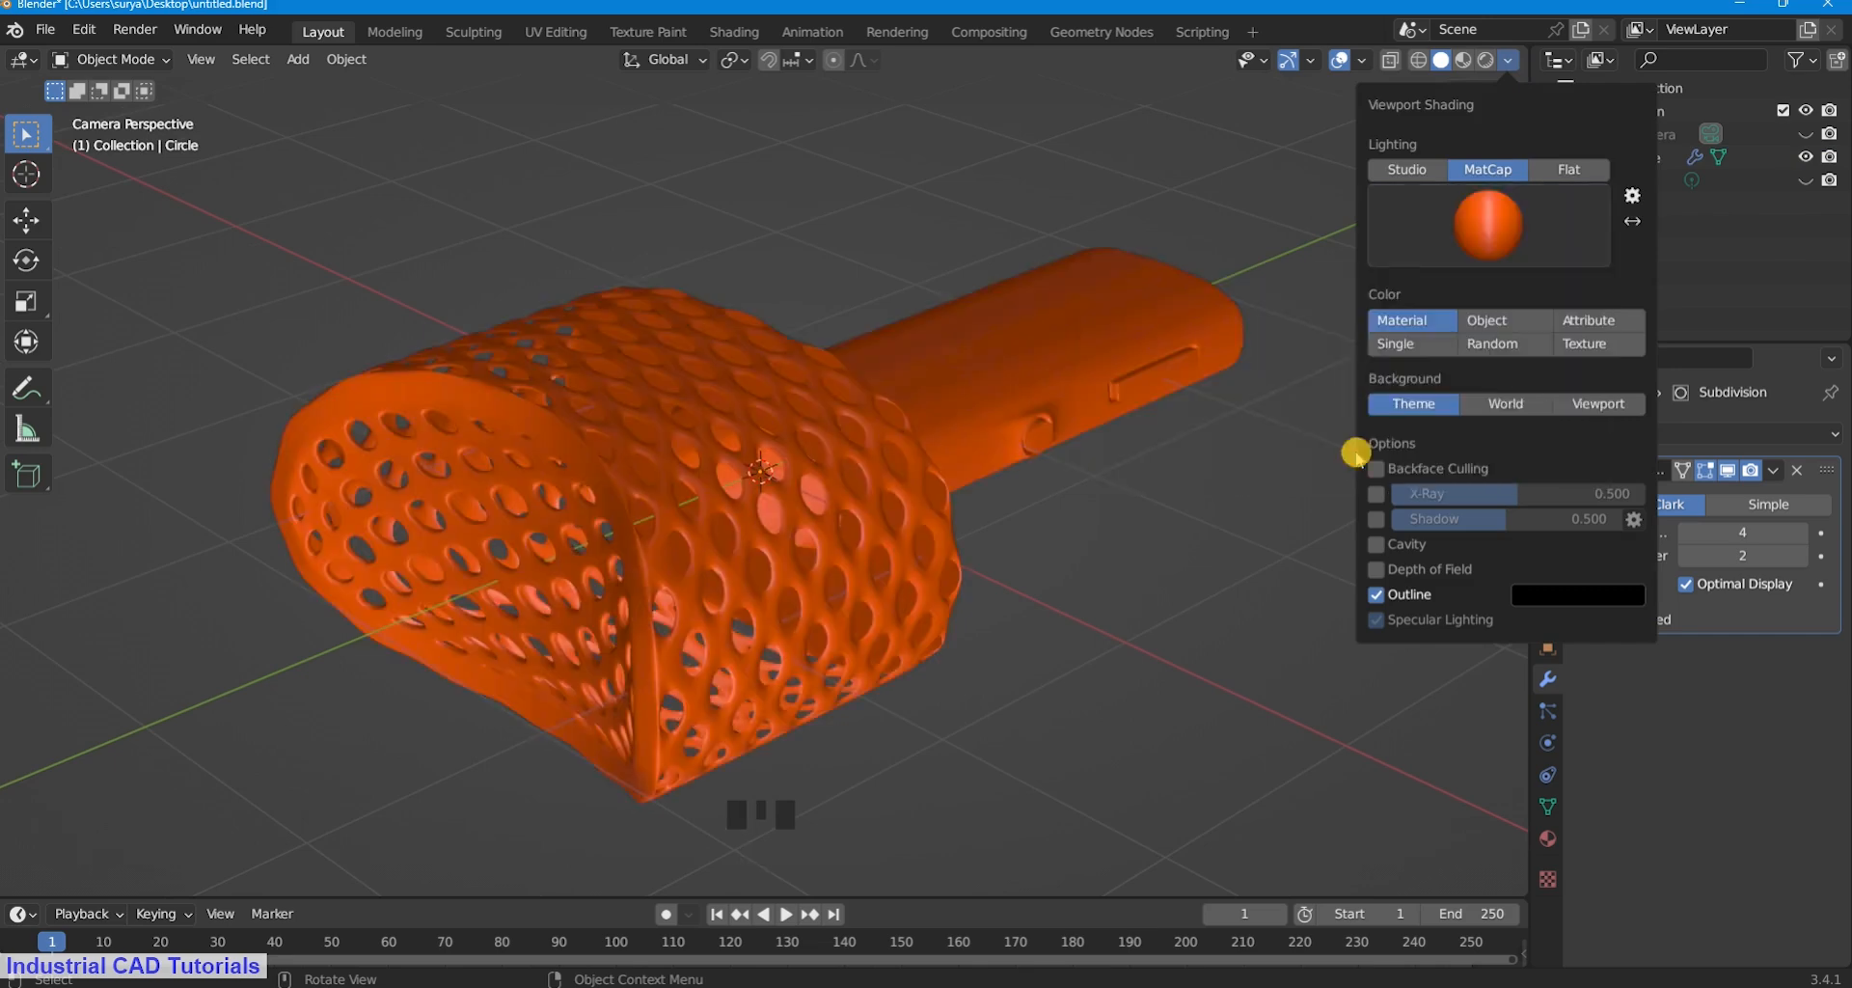
Apply the pale pinkish matcap to the viewport shading.
left_click(1507, 60)
left_click(1488, 224)
left_click(1428, 446)
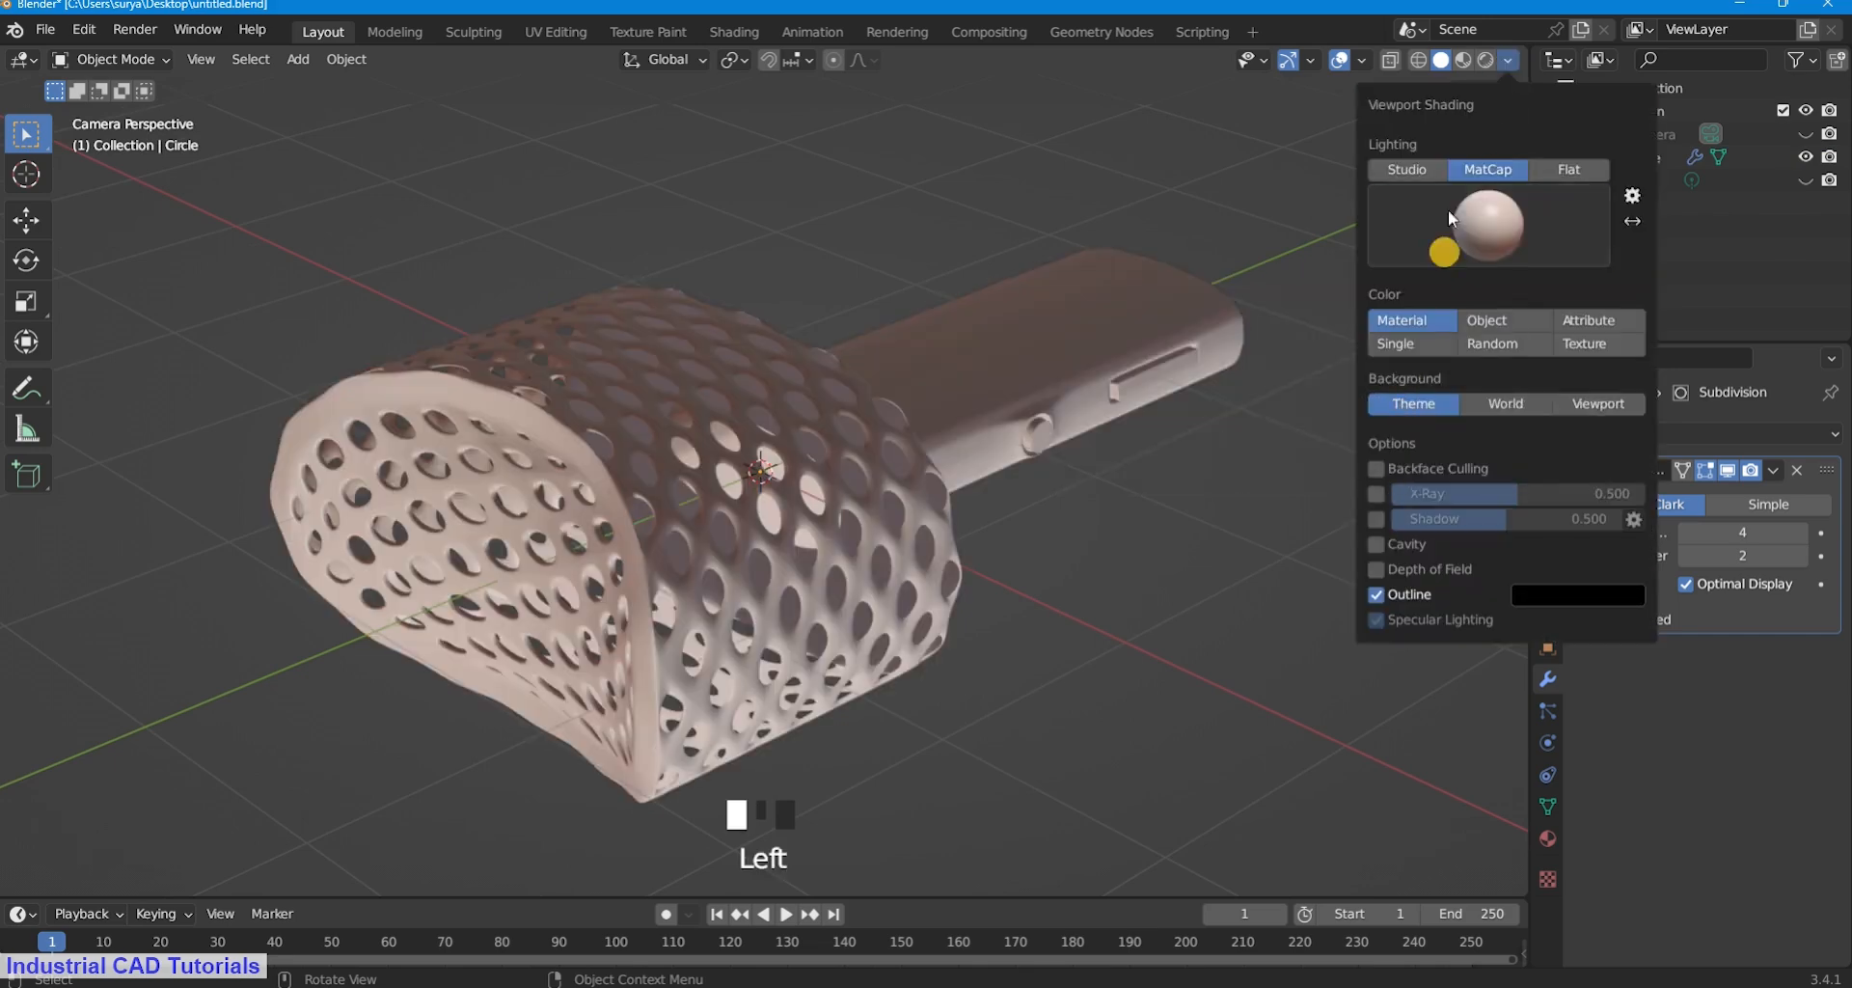
Preview the model from several angles with the pearly white matcap.
left_click(1488, 223)
left_click(1136, 471)
scroll(785, 521, "up", 2)
middle_click_drag(785, 521, 773, 434)
scroll(893, 261, "up", 4)
left_click(772, 434)
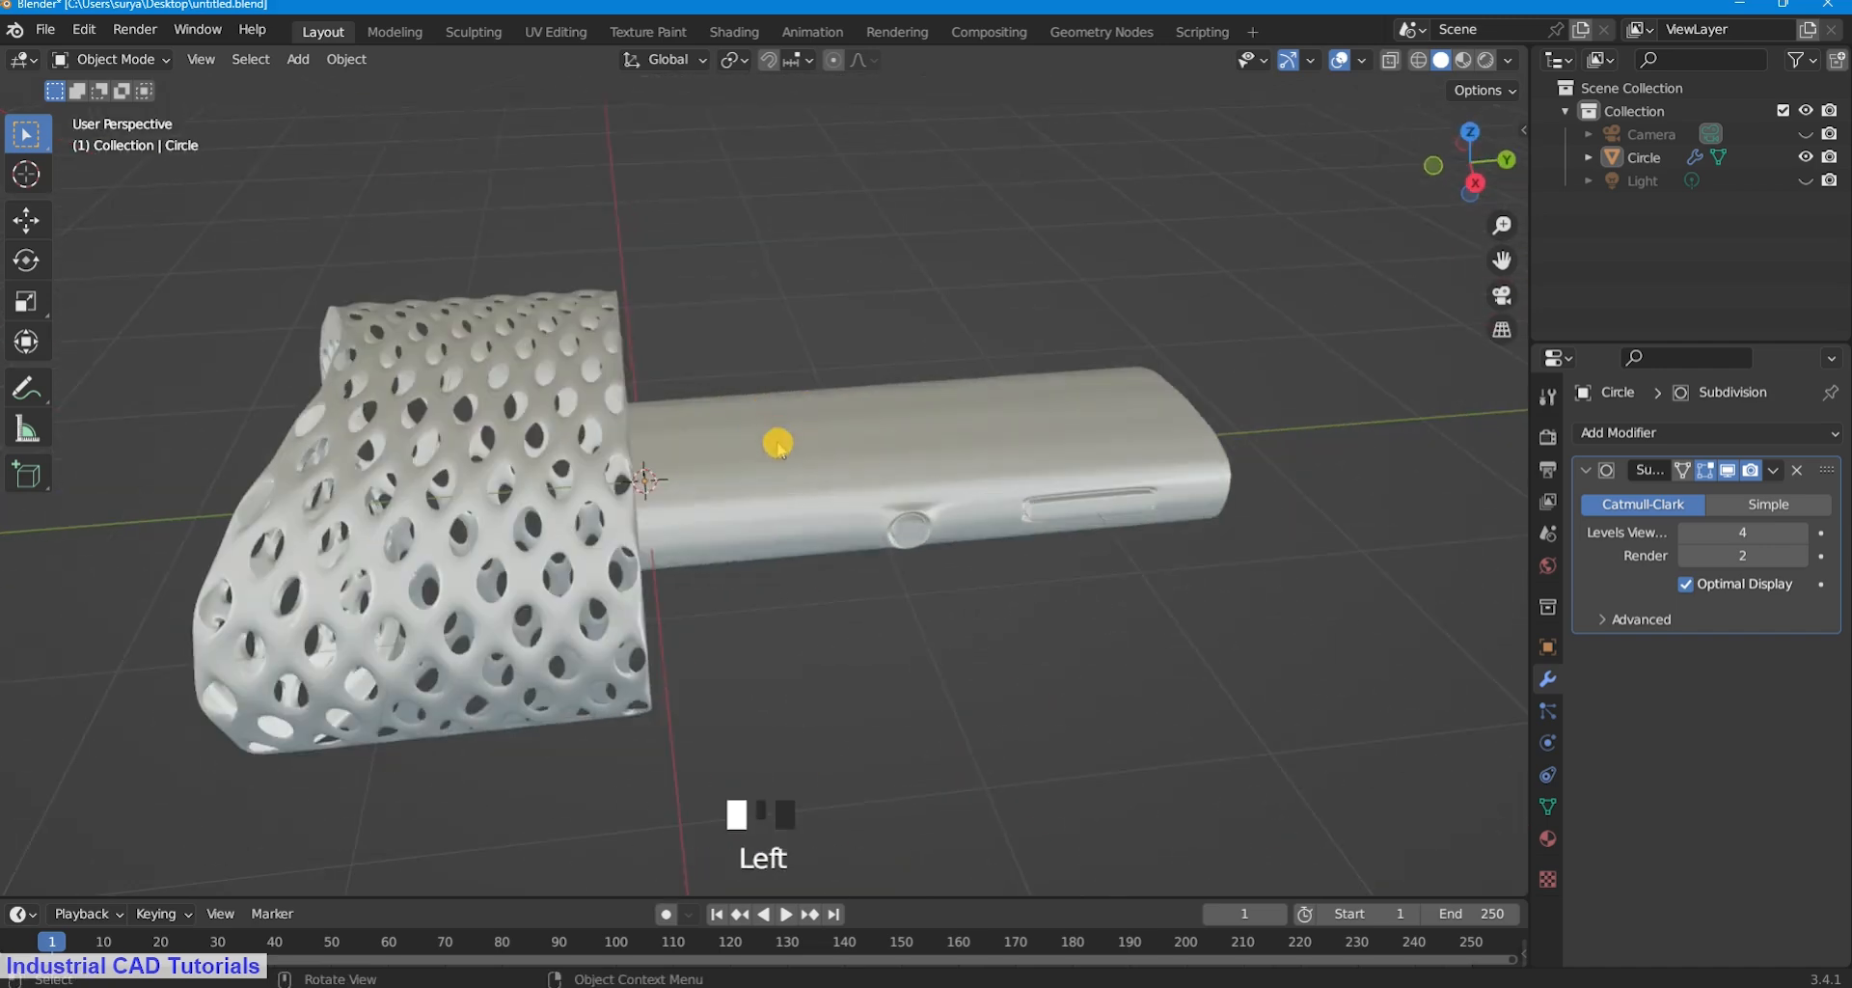
right_click(785, 423)
left_click(805, 415)
left_click(1058, 631)
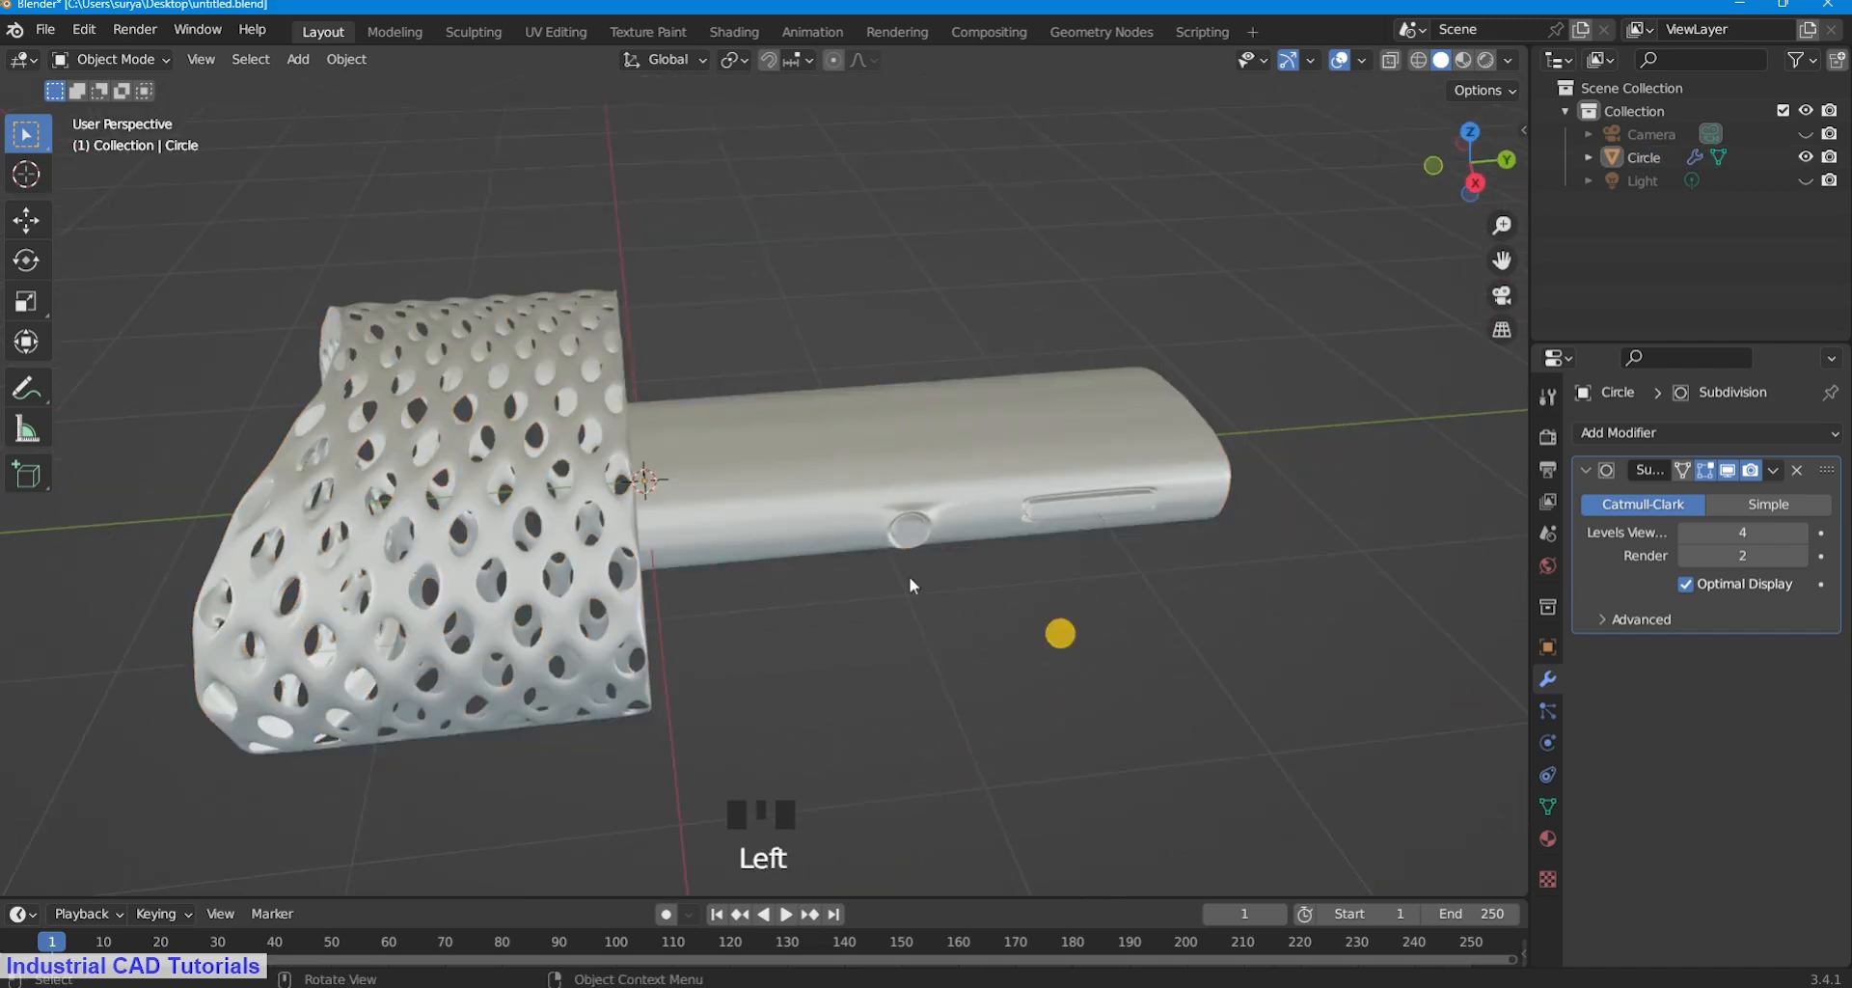
scroll(1083, 541, "up", 3)
middle_click_drag(1083, 541, 1022, 414)
left_click(97, 59)
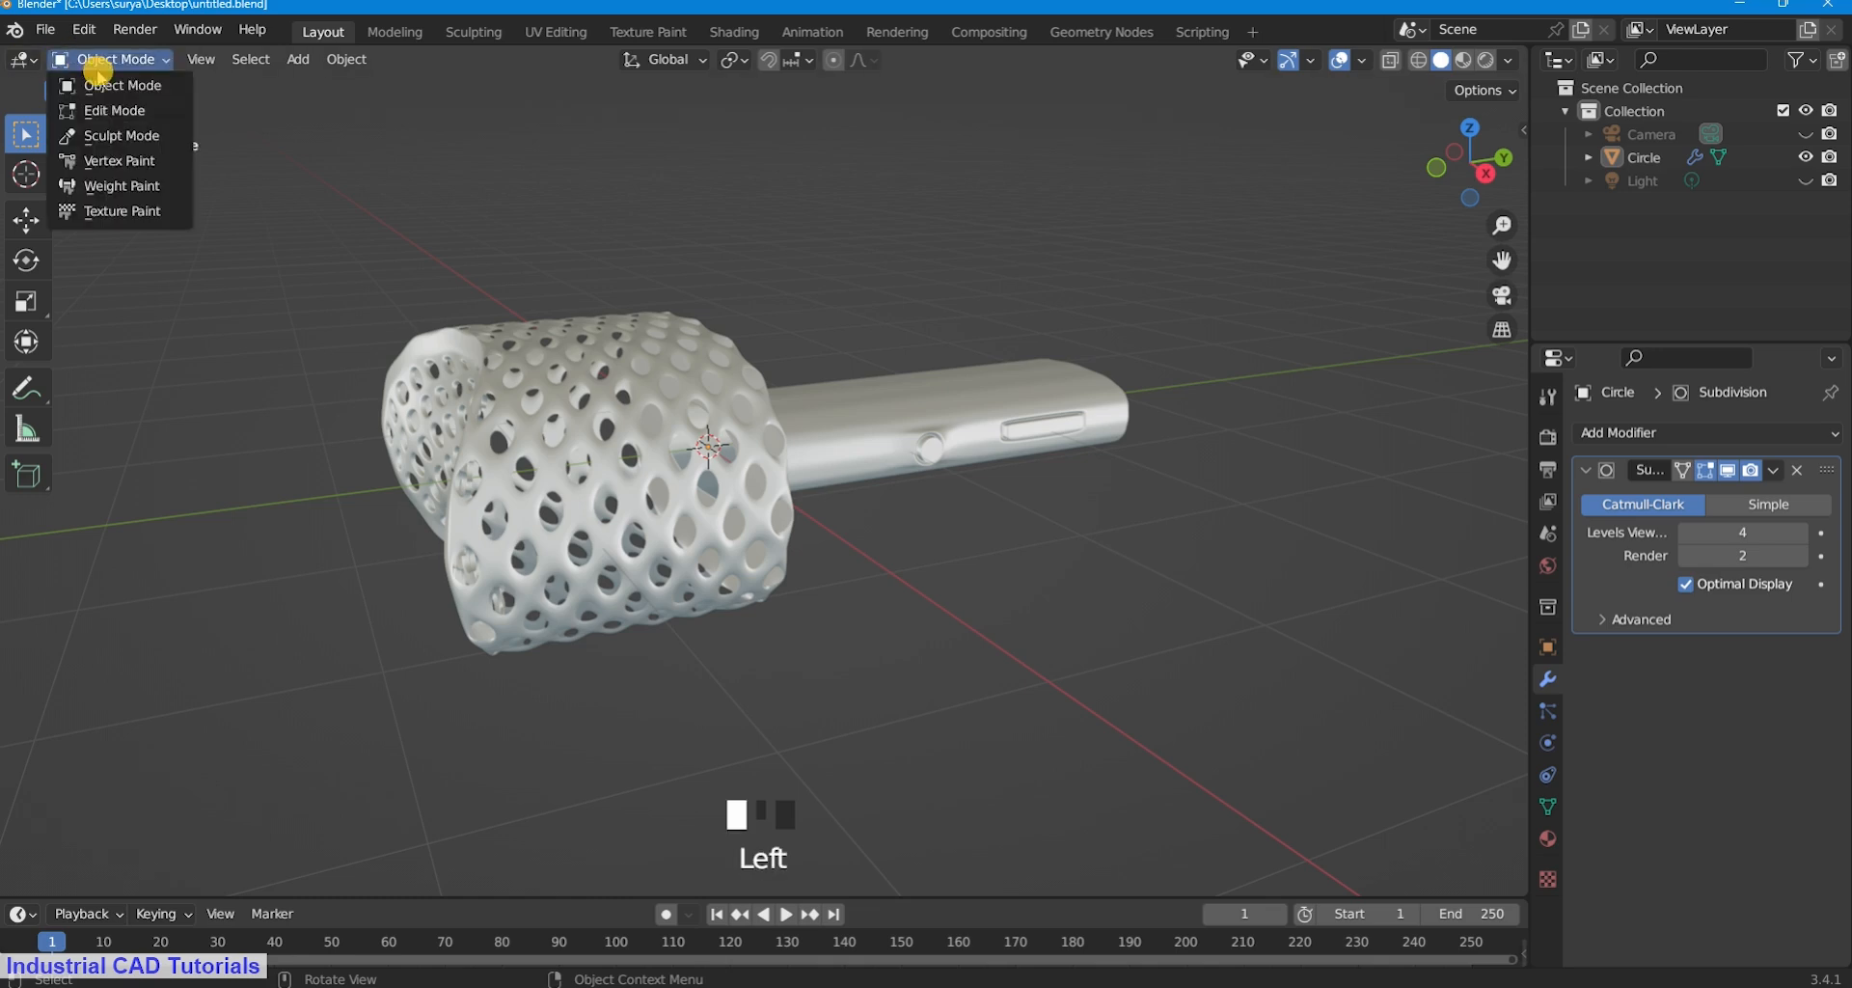
scroll(901, 281, "down", 2)
Apply the neutral grey matcap to the viewport shading.
left_click(1507, 60)
left_click(1488, 225)
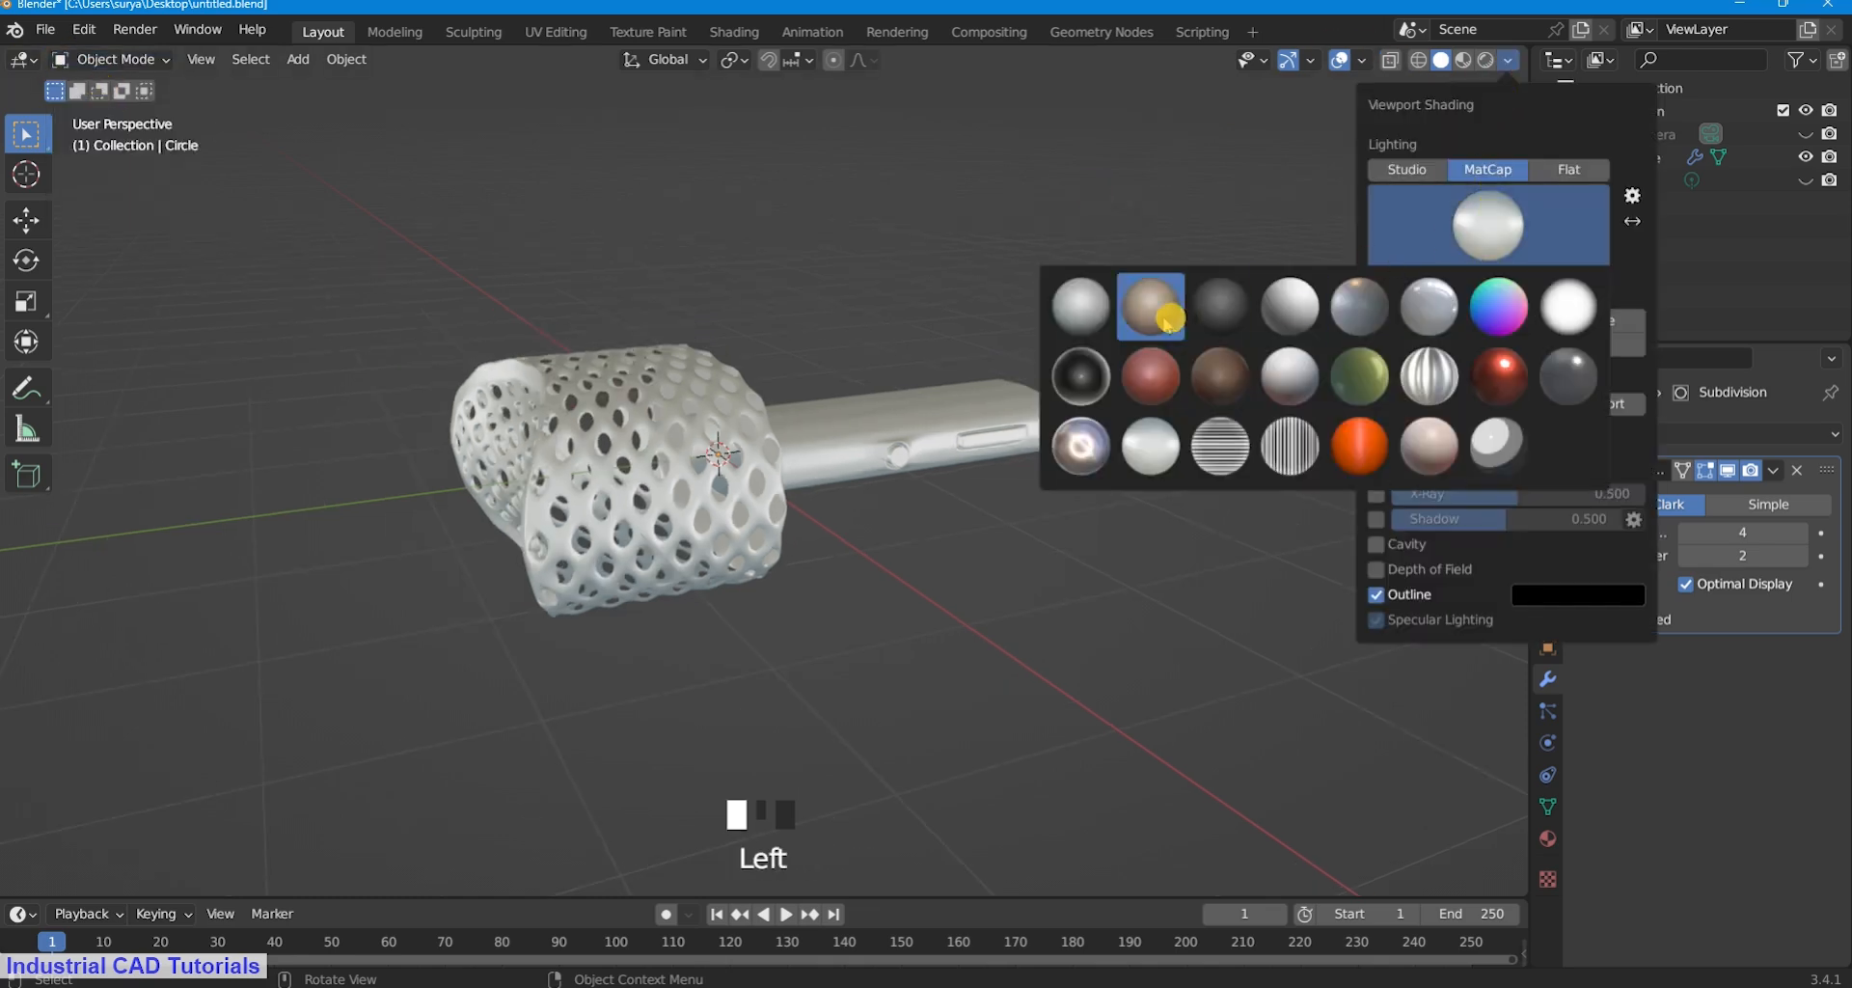
left_click(1073, 307)
Switch the model to Edit Mode and examine the mesh of the lattice and the column with its button and side panel.
left_click(123, 56)
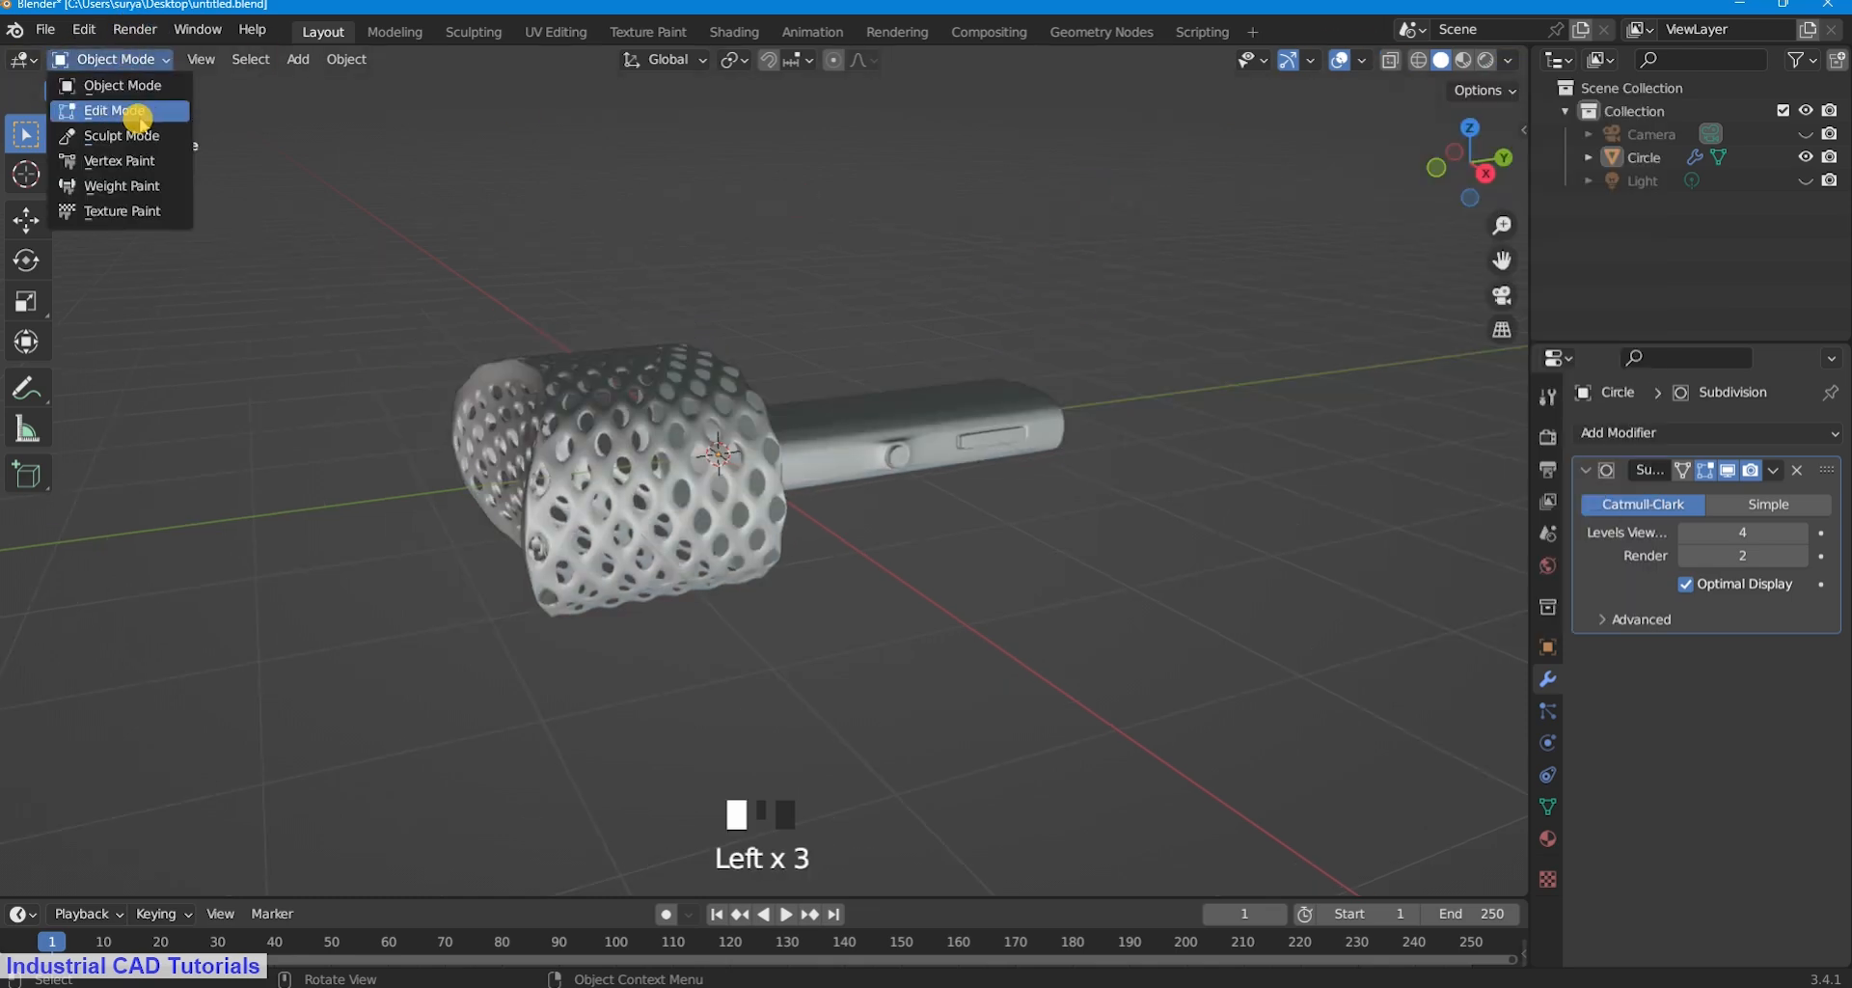
scroll(972, 360, "down", 2)
scroll(992, 302, "up", 5)
middle_click_drag(993, 302, 868, 363)
scroll(877, 331, "down", 2)
scroll(876, 329, "up", 3)
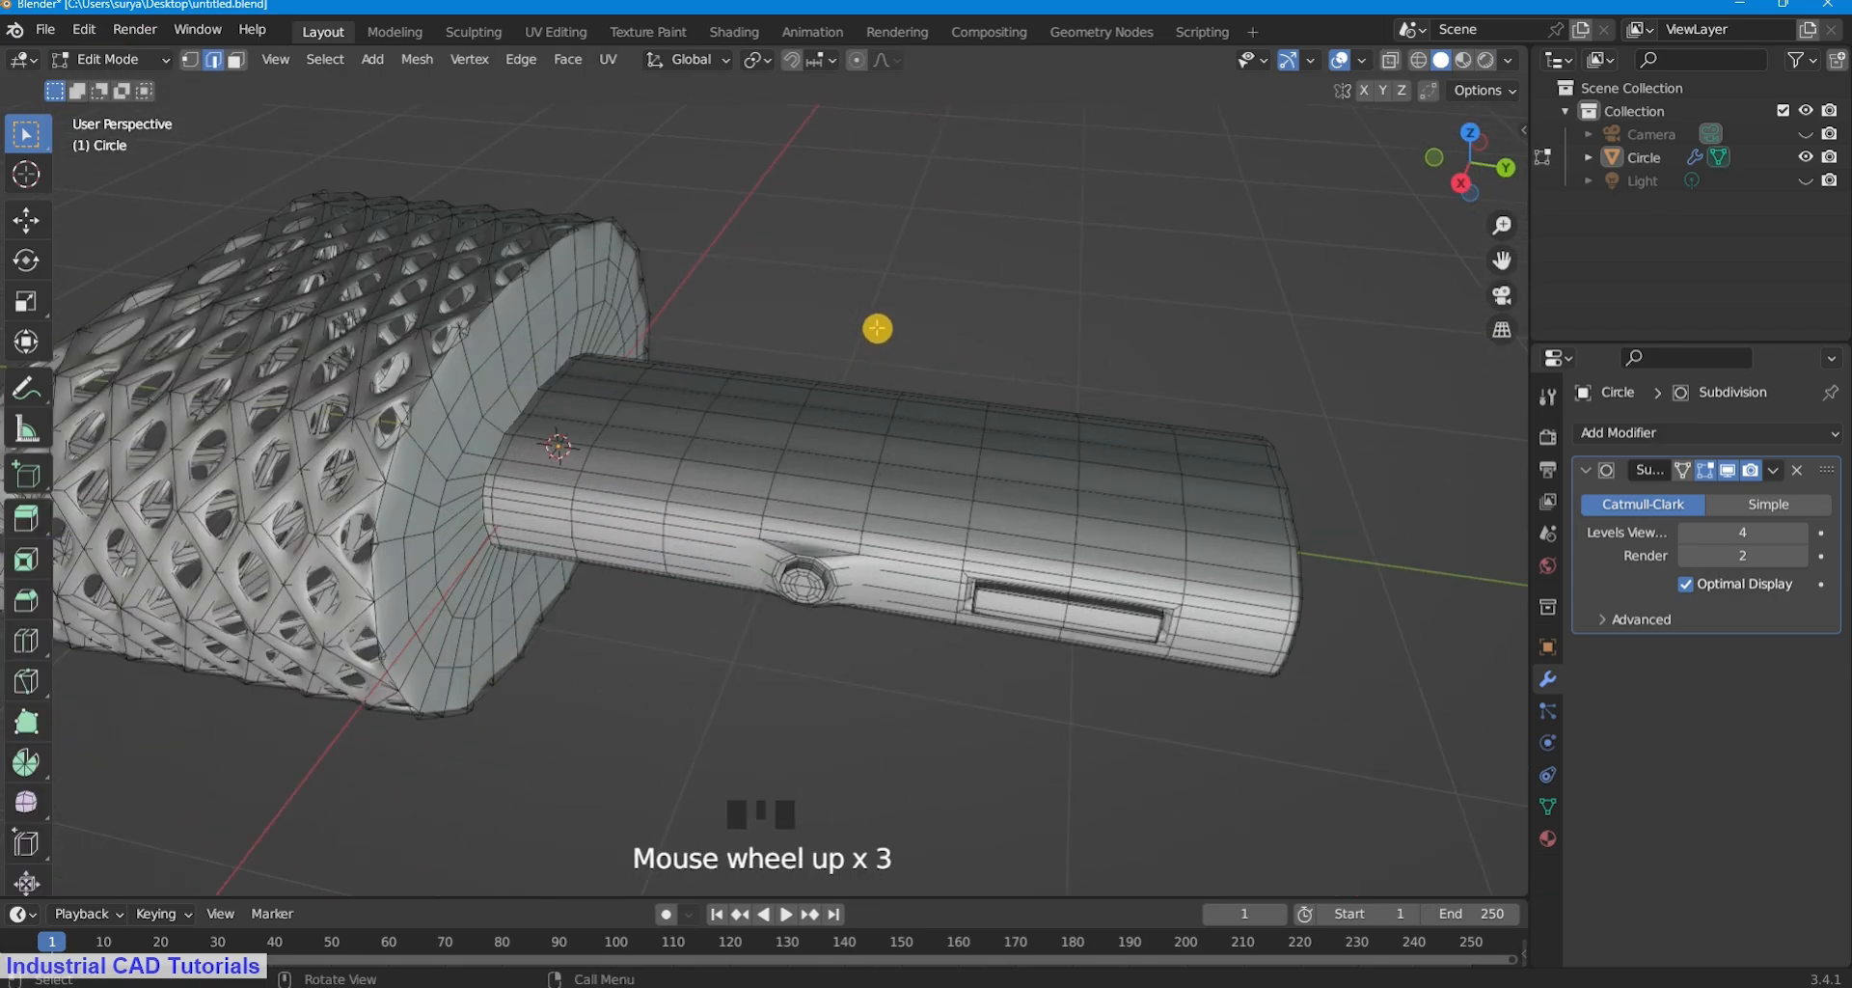
scroll(877, 329, "down", 4)
Return the model to Object Mode and show it through the scene camera.
left_click(90, 60)
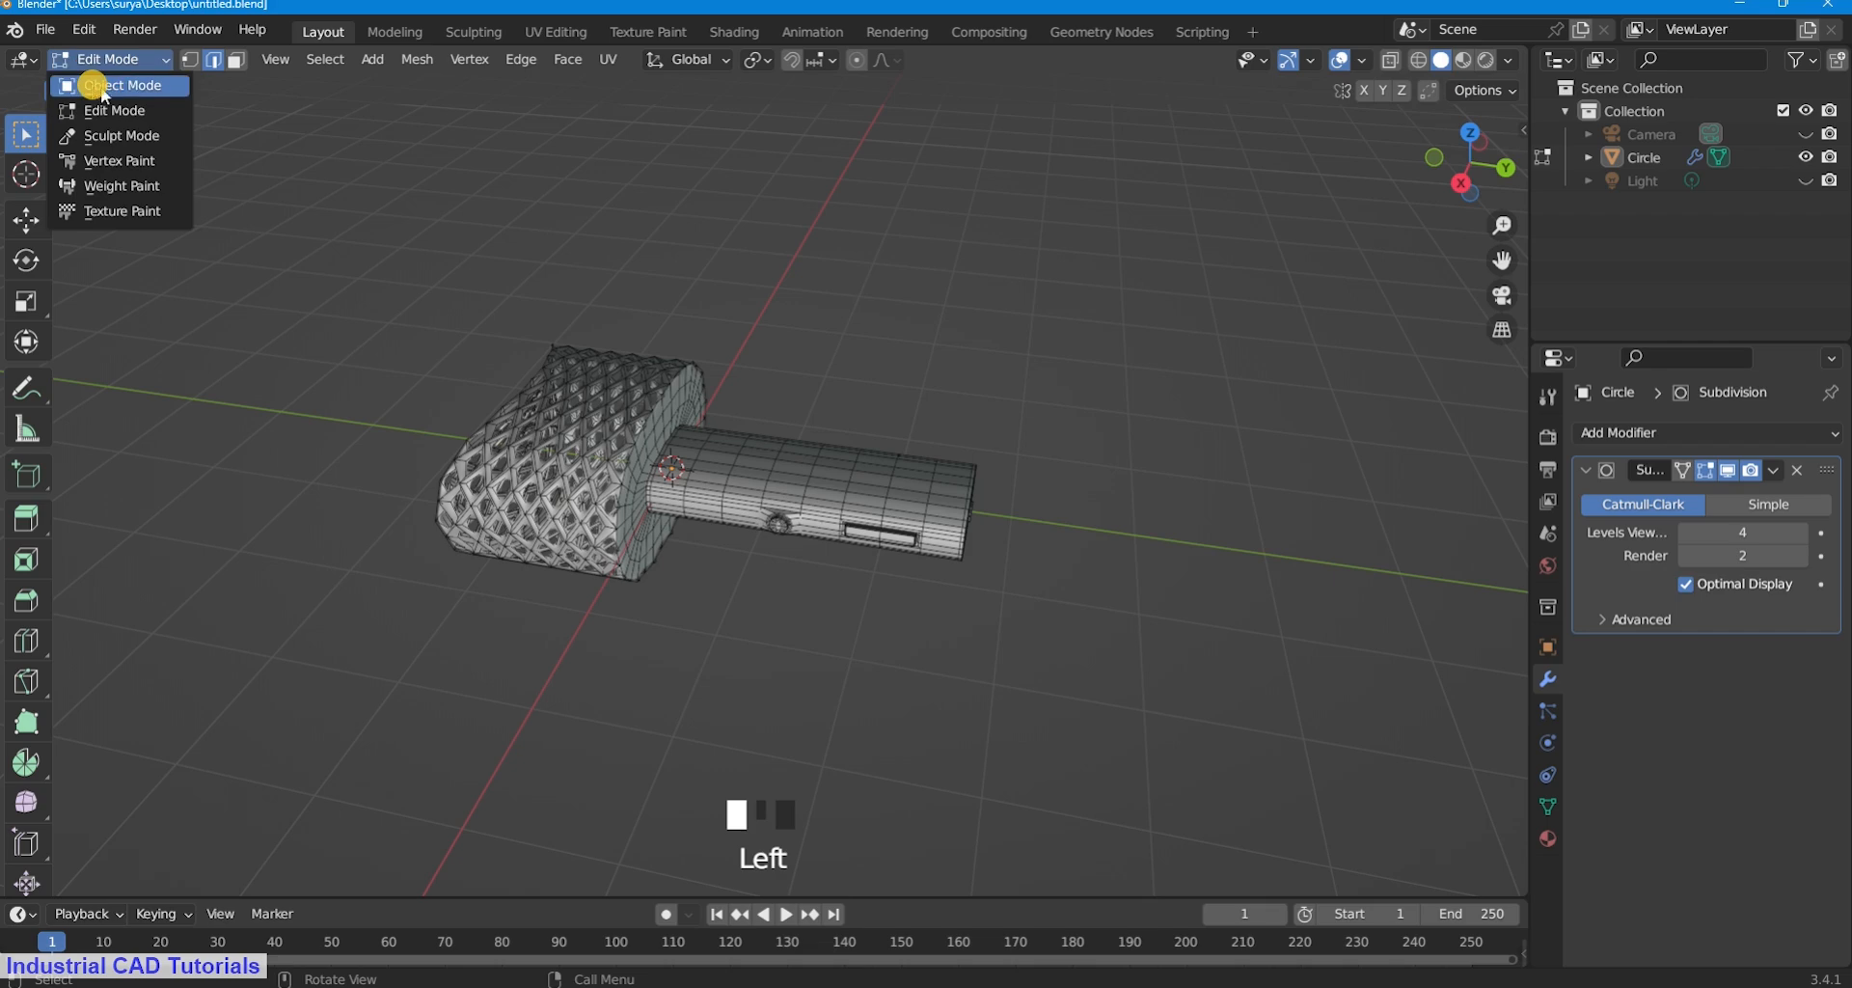
middle_click_drag(848, 347, 877, 261)
key("KP_0")
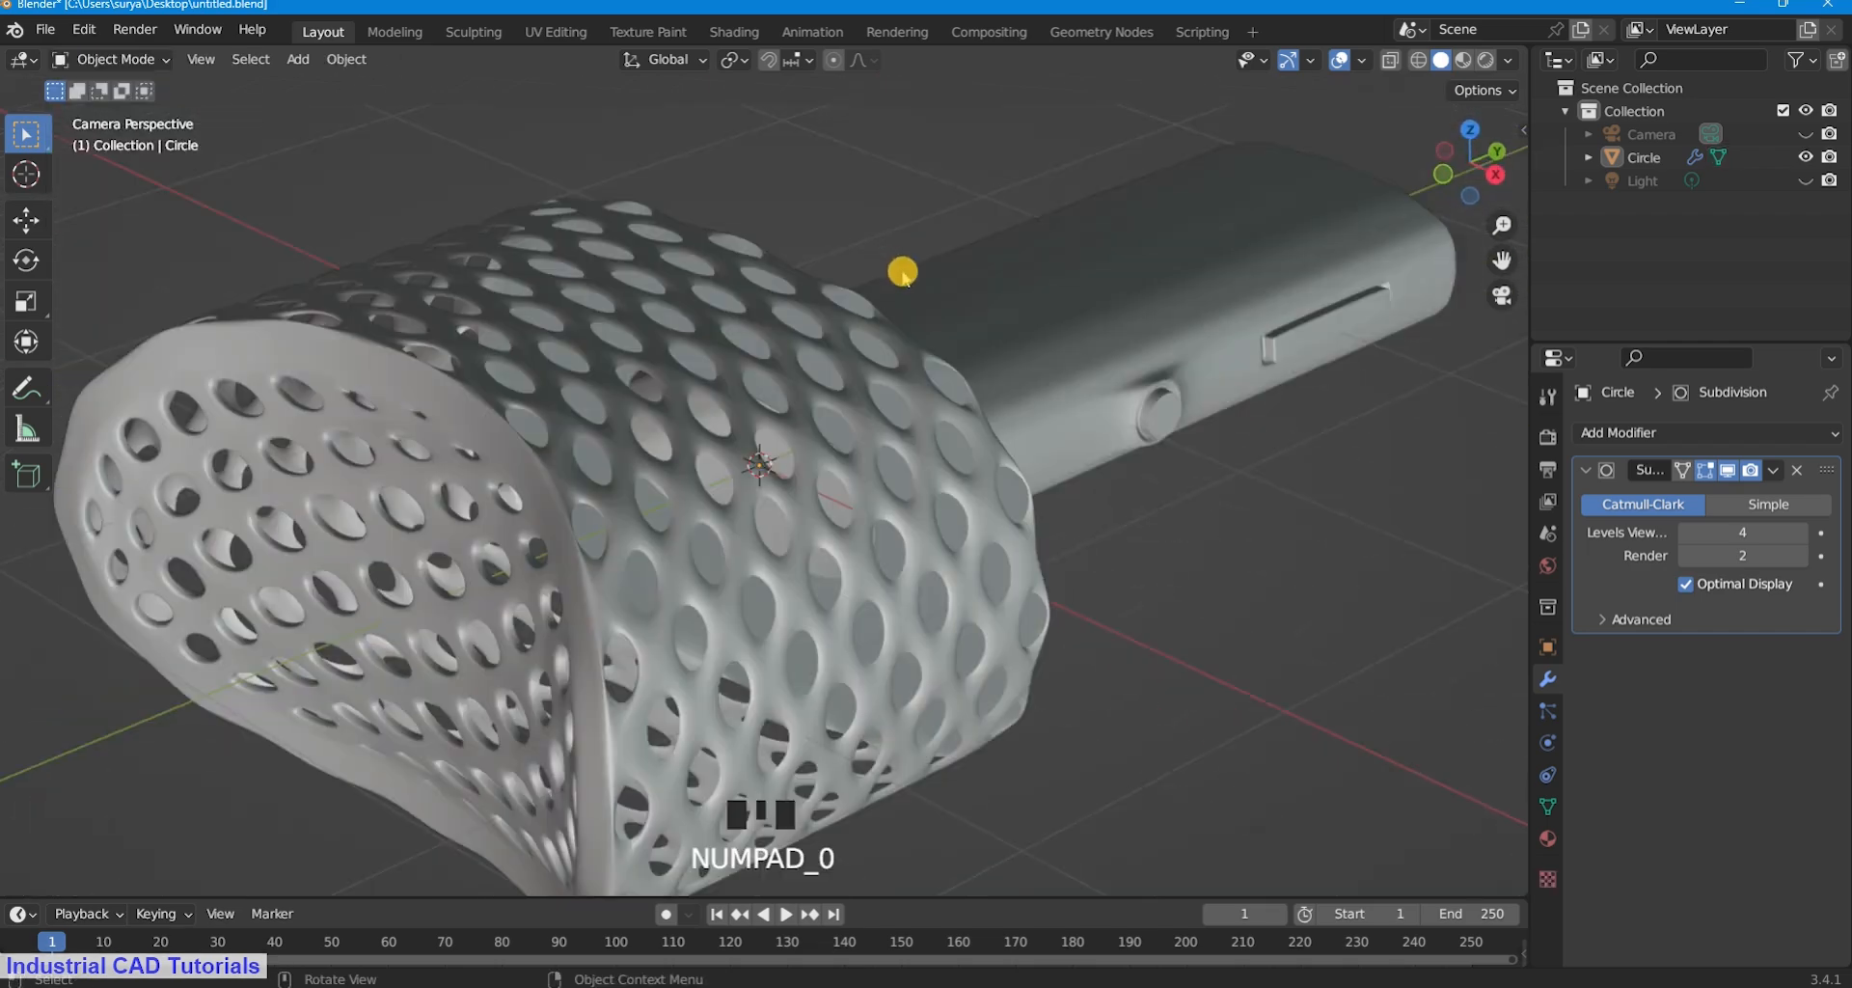